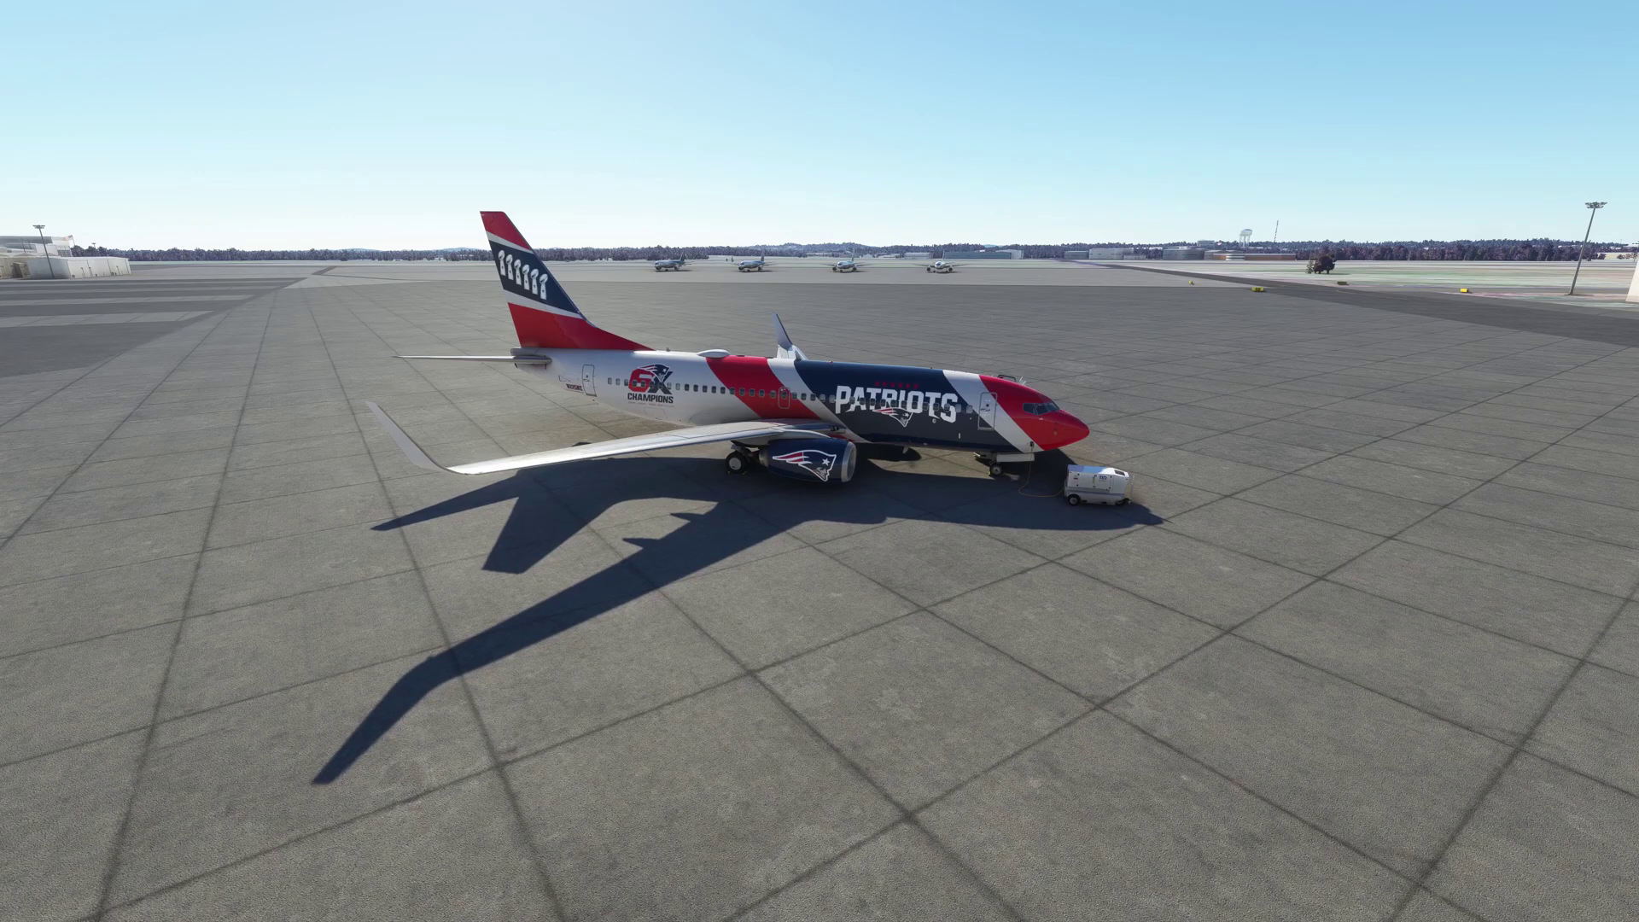
# Turn Developer Mode on in the general options, then apply and save the change.
pyautogui.press('Escape')
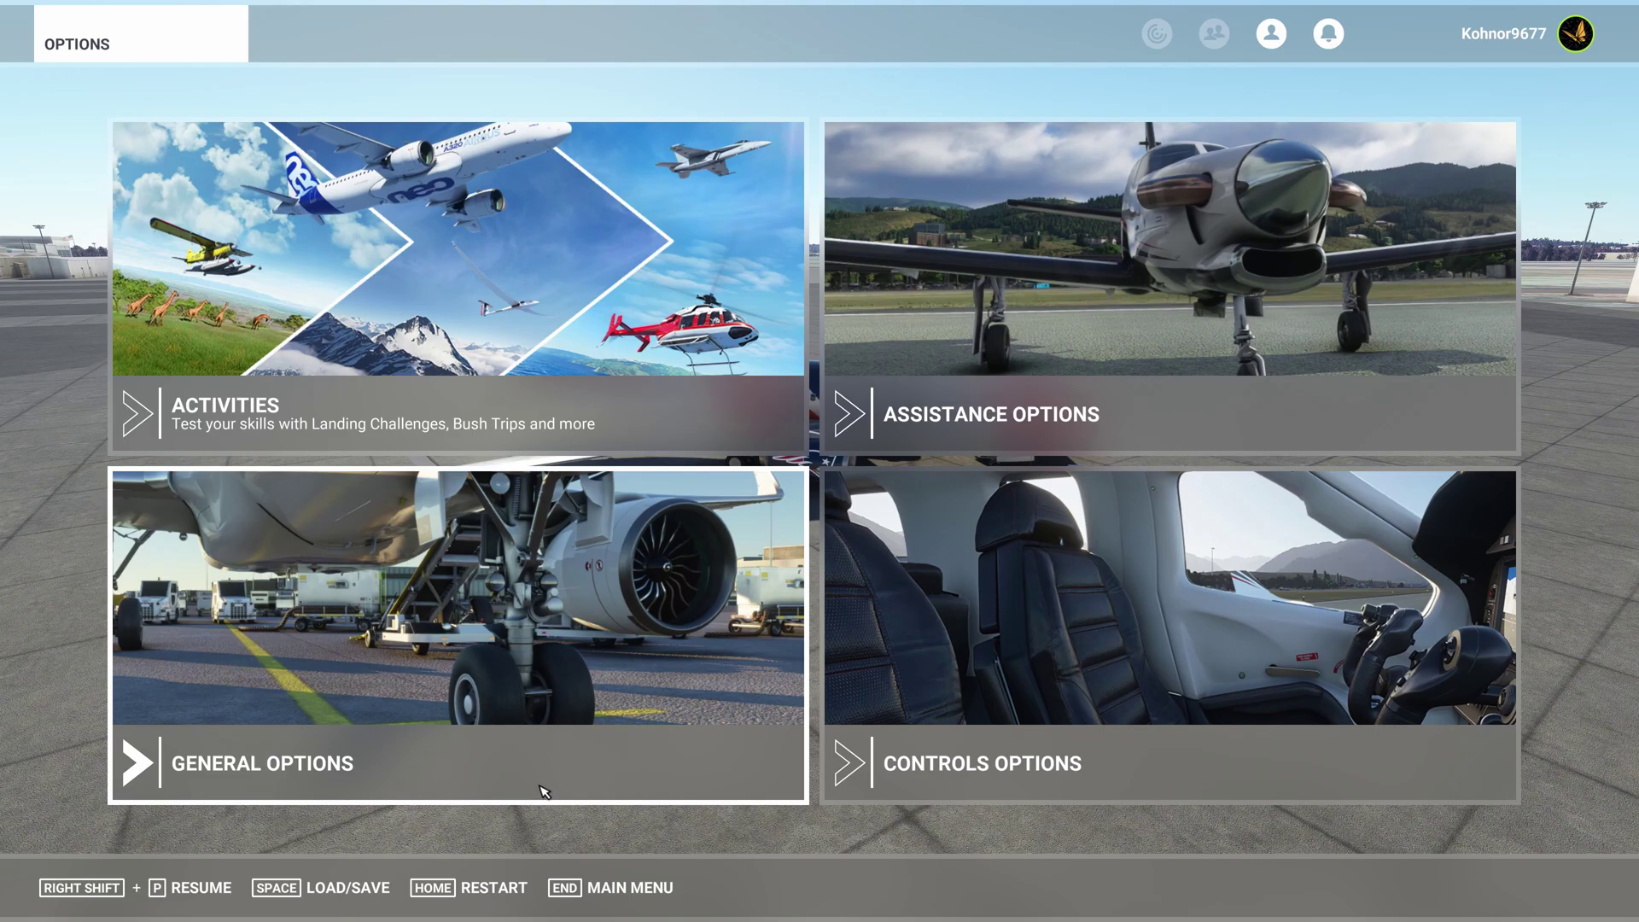
pyautogui.click(455, 693)
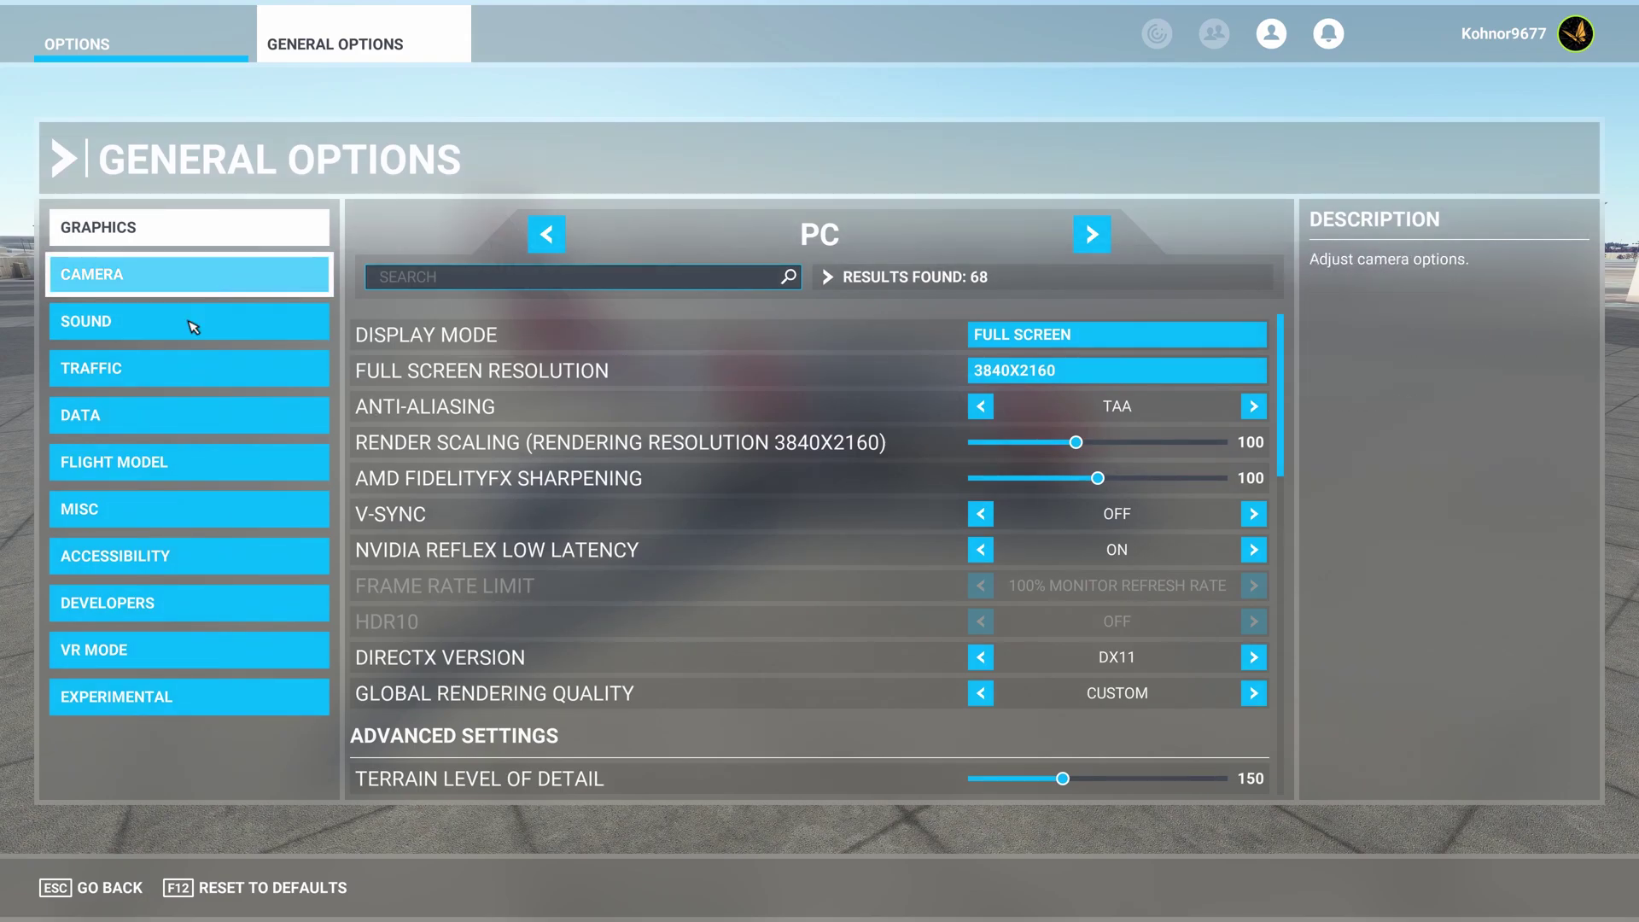
pyautogui.click(205, 601)
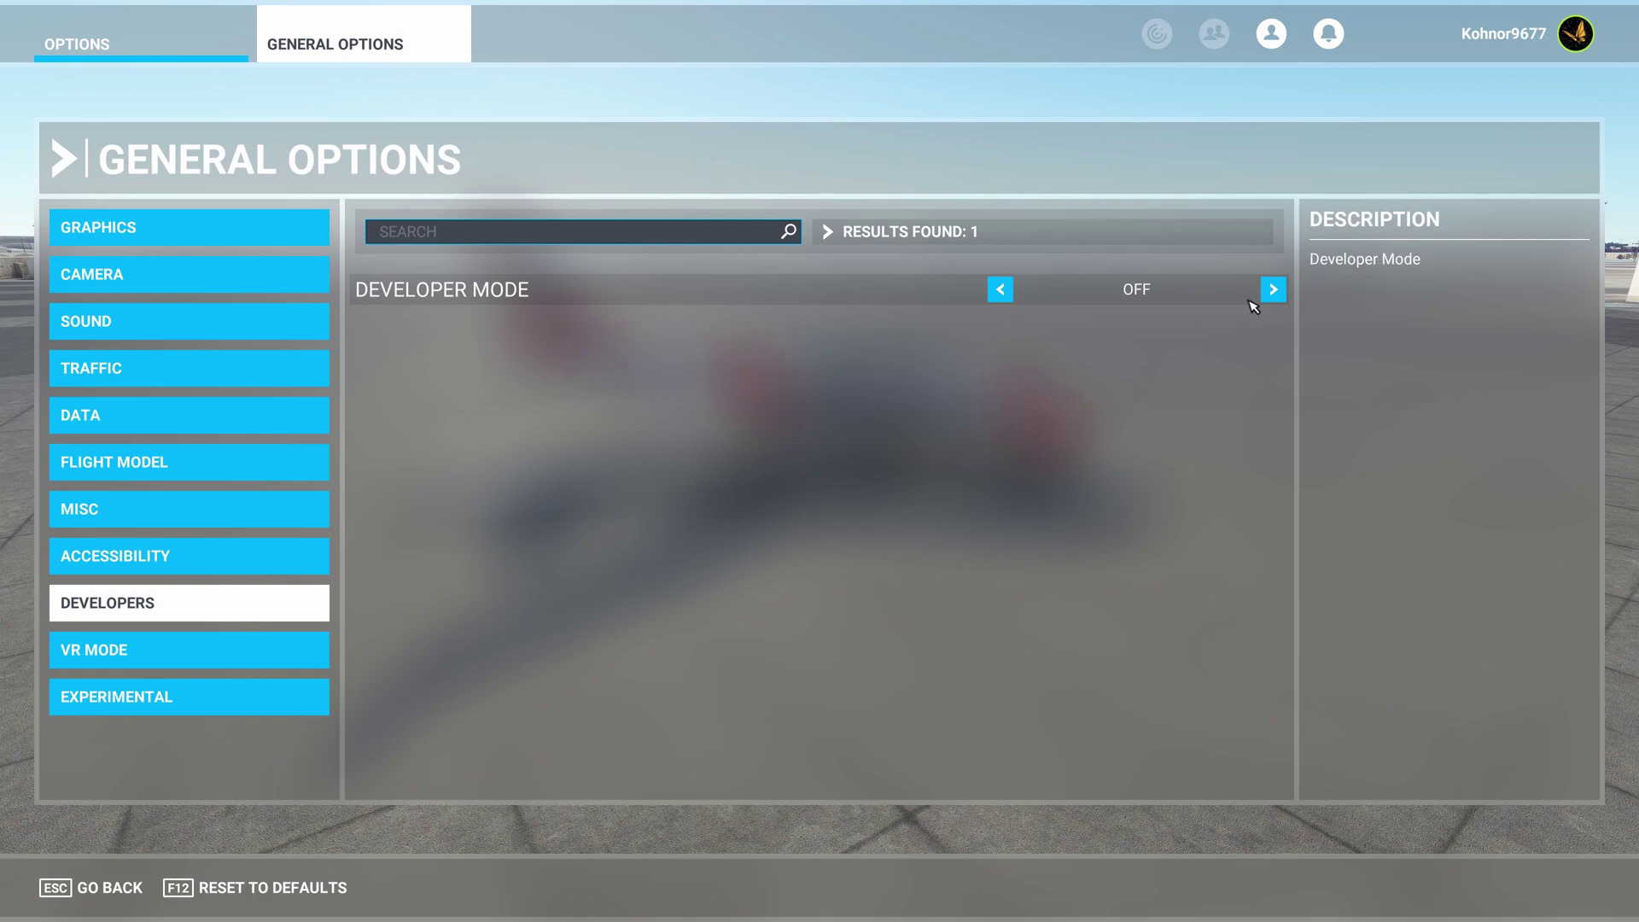
pyautogui.click(1273, 290)
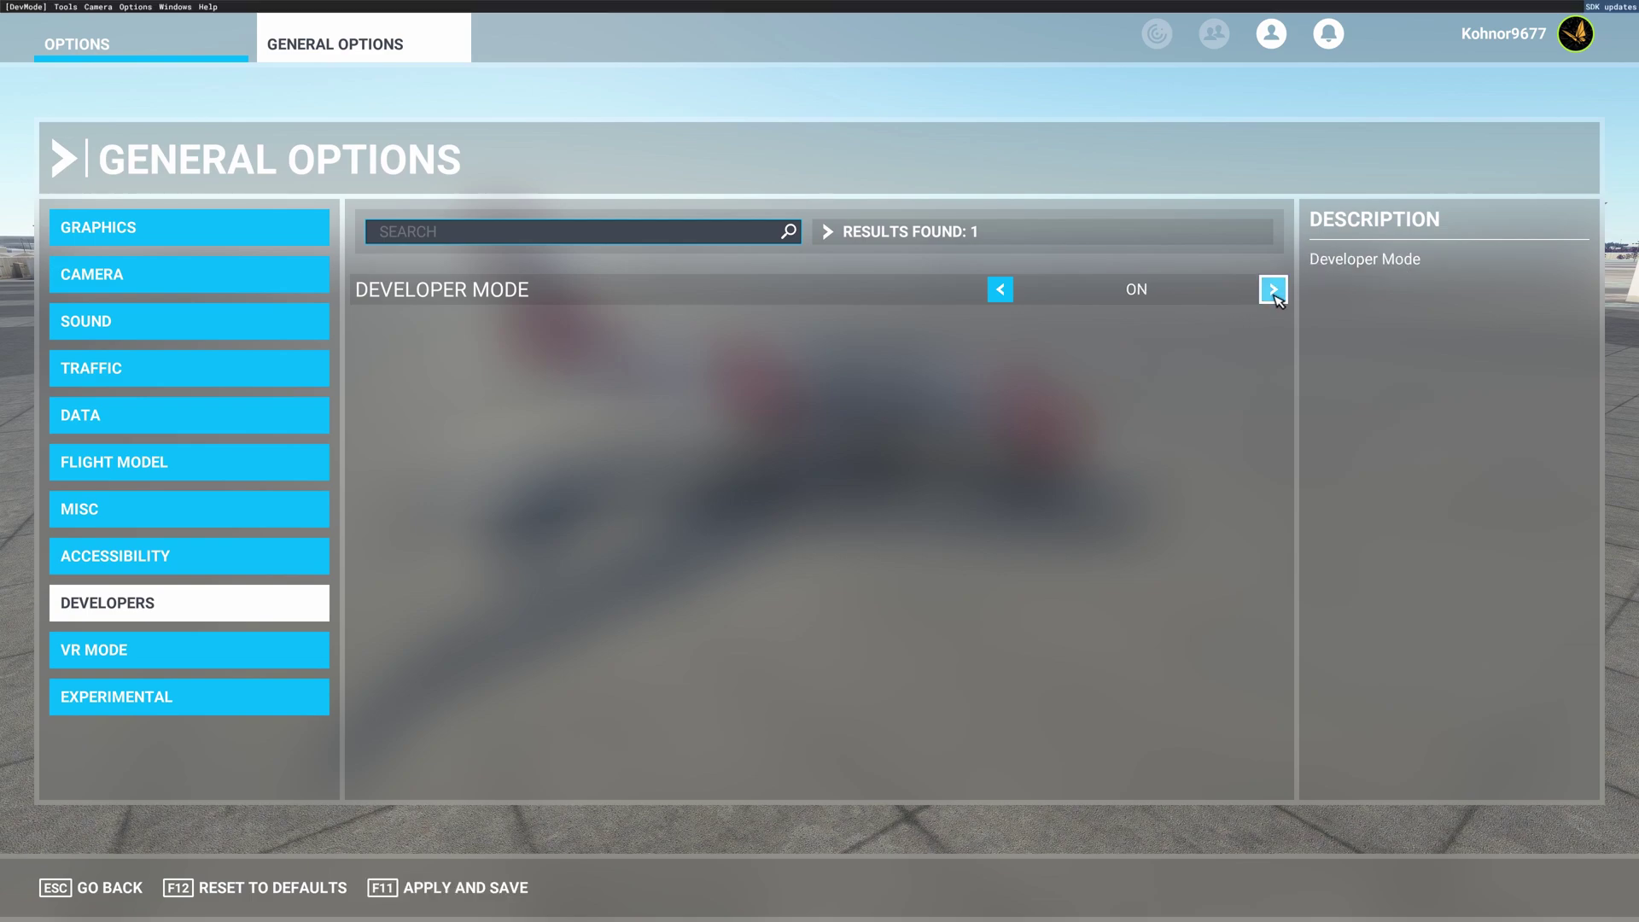
pyautogui.click(517, 885)
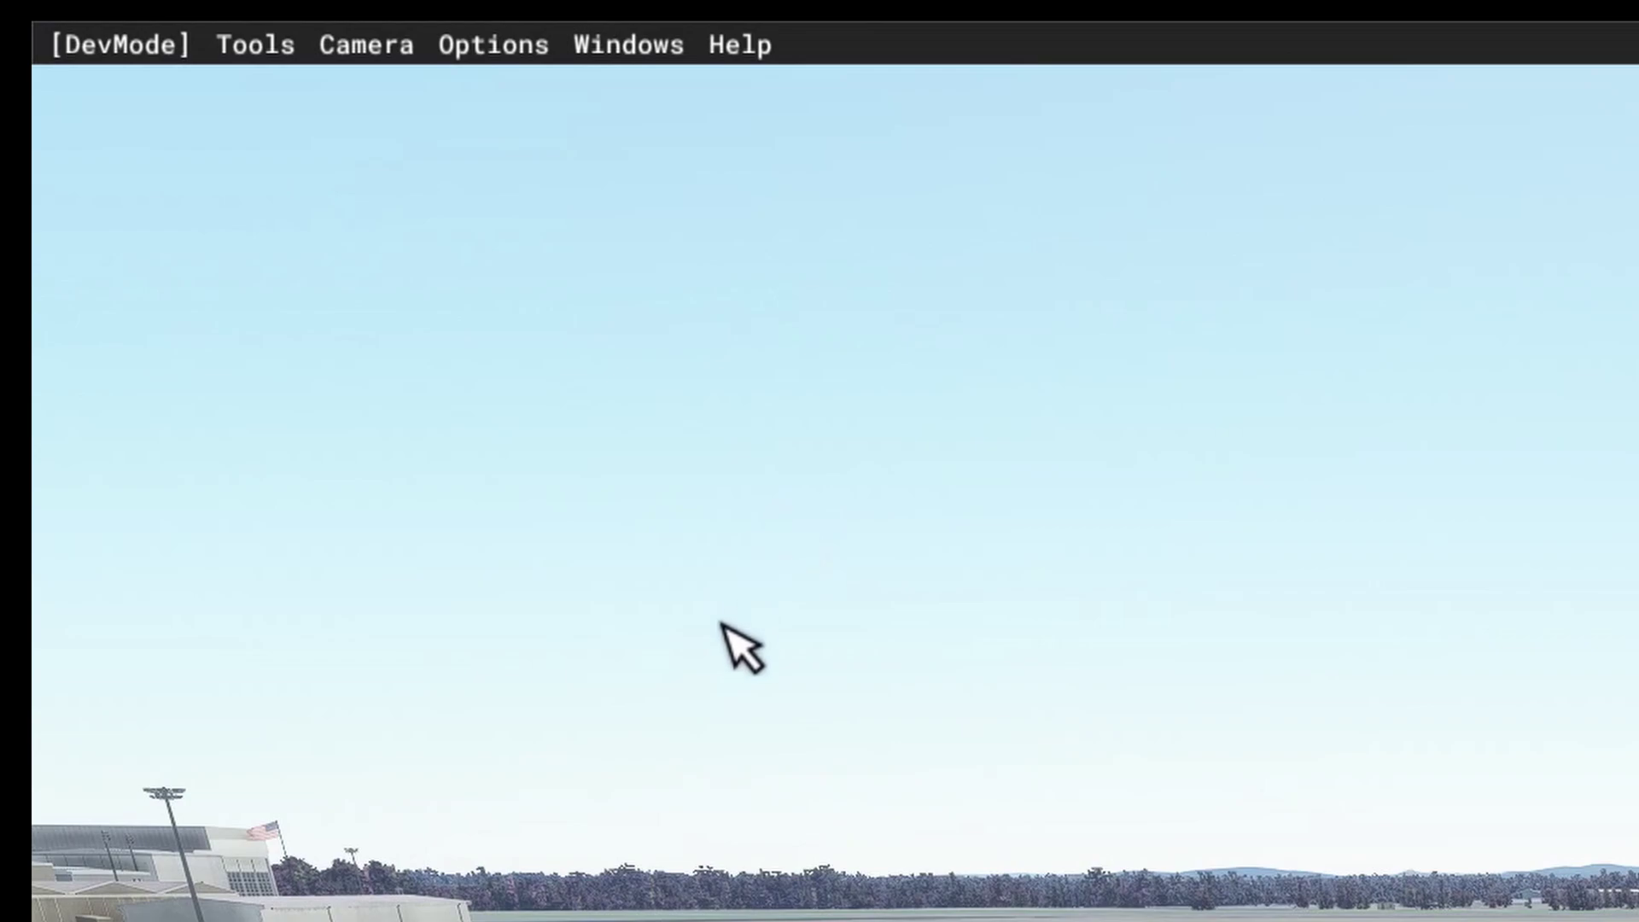
# Download the SDK Installer (Core) from the DevMode help resources and close the browser.
pyautogui.click(737, 48)
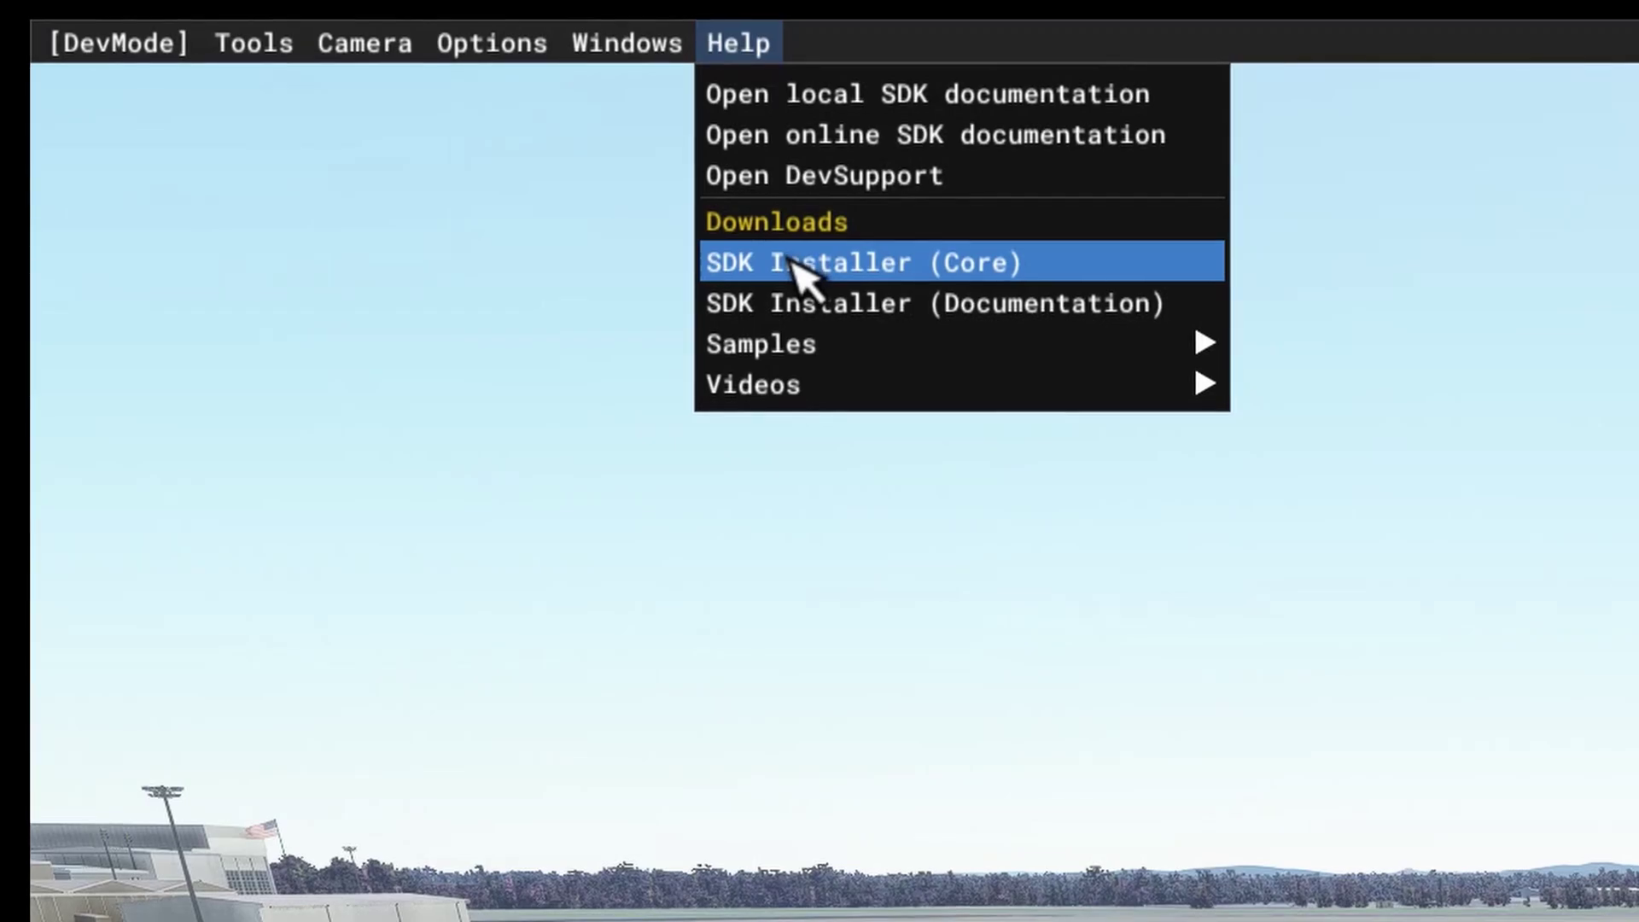
pyautogui.click(795, 263)
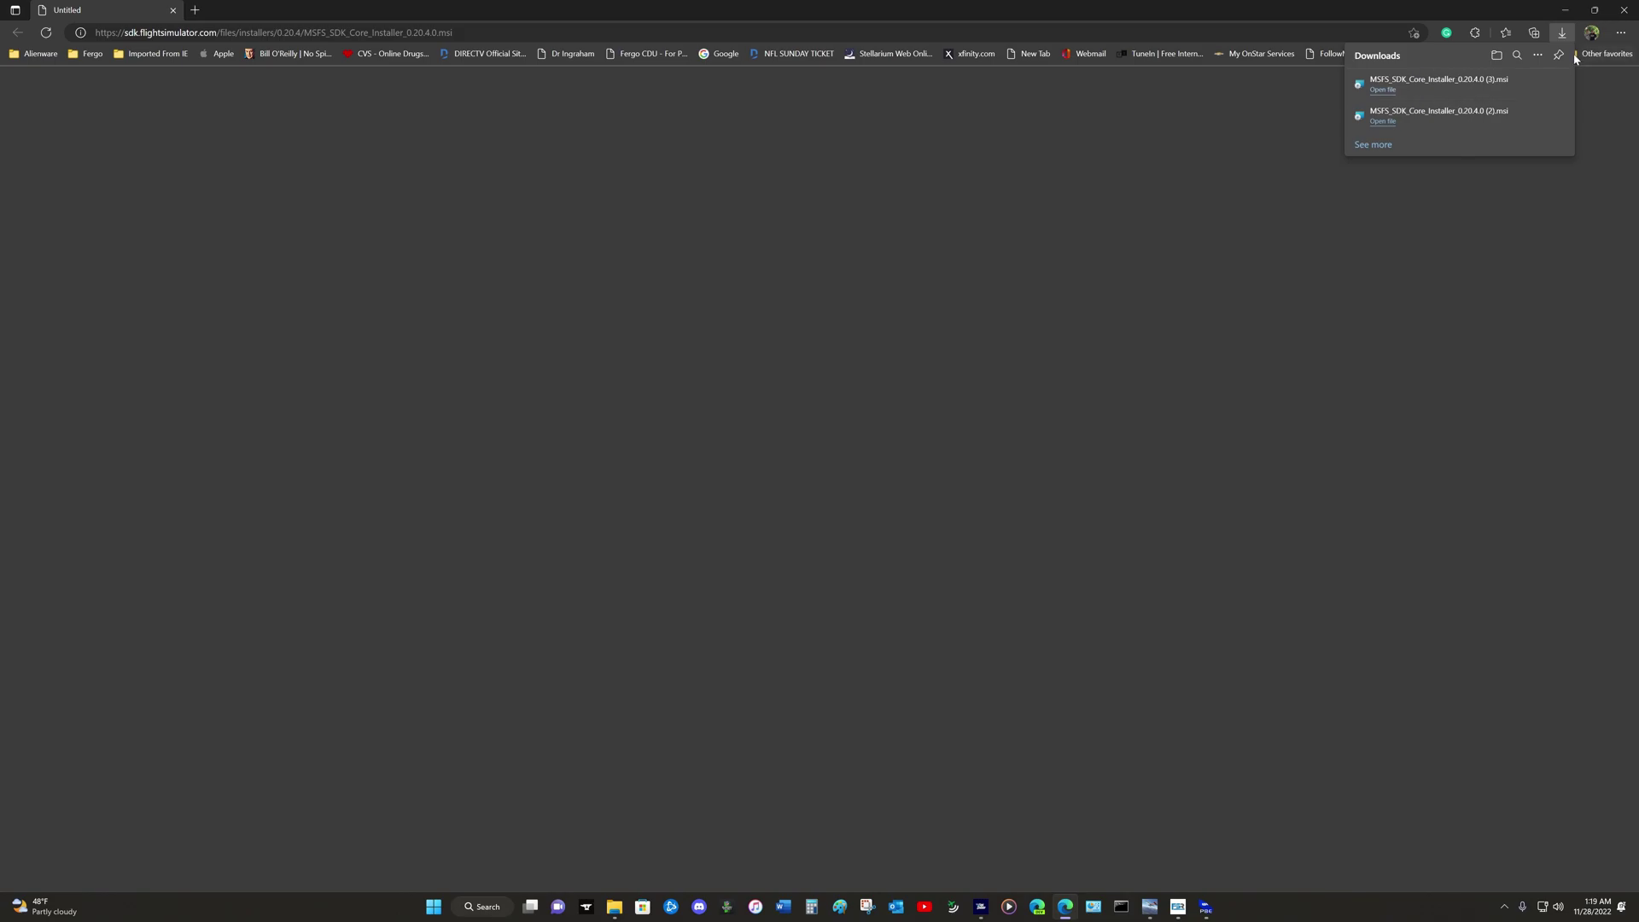
pyautogui.click(1624, 11)
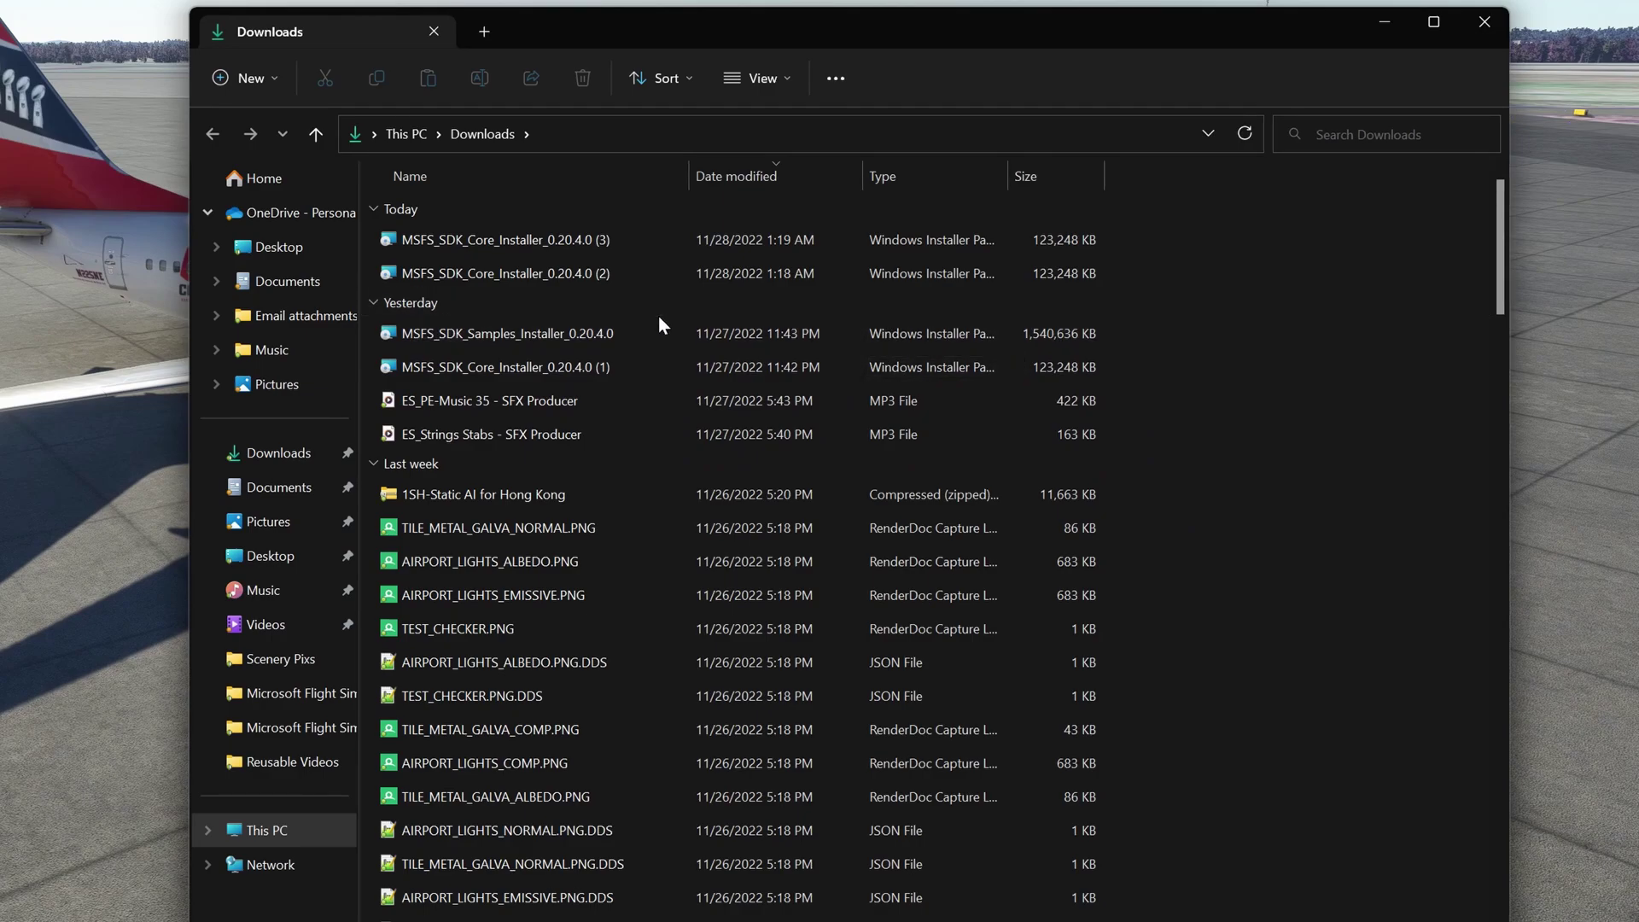
# Launch MSFS_SDK_Core_Installer_0.20.4.0 (3) from Downloads, advance to the change, repair or remove choices, and cancel the setup.
pyautogui.doubleClick(593, 244)
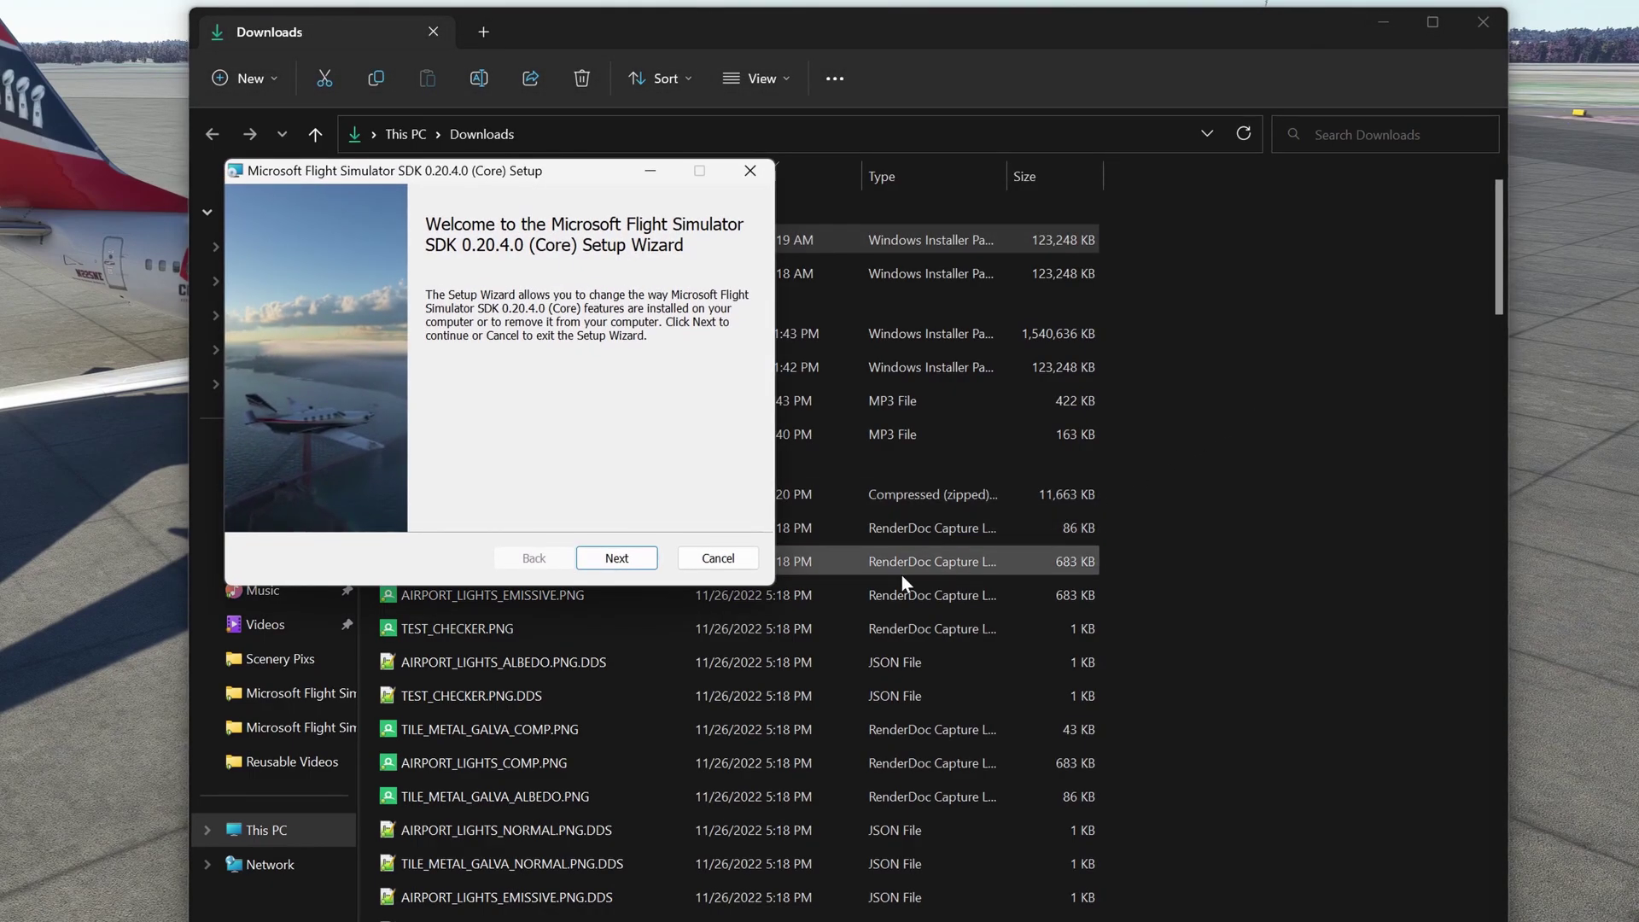
pyautogui.click(623, 559)
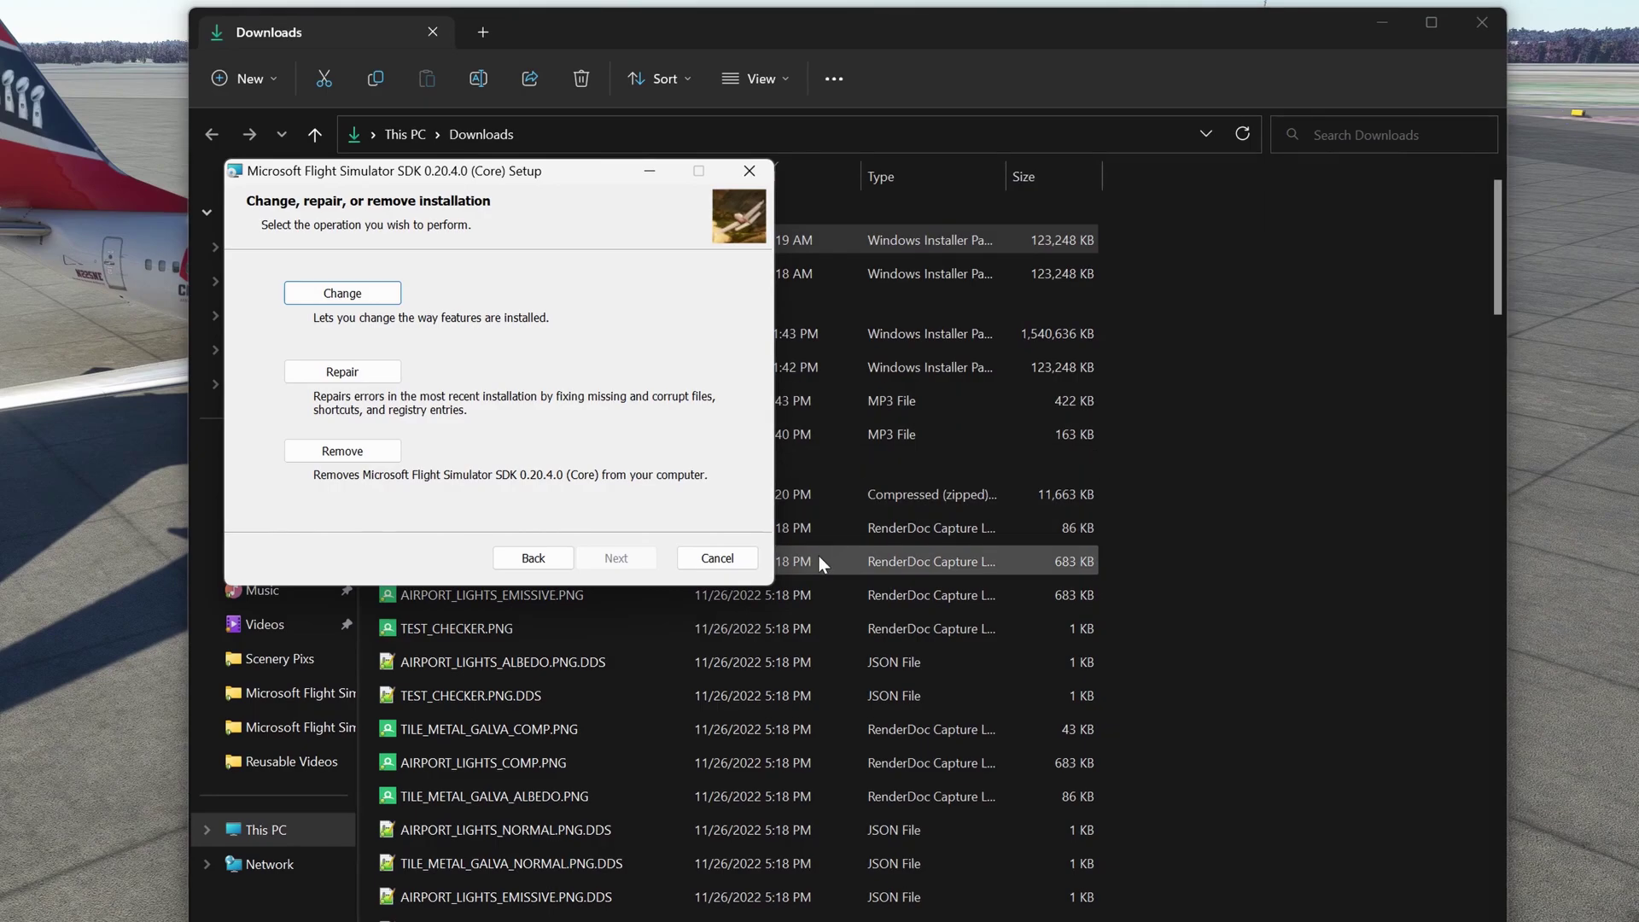
pyautogui.click(726, 559)
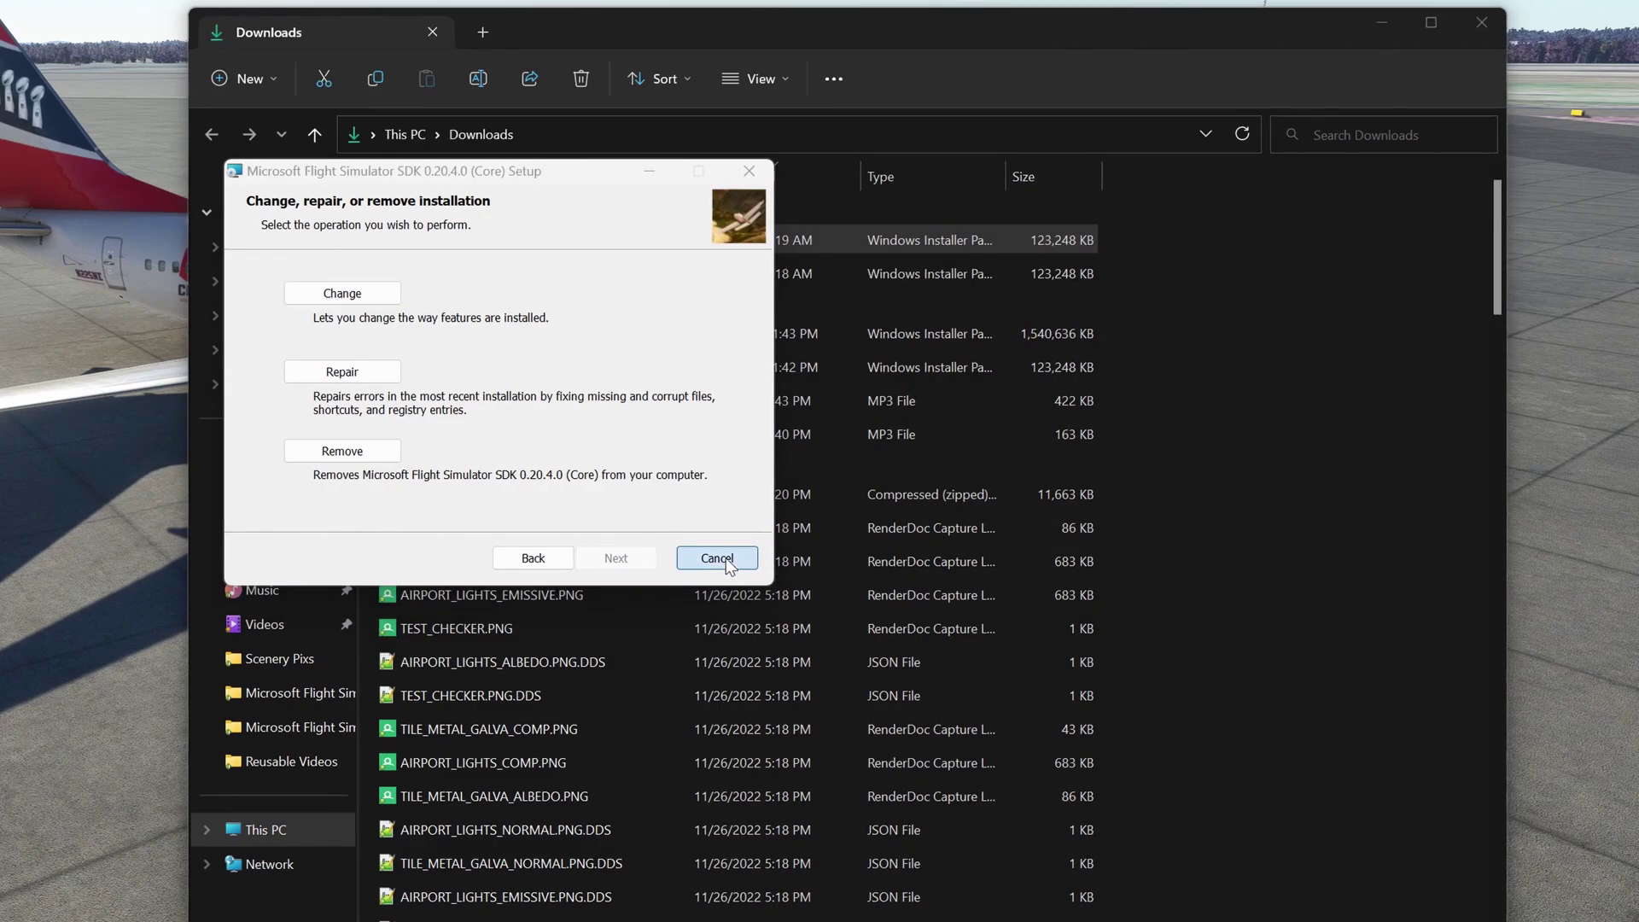
pyautogui.click(469, 421)
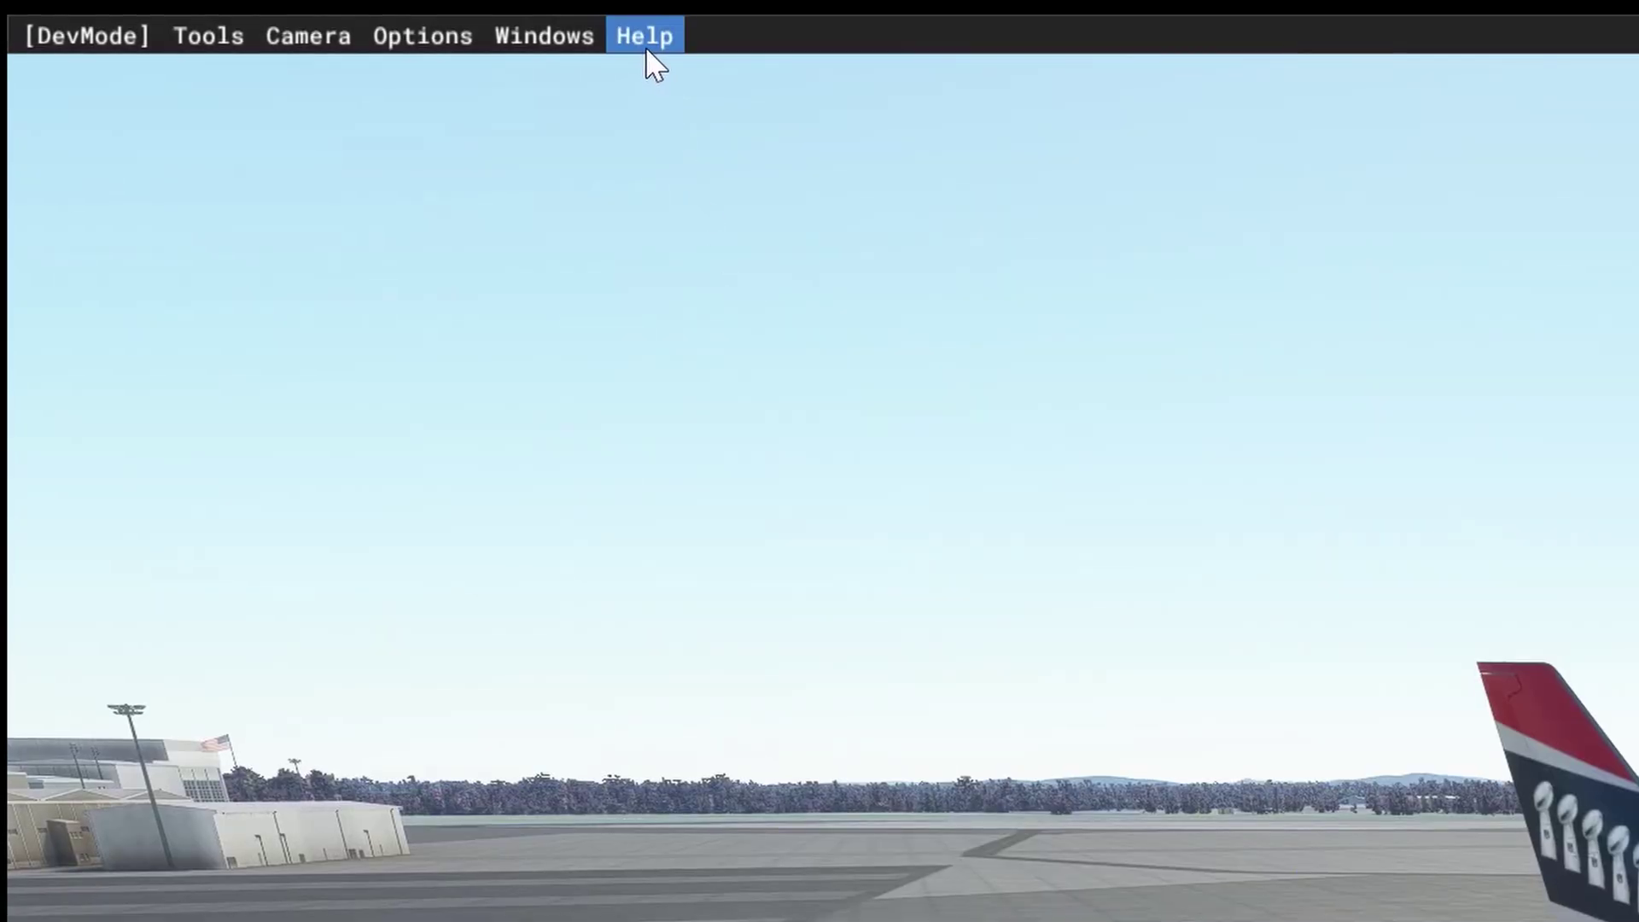
# Download the general SDK Samples installer from the DevMode help resources.
pyautogui.click(649, 36)
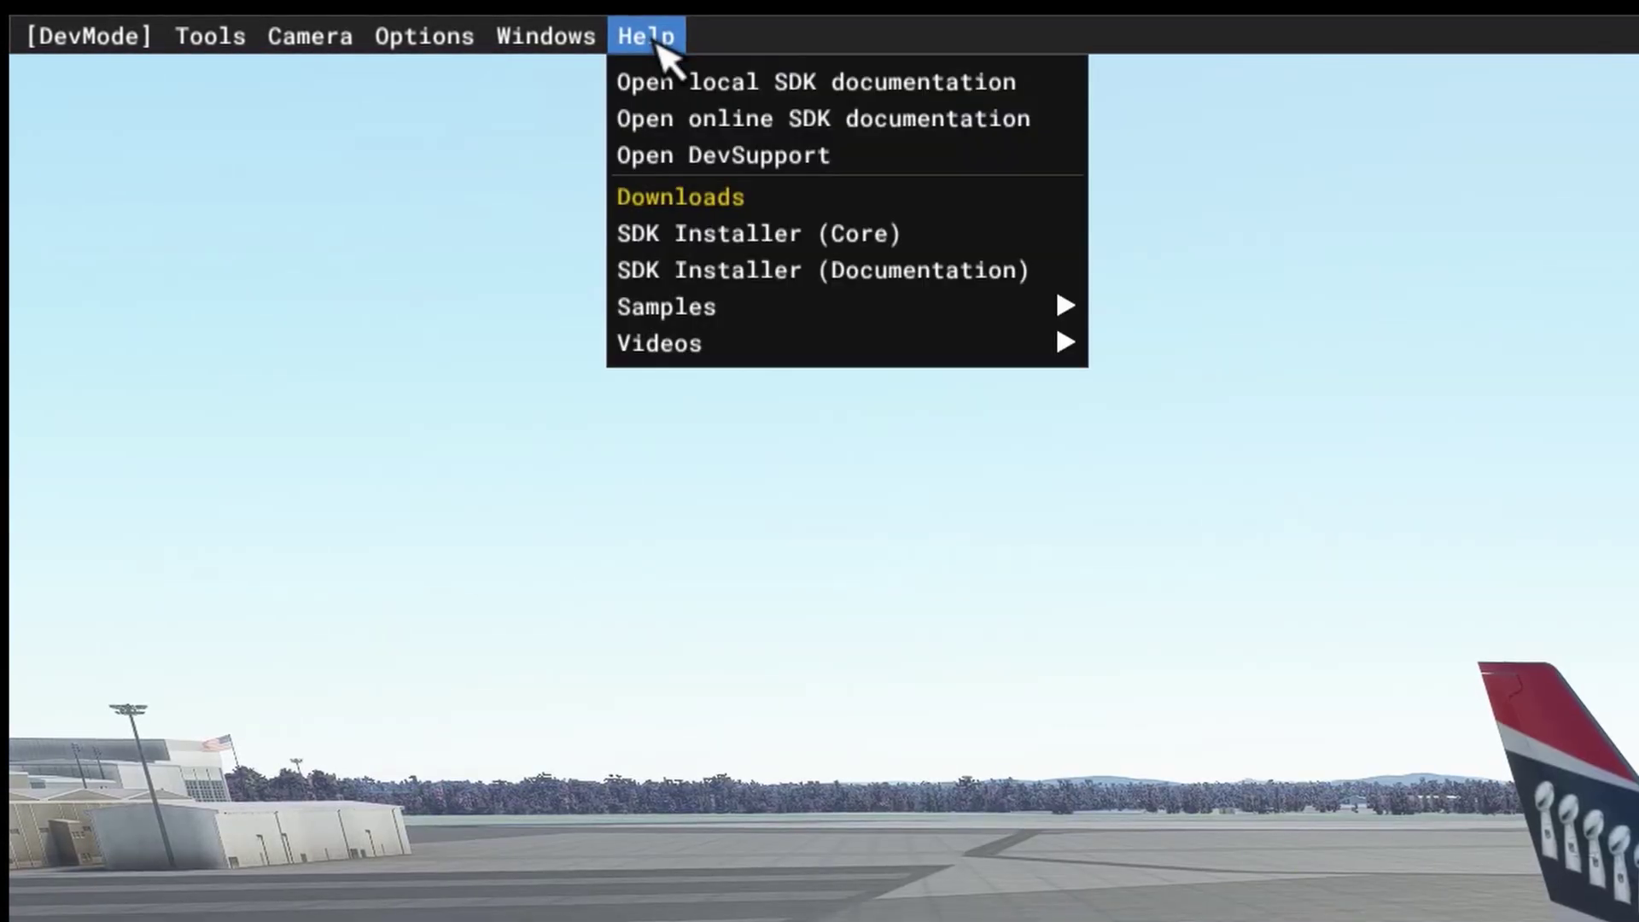
pyautogui.moveTo(740, 320)
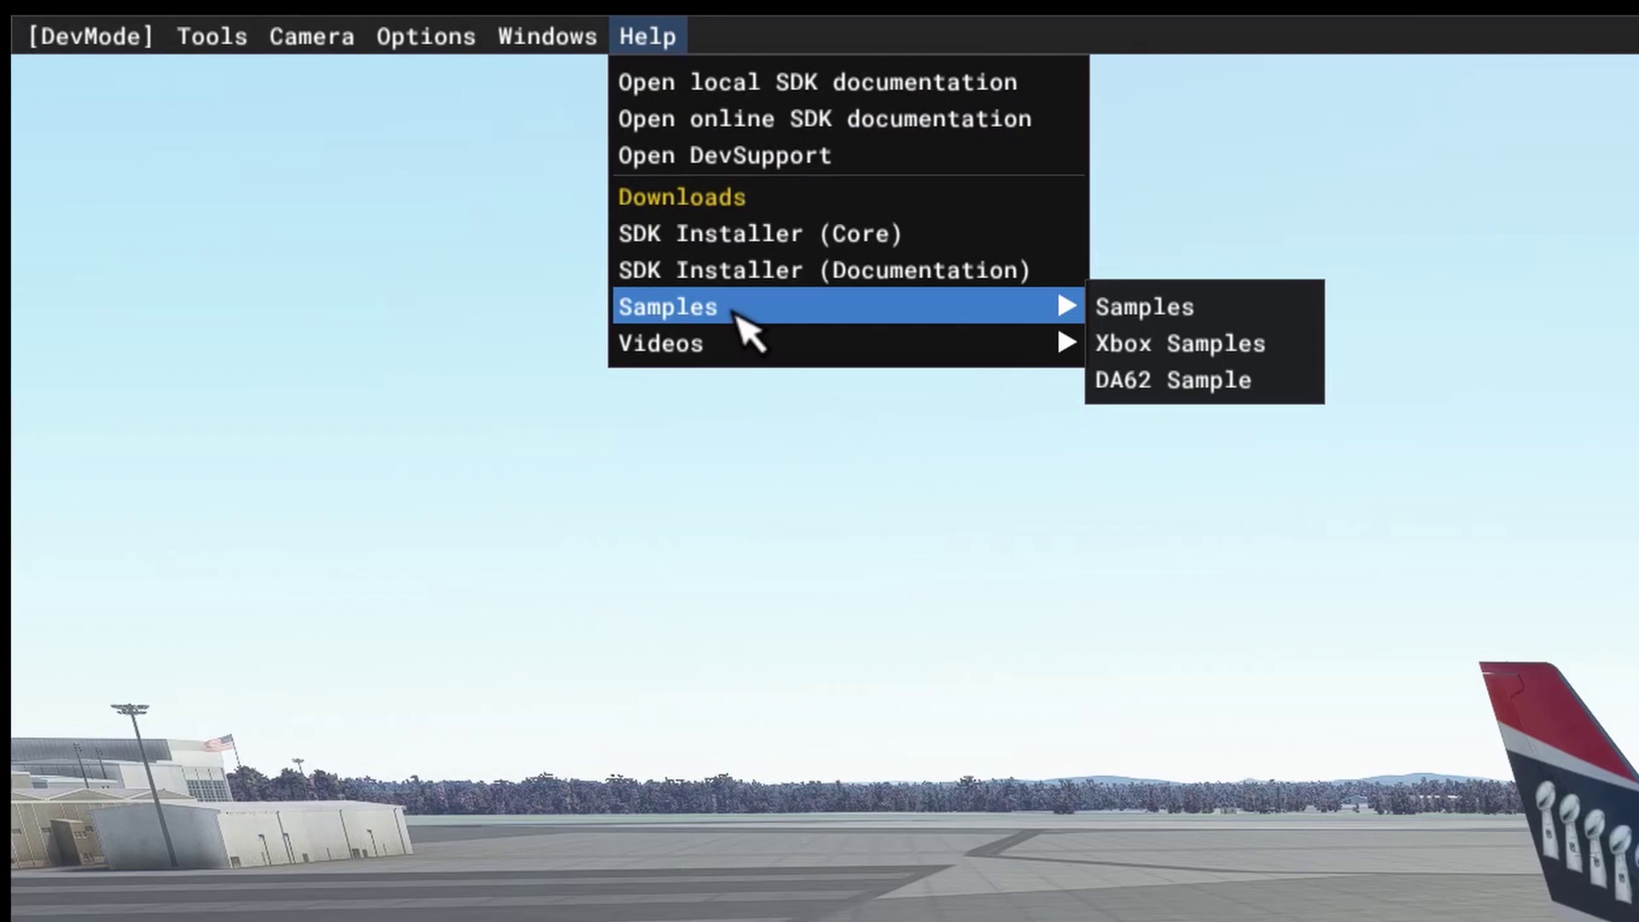
pyautogui.click(1225, 311)
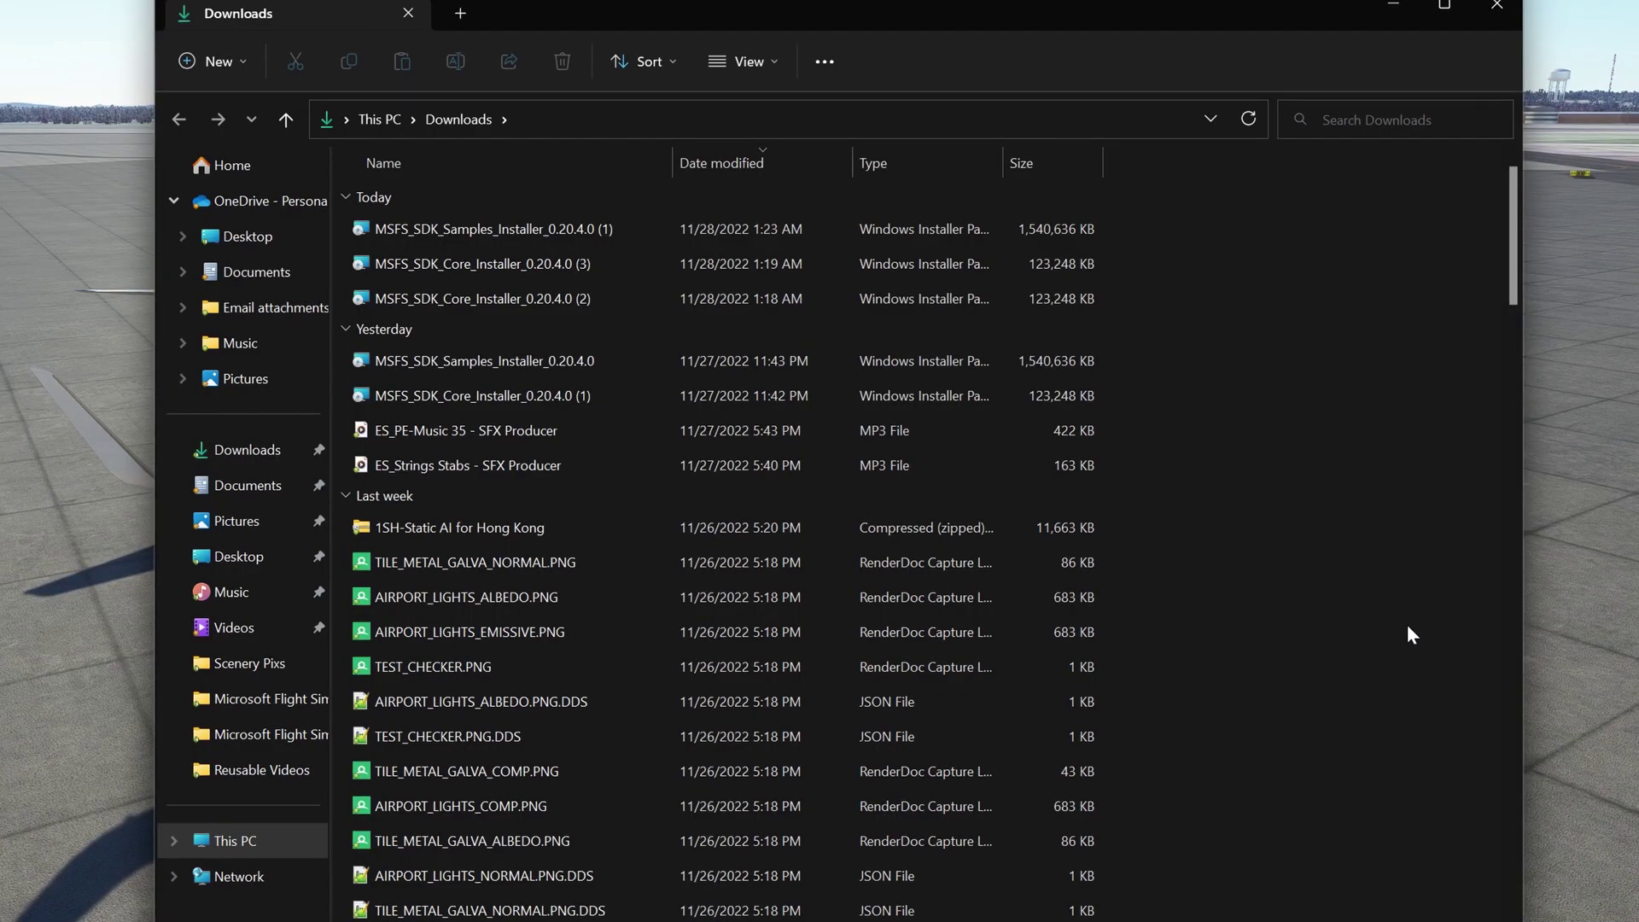
# Launch MSFS_SDK_Samples_Installer_0.20.4.0 (1) from Downloads and proceed past the setup wizard's welcome page.
pyautogui.click(523, 229)
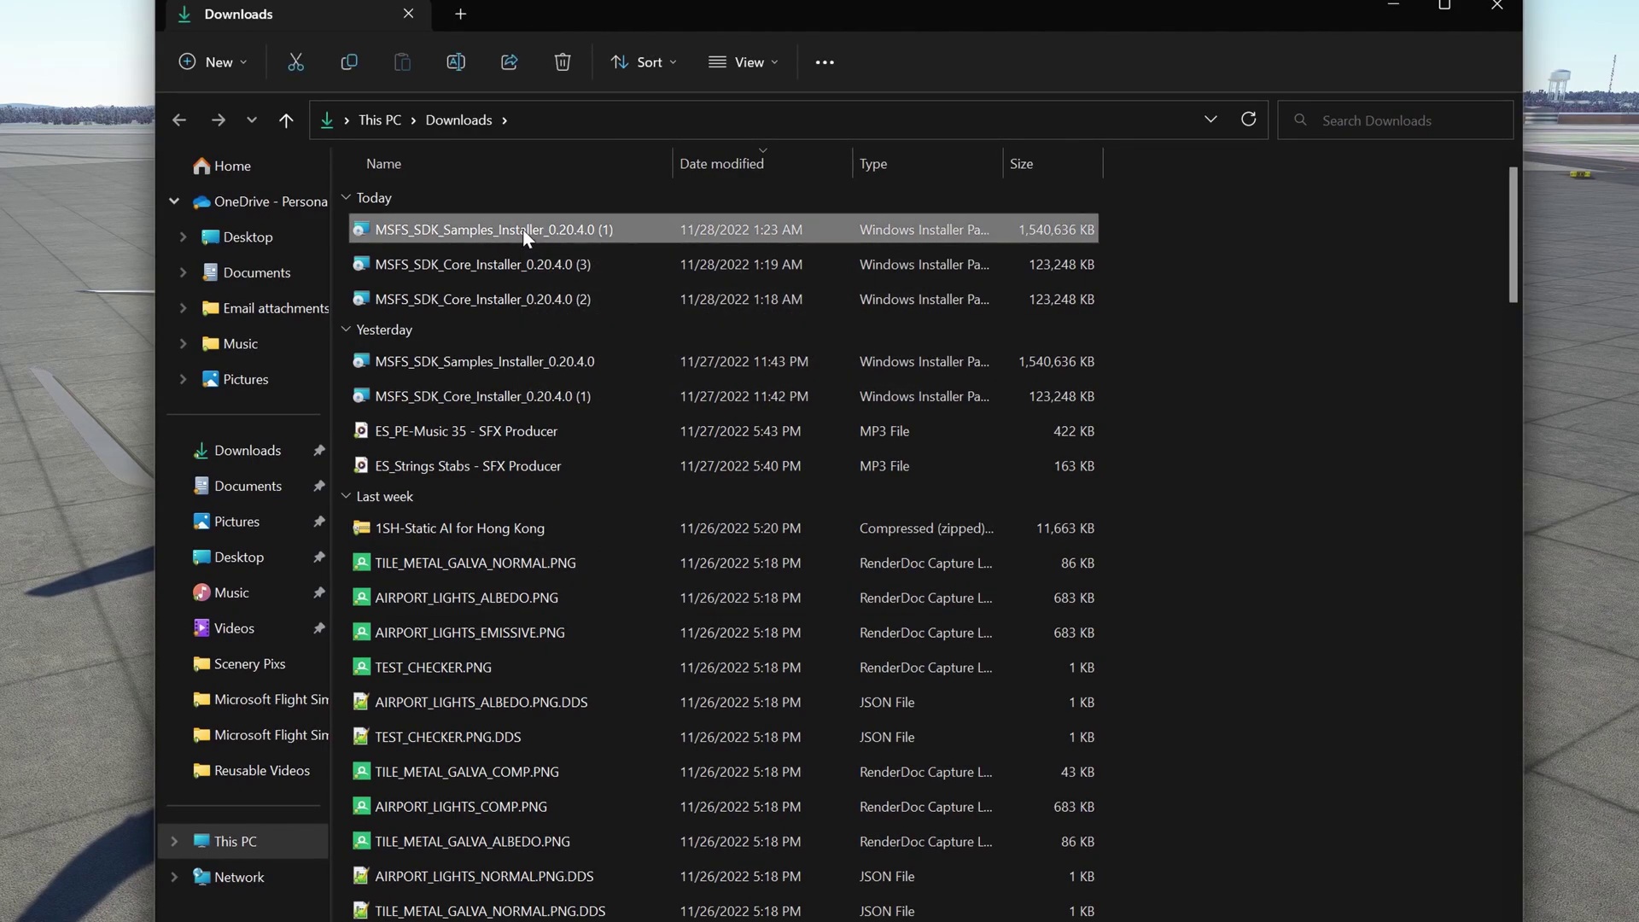
pyautogui.doubleClick(524, 230)
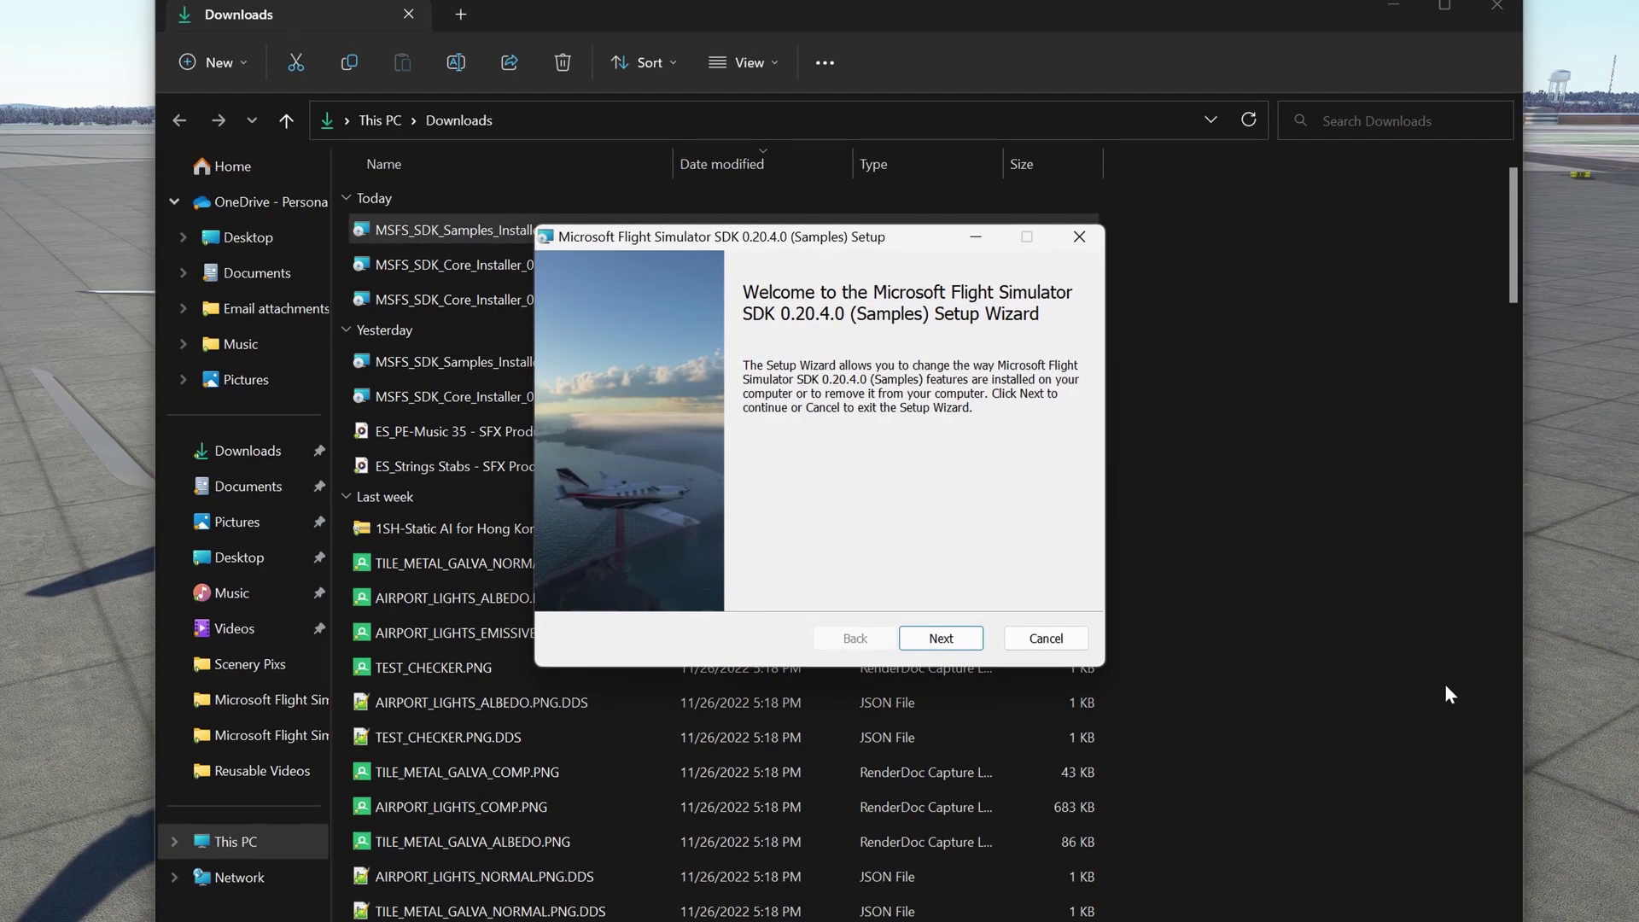
pyautogui.click(951, 643)
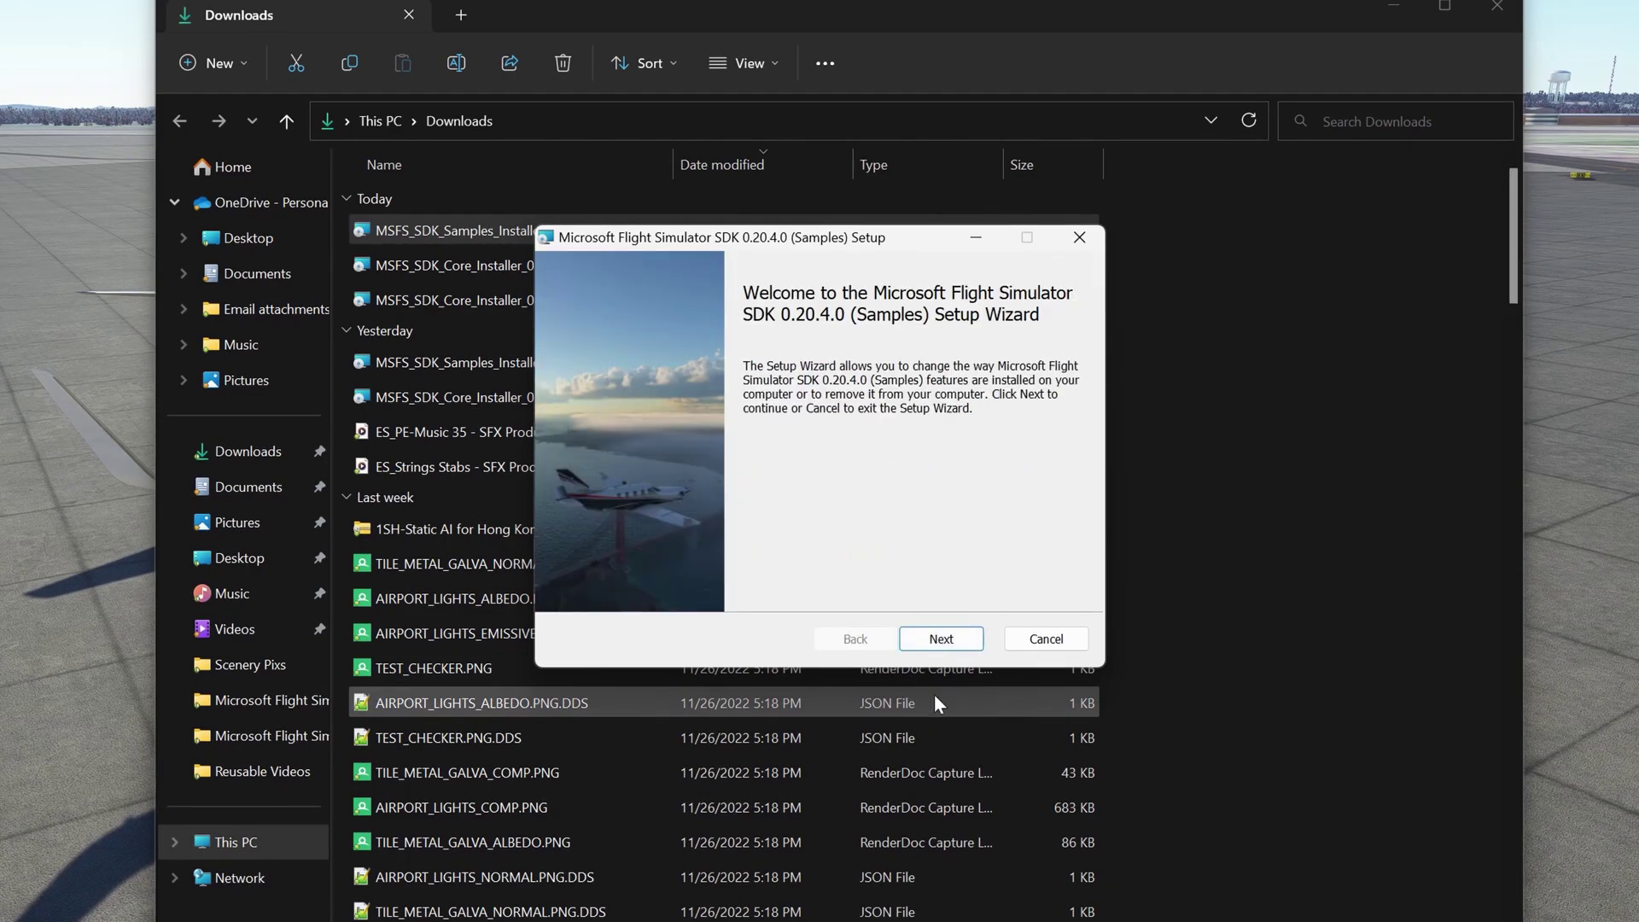
pyautogui.click(941, 641)
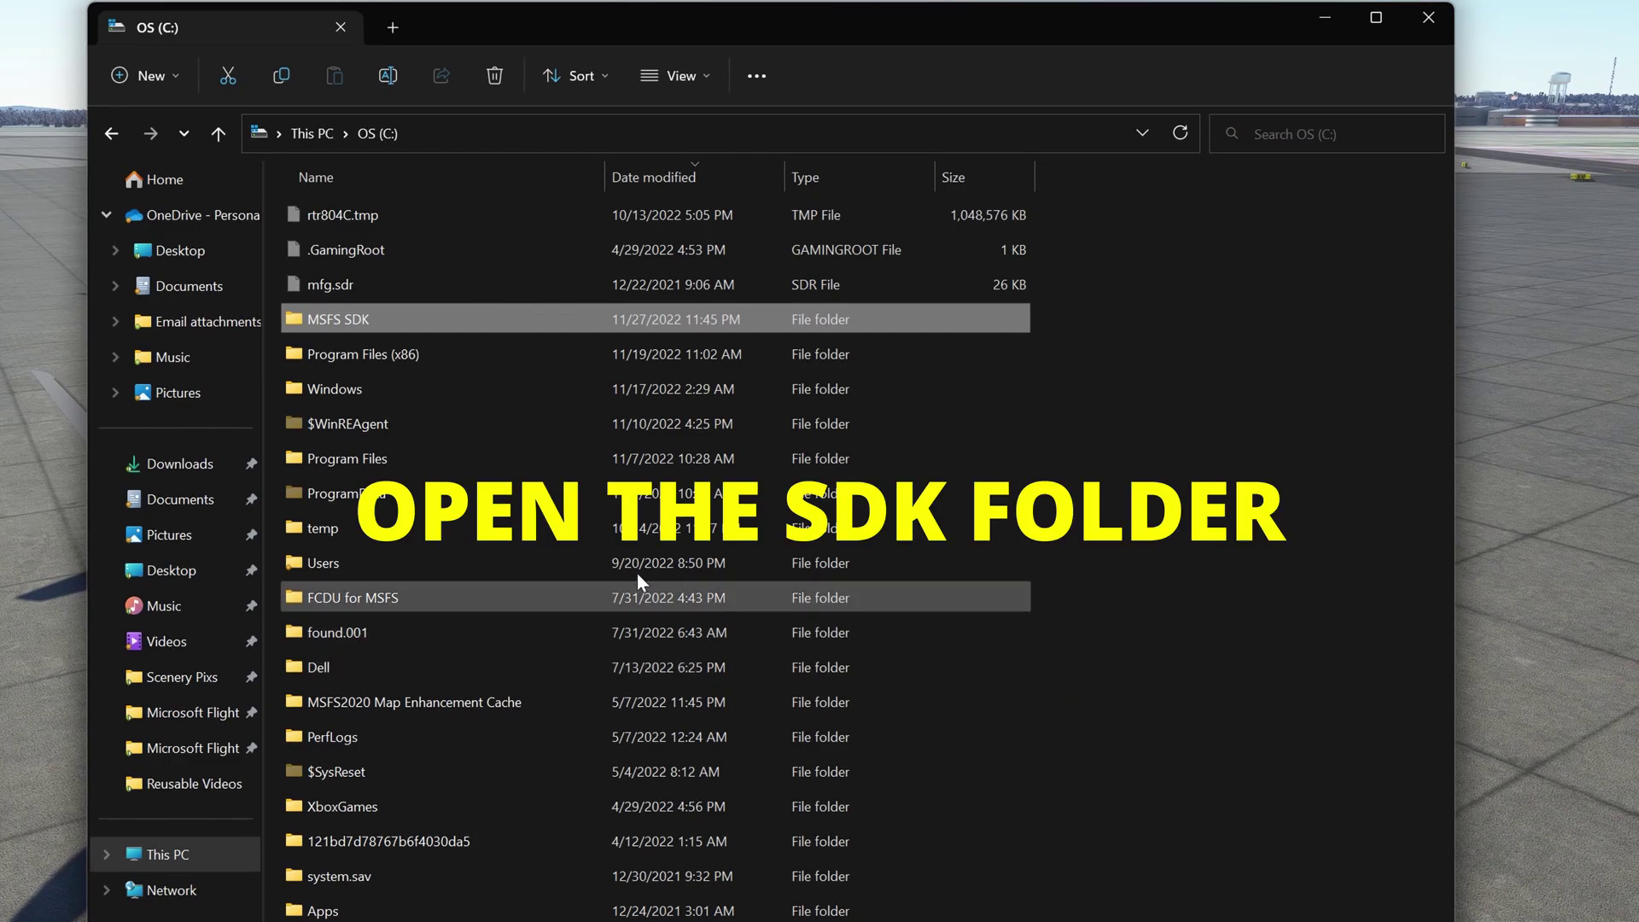
# Browse from the MSFS SDK folder on C: to Samples\DevmodeProjects\Sceneries and select the SimpleScenery folder.
pyautogui.doubleClick(485, 328)
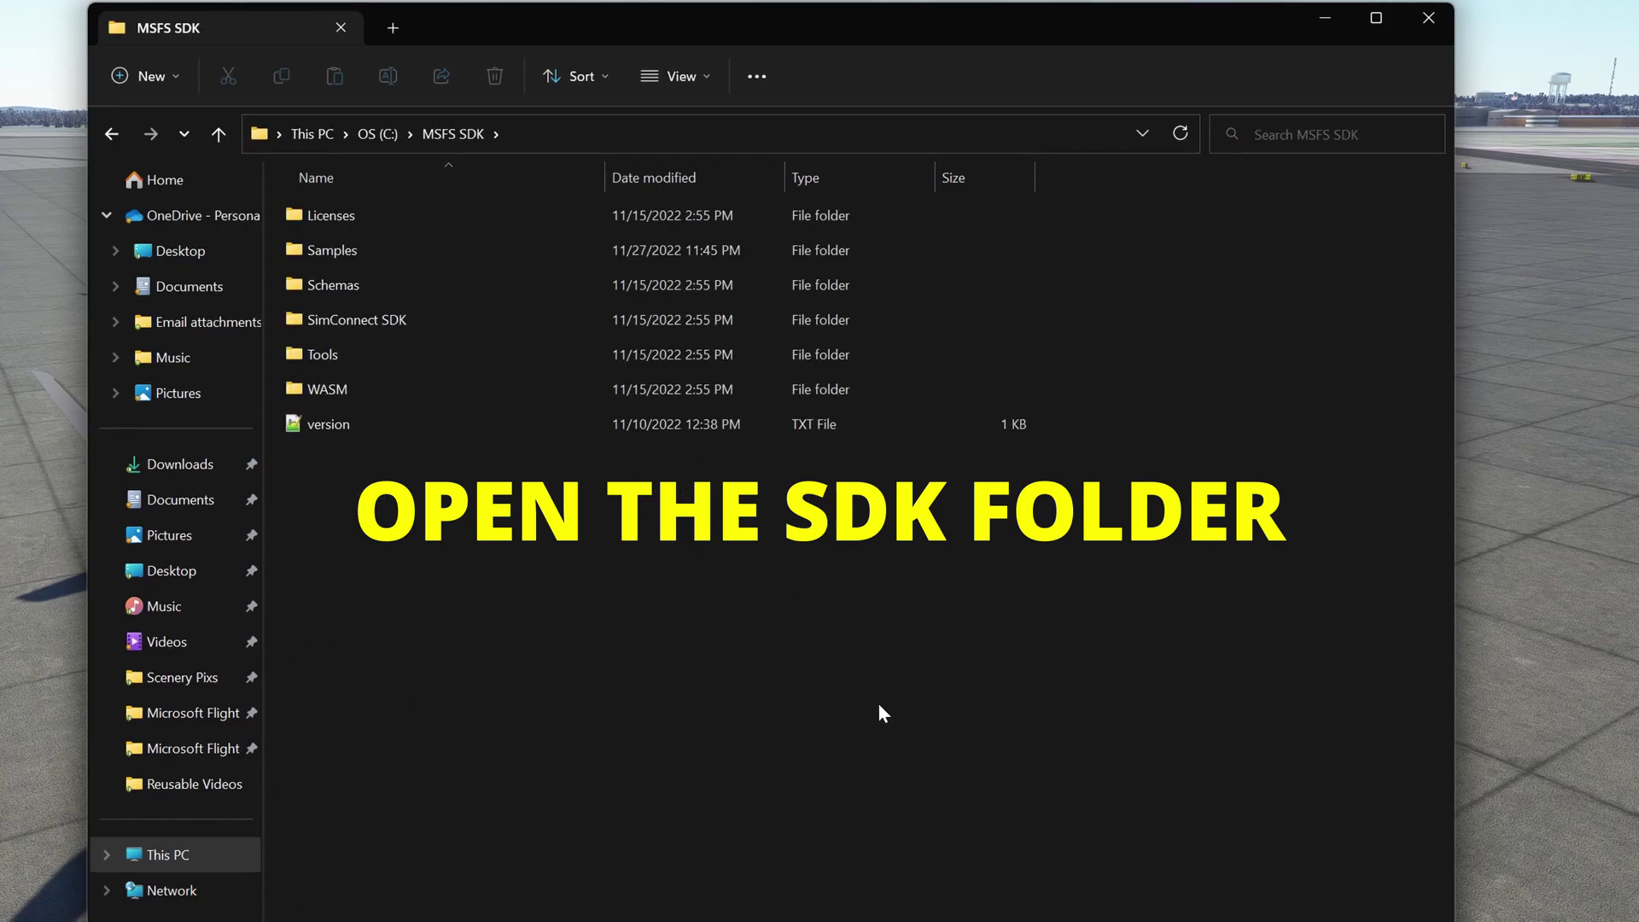
pyautogui.doubleClick(462, 253)
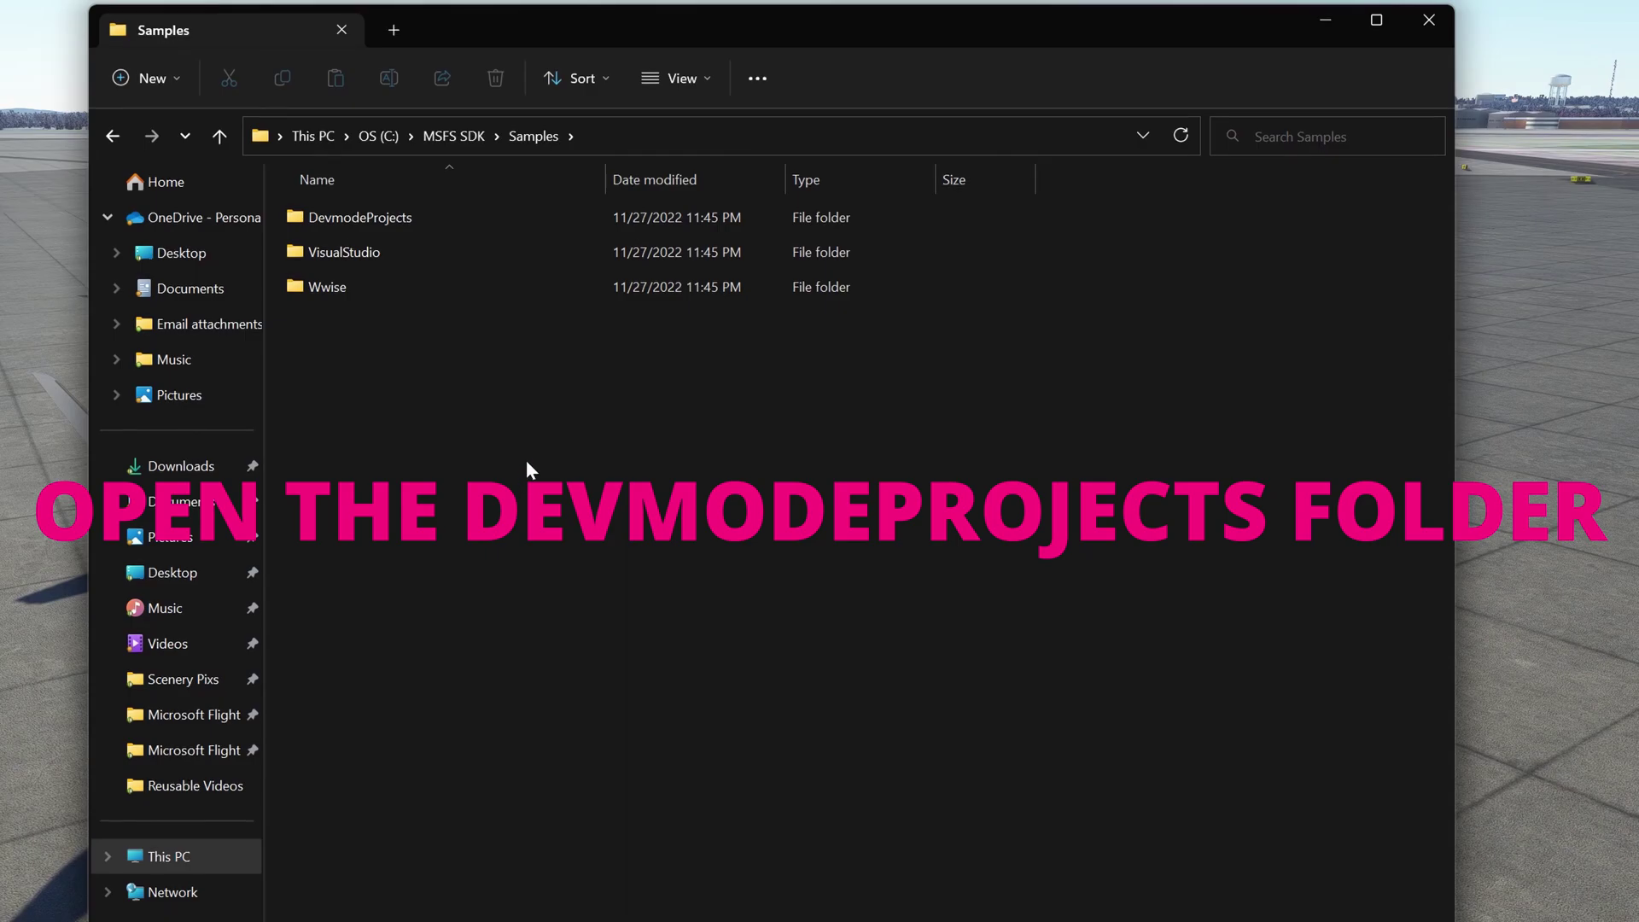
pyautogui.doubleClick(418, 217)
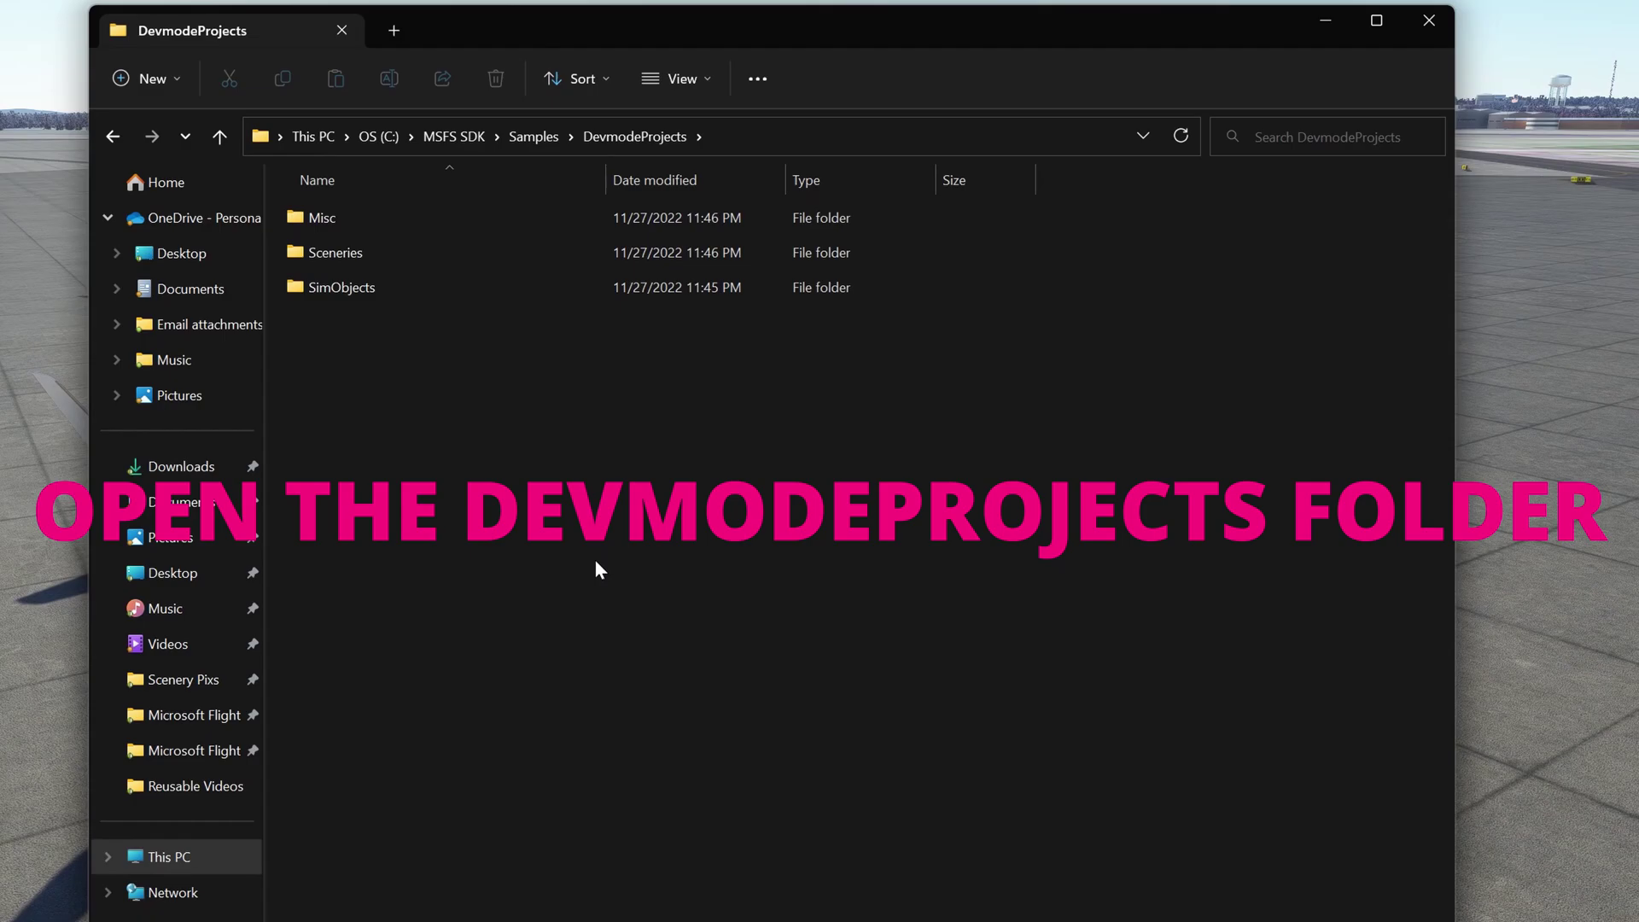
pyautogui.doubleClick(441, 253)
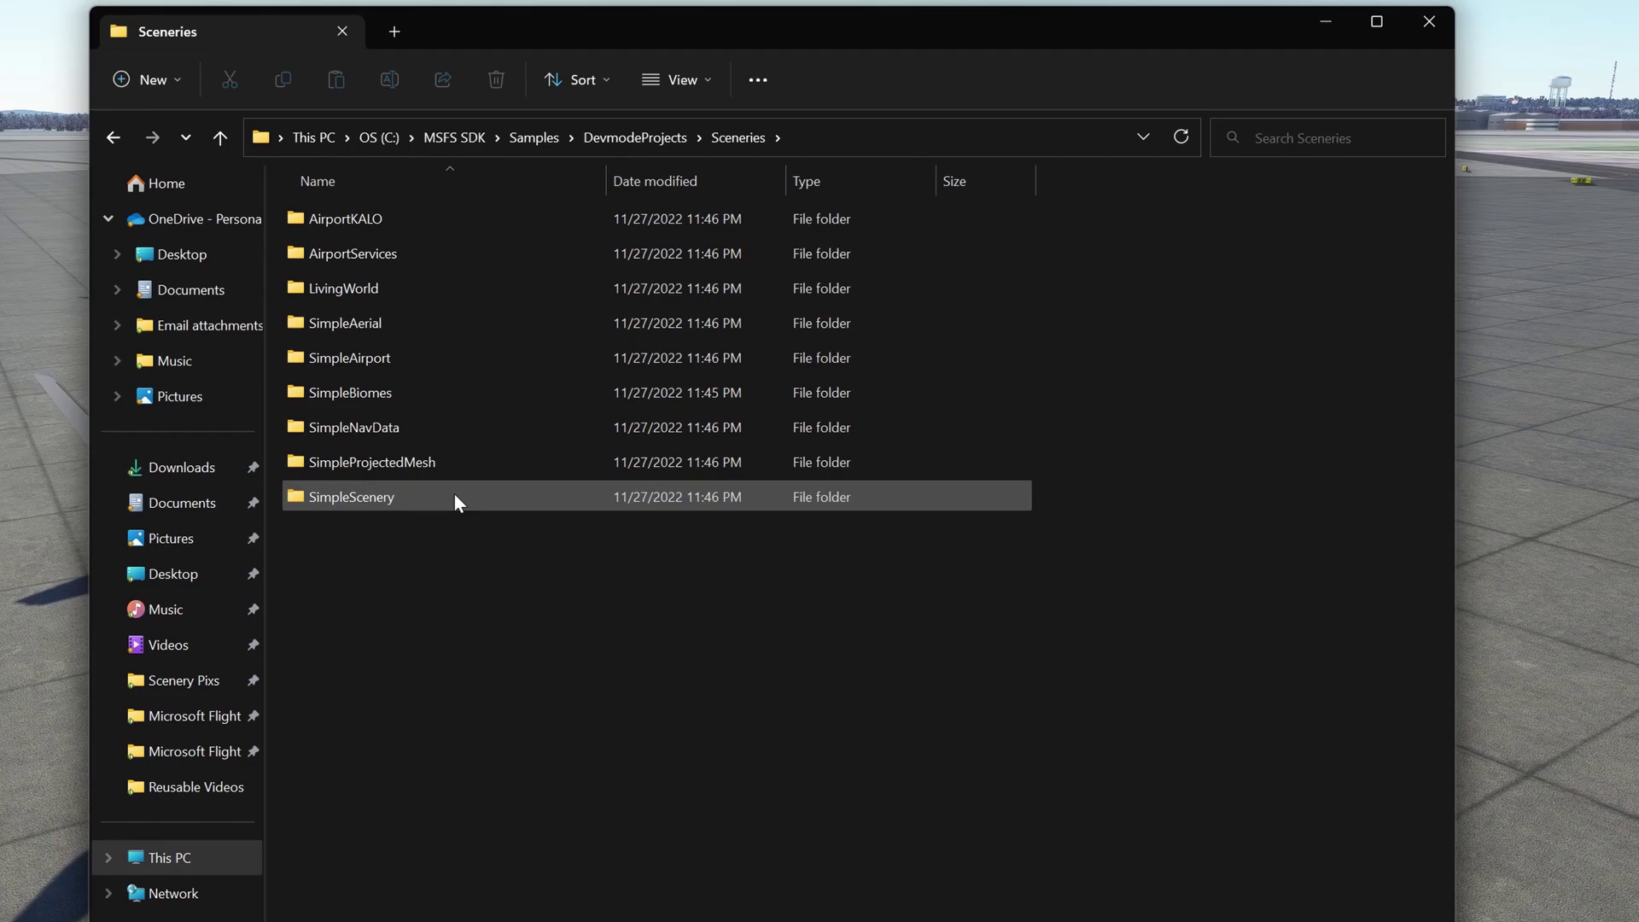
pyautogui.click(474, 507)
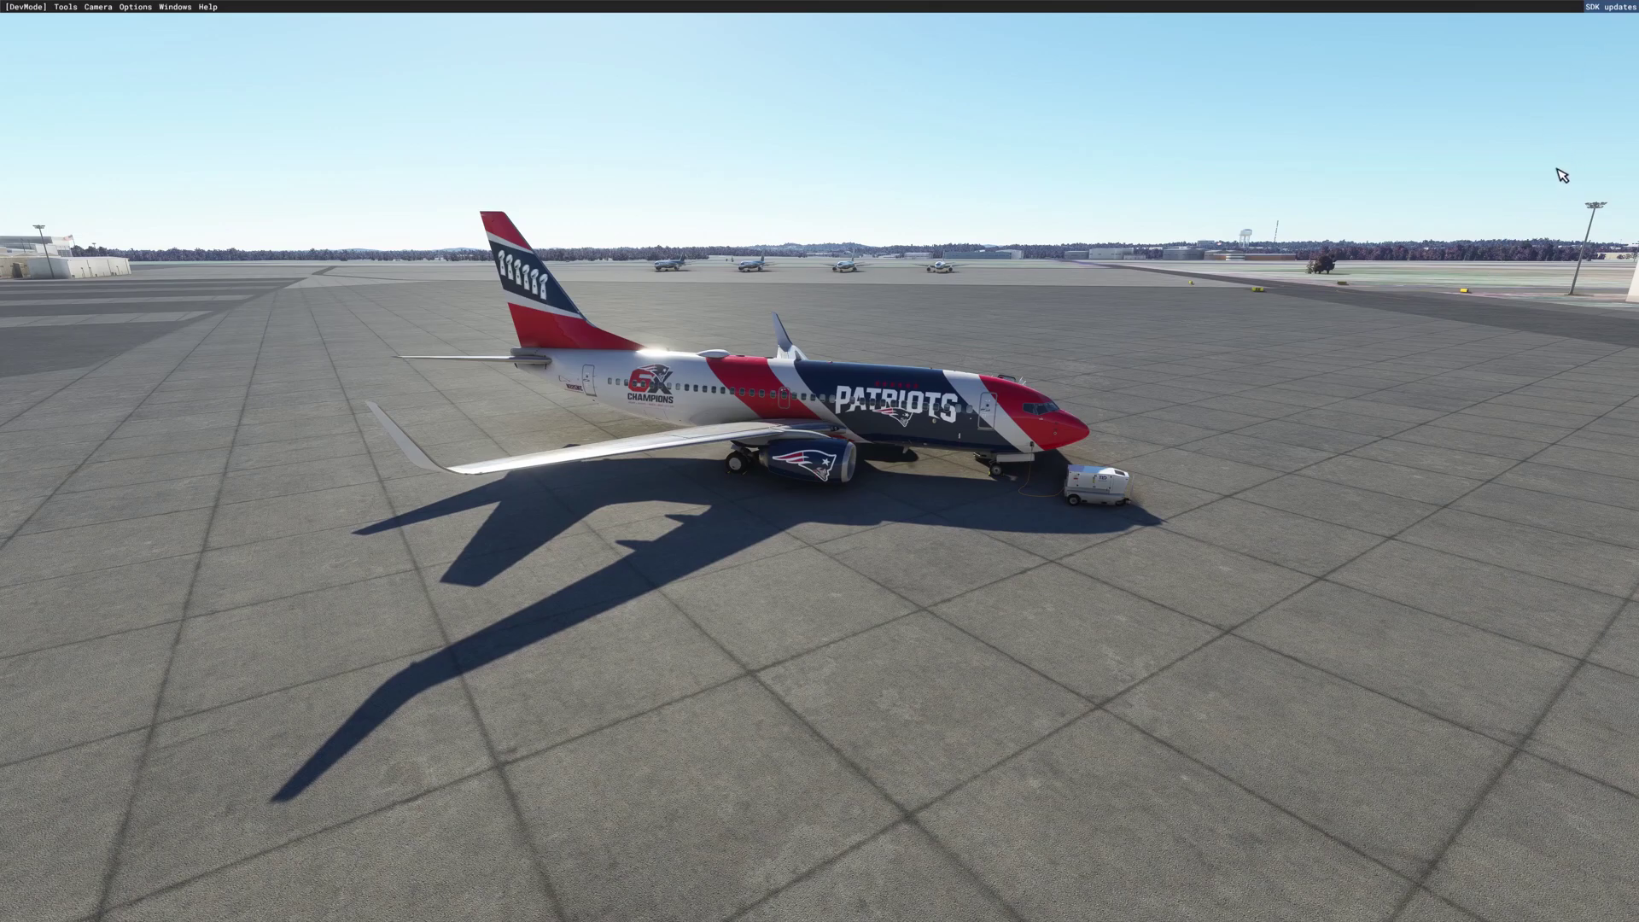
# Review the SDK update release notes in the simulator, refresh the list, and close the SDK Updates window.
pyautogui.click(1605, 17)
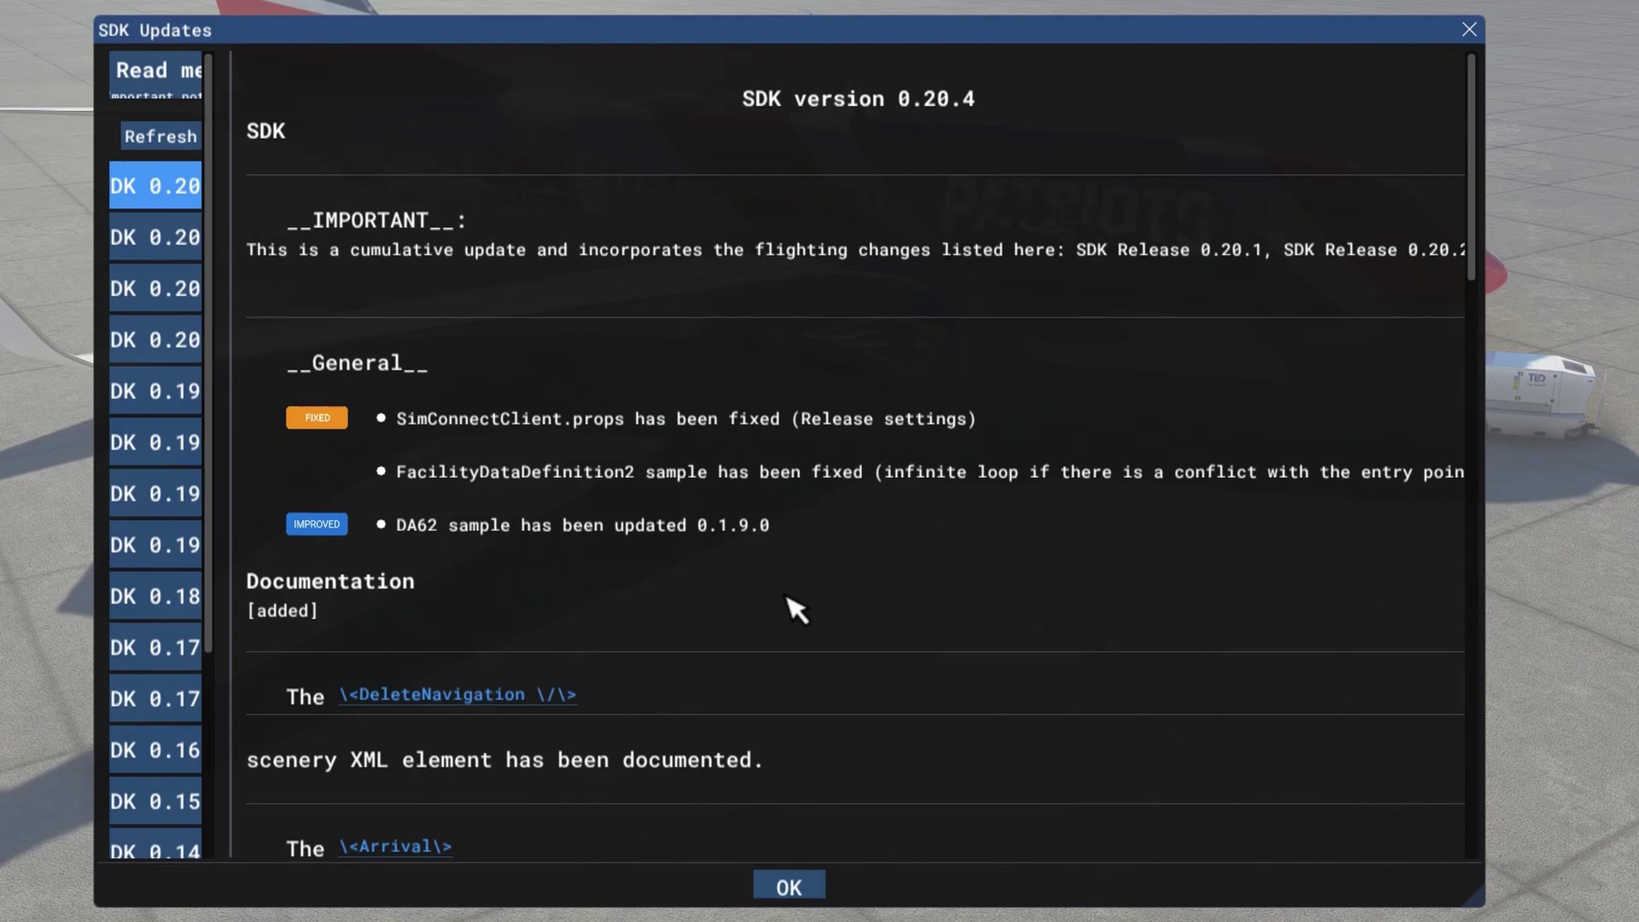
pyautogui.click(154, 150)
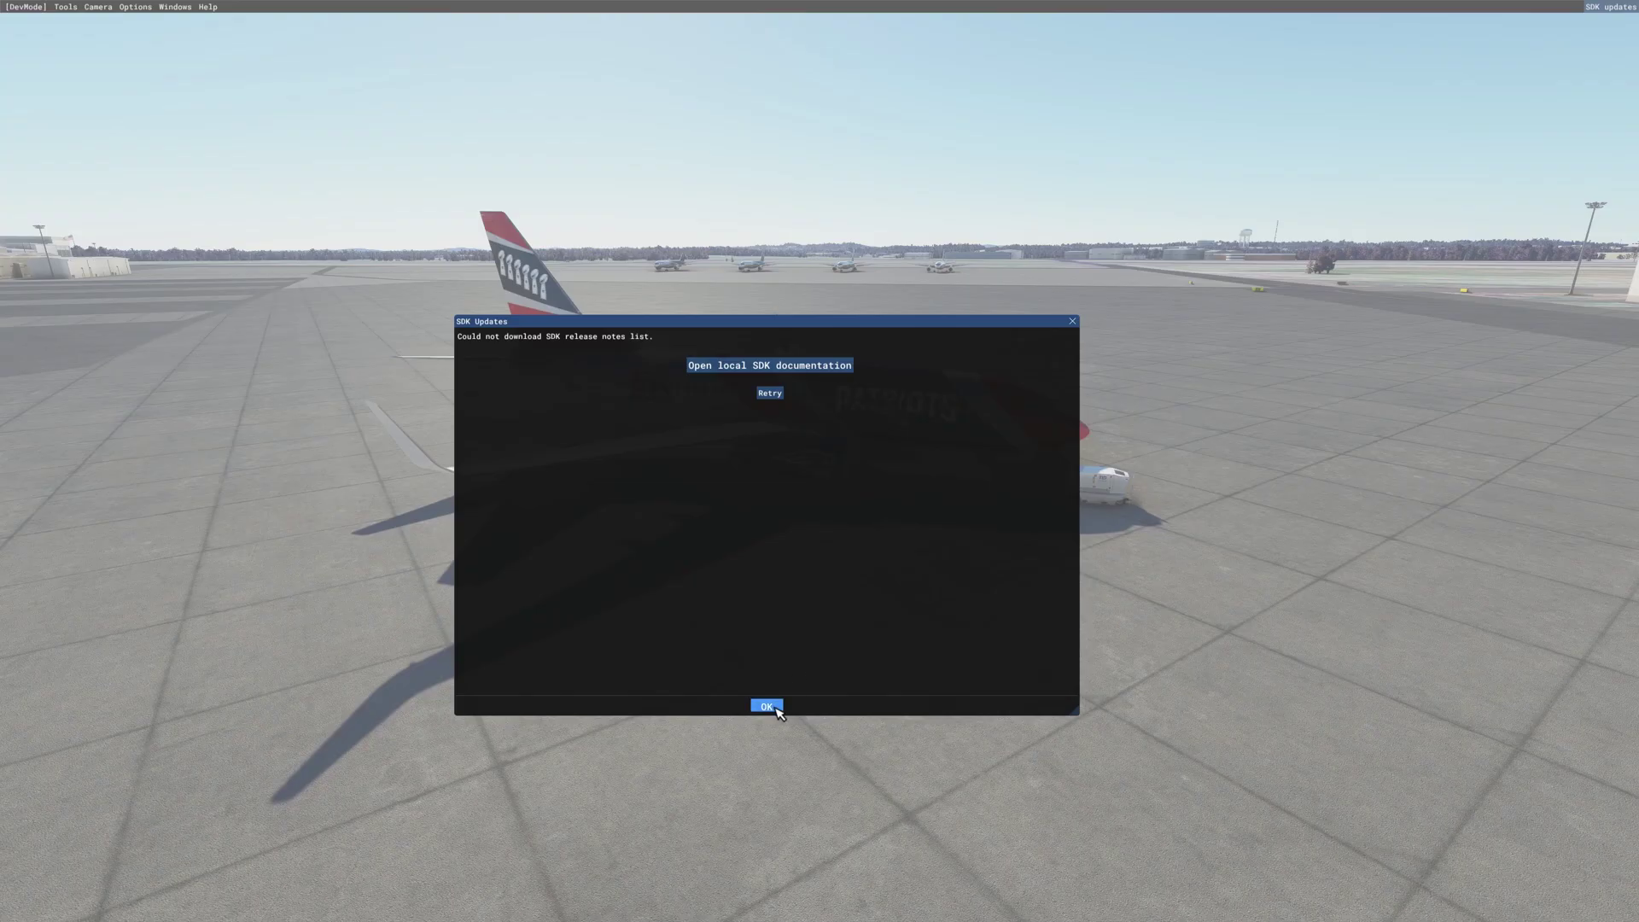
pyautogui.click(776, 710)
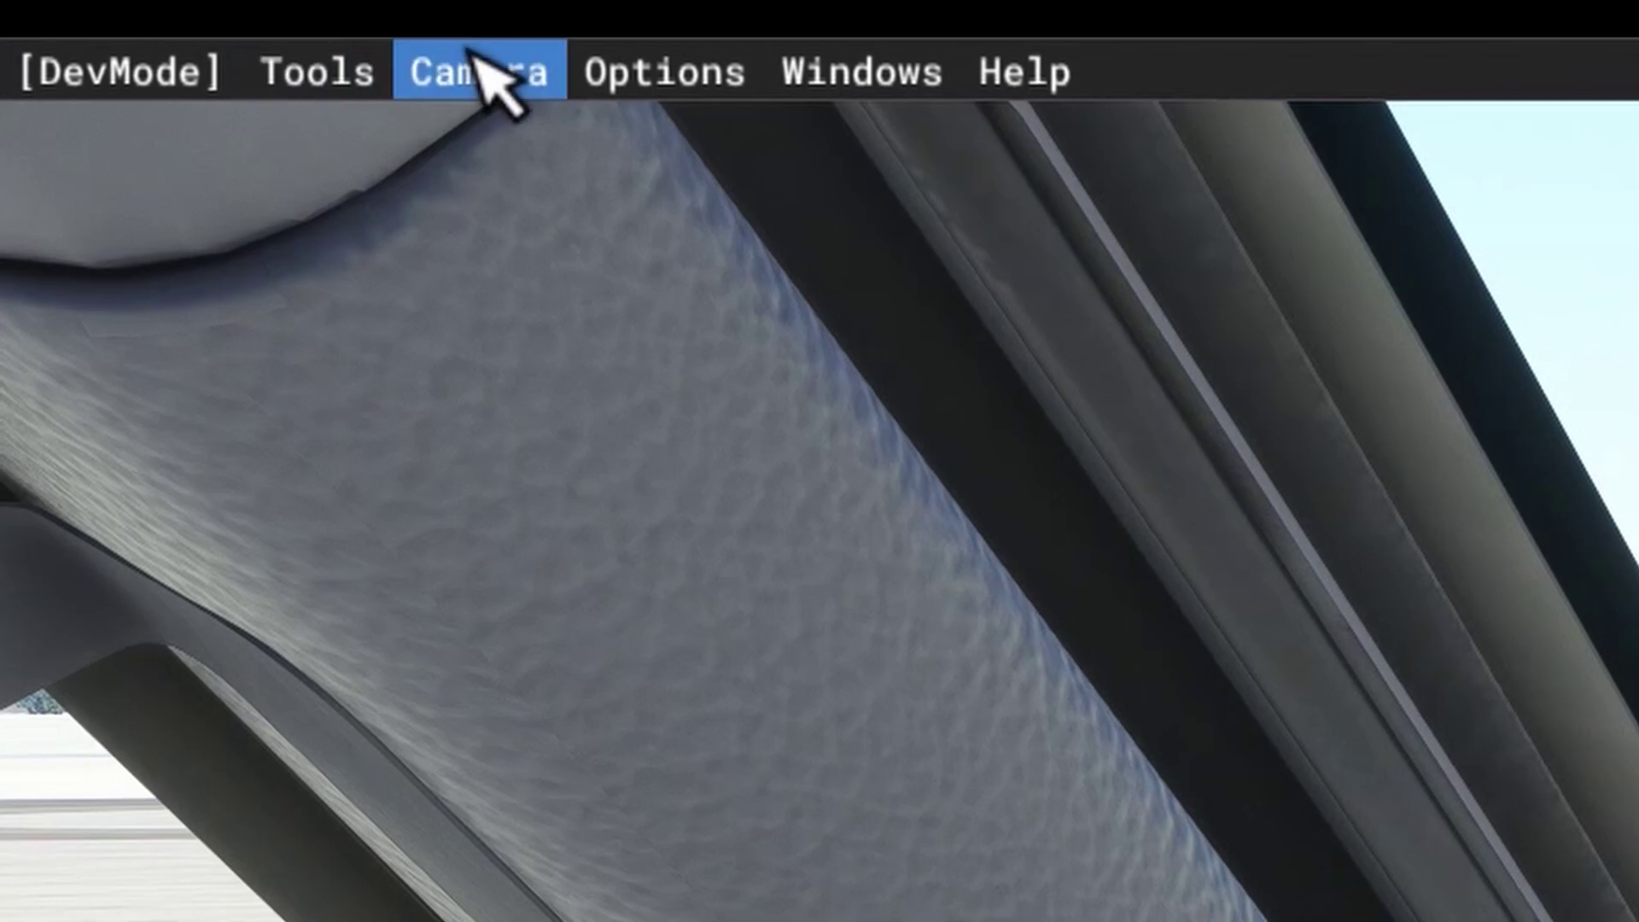
# Activate the Developer Camera and move it down, up, left, right and forward over the airport apron.
pyautogui.click(99, 7)
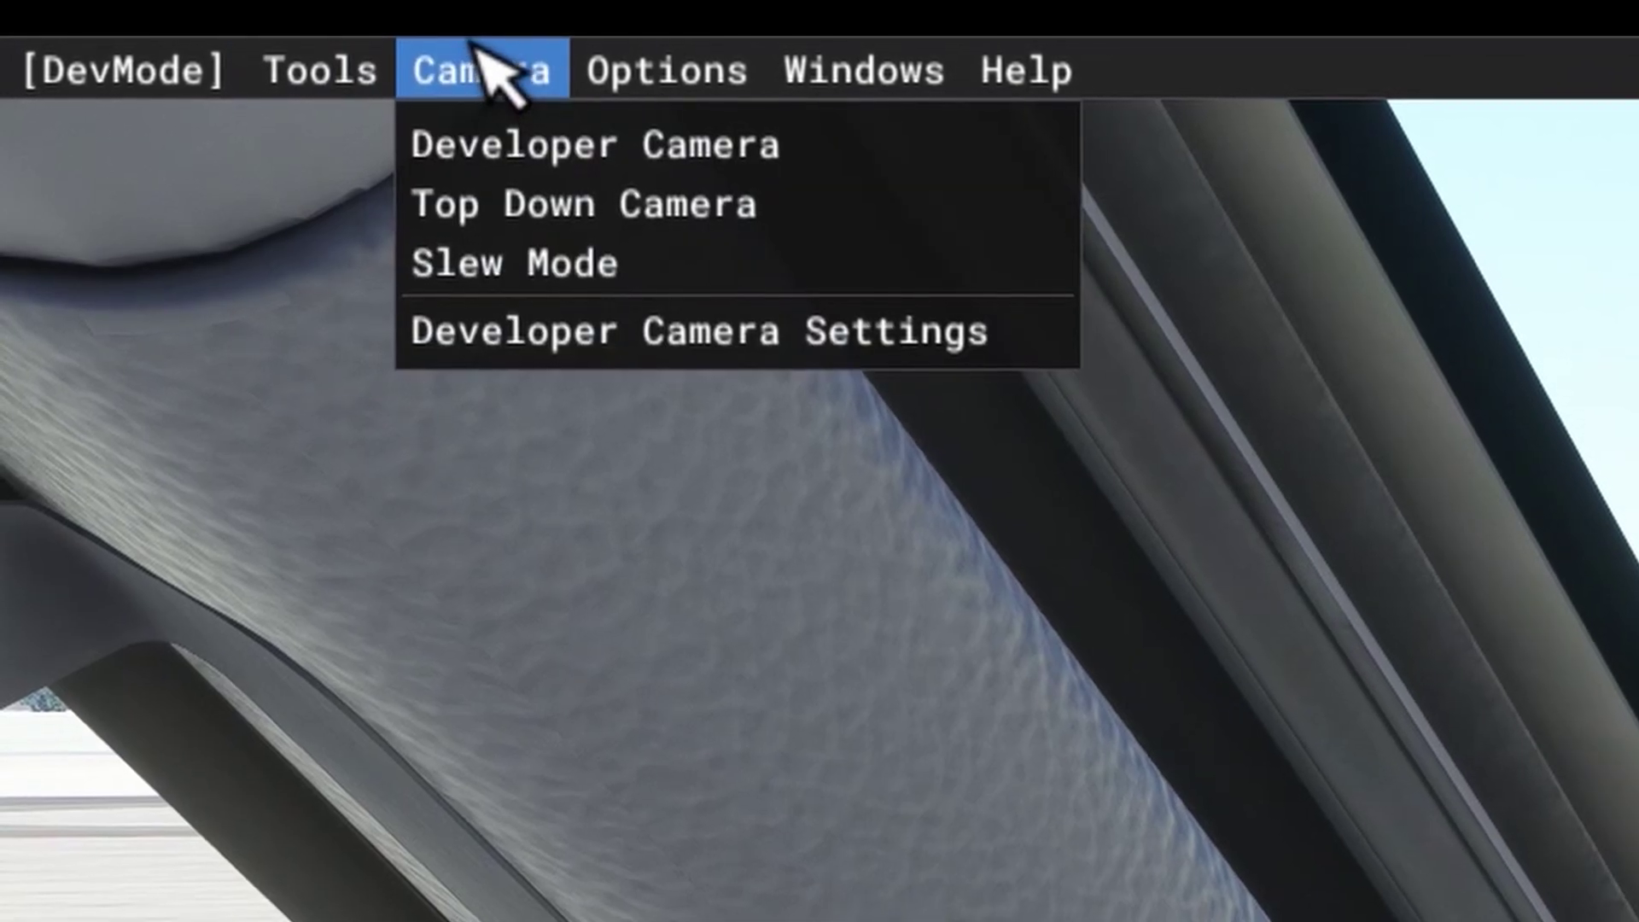
pyautogui.click(549, 137)
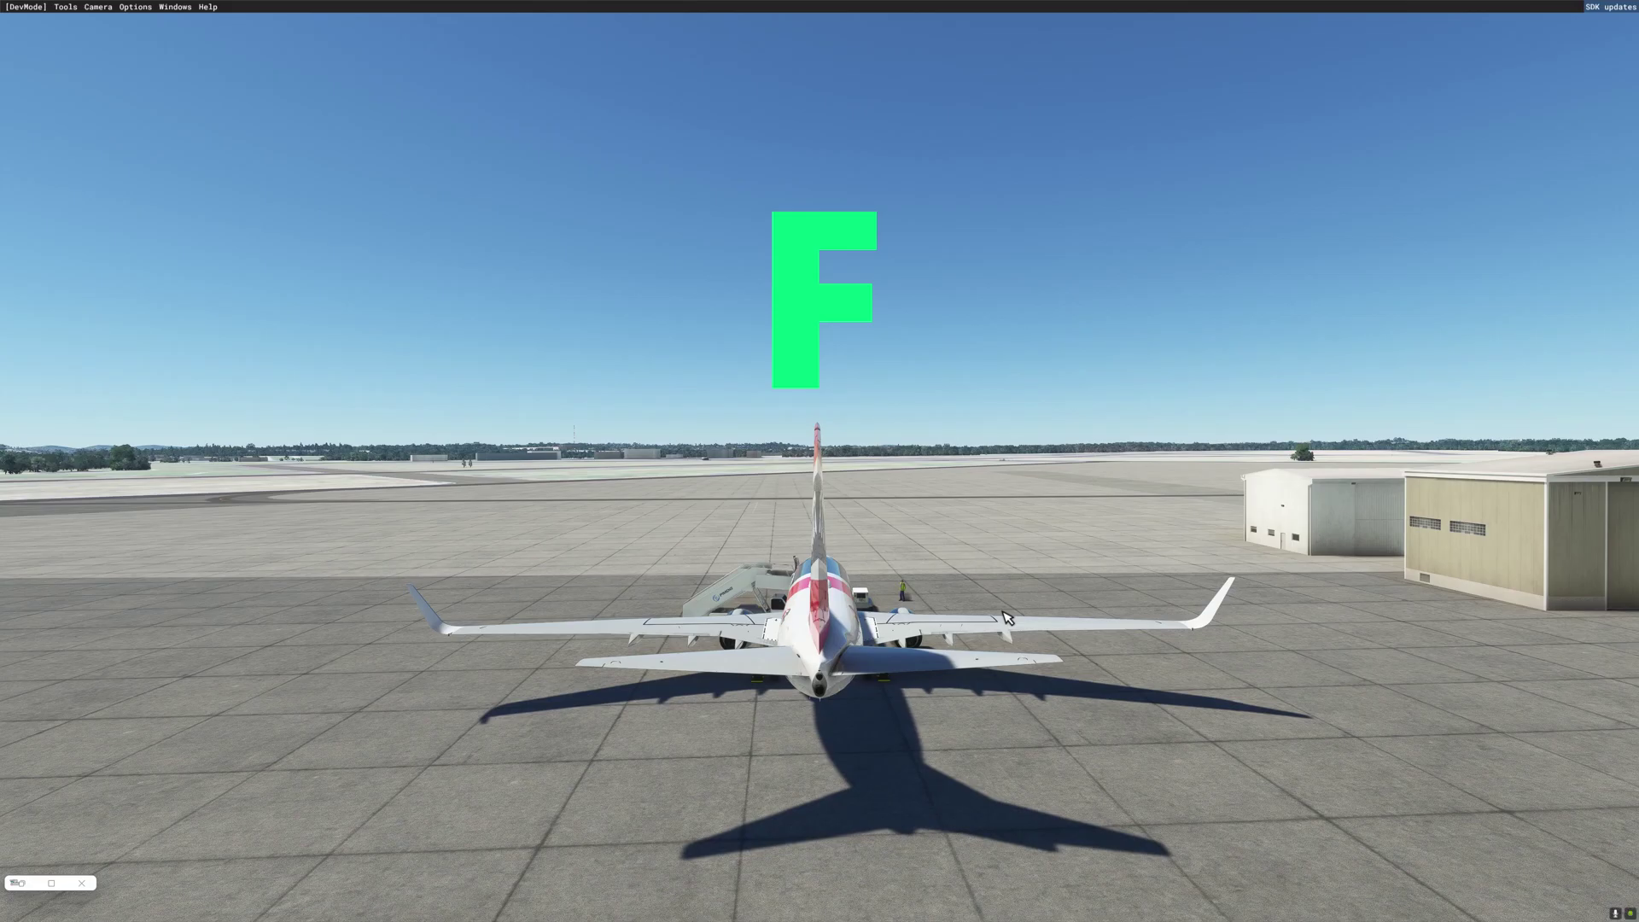
pyautogui.press('f')
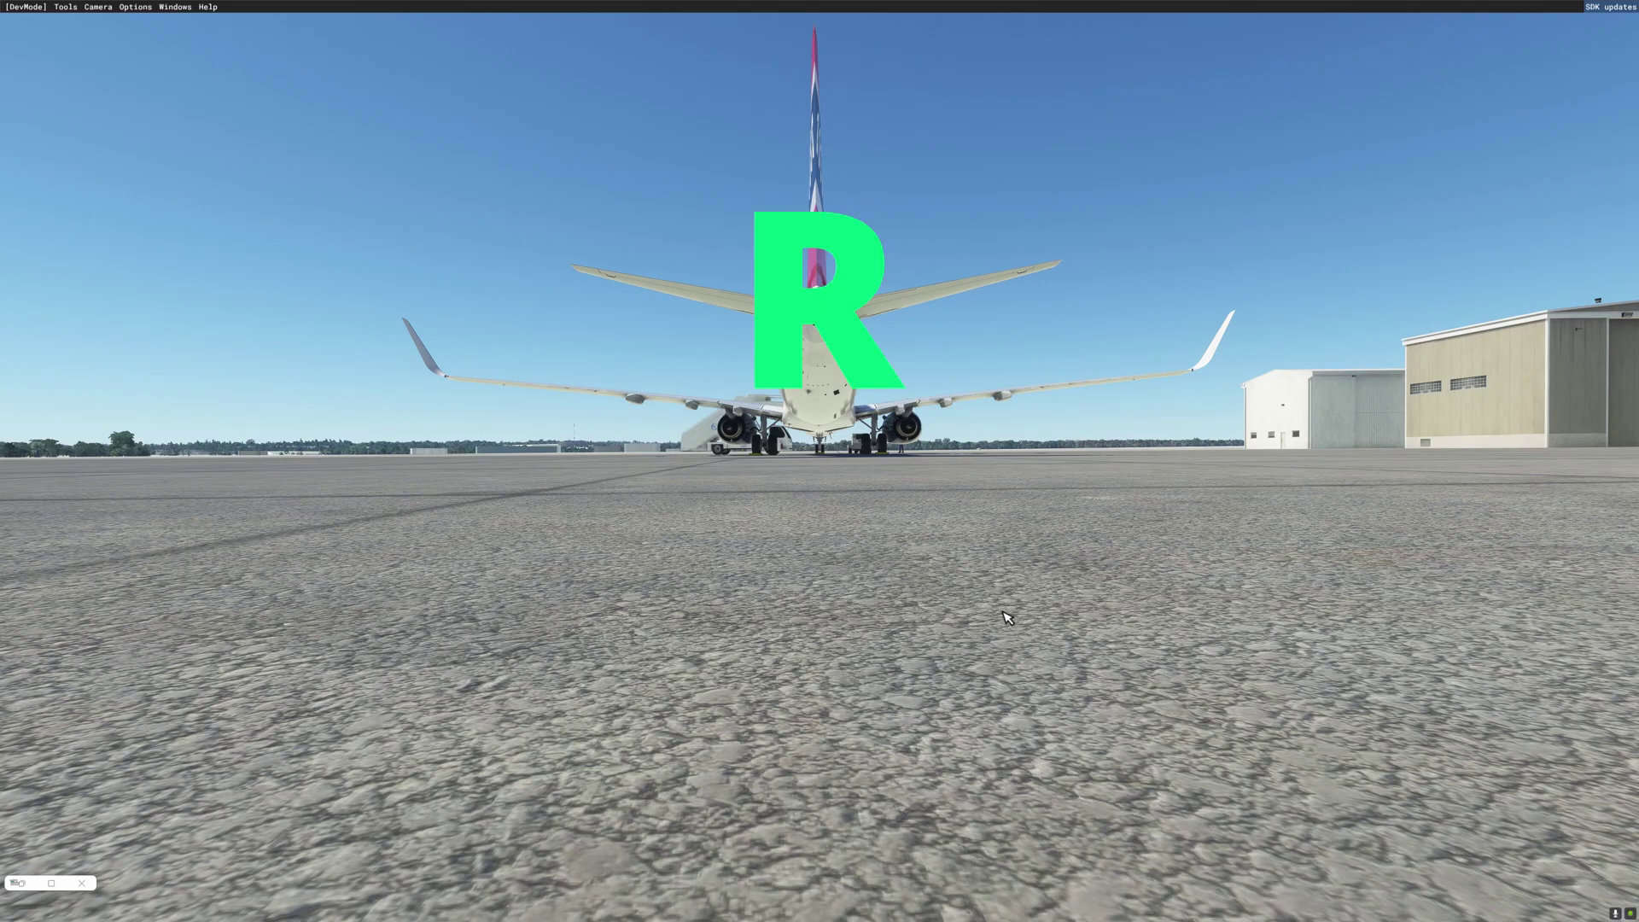
pyautogui.press('r')
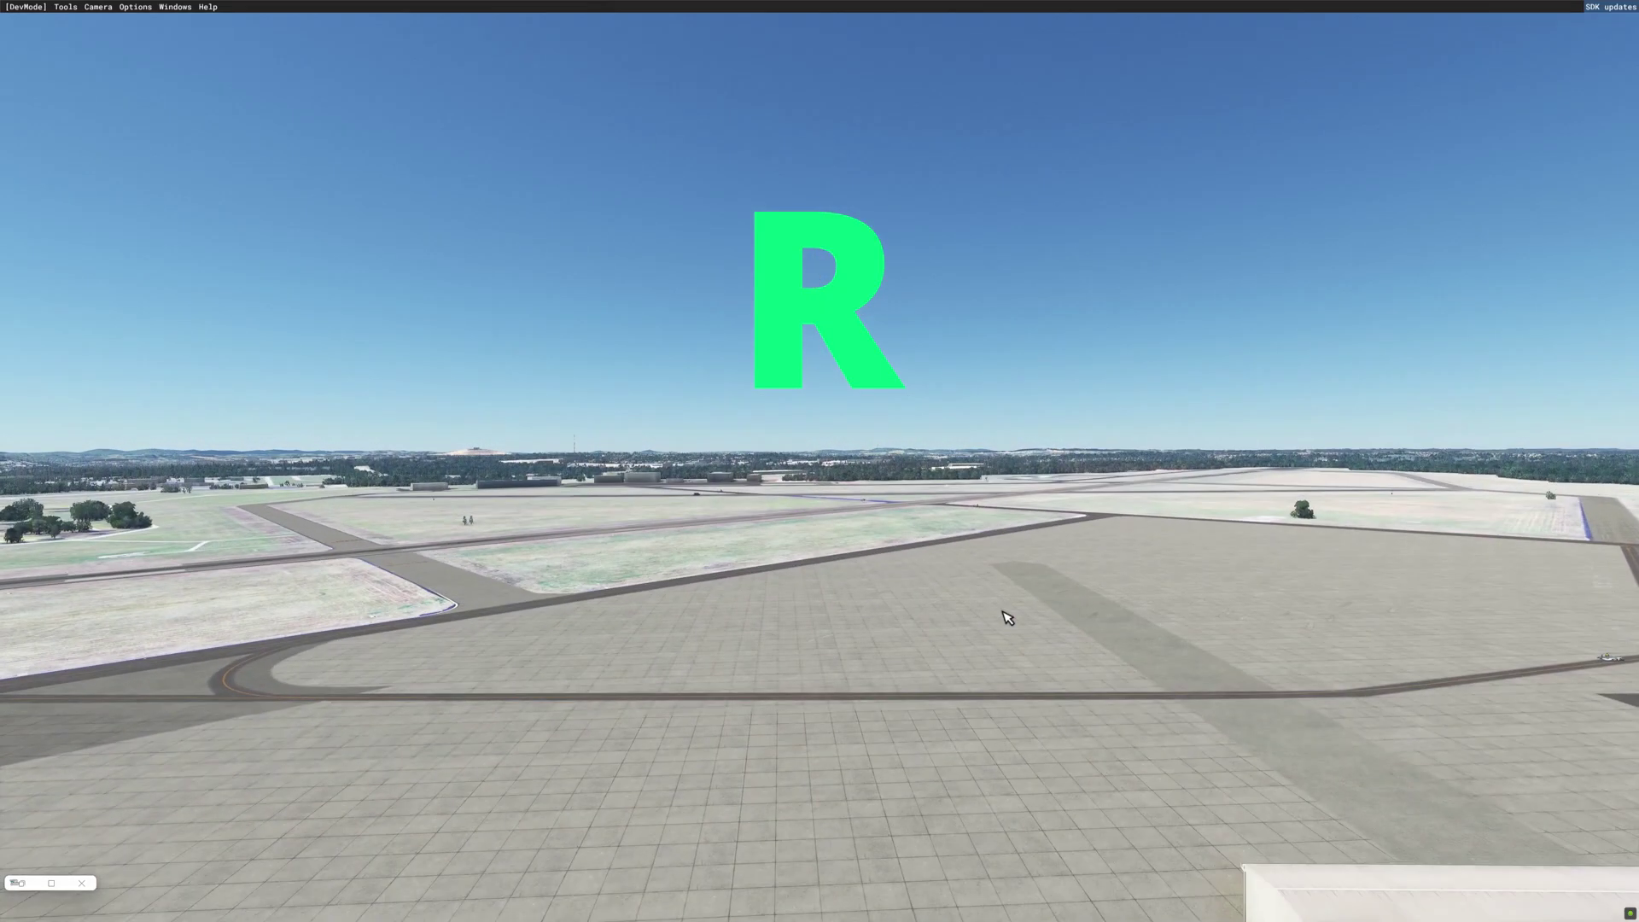
pyautogui.press('a')
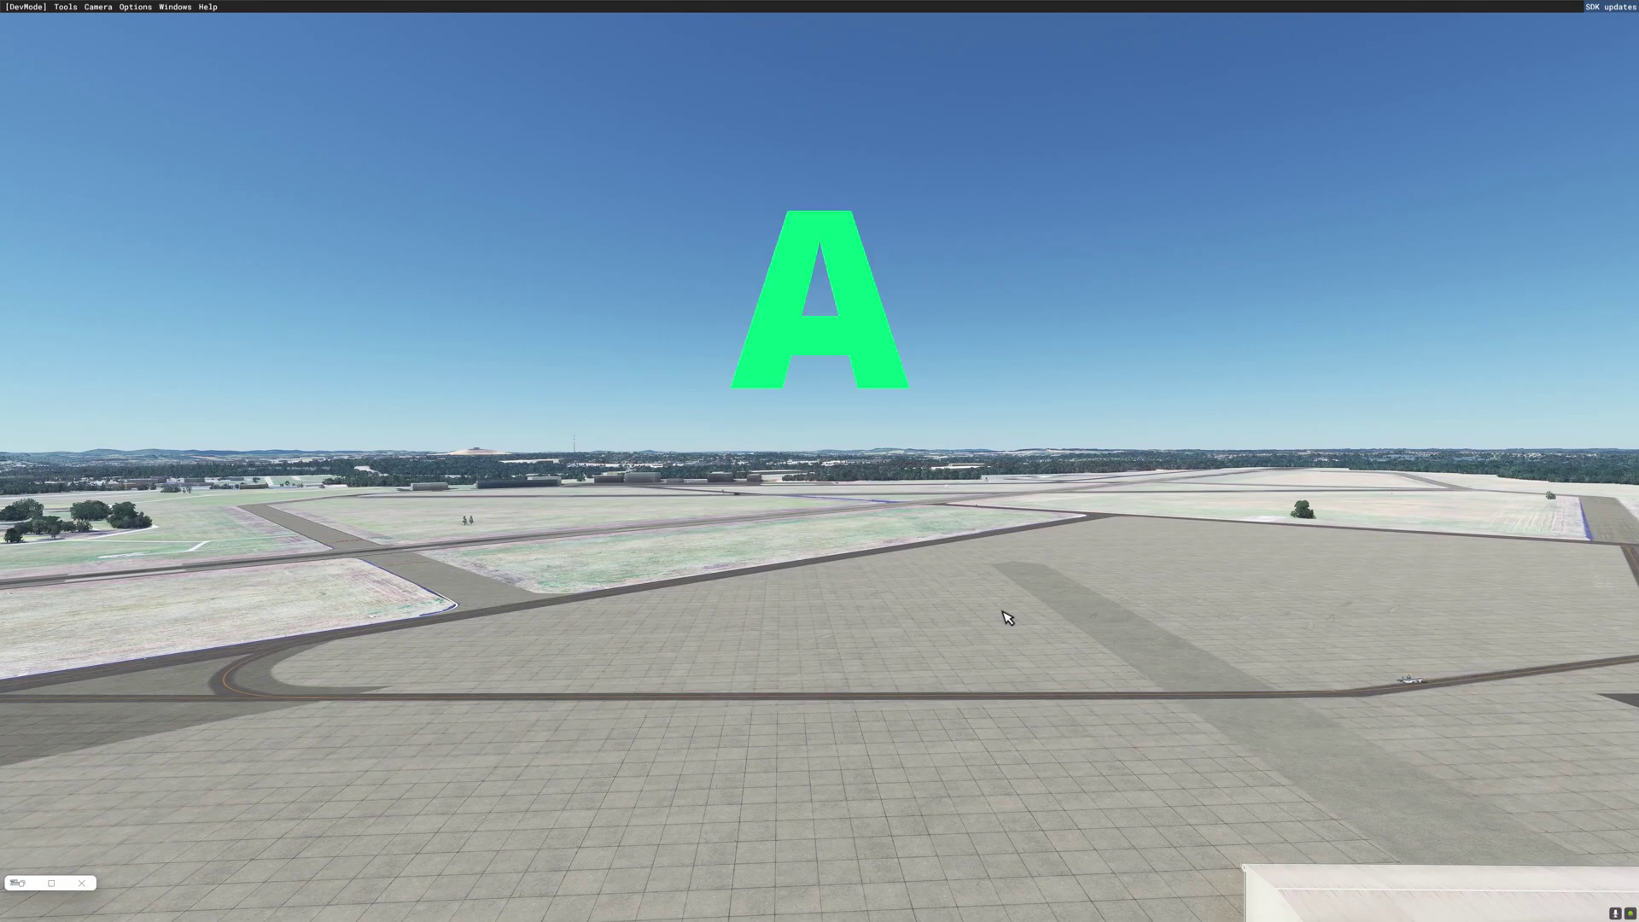
pyautogui.press('a')
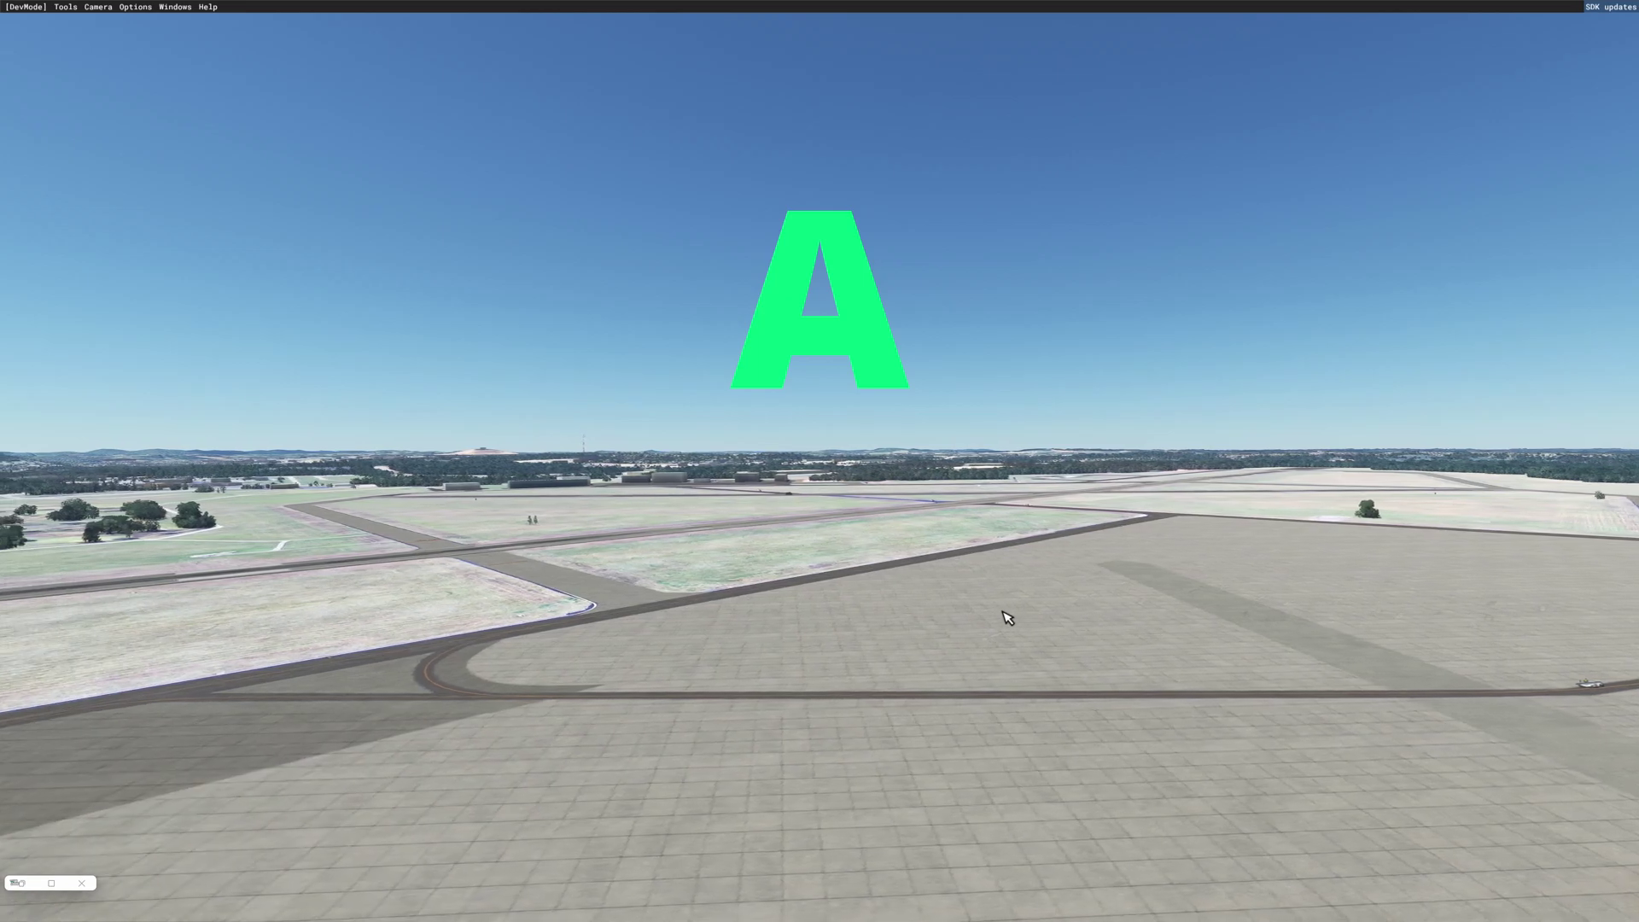
pyautogui.press('d')
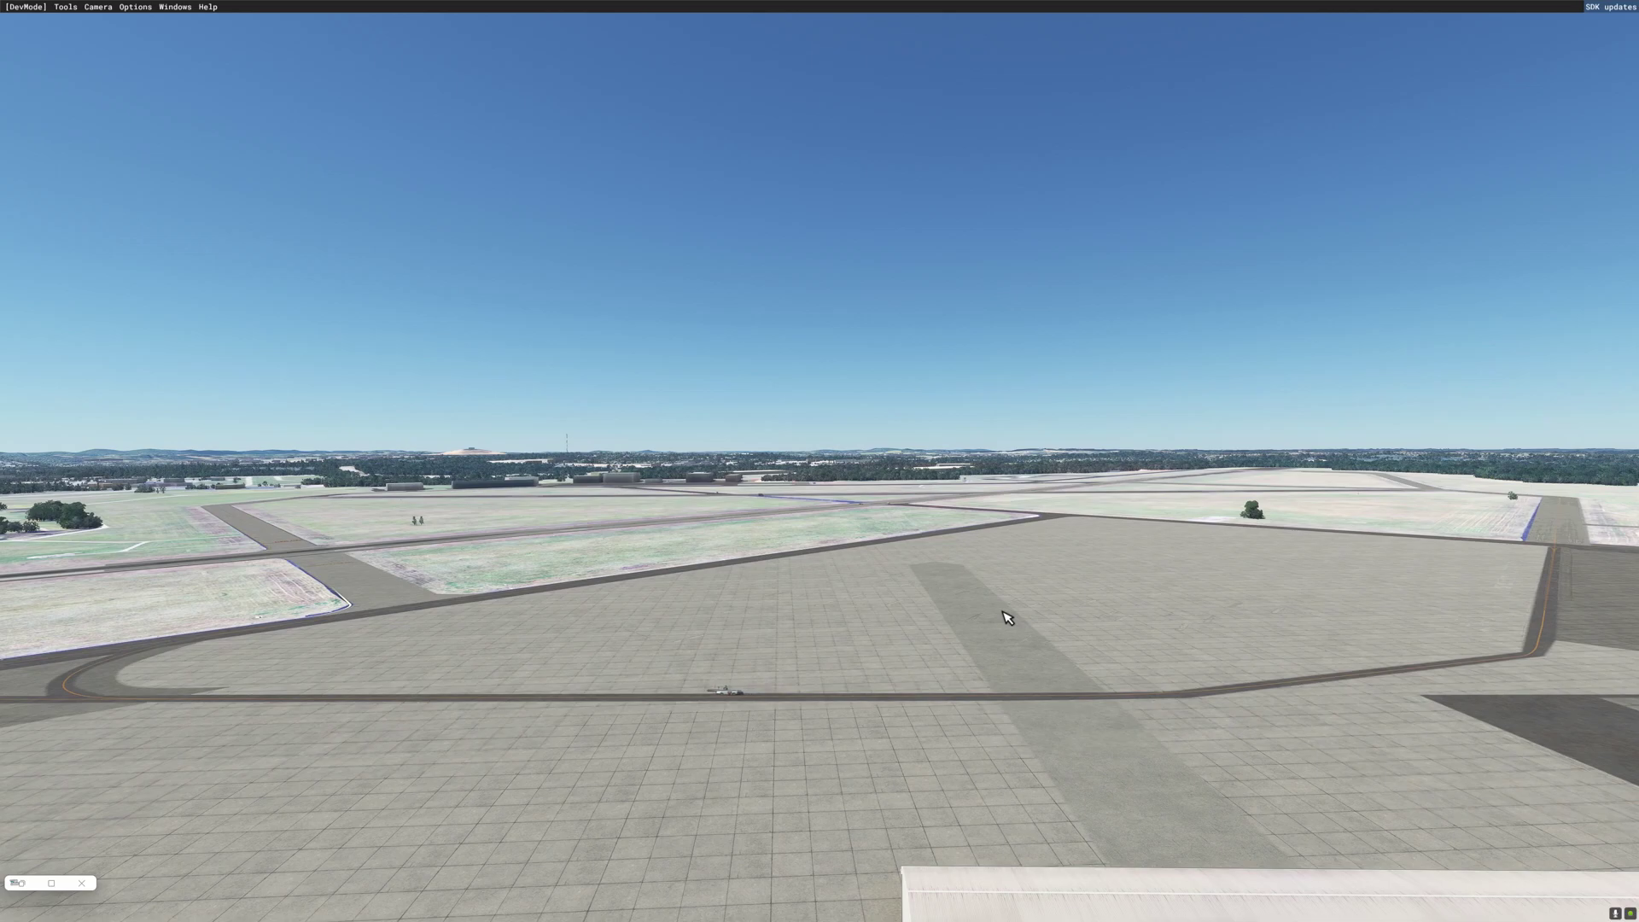
pyautogui.press('w')
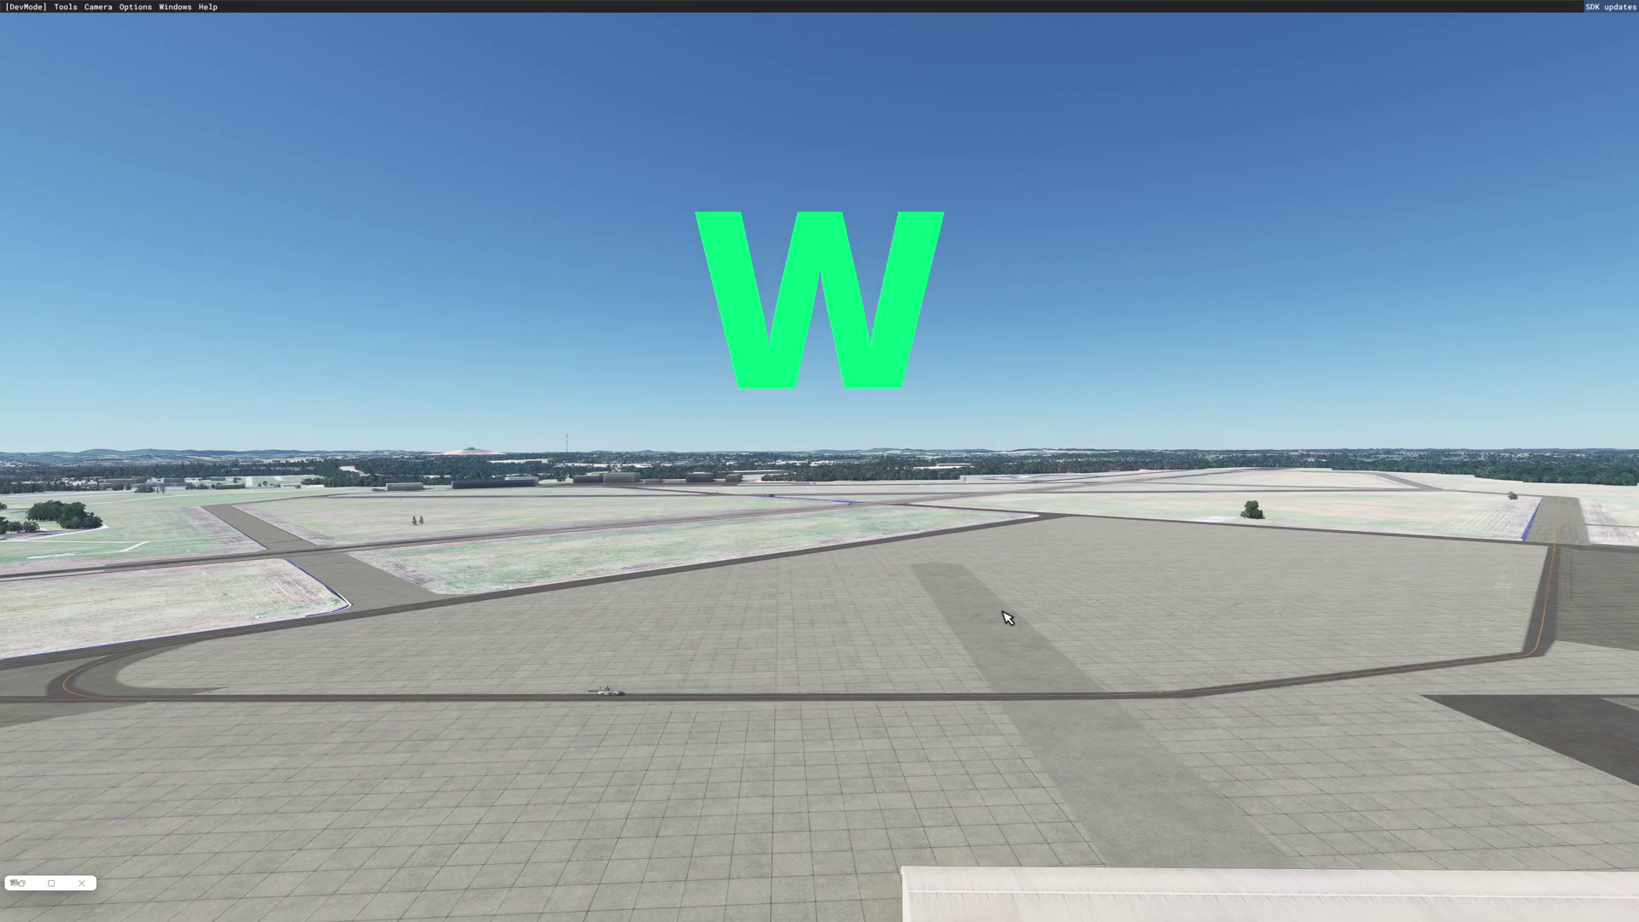
# Fly the Developer Camera forward across the airport apron and back towards the hangars.
pyautogui.press('w')
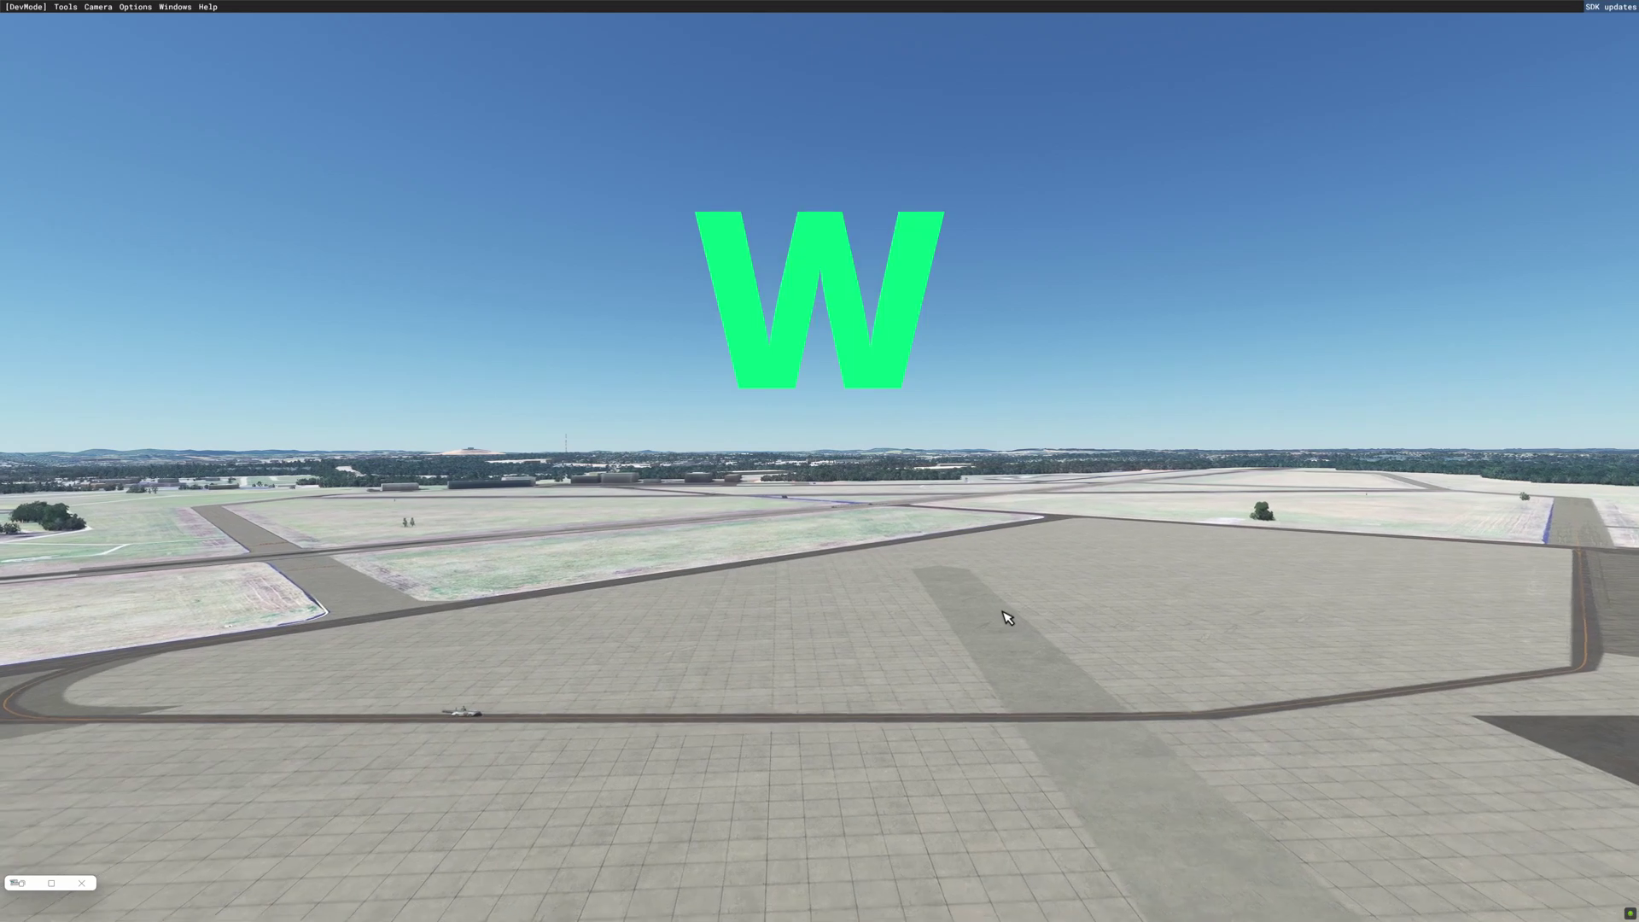
pyautogui.press('w')
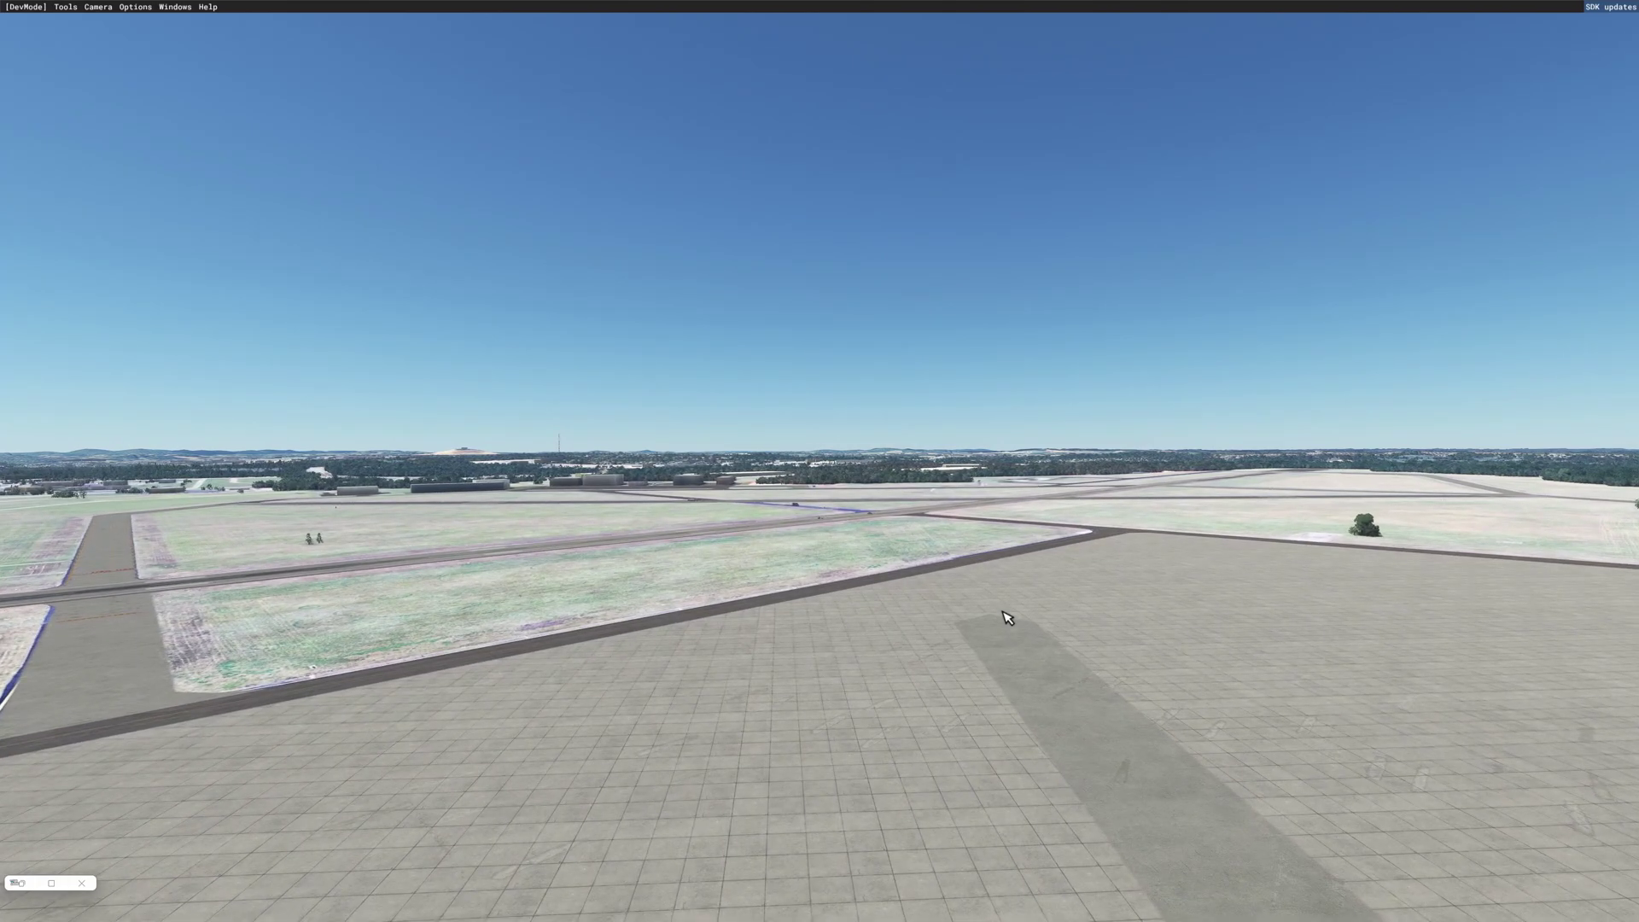
pyautogui.press('s')
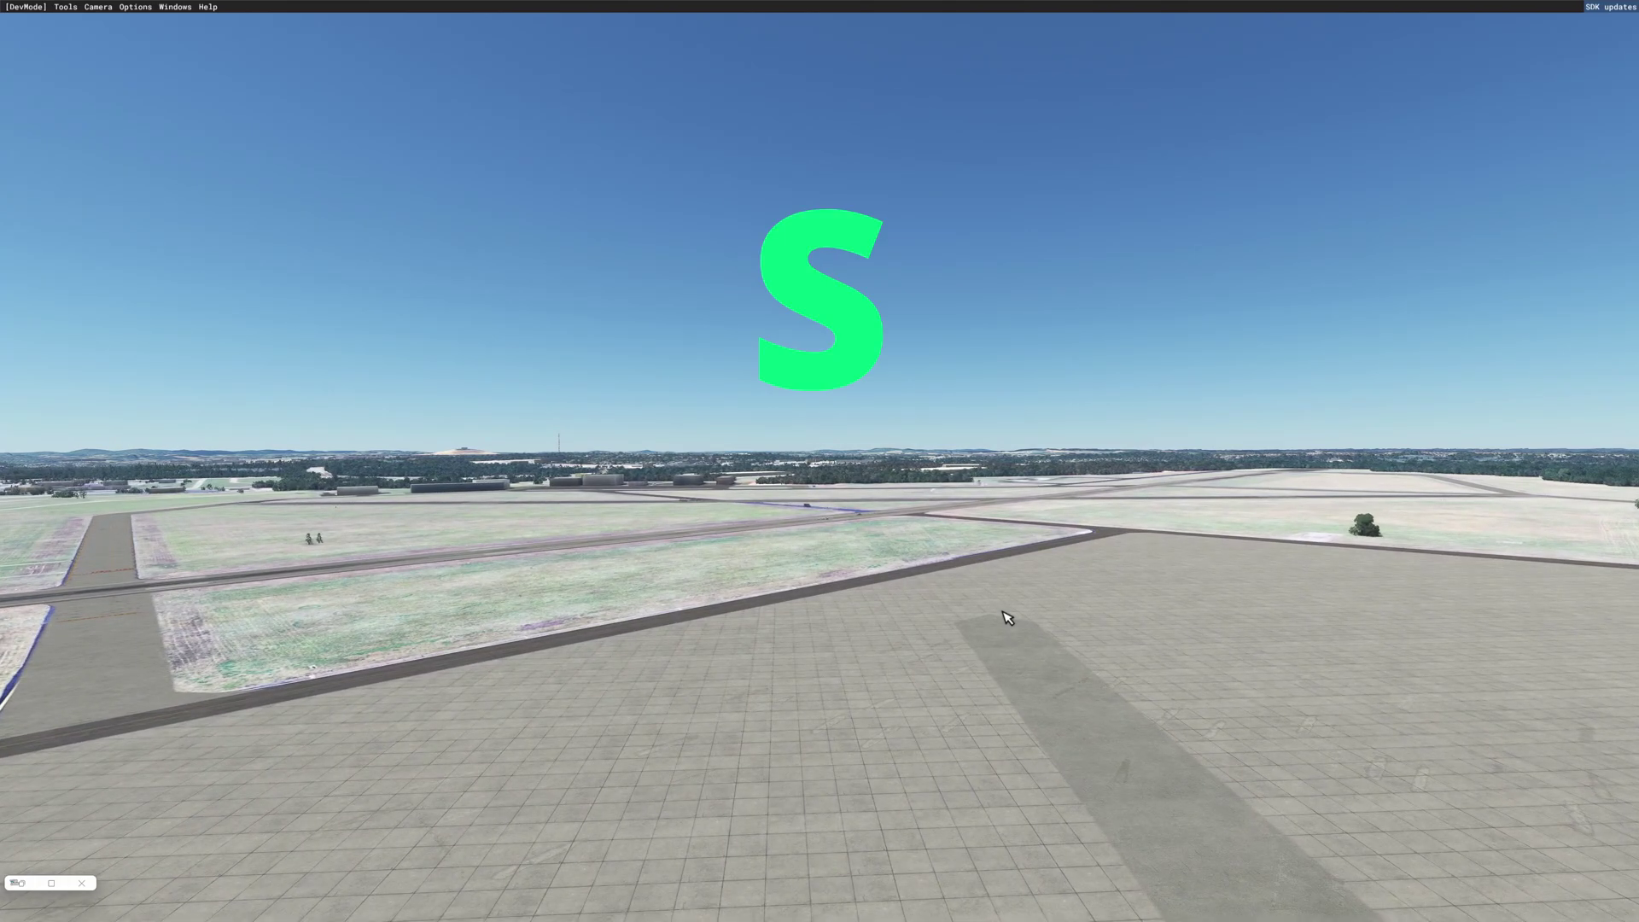
pyautogui.press('s')
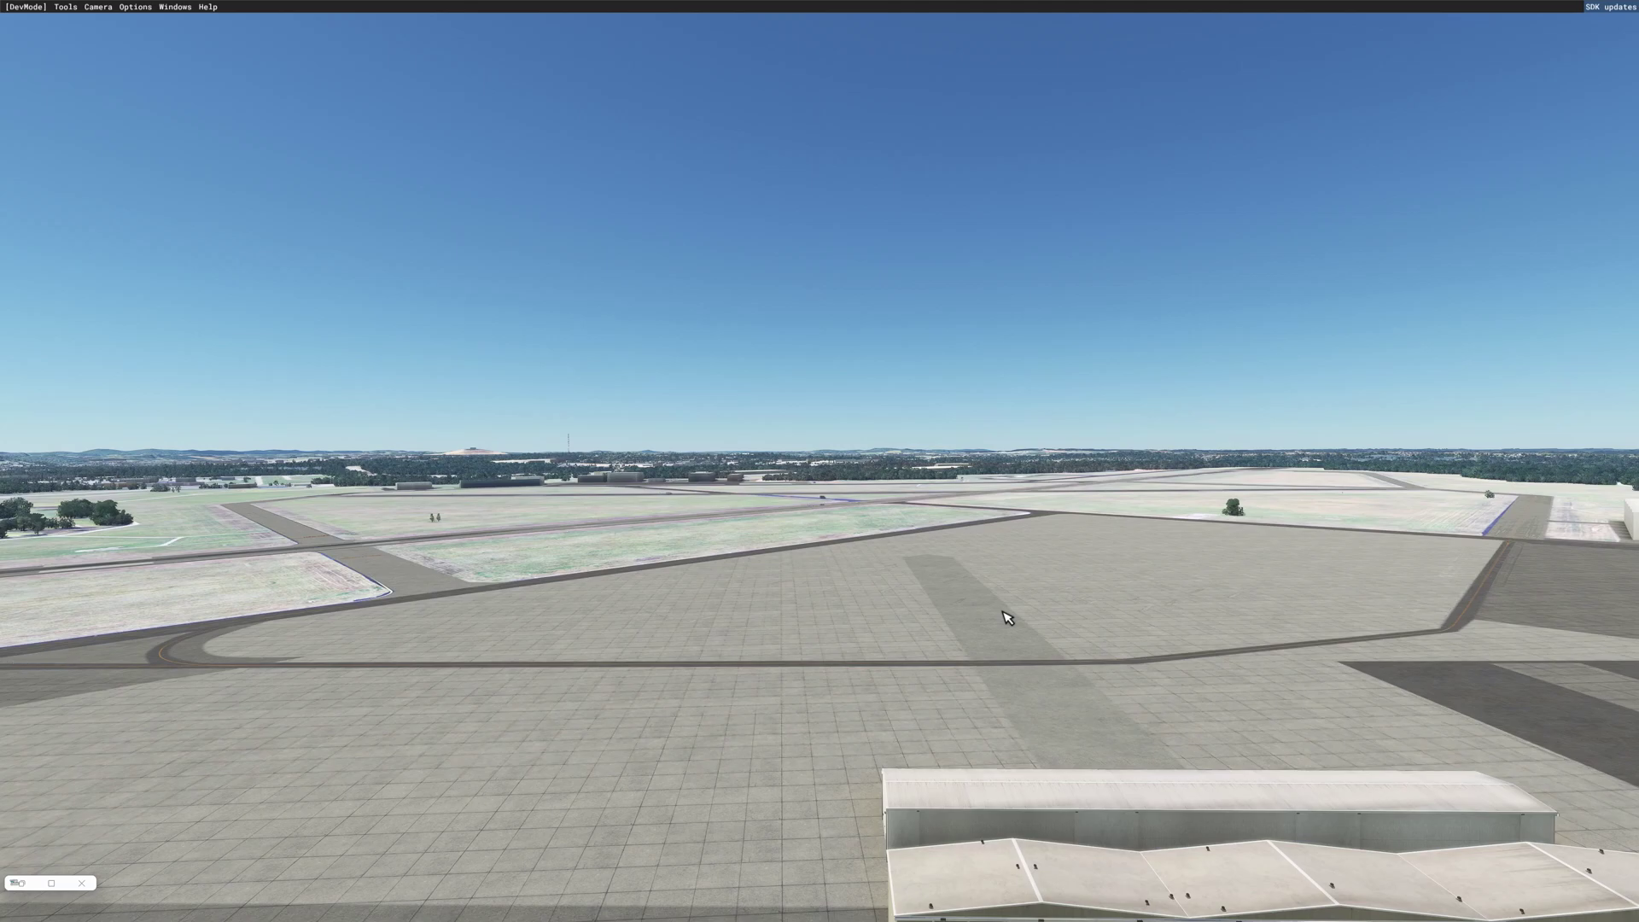
# Turn the Developer Camera left and right, tilt it up to the sky, and tilt it down to the hangars.
pyautogui.press('4')
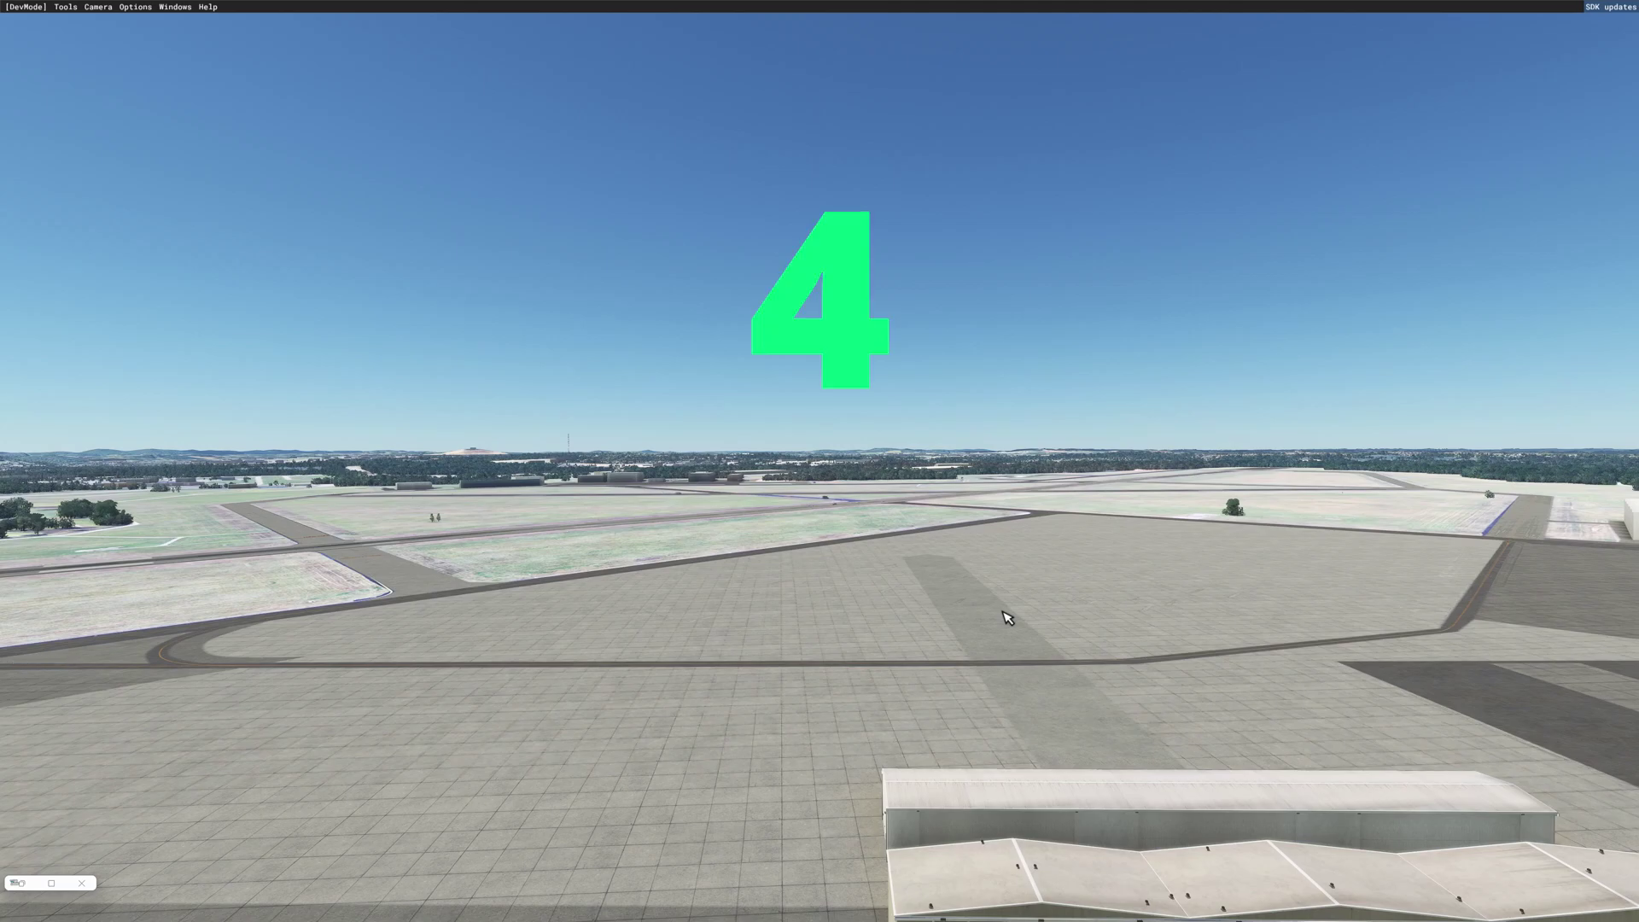
pyautogui.press('4')
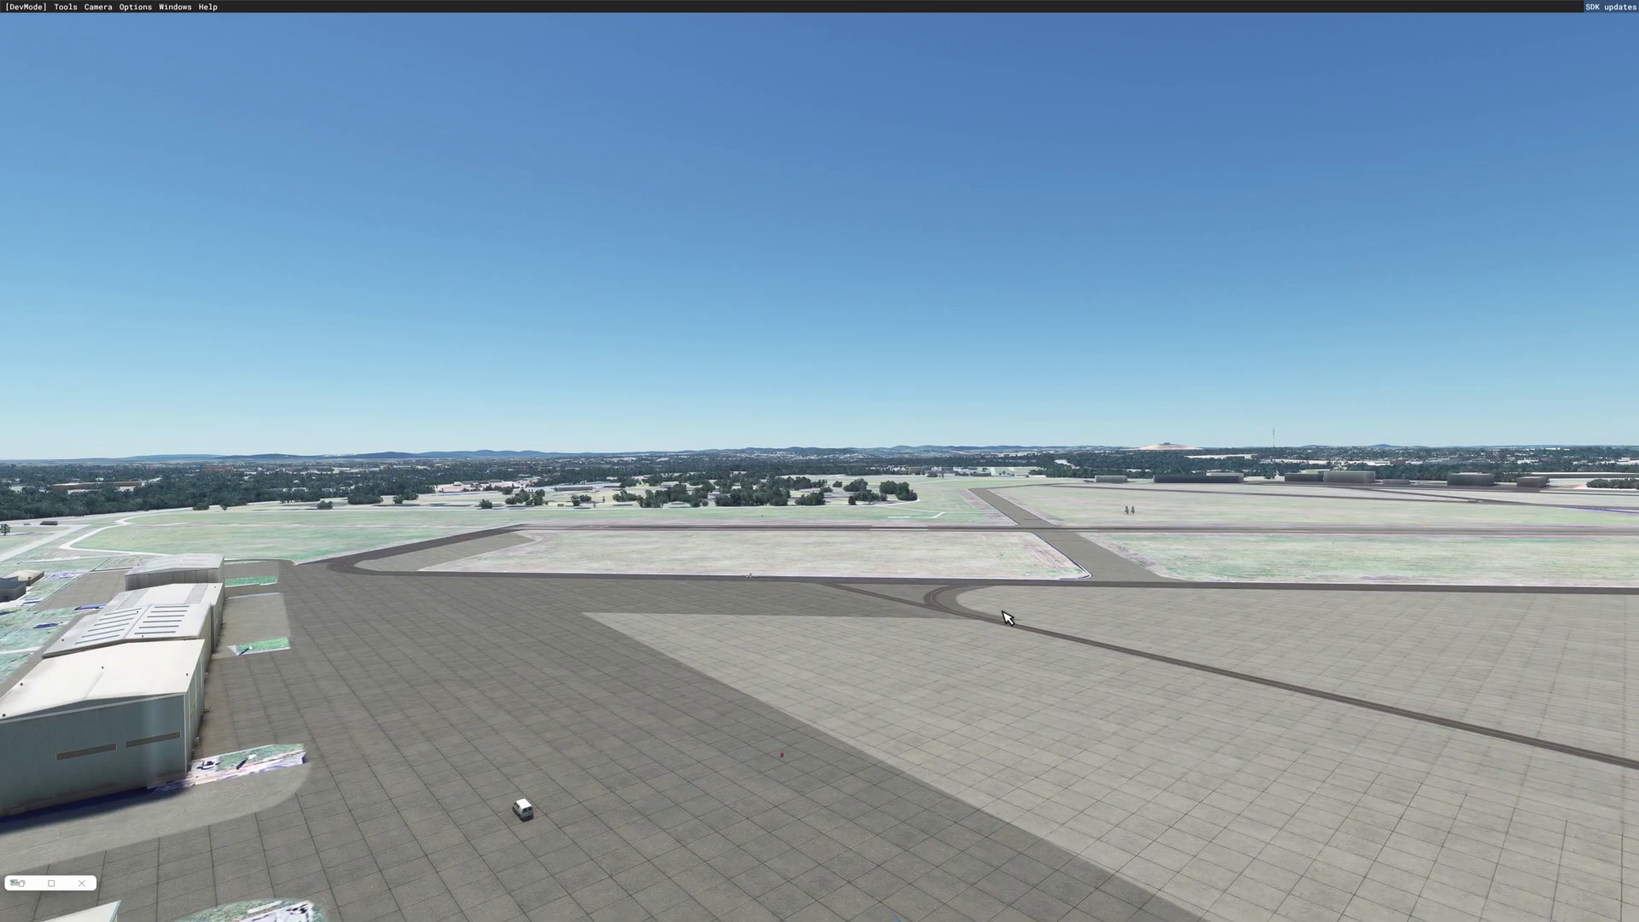
pyautogui.press('6')
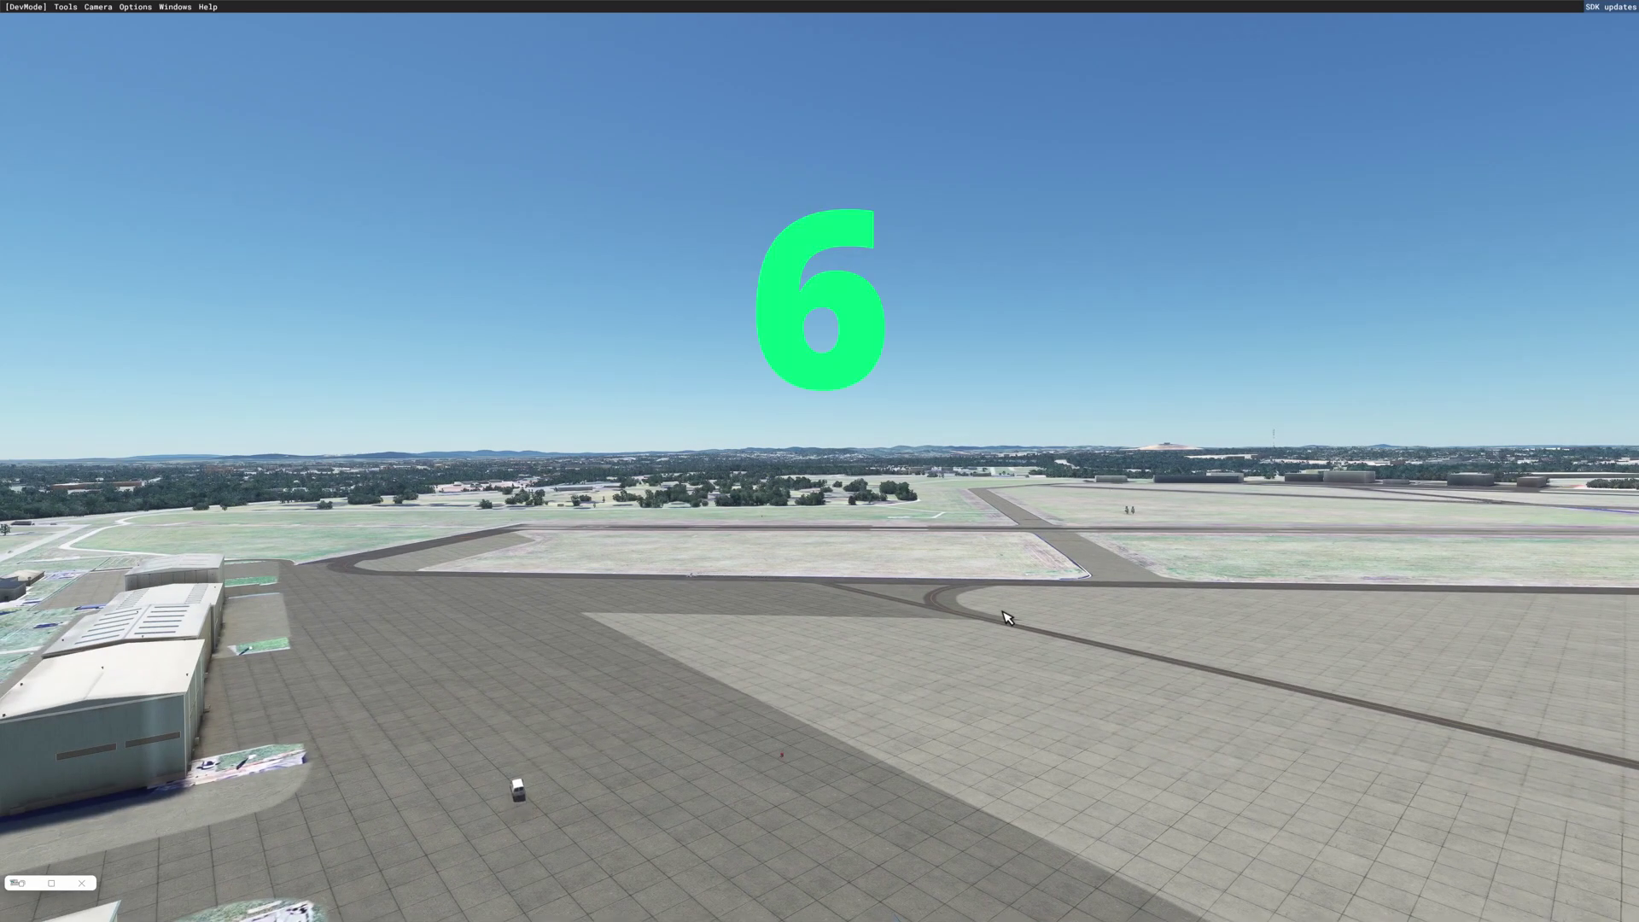
pyautogui.press('6')
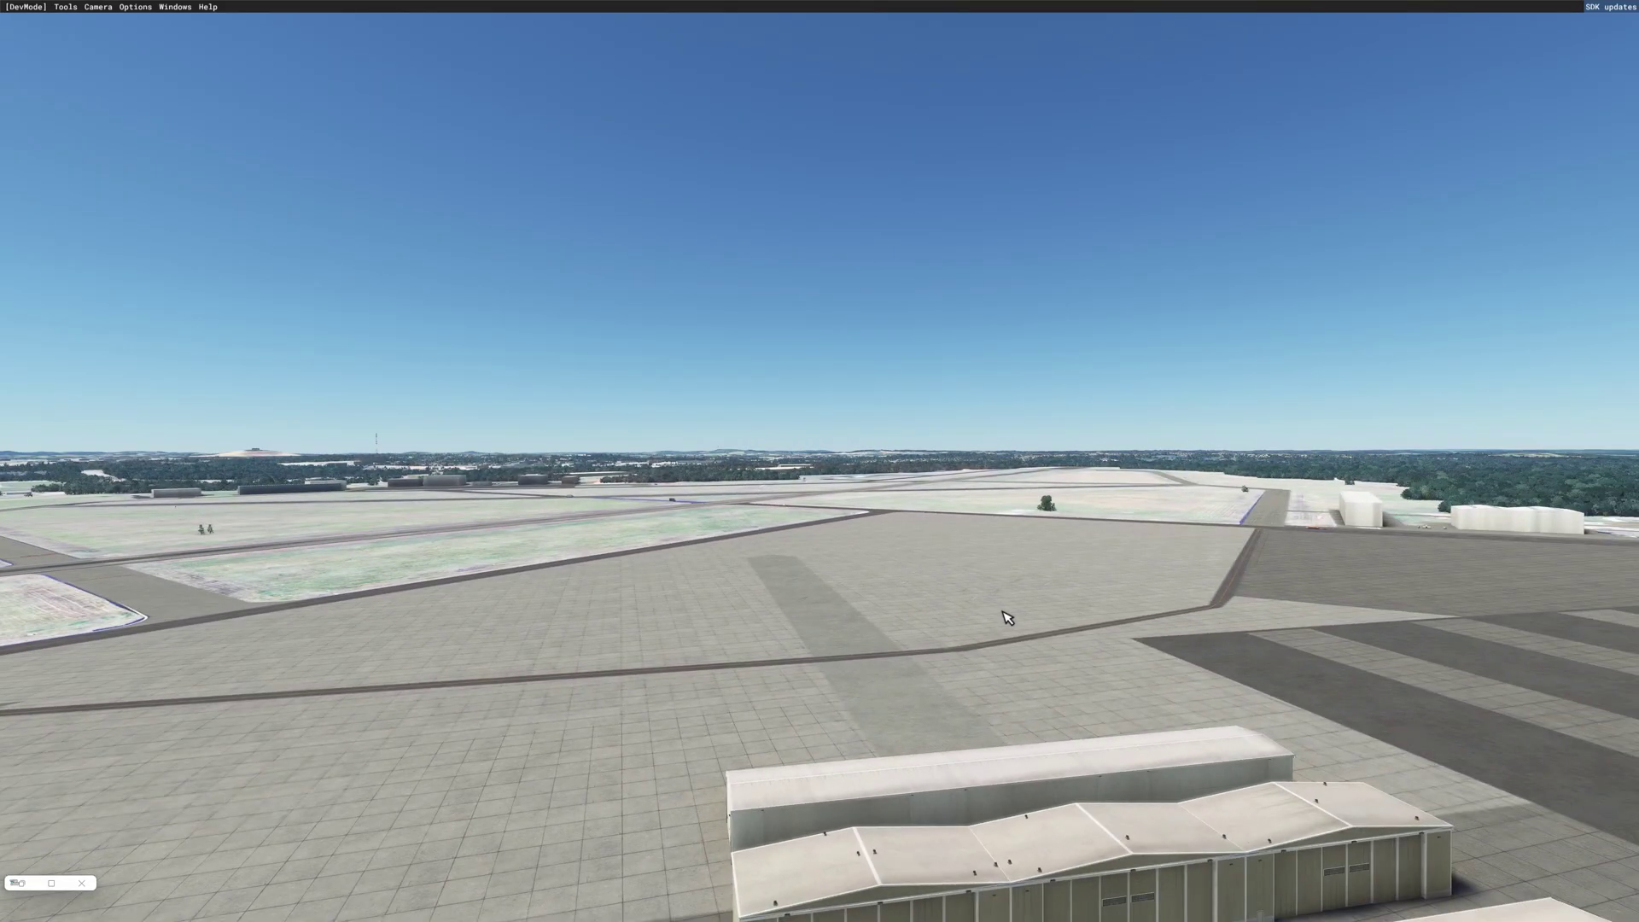
pyautogui.press('8')
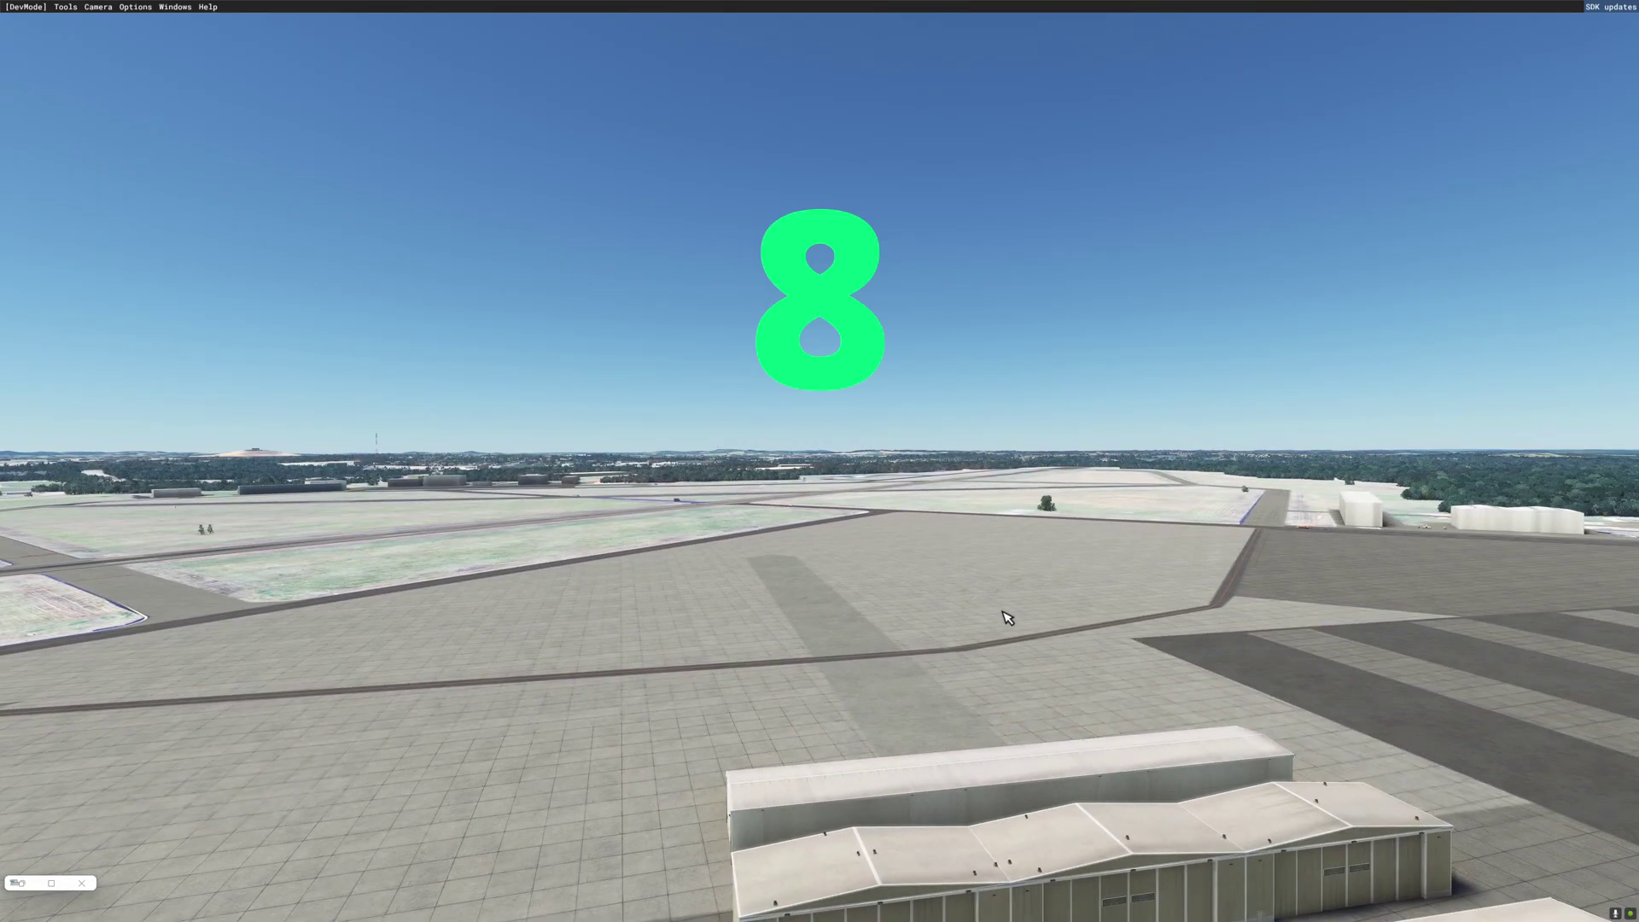
pyautogui.press('8')
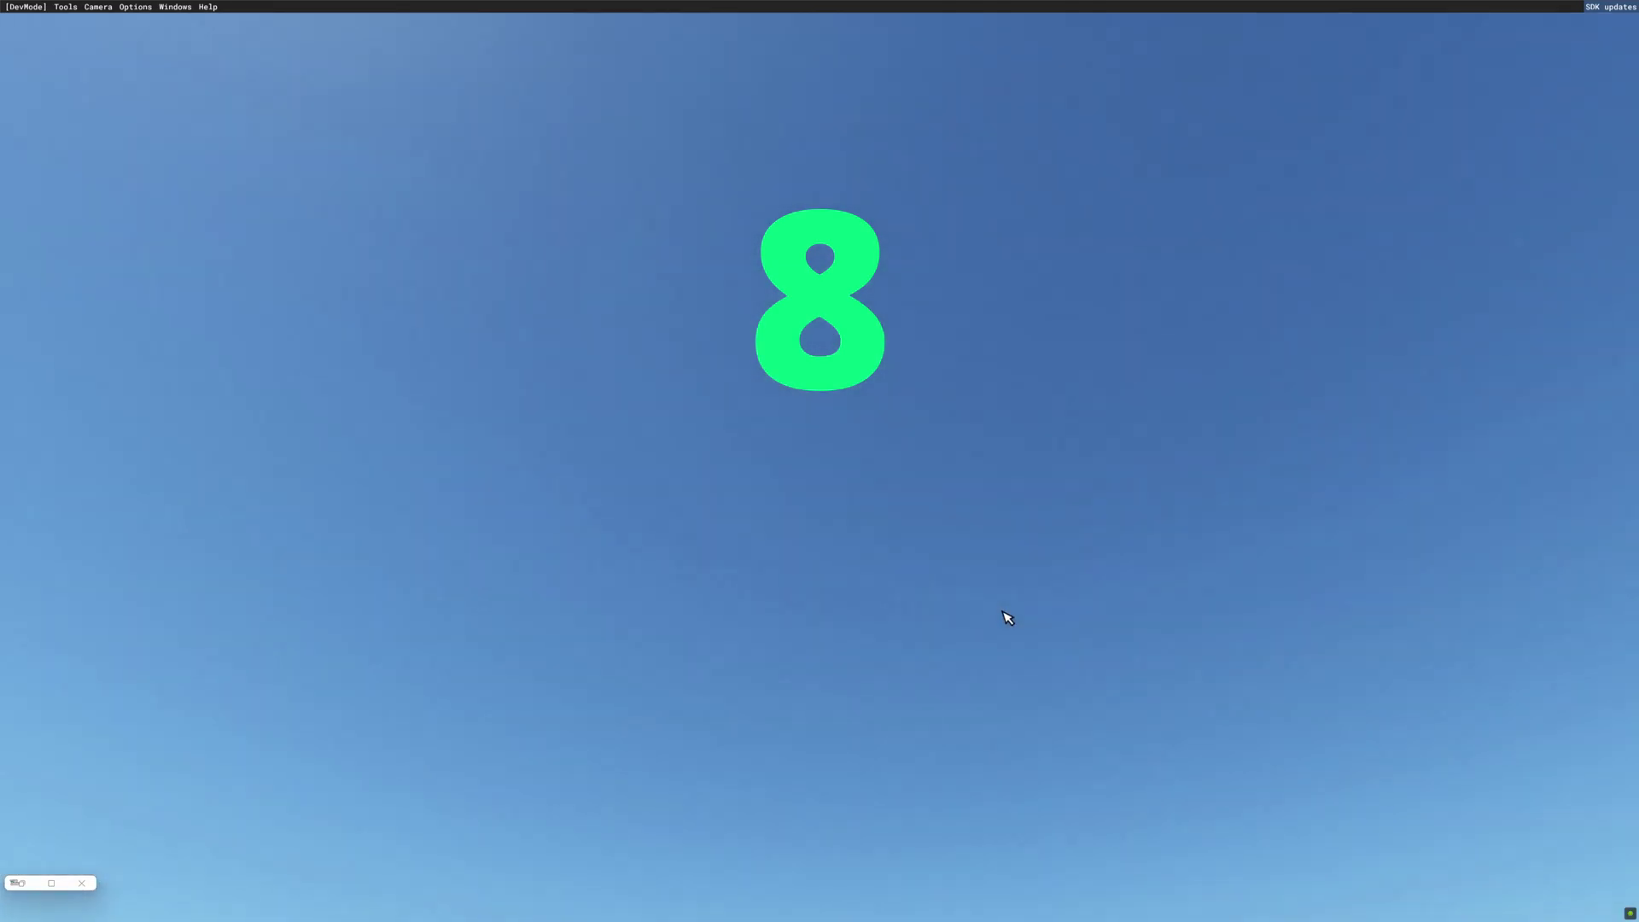
pyautogui.press('2')
pyautogui.press('2')
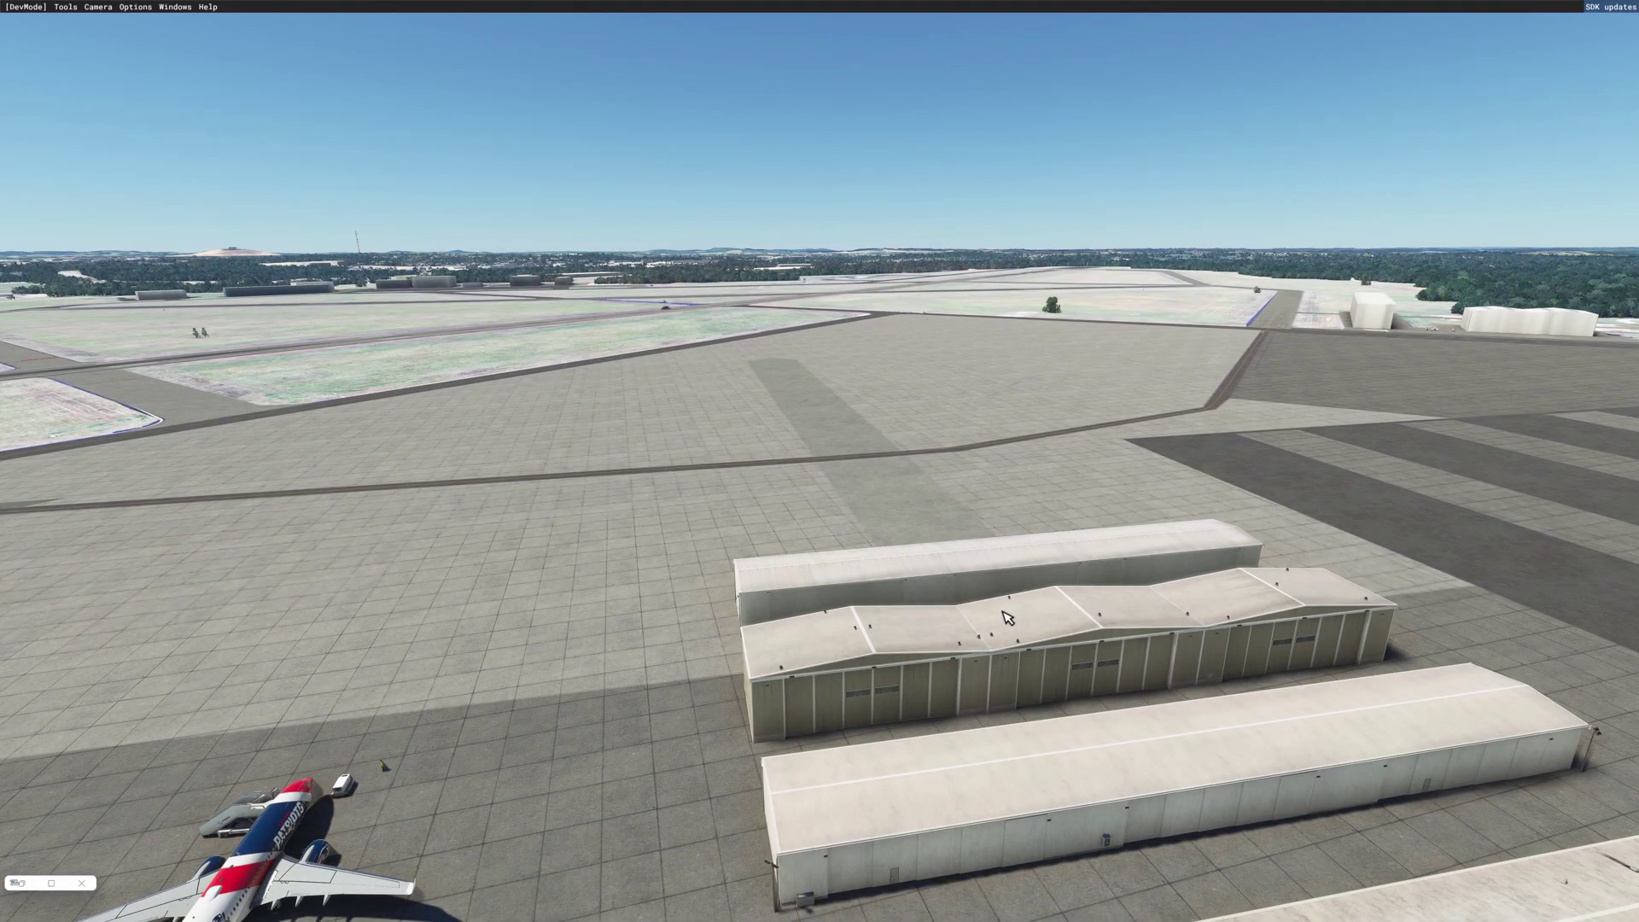
# Roll the Developer Camera to one side, level it again, and shift it left towards the parked aircraft.
pyautogui.press('7')
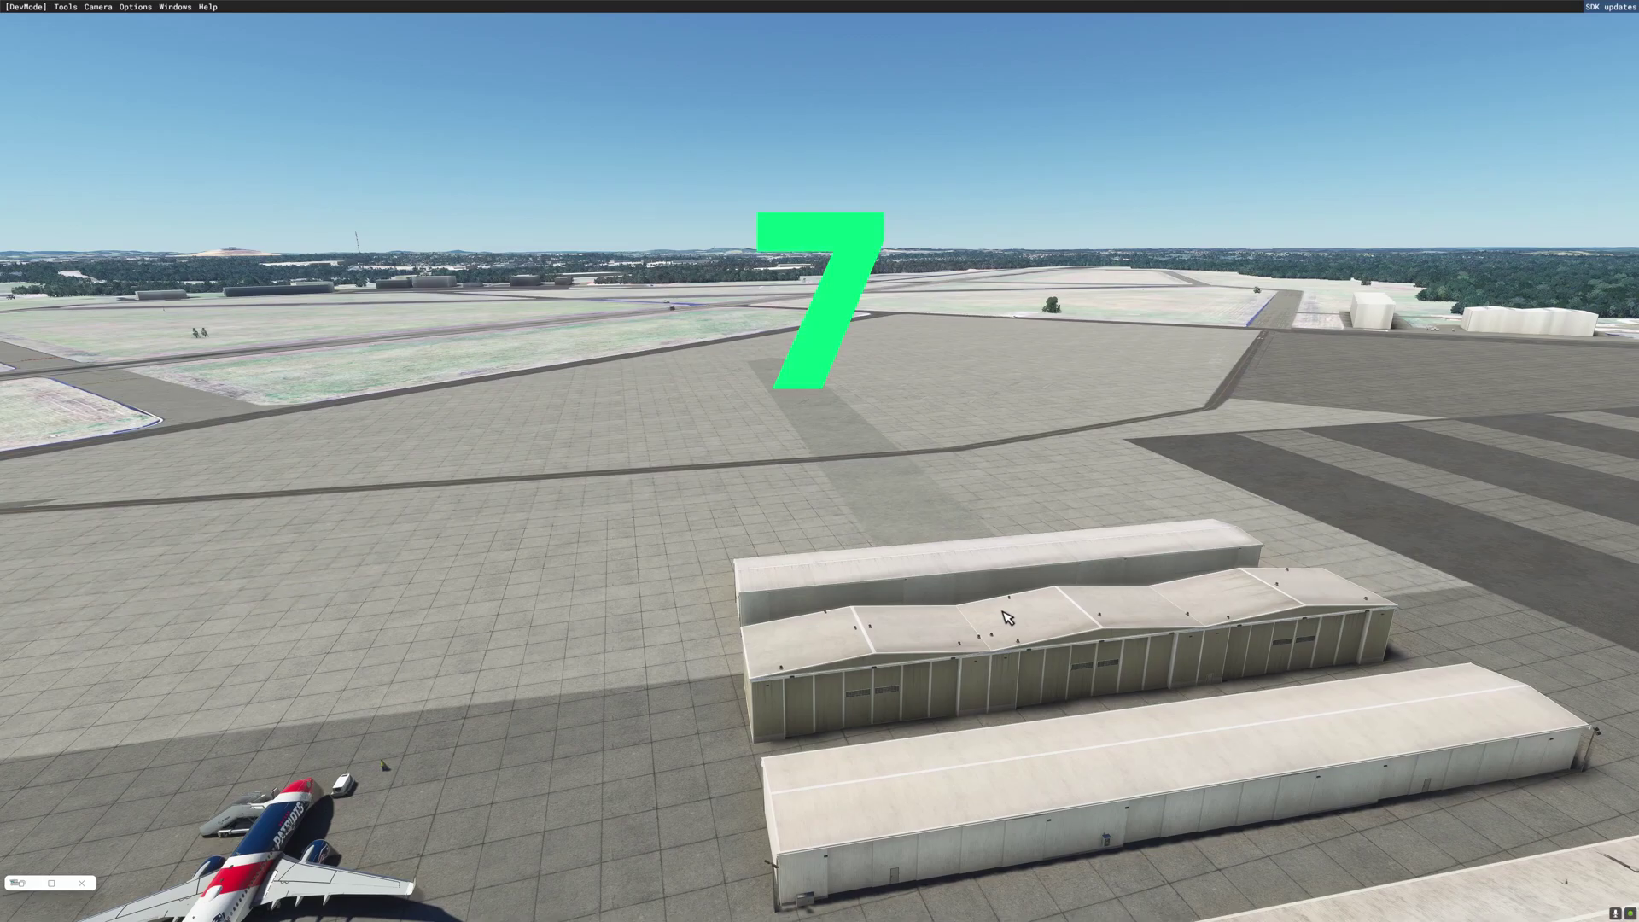
pyautogui.press('7')
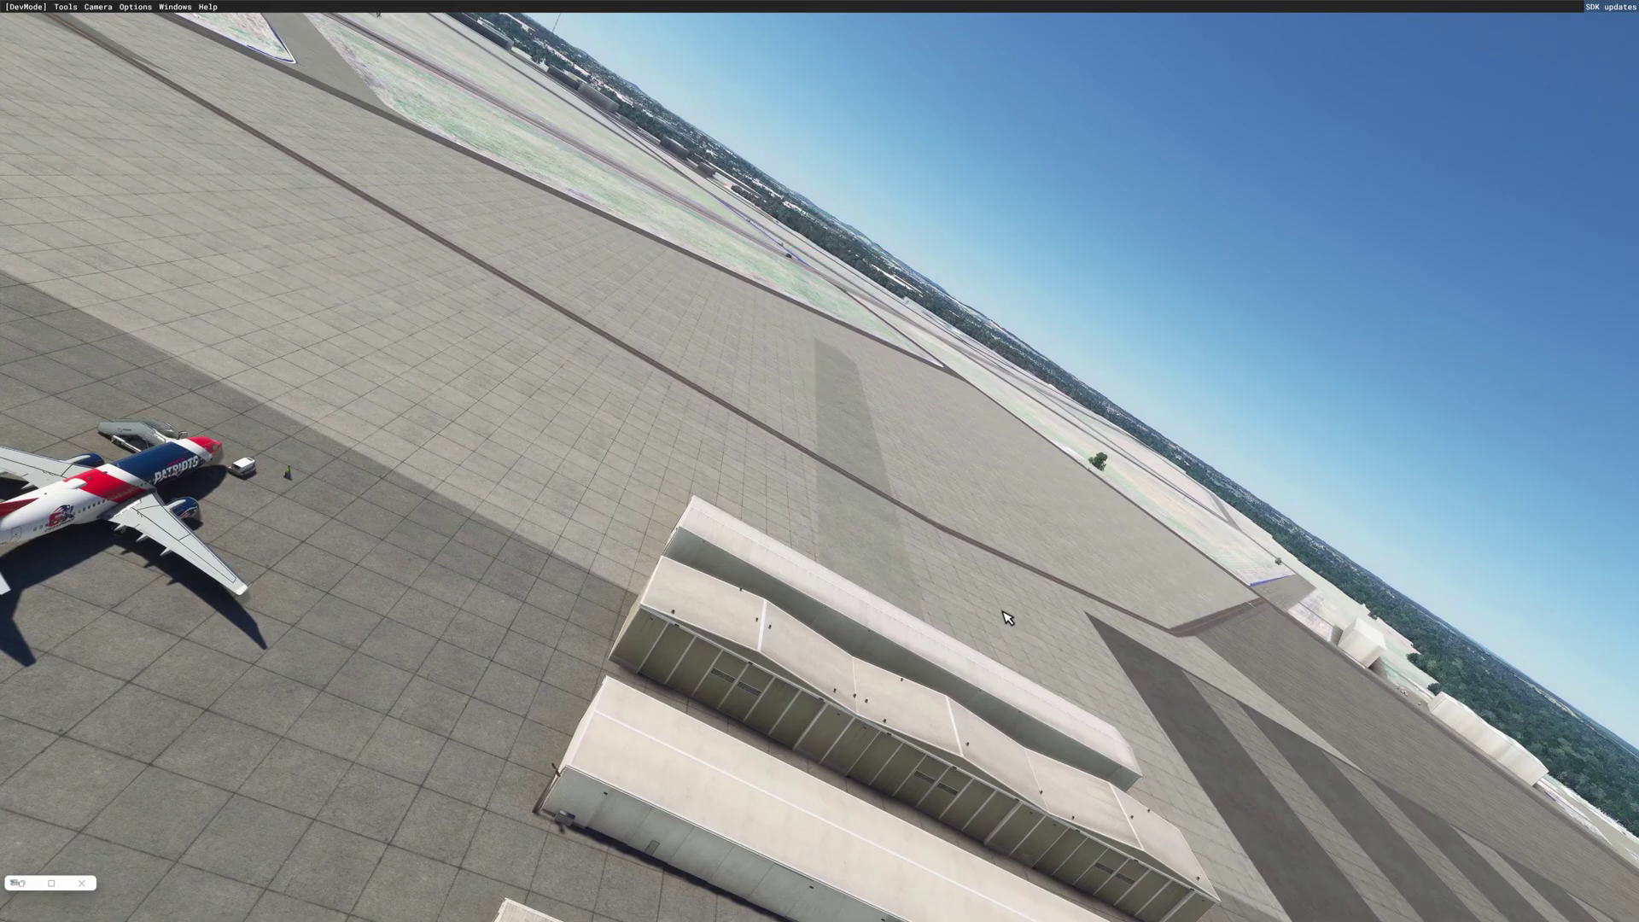
pyautogui.press('9')
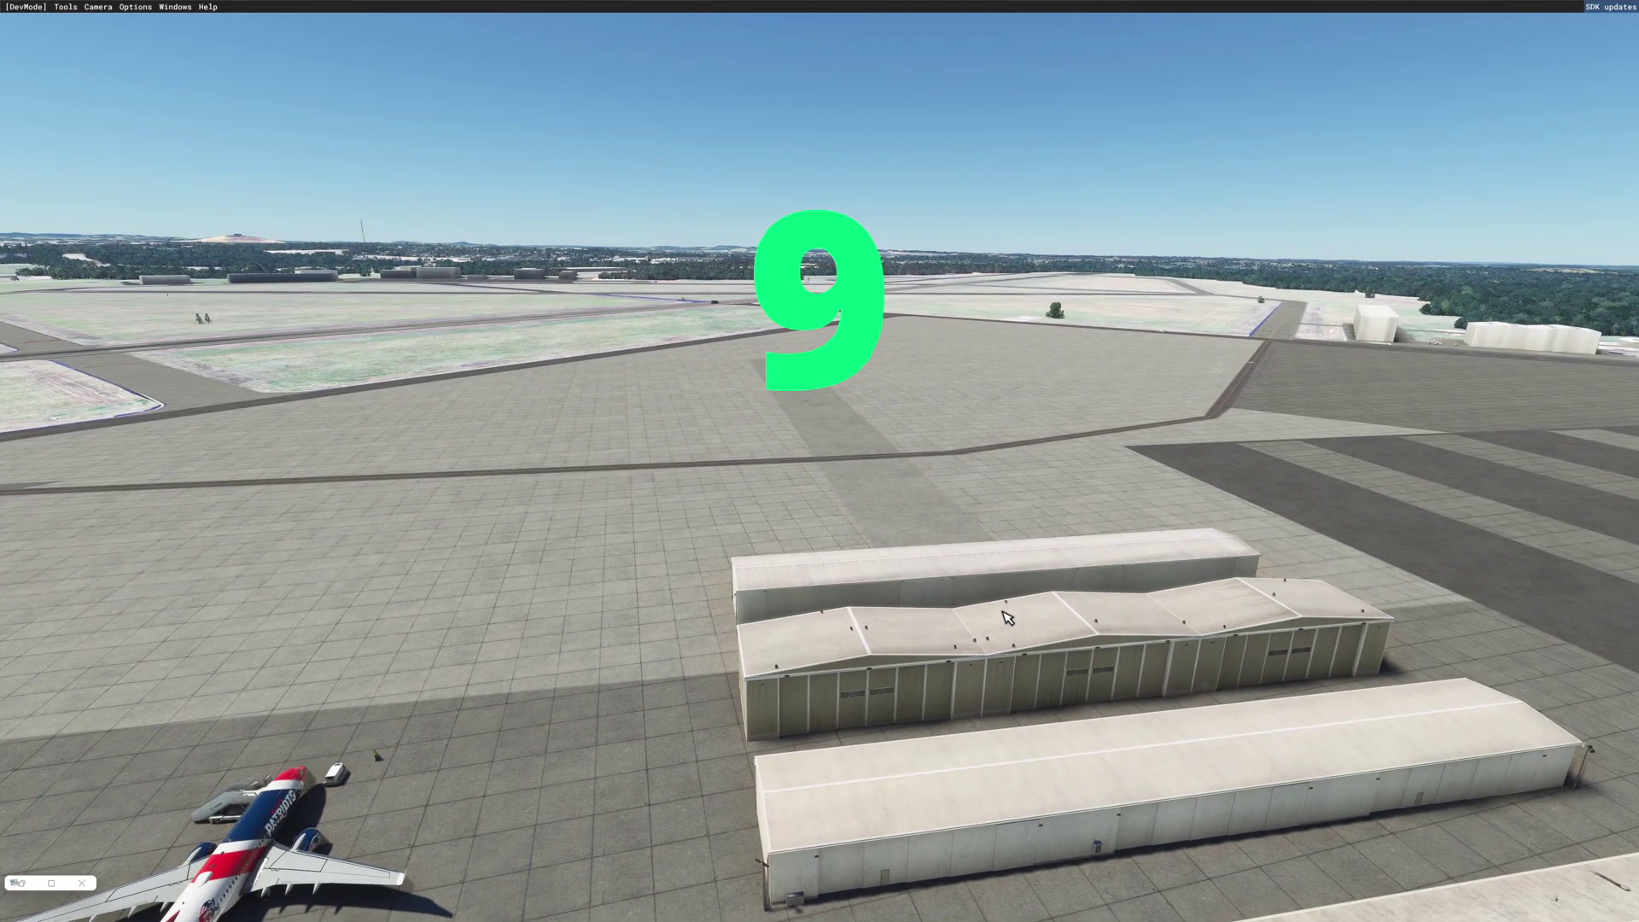
pyautogui.press('a')
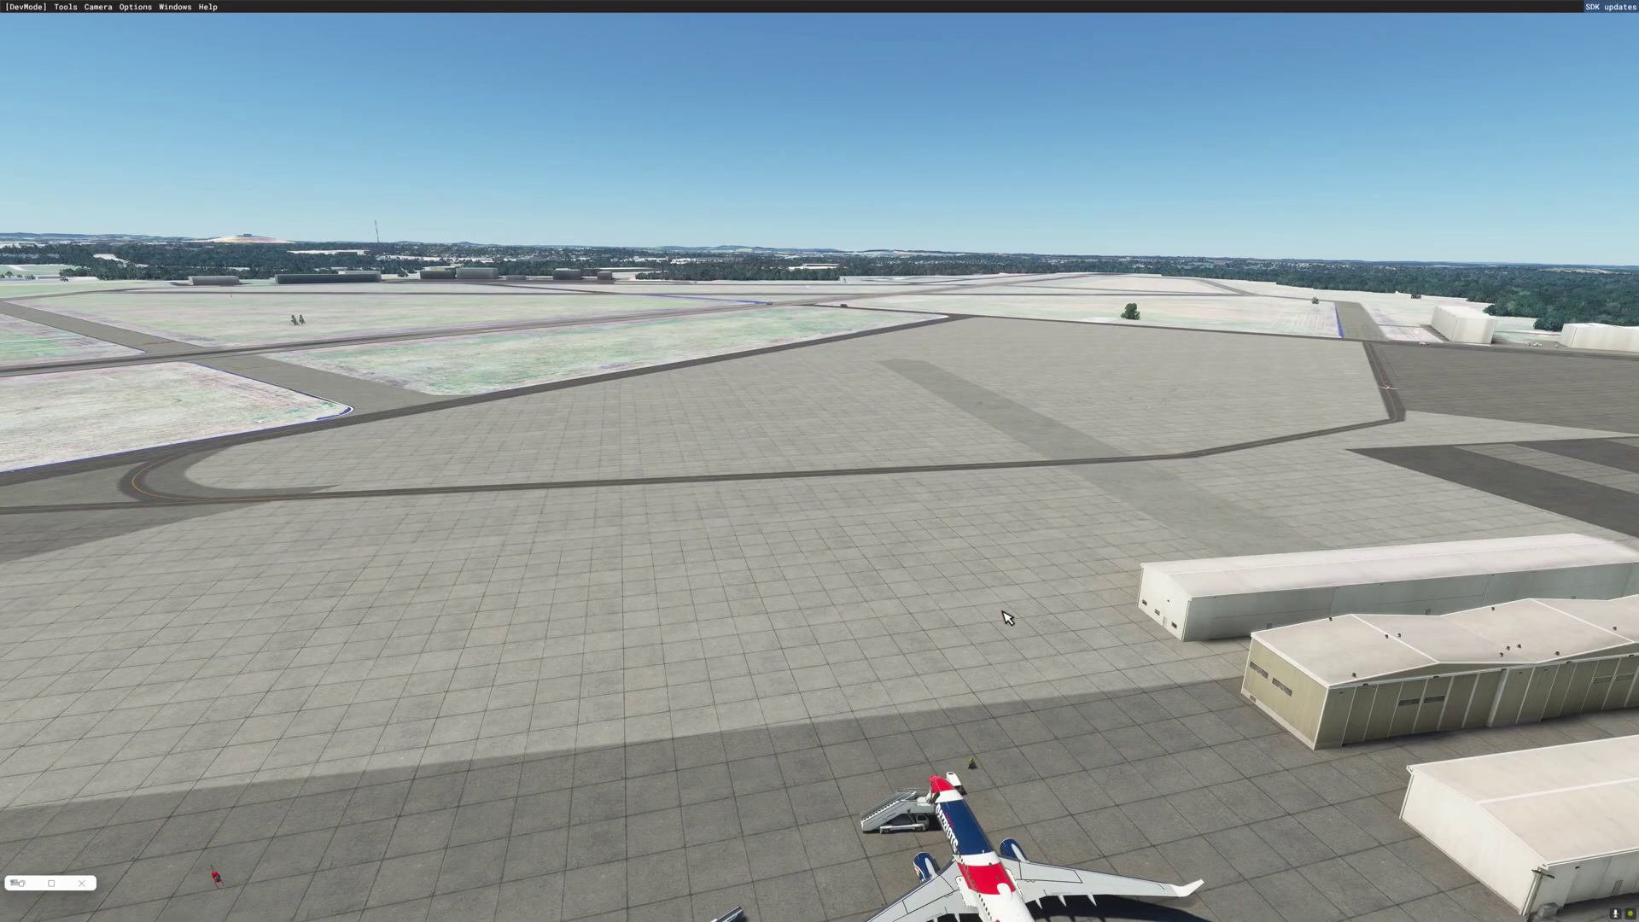
# Orbit the view over the apron with the mouse, and zoom in and back out.
pyautogui.keyDown('alt'); pyautogui.moveTo(1007, 617); pyautogui.dragTo(1000, 640); pyautogui.keyUp('alt')
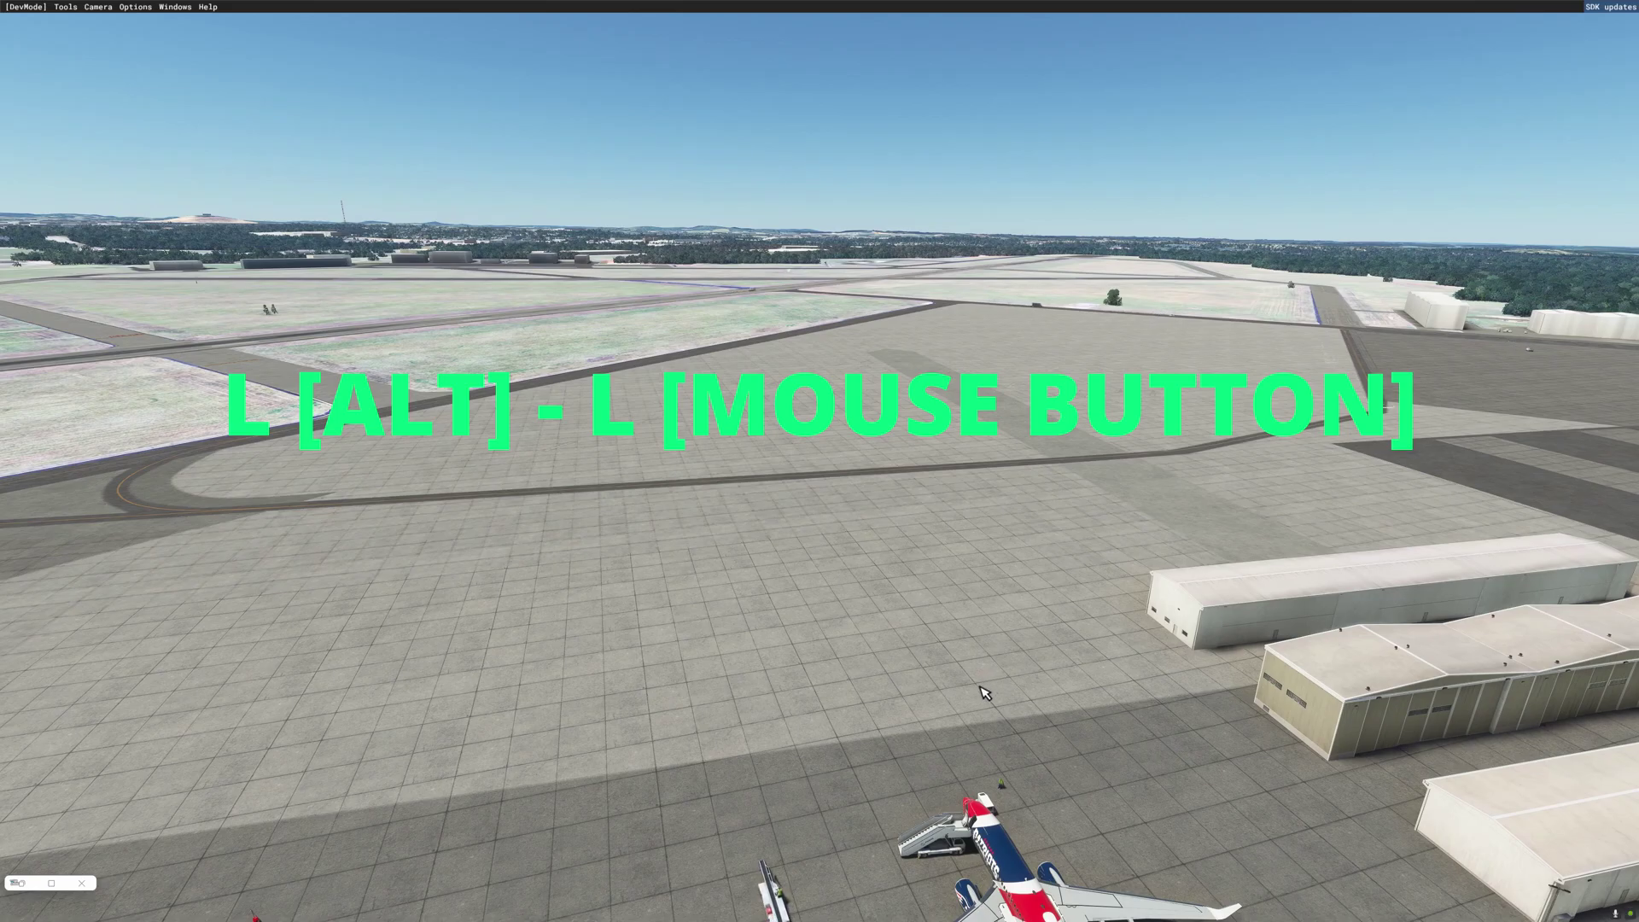
pyautogui.keyDown('alt'); pyautogui.moveTo(984, 702); pyautogui.dragTo(721, 703); pyautogui.keyUp('alt')
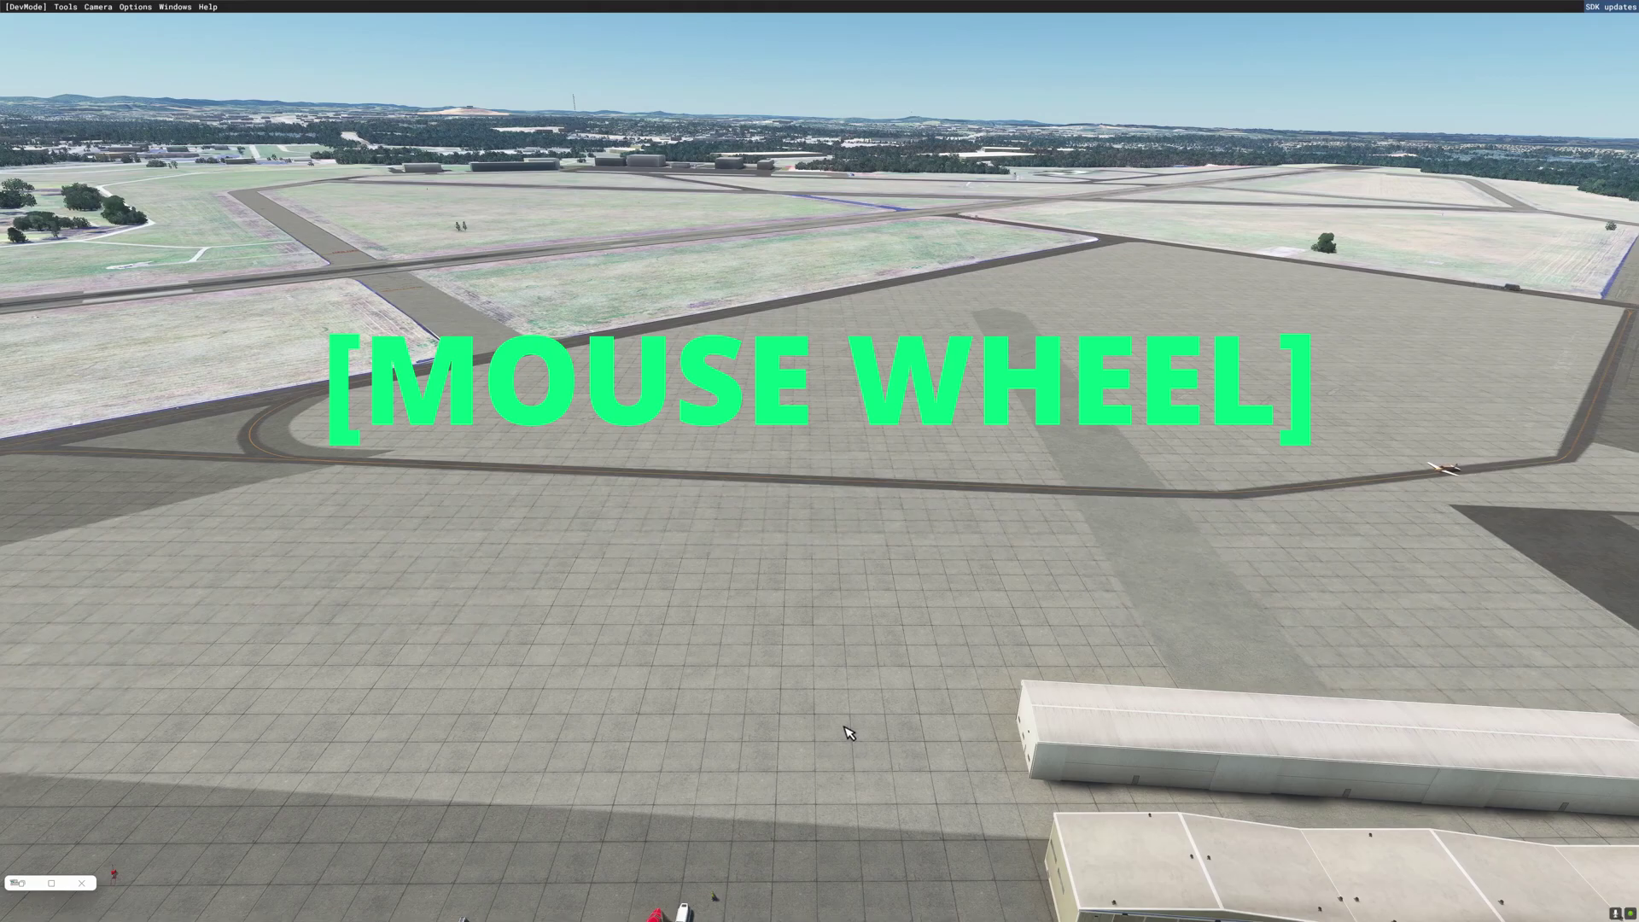
pyautogui.scroll(4, 848, 733)
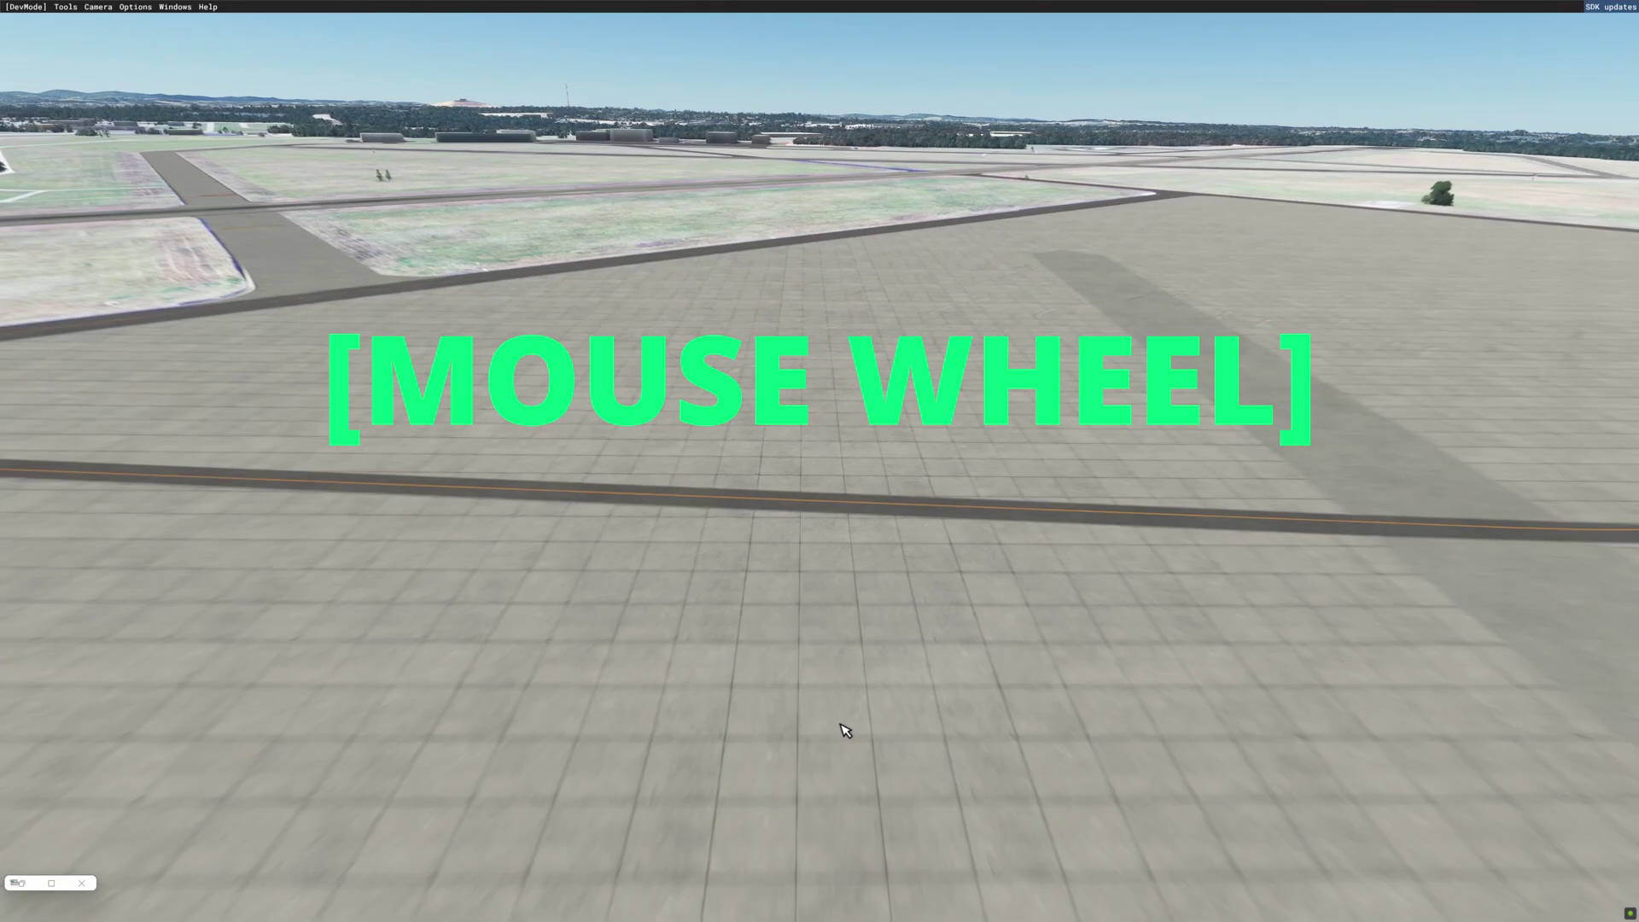
pyautogui.scroll(-4, 842, 727)
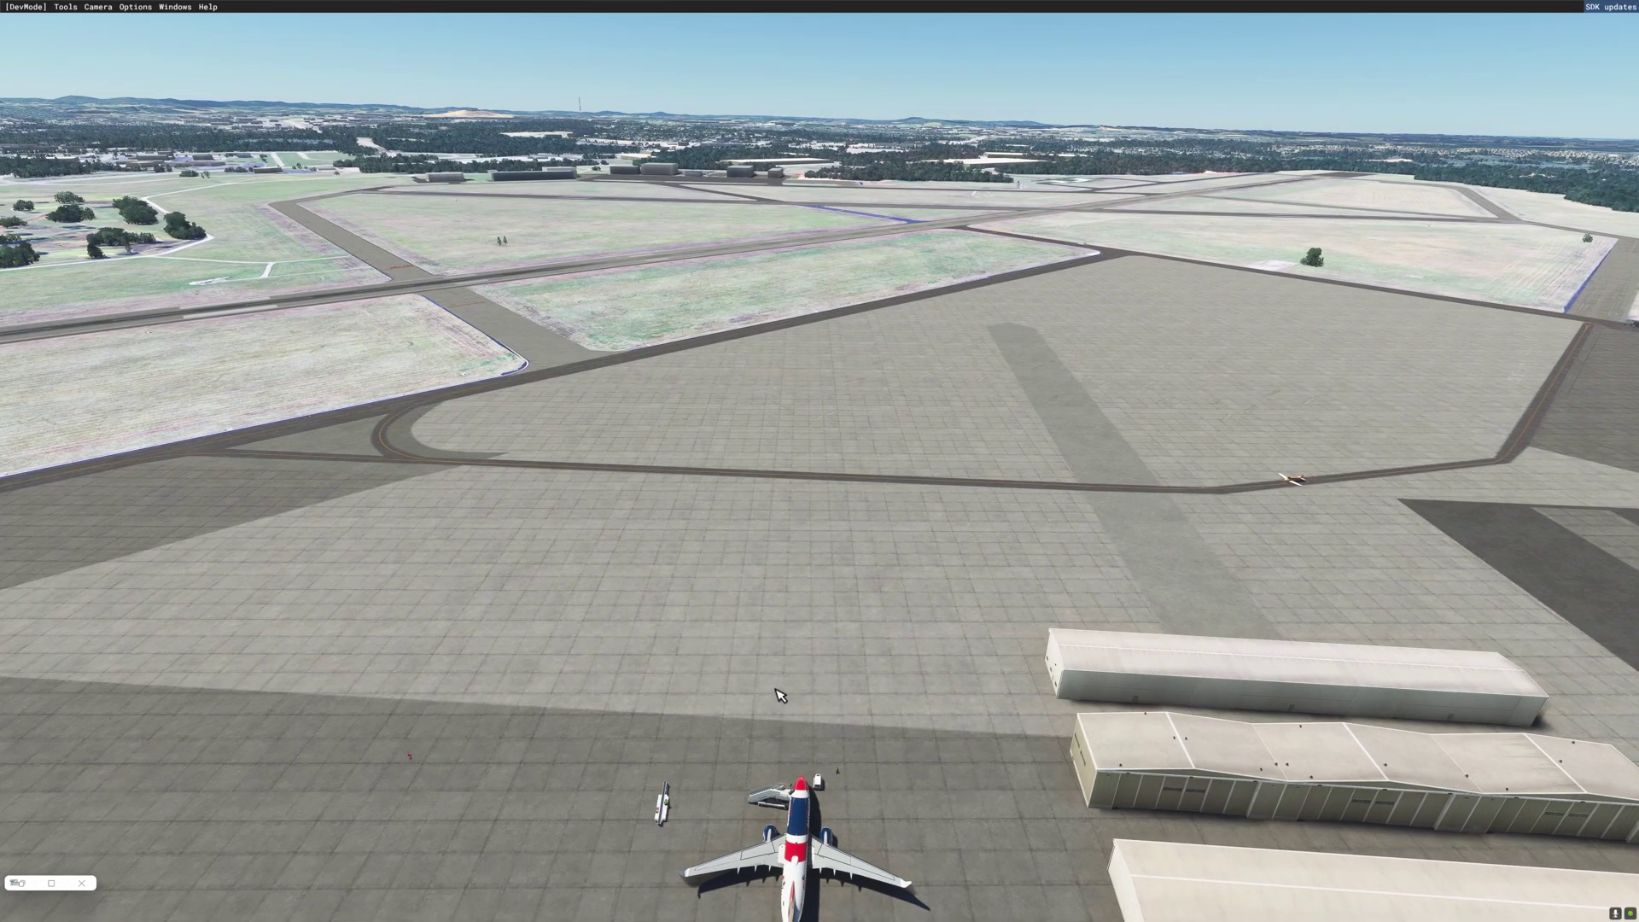
# Restart the Developer Camera behind the parked aircraft, lower it to ground level and adjust its viewing angle.
pyautogui.click(98, 7)
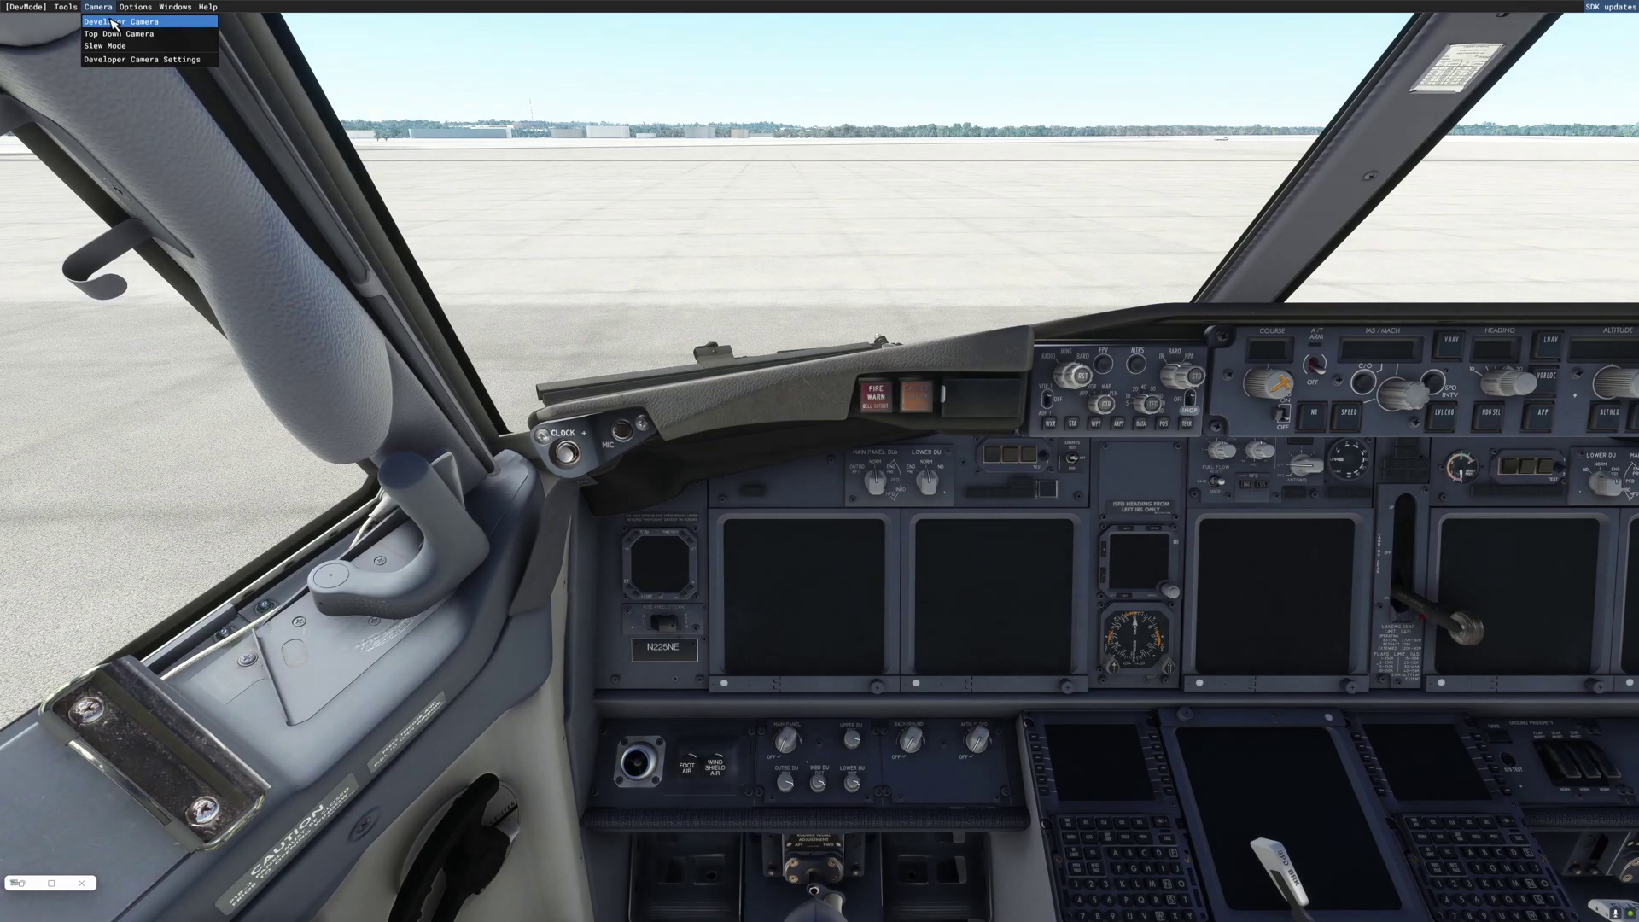
pyautogui.click(114, 23)
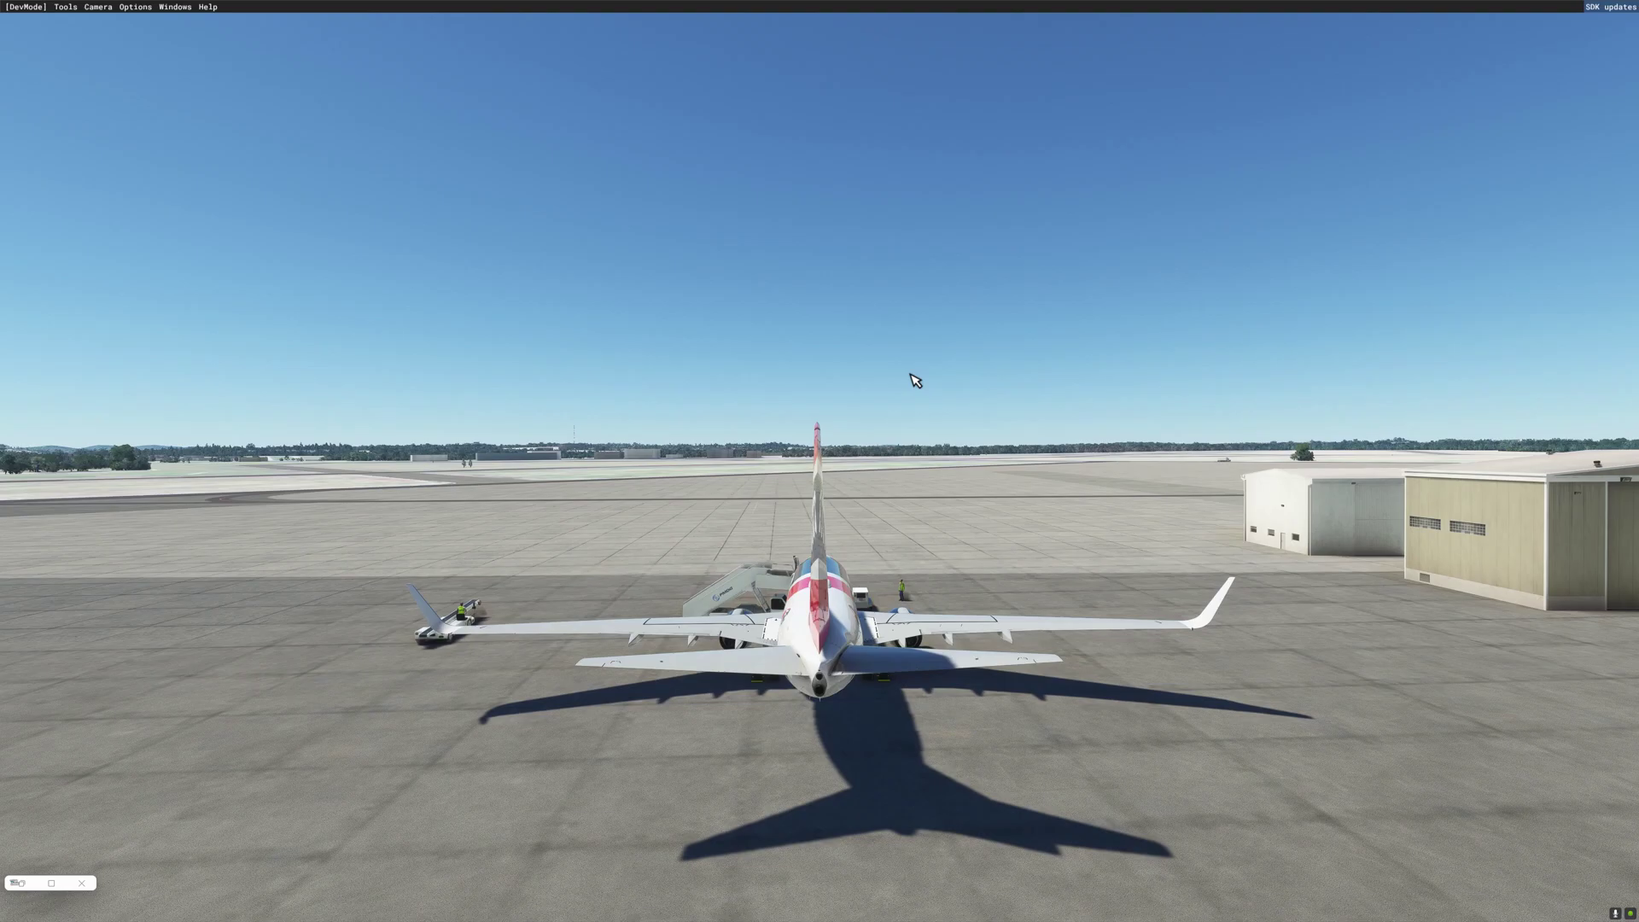
pyautogui.press('f')
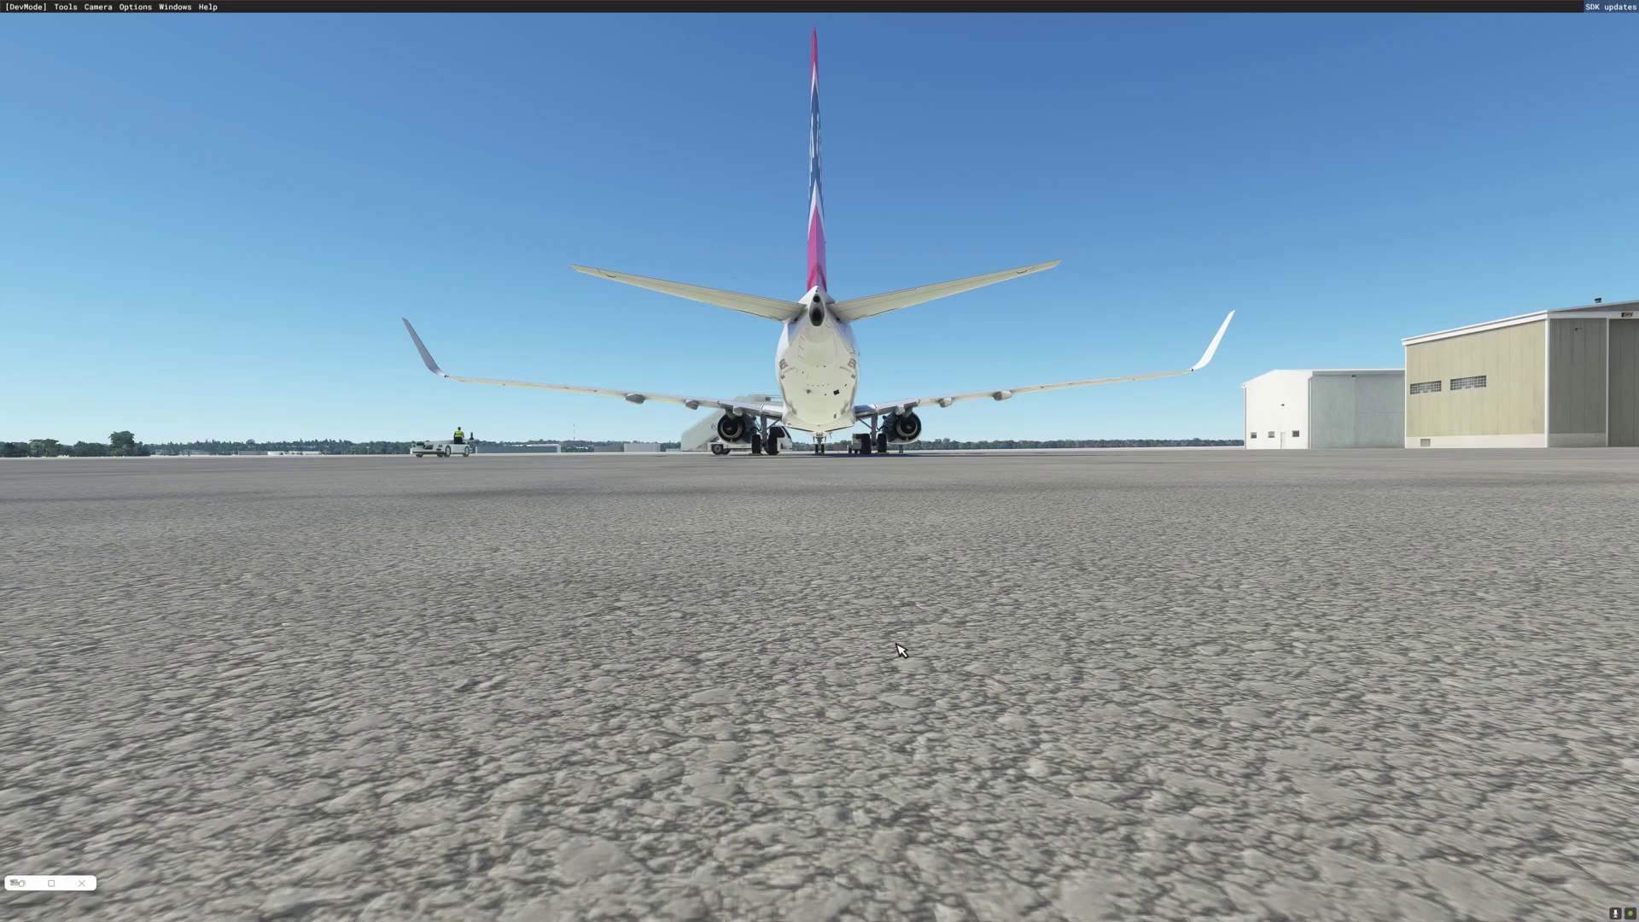
pyautogui.moveTo(898, 645); pyautogui.dragTo(882, 656, button='right')
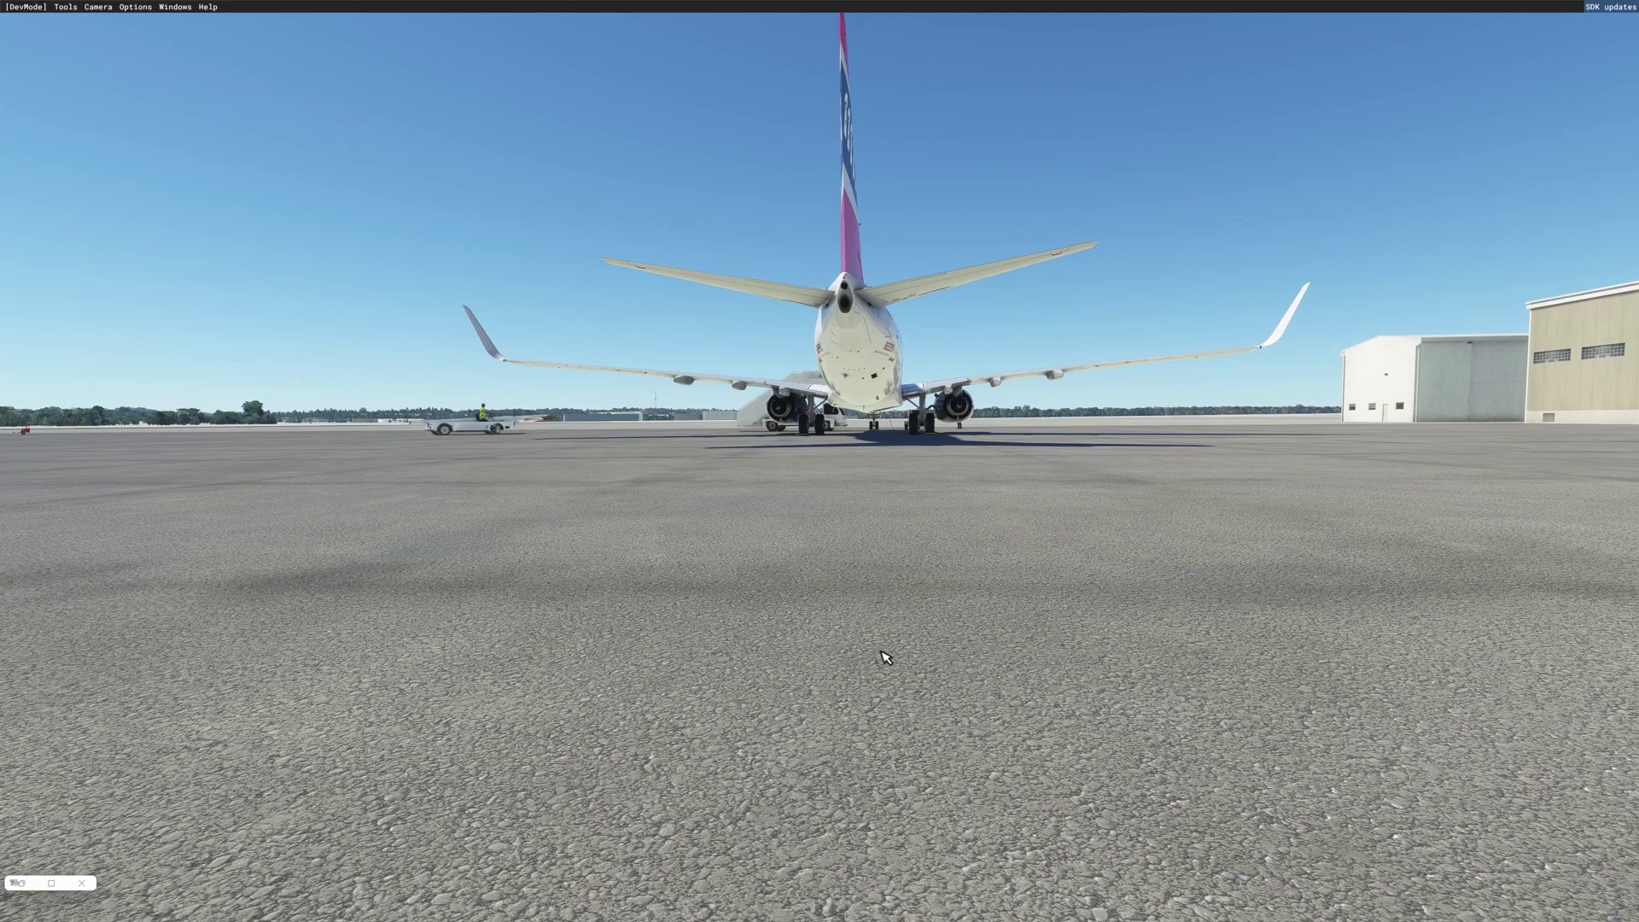
# Return to the cockpit view, reactivate the Developer Camera, and pan it down to the tarmac behind the aircraft using the mouse.
pyautogui.click(98, 8)
pyautogui.click(107, 23)
pyautogui.click(98, 8)
pyautogui.click(111, 39)
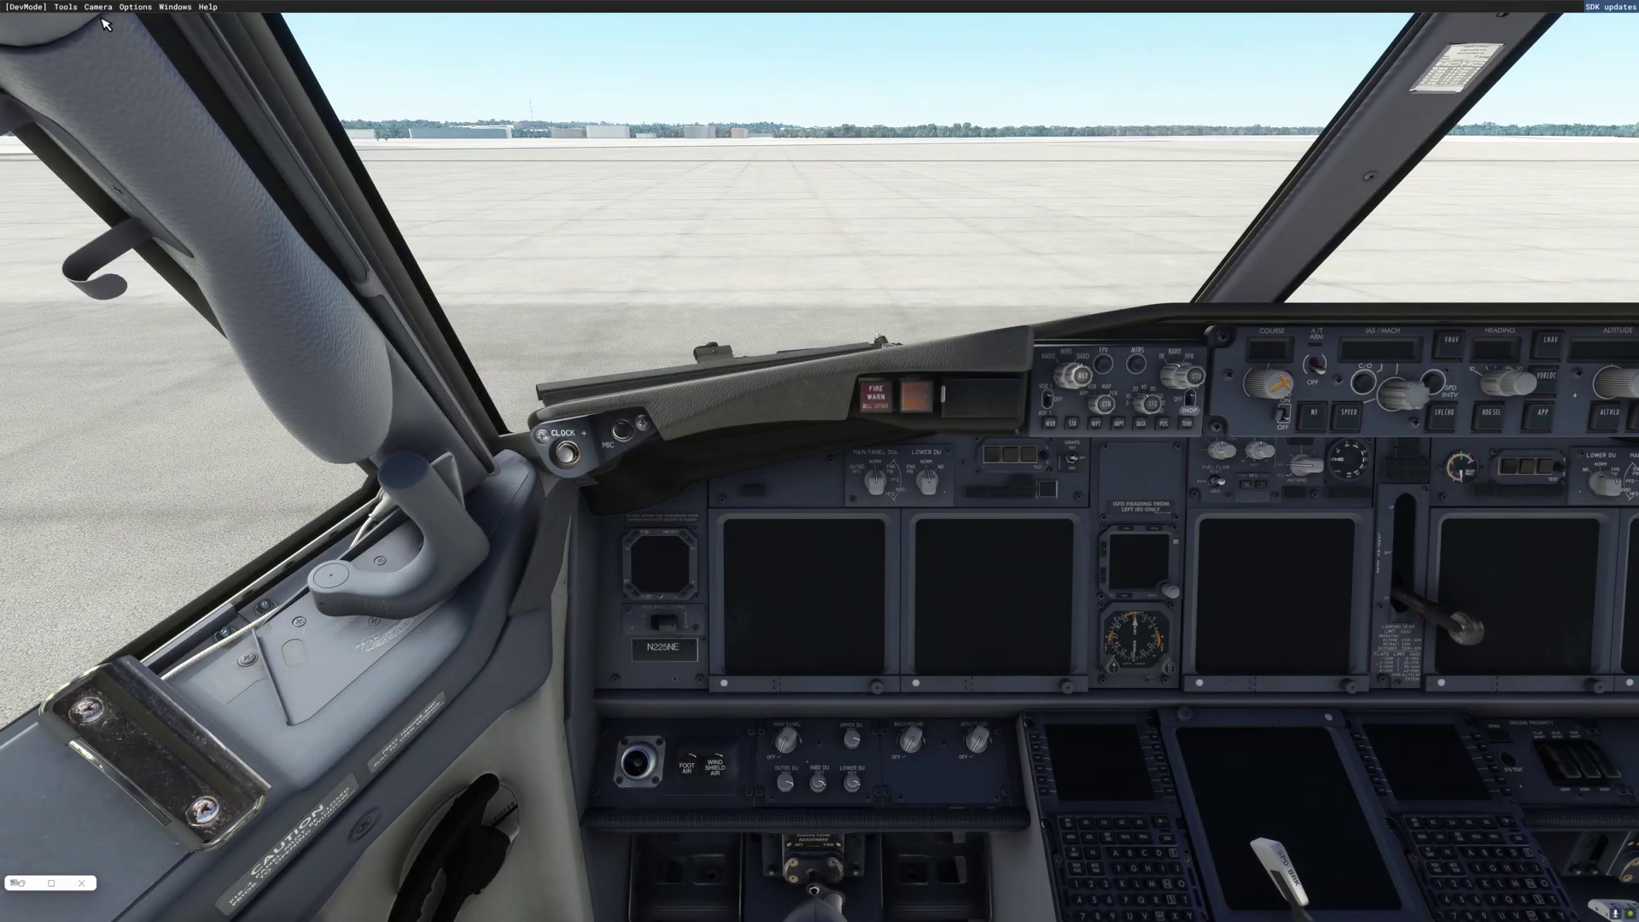
pyautogui.click(97, 7)
pyautogui.click(108, 23)
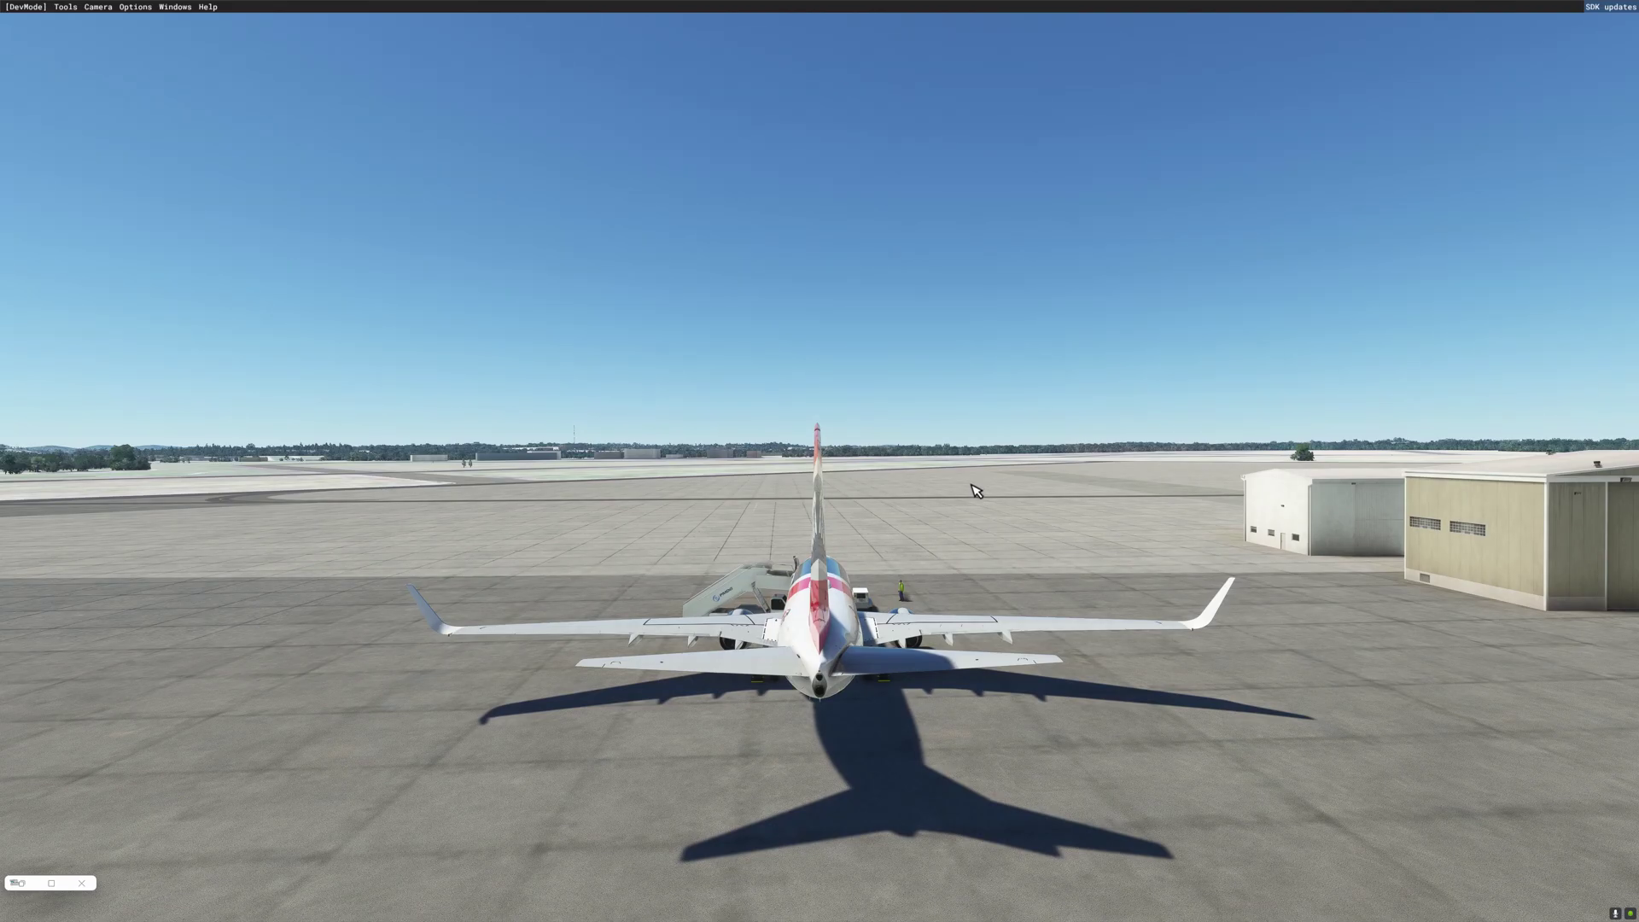
pyautogui.moveTo(973, 486); pyautogui.dragTo(973, 690, button='middle')
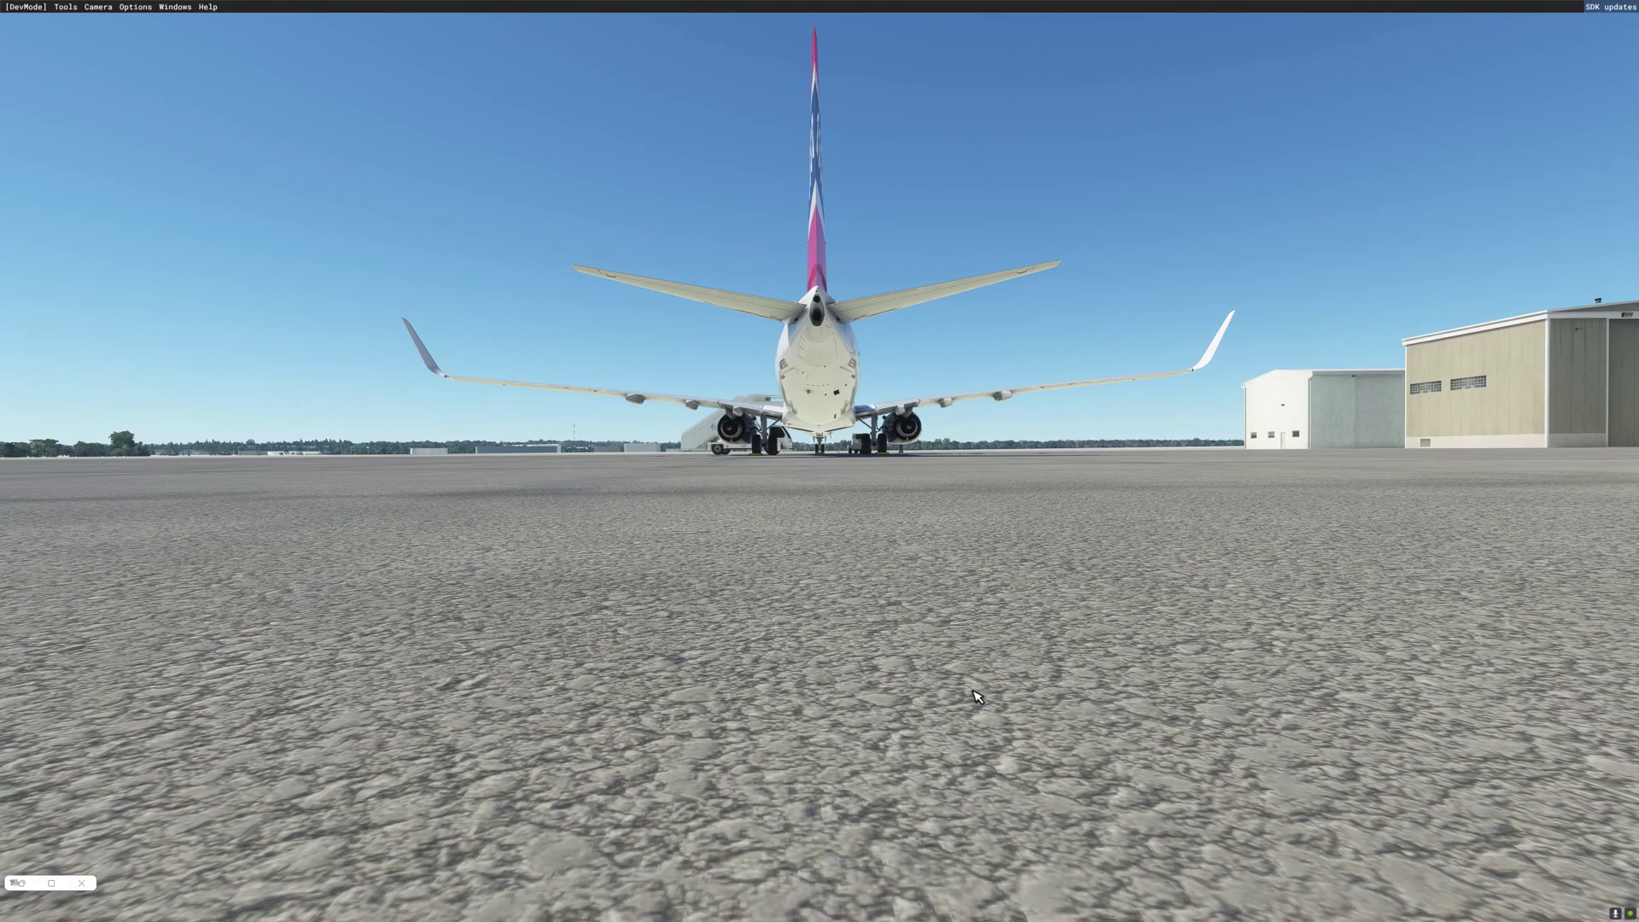
pyautogui.moveTo(978, 695)
pyautogui.mouseDown(button='right')
pyautogui.moveTo(955, 699)
pyautogui.moveTo(967, 707)
pyautogui.mouseUp(button='right')
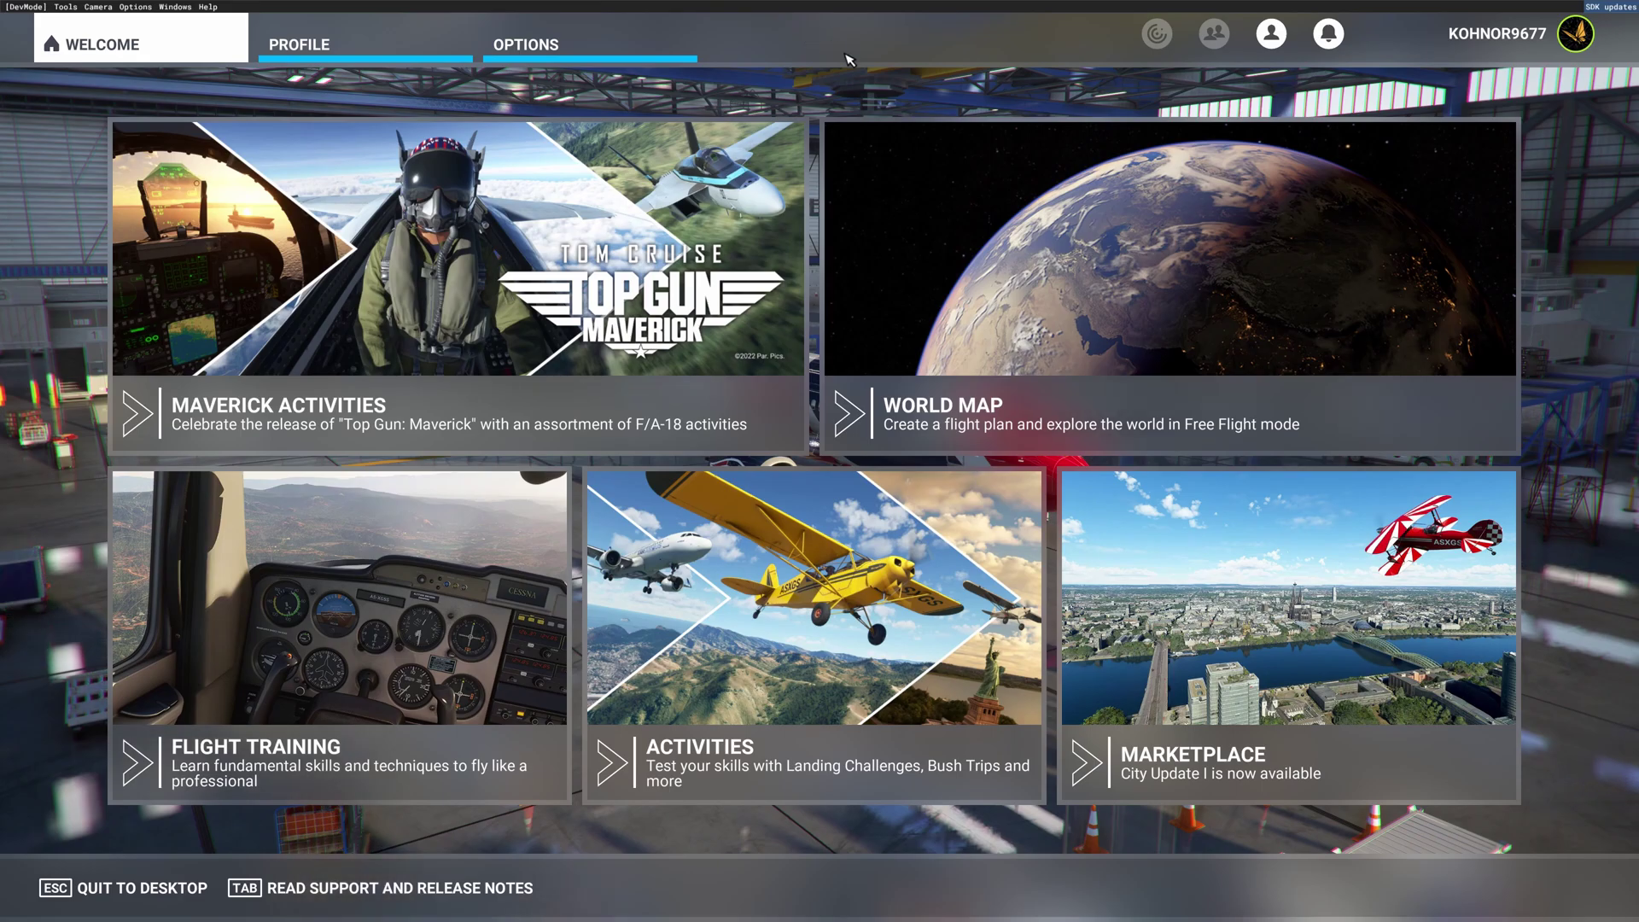
# Switch to File Explorer and check the image dimensions in the detailed properties of the Patriot Six Studio picture.
pyautogui.hotkey('alt', 'Tab')
pyautogui.moveTo(1077, 248); pyautogui.dragTo(776, 229)
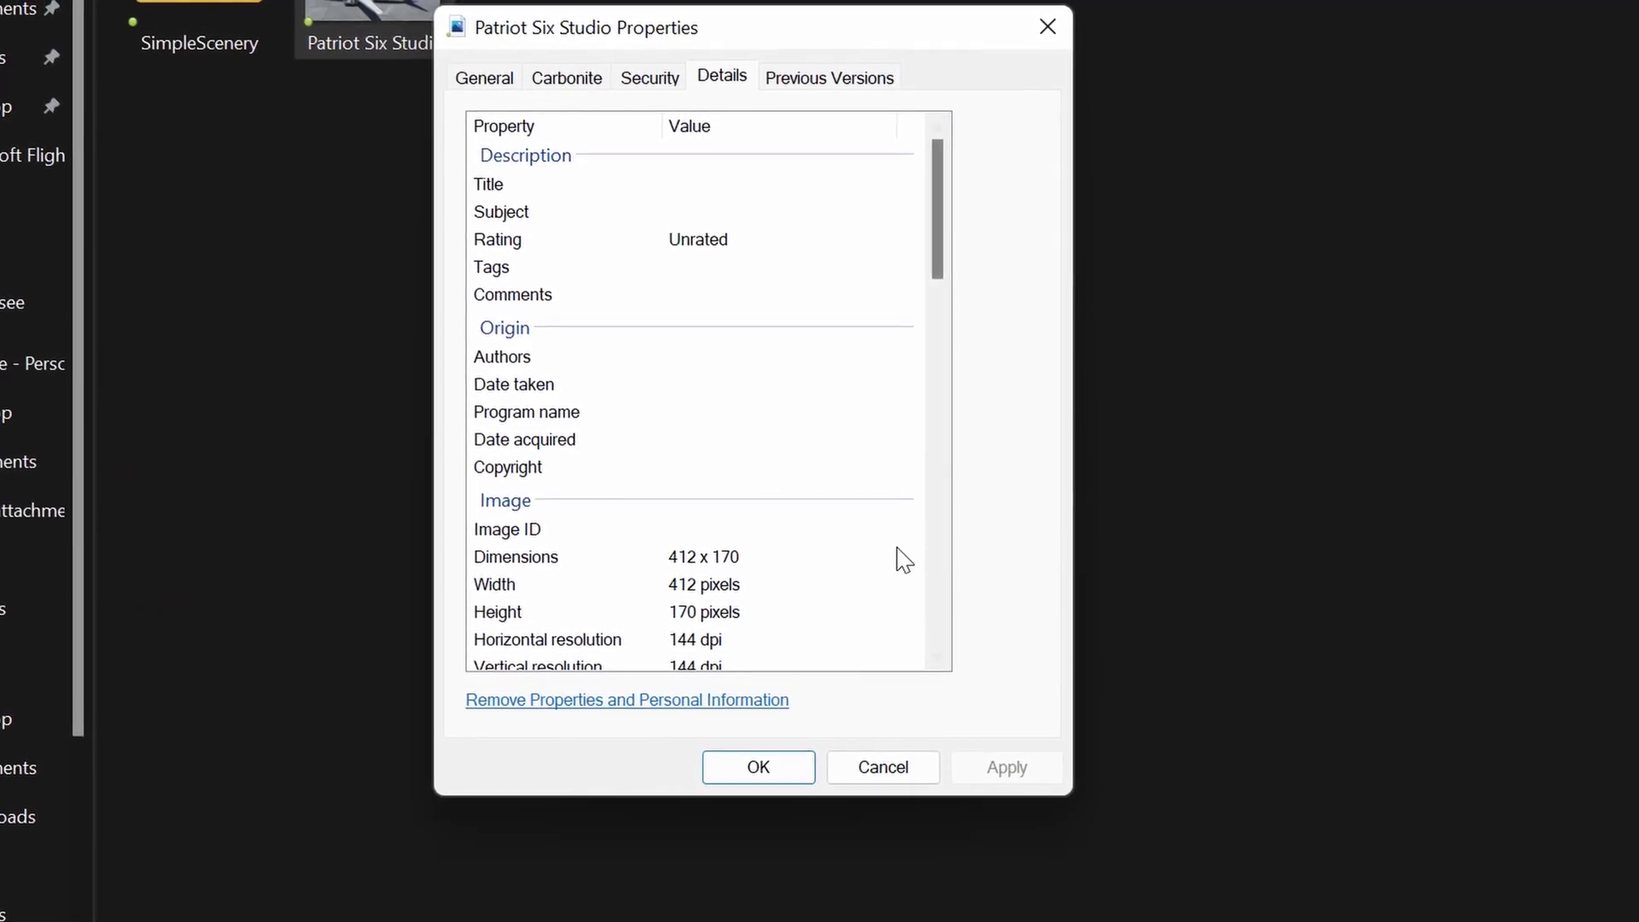
pyautogui.click(696, 560)
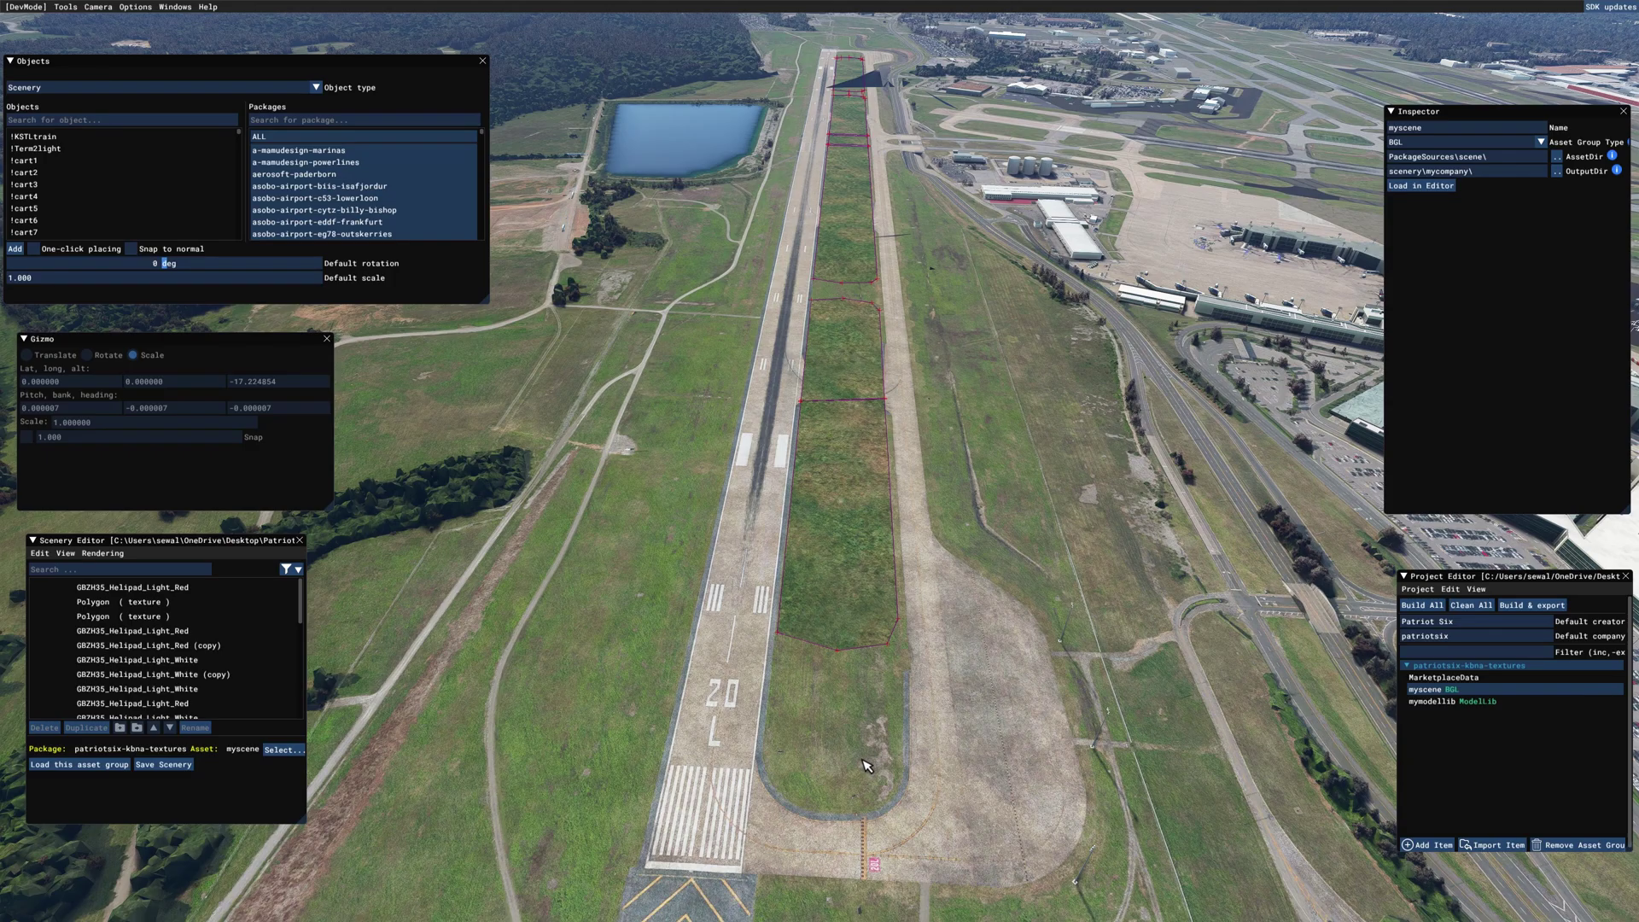
# Select the grass texture polygon beside runway 20L in the myscene scenery and show its object properties.
pyautogui.press('w')
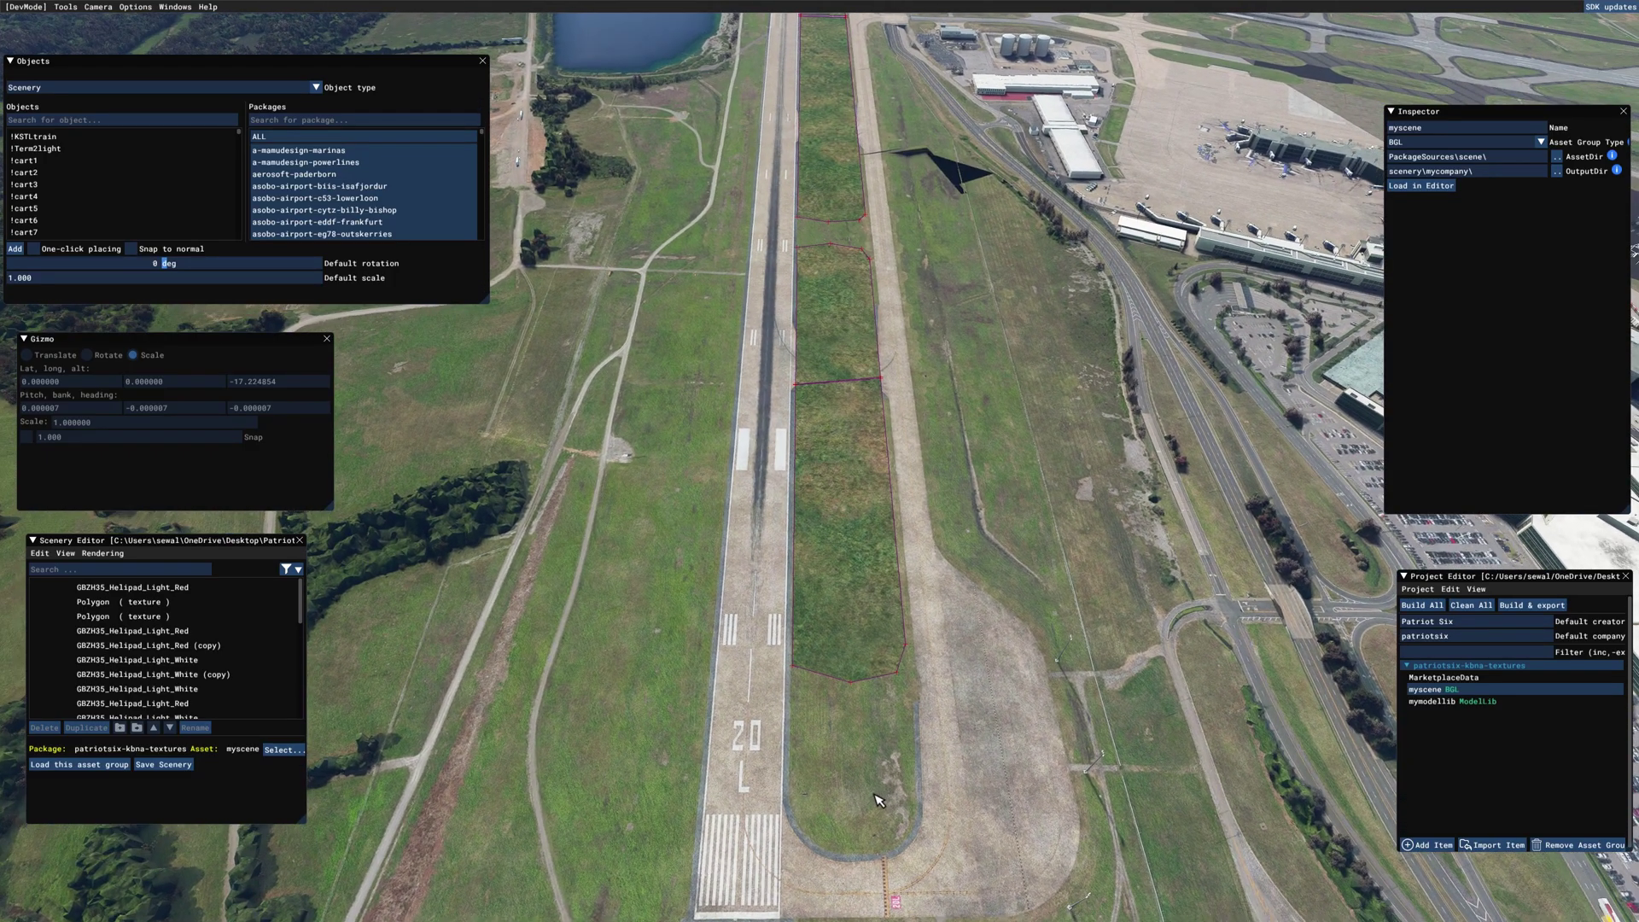
pyautogui.moveTo(874, 795); pyautogui.dragTo(872, 790, button='right')
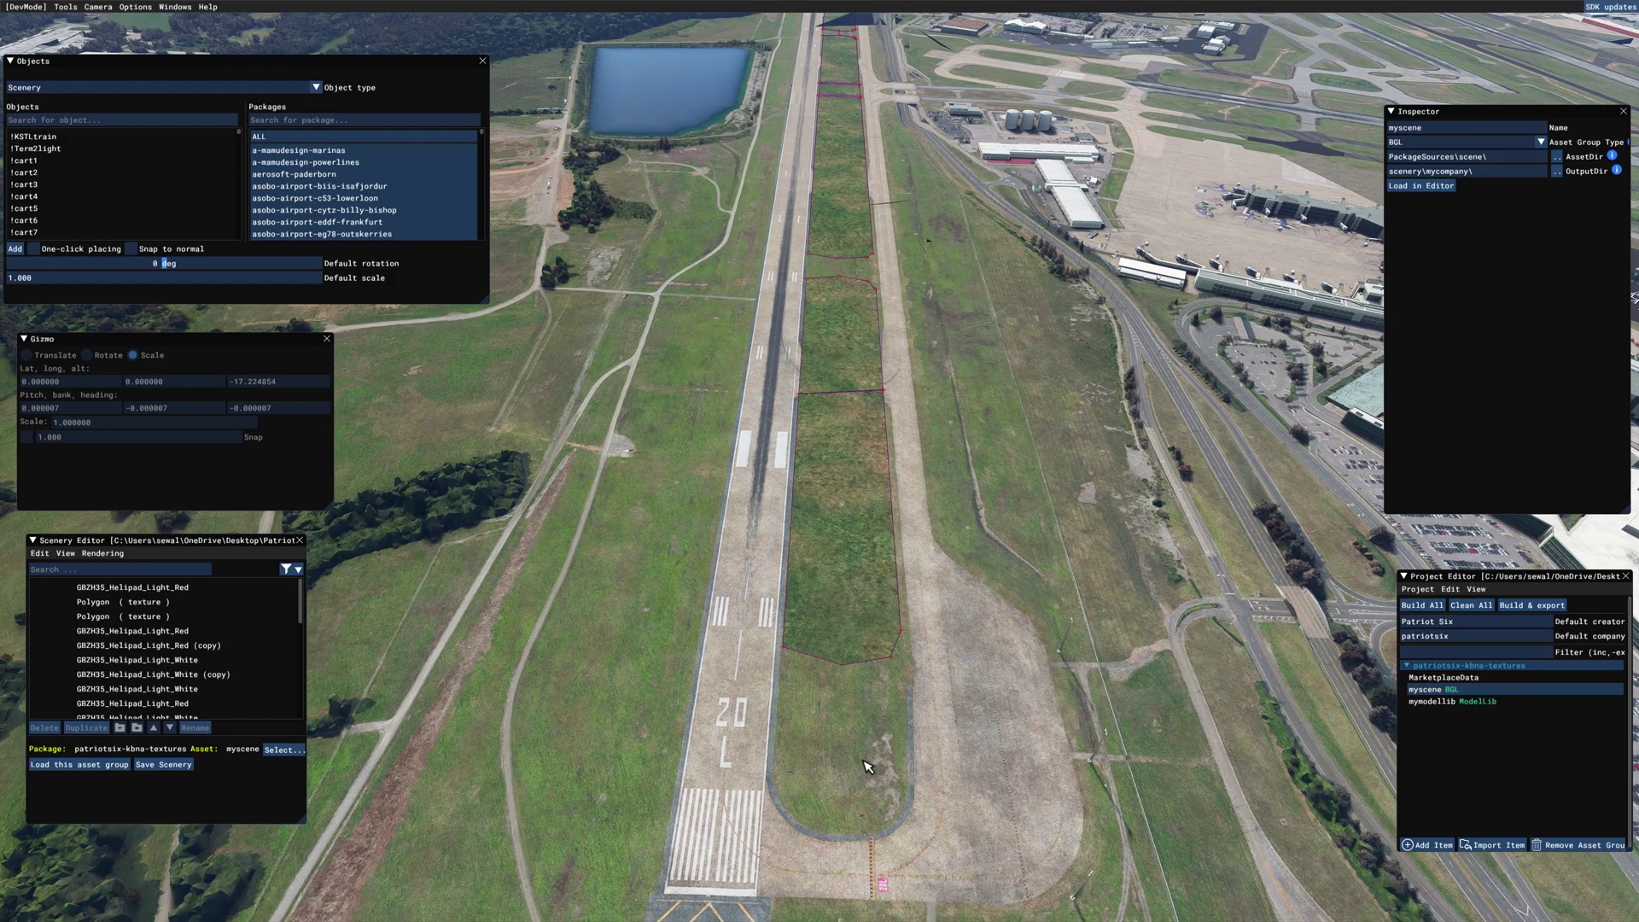
pyautogui.click(873, 782)
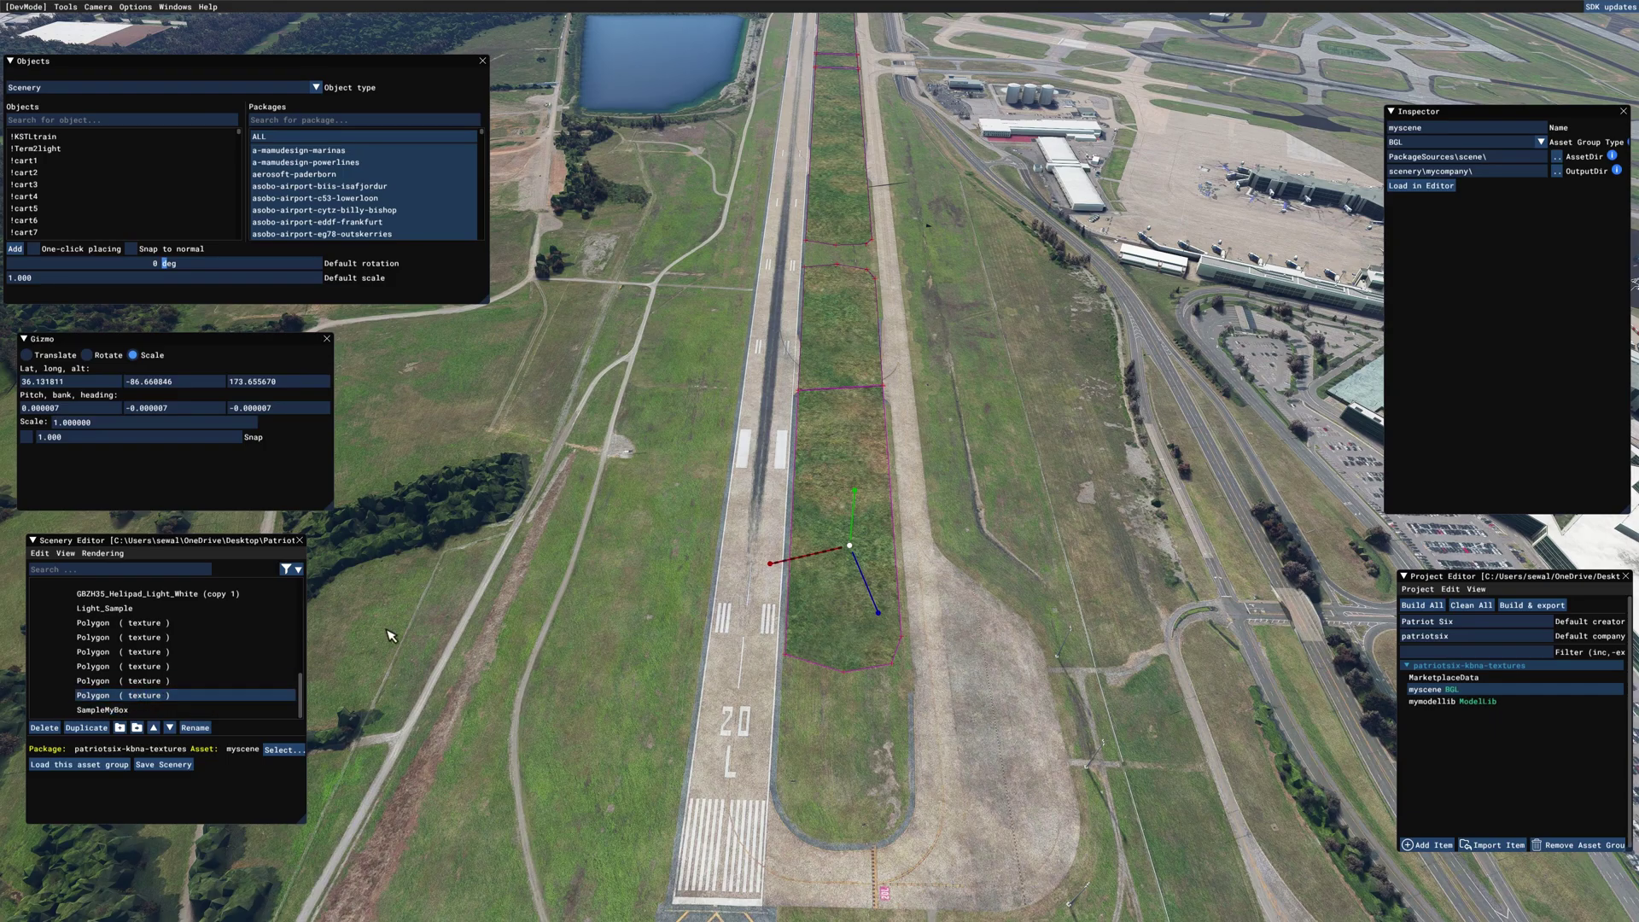
pyautogui.click(67, 554)
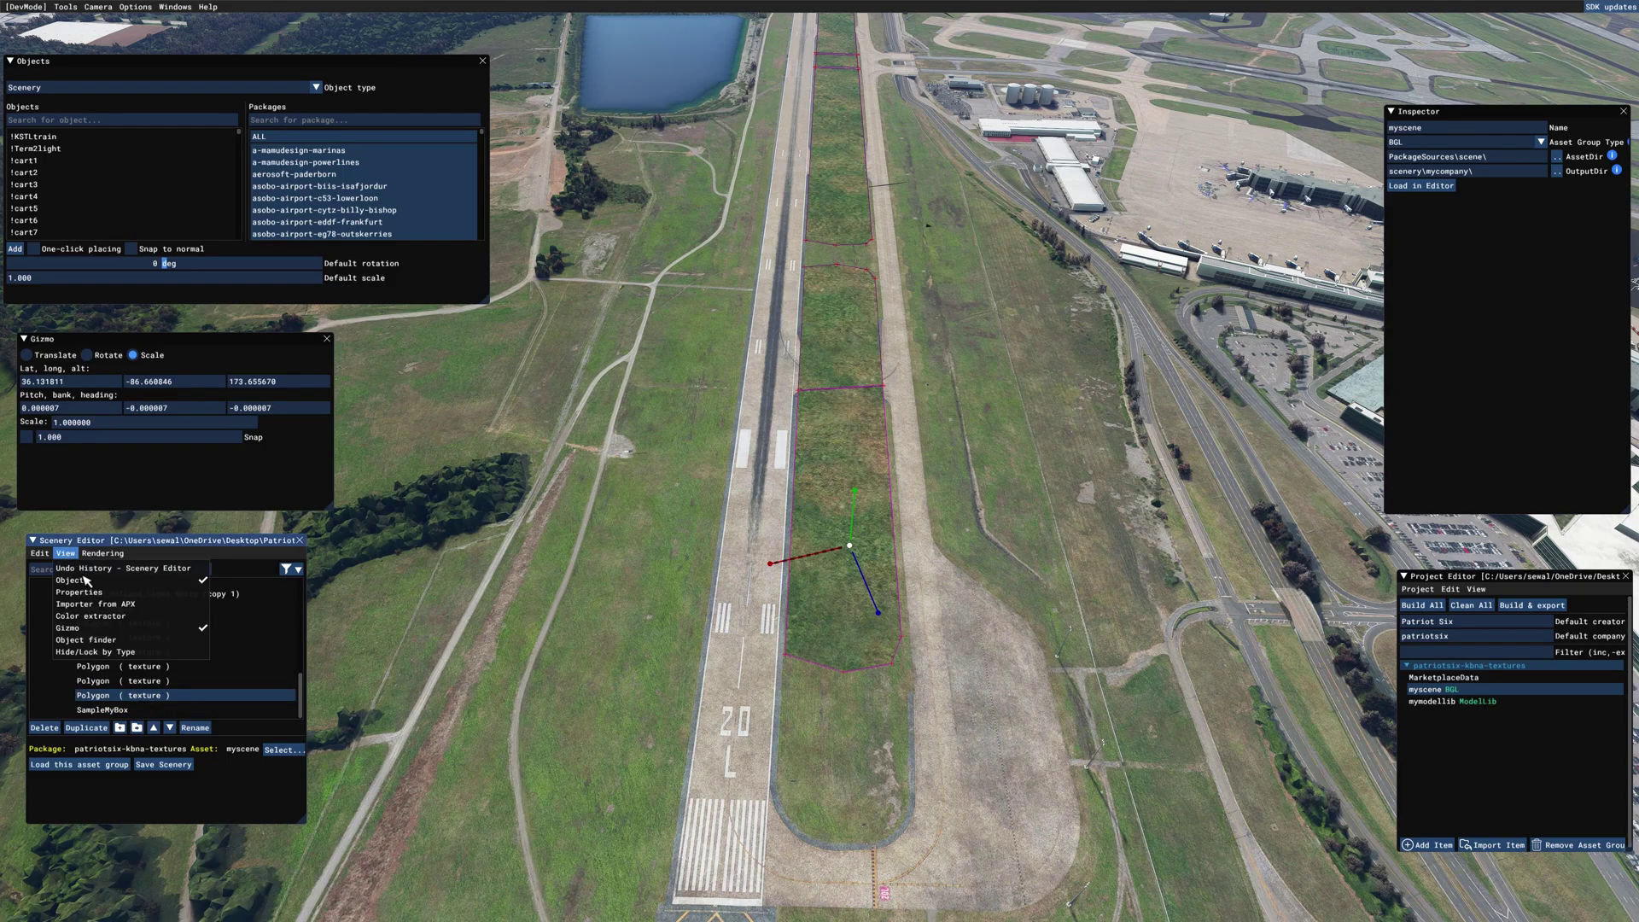
pyautogui.click(111, 594)
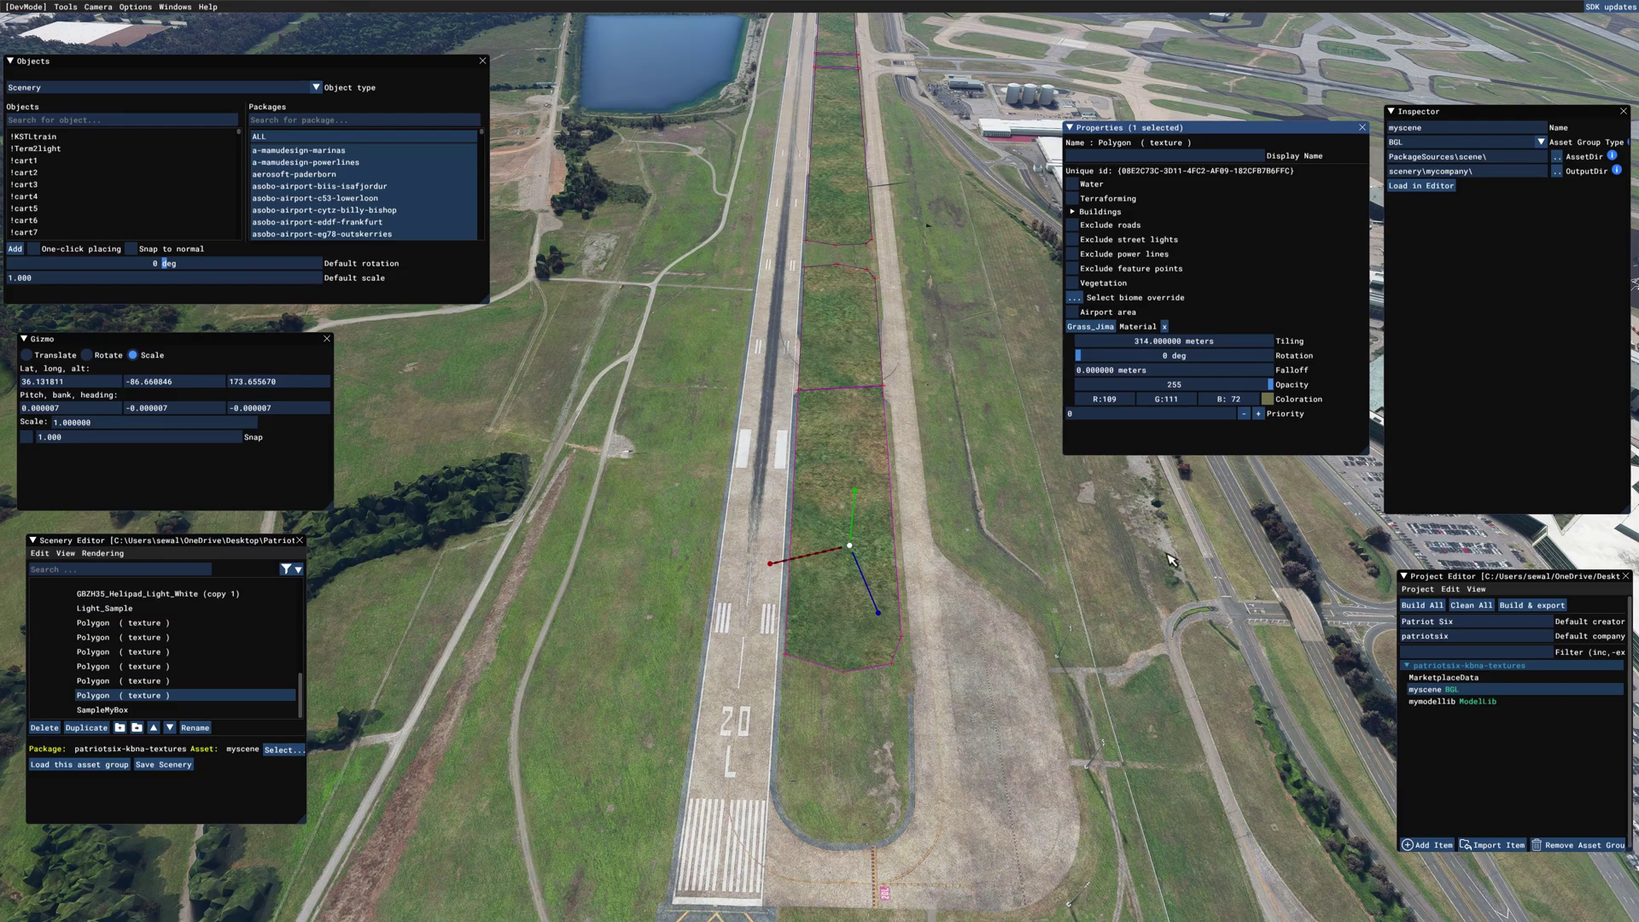
pyautogui.press('w')
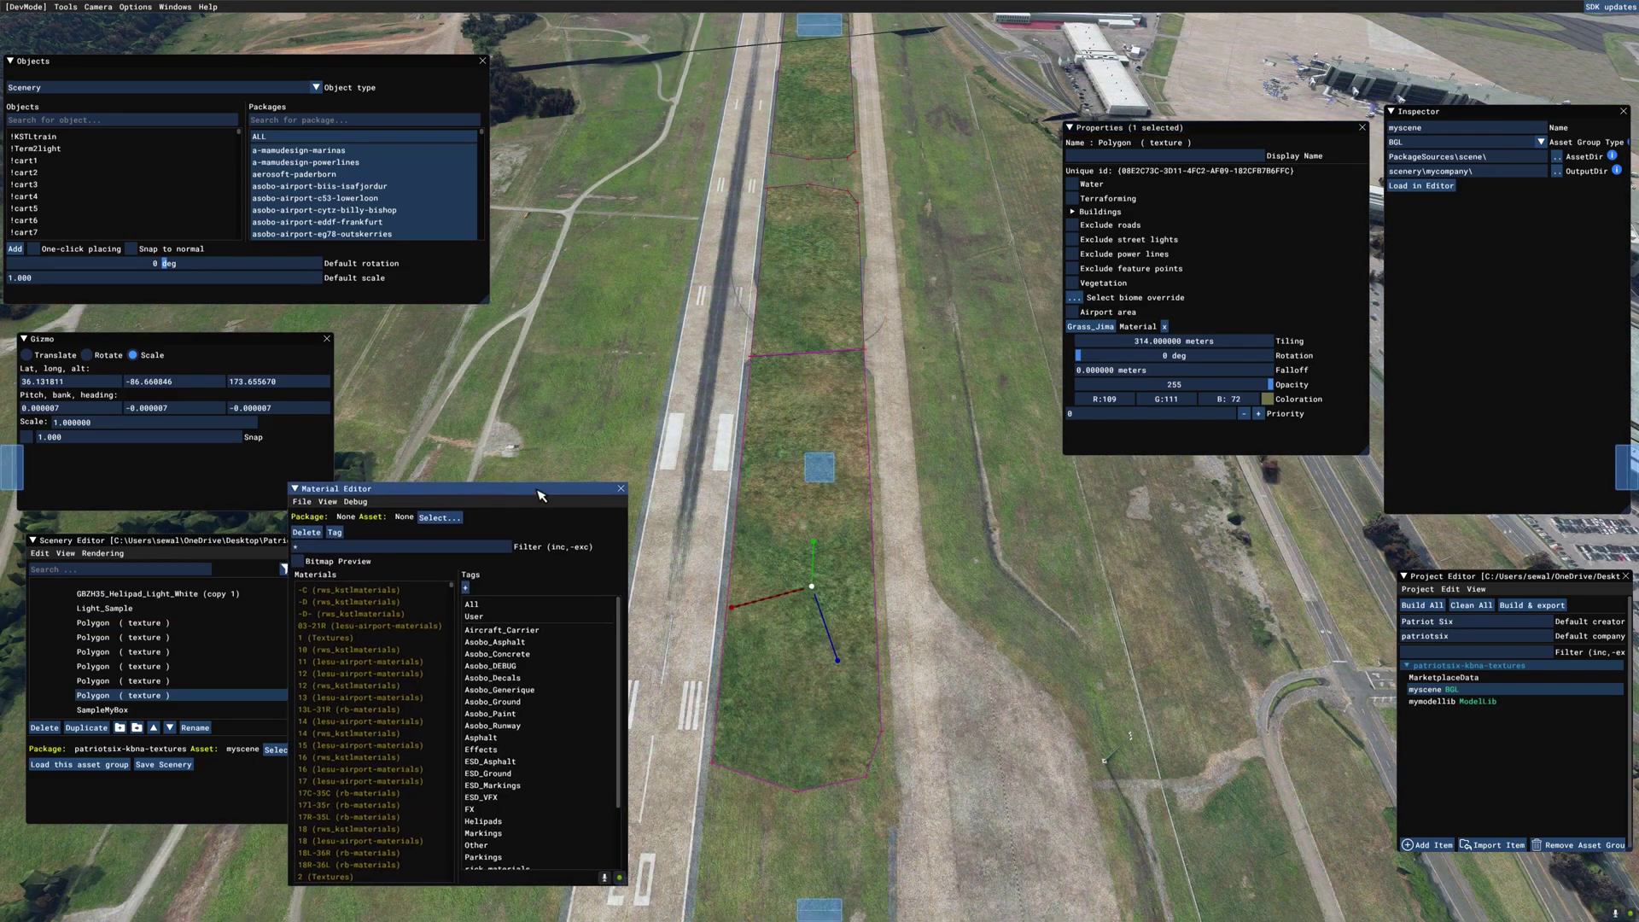
# Filter the Material Editor by the Asobo_Ground tag, pick out the Grass_Jima material, and close the editor.
pyautogui.moveTo(551, 490); pyautogui.dragTo(530, 488)
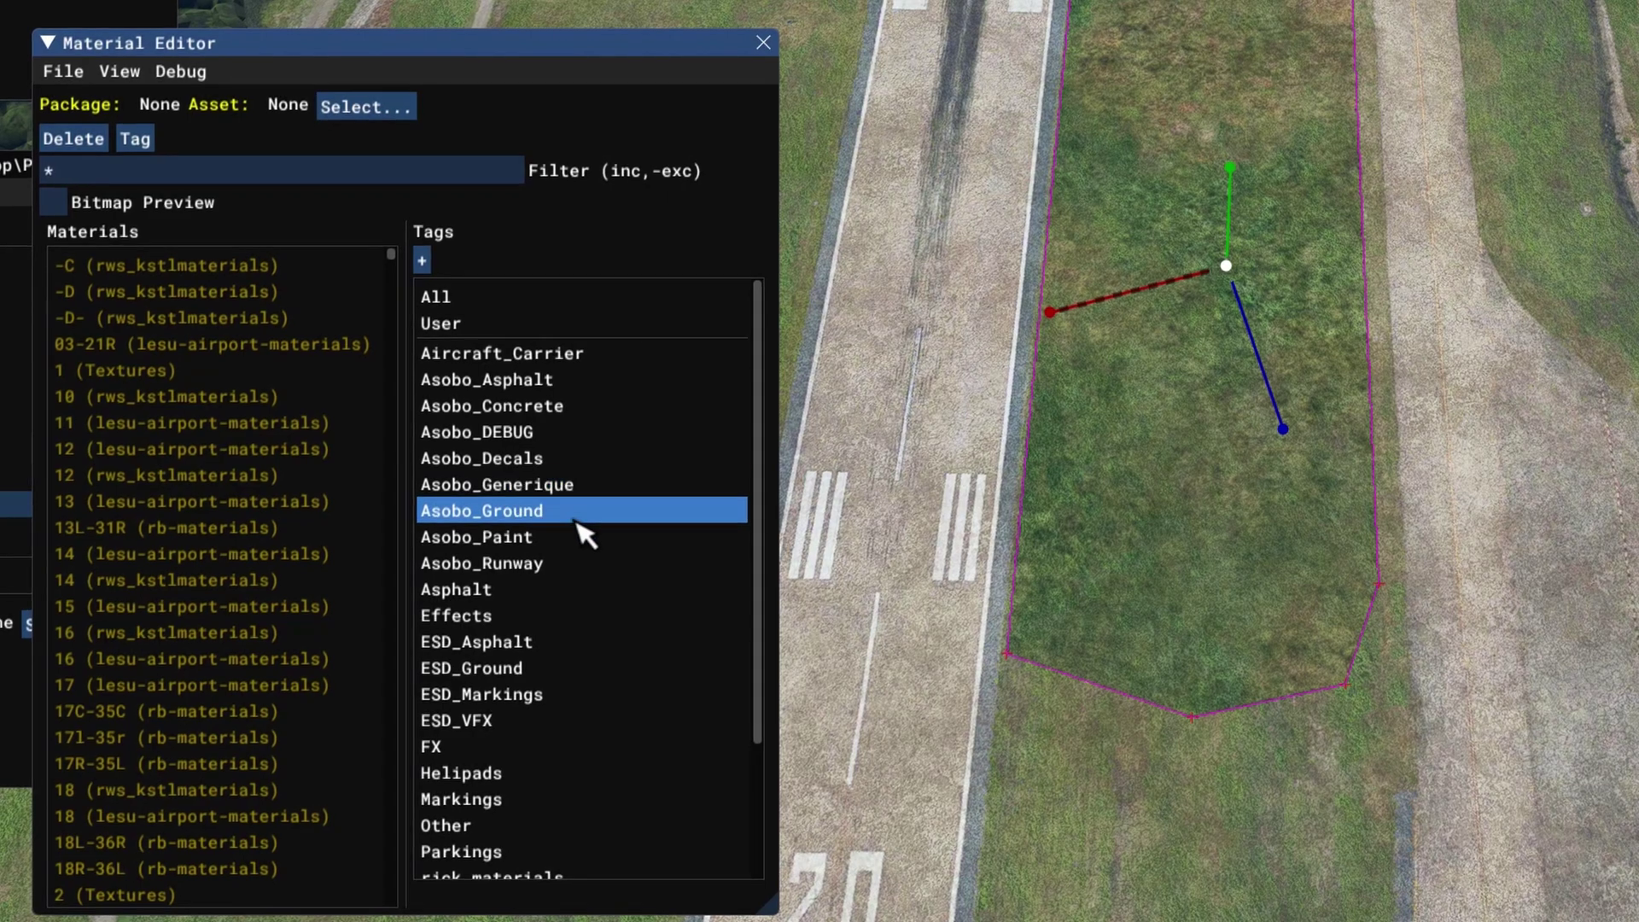
pyautogui.click(585, 534)
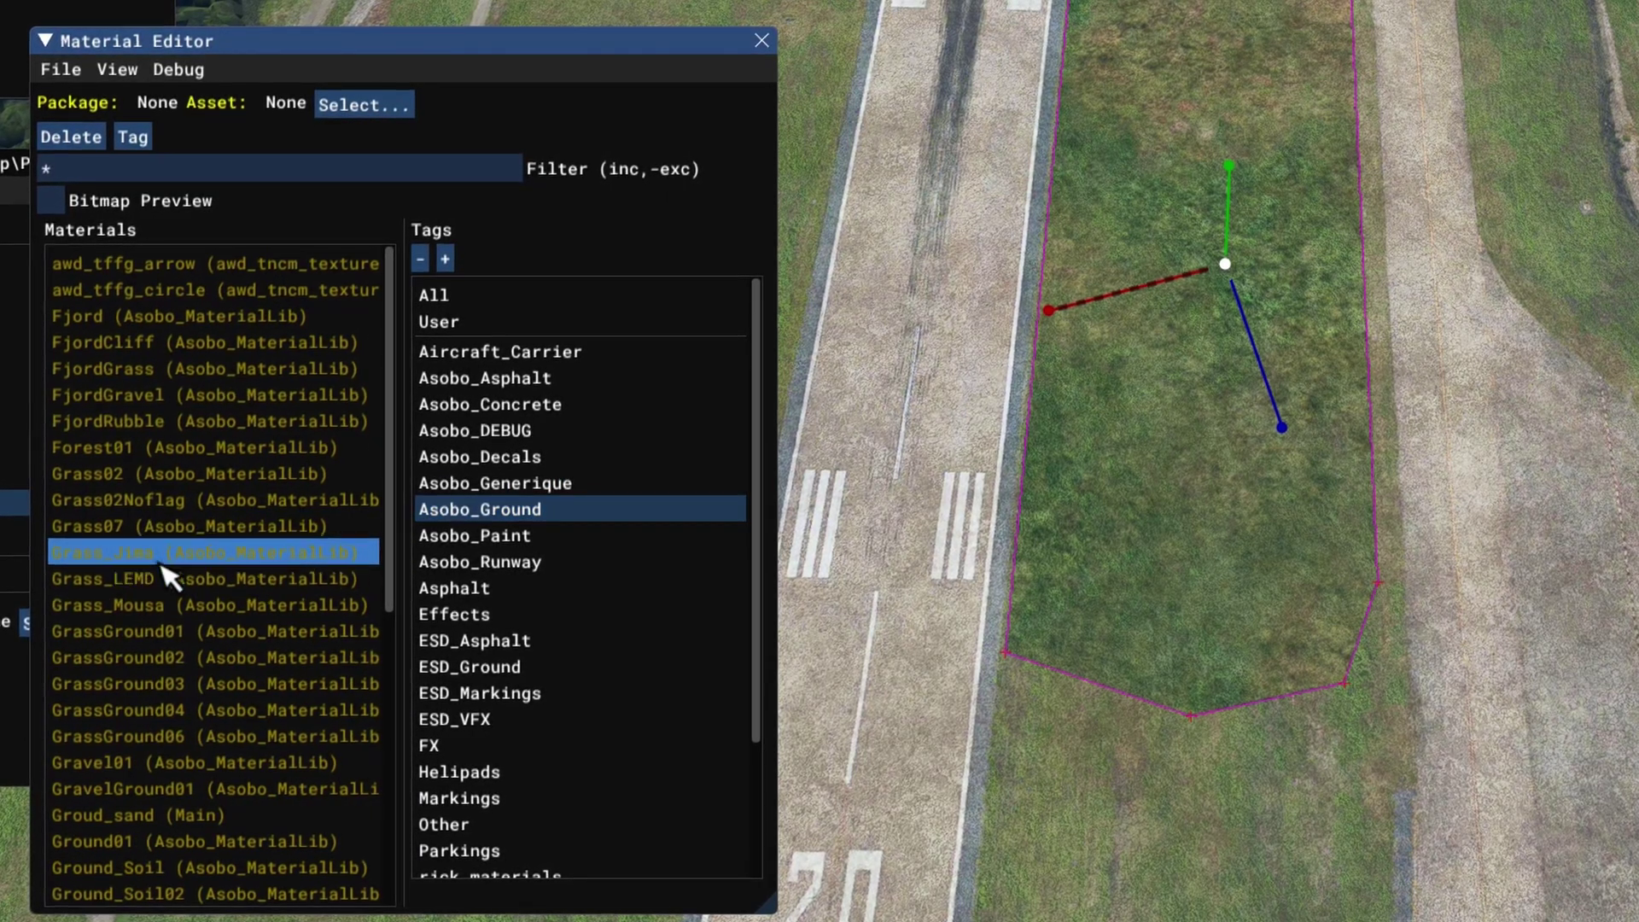
pyautogui.moveTo(64, 565); pyautogui.dragTo(374, 628)
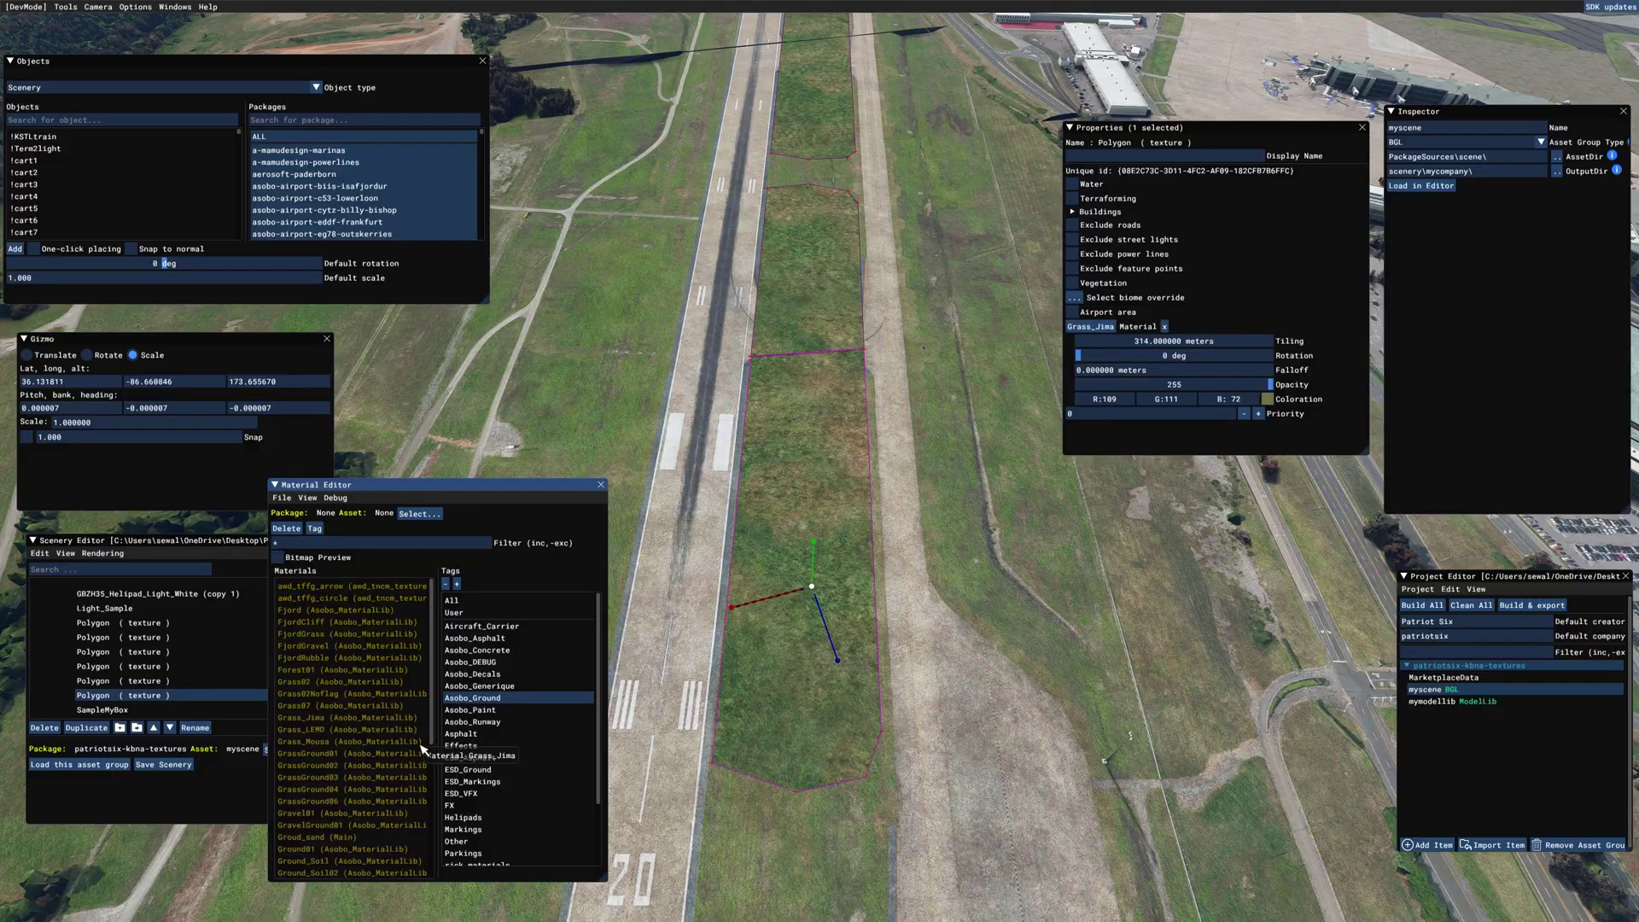
pyautogui.moveTo(423, 749); pyautogui.dragTo(591, 574)
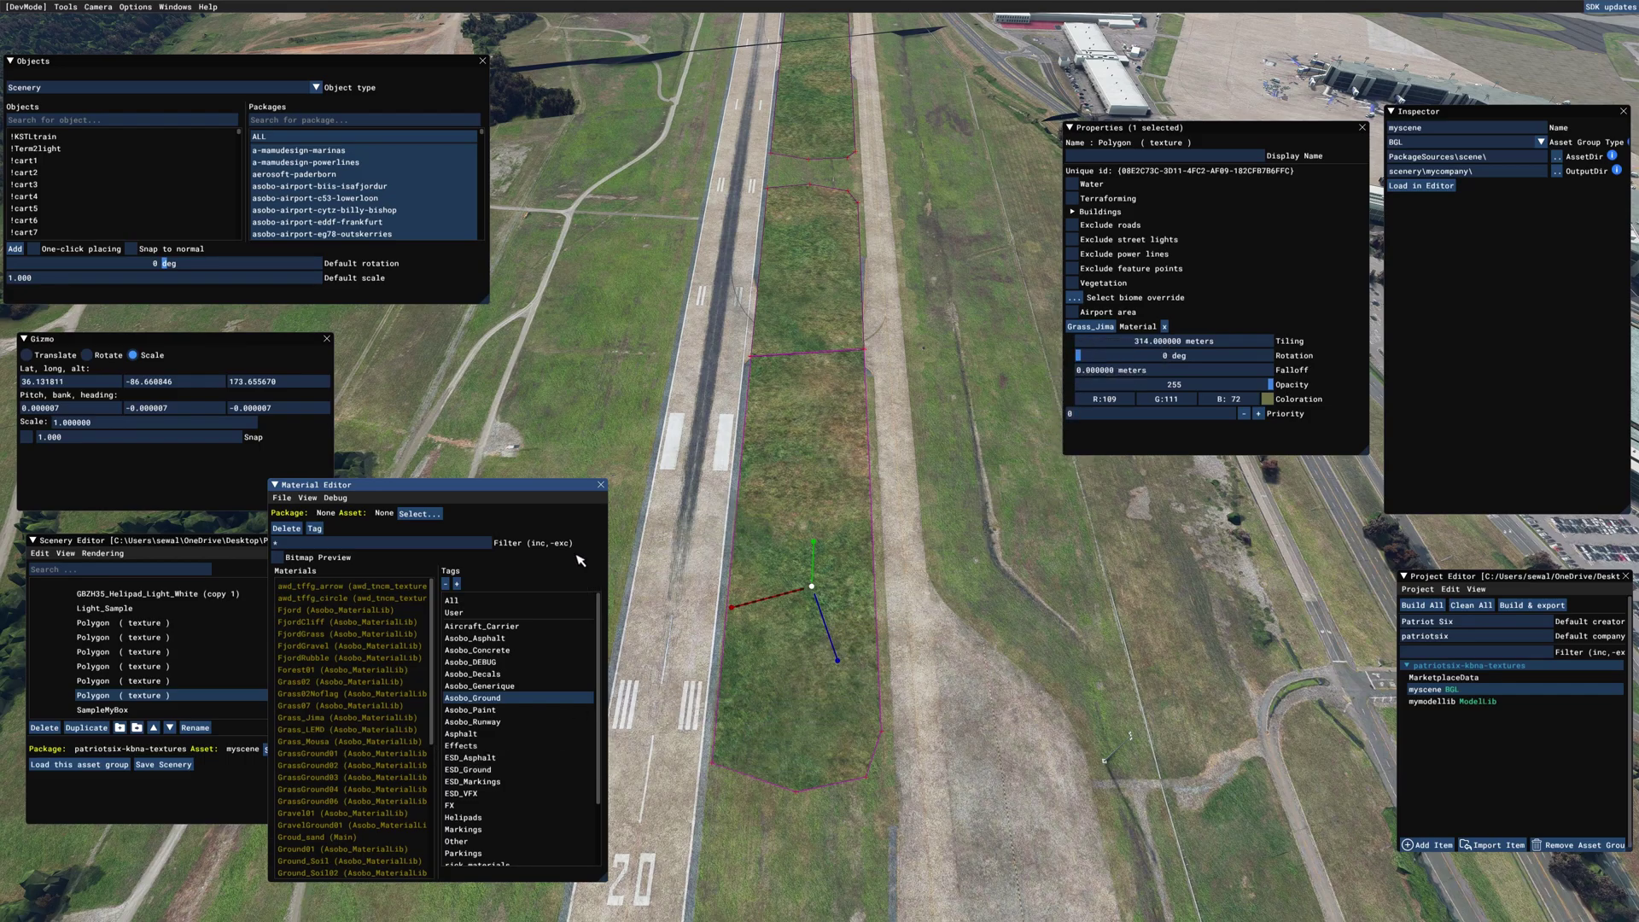
pyautogui.click(601, 485)
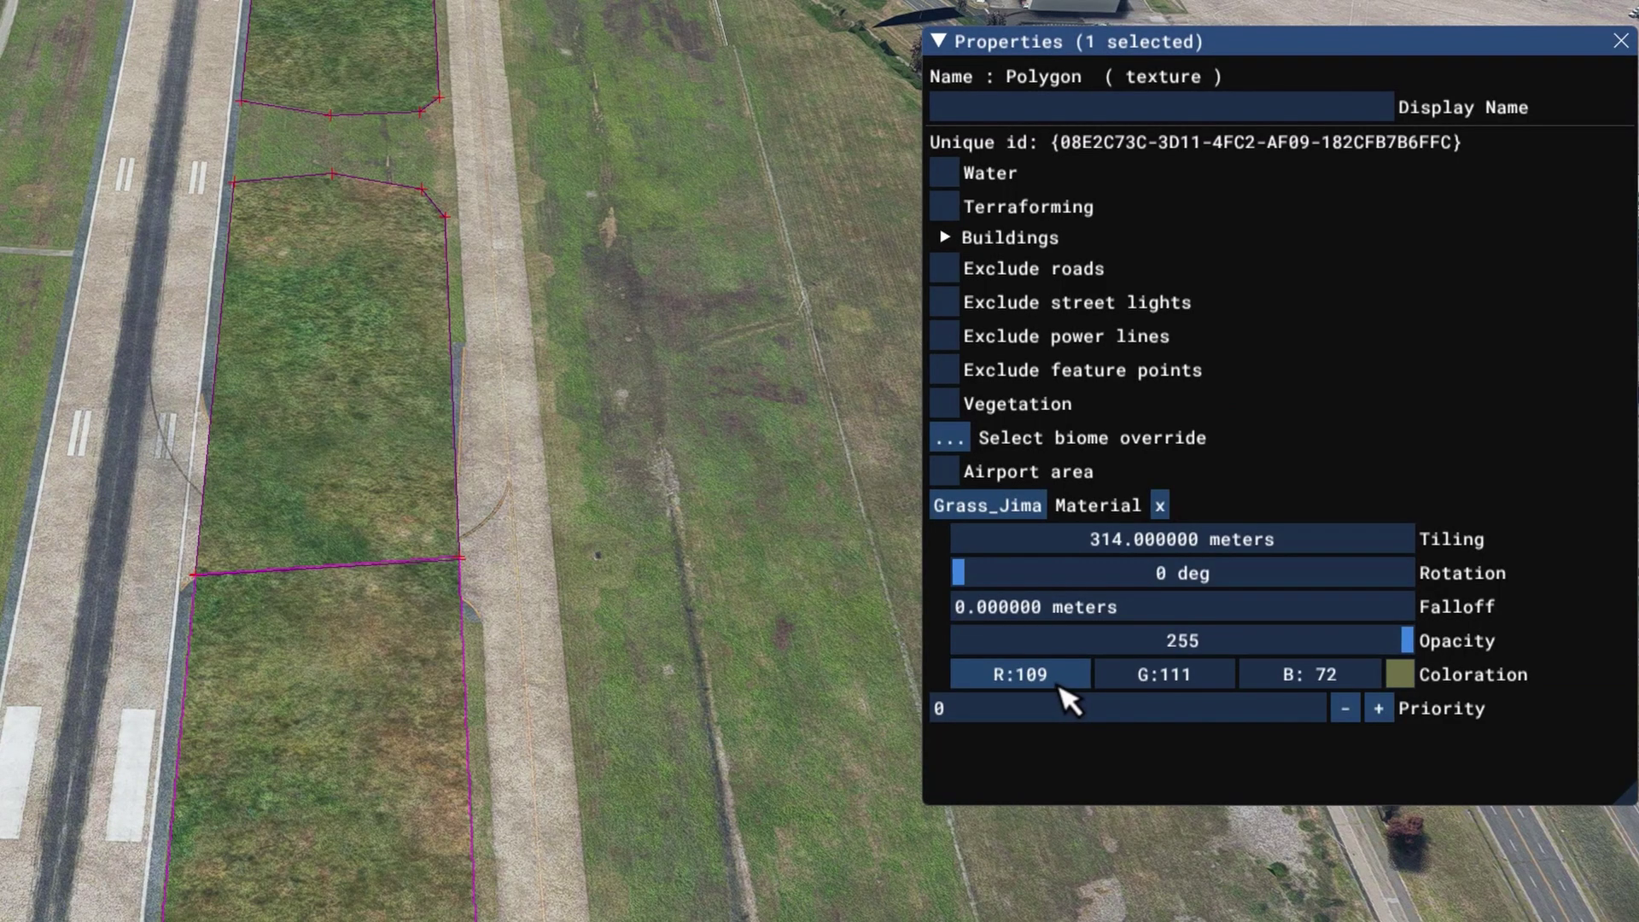
# Set the grass polygon's coloration to R 0, G 0, B 0 and its tiling to 0.01 meters.
pyautogui.moveTo(1061, 688); pyautogui.dragTo(837, 721)
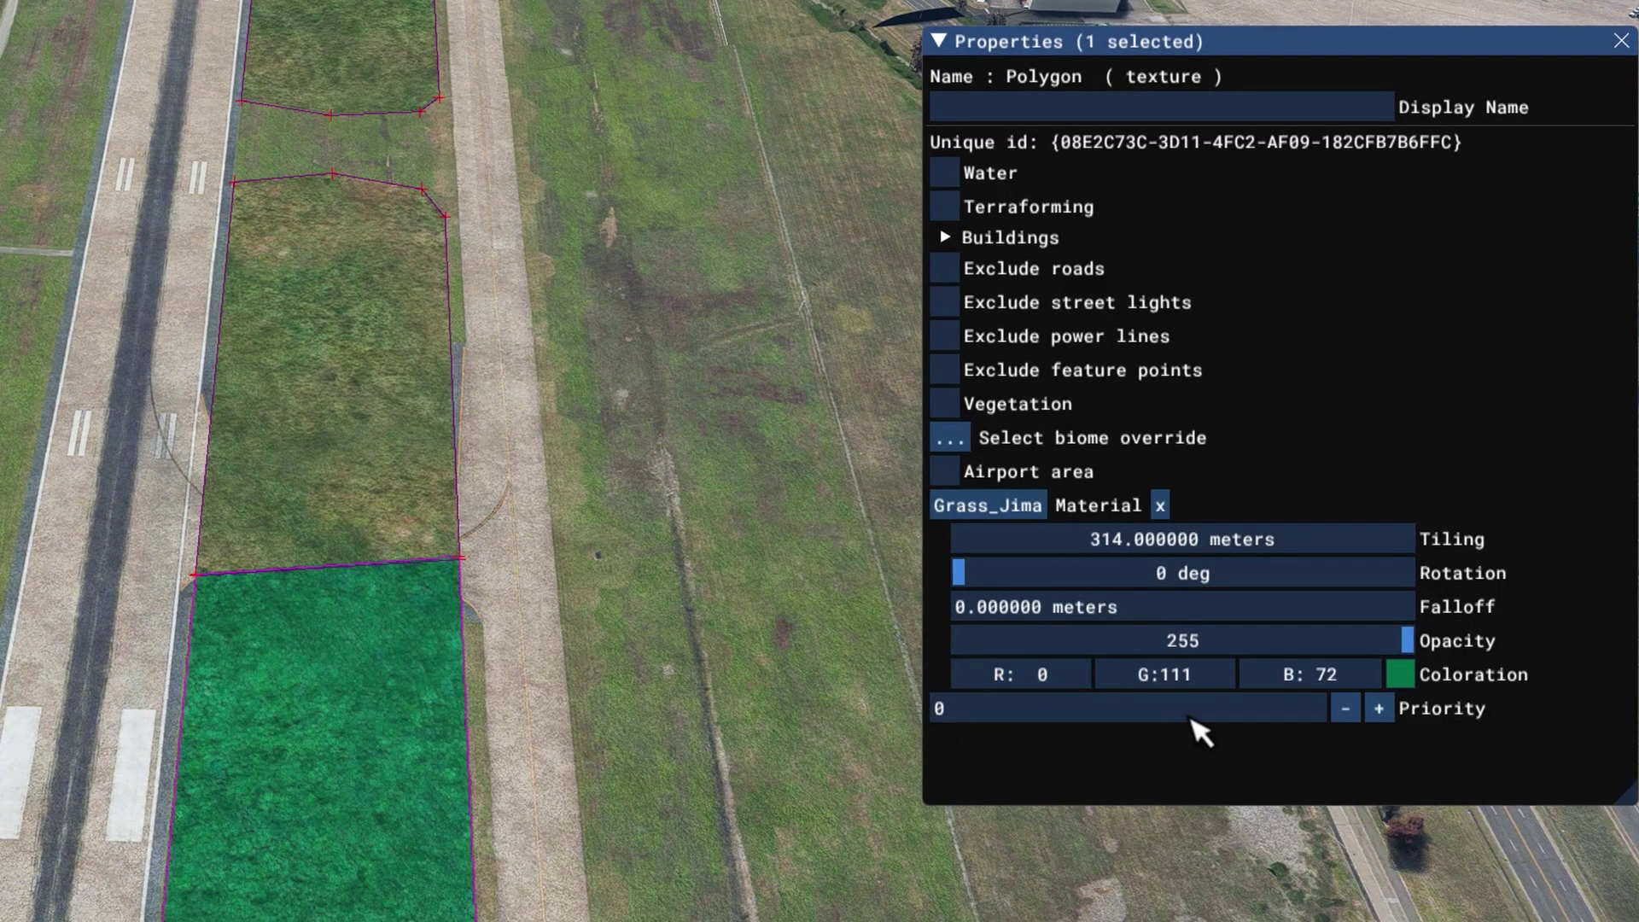
pyautogui.moveTo(1098, 684); pyautogui.dragTo(1054, 740)
pyautogui.moveTo(1347, 673); pyautogui.dragTo(988, 721)
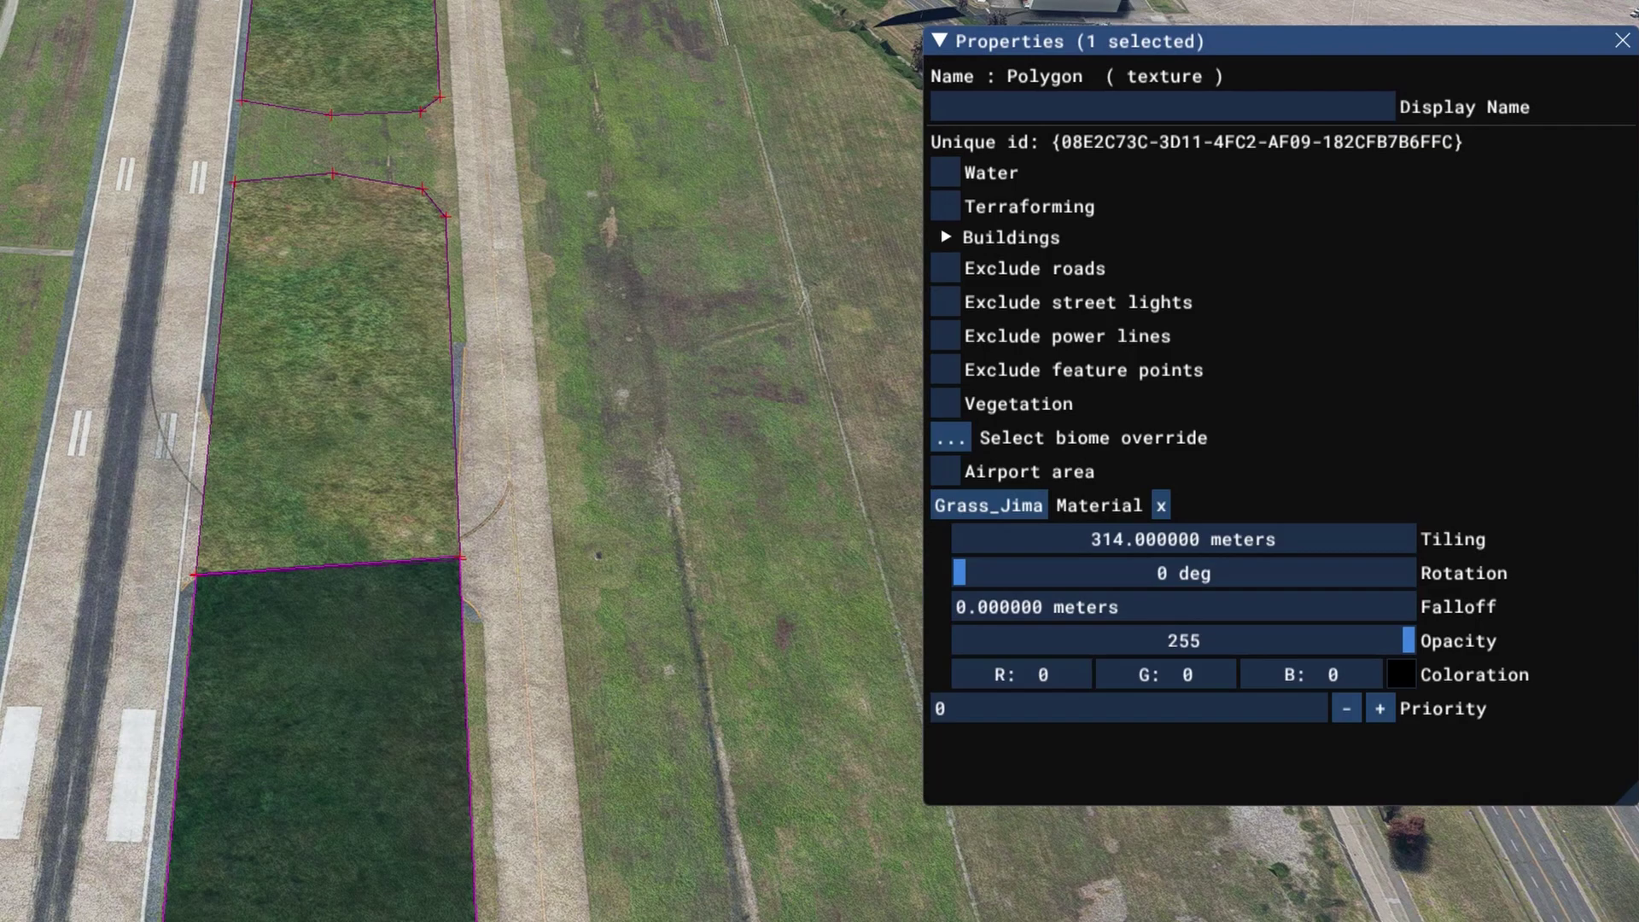
pyautogui.moveTo(1291, 551); pyautogui.dragTo(502, 555)
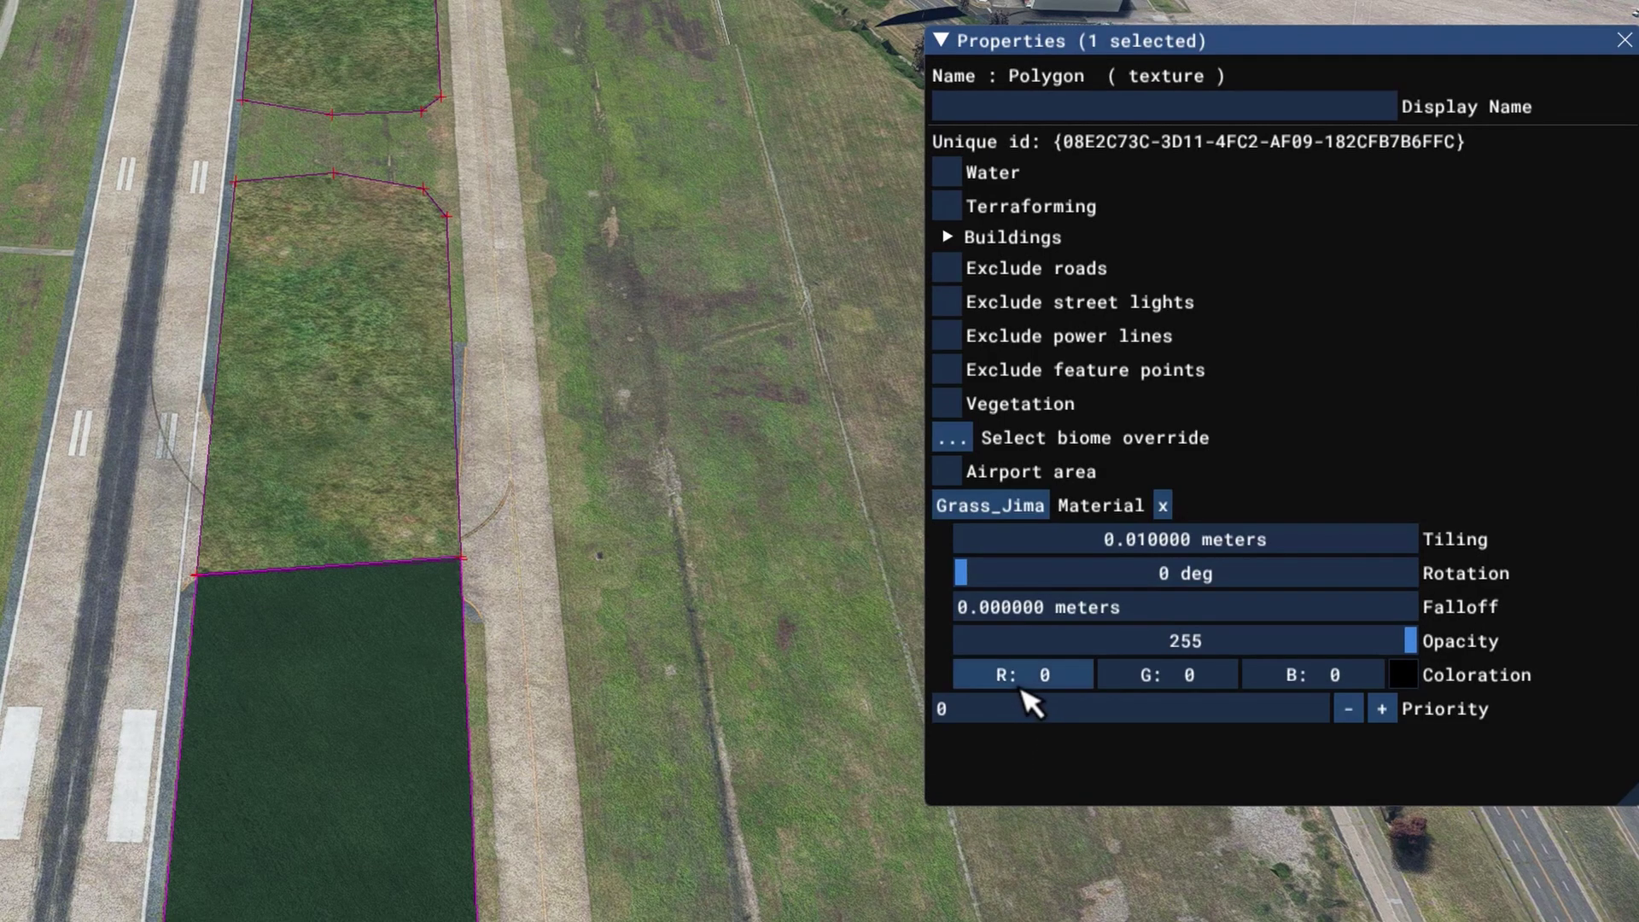
# Set the grass polygon's coloration to R 109, G 113, B 72 and its tiling to 312.01 meters.
pyautogui.moveTo(1028, 675); pyautogui.dragTo(1380, 686)
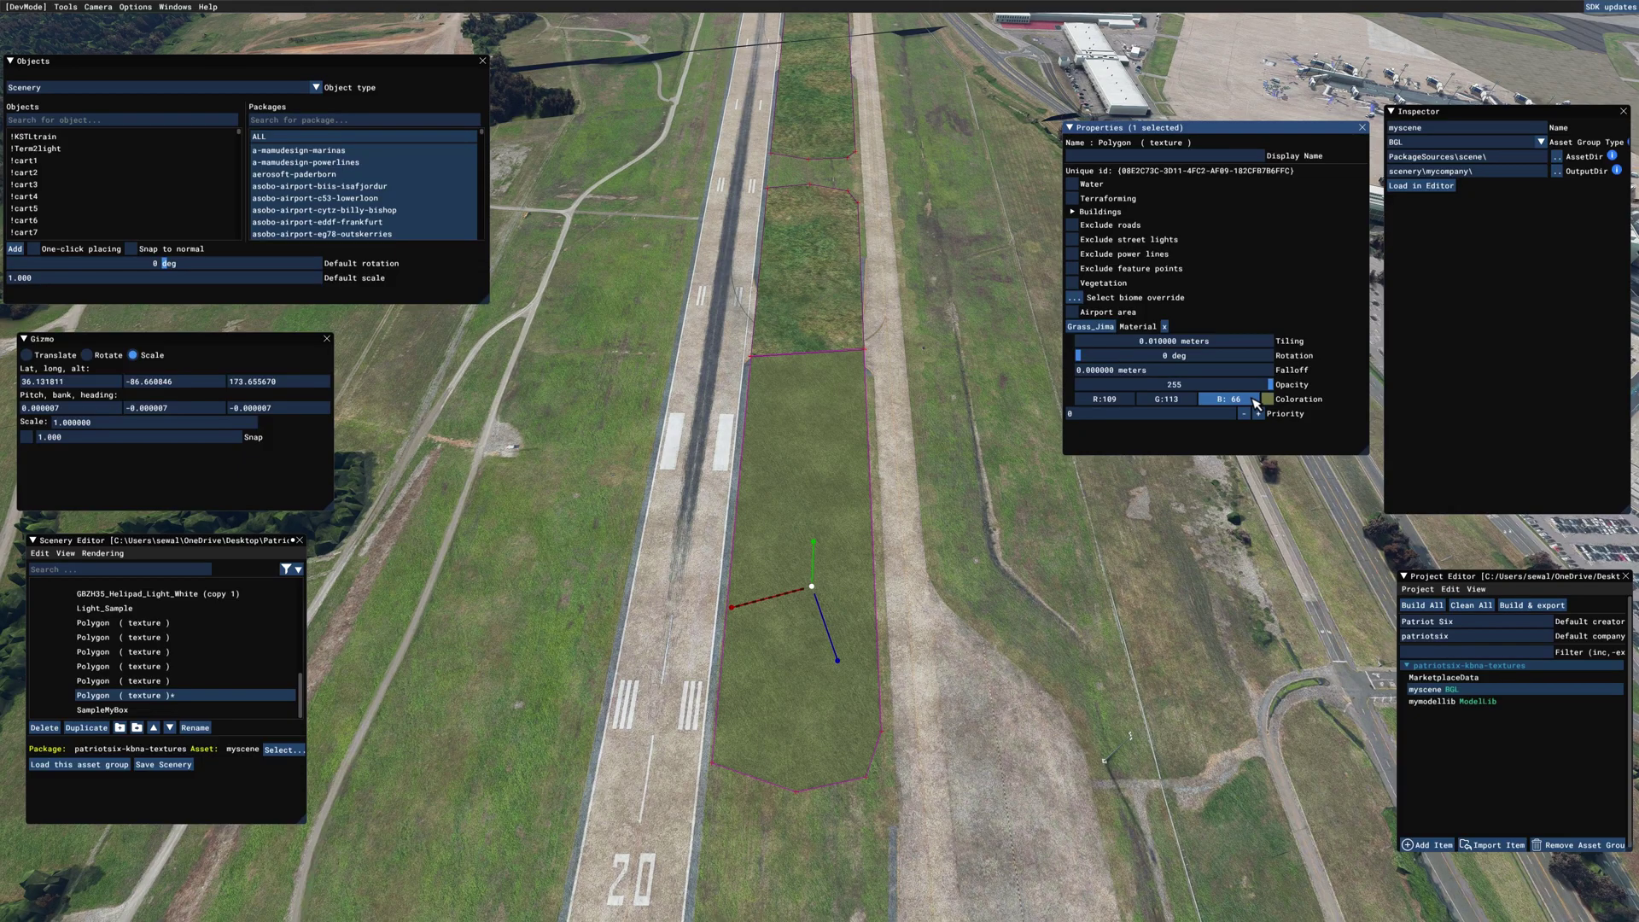
pyautogui.moveTo(1258, 403); pyautogui.dragTo(1260, 403)
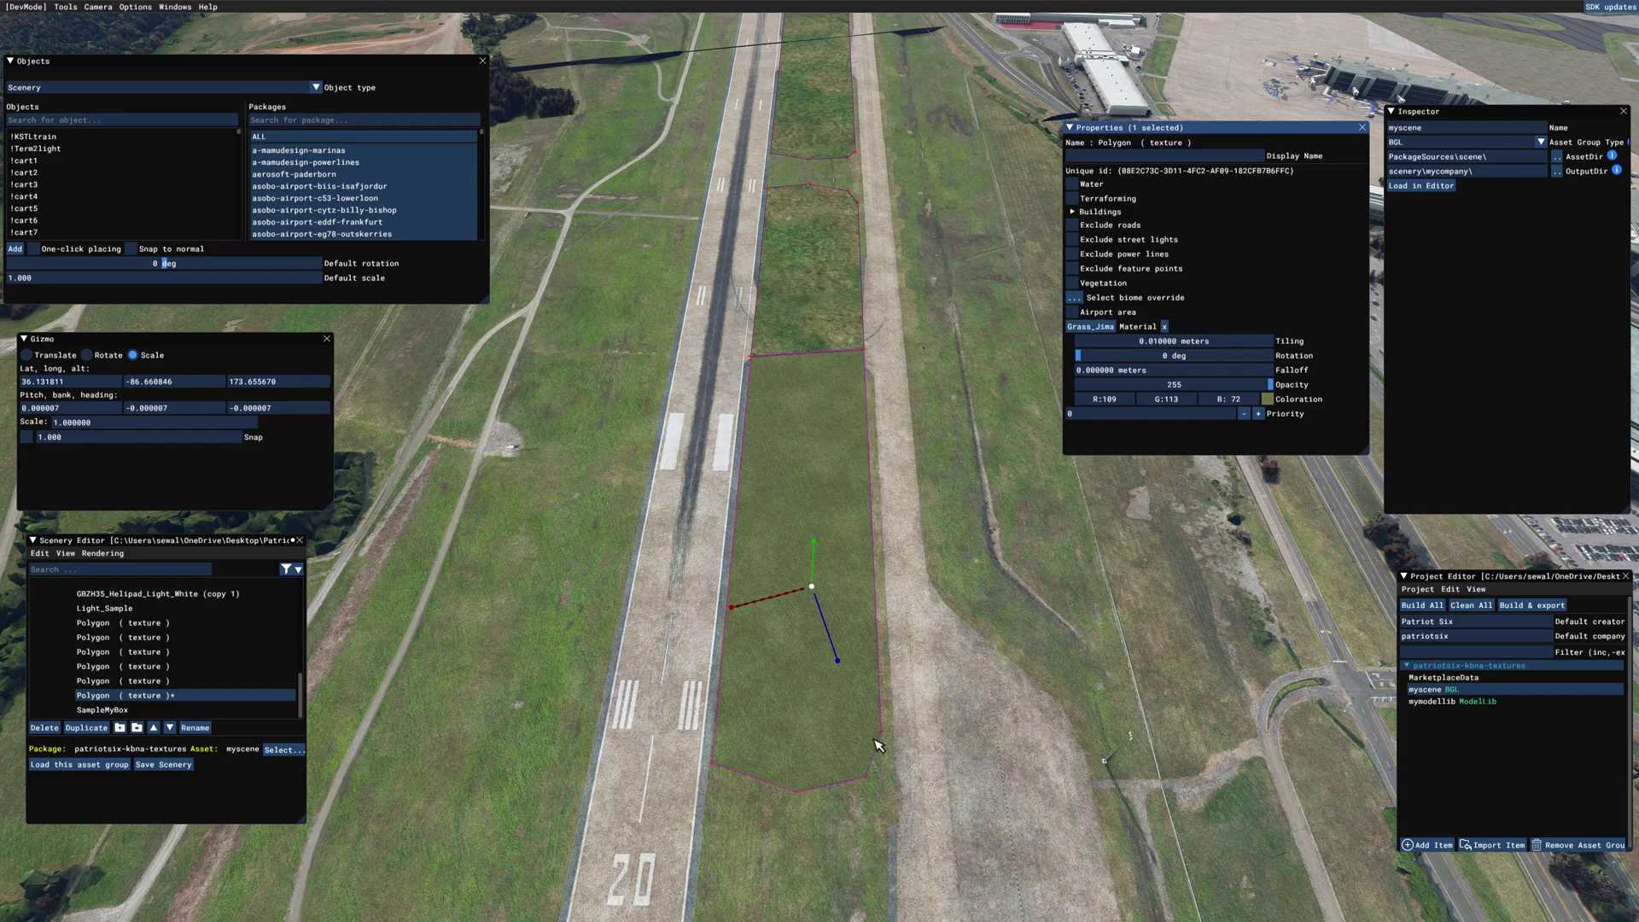
pyautogui.moveTo(990, 685)
pyautogui.mouseDown(button='middle')
pyautogui.moveTo(988, 639)
pyautogui.moveTo(993, 674)
pyautogui.mouseUp(button='middle')
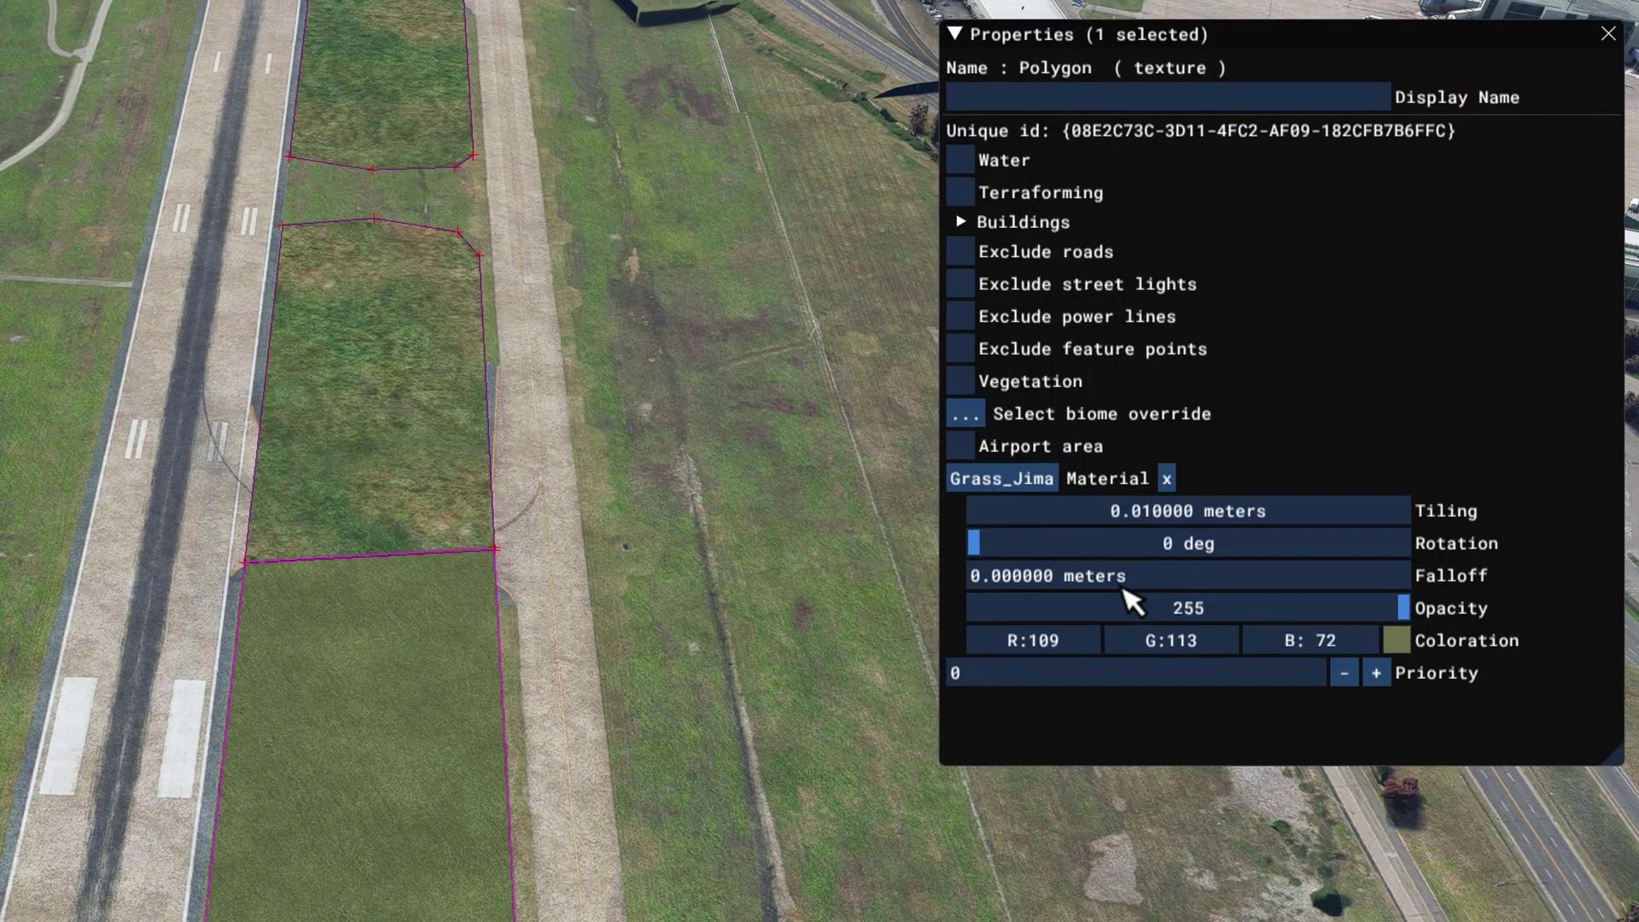
pyautogui.moveTo(1138, 509); pyautogui.dragTo(1438, 500)
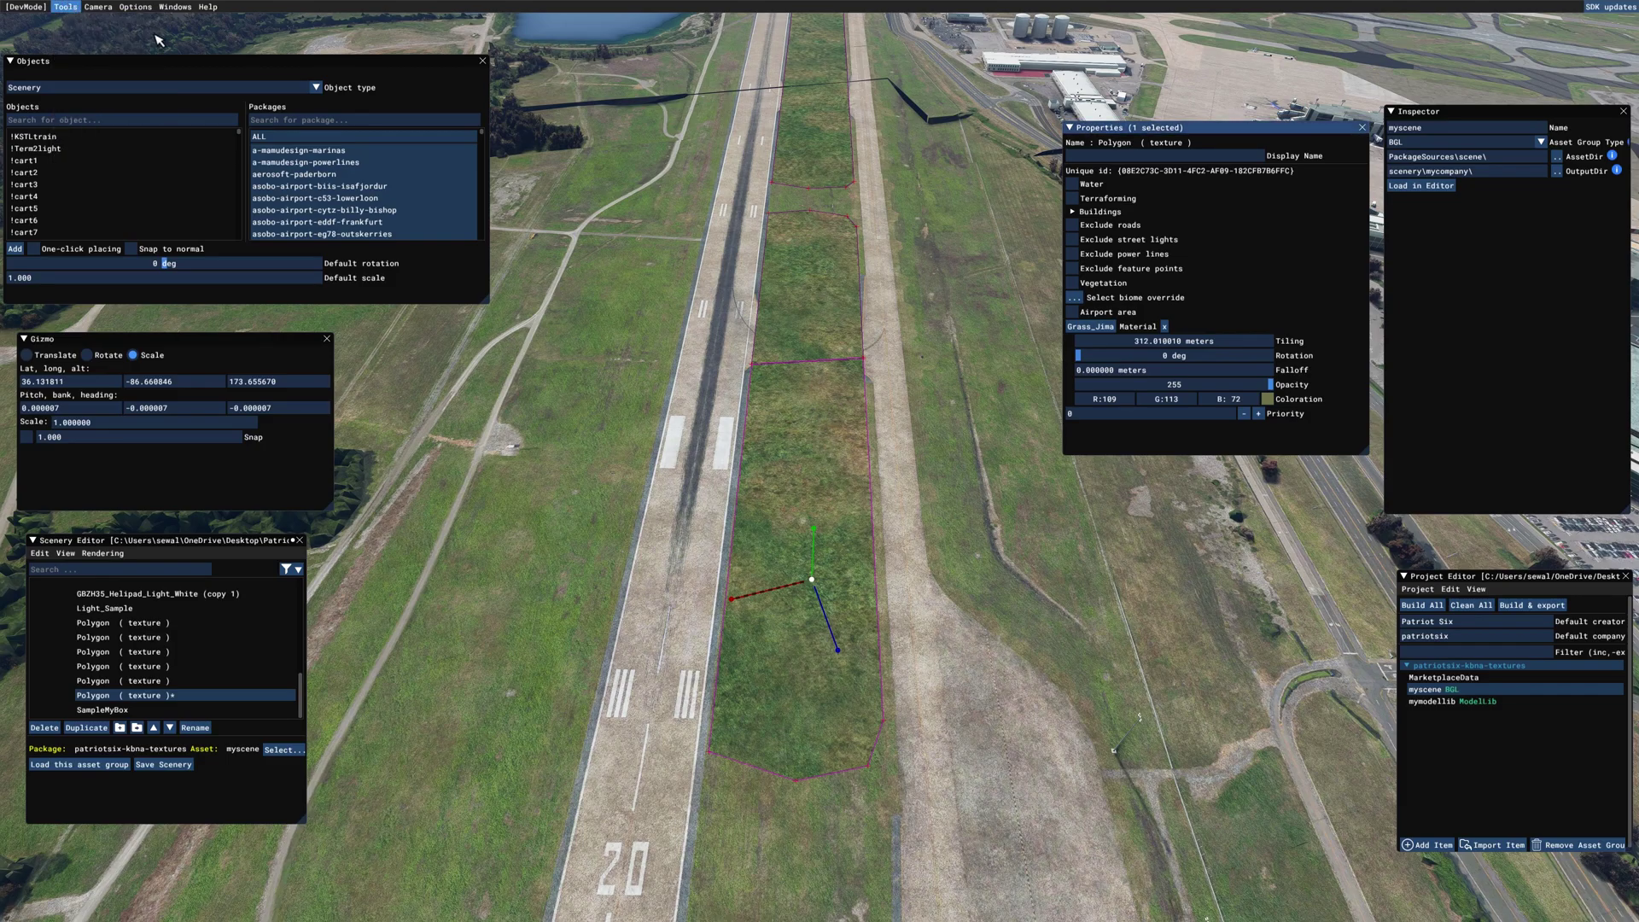
# Close the scenery editing windows to leave the view of the runway area clear.
pyautogui.click(71, 13)
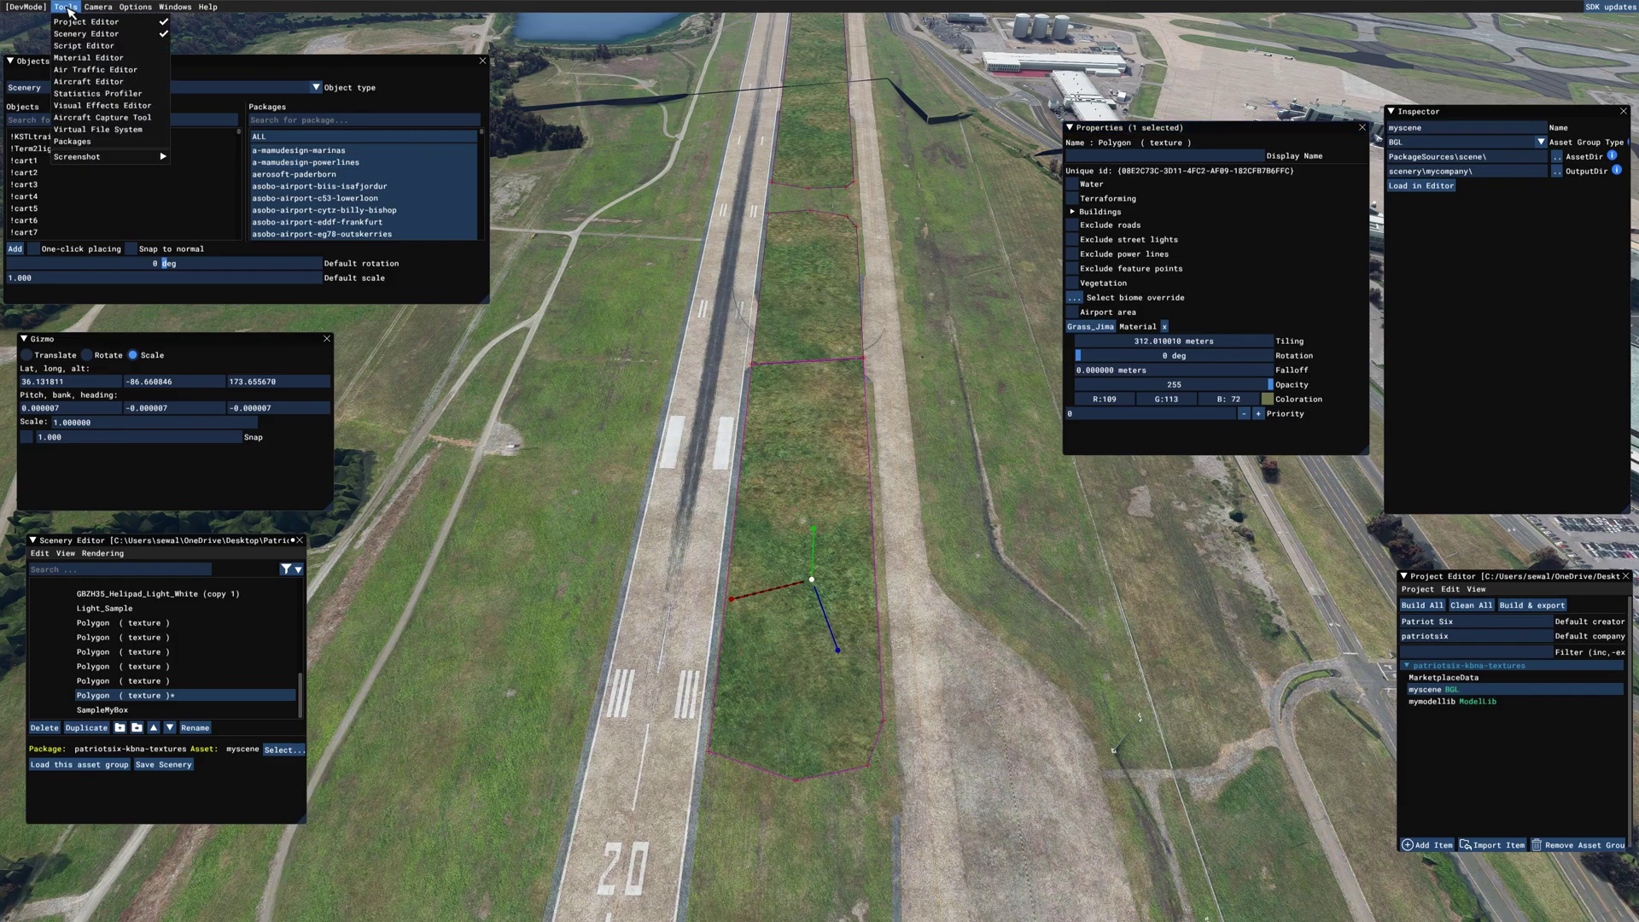
pyautogui.click(79, 30)
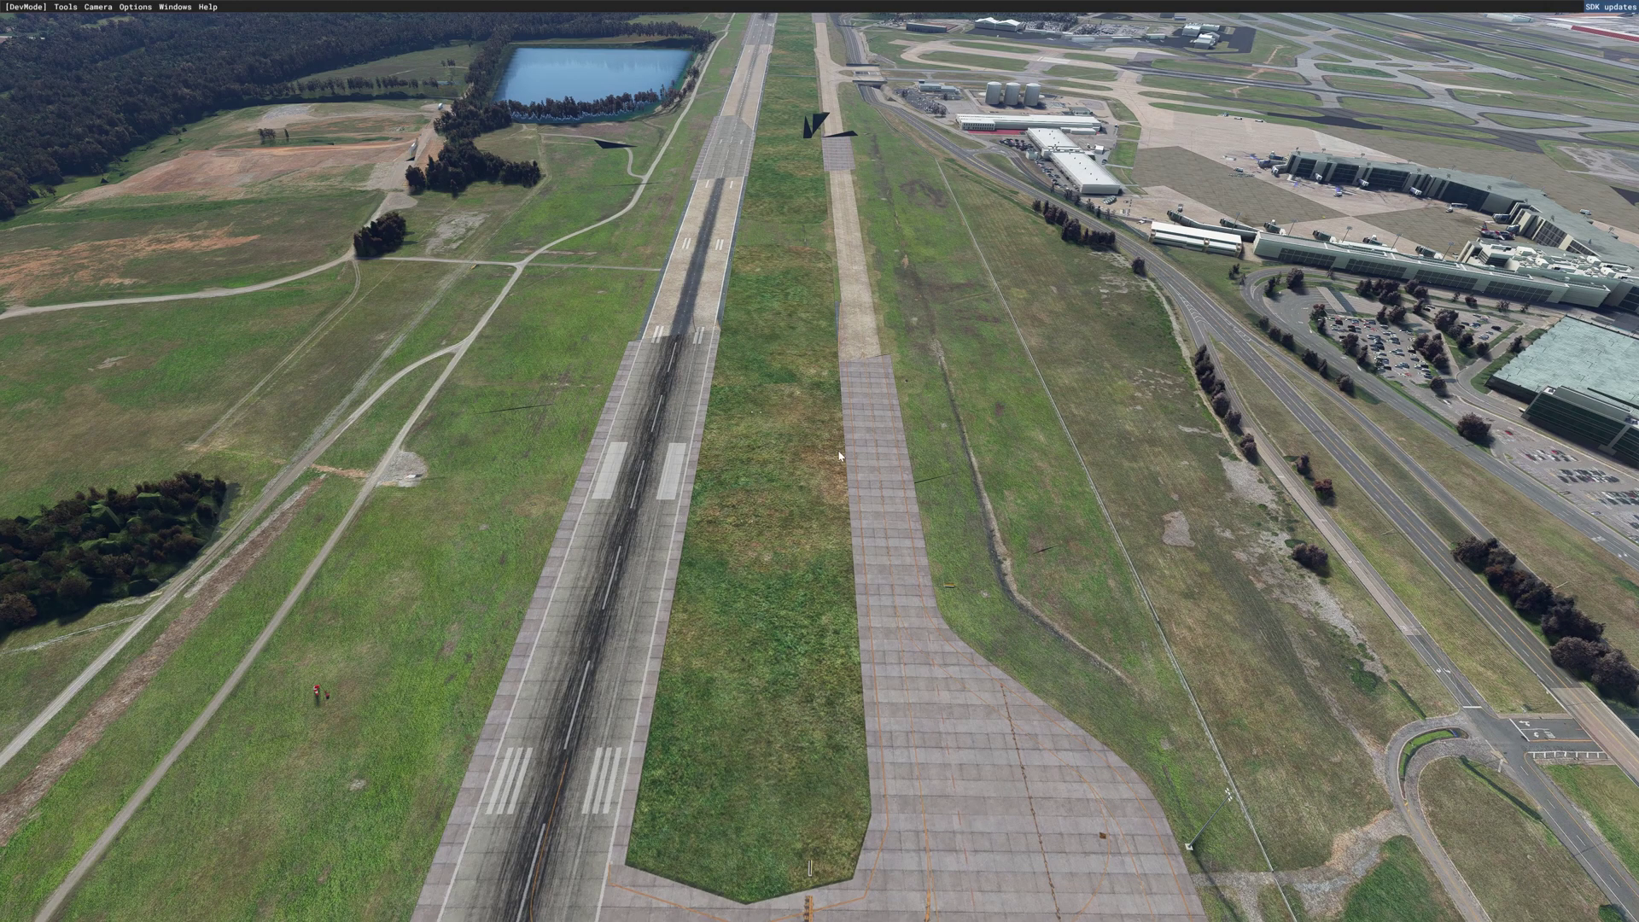
pyautogui.click(175, 7)
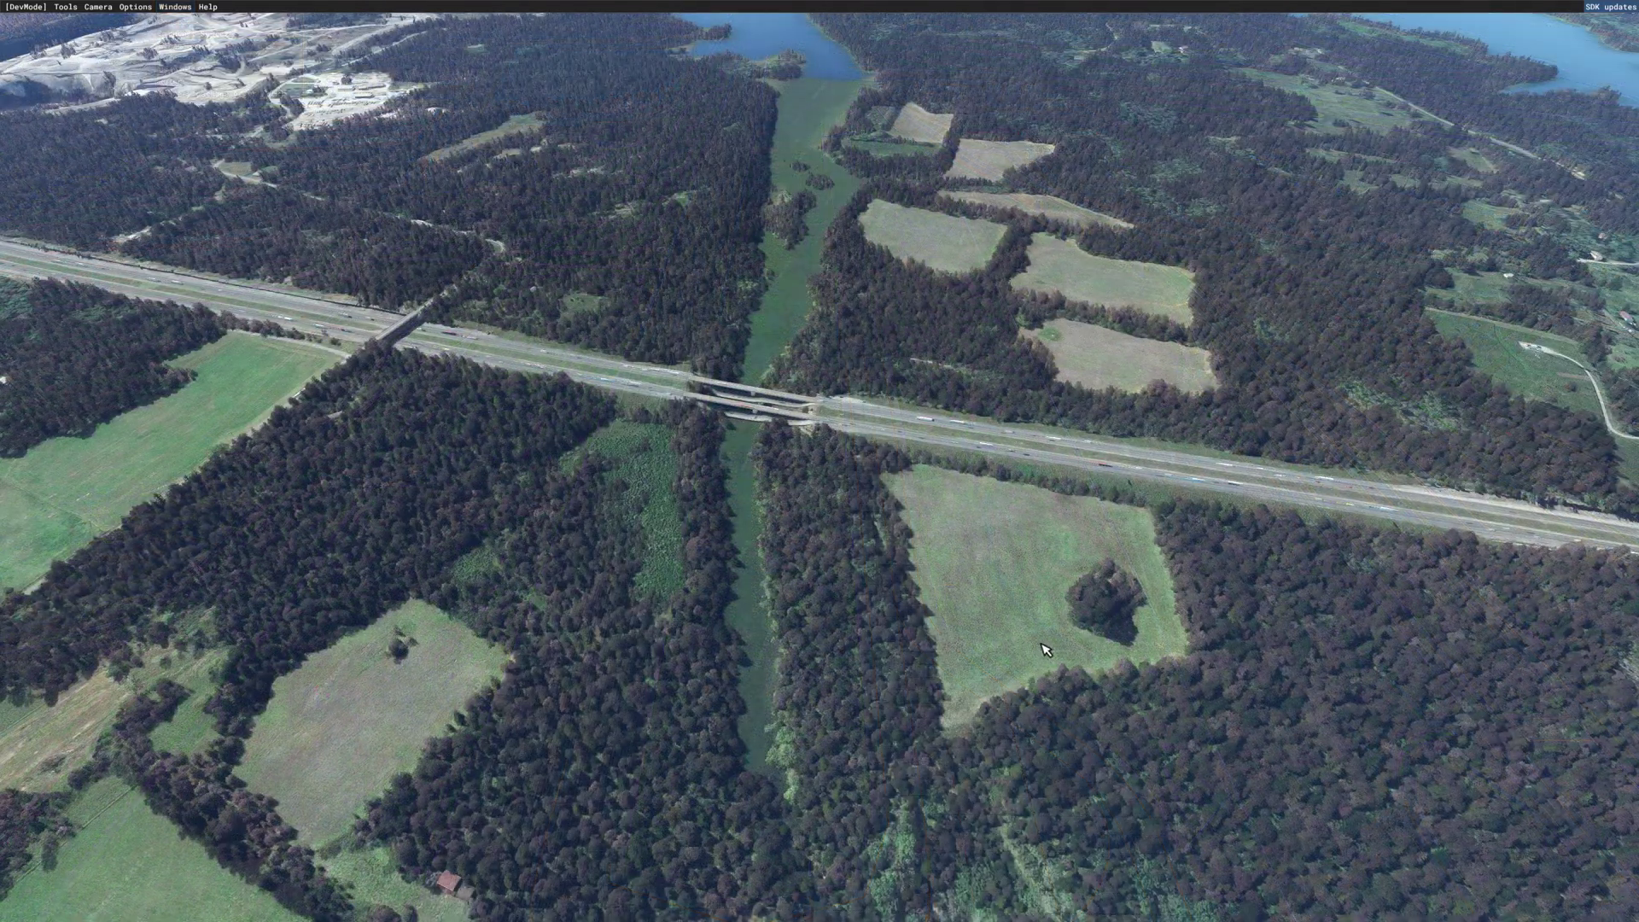
# Fly the camera to the wooded river inlet beside the lake and open the Project Editor with its scenery windows.
pyautogui.moveTo(1043, 645); pyautogui.dragTo(782, 692, button='right')
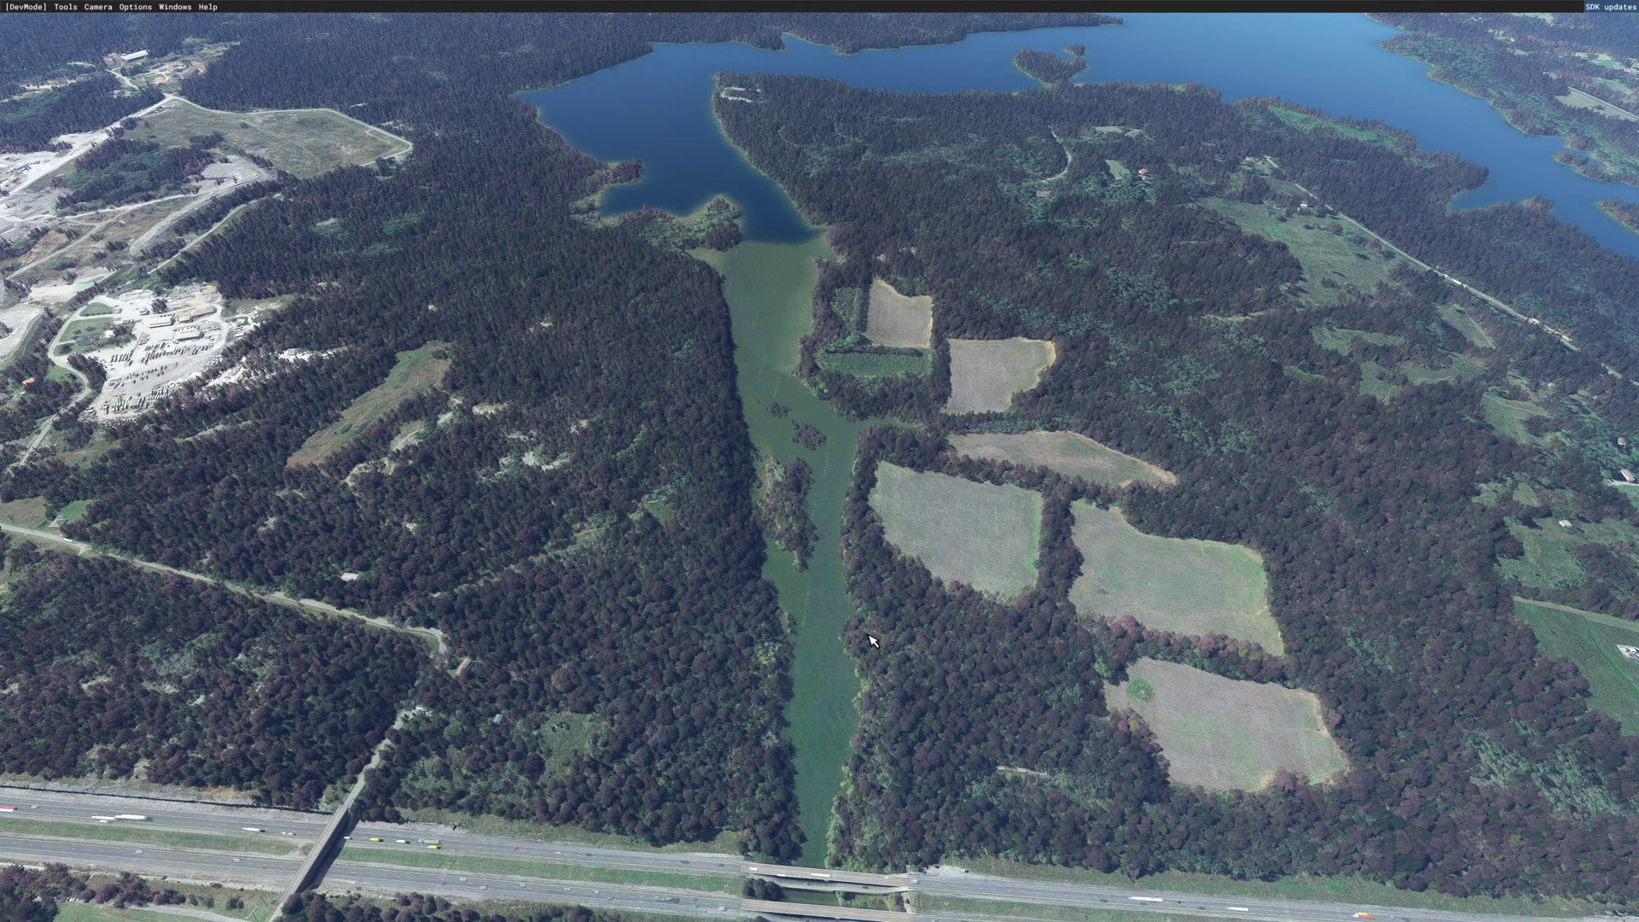
pyautogui.scroll(5, 940, 657)
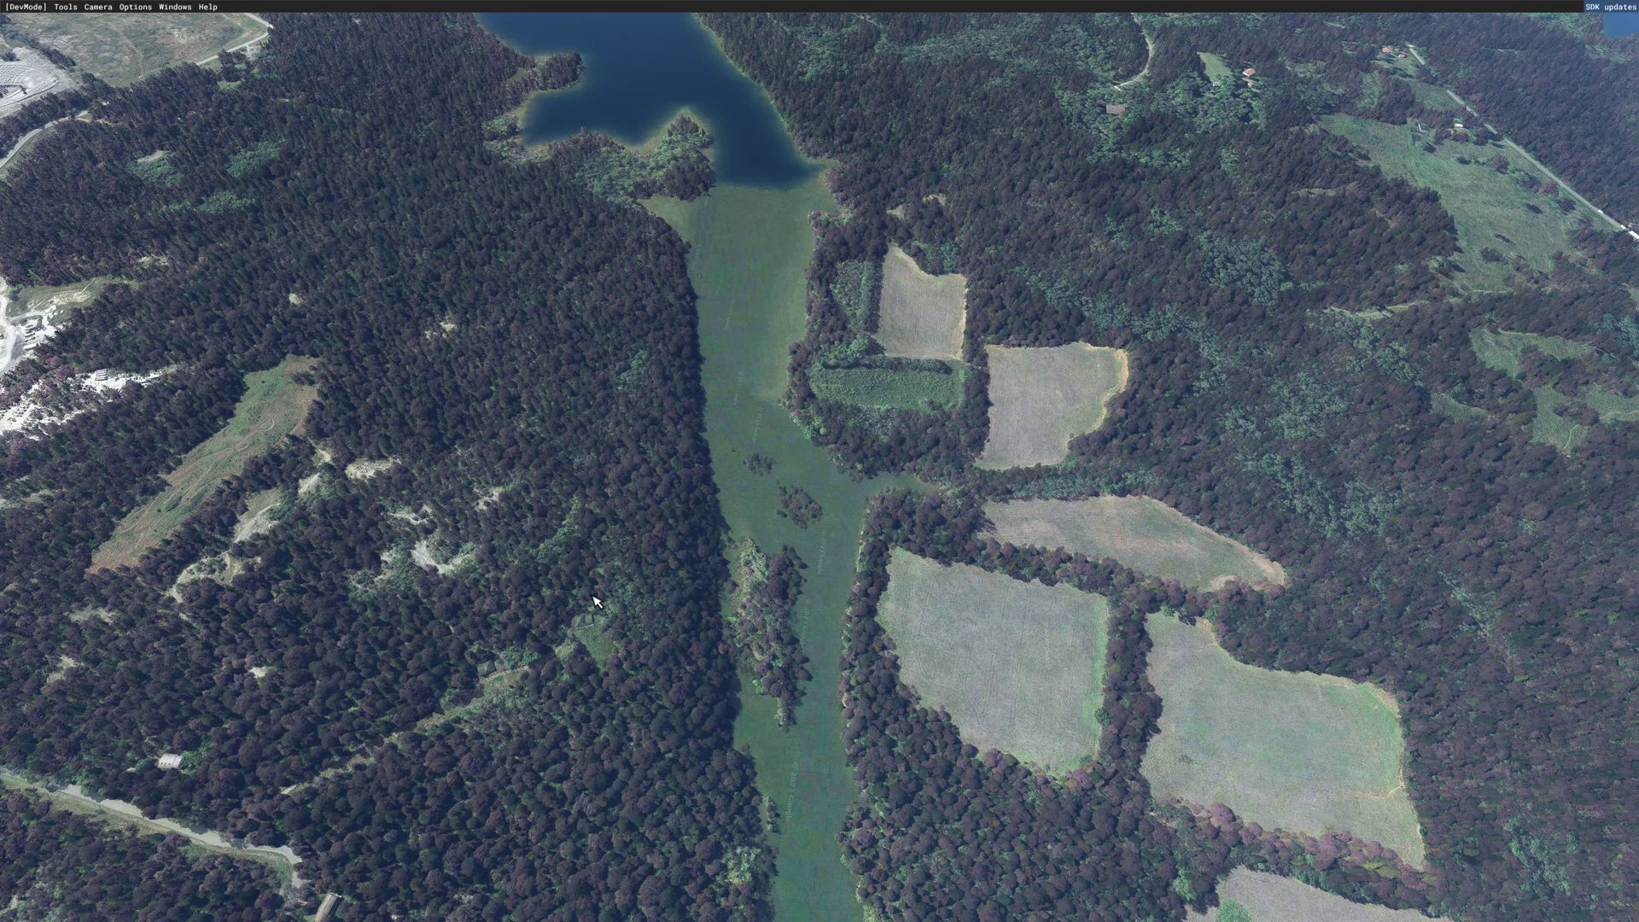
pyautogui.click(65, 8)
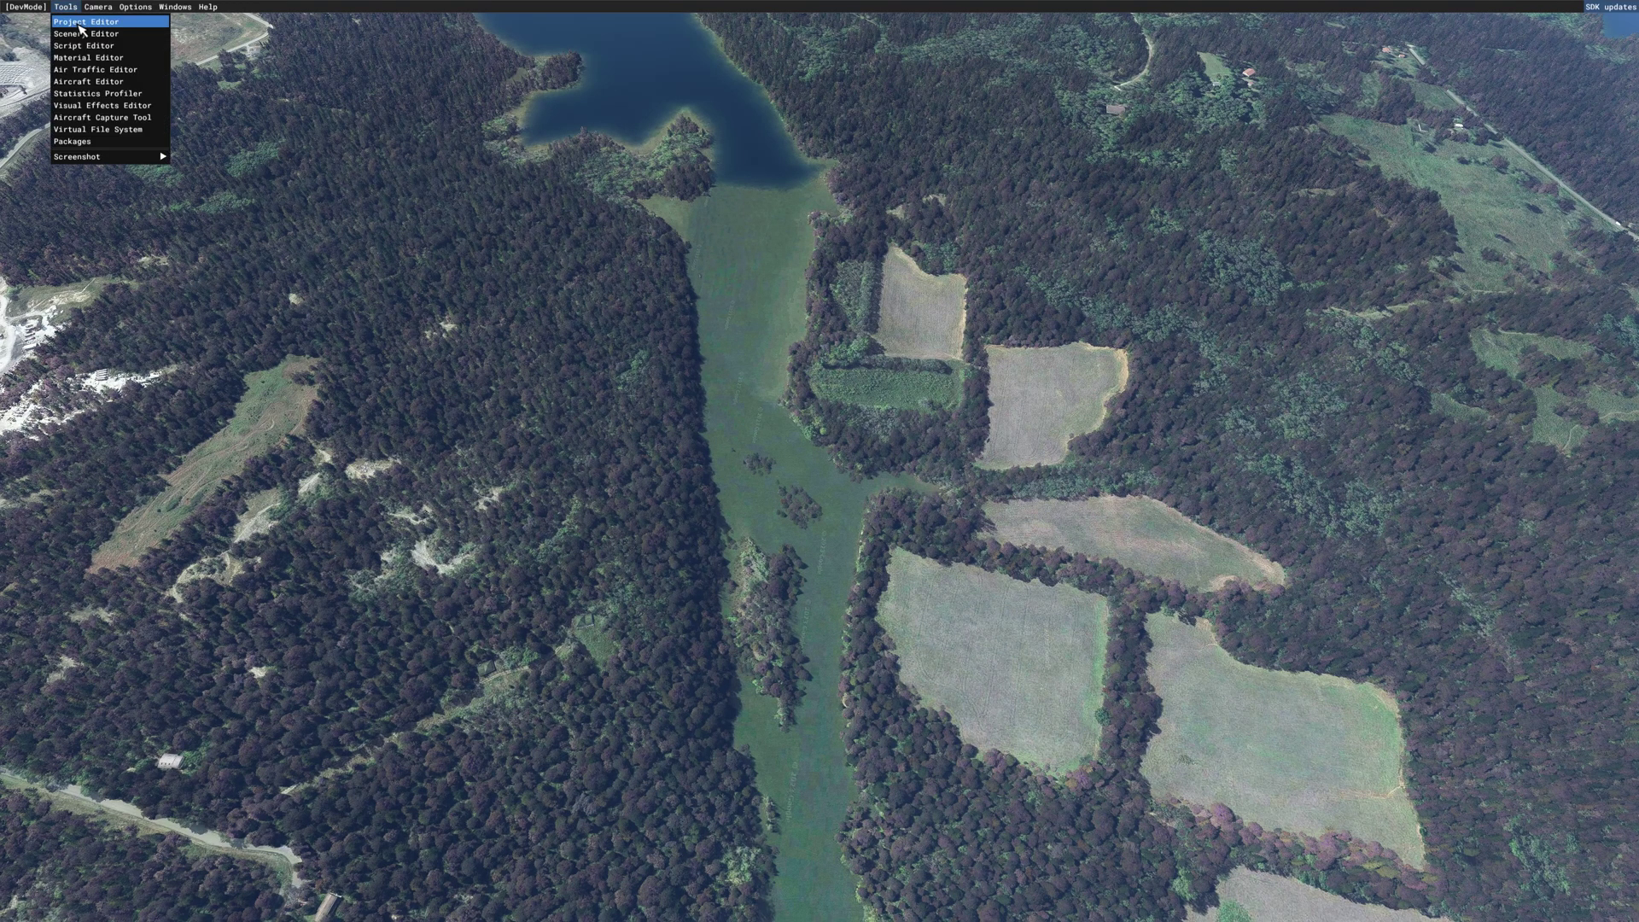
pyautogui.click(82, 24)
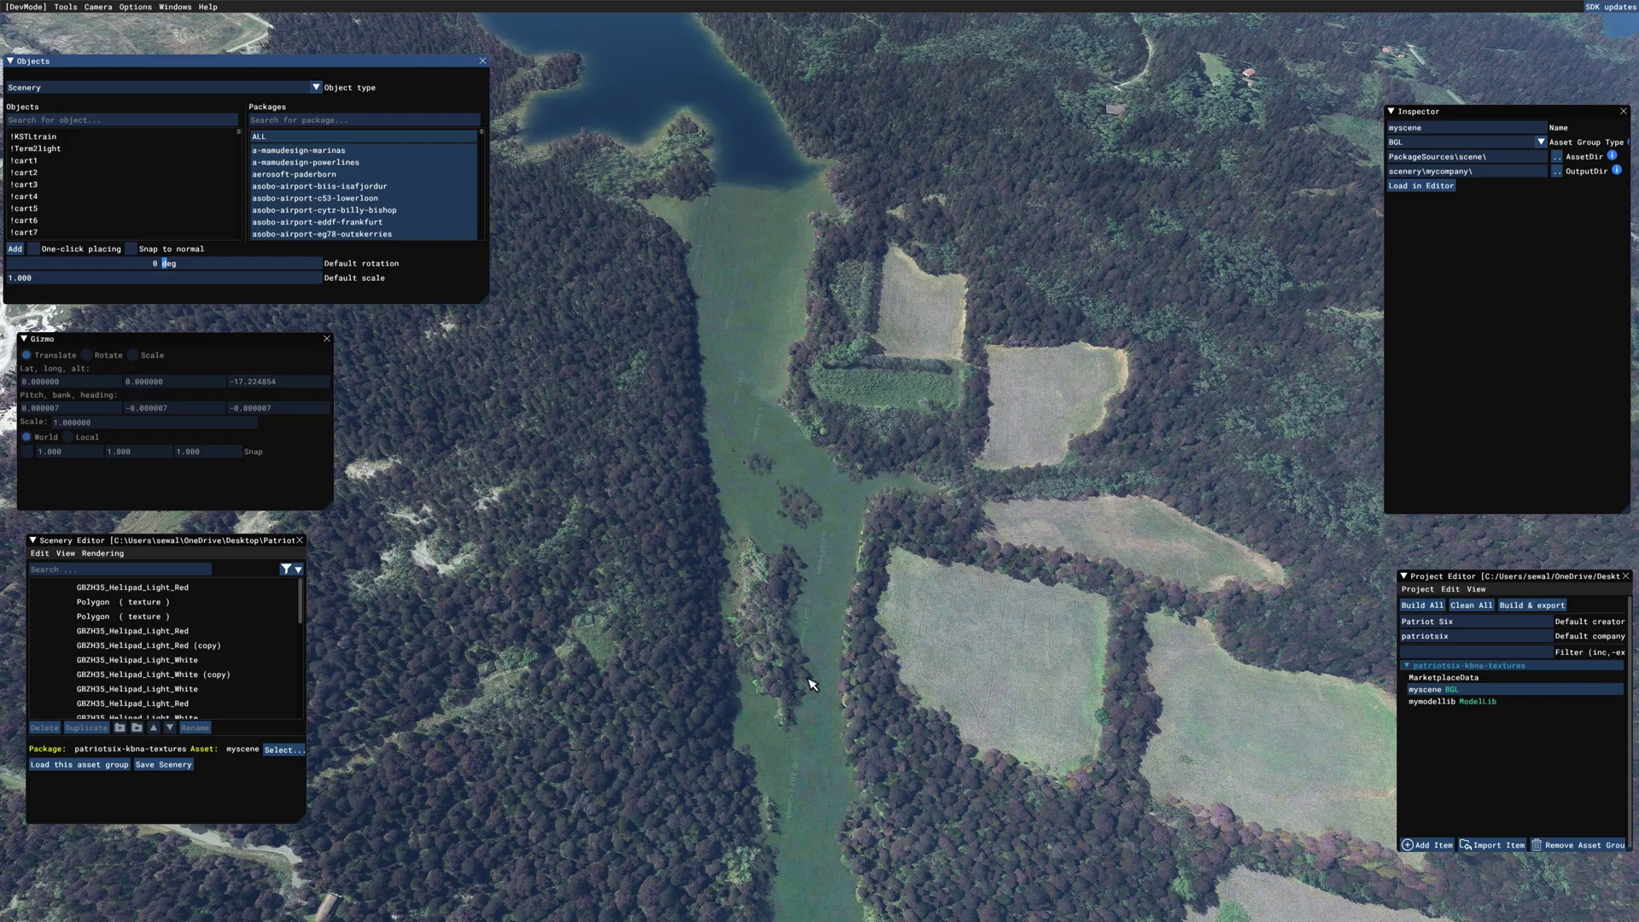
pyautogui.press('s')
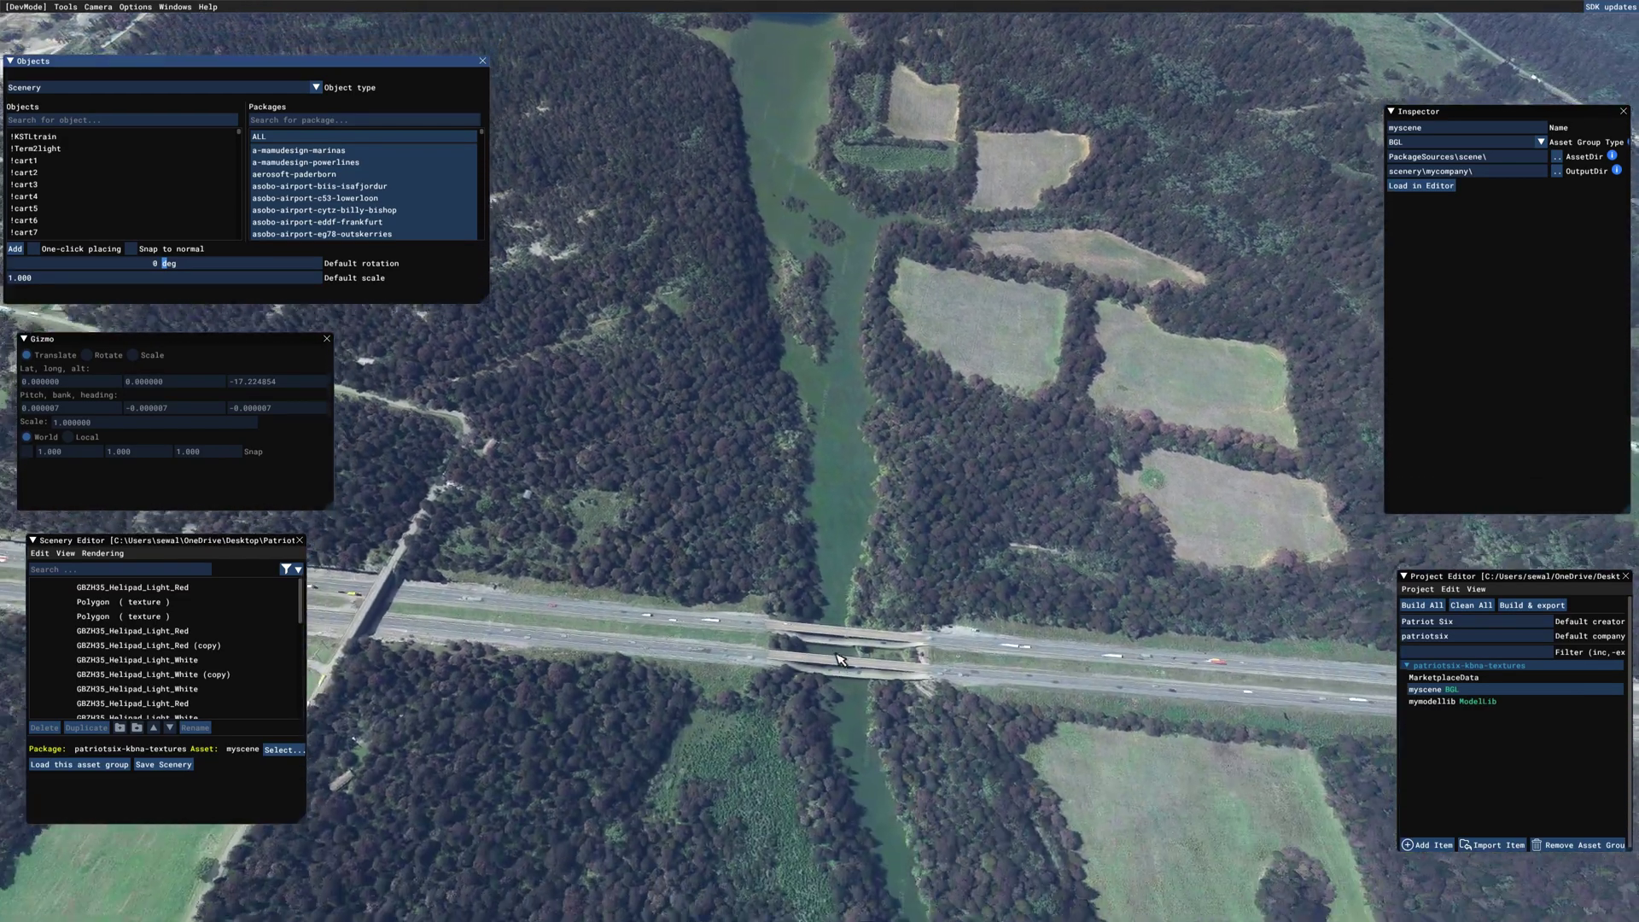
pyautogui.press('w')
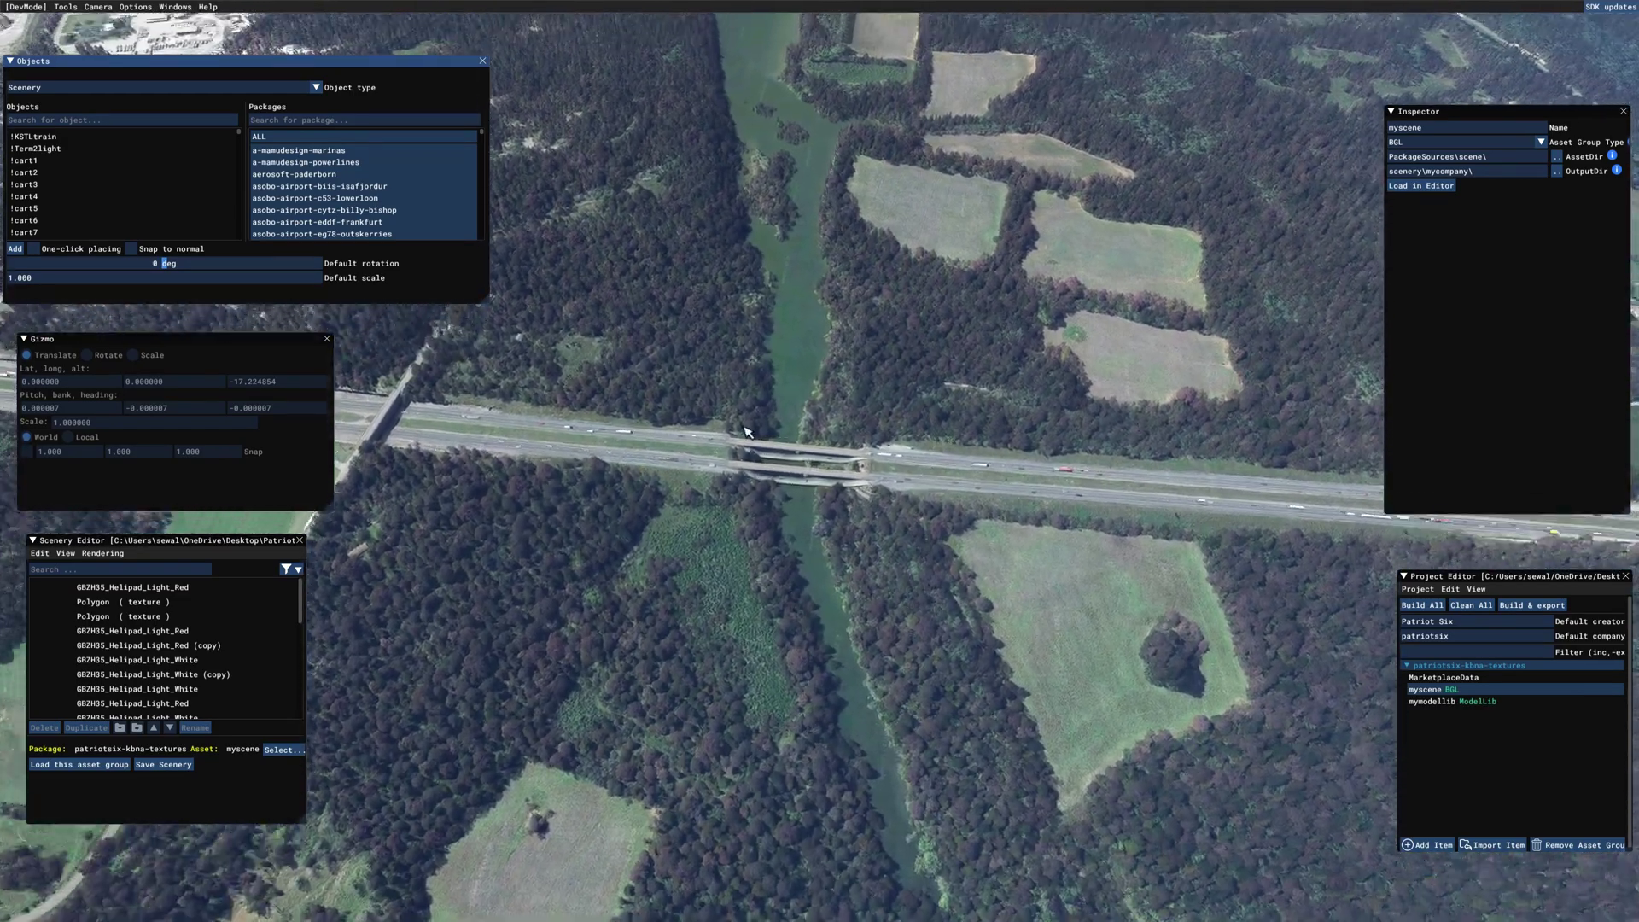
pyautogui.press('w')
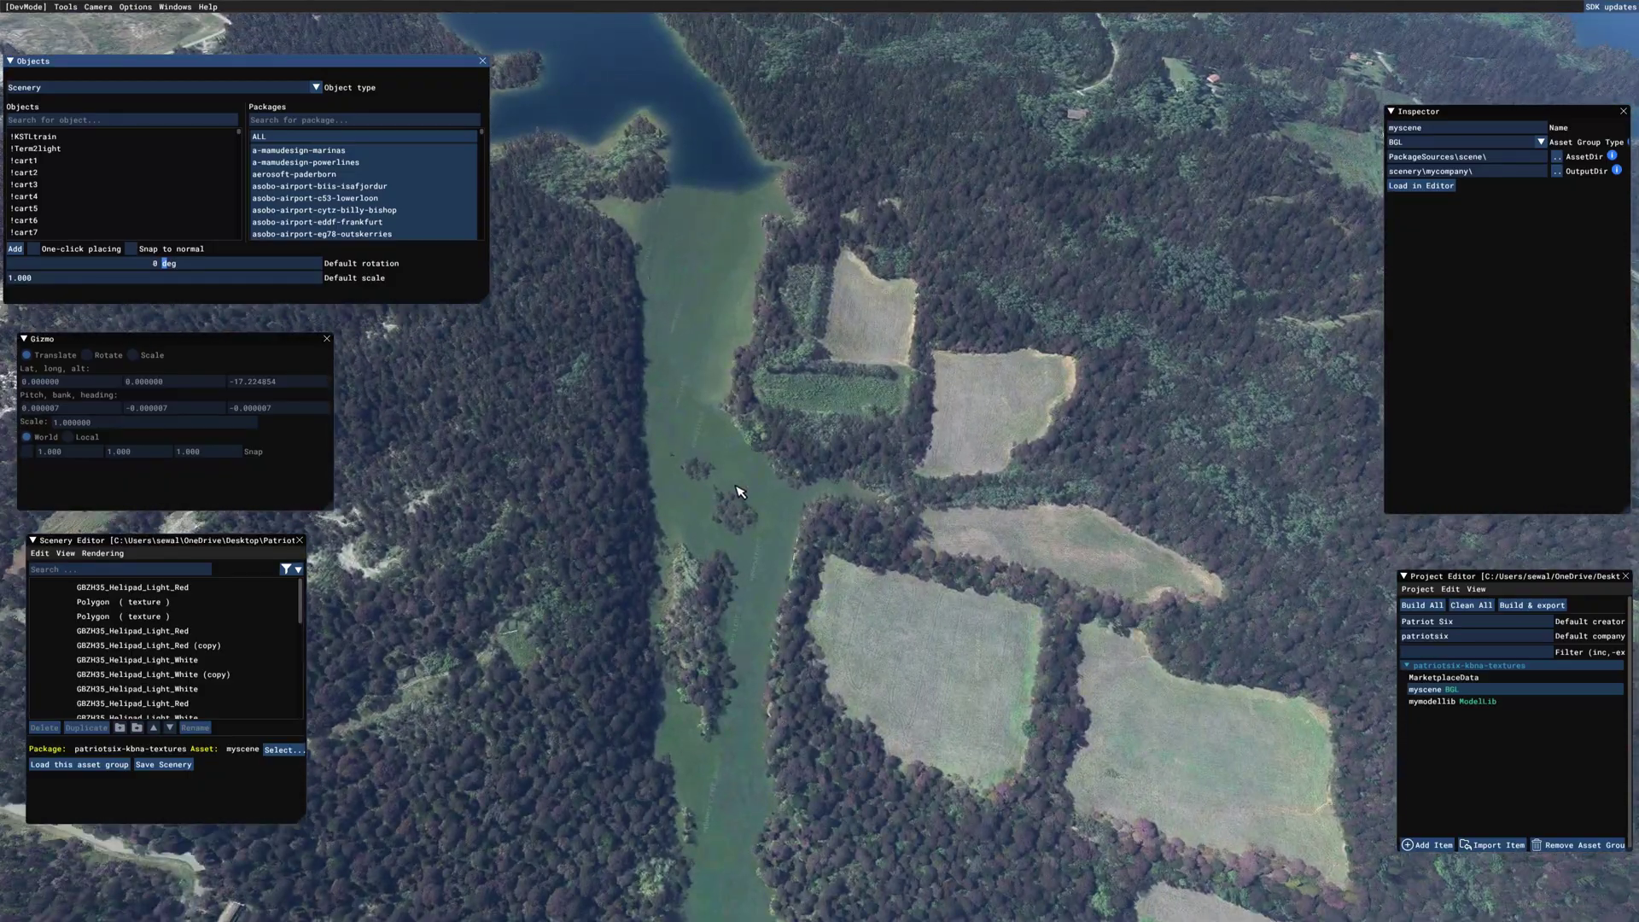
pyautogui.press('a')
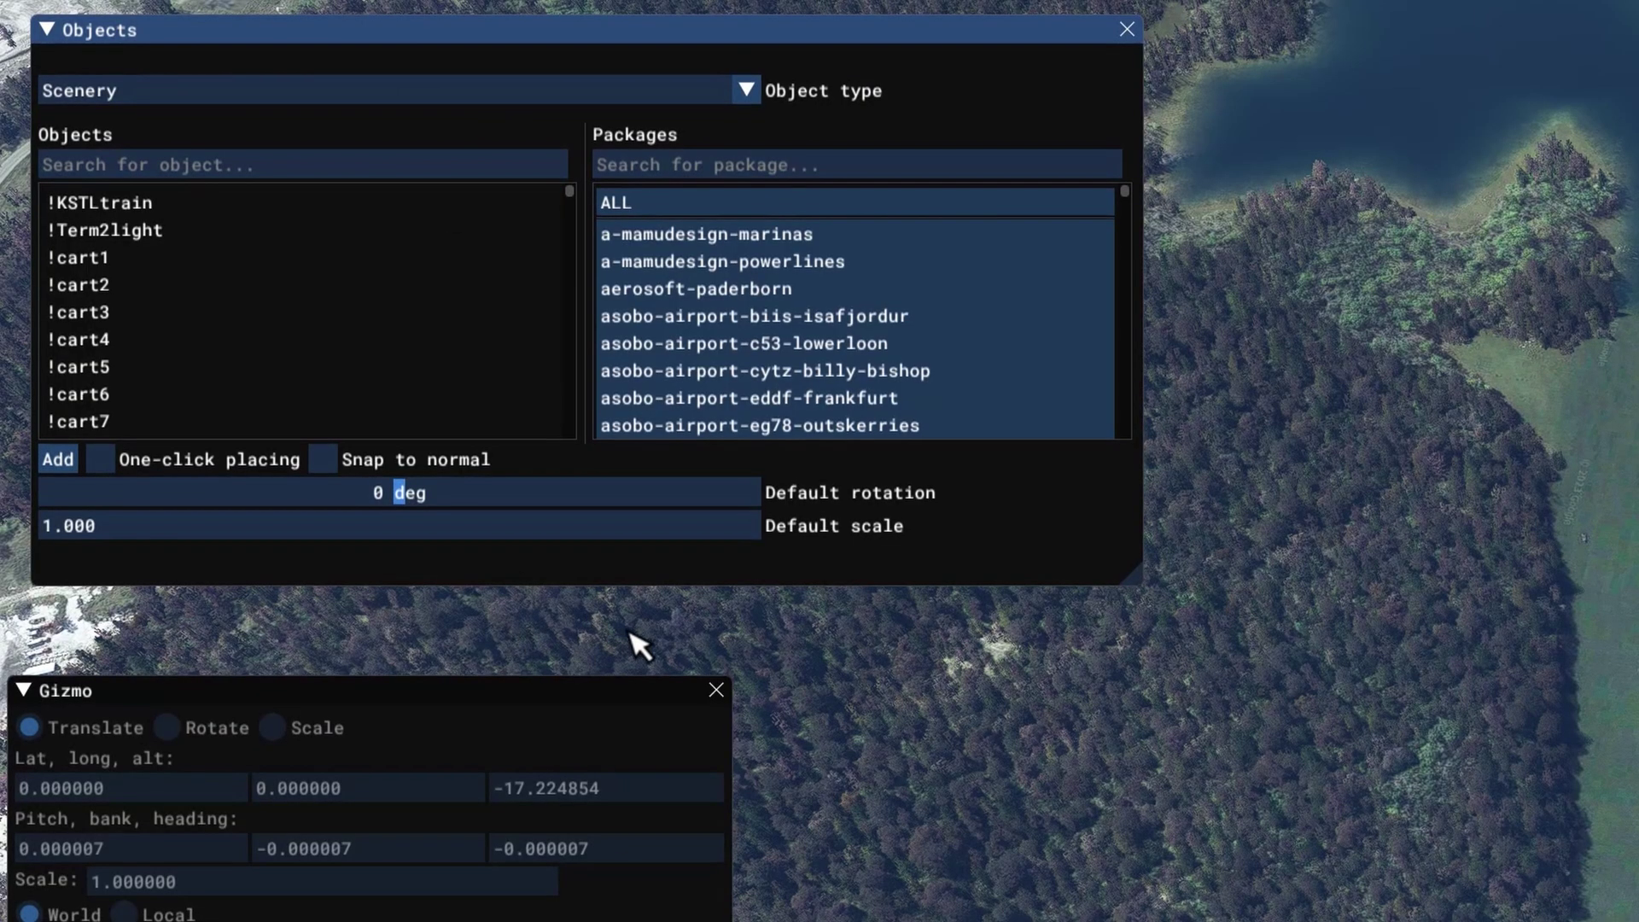
# Add an object of type Polygon and outline the tree-covered islets in the green inlet.
pyautogui.click(747, 89)
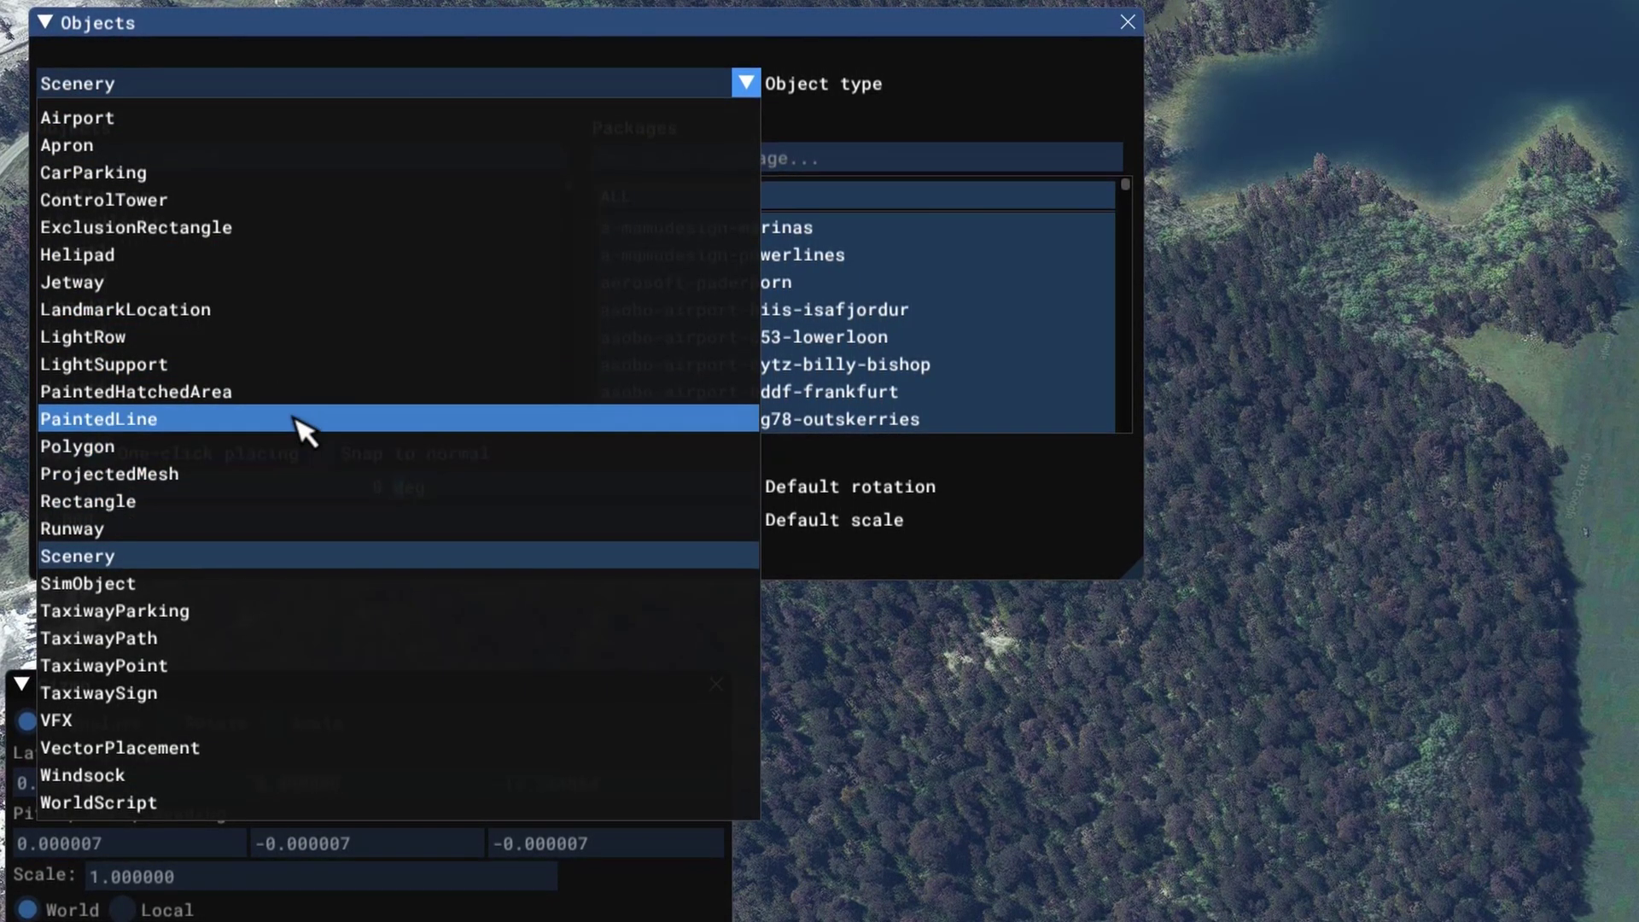
pyautogui.click(284, 445)
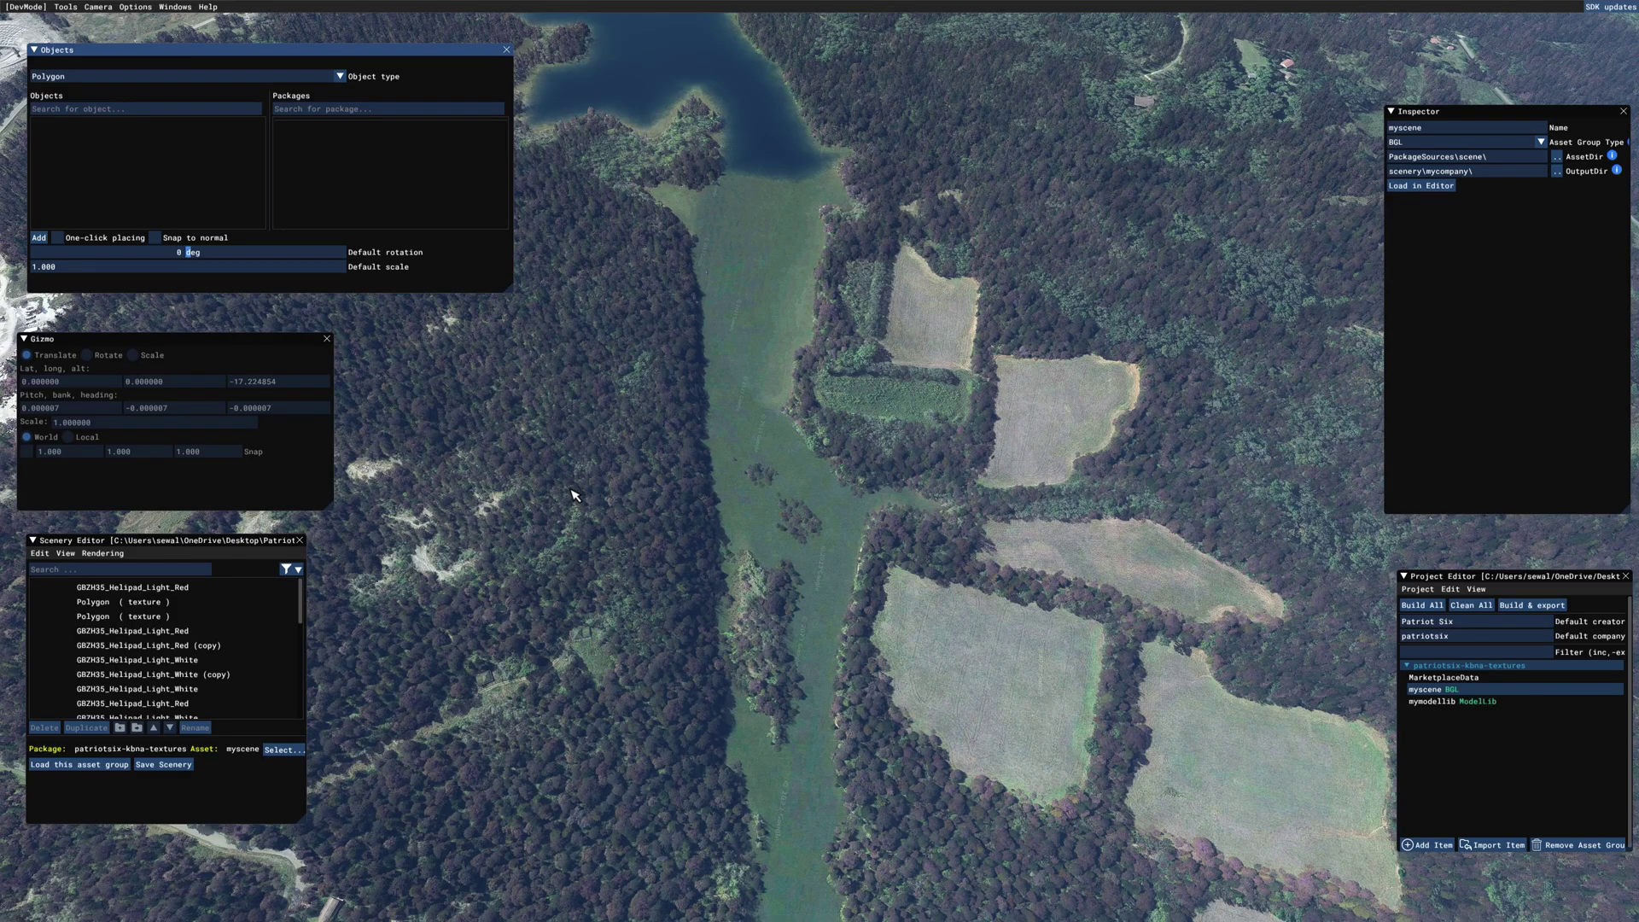
pyautogui.click(39, 238)
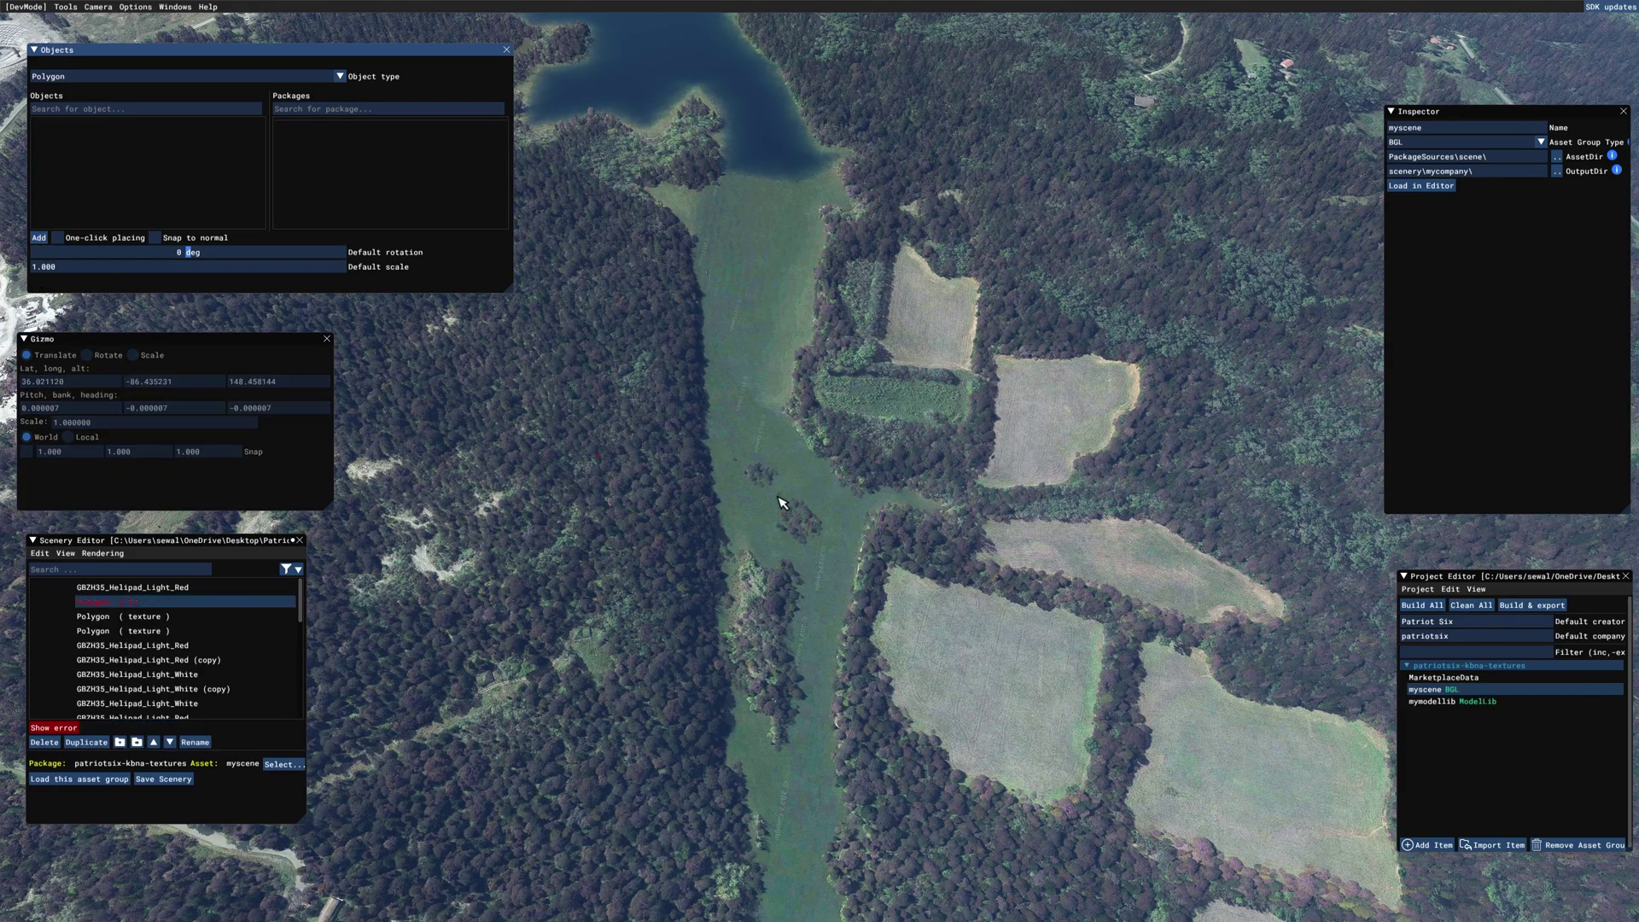
pyautogui.click(736, 455)
pyautogui.click(756, 516)
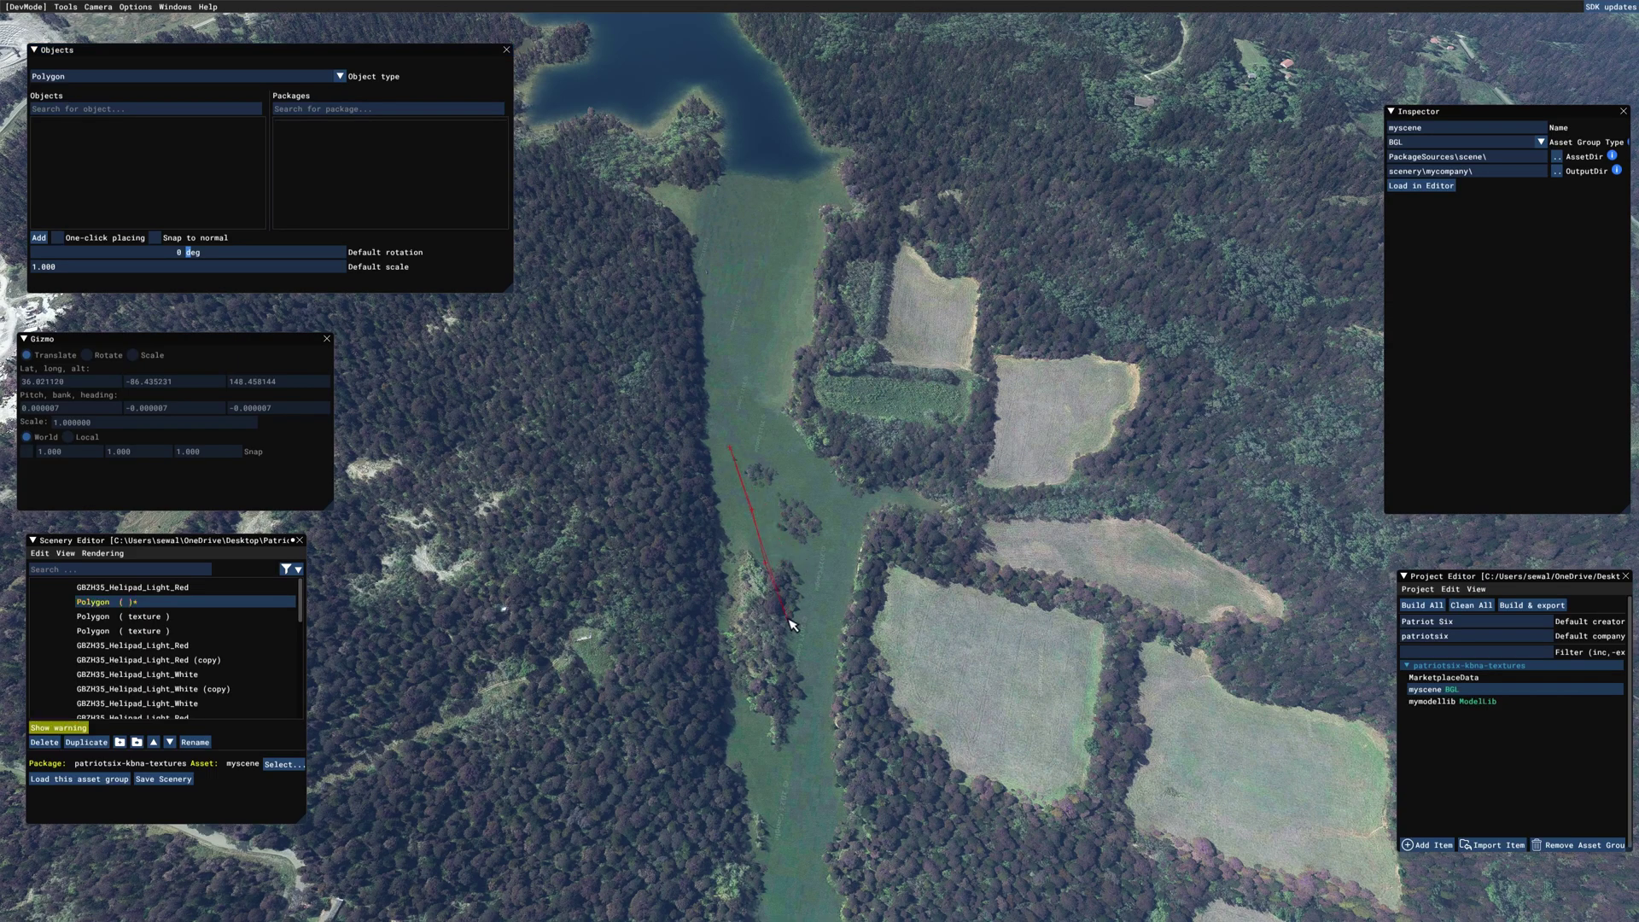
pyautogui.click(786, 756)
pyautogui.click(820, 743)
pyautogui.click(841, 529)
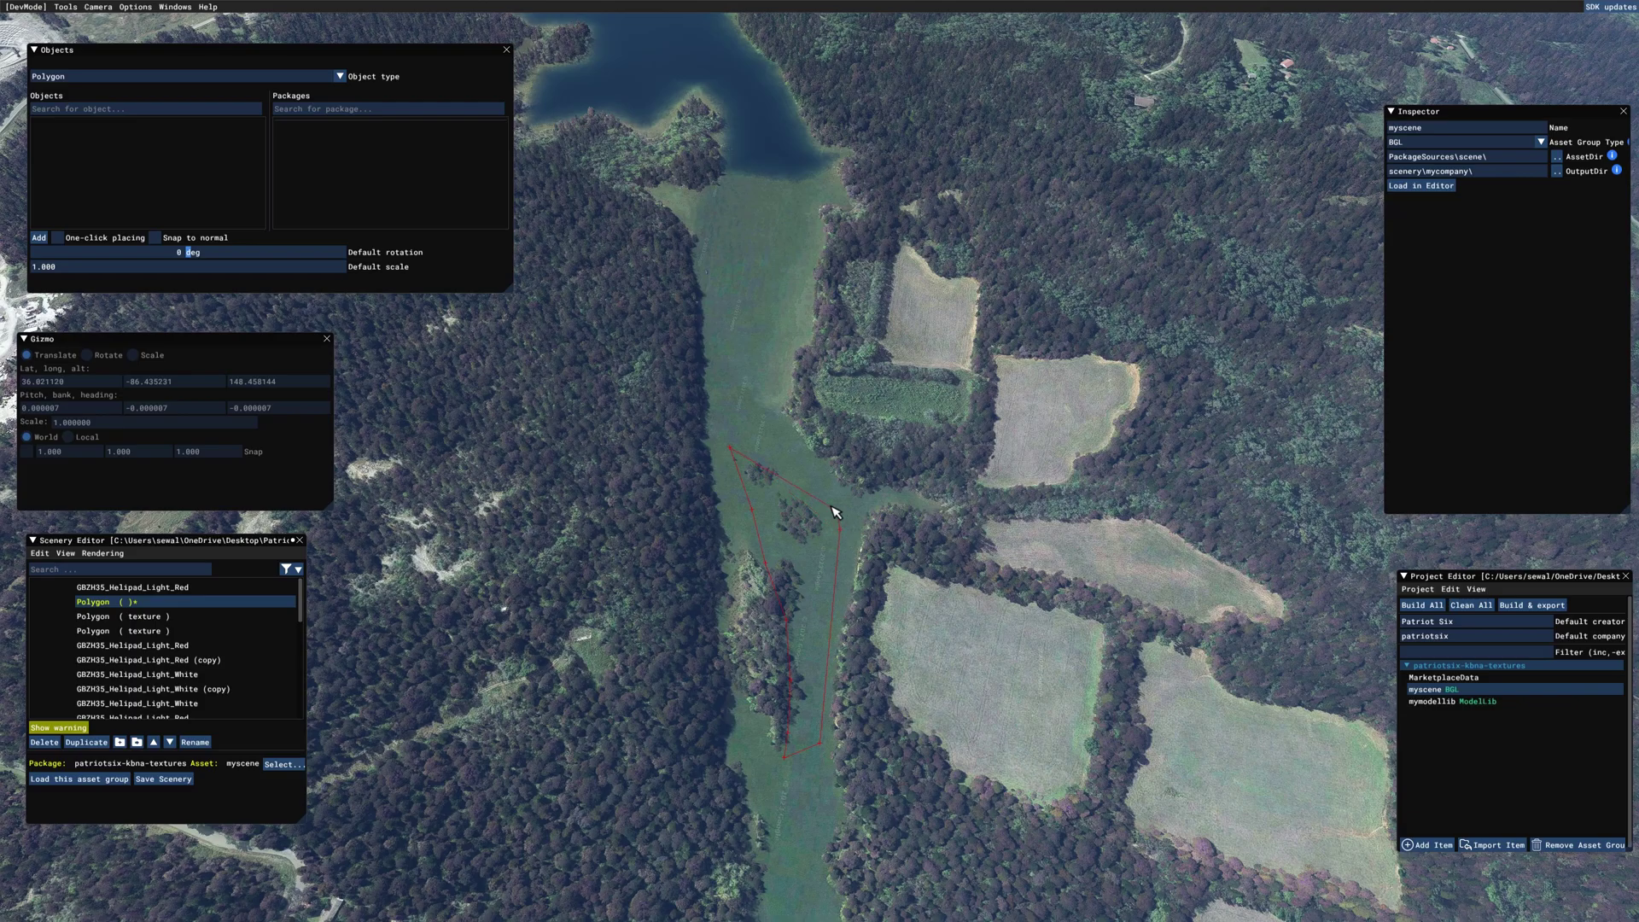
pyautogui.click(761, 439)
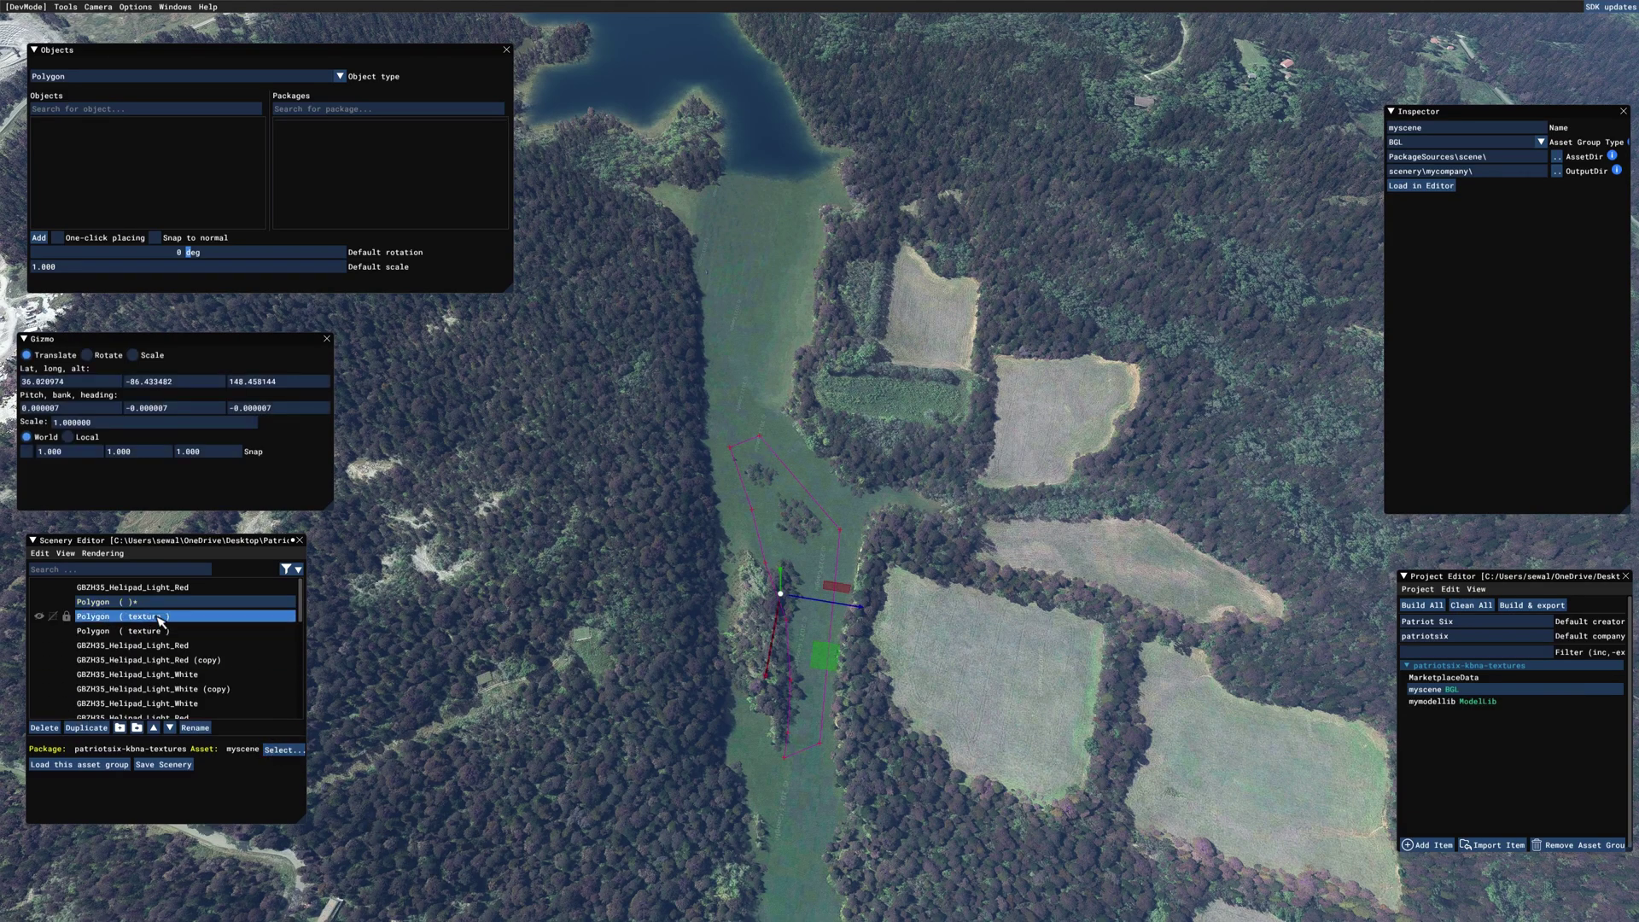
# Show the new polygon's properties, enable Vegetation with scale and density at 0.000, and deselect the polygon.
pyautogui.click(67, 555)
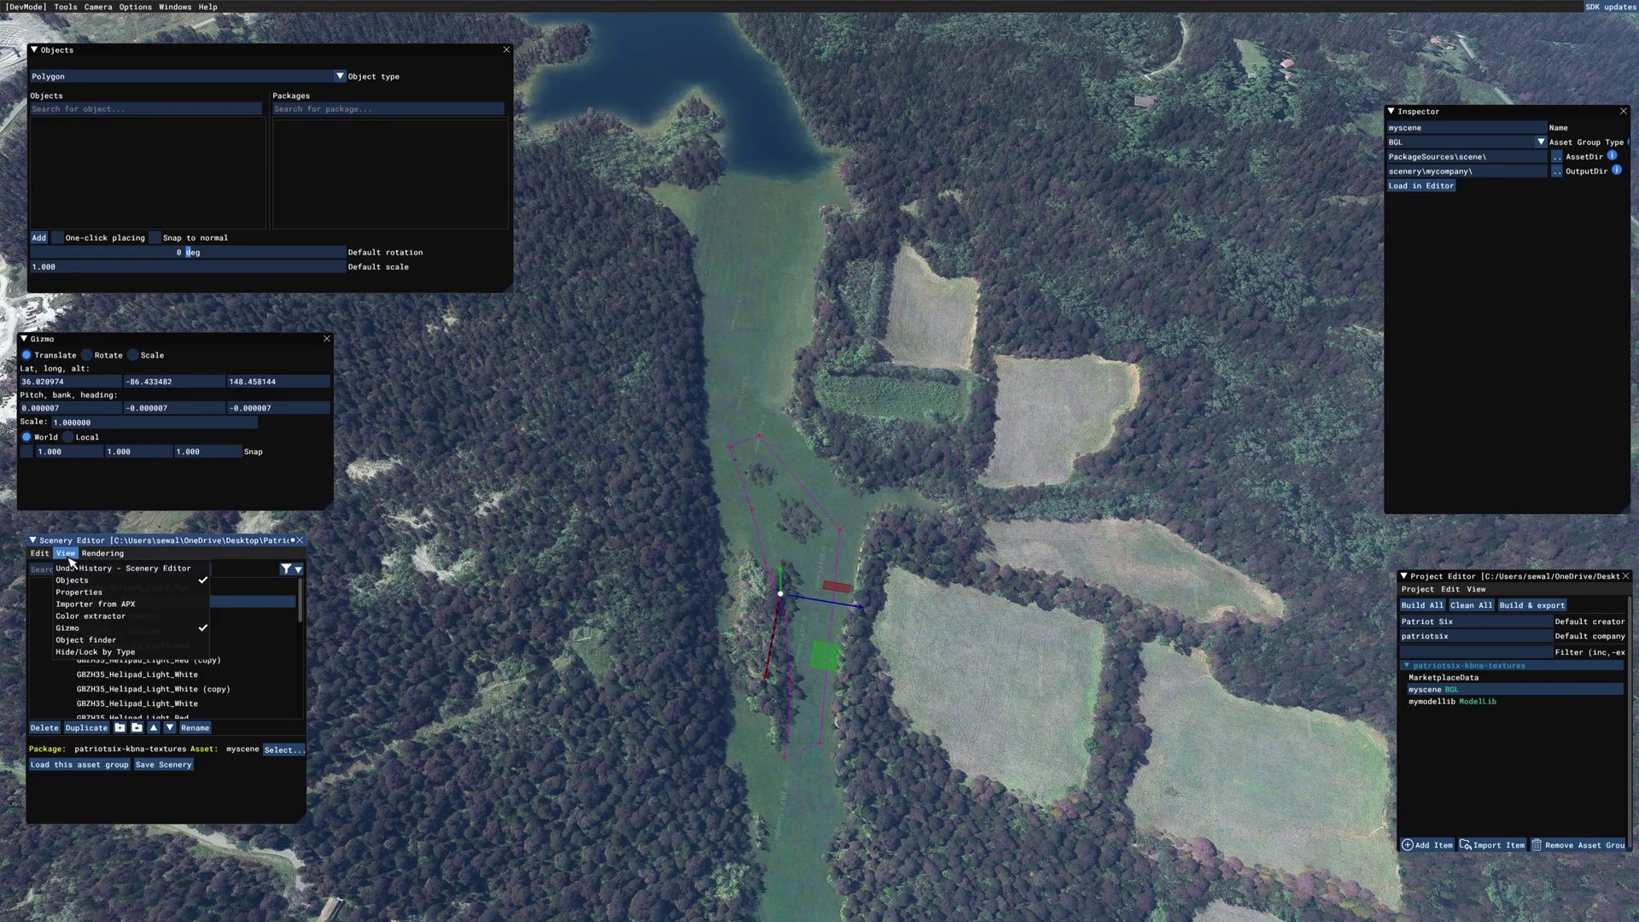
pyautogui.click(94, 592)
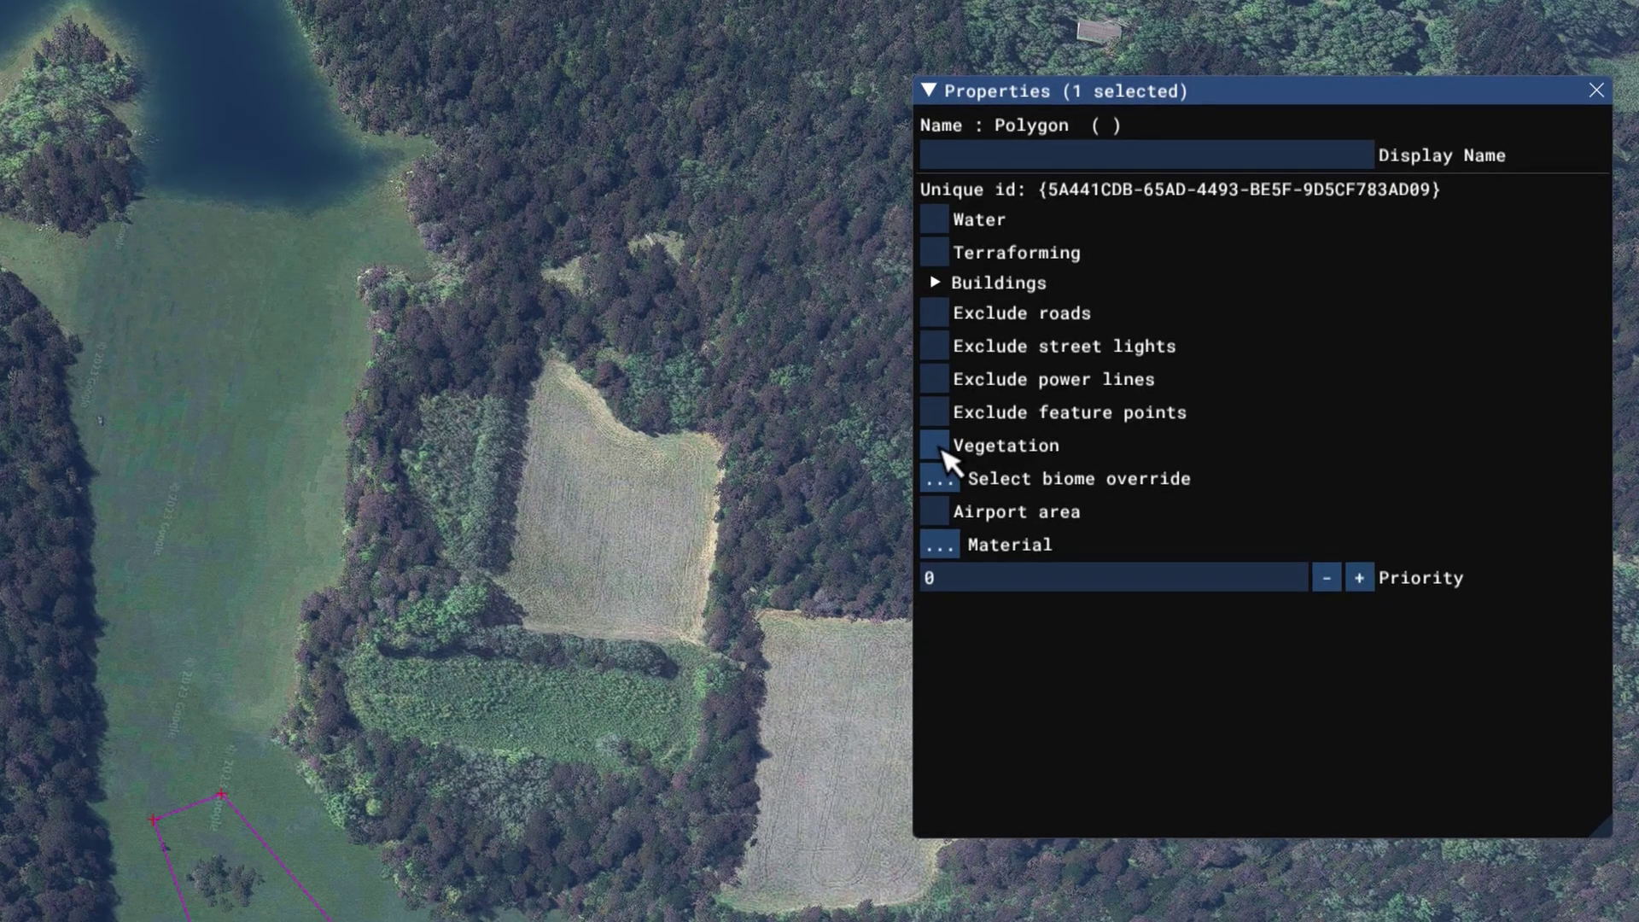
pyautogui.click(943, 453)
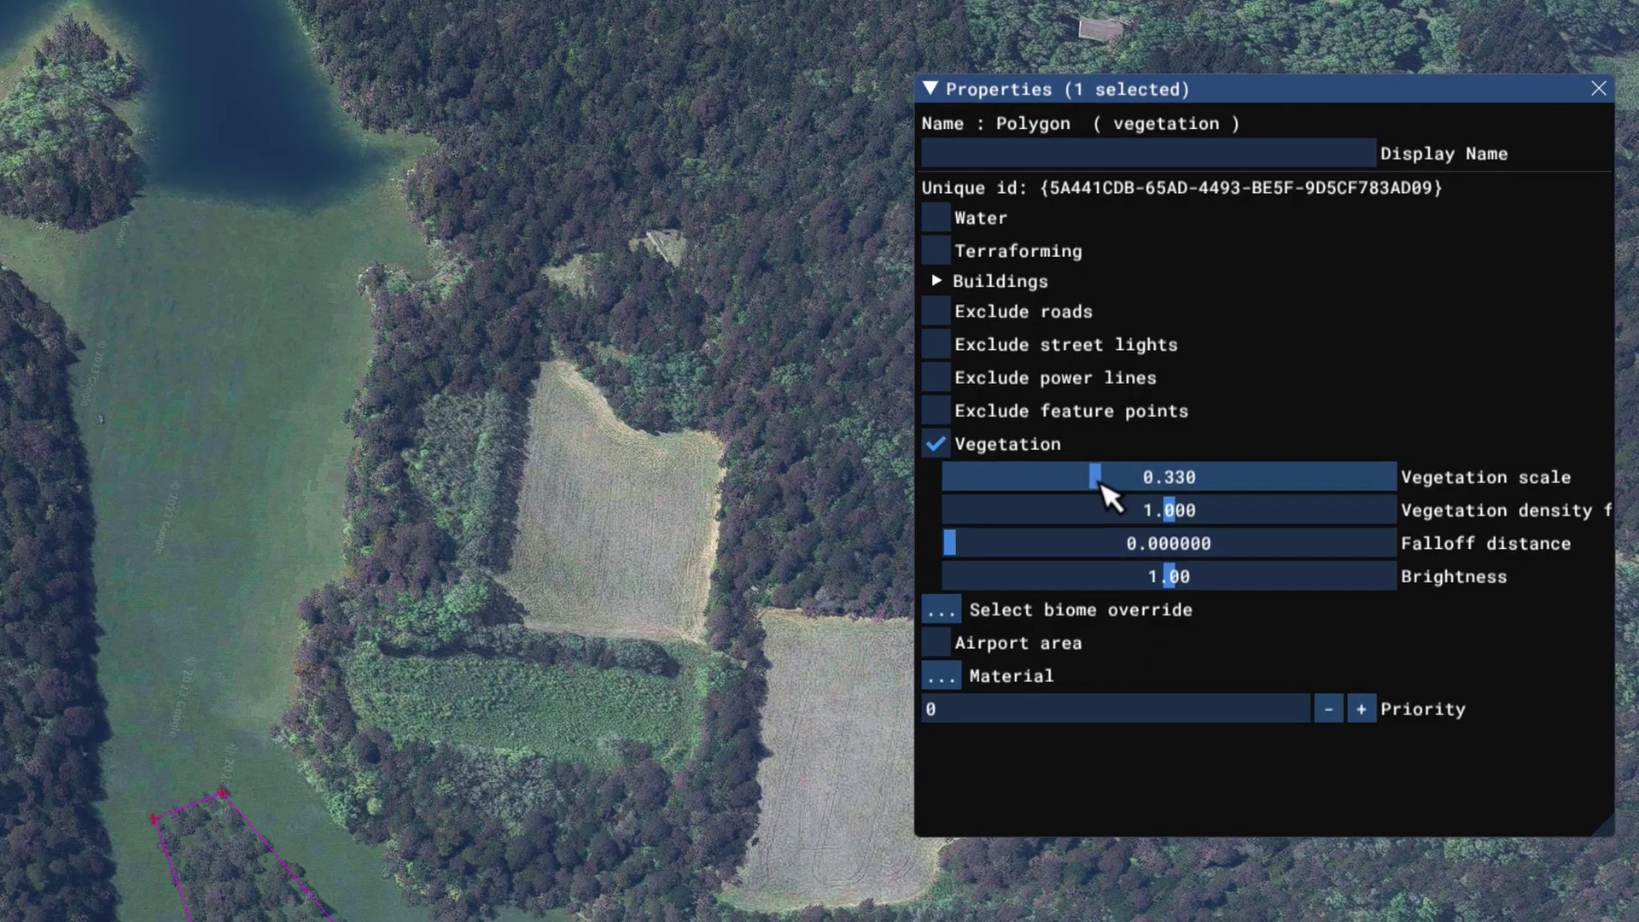
pyautogui.moveTo(1101, 482); pyautogui.dragTo(911, 479)
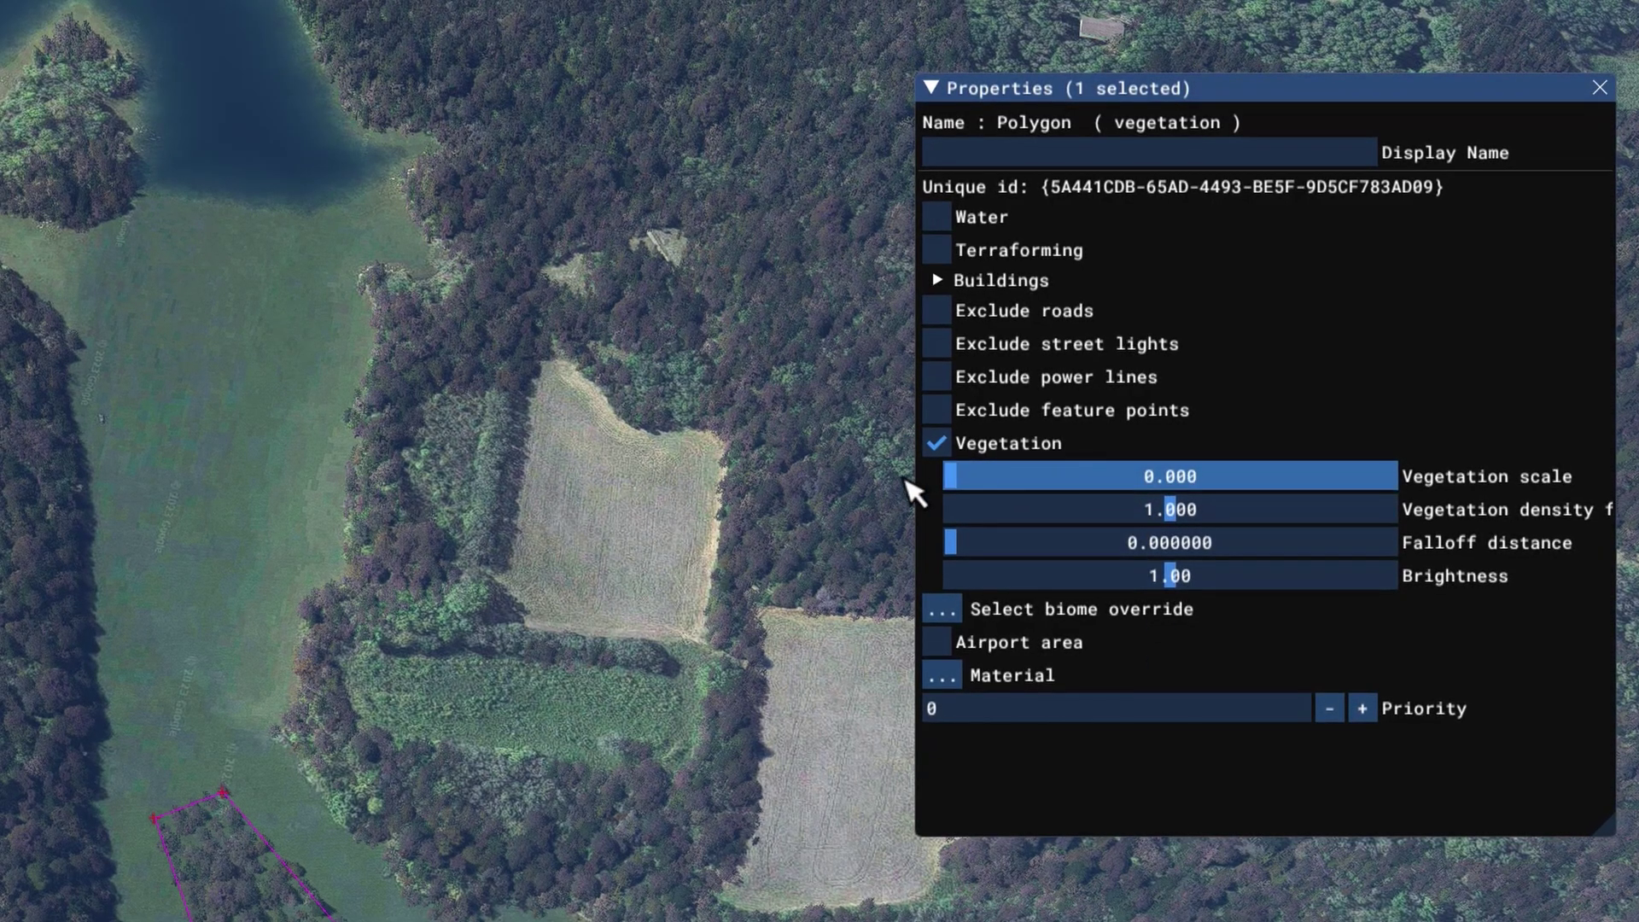
pyautogui.moveTo(1204, 510); pyautogui.dragTo(854, 508)
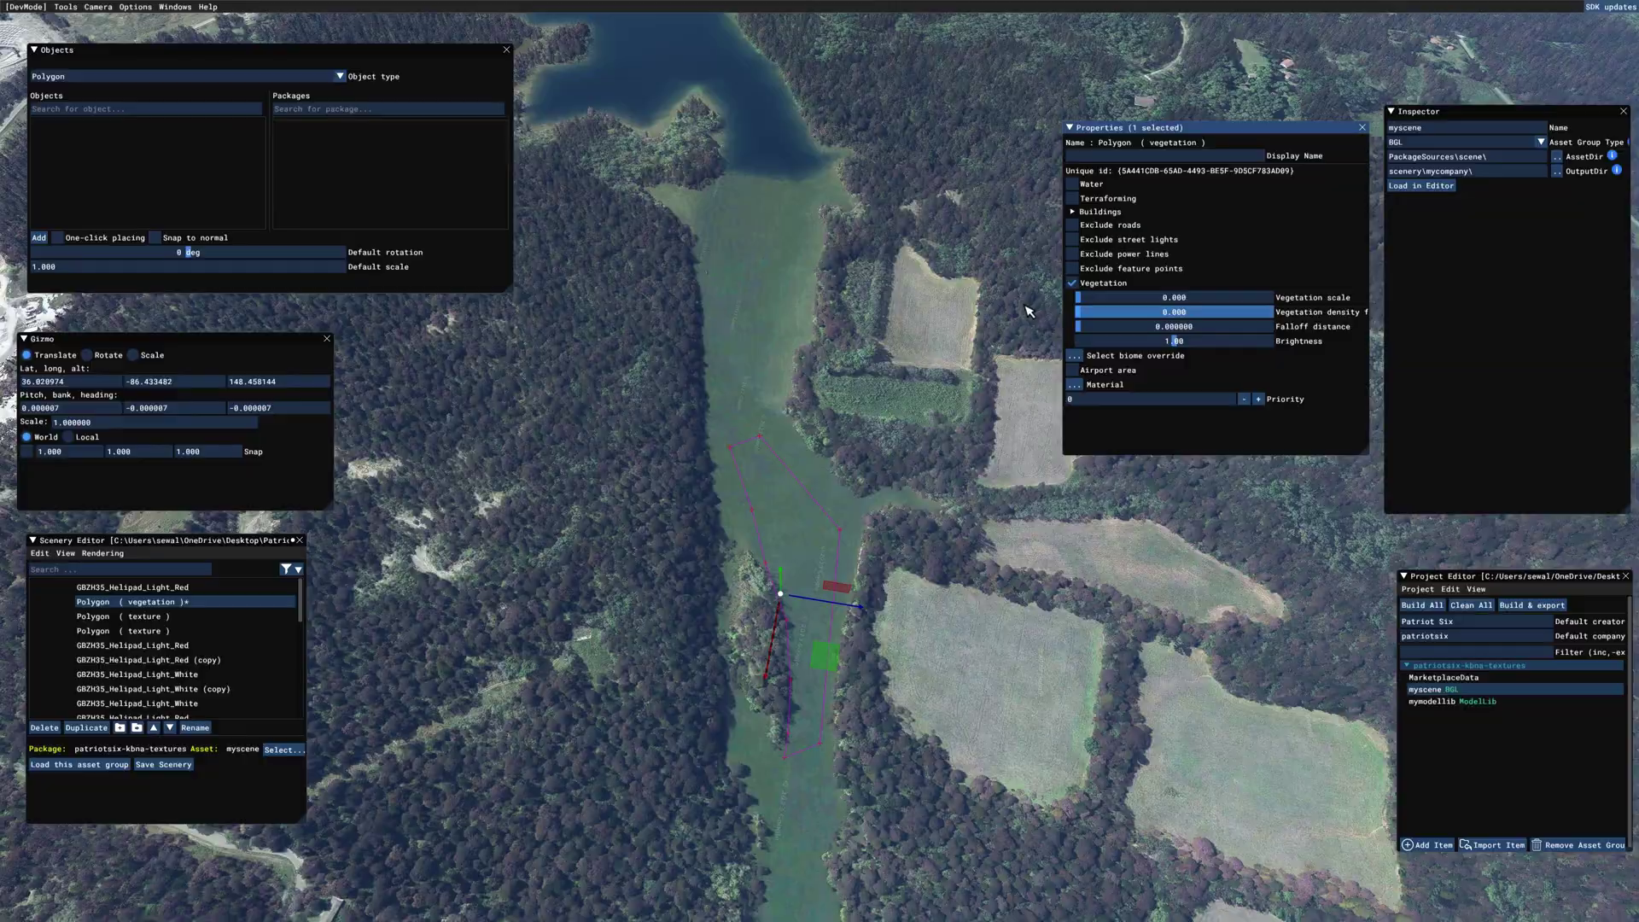
pyautogui.click(1161, 564)
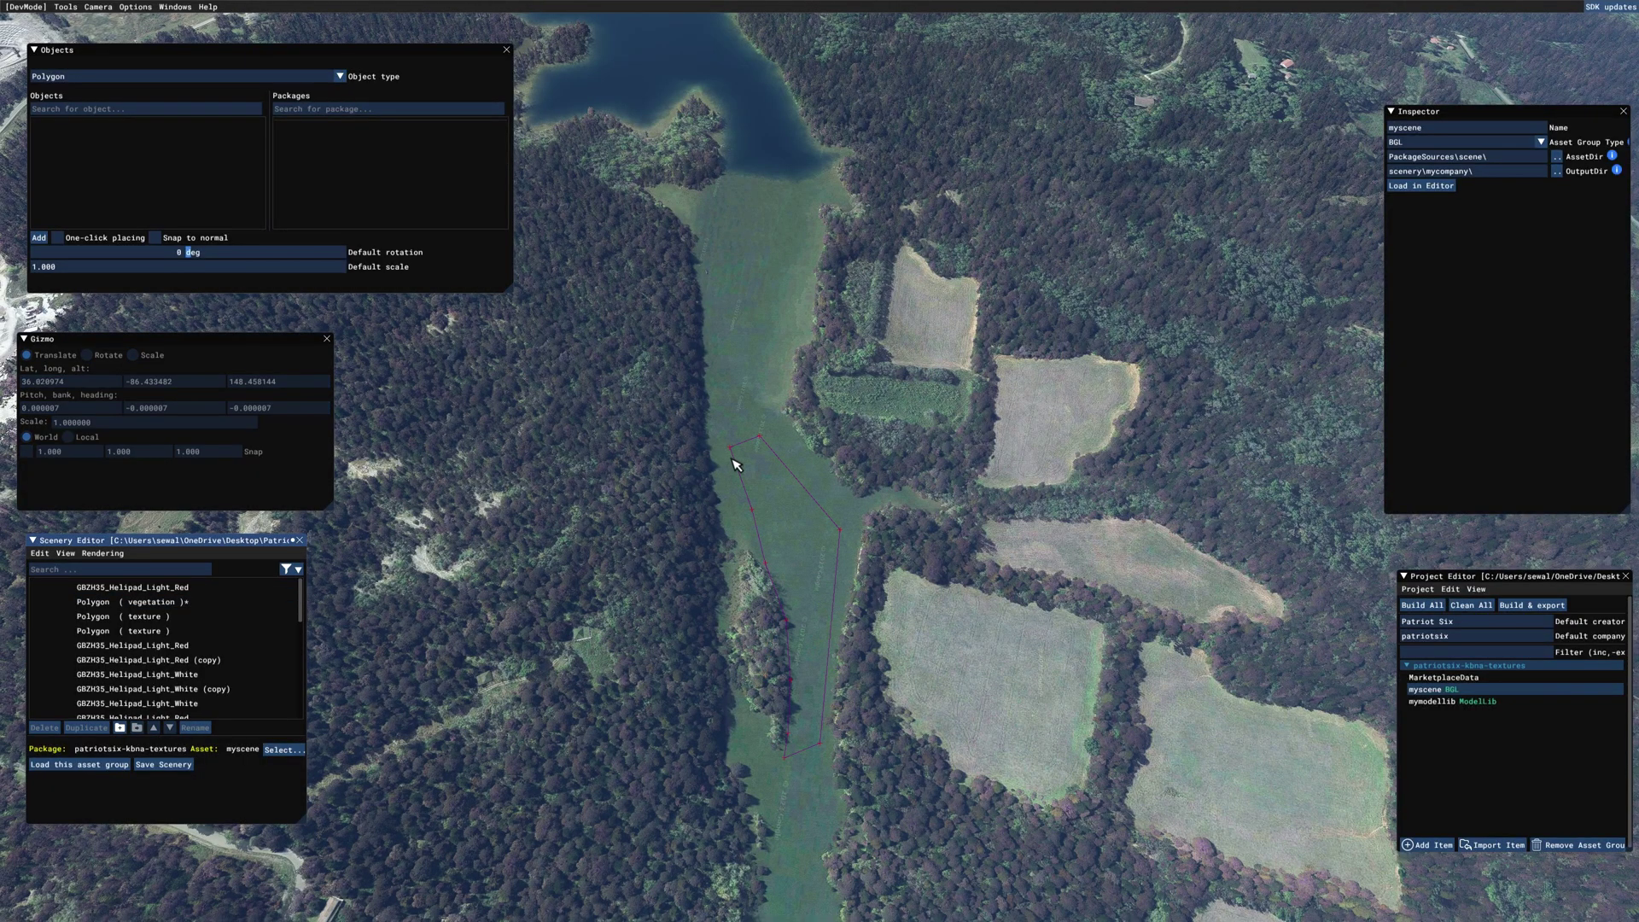
# Add a new polygon and trace the green inlet's shoreline from the lake mouth along the quarry-side bank to the wooded islet.
pyautogui.press('w')
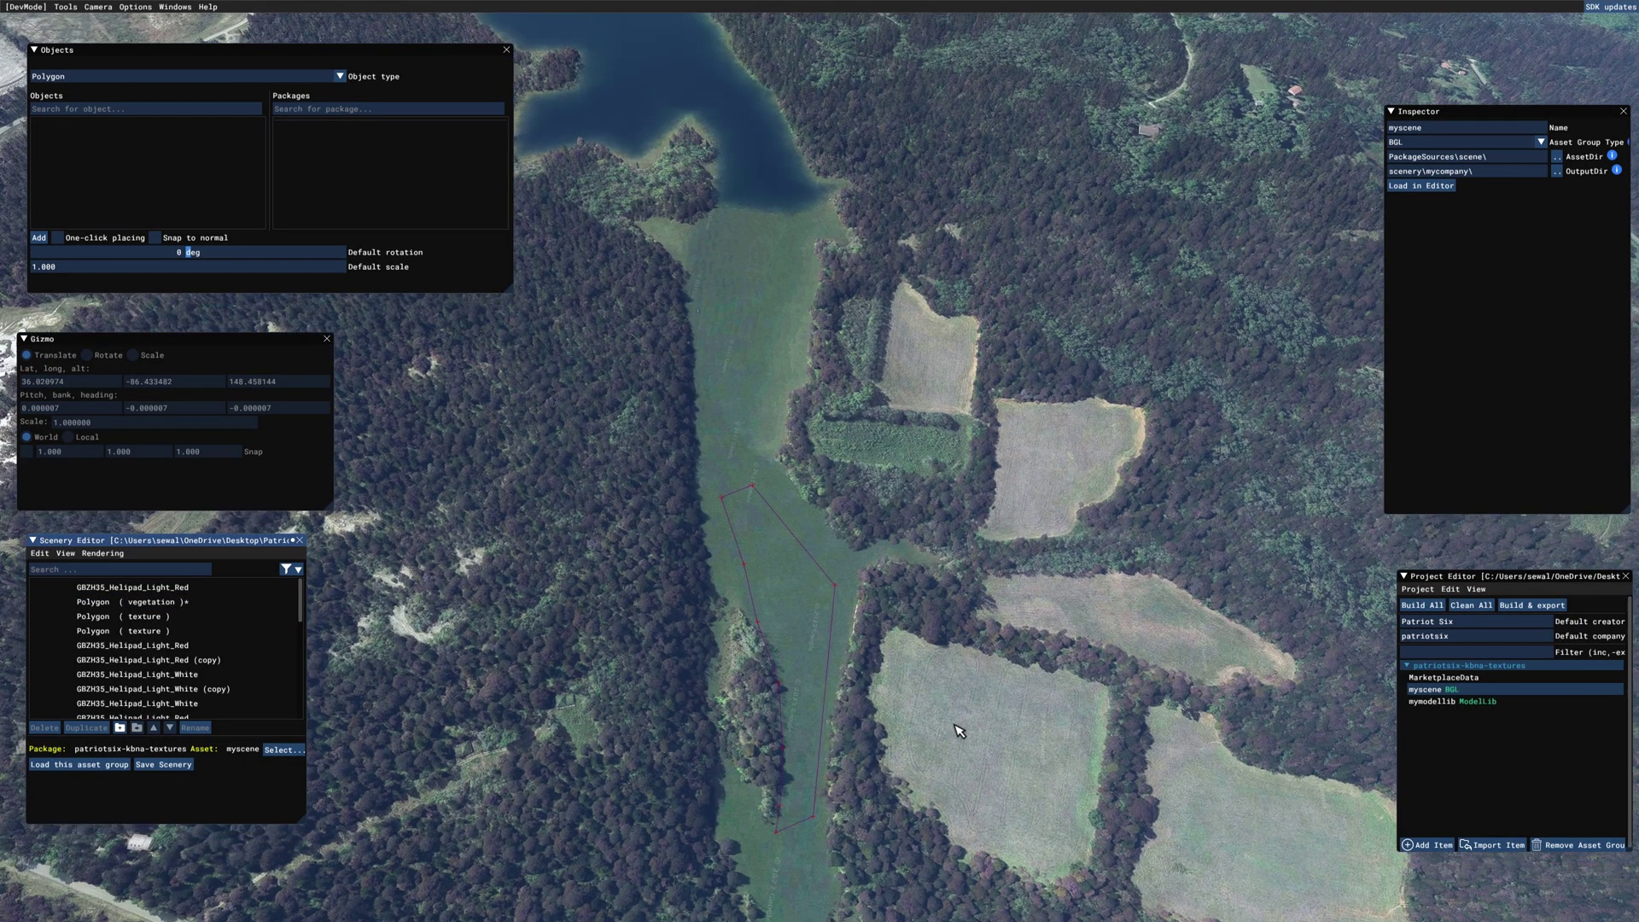
pyautogui.press('a')
pyautogui.press('w')
pyautogui.press('d')
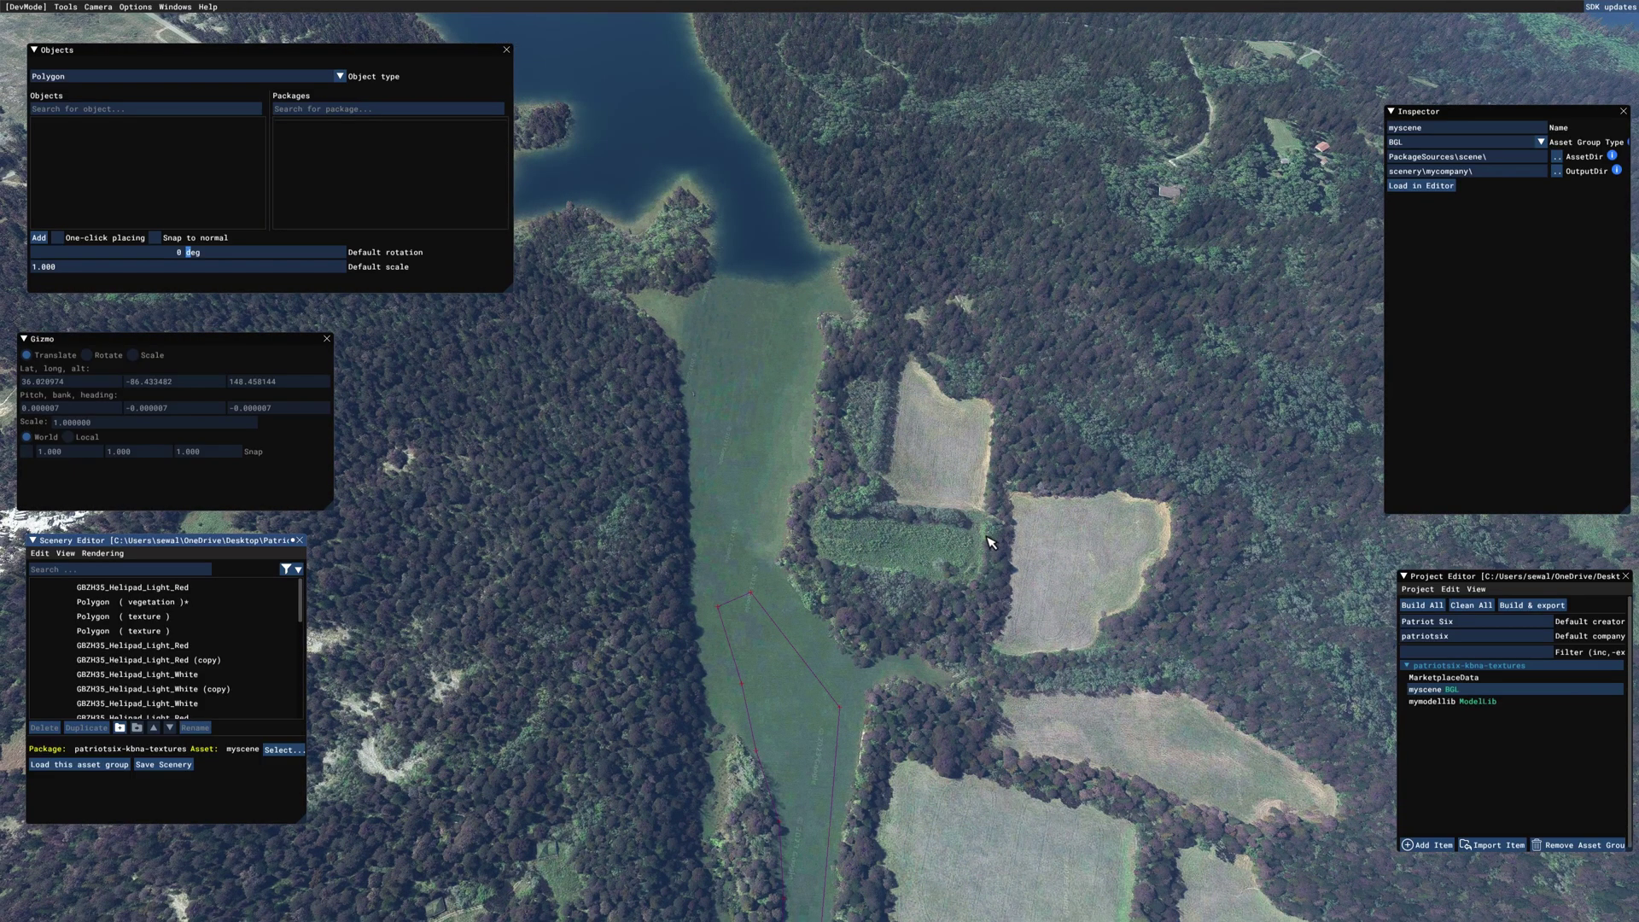
pyautogui.moveTo(976, 539); pyautogui.dragTo(979, 580, button='right')
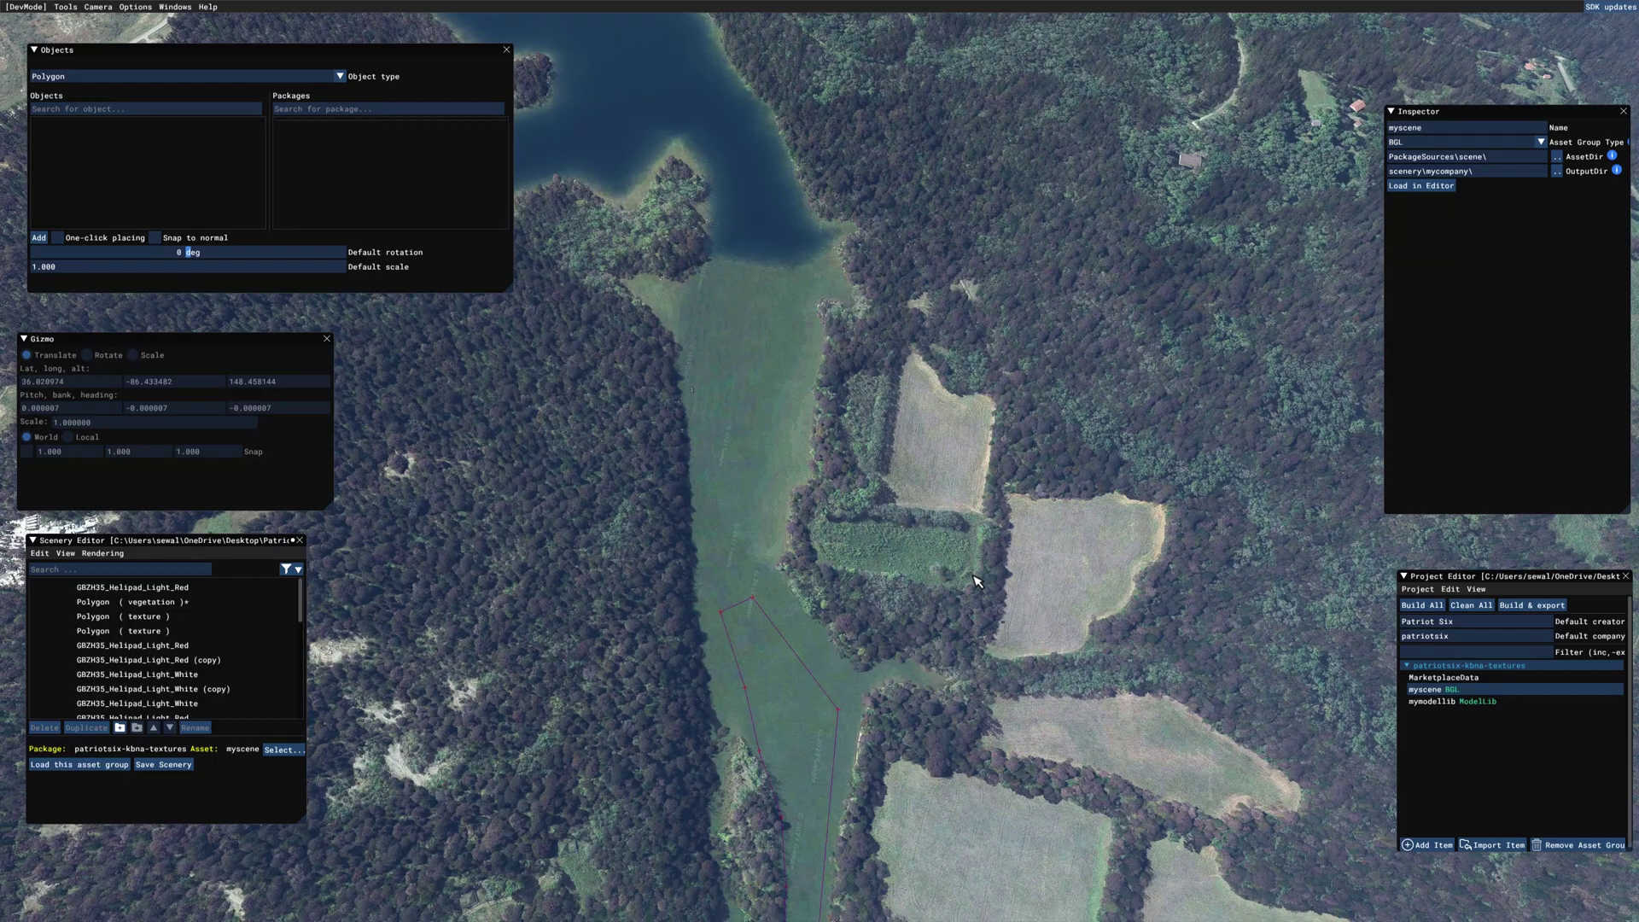
pyautogui.click(41, 239)
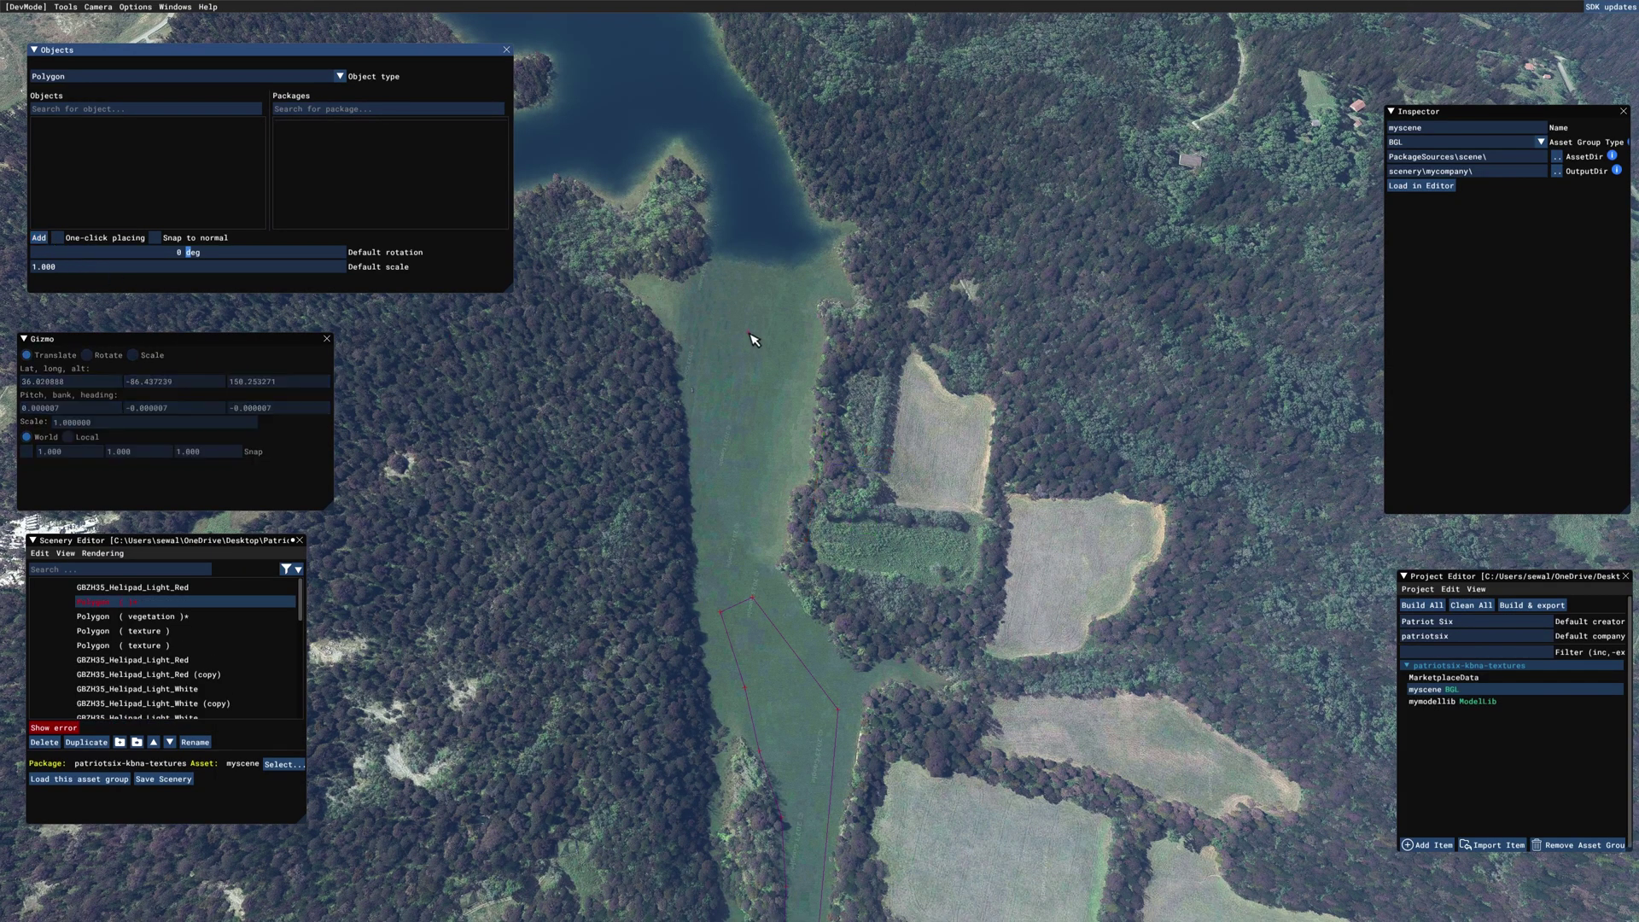
pyautogui.click(716, 258)
pyautogui.click(678, 285)
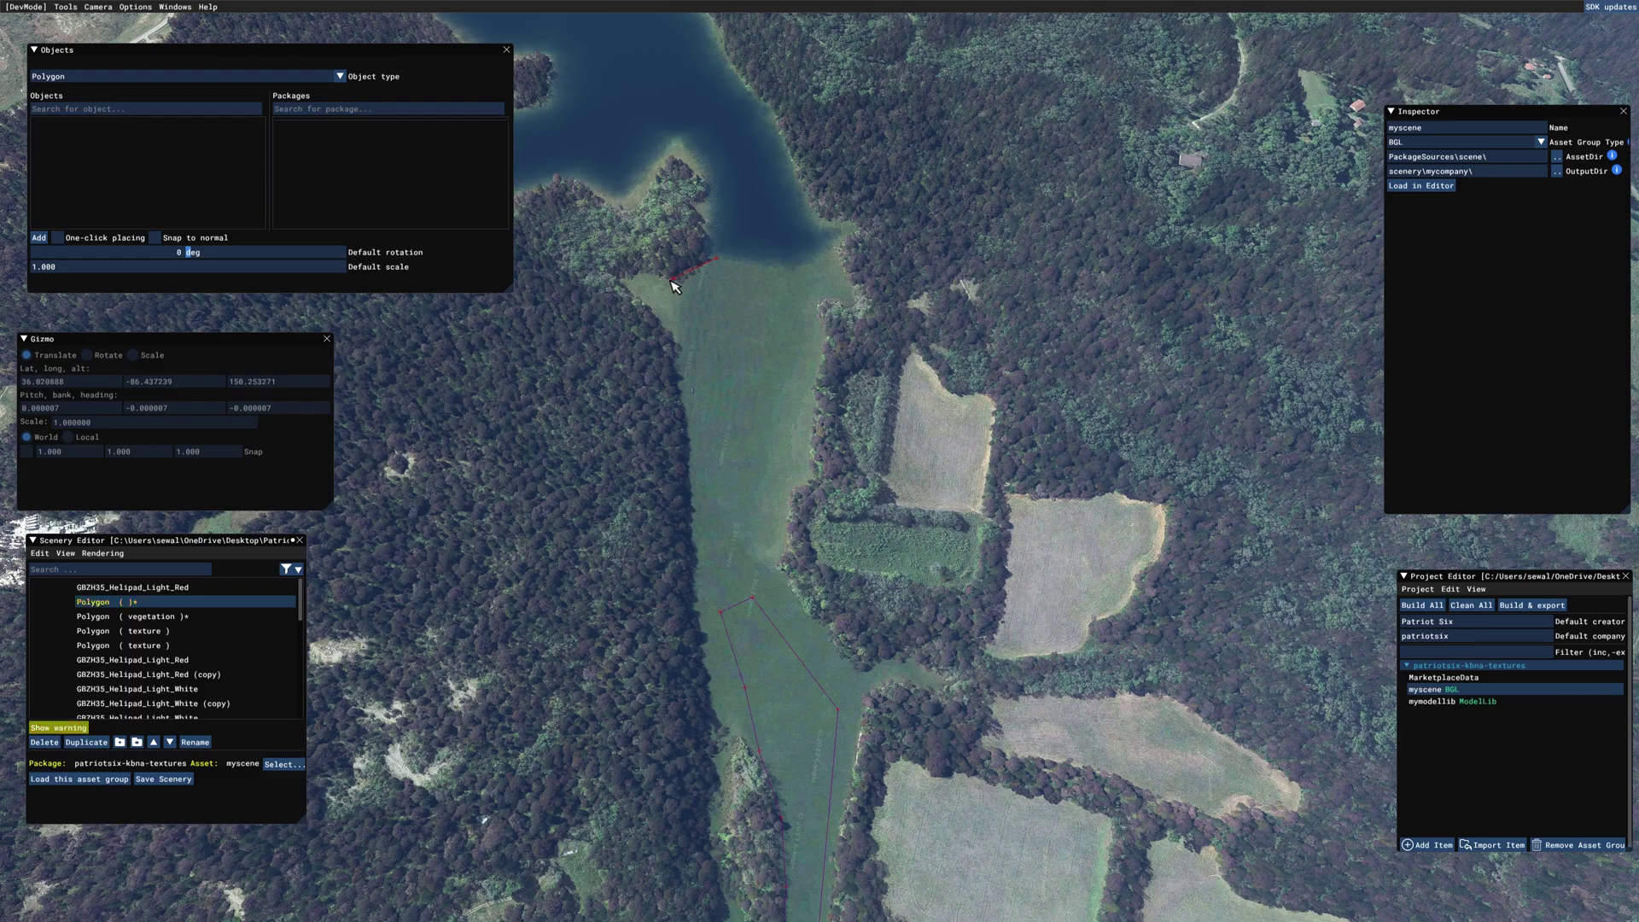
pyautogui.click(626, 281)
pyautogui.click(665, 318)
pyautogui.click(683, 392)
pyautogui.click(697, 635)
pyautogui.click(714, 728)
pyautogui.click(725, 832)
# Continue the polygon outline closely around the wooded islet and back to the adjacent bank.
pyautogui.click(729, 800)
pyautogui.click(727, 766)
pyautogui.click(734, 738)
pyautogui.click(771, 772)
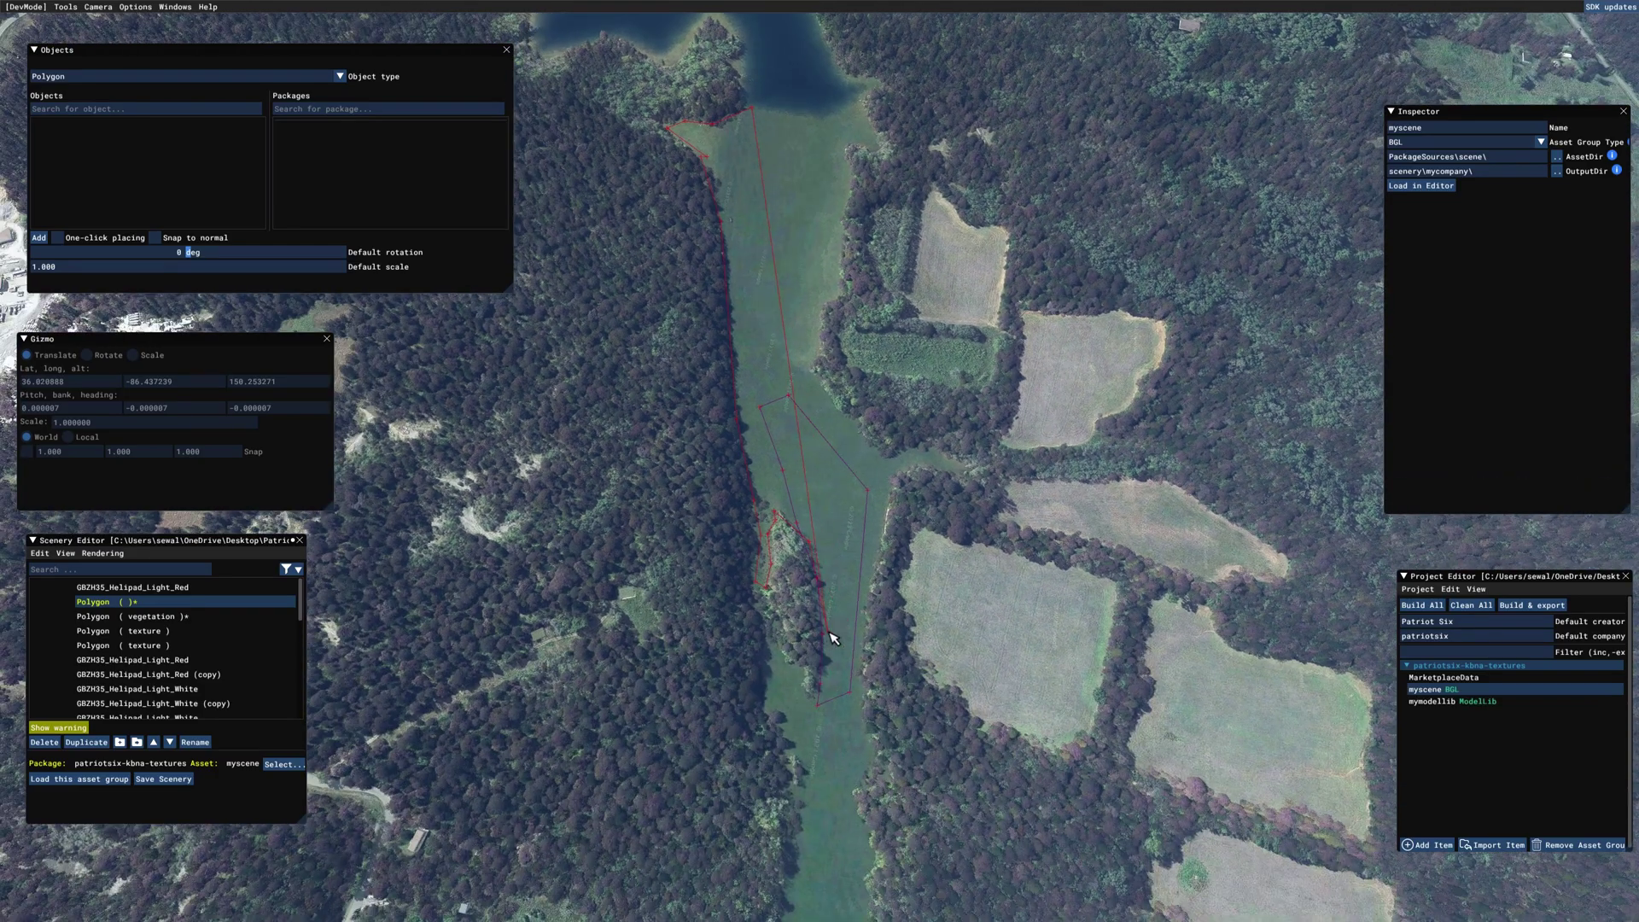
pyautogui.click(833, 639)
pyautogui.click(796, 675)
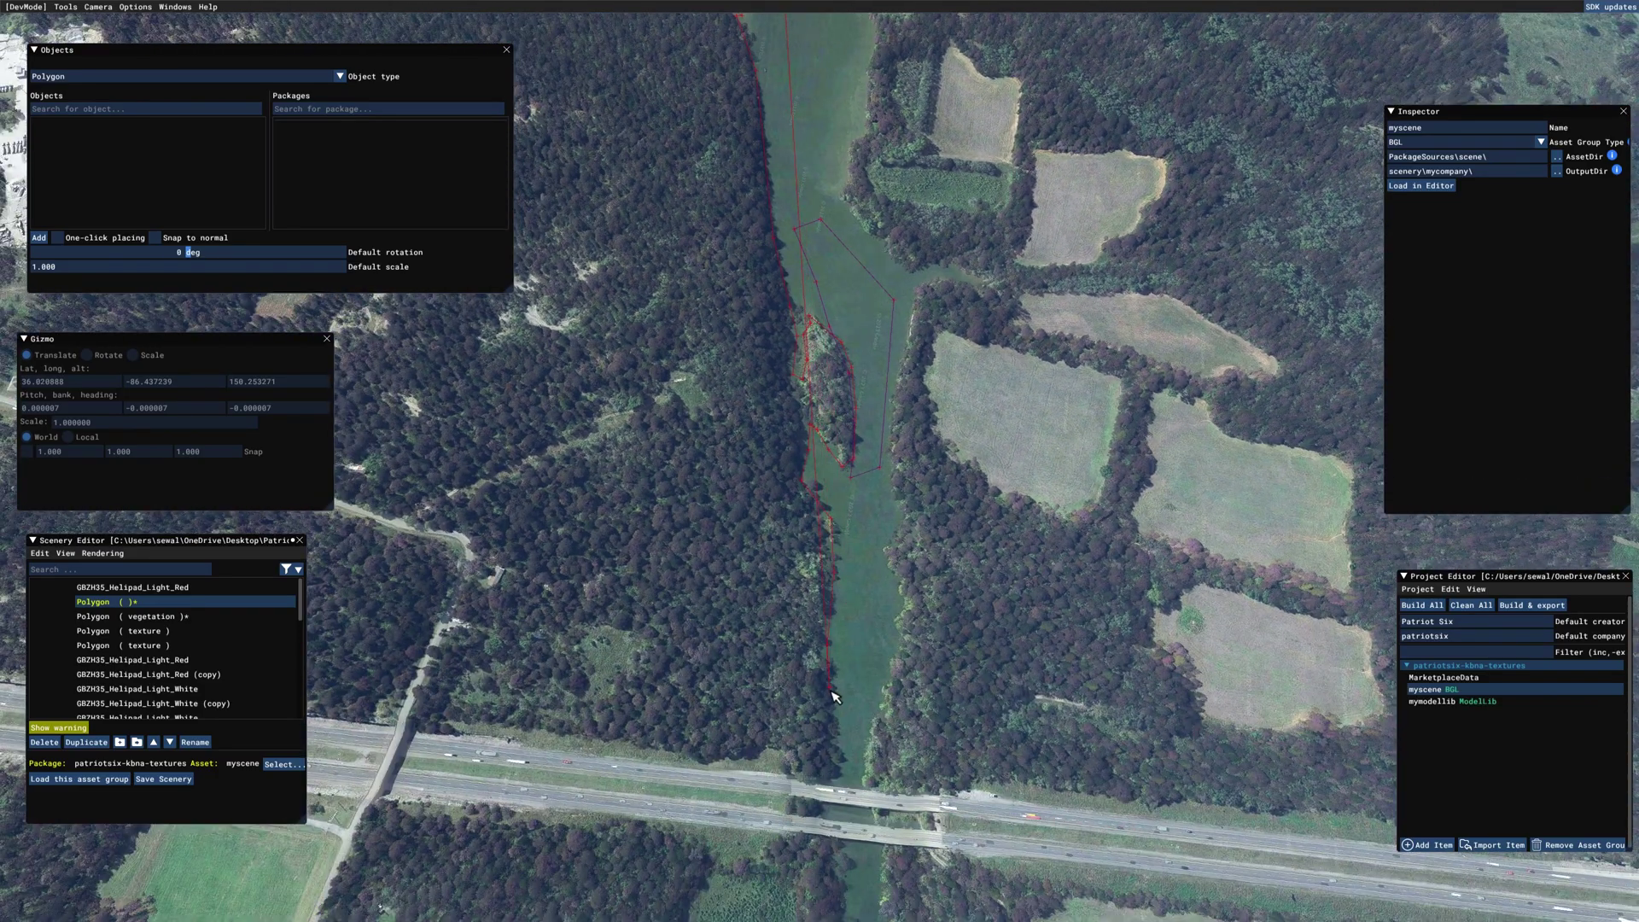
# Extend the polygon outline along the river bank, beneath the highway bridges and into the narrow channel beyond them.
pyautogui.click(834, 762)
pyautogui.press('s')
pyautogui.click(902, 584)
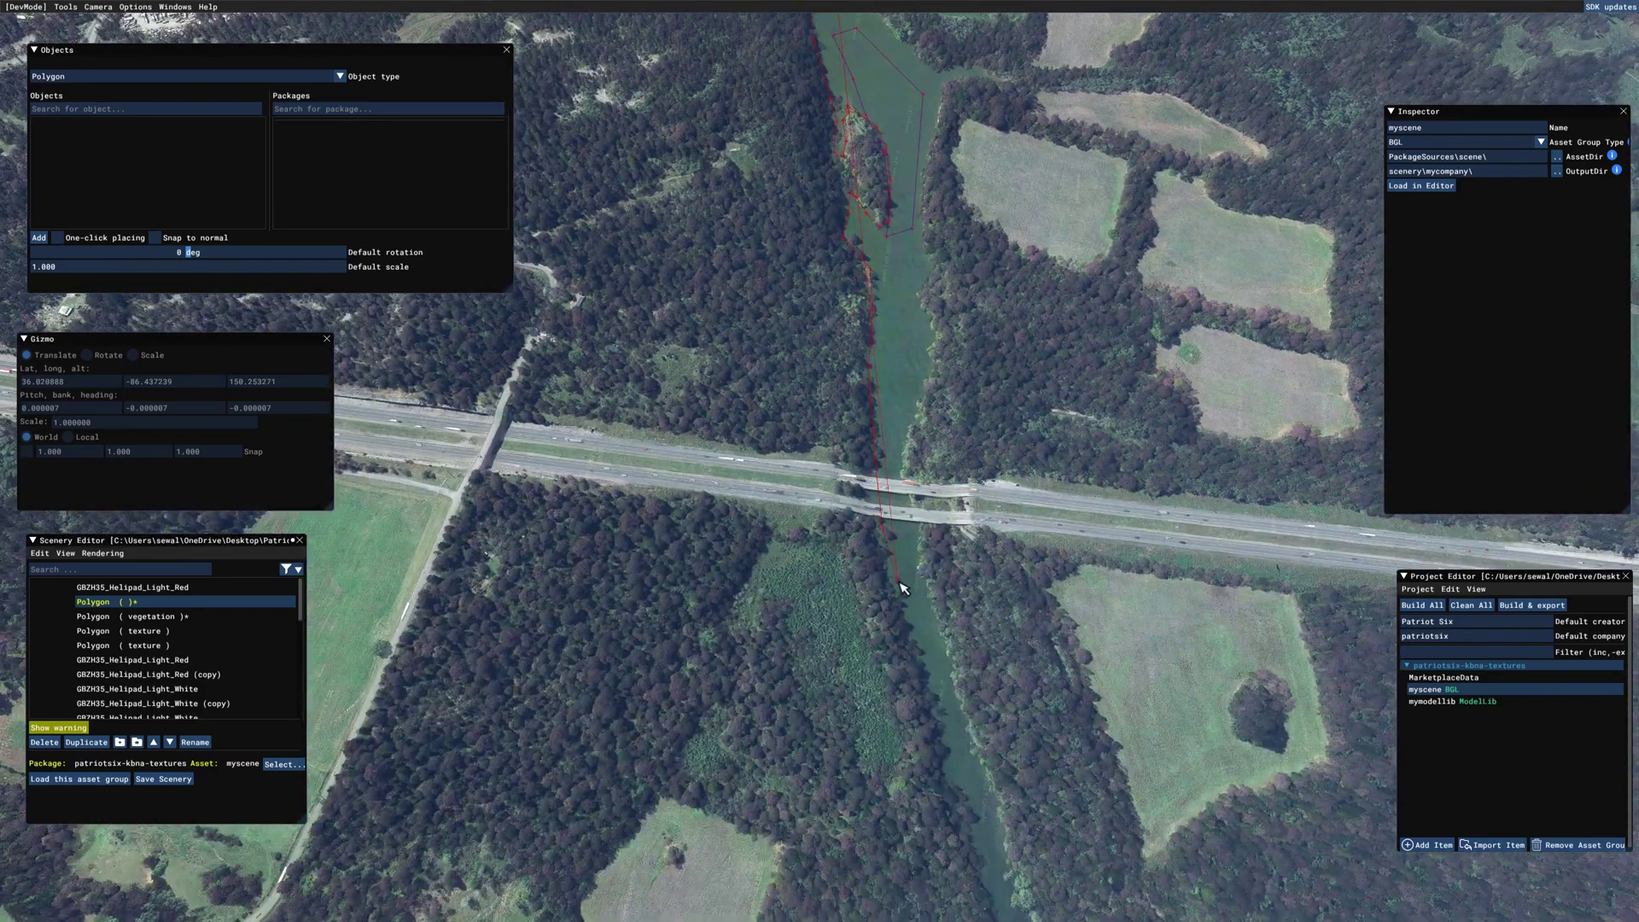
pyautogui.press('s')
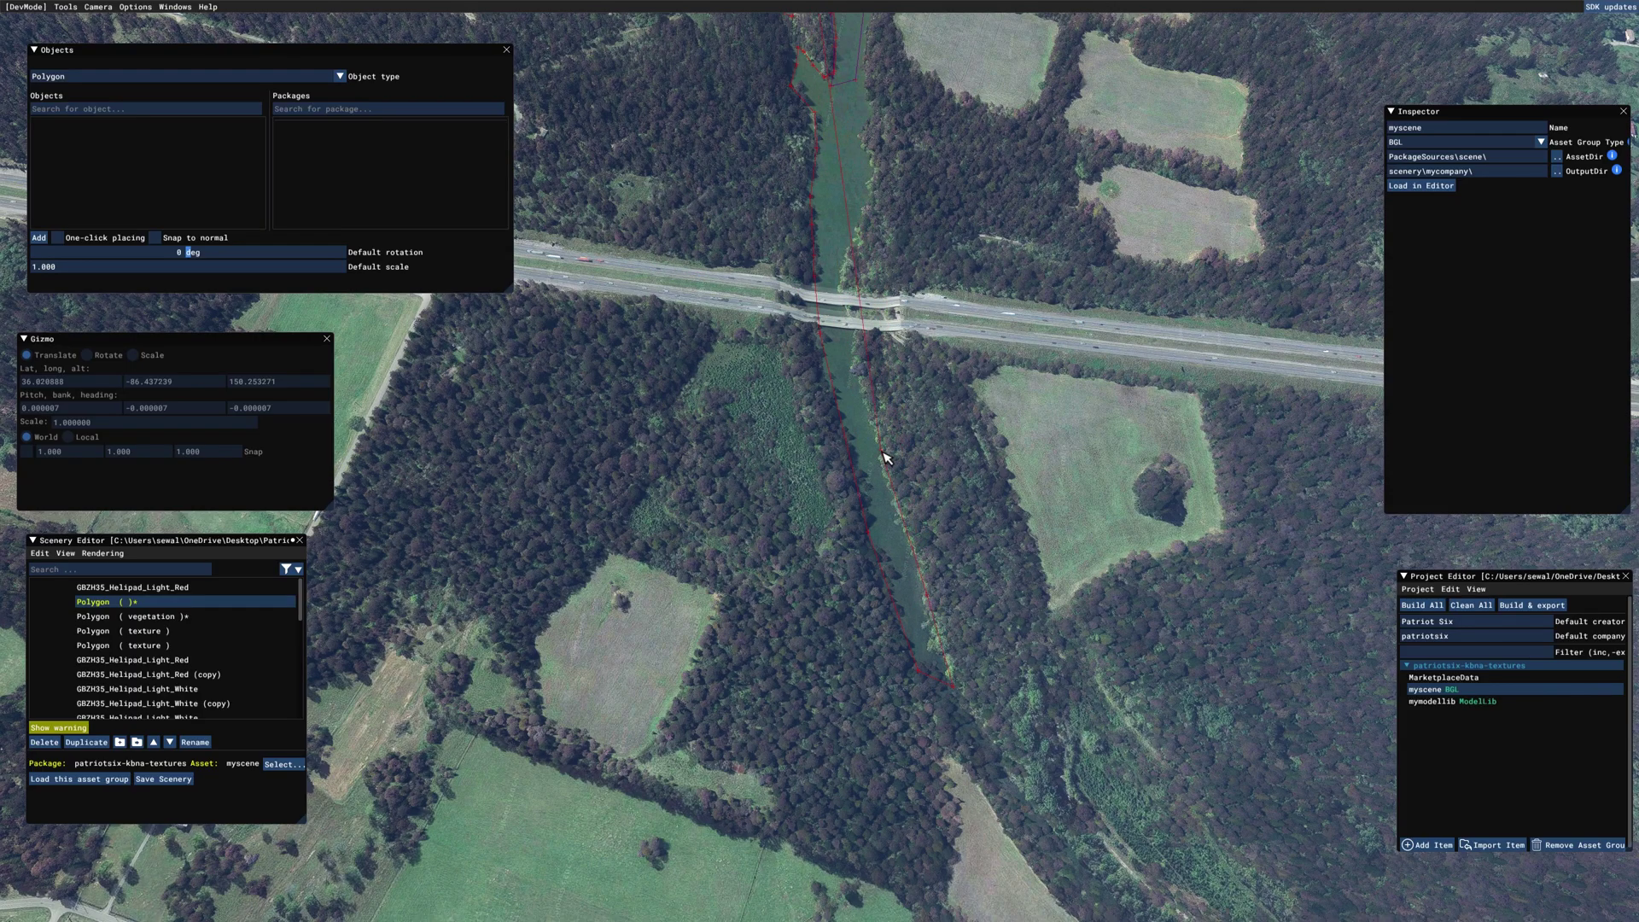
# Trace the field-side bank back up to the lake, including the side creek, and close the polygon across the lake mouth.
pyautogui.press('w')
pyautogui.press('w')
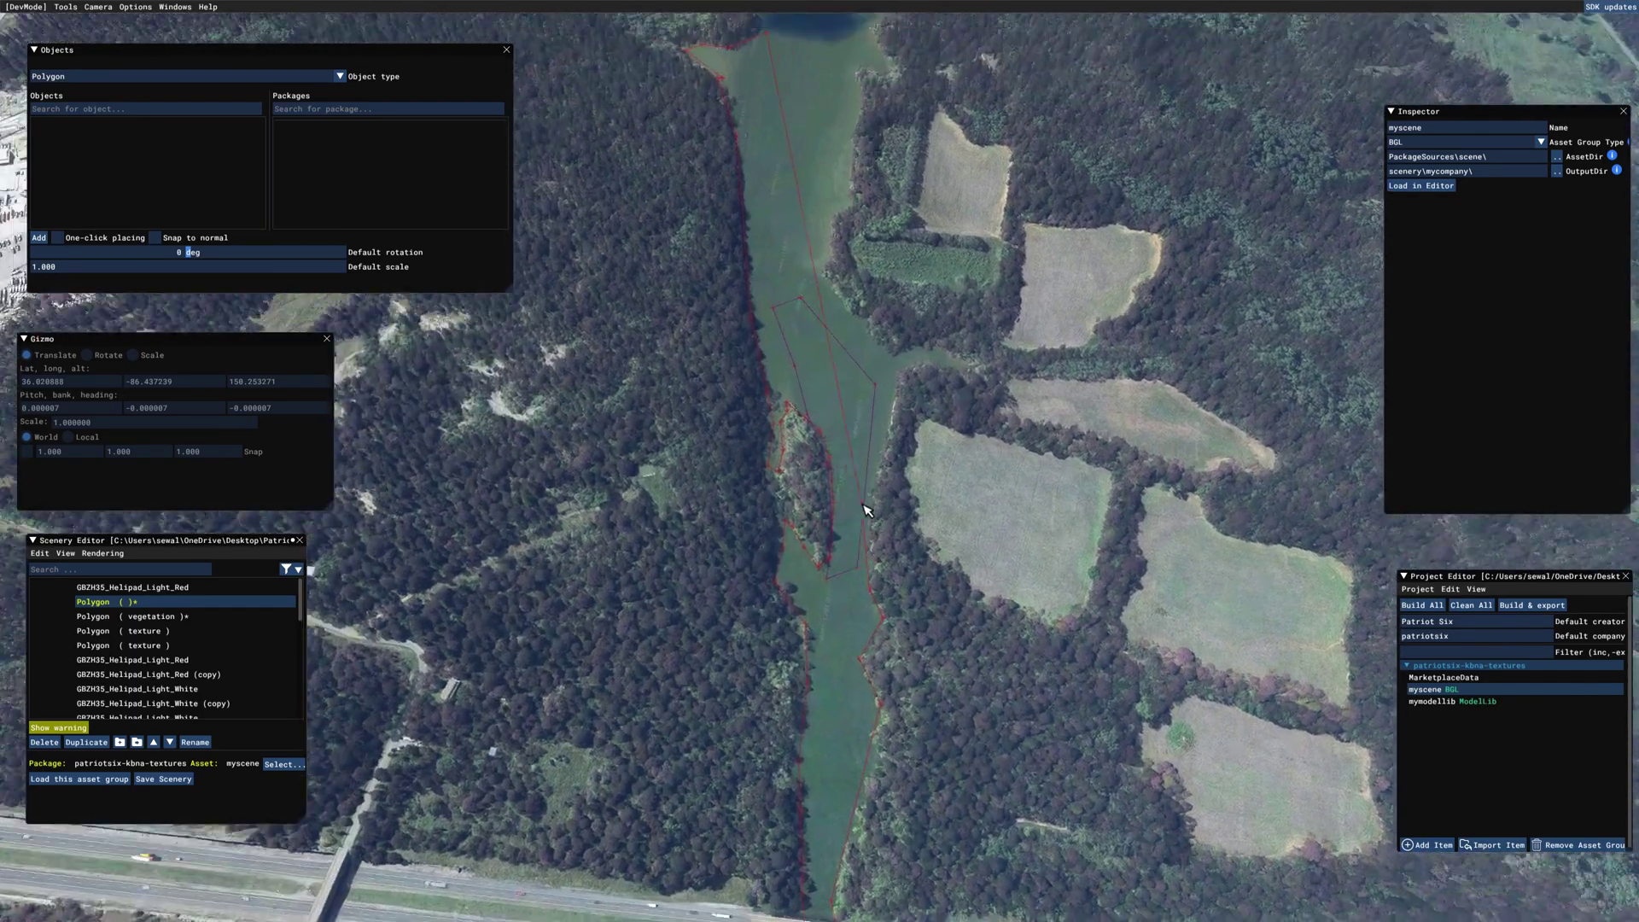
pyautogui.press('w')
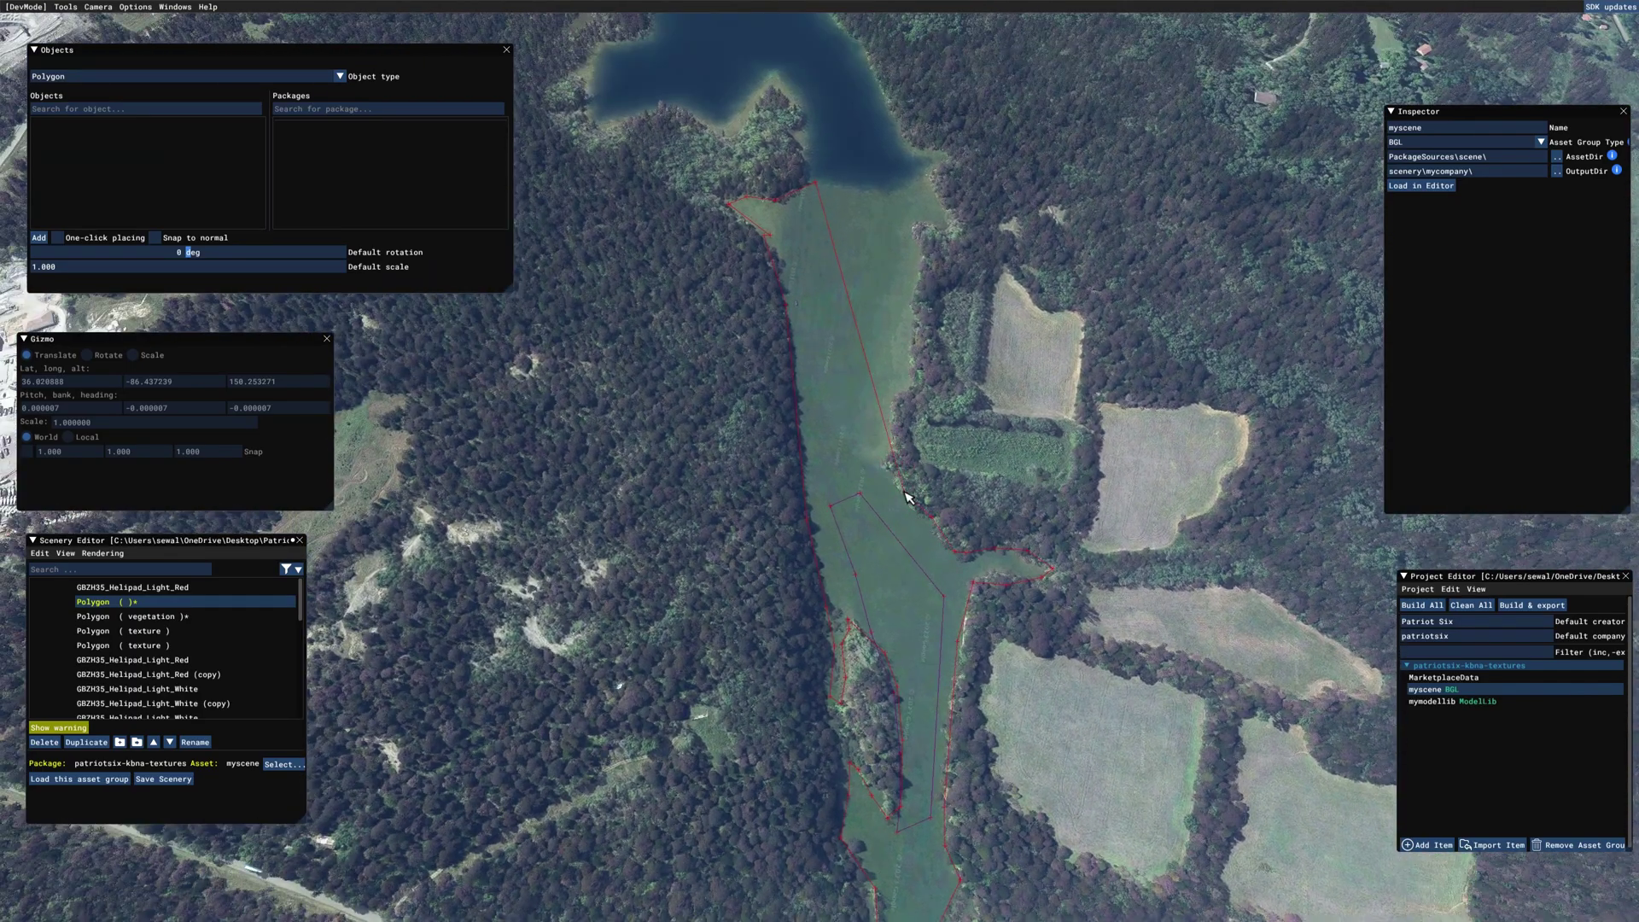
pyautogui.press('w')
pyautogui.click(894, 474)
pyautogui.click(919, 491)
pyautogui.click(916, 464)
pyautogui.click(898, 420)
pyautogui.click(912, 391)
pyautogui.click(880, 392)
pyautogui.doubleClick(820, 400)
pyautogui.press('s')
pyautogui.press('s')
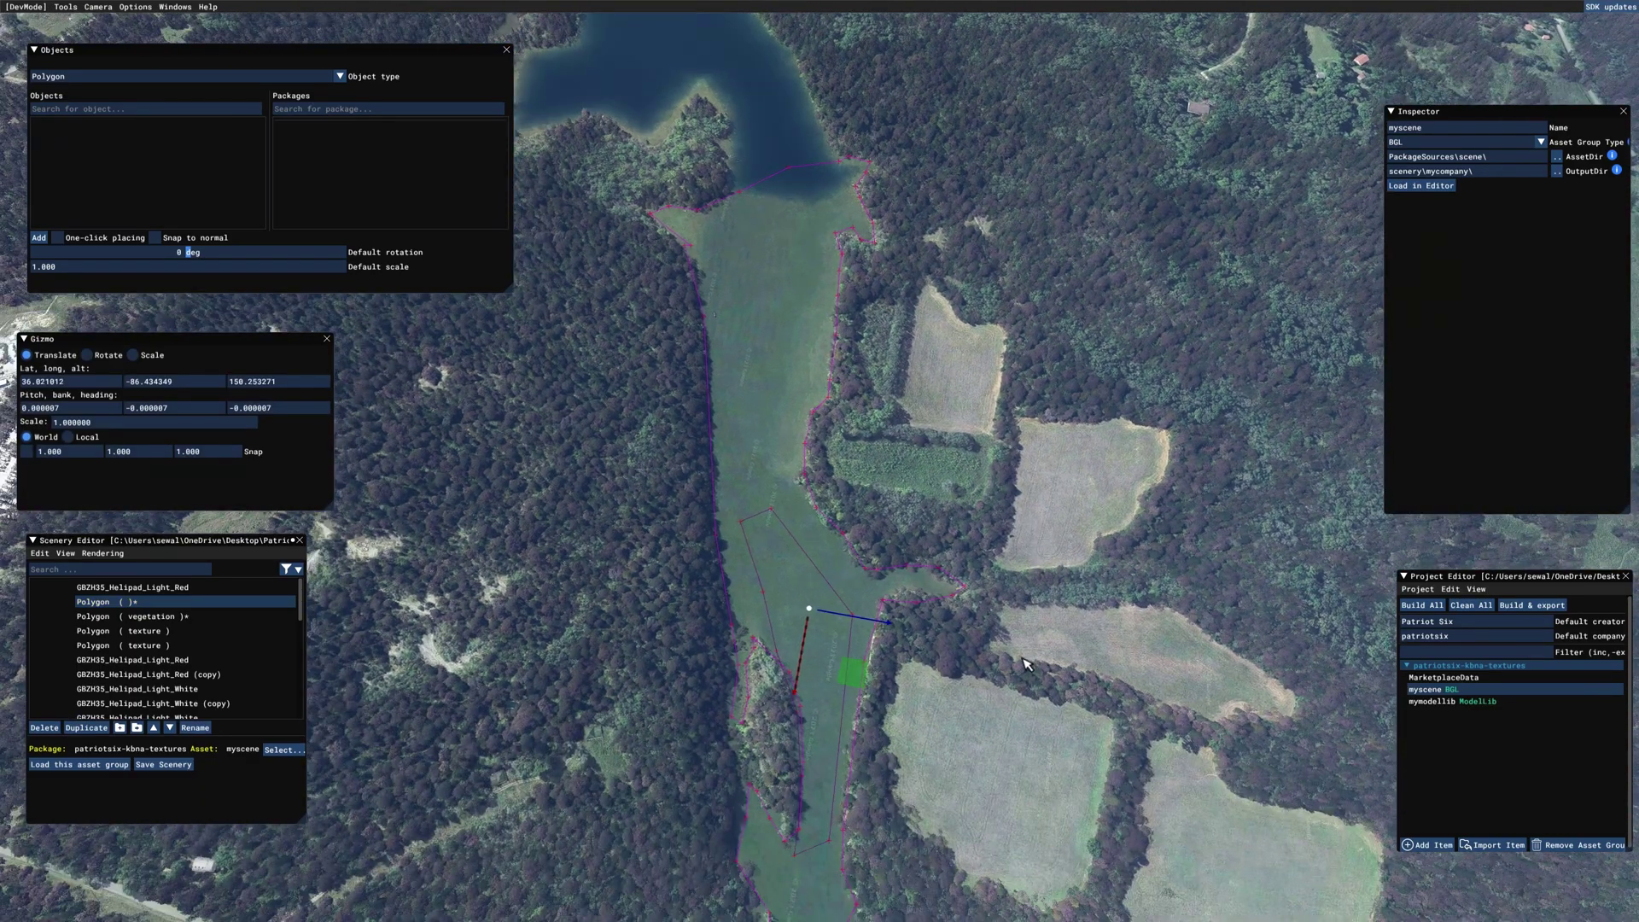
# Show the inlet polygon's properties, enable Water, and choose LAKE as the water type.
pyautogui.press('w')
pyautogui.press('w')
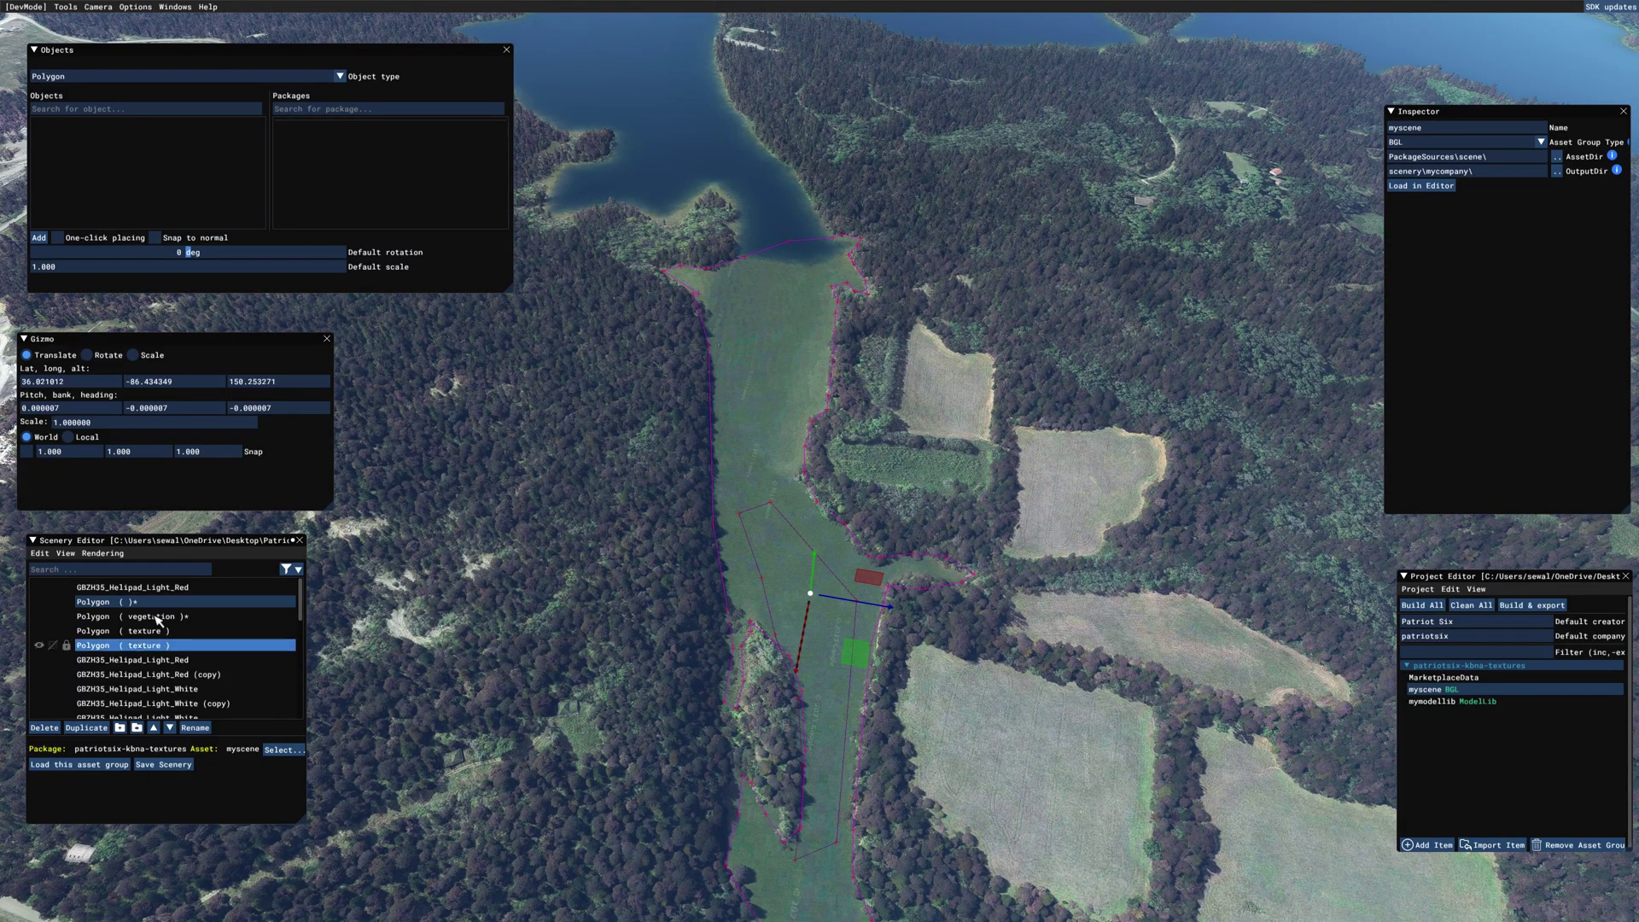
pyautogui.click(66, 555)
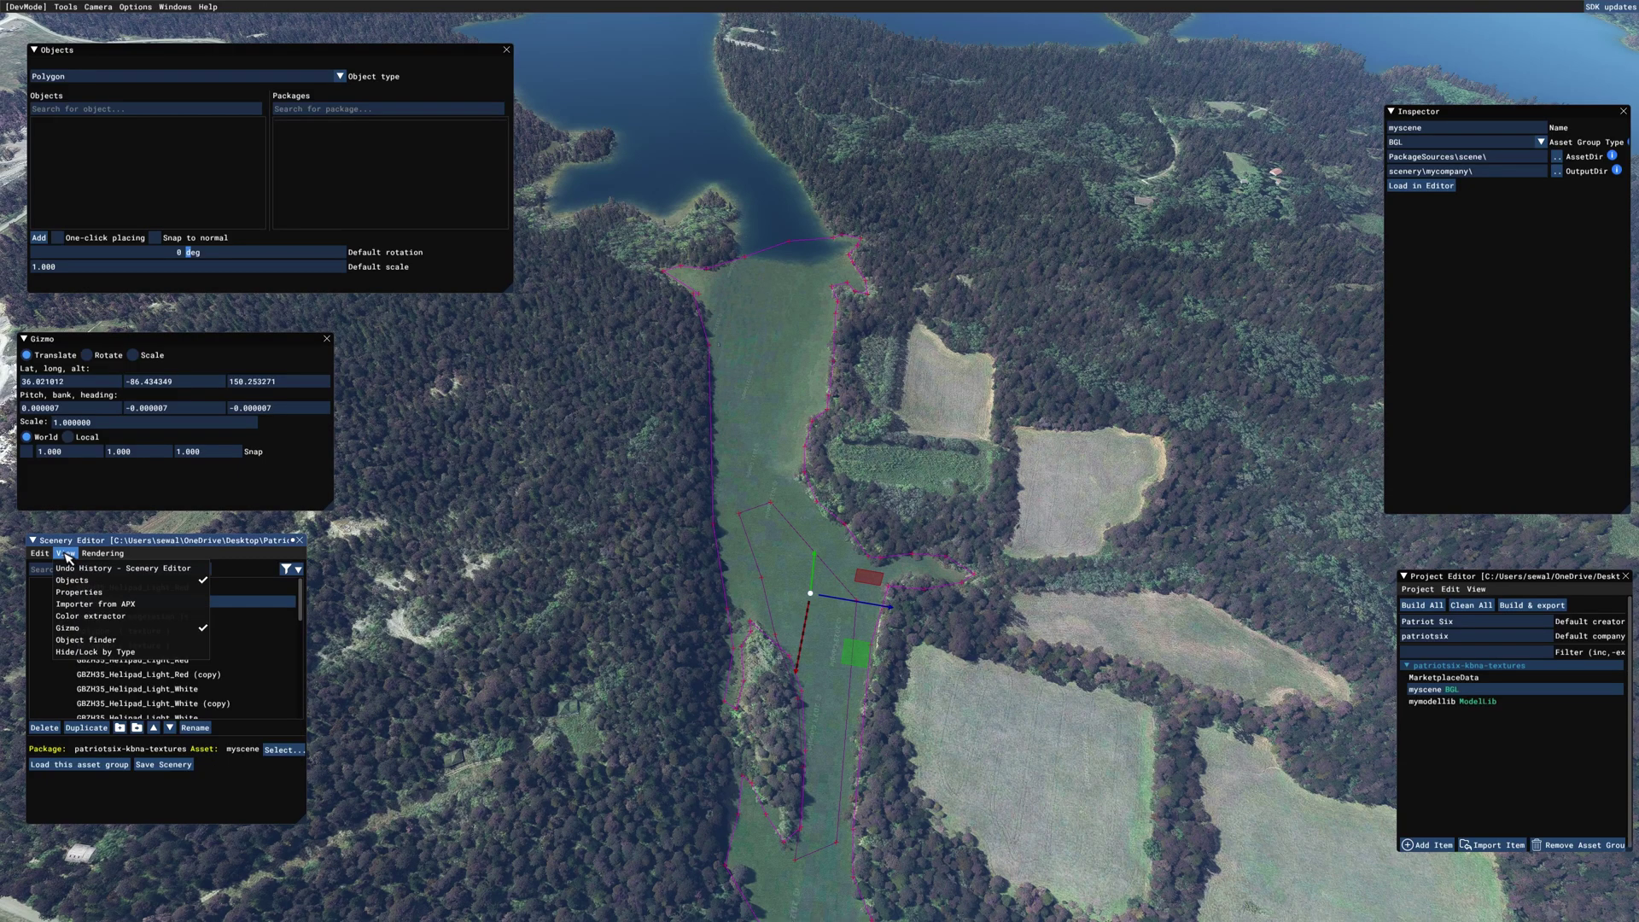
pyautogui.click(81, 593)
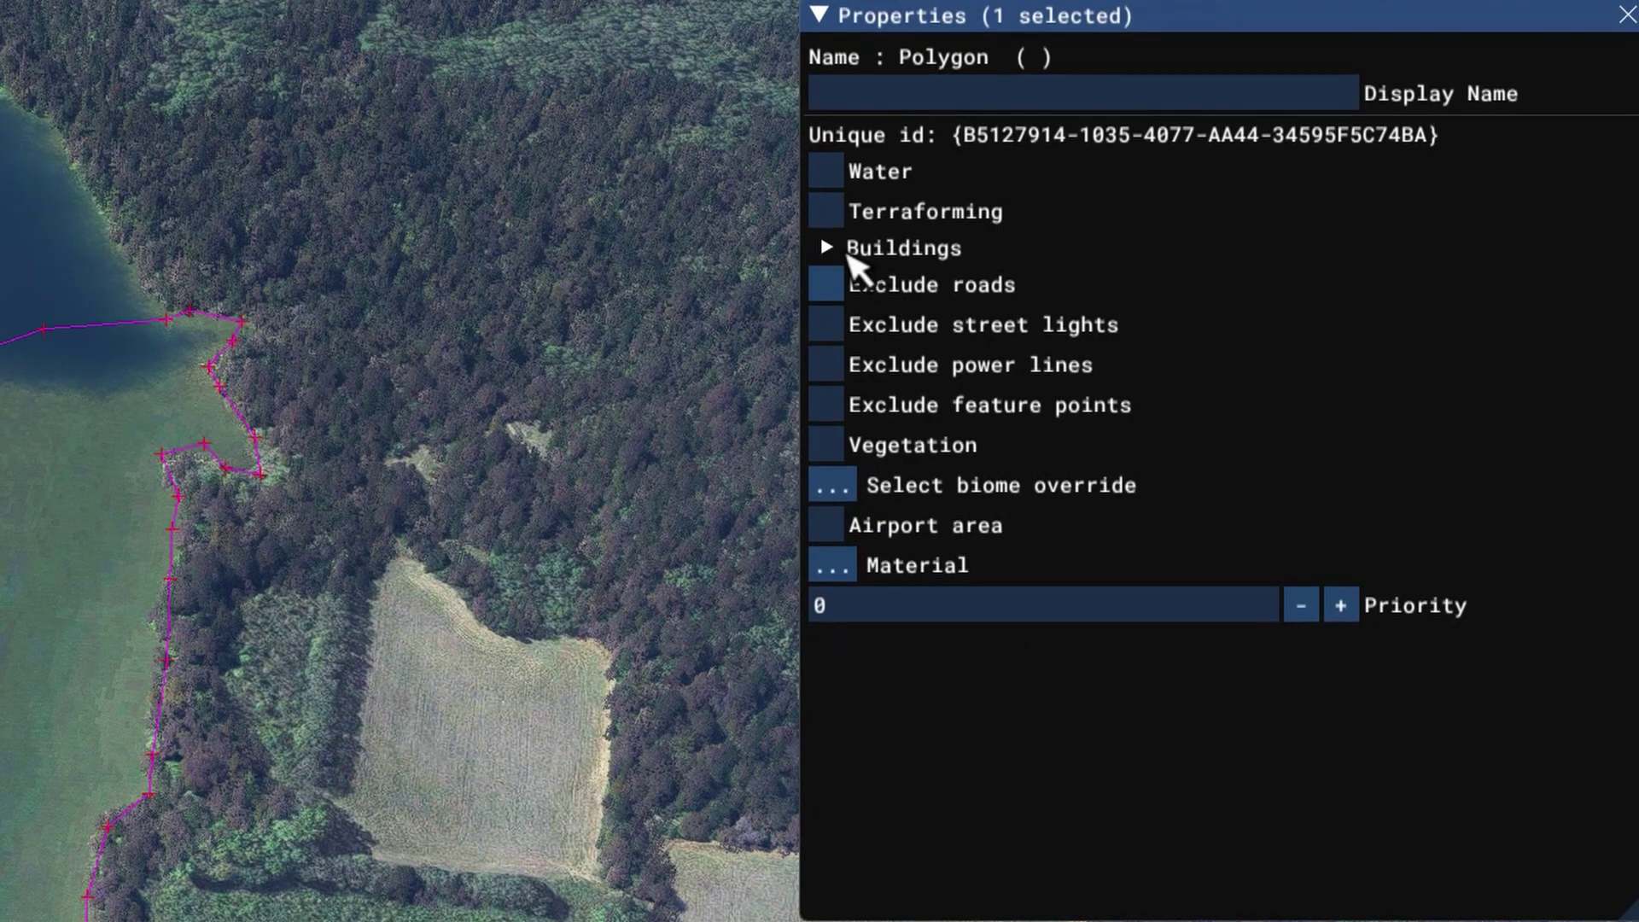
pyautogui.click(830, 175)
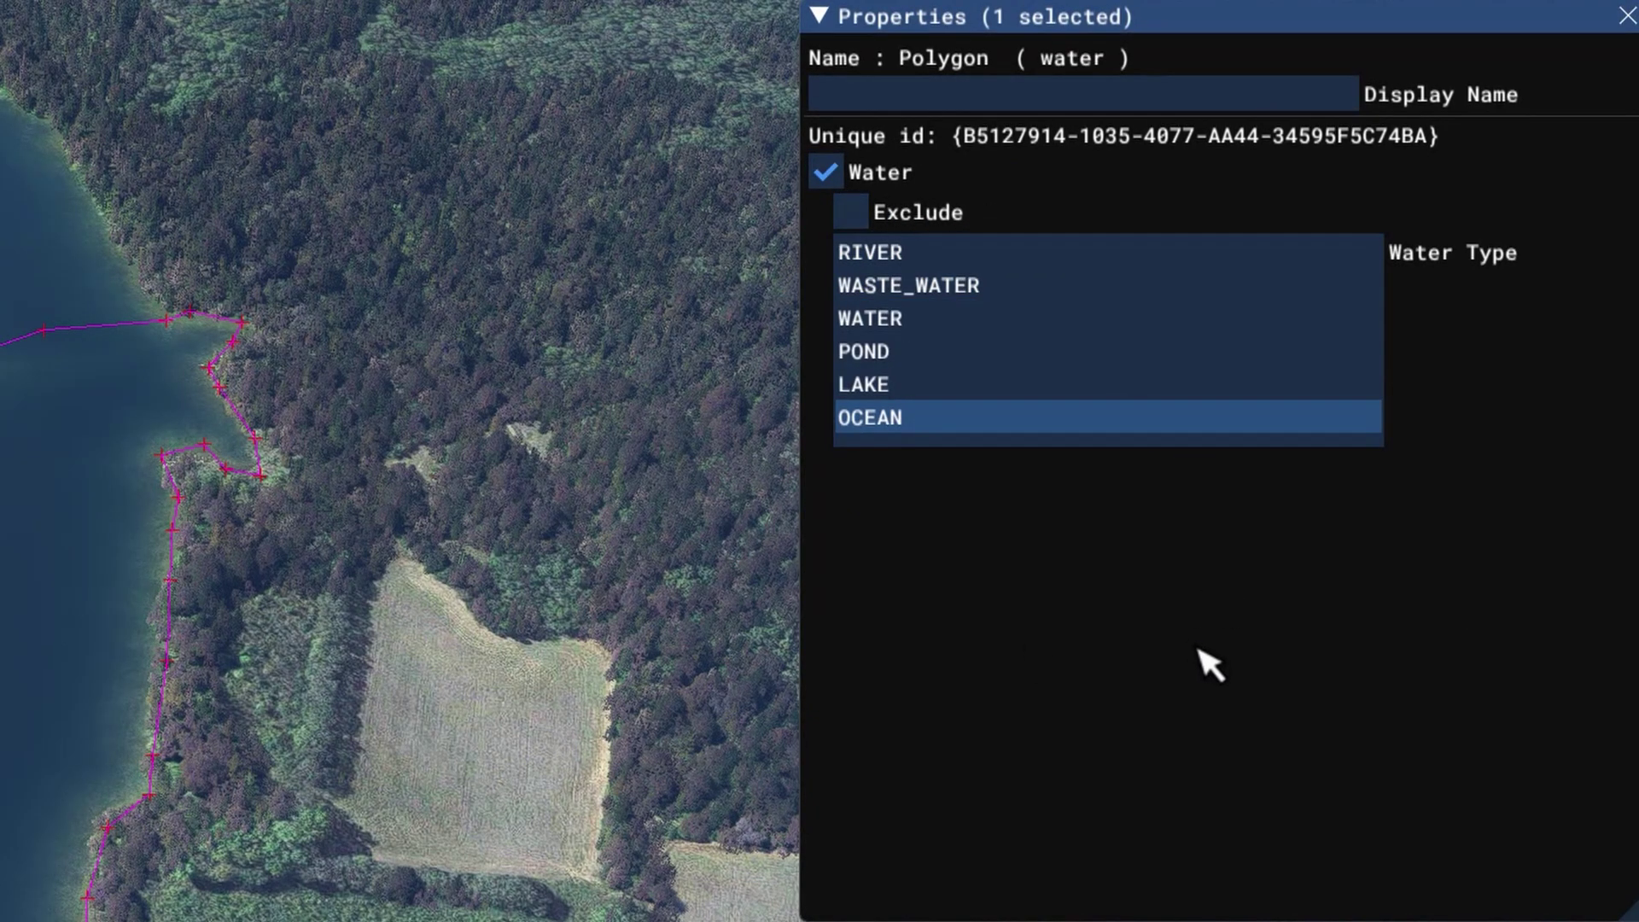
pyautogui.click(963, 384)
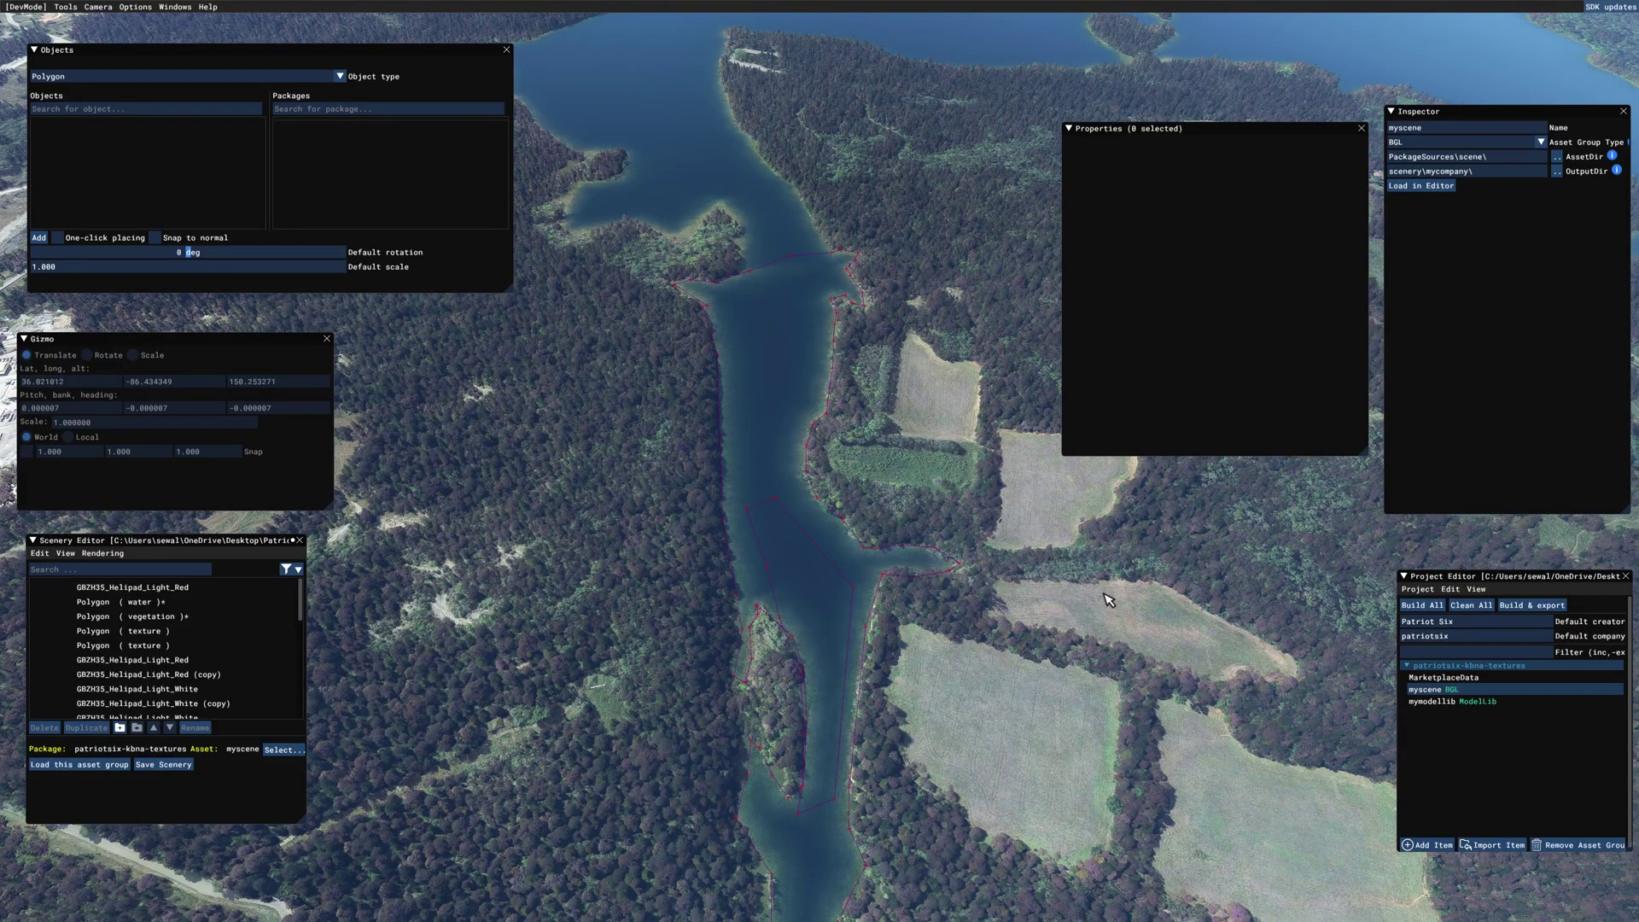
# Reselect the inlet's water polygon, set its water type to LAKE again, and deselect it.
pyautogui.click(1107, 295)
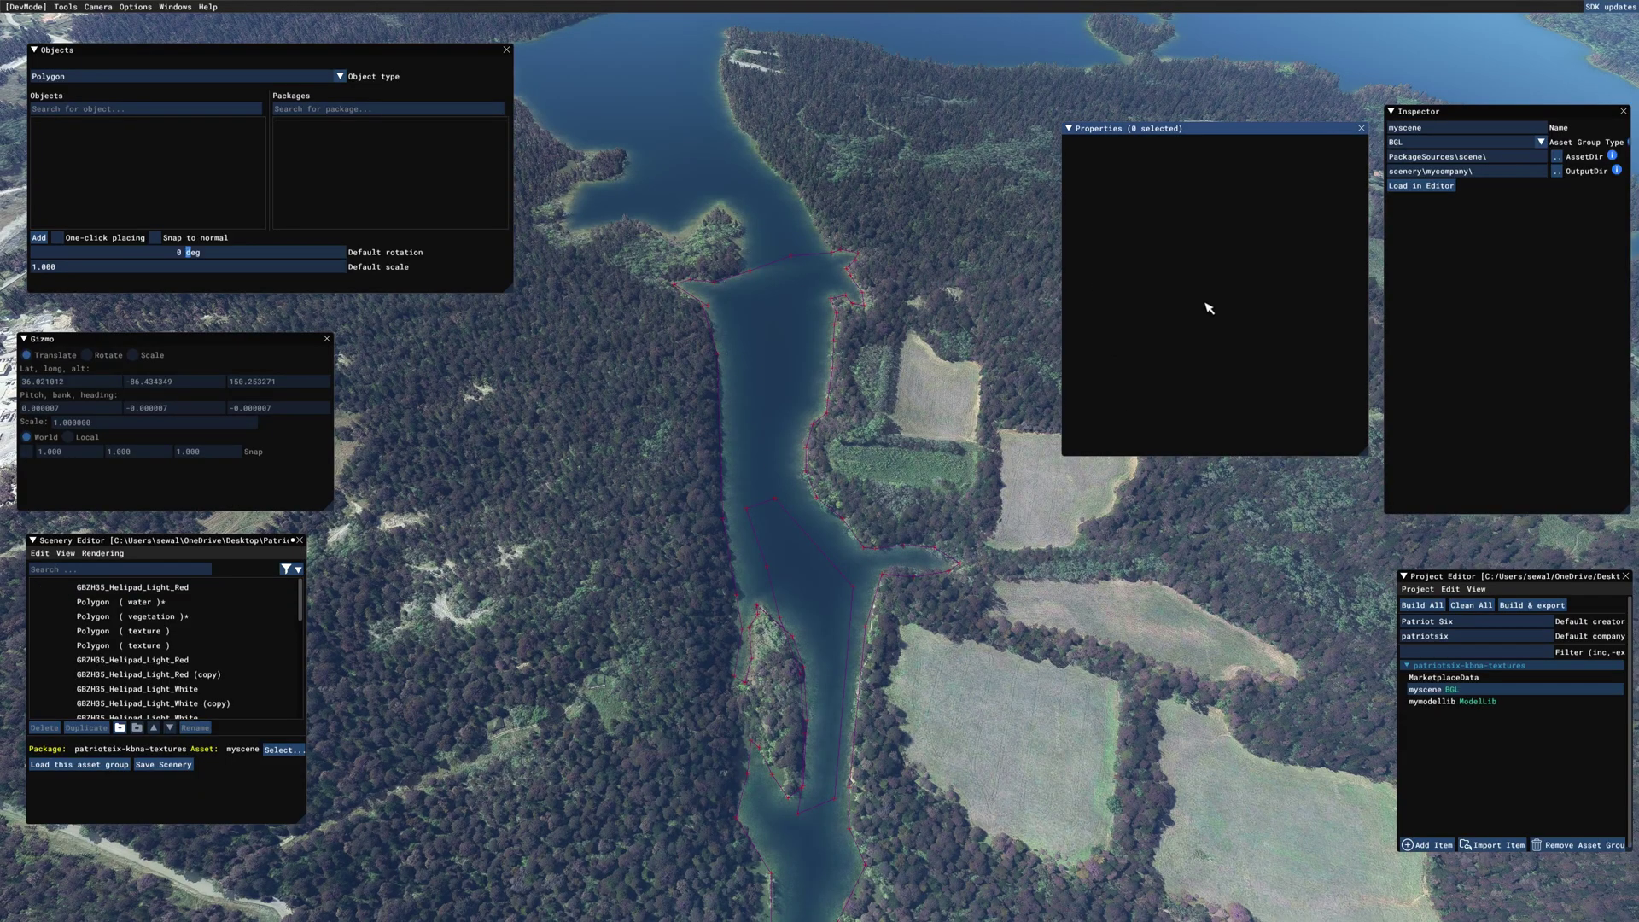
pyautogui.click(766, 478)
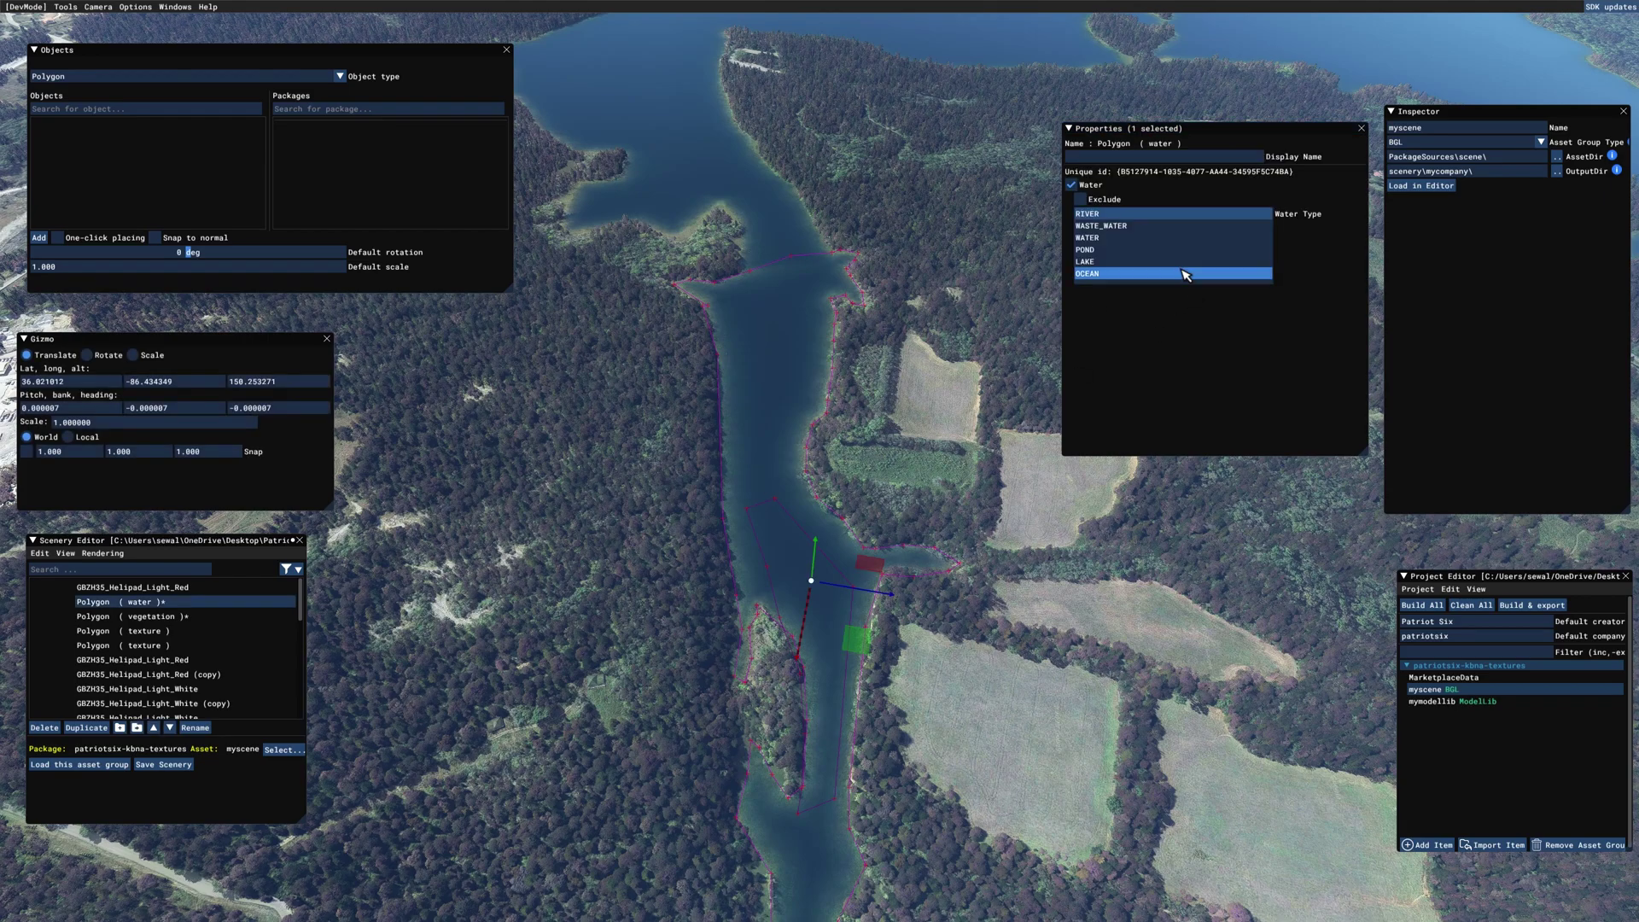
pyautogui.click(1127, 262)
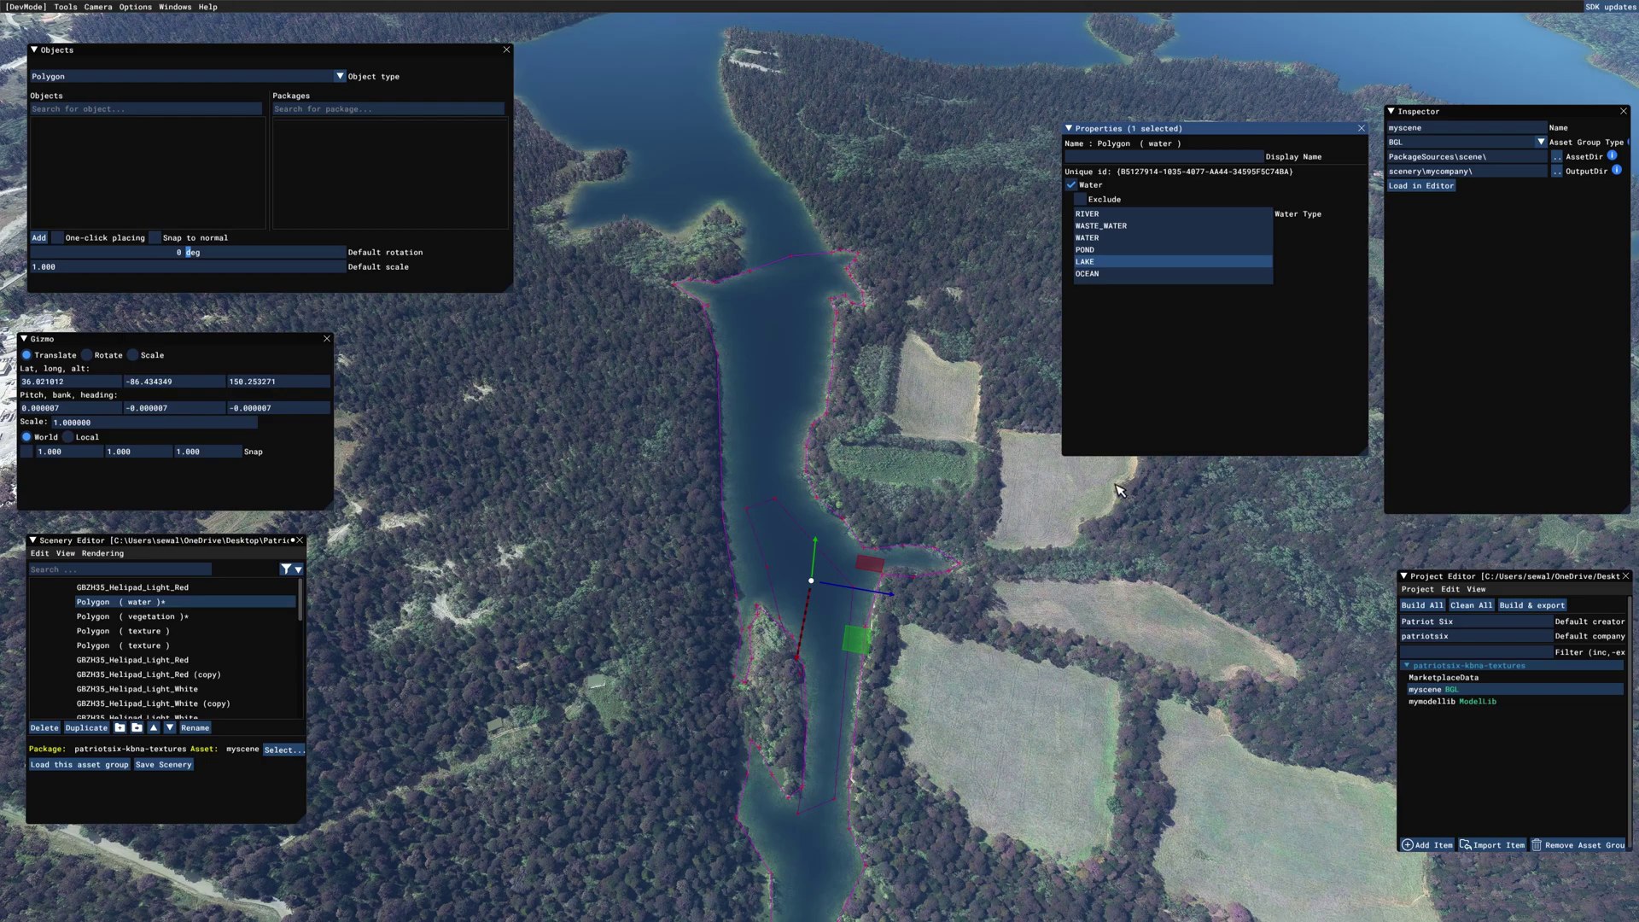
pyautogui.click(1078, 581)
# Add another polygon and outline the lighter green patch of forest beside the straight highway.
pyautogui.press('s')
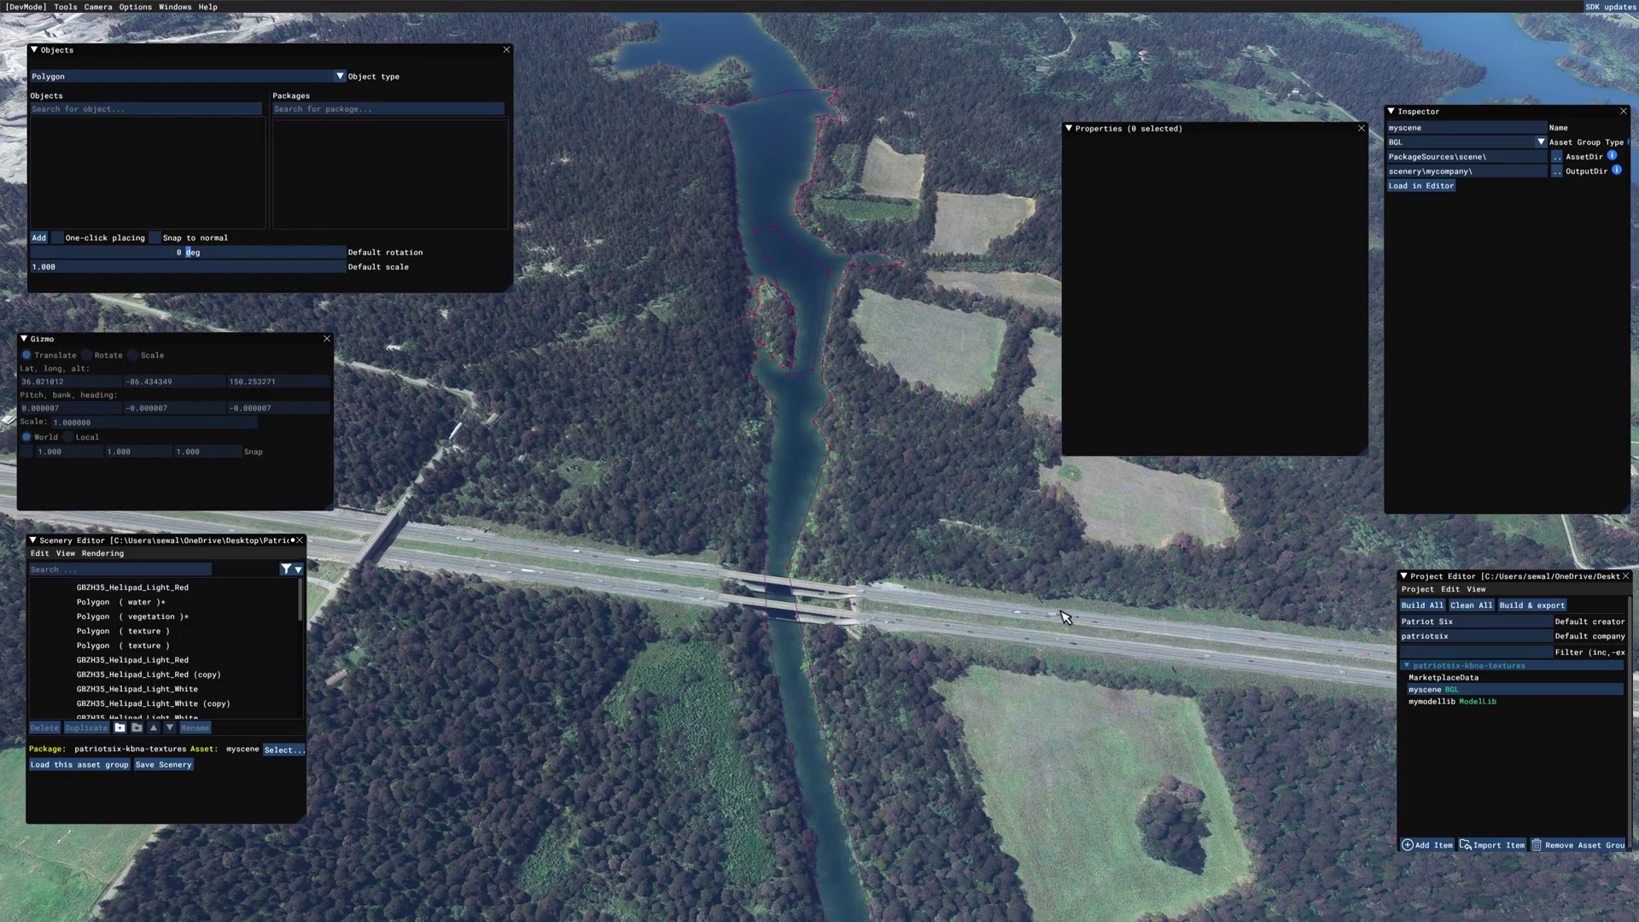
pyautogui.moveTo(1077, 581); pyautogui.dragTo(910, 657, button='right')
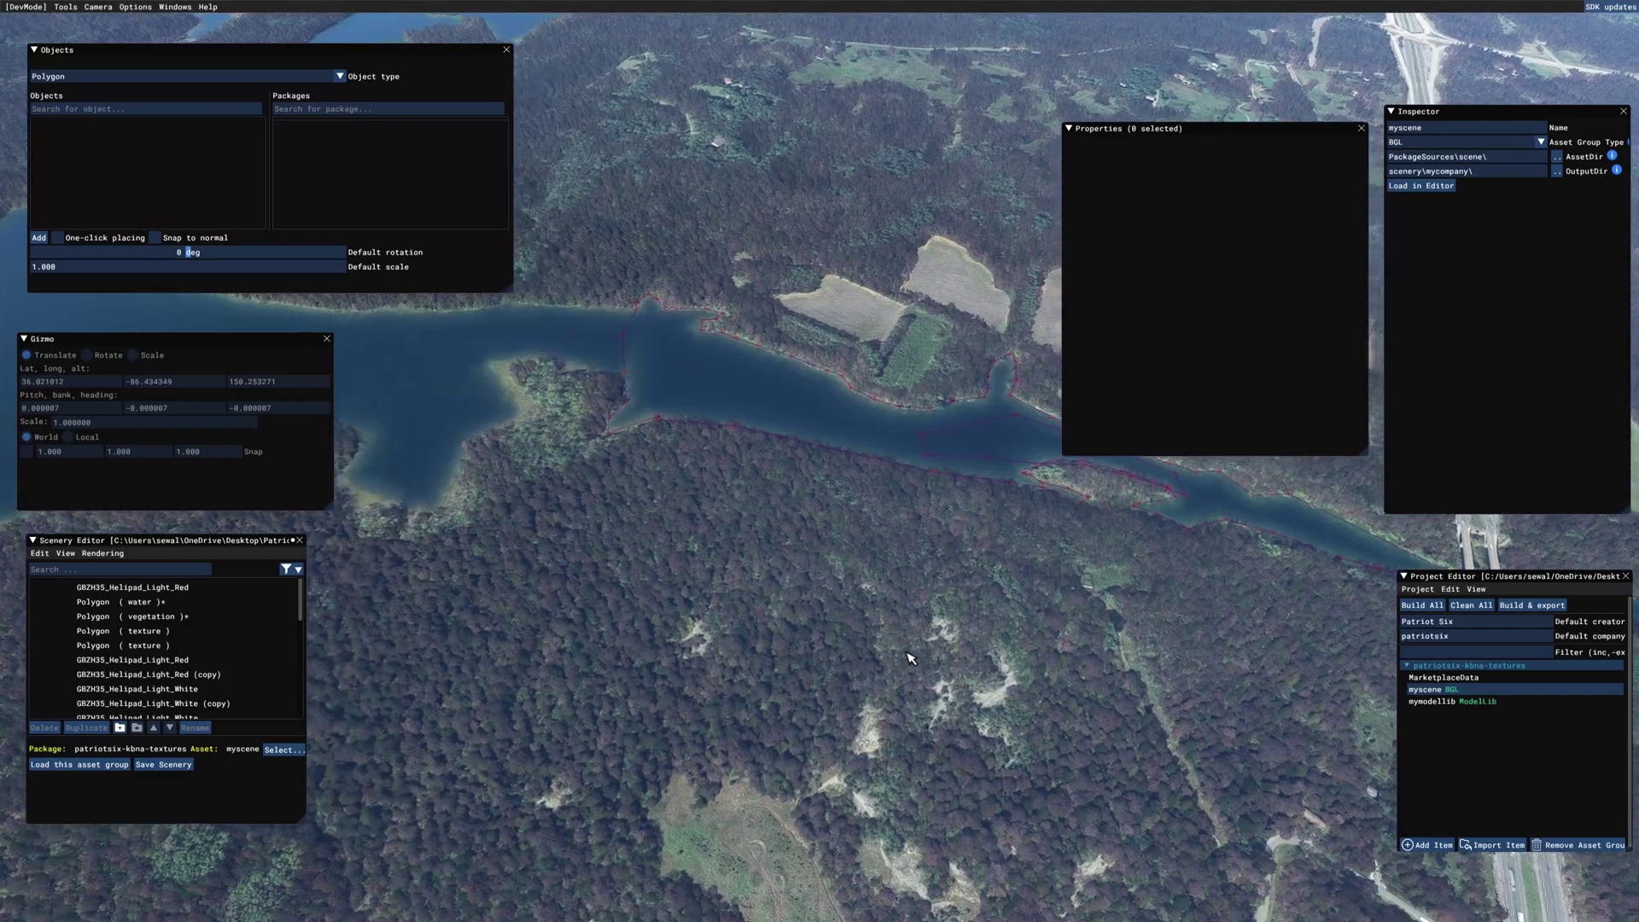
pyautogui.press('w')
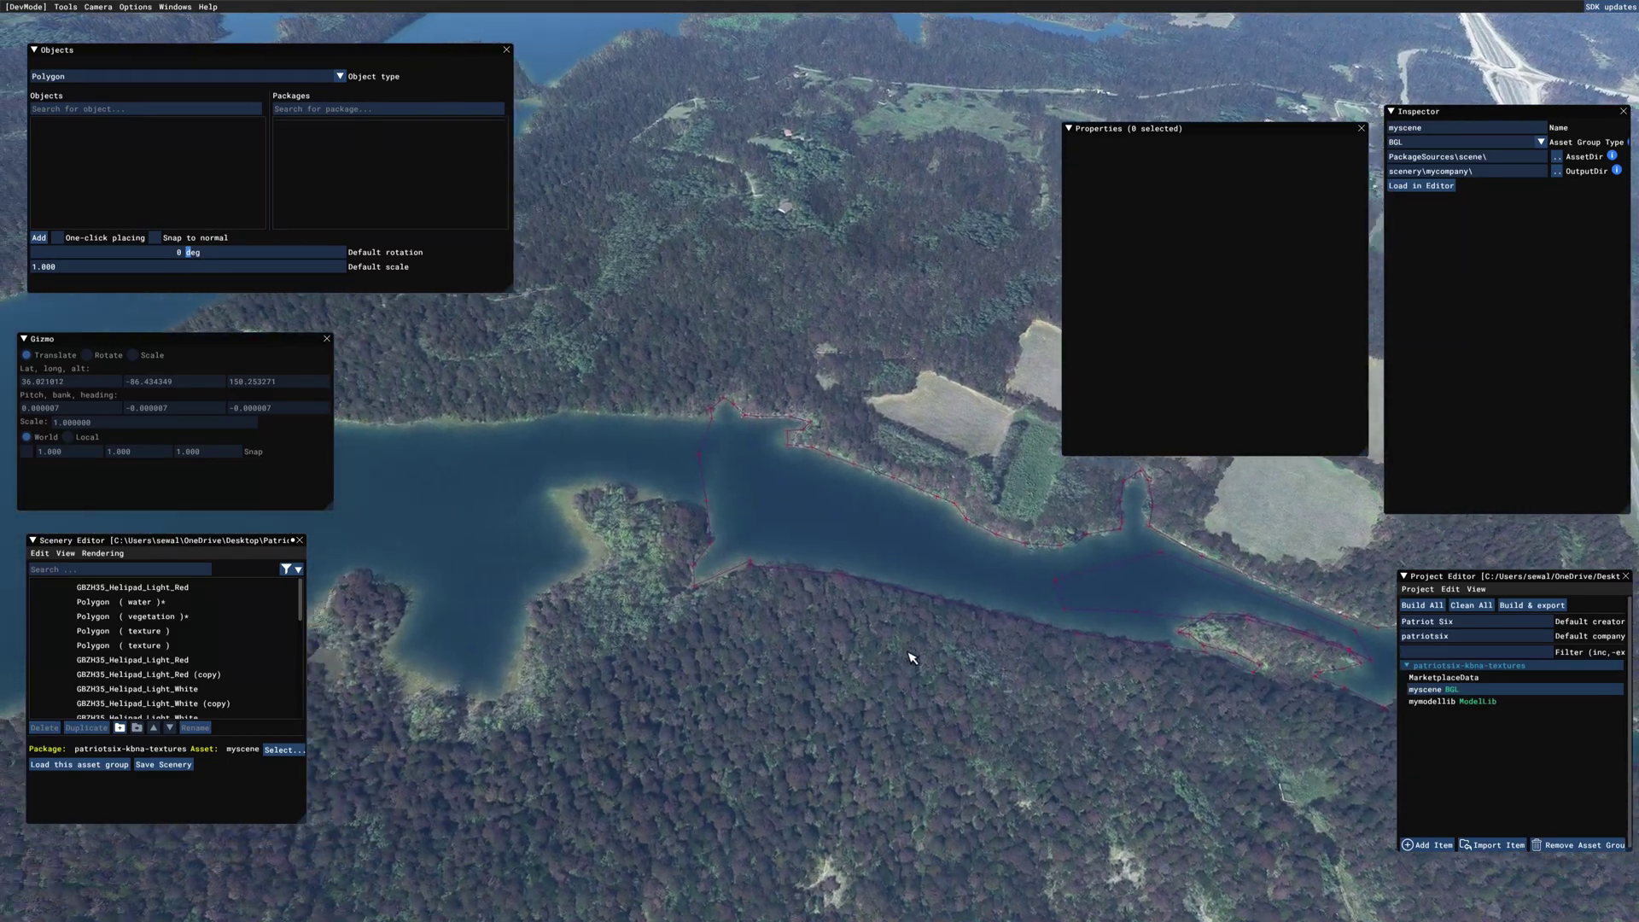
pyautogui.moveTo(896, 689); pyautogui.dragTo(945, 567, button='right')
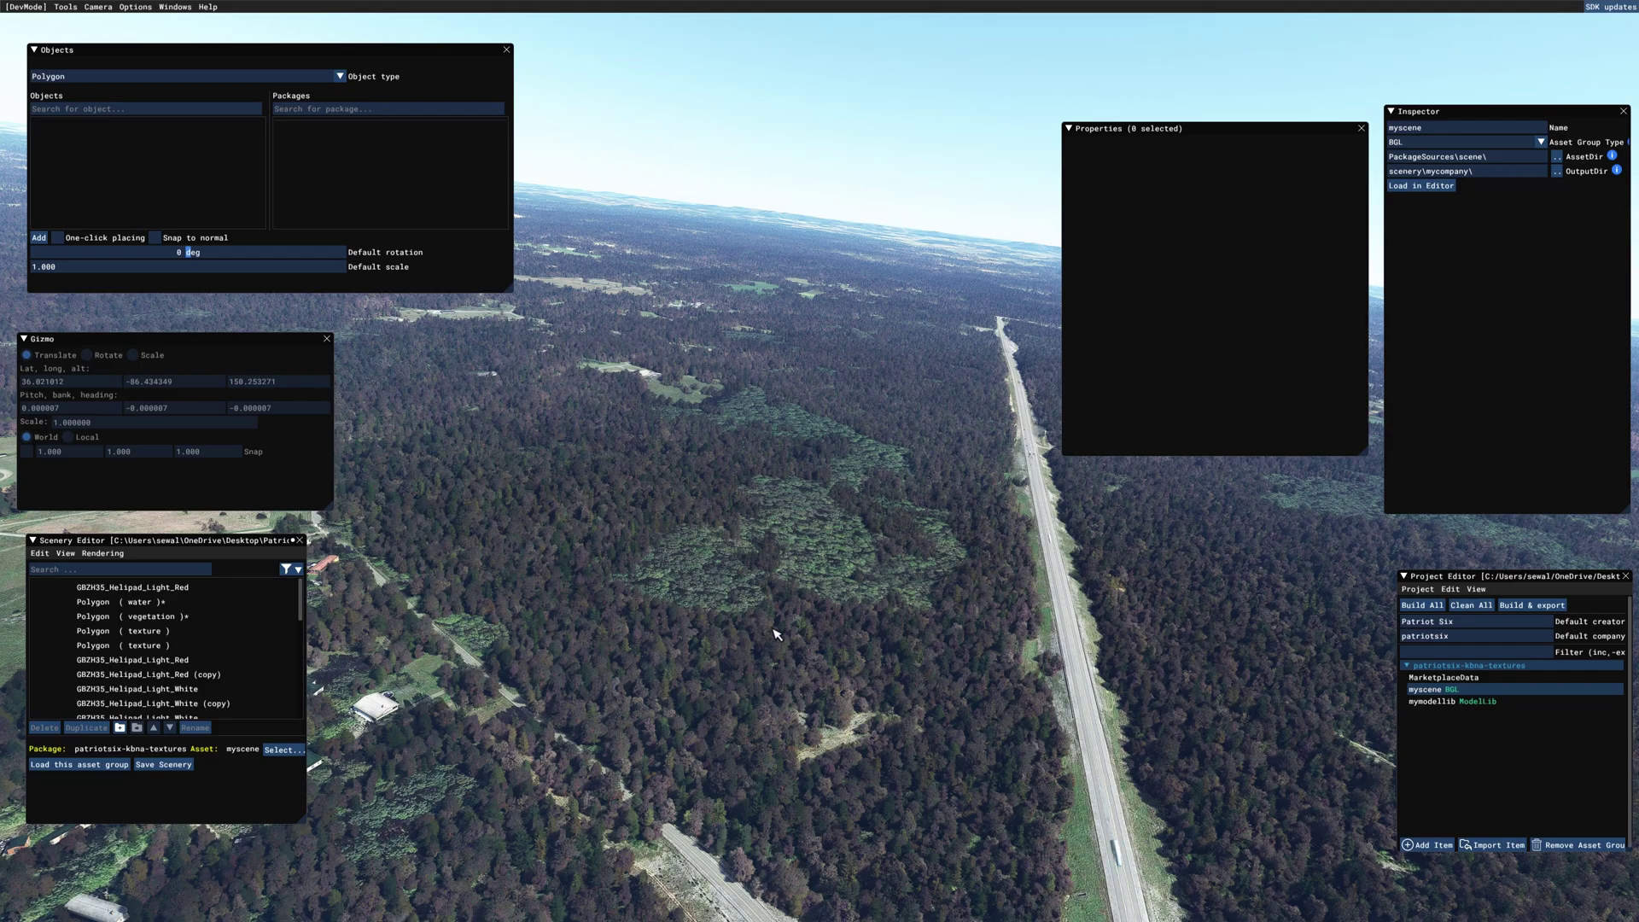
pyautogui.moveTo(808, 658); pyautogui.dragTo(852, 728, button='right')
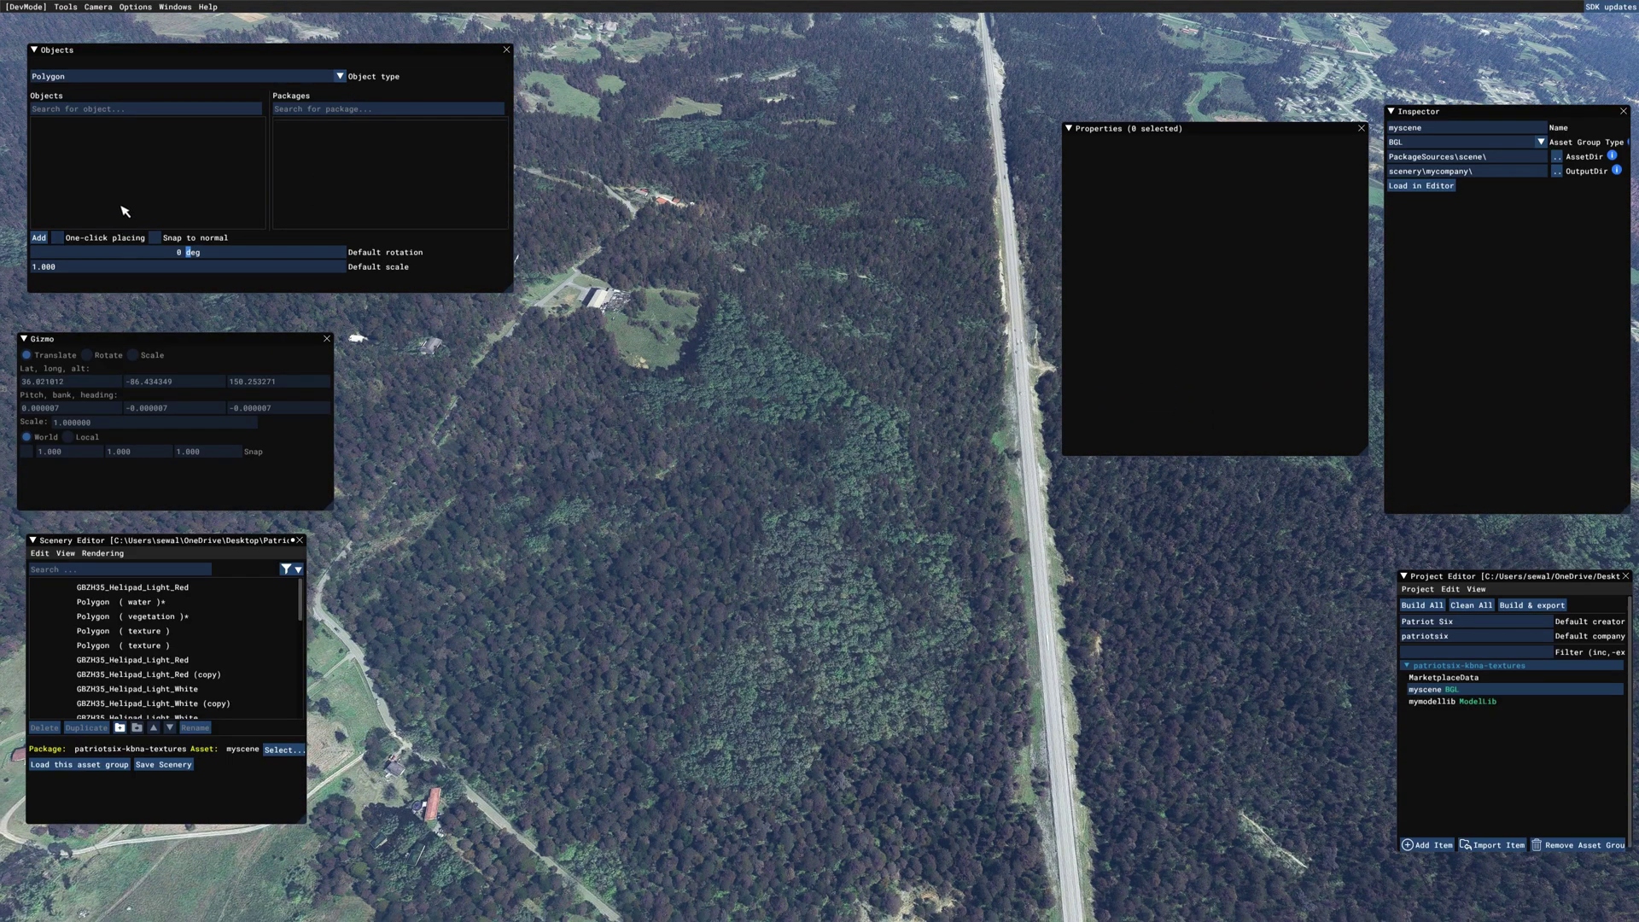
pyautogui.click(39, 237)
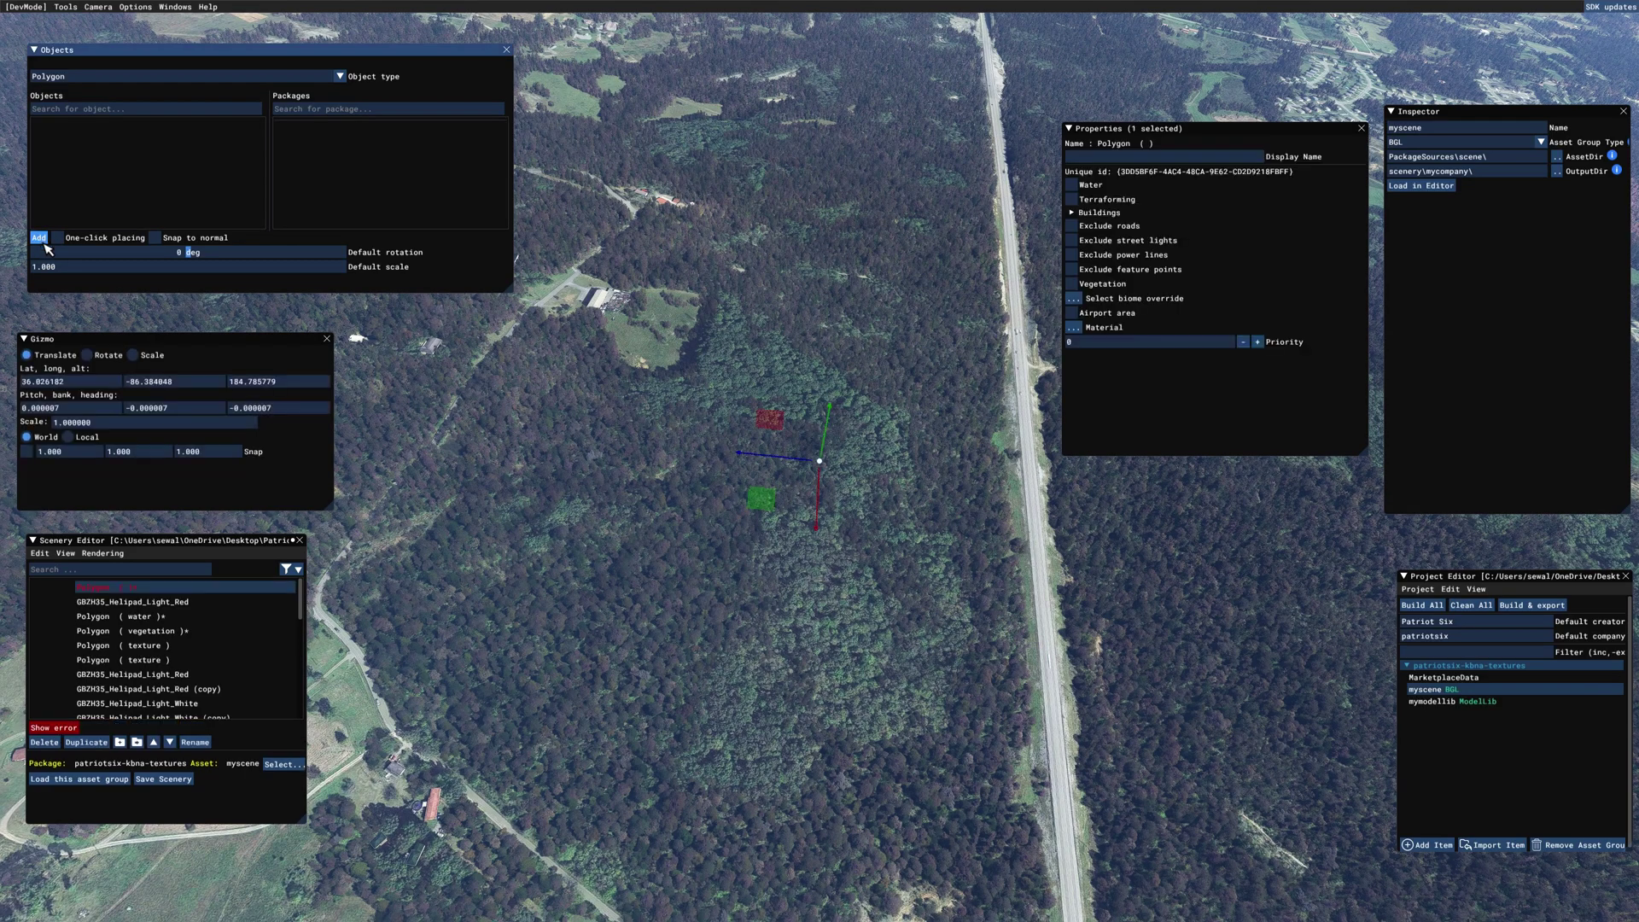
pyautogui.click(731, 302)
pyautogui.click(694, 367)
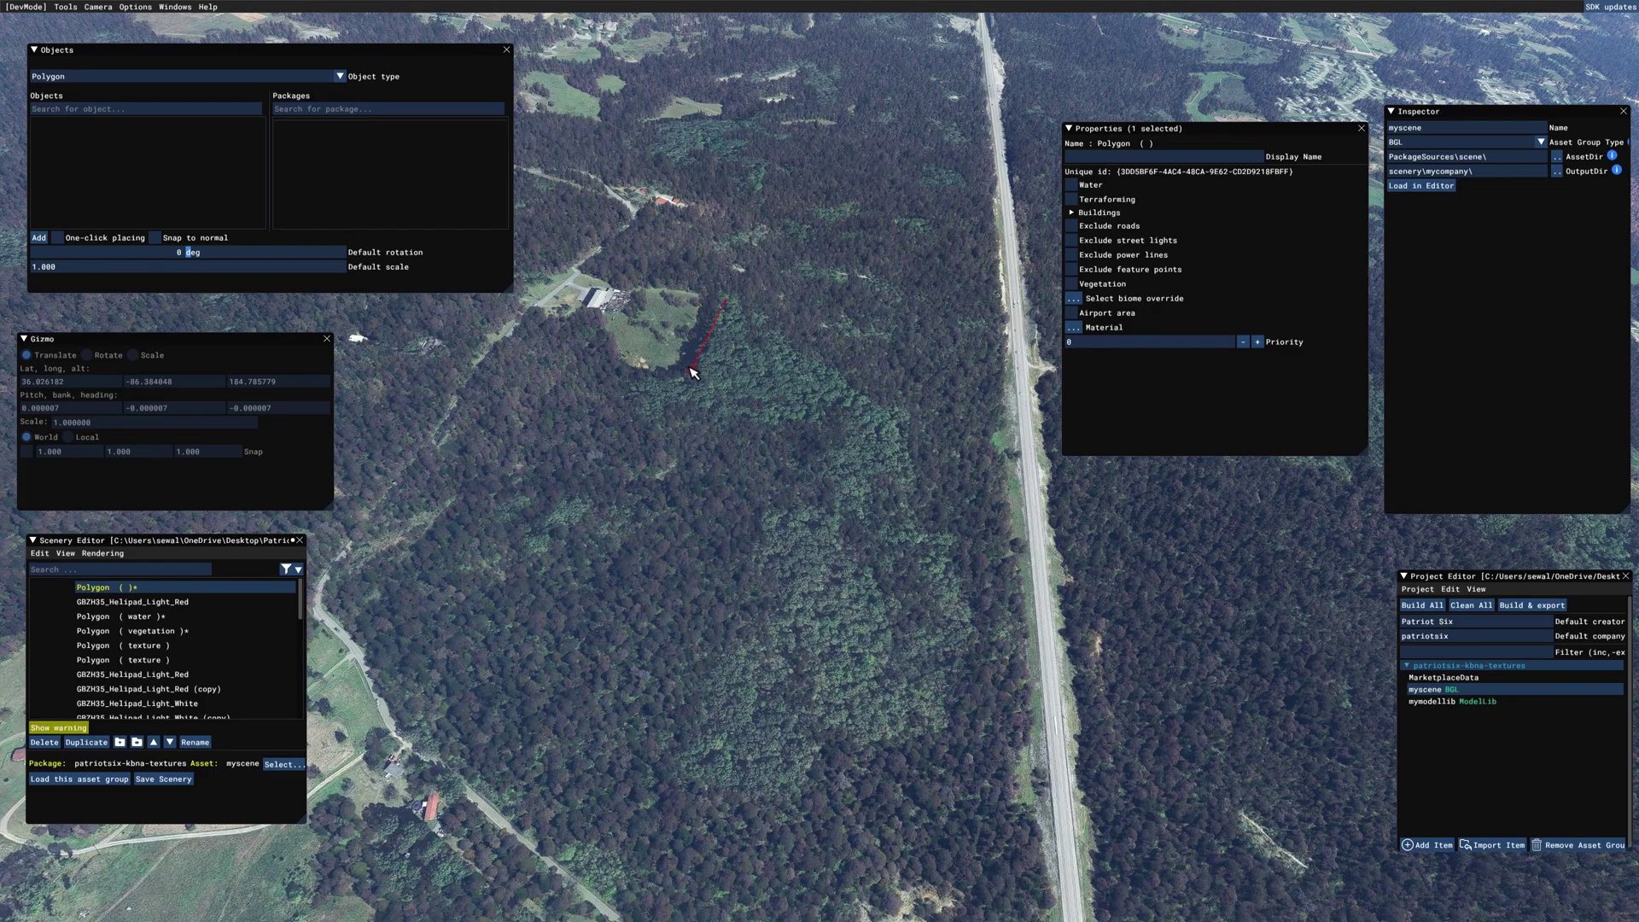
pyautogui.click(624, 409)
pyautogui.click(665, 685)
pyautogui.click(661, 766)
pyautogui.click(676, 802)
pyautogui.click(806, 301)
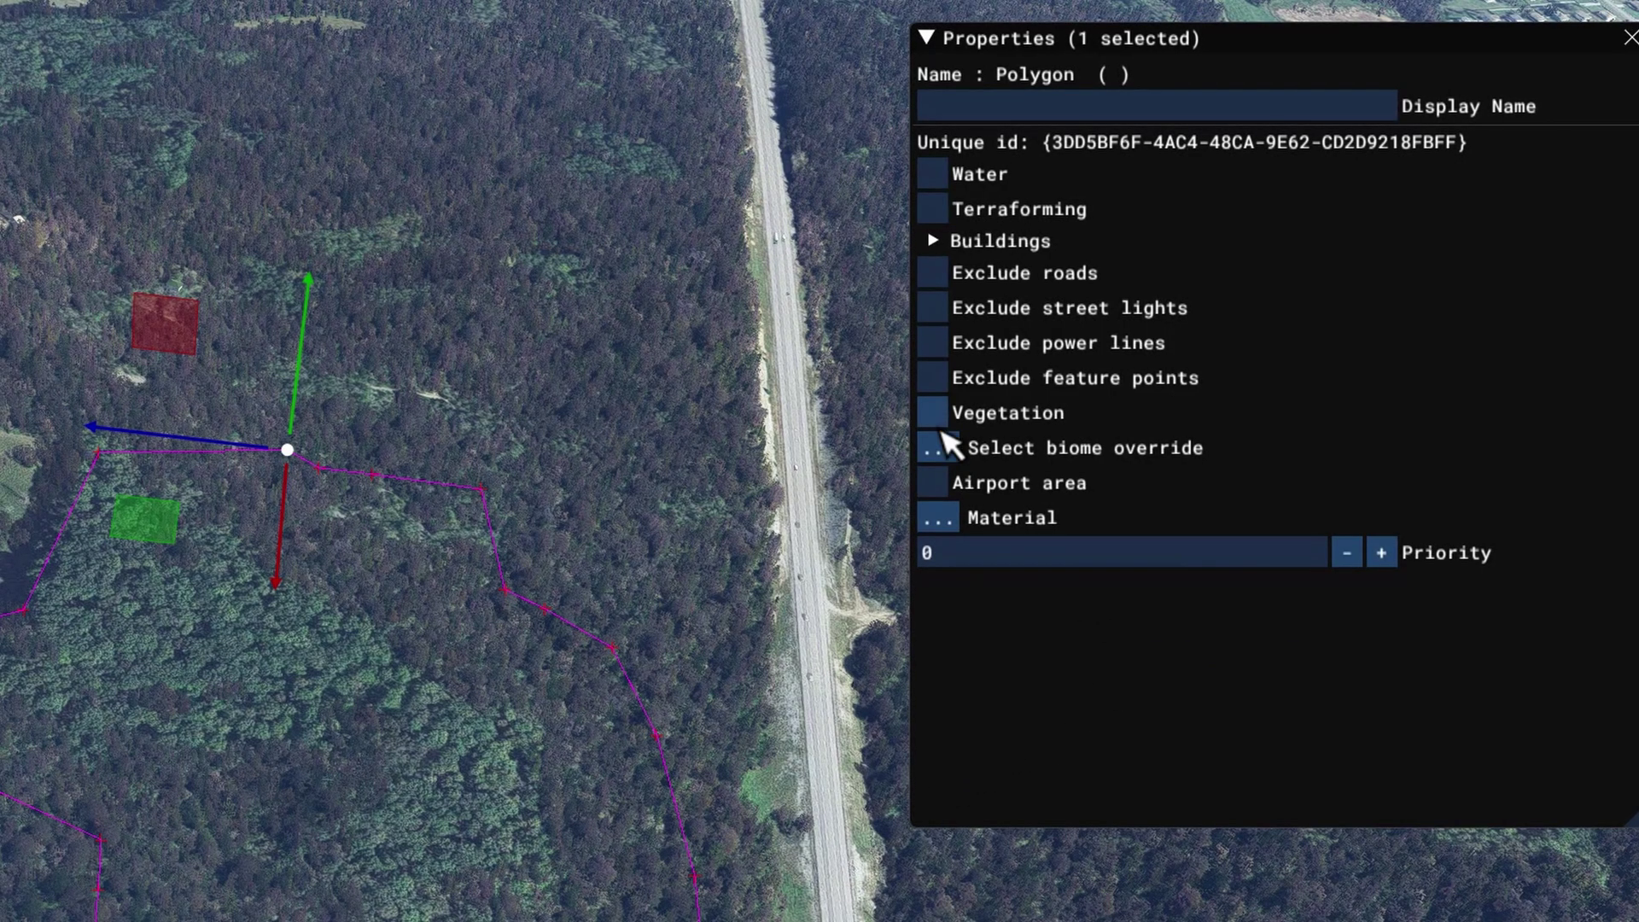
# Enable Vegetation on the forest polygon with vegetation scale 1.000 and density 2.000, and inspect the trees from another angle.
pyautogui.click(932, 415)
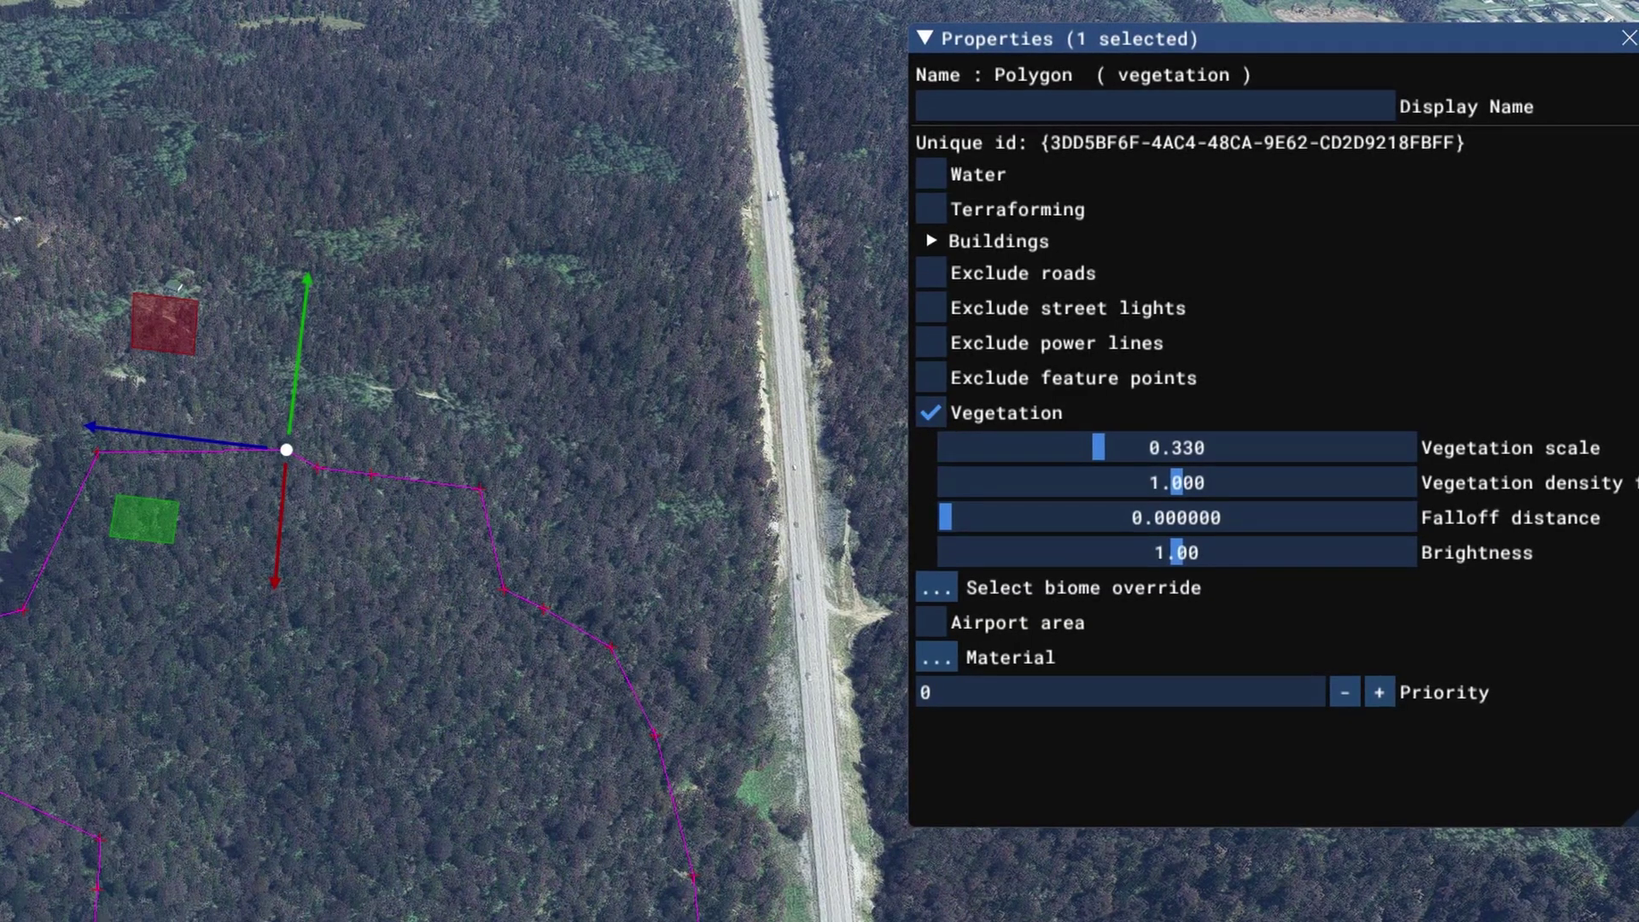
pyautogui.moveTo(1120, 447); pyautogui.dragTo(1404, 445)
pyautogui.moveTo(1190, 500); pyautogui.dragTo(1409, 485)
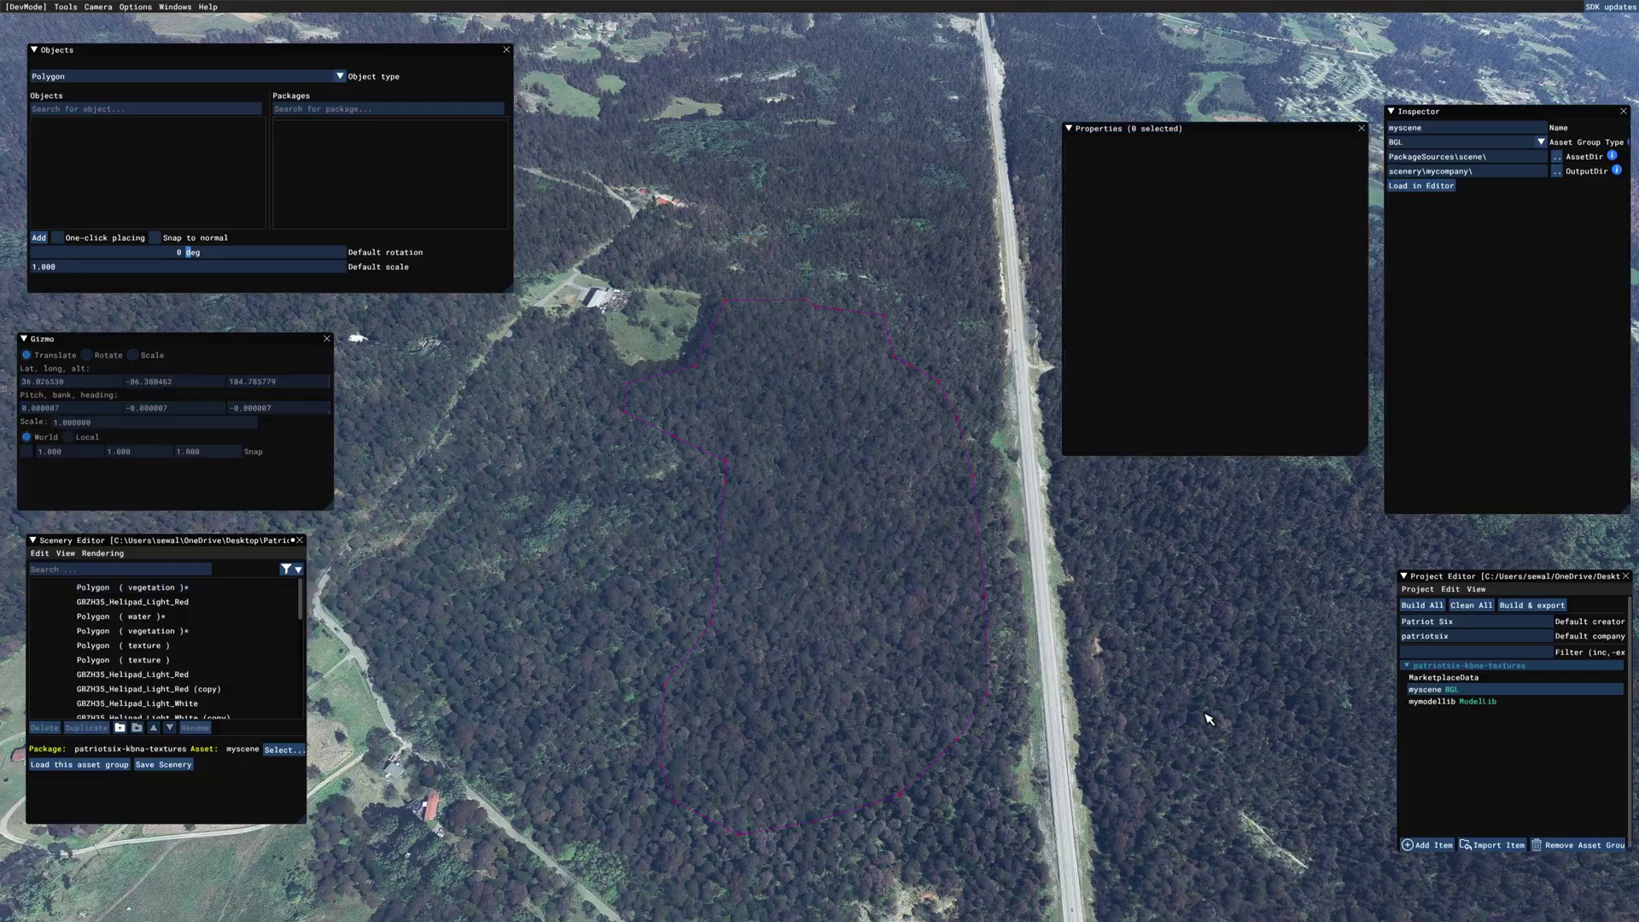
pyautogui.click(823, 569)
pyautogui.moveTo(1024, 694); pyautogui.dragTo(1102, 720, button='middle')
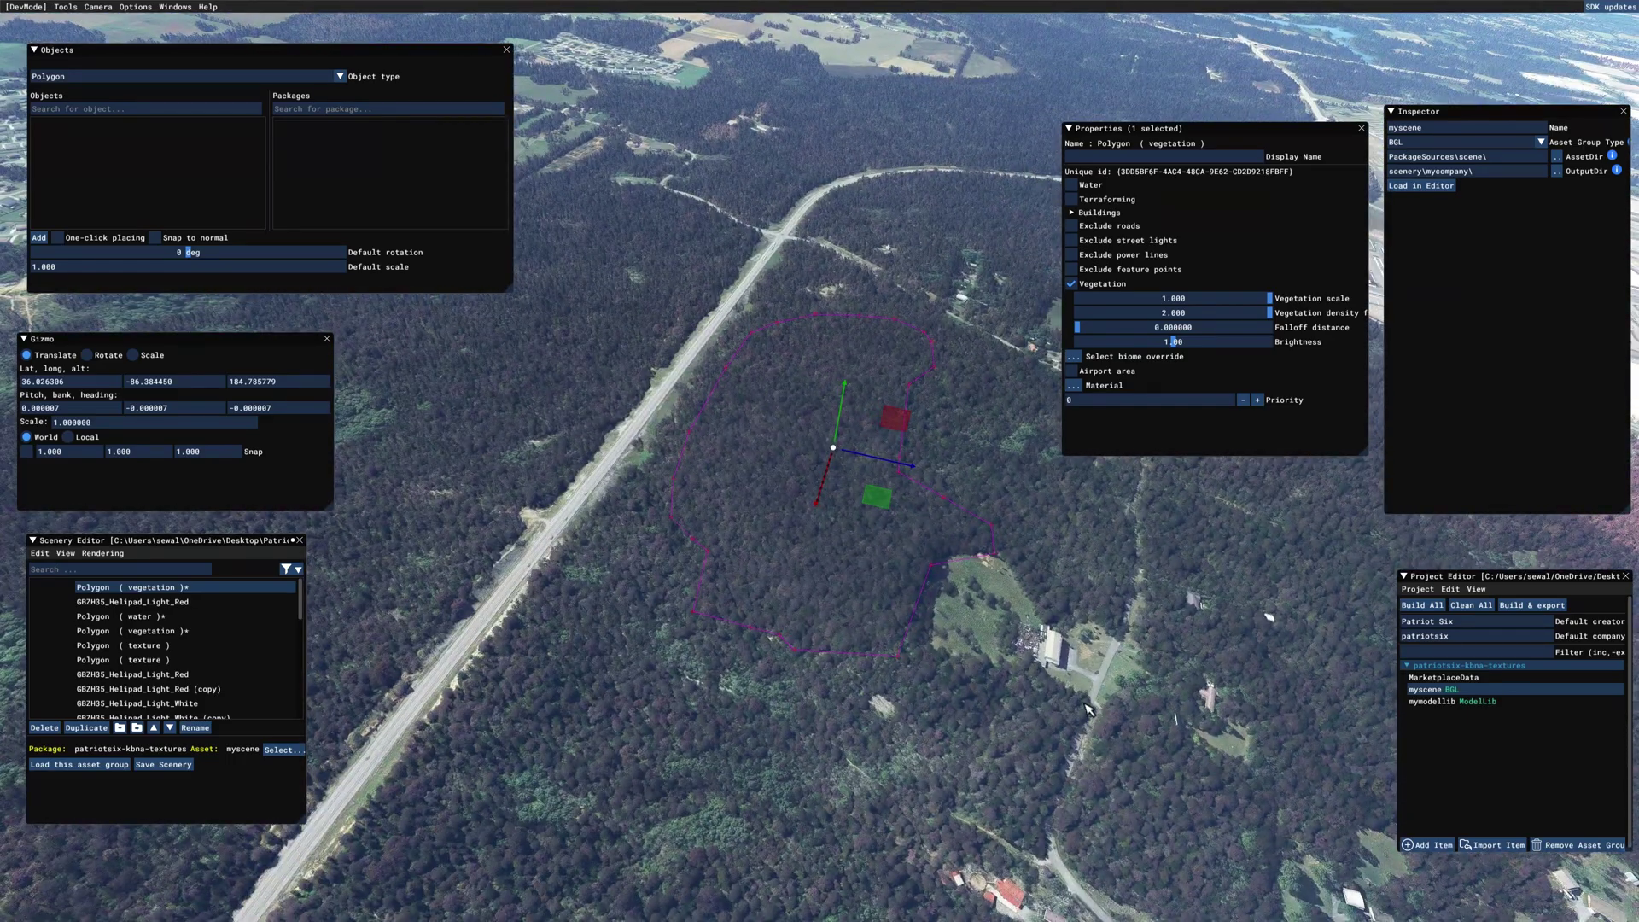
pyautogui.press('w')
pyautogui.press('w')
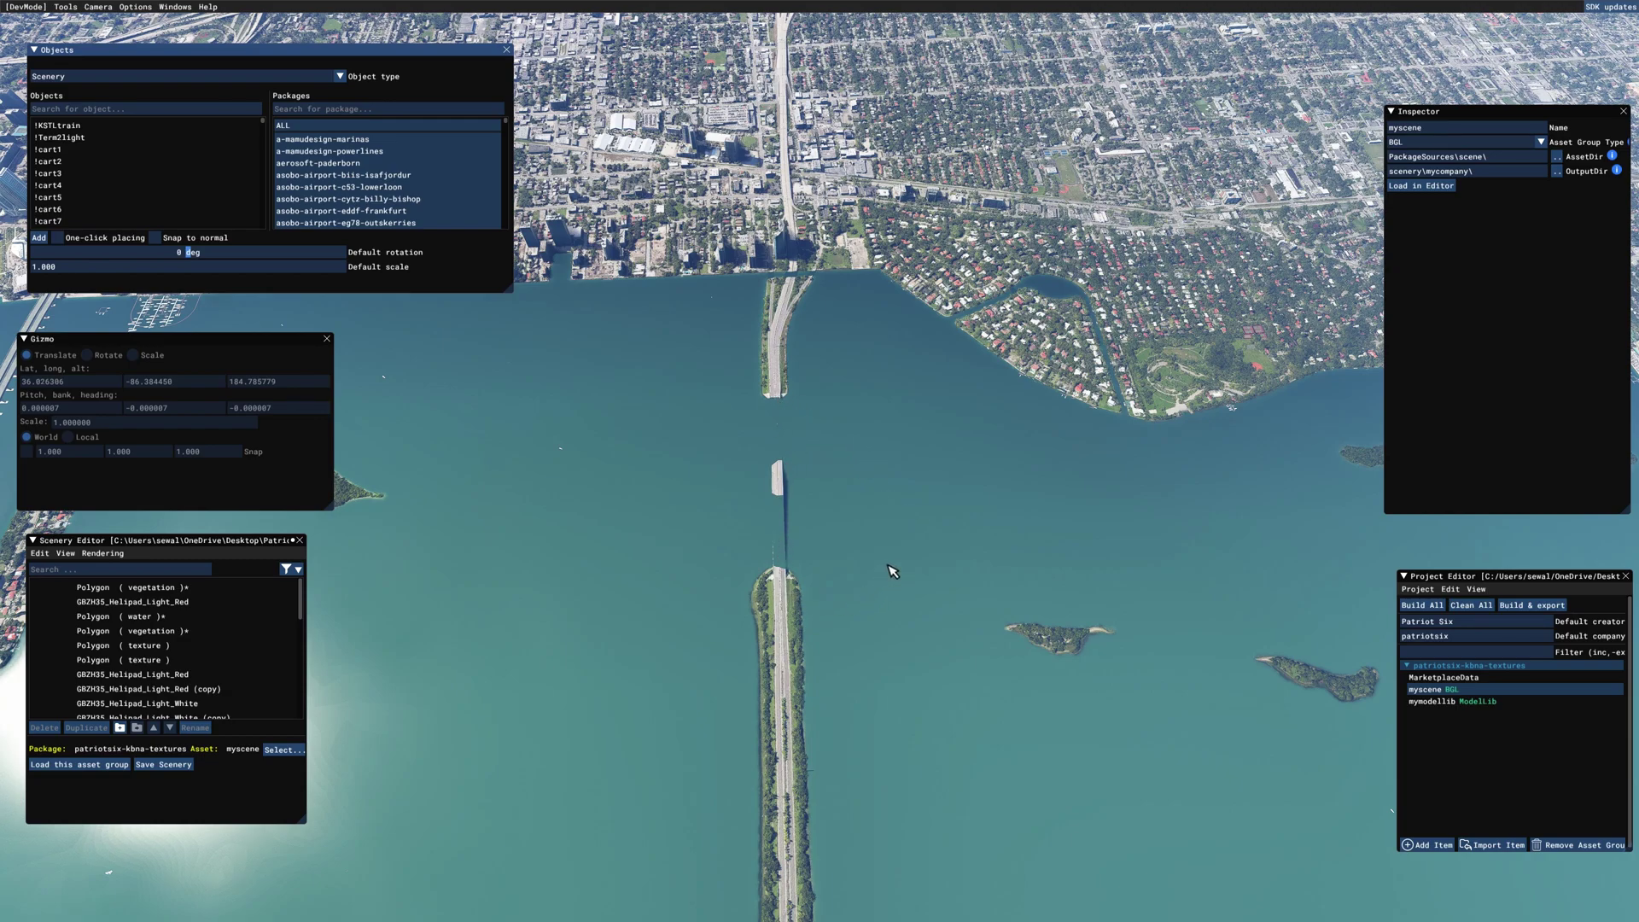
# Add a polygon and outline the broken causeway bridge across the gap between the two road ends near the city shore.
pyautogui.press('s')
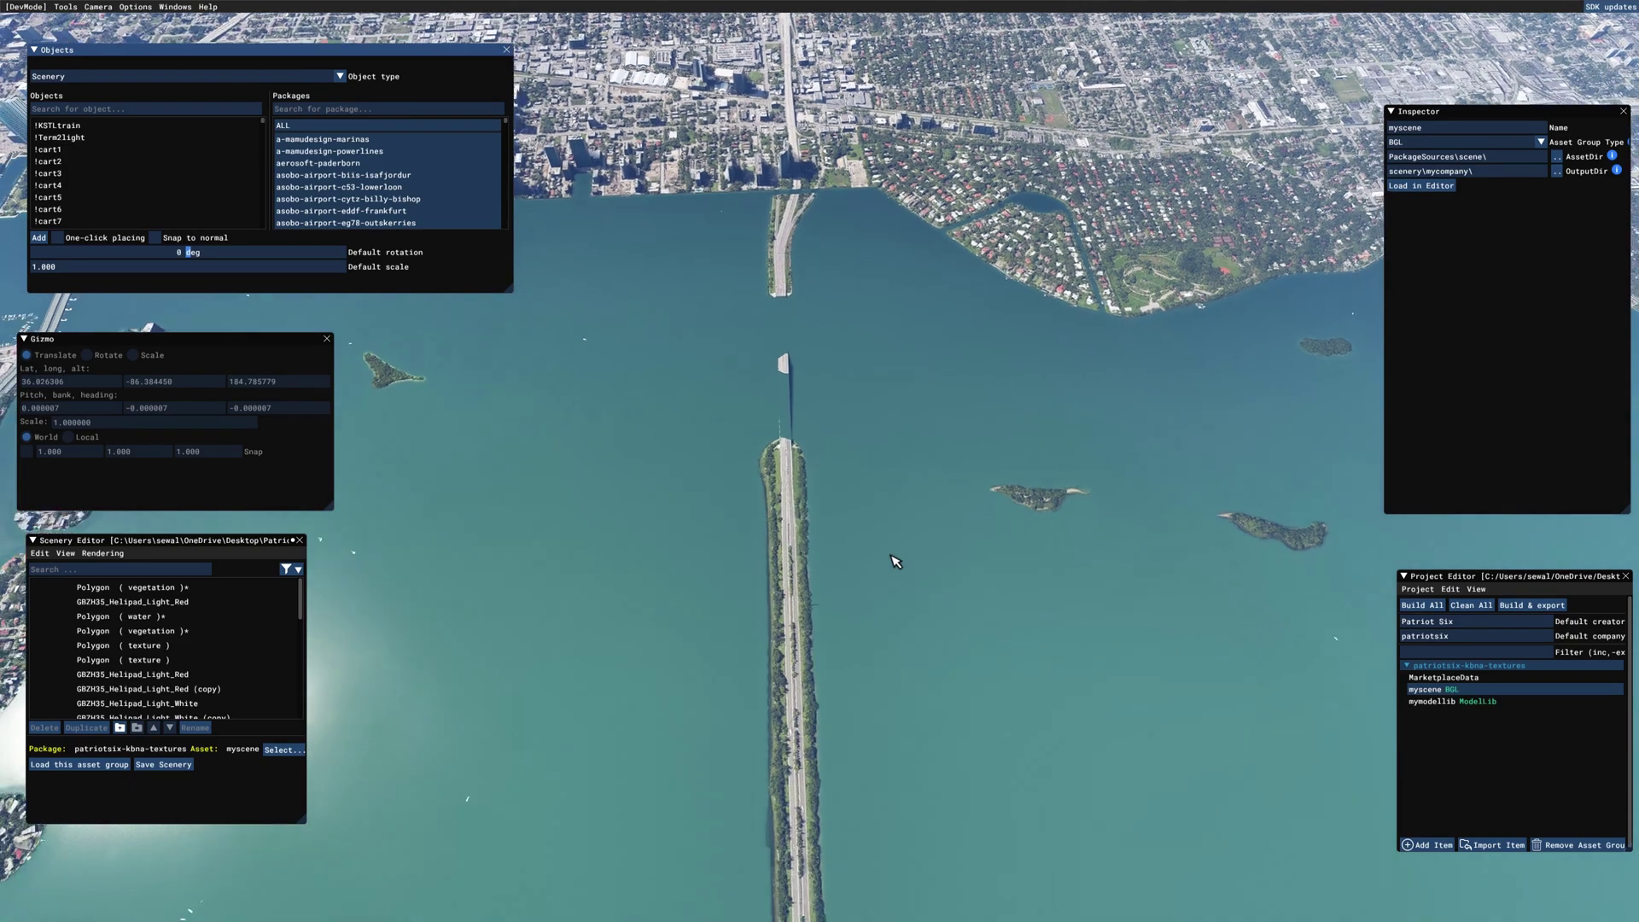
pyautogui.press('w')
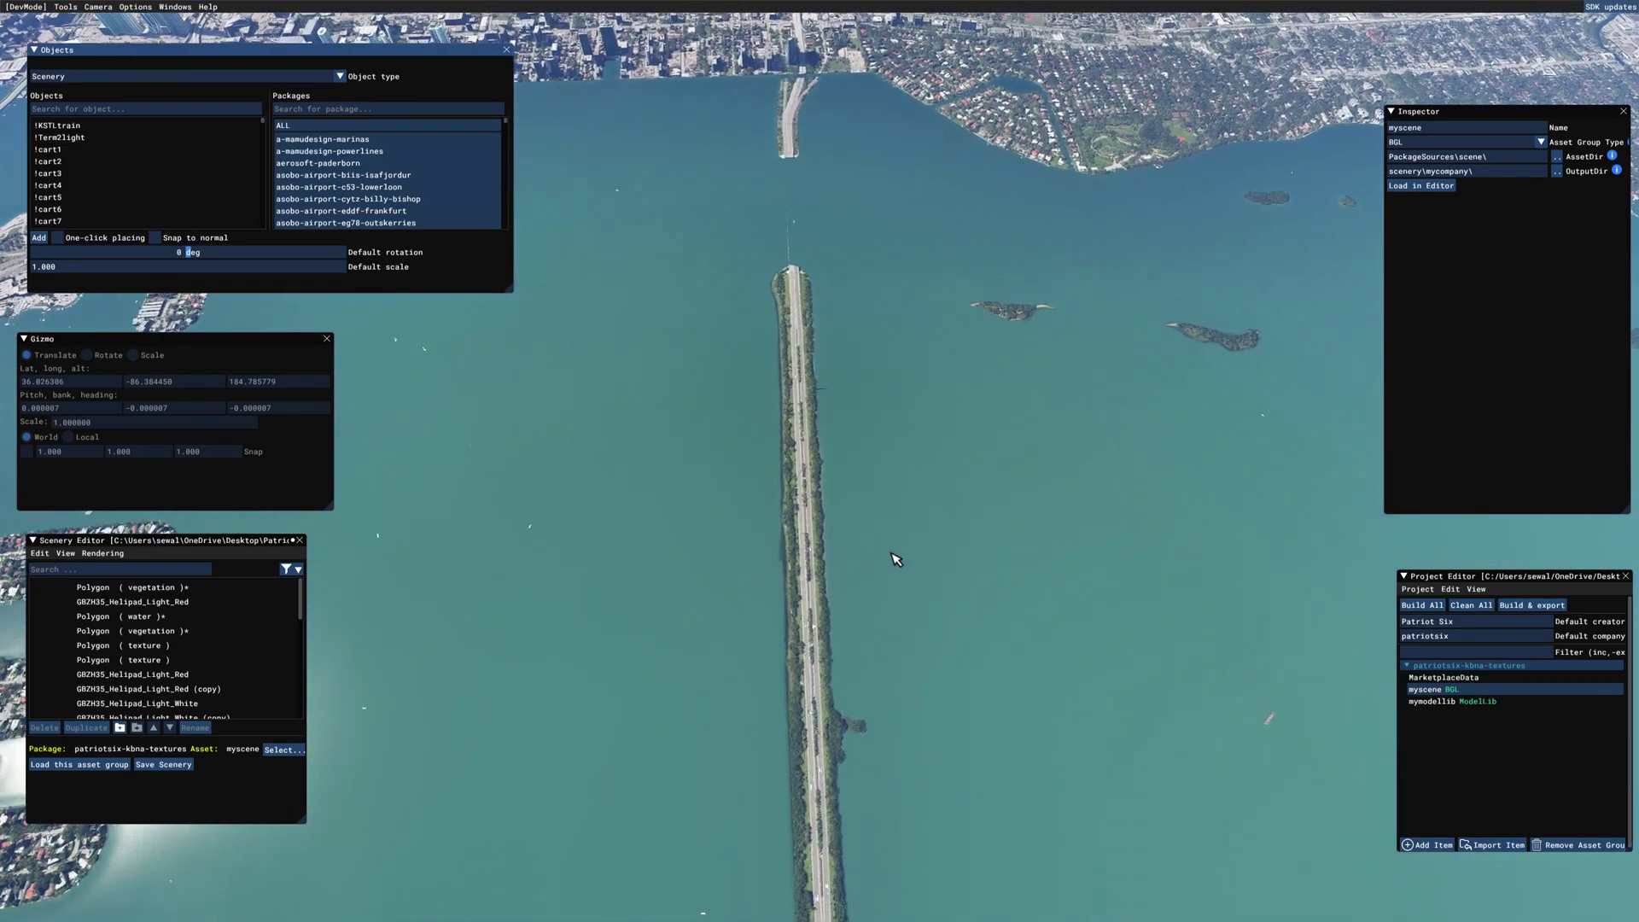
pyautogui.press('w')
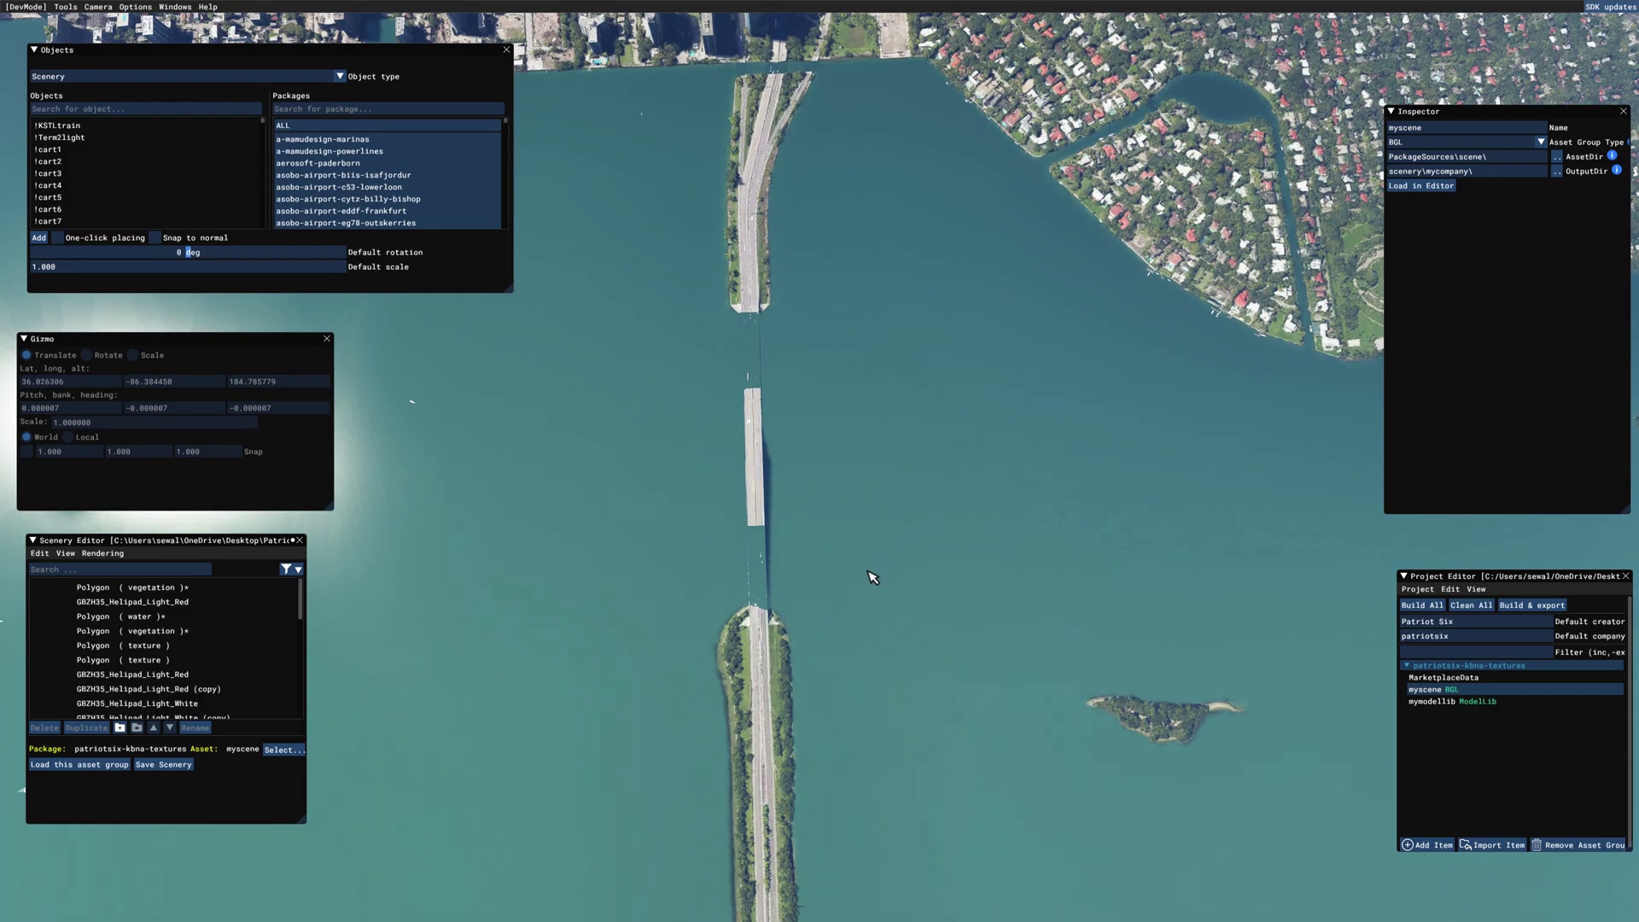
pyautogui.moveTo(908, 590); pyautogui.dragTo(918, 580, button='right')
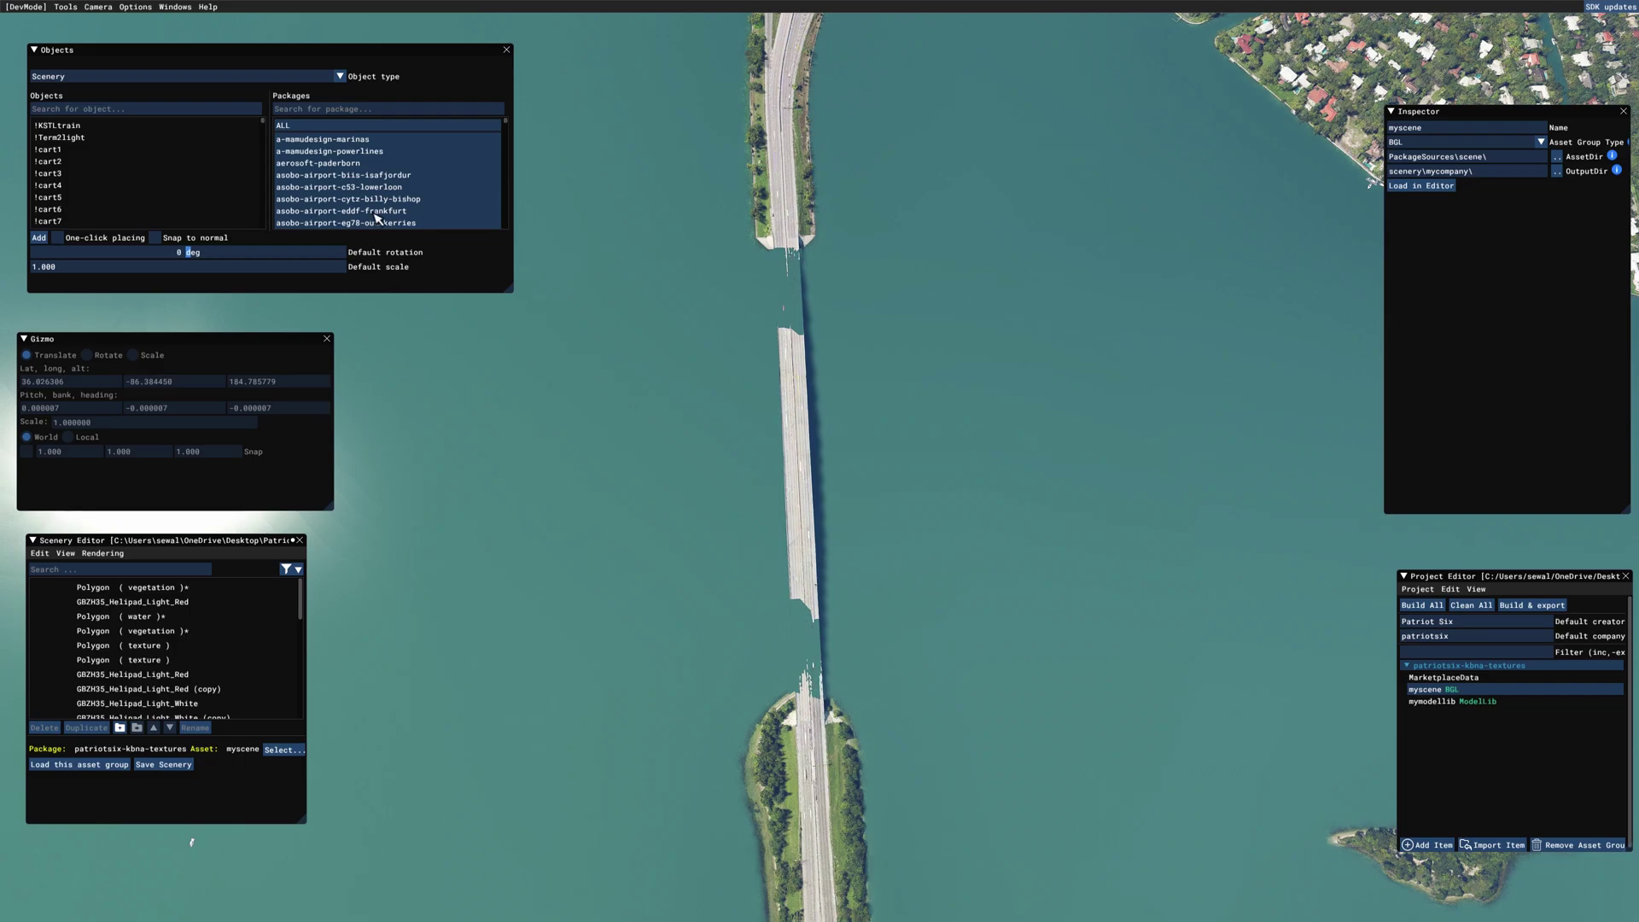
pyautogui.click(342, 77)
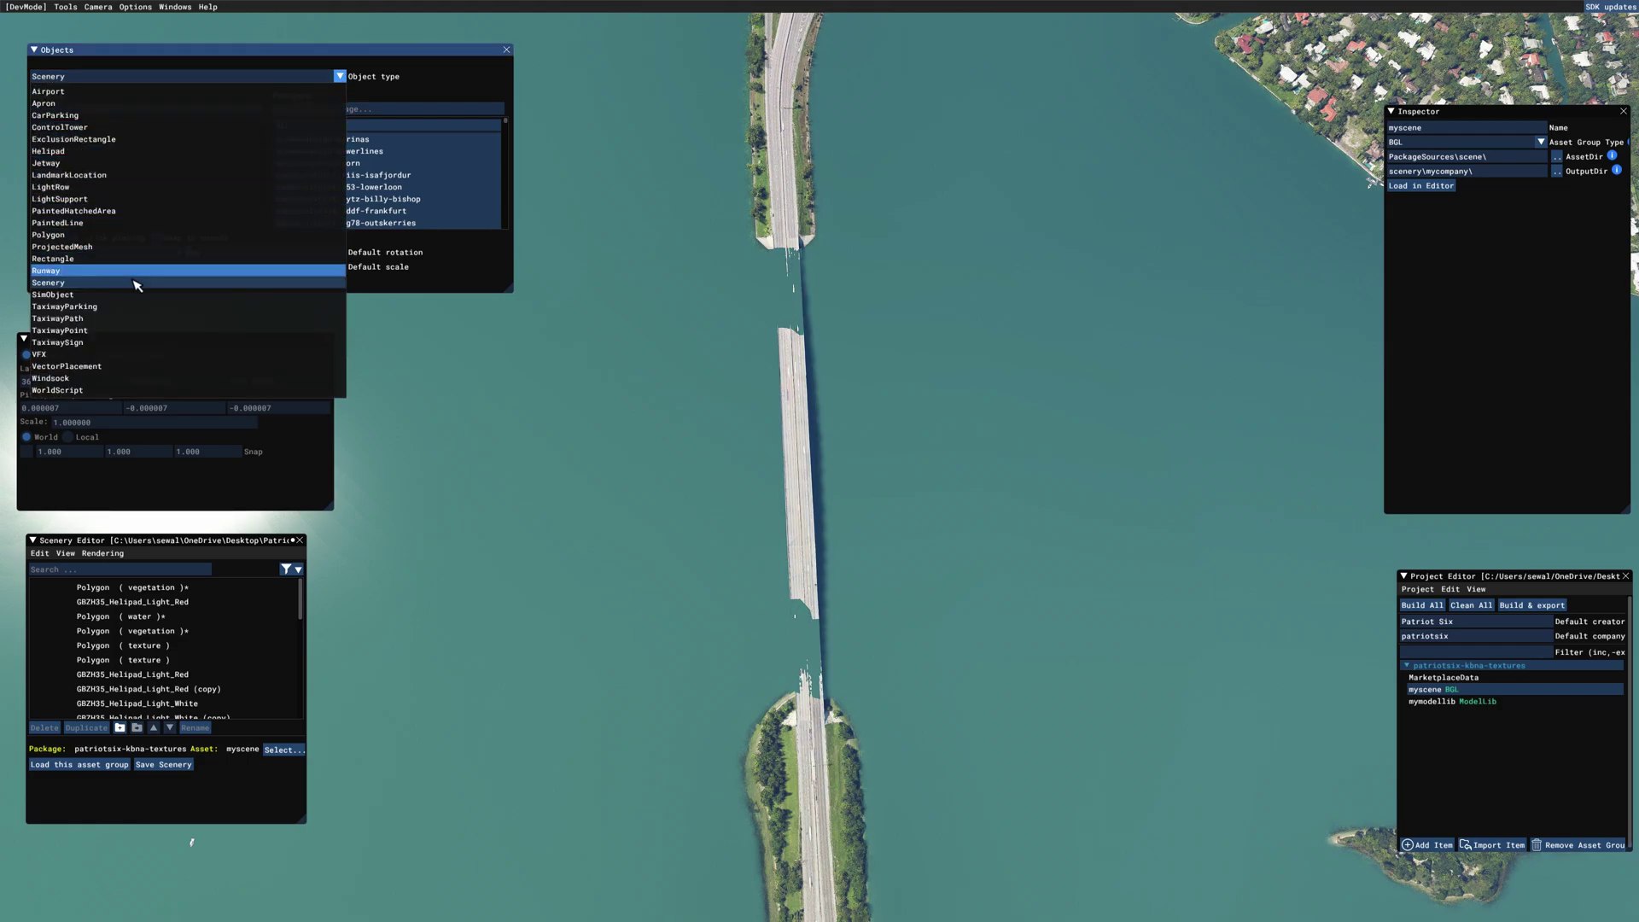
pyautogui.click(121, 236)
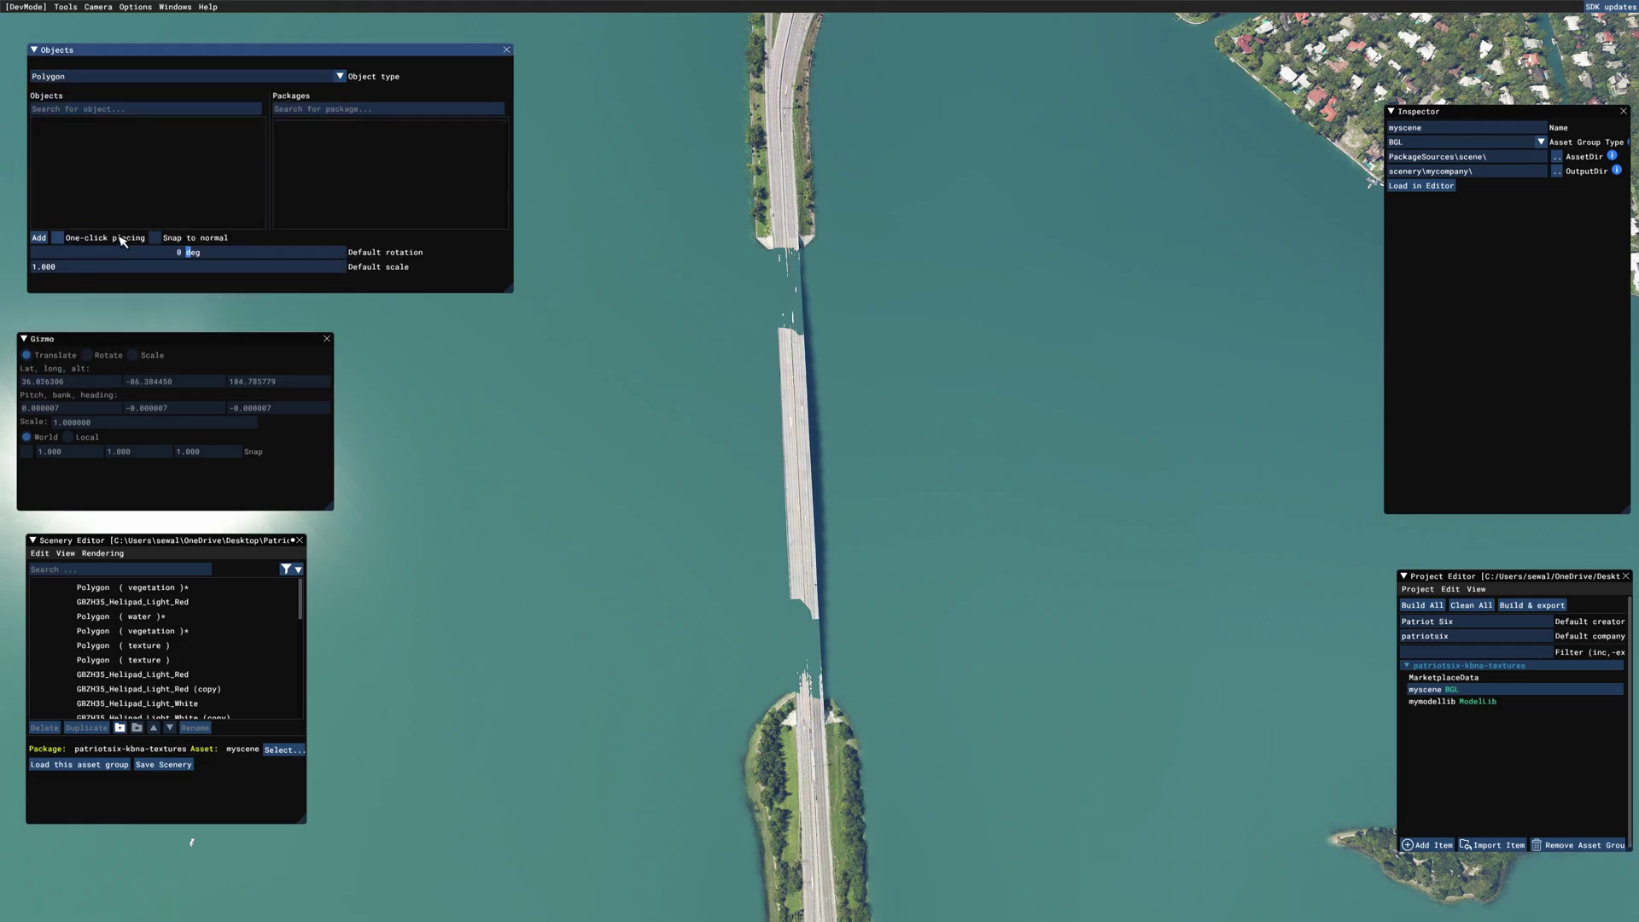
pyautogui.click(39, 238)
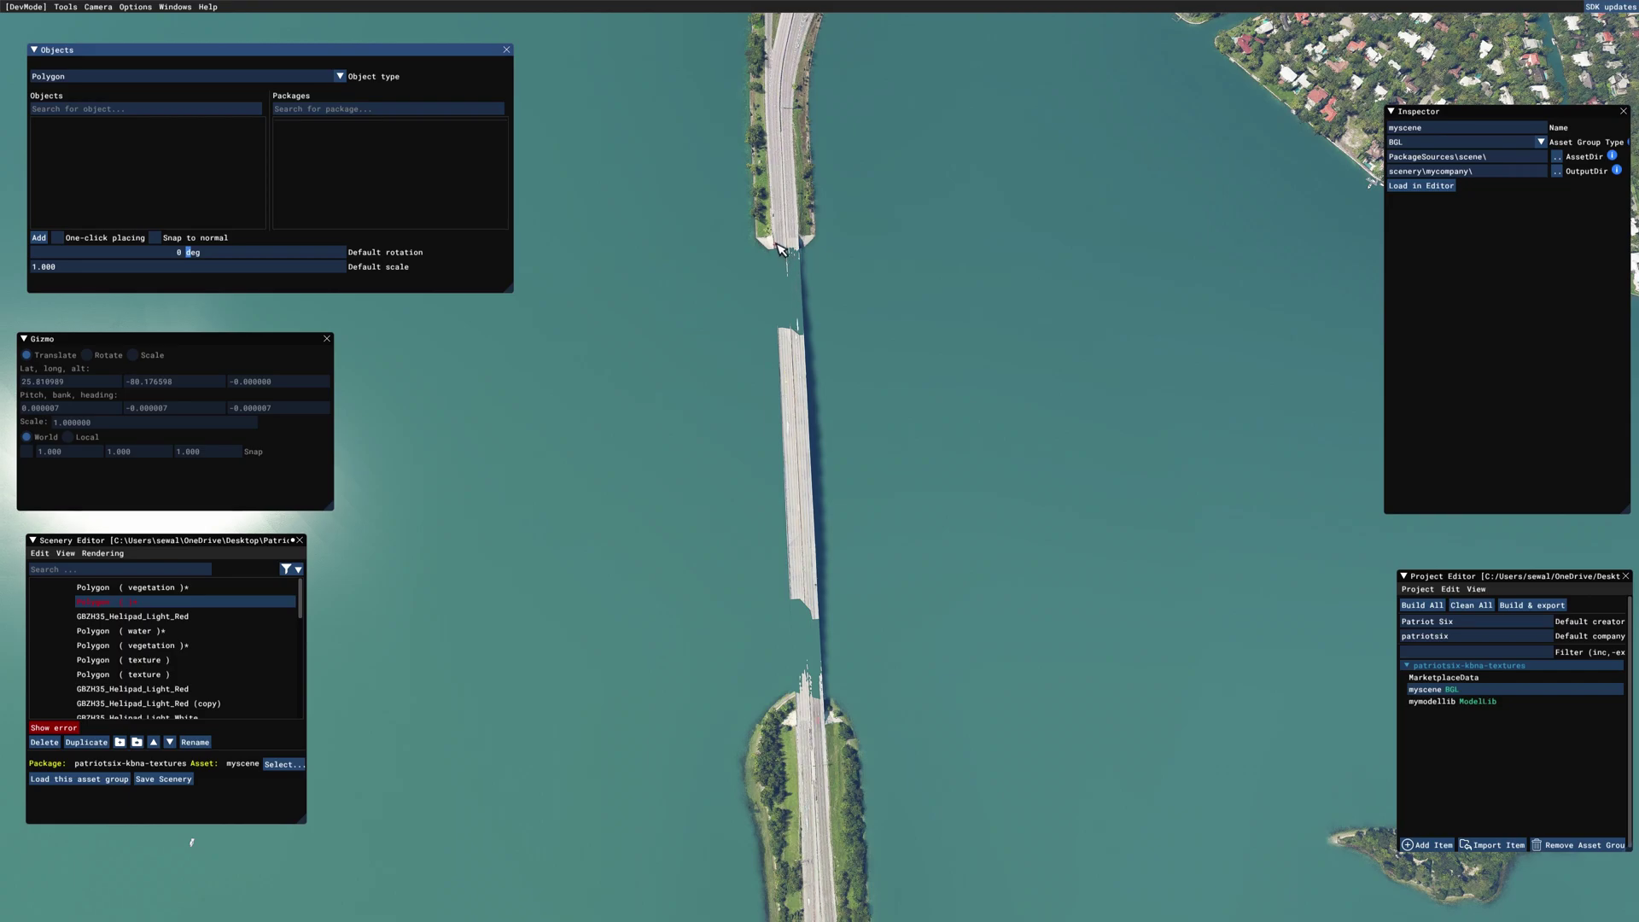
pyautogui.click(779, 246)
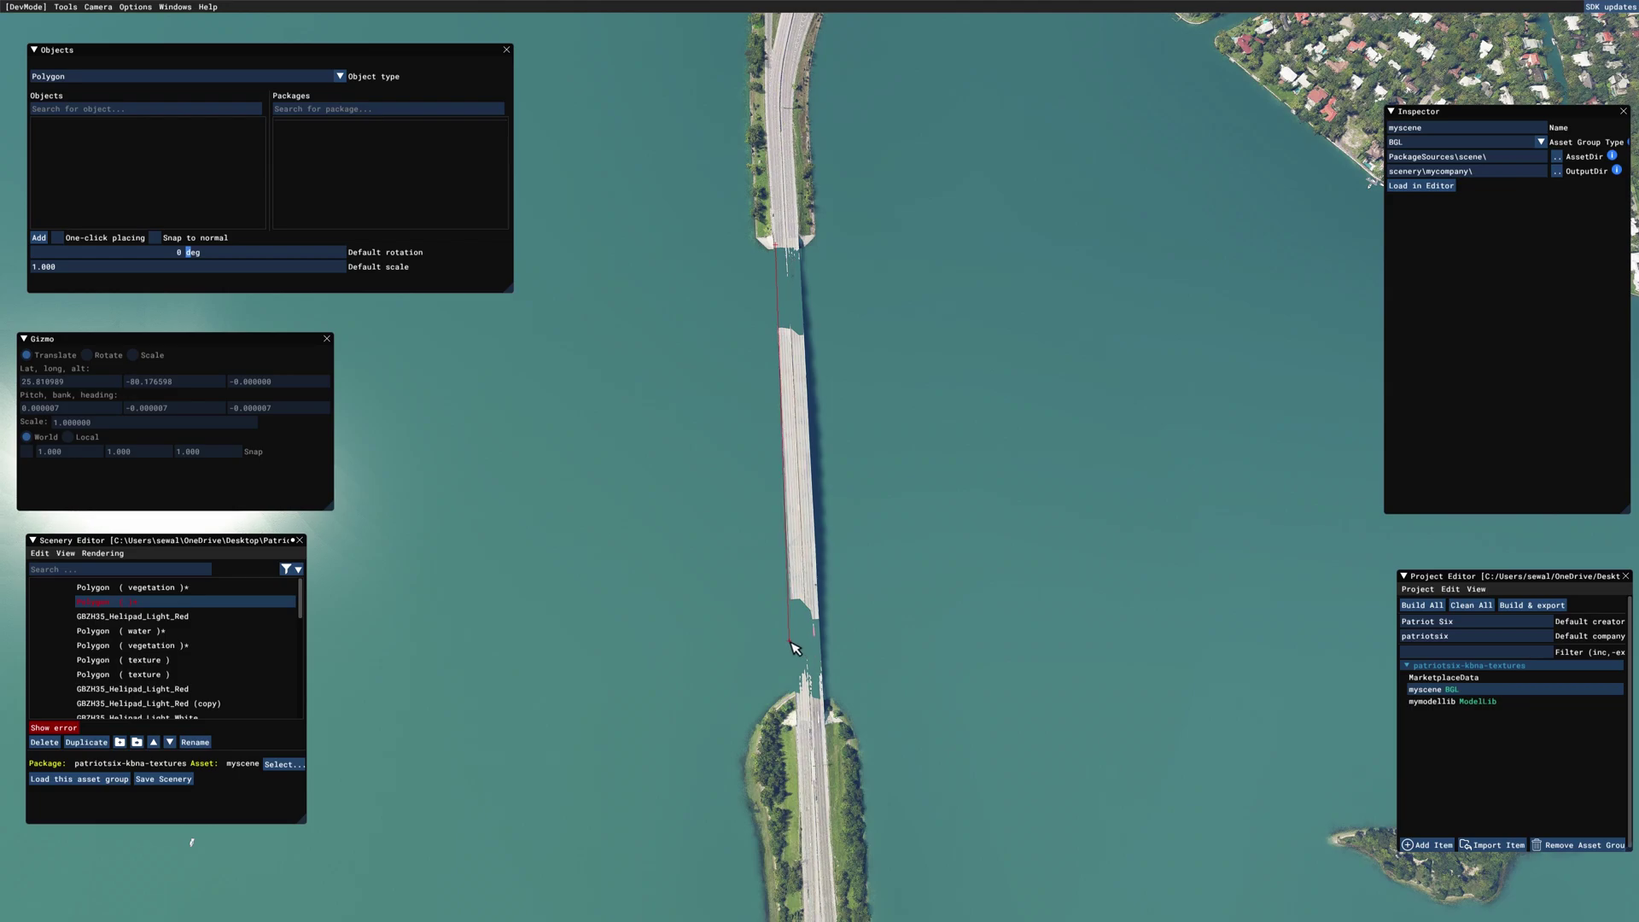
pyautogui.click(795, 702)
pyautogui.click(824, 705)
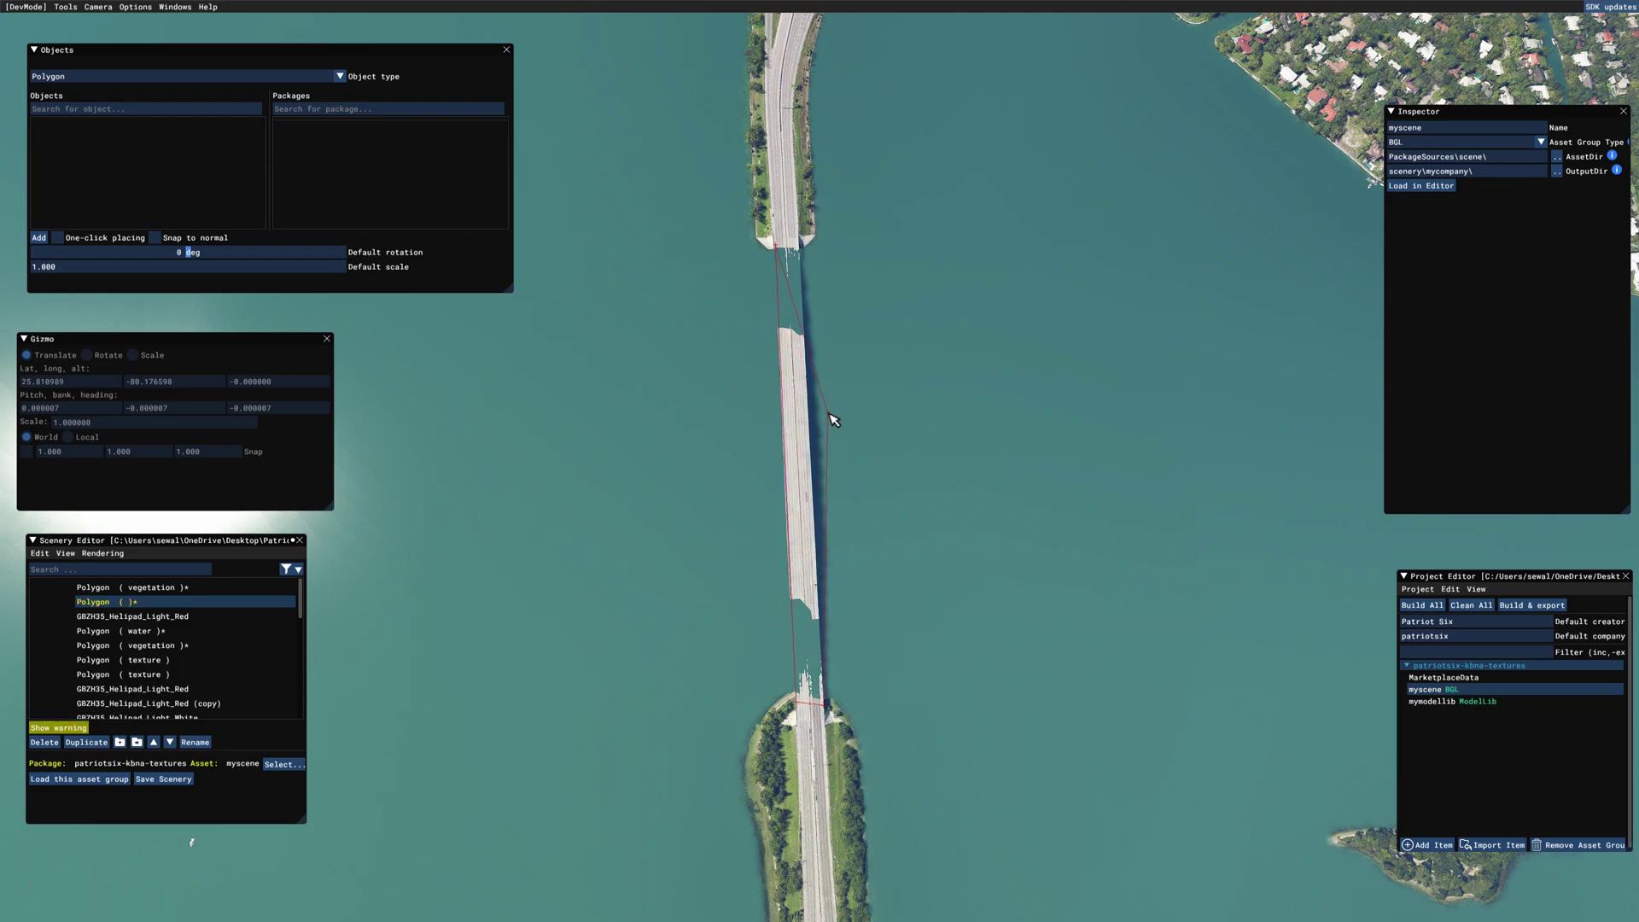
pyautogui.click(803, 240)
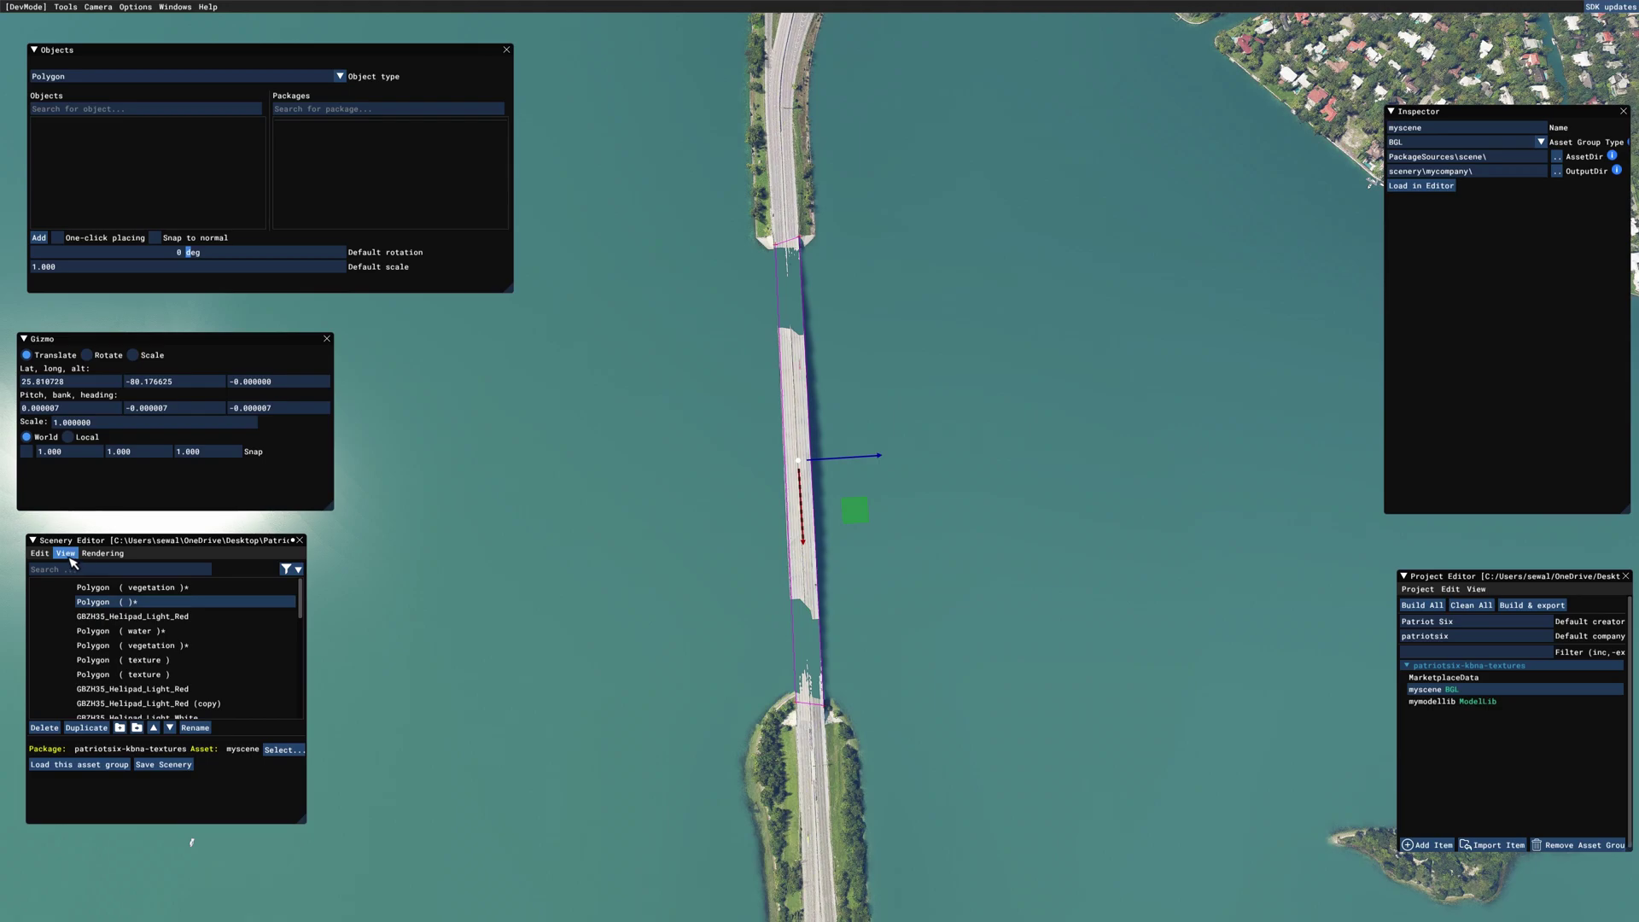
# Show the causeway bridge polygon's properties and enable Water with its Exclude option.
pyautogui.click(66, 553)
pyautogui.click(92, 591)
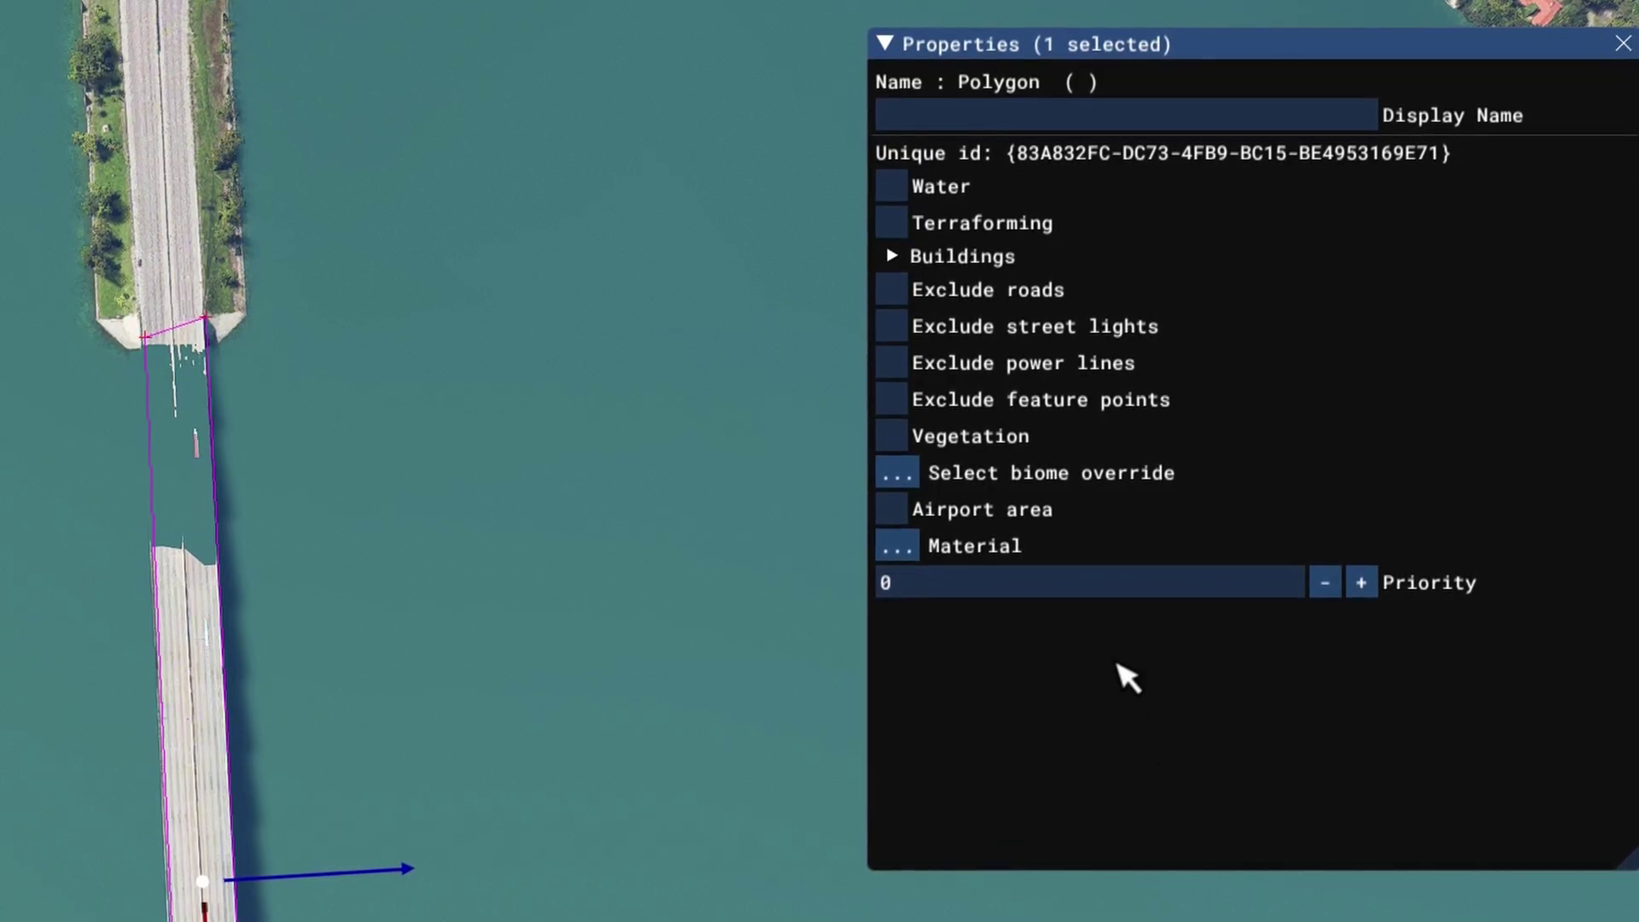
pyautogui.click(901, 186)
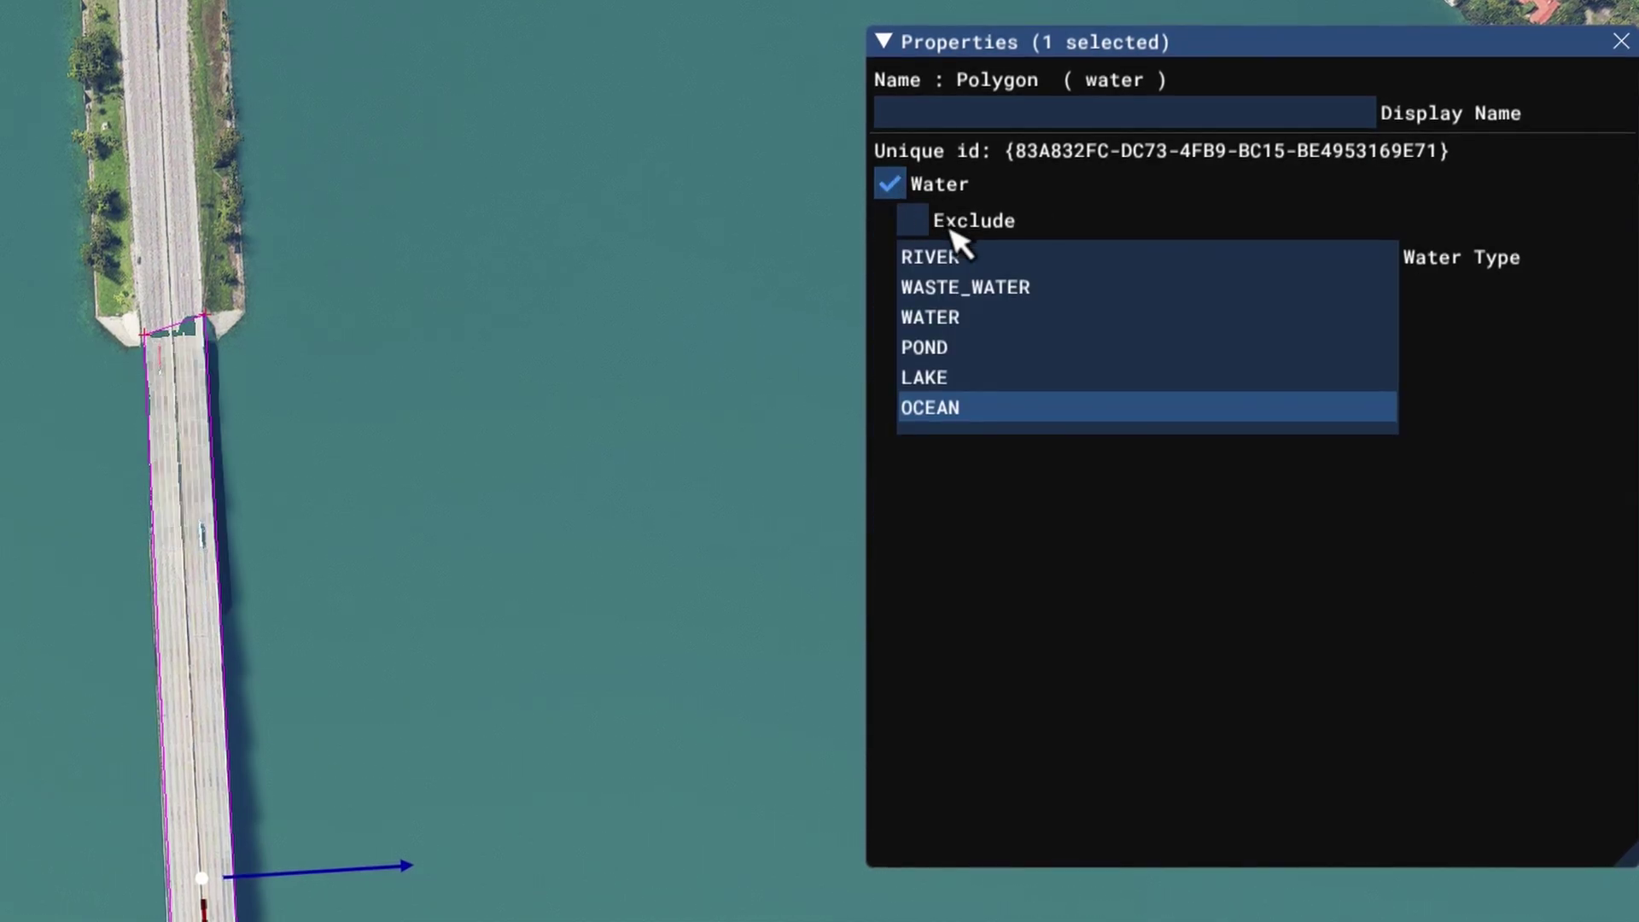
pyautogui.click(923, 226)
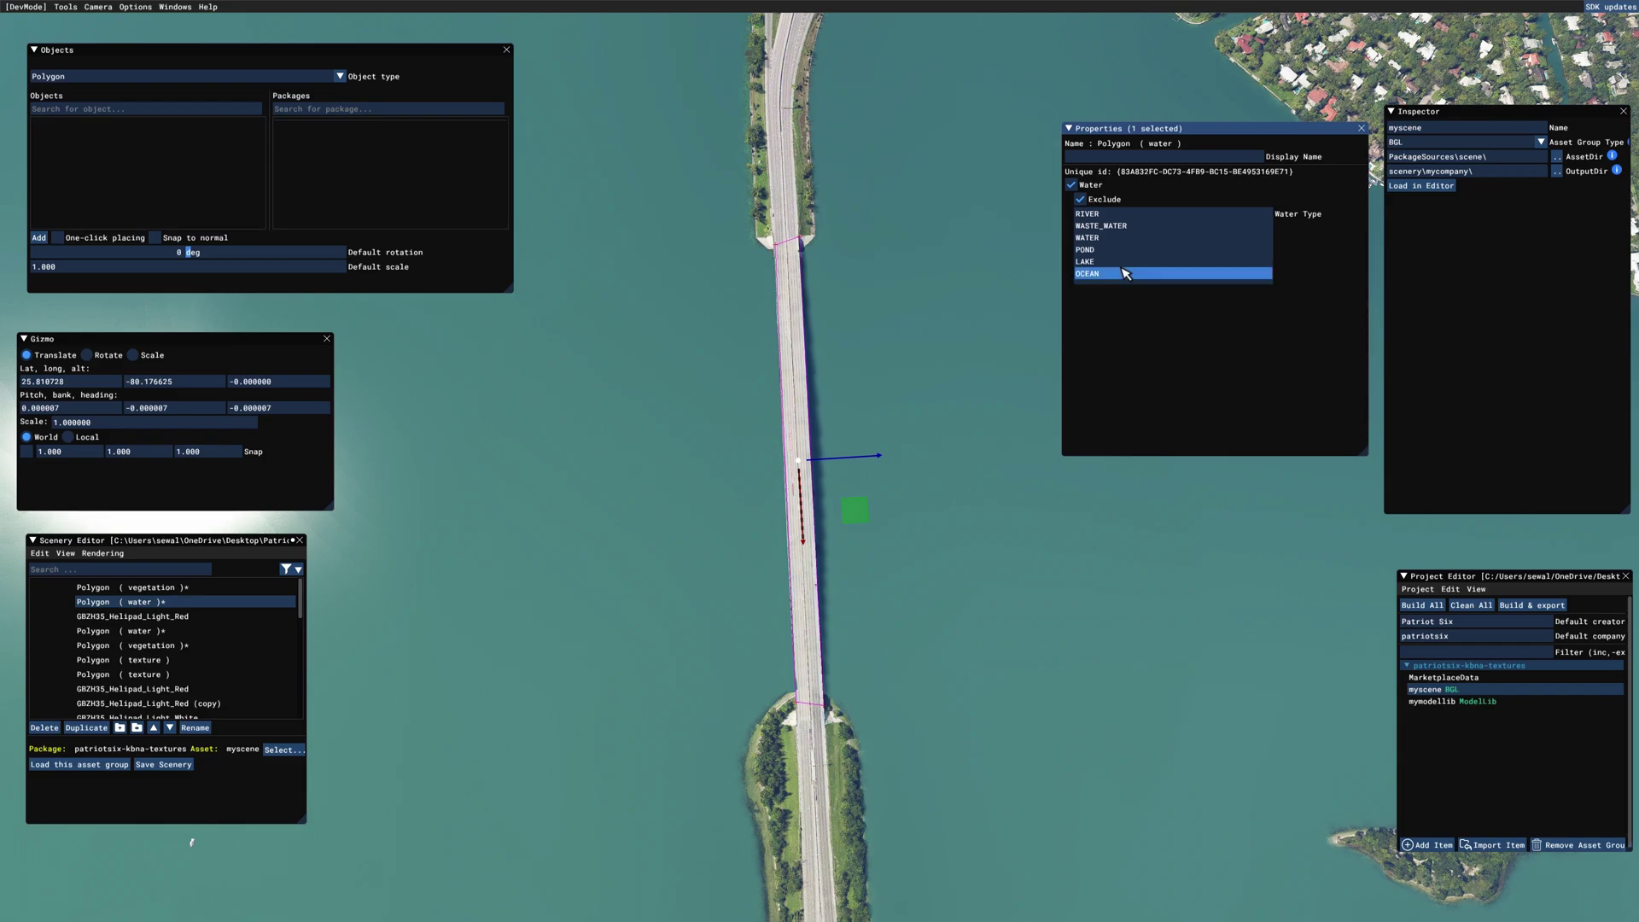
# Try the RIVER, WATER, POND and LAKE water types on the bridge polygon, return it to OCEAN, and deselect it.
pyautogui.click(1102, 215)
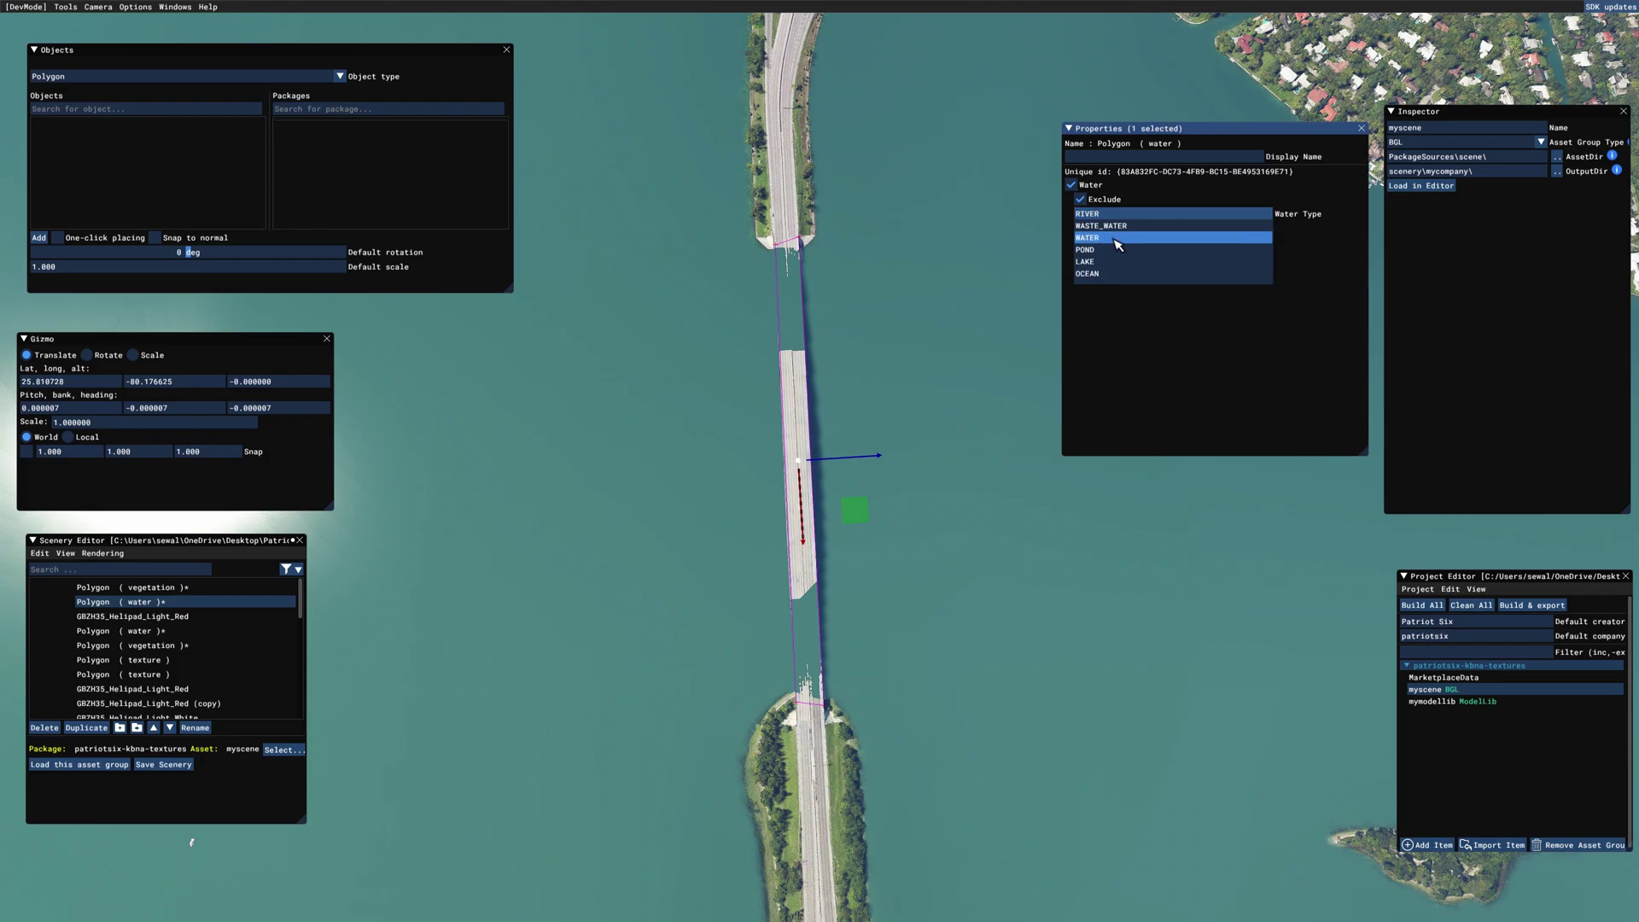
pyautogui.click(1117, 239)
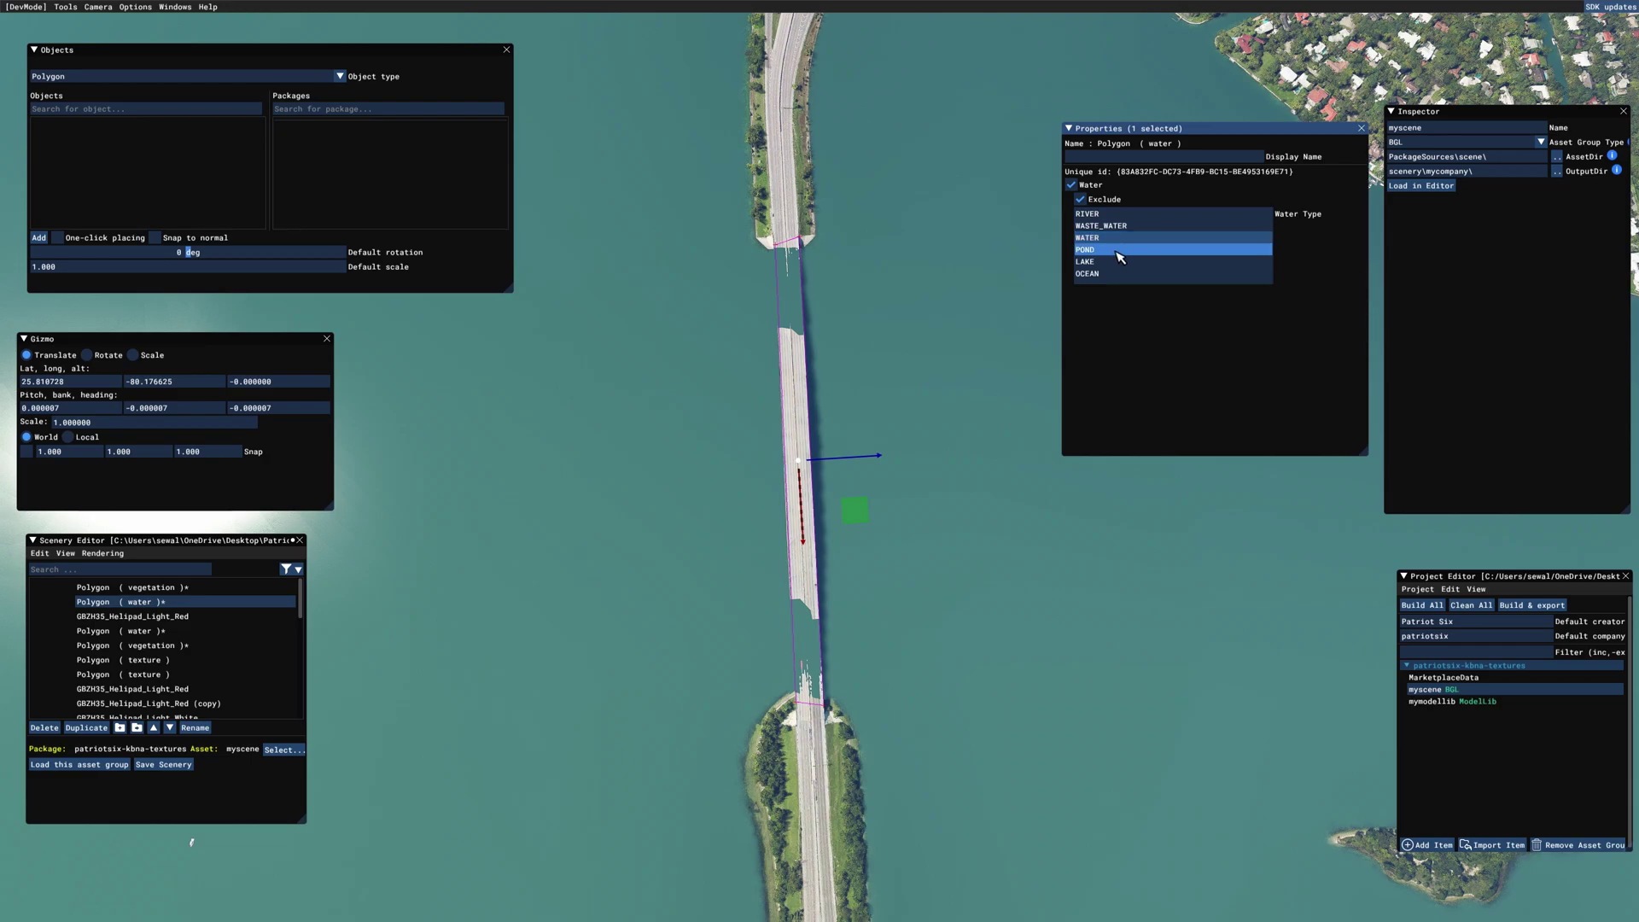
pyautogui.click(1119, 251)
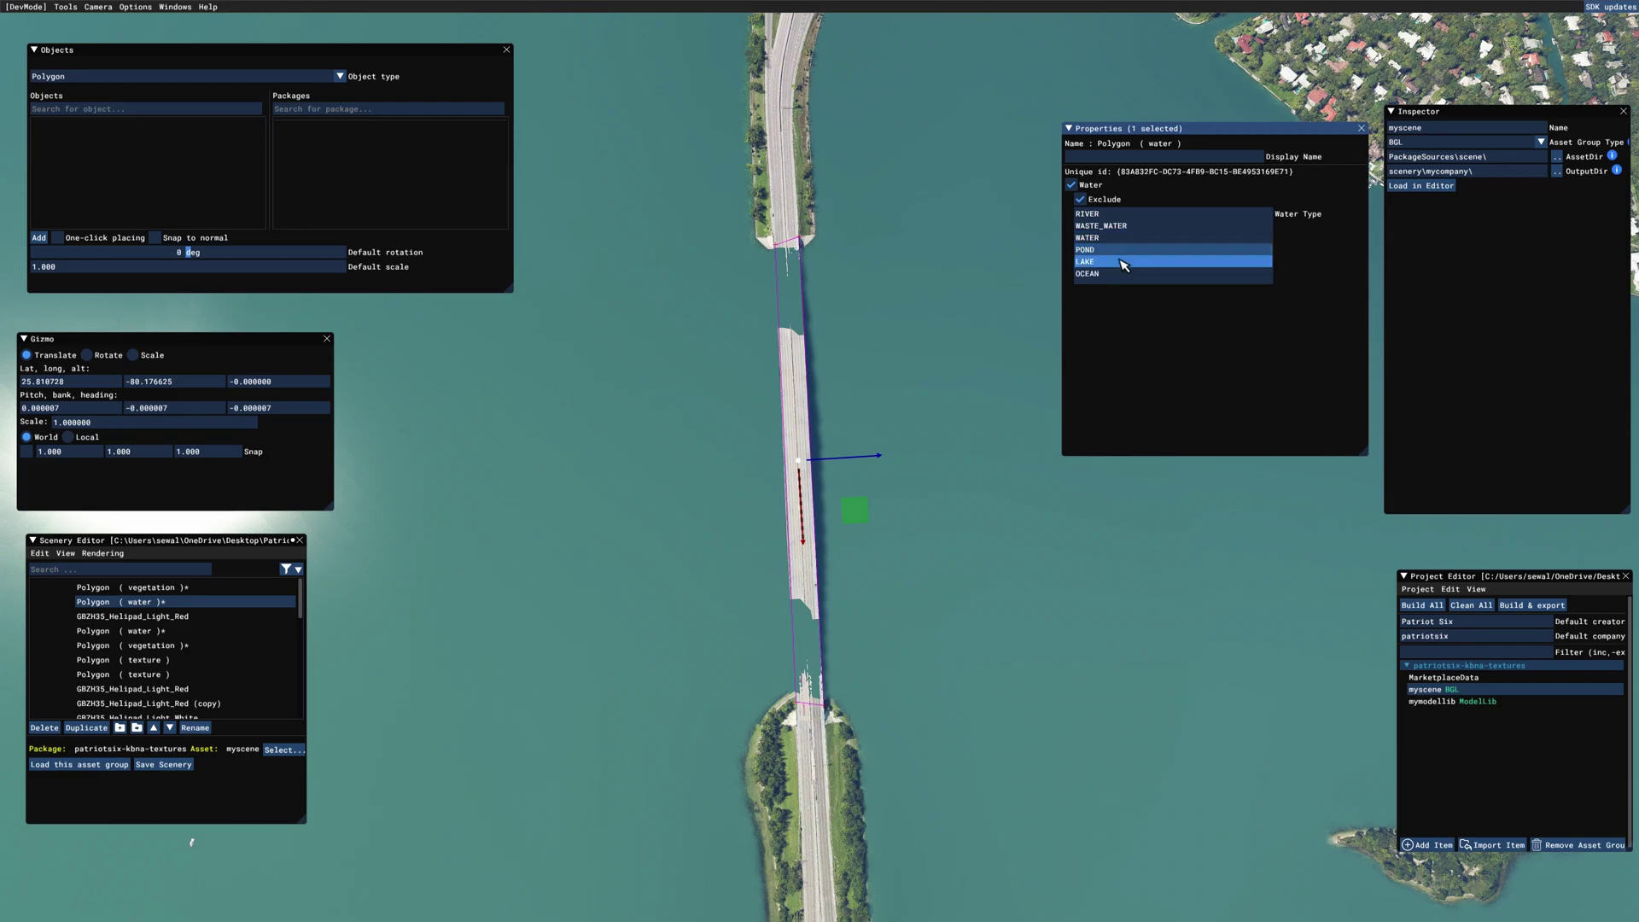
pyautogui.click(1123, 263)
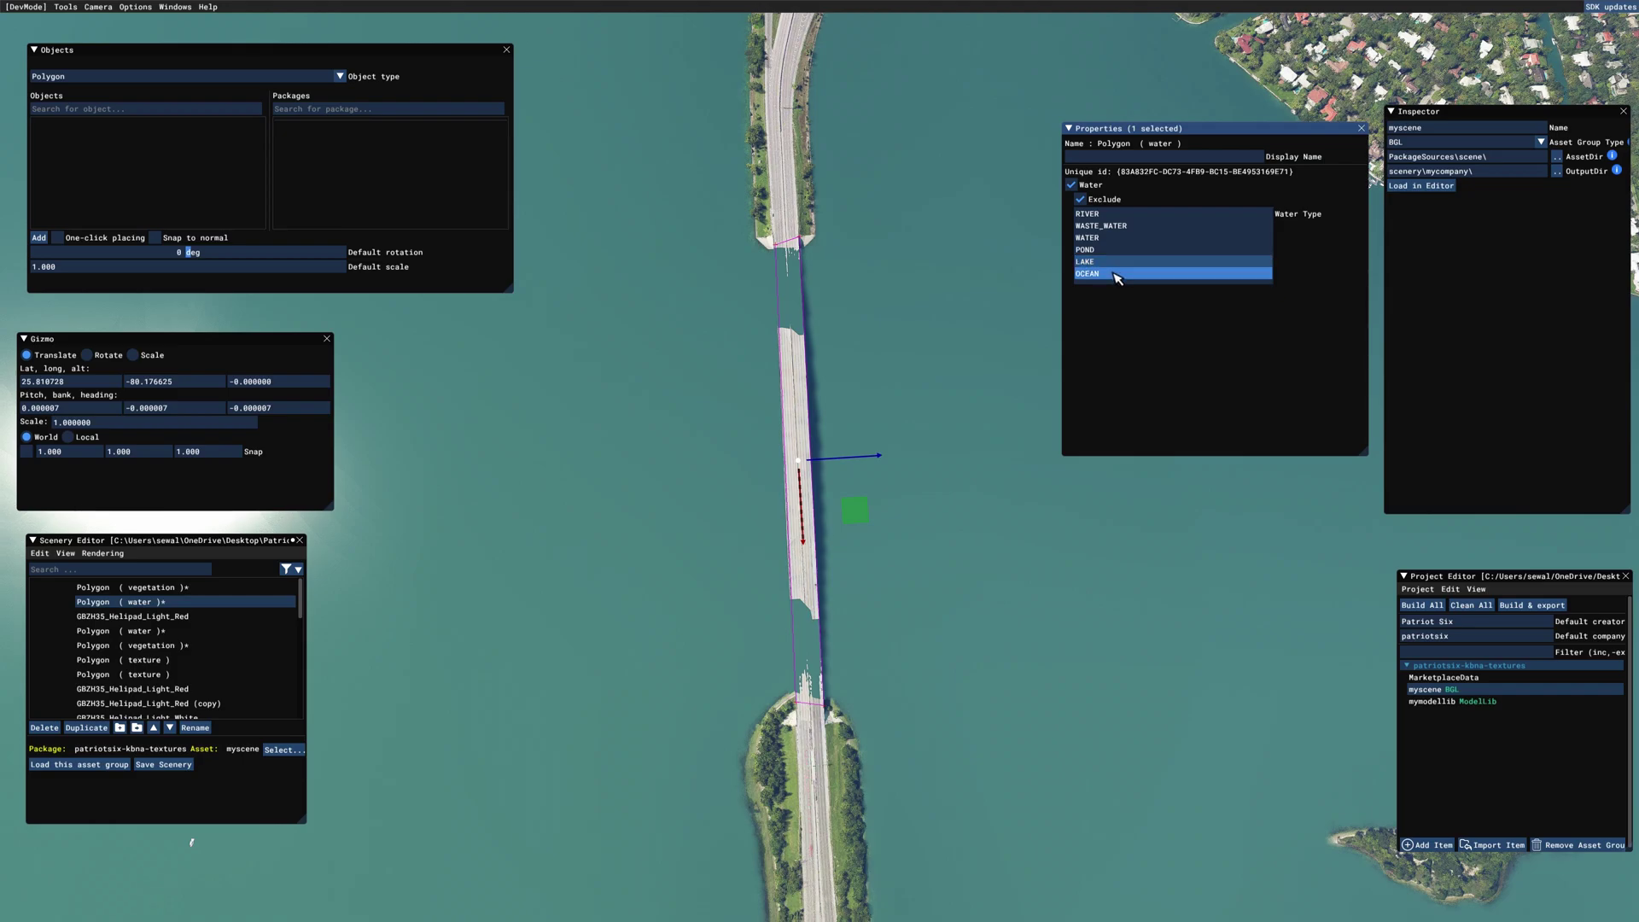
pyautogui.click(1116, 274)
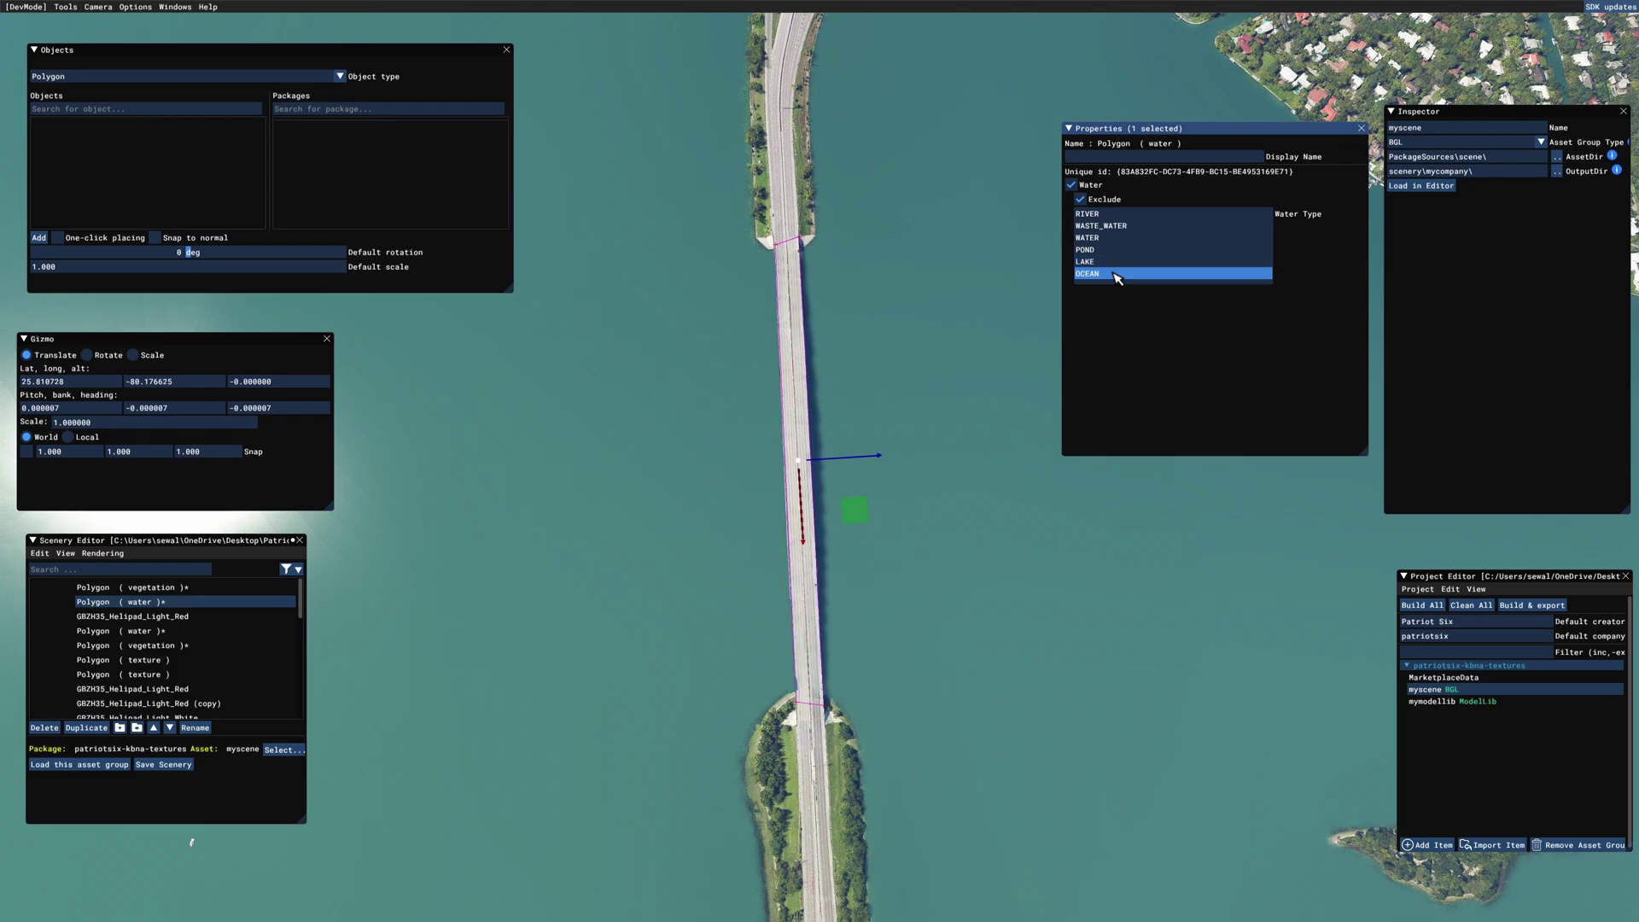
pyautogui.click(964, 589)
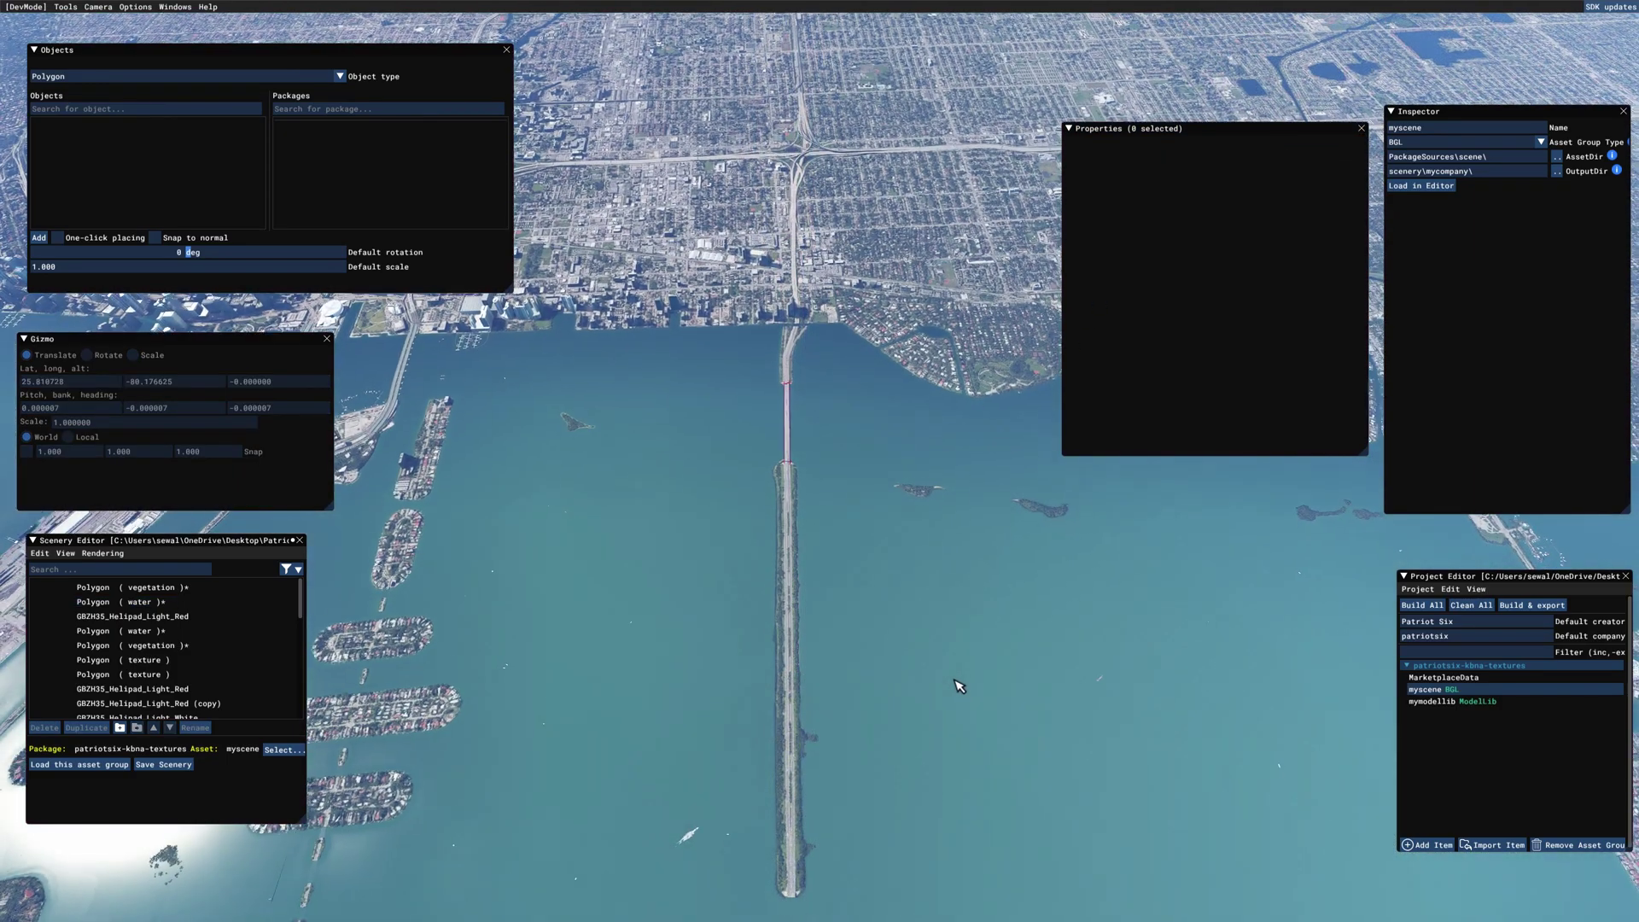
# Add another polygon and outline the missing bridge span at the opposite end of the causeway island.
pyautogui.press('w')
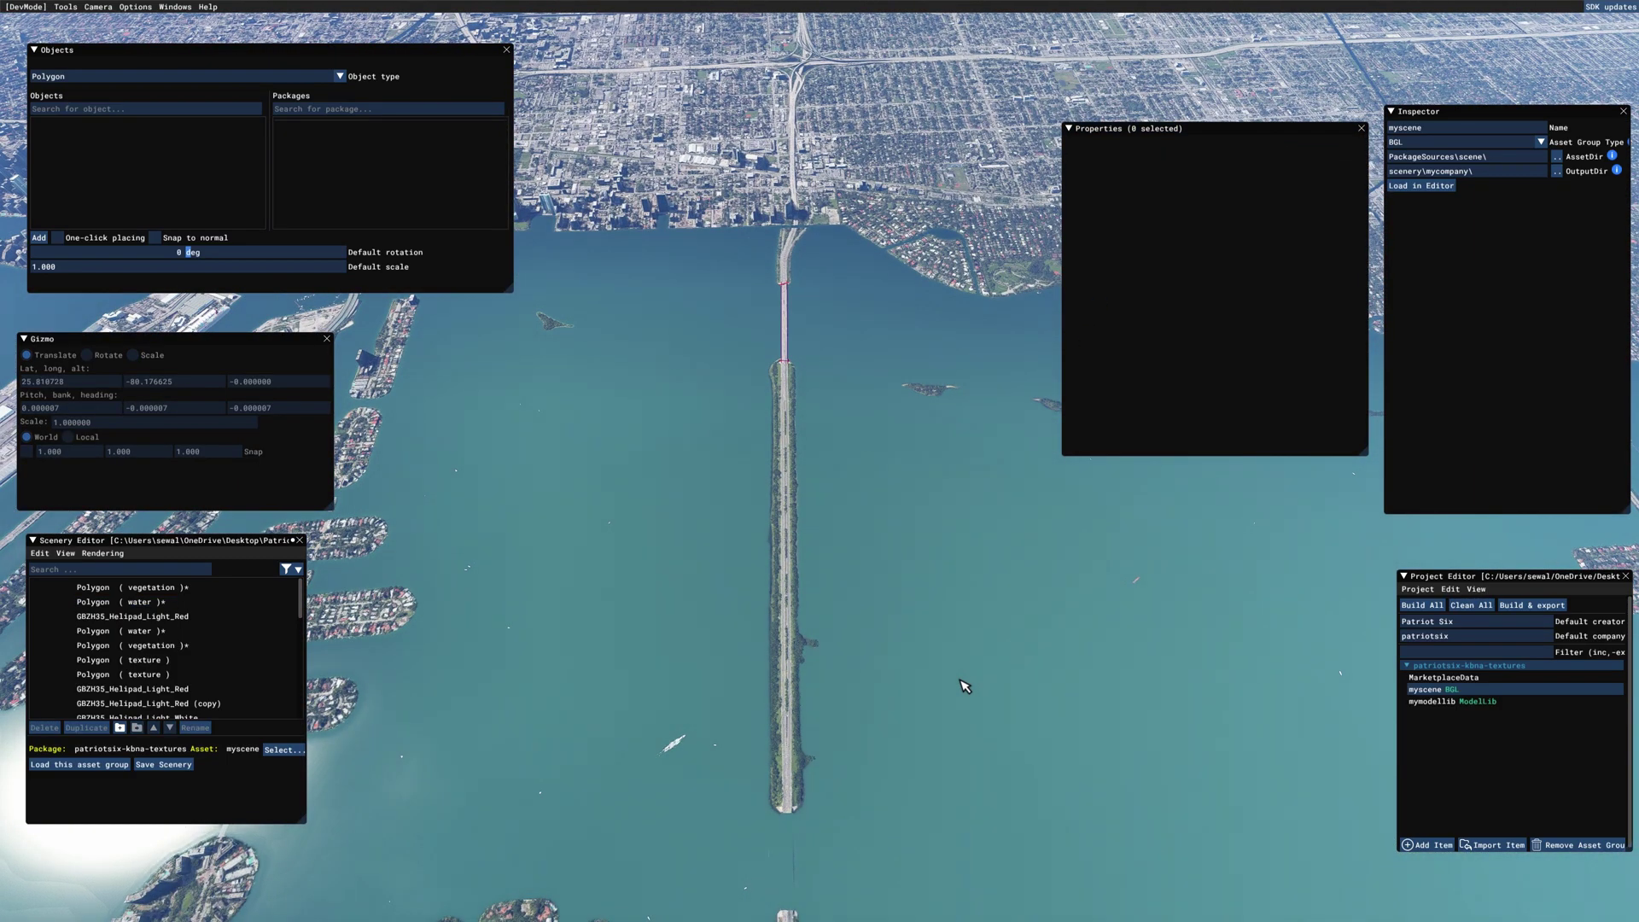
pyautogui.press('s')
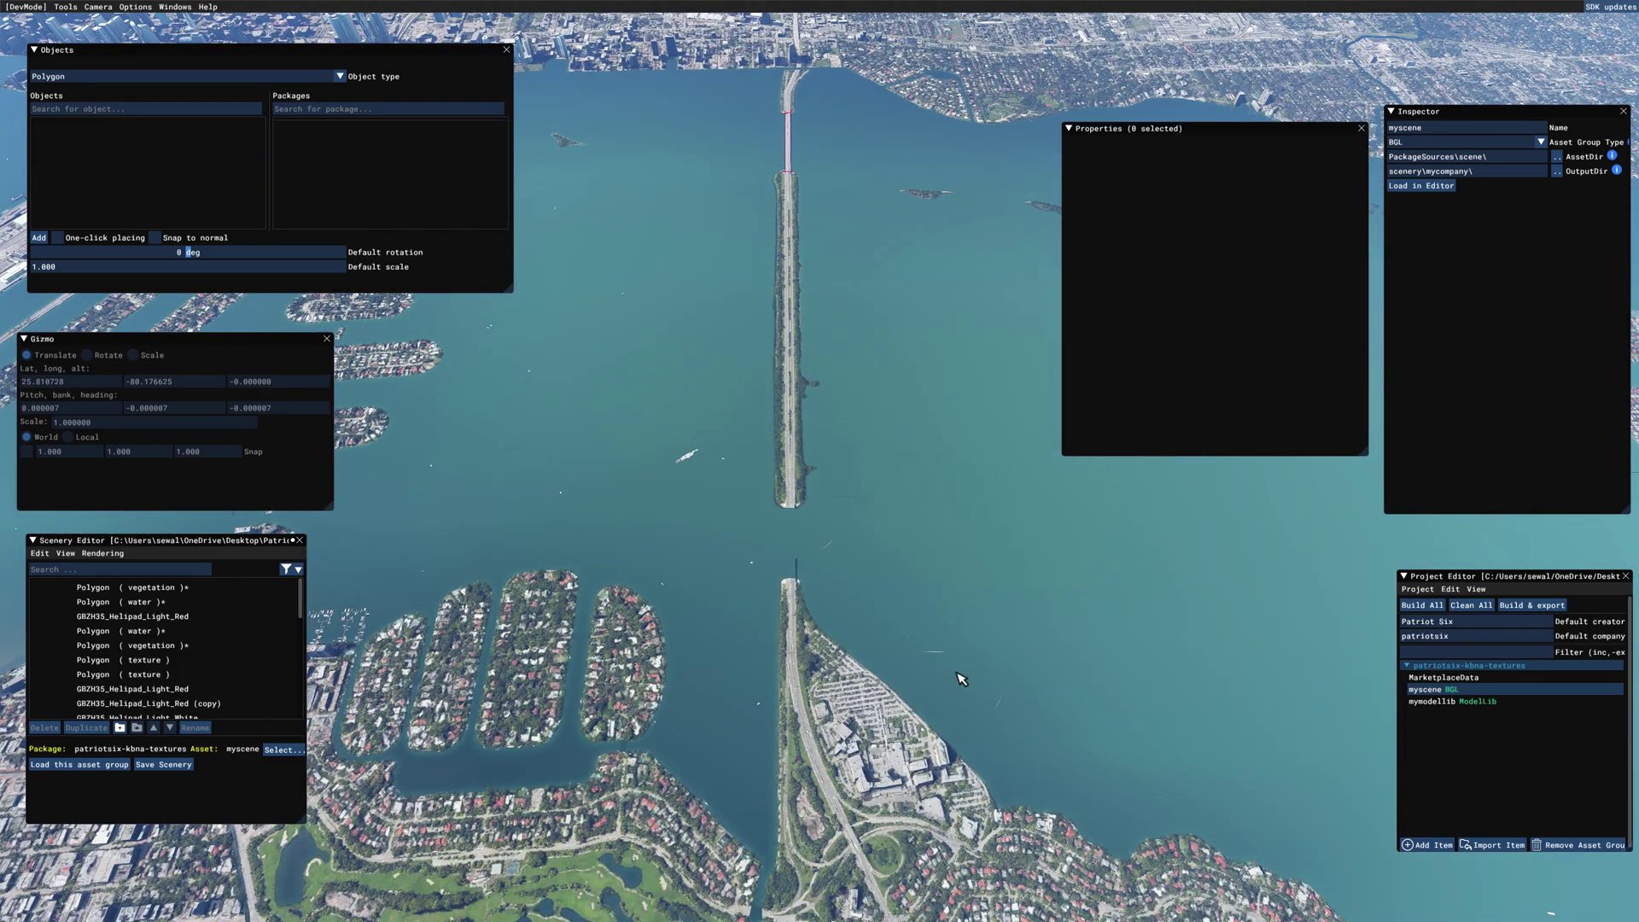
pyautogui.scroll(2, 948, 685)
pyautogui.scroll(2, 948, 685)
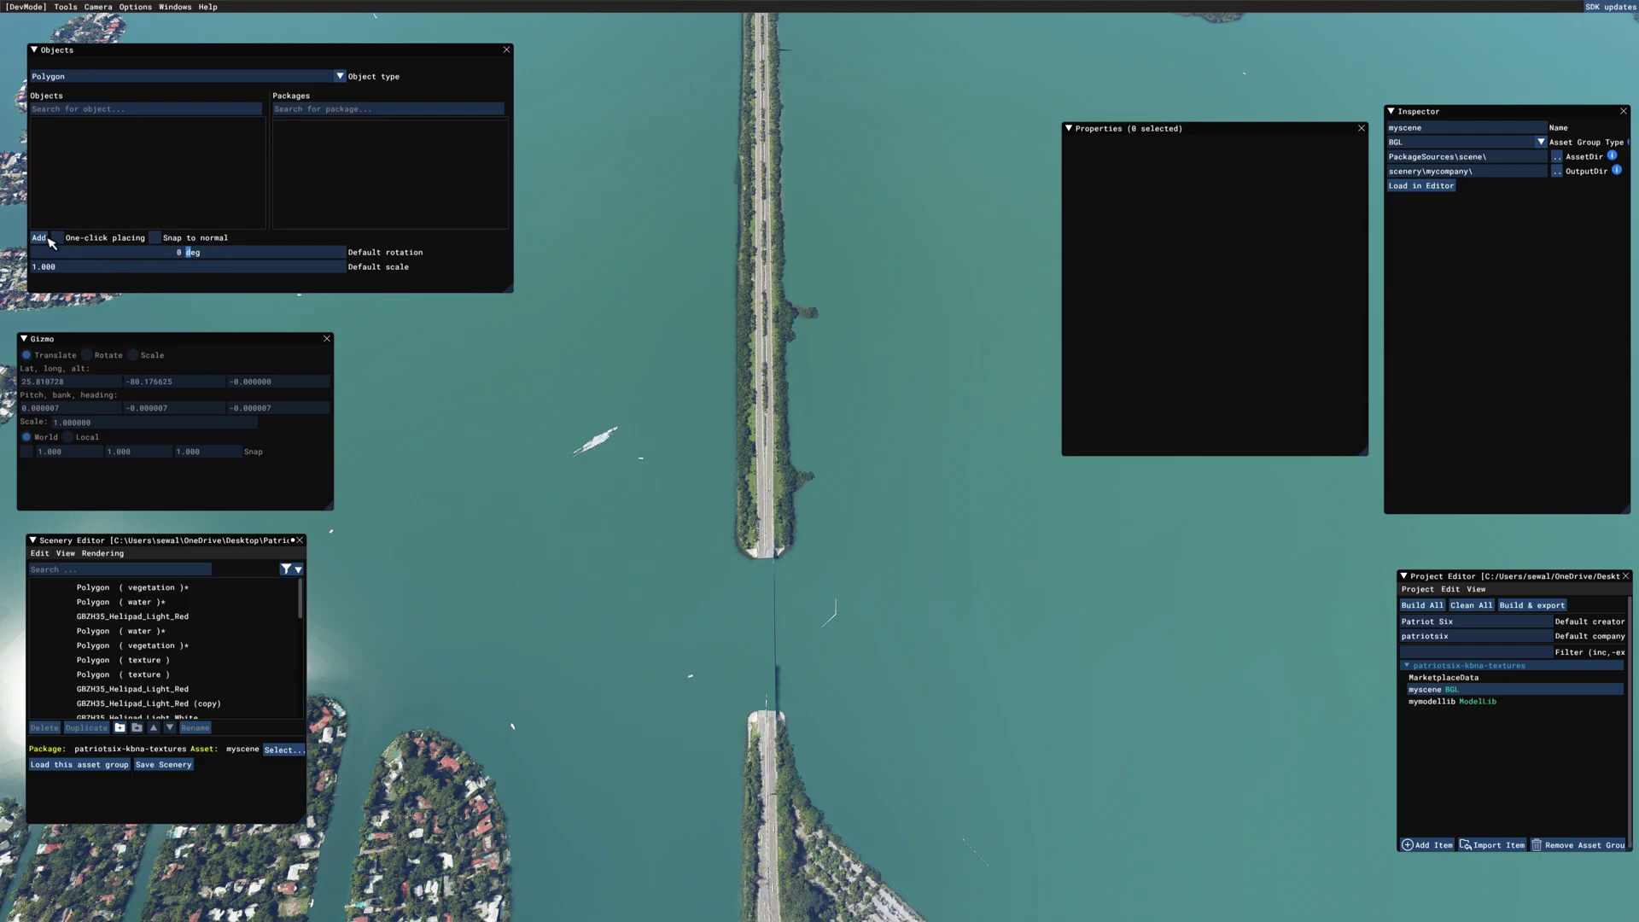
pyautogui.click(39, 237)
pyautogui.click(756, 555)
pyautogui.click(762, 725)
pyautogui.click(776, 722)
pyautogui.doubleClick(776, 555)
# Enable Water with type OCEAN on the second bridge polygon, deselect it, and inspect the causeway from farther away.
pyautogui.click(1083, 188)
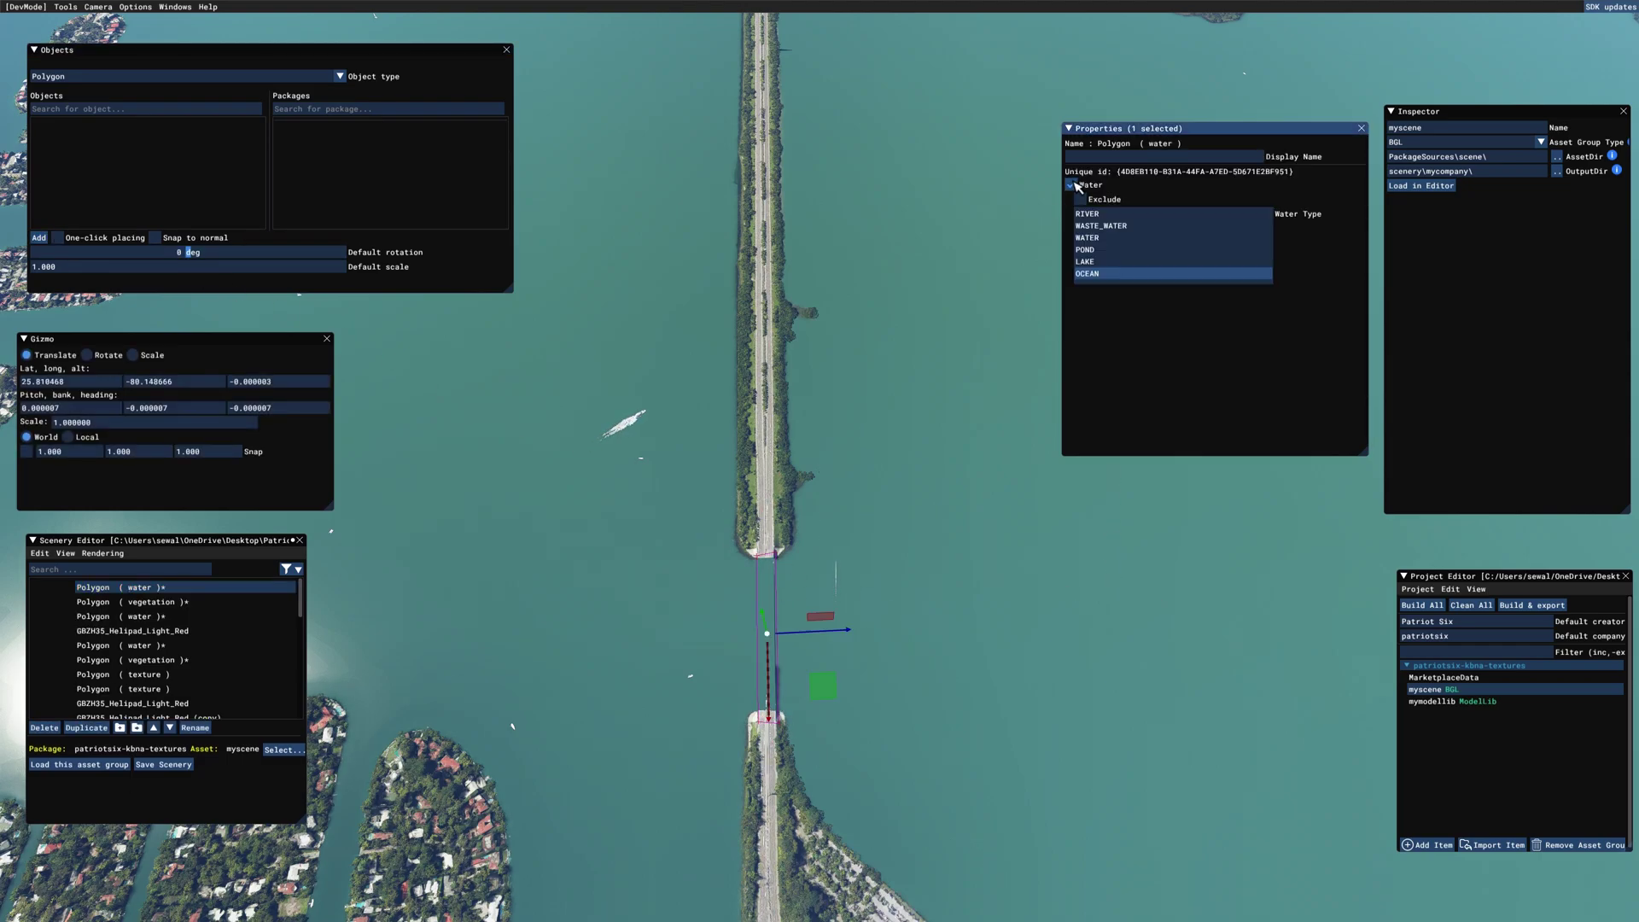
pyautogui.click(1096, 264)
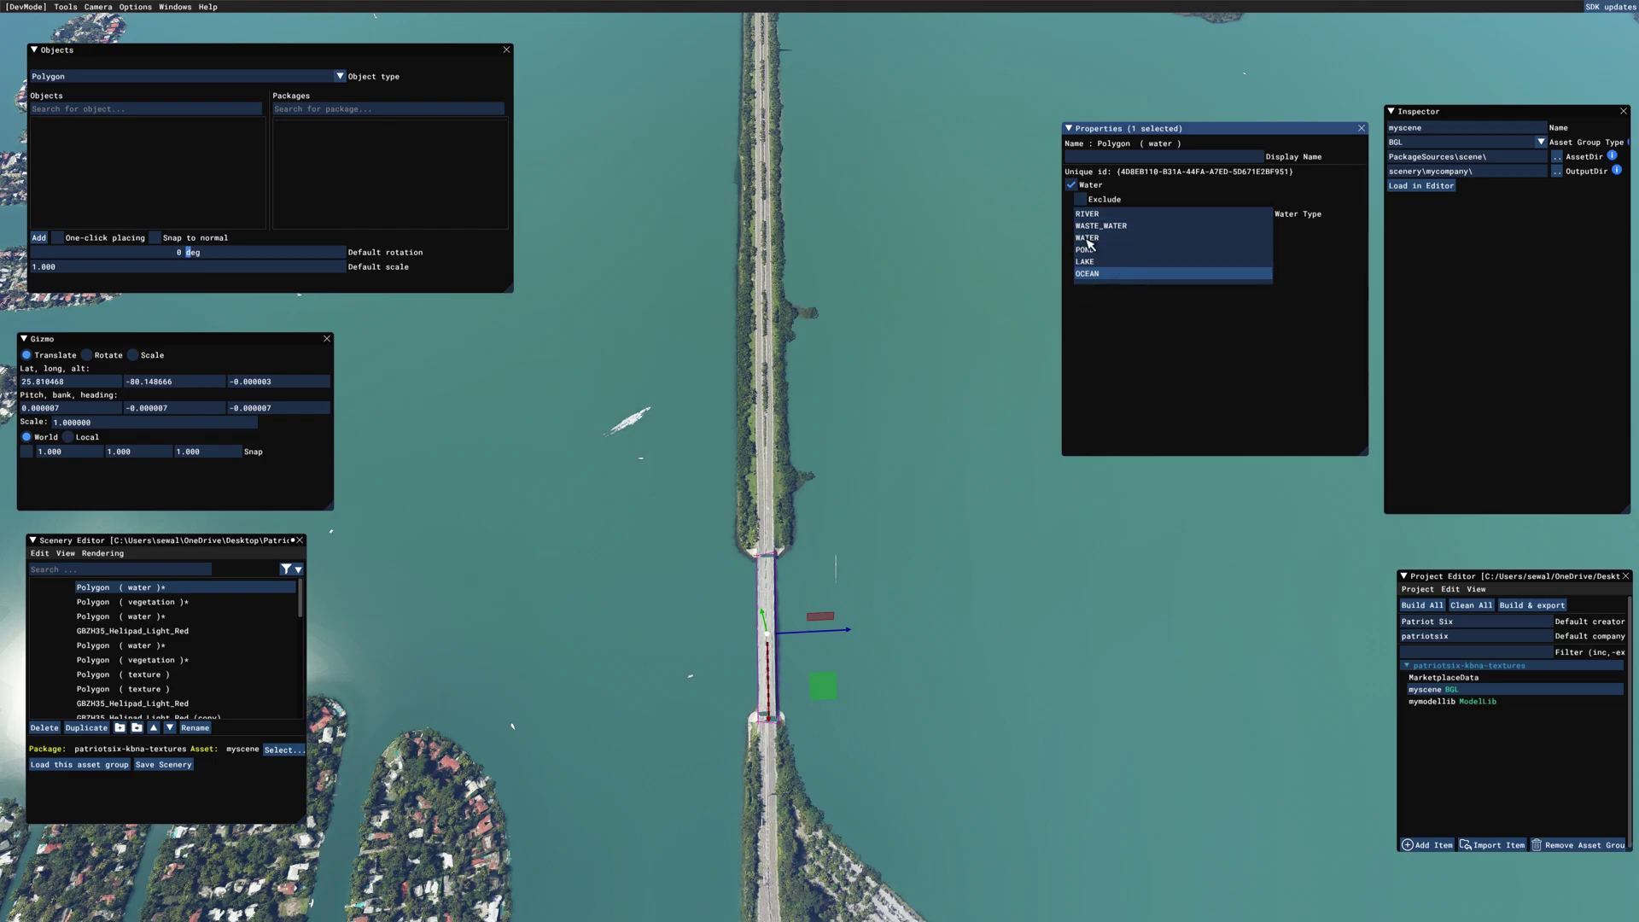
pyautogui.click(1049, 588)
pyautogui.moveTo(1059, 606); pyautogui.dragTo(1034, 679, button='right')
pyautogui.scroll(-10, 1035, 680)
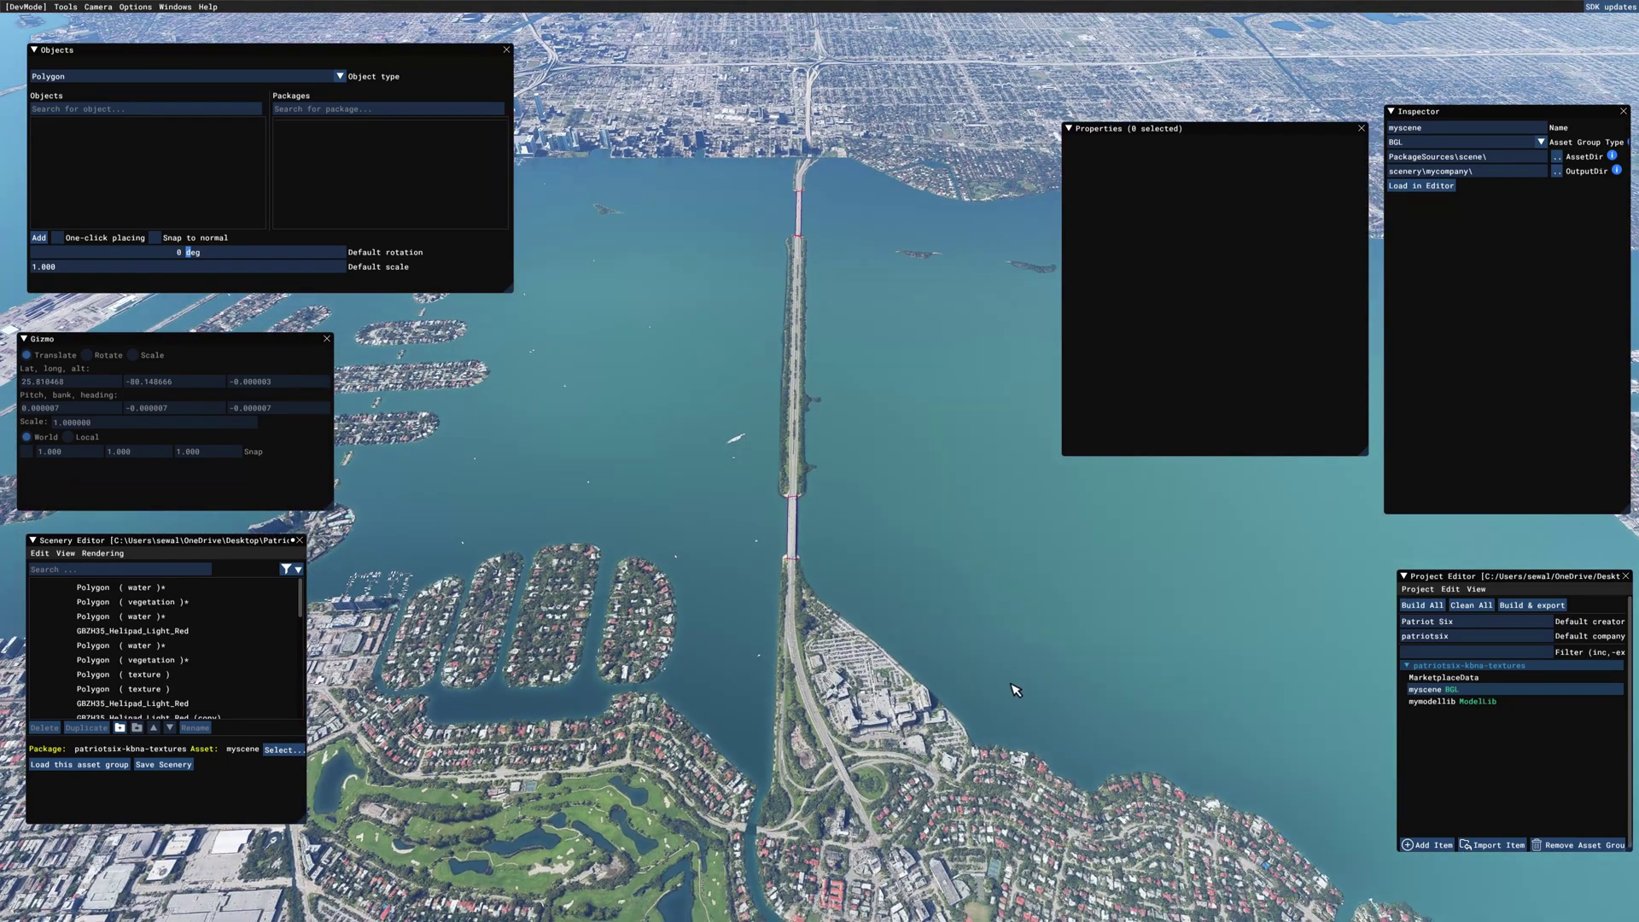
pyautogui.scroll(-10, 1019, 688)
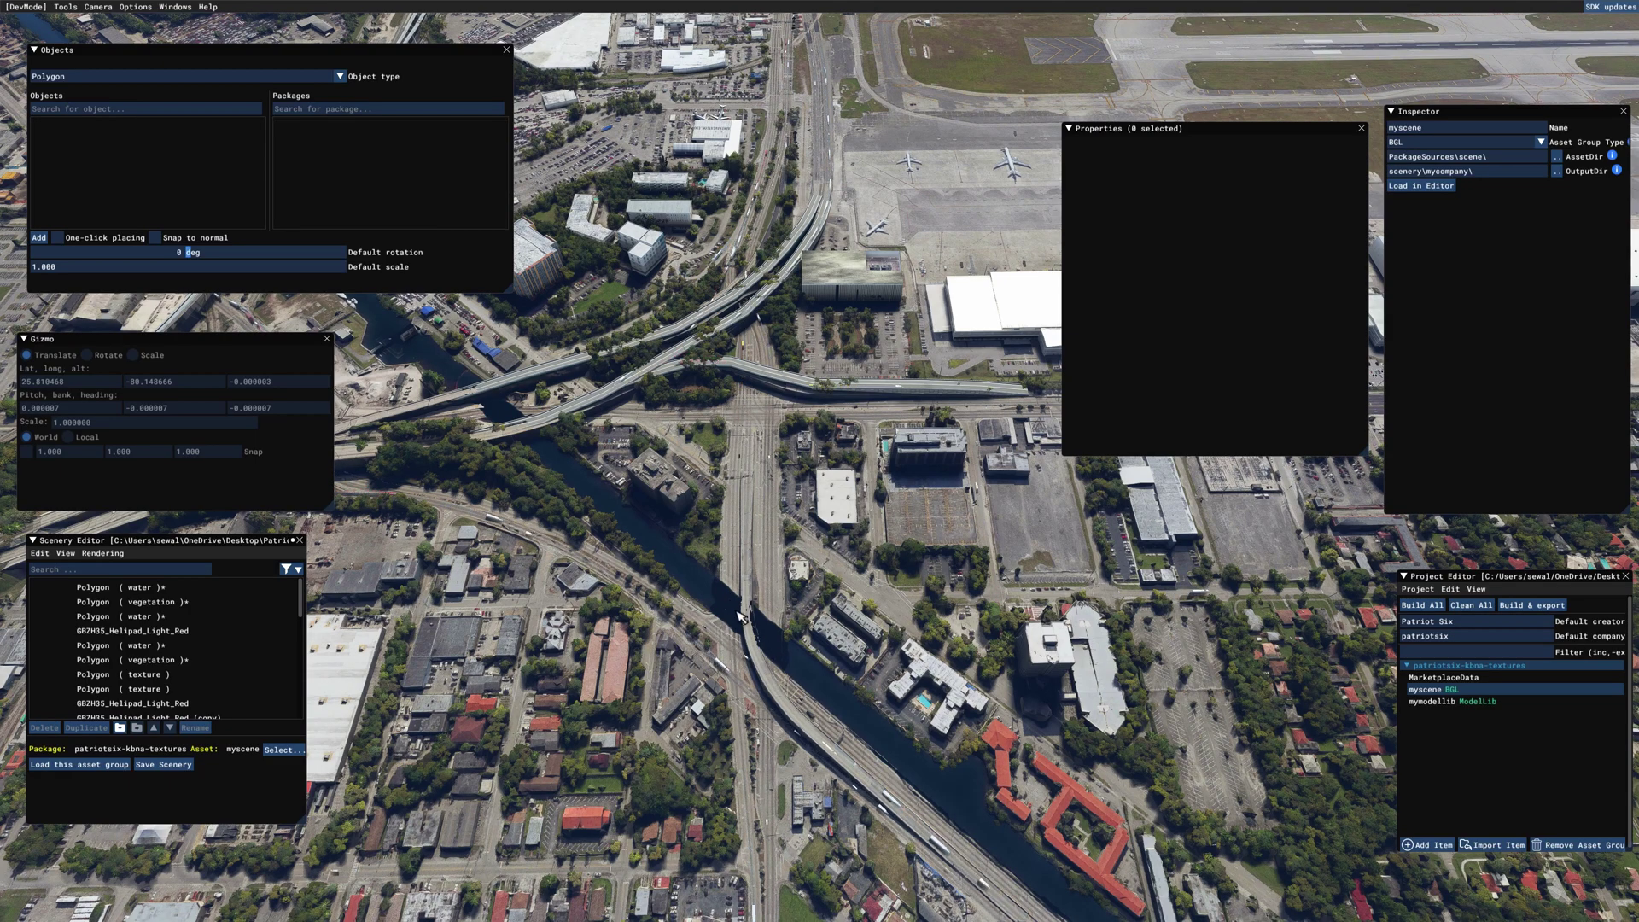
# Add another polygon and outline the curved overpass where it crosses the canal near the airport.
pyautogui.click(519, 526)
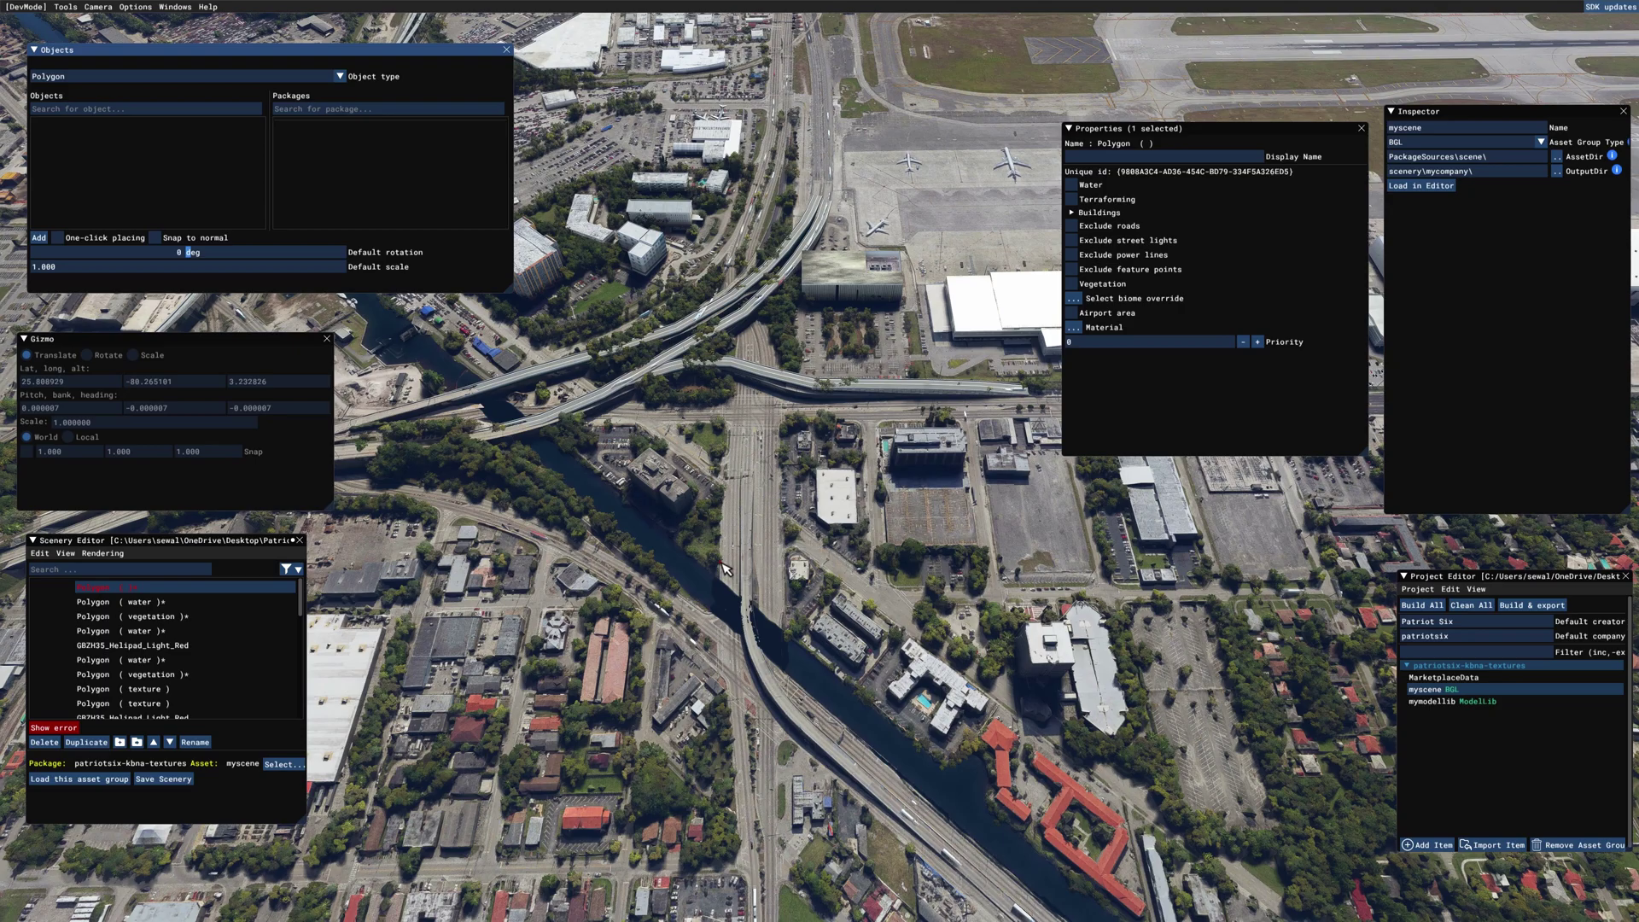
pyautogui.click(718, 644)
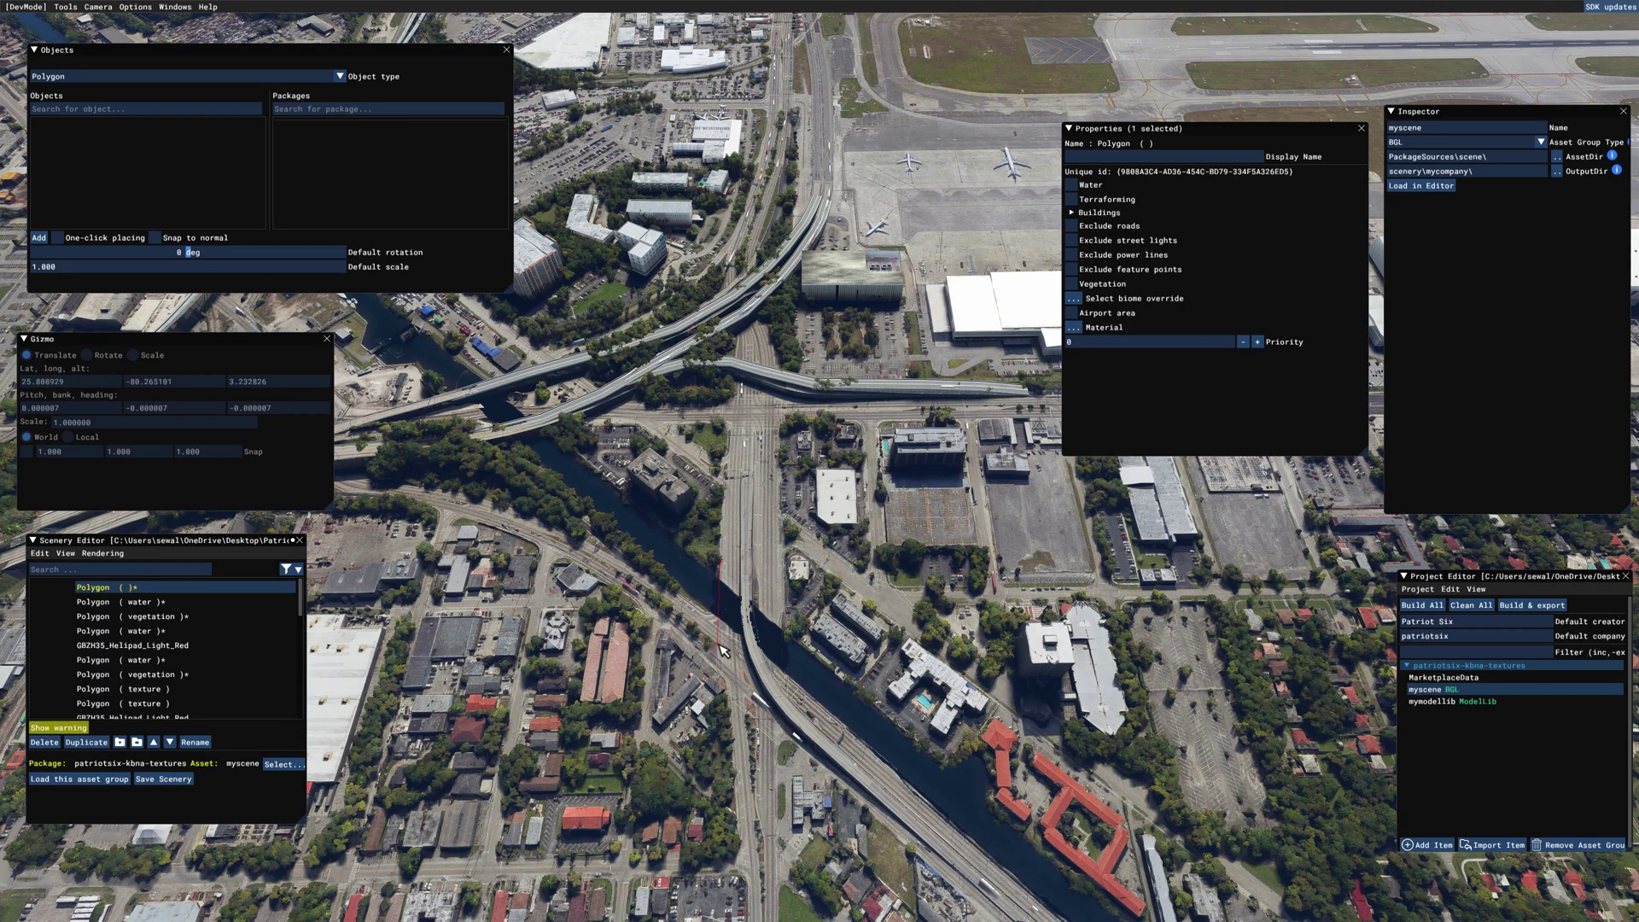
pyautogui.click(779, 679)
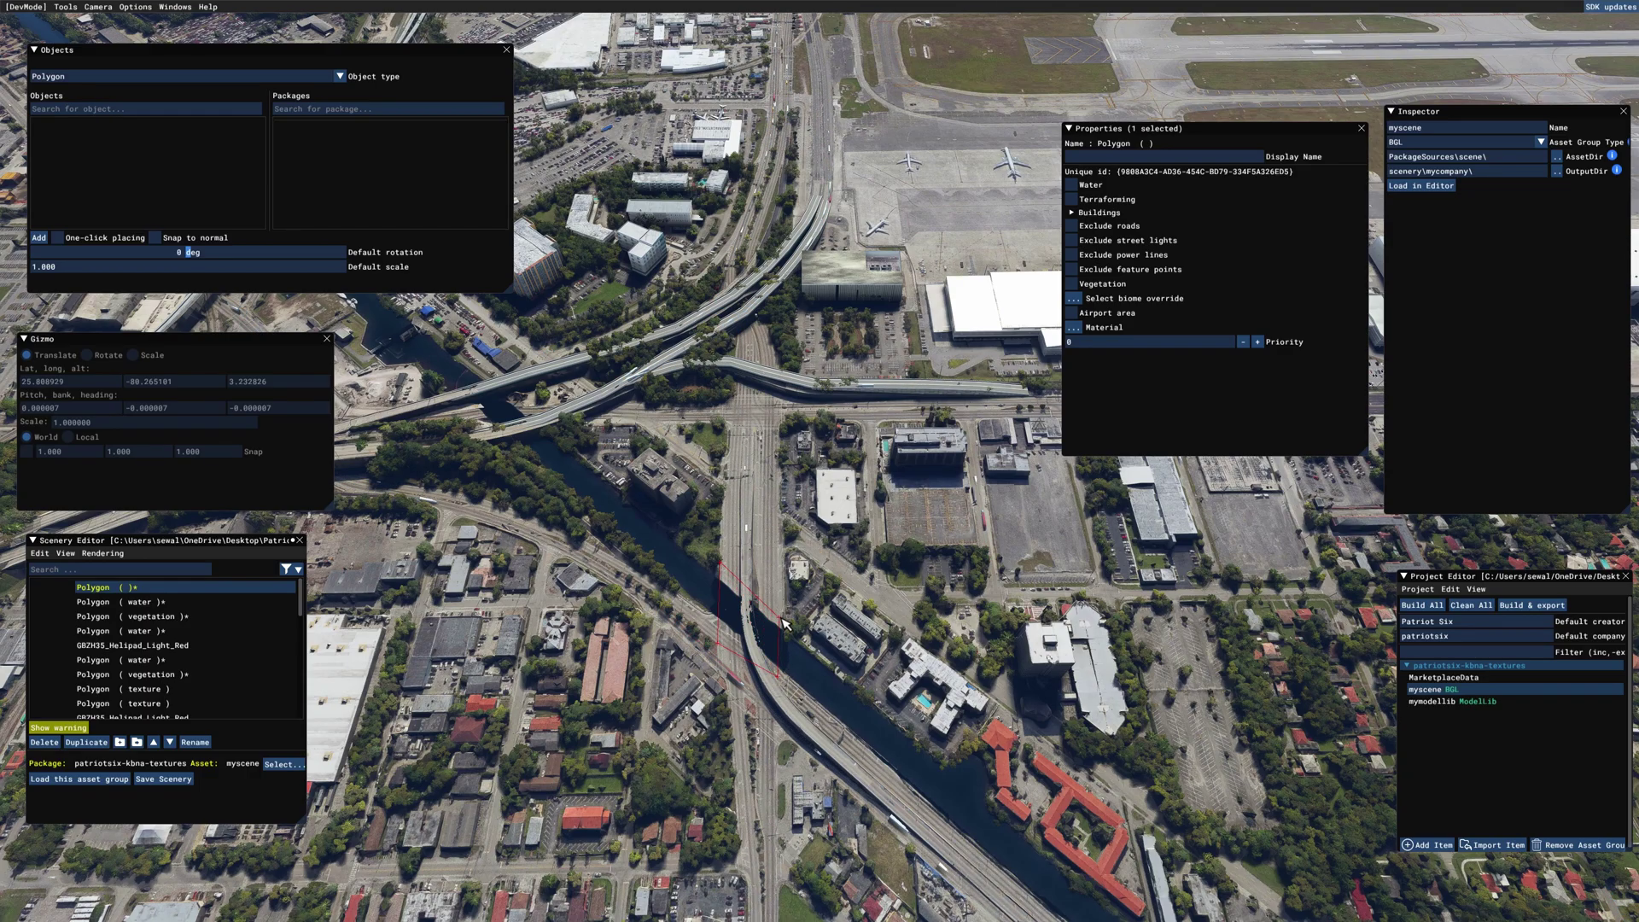
pyautogui.doubleClick(783, 617)
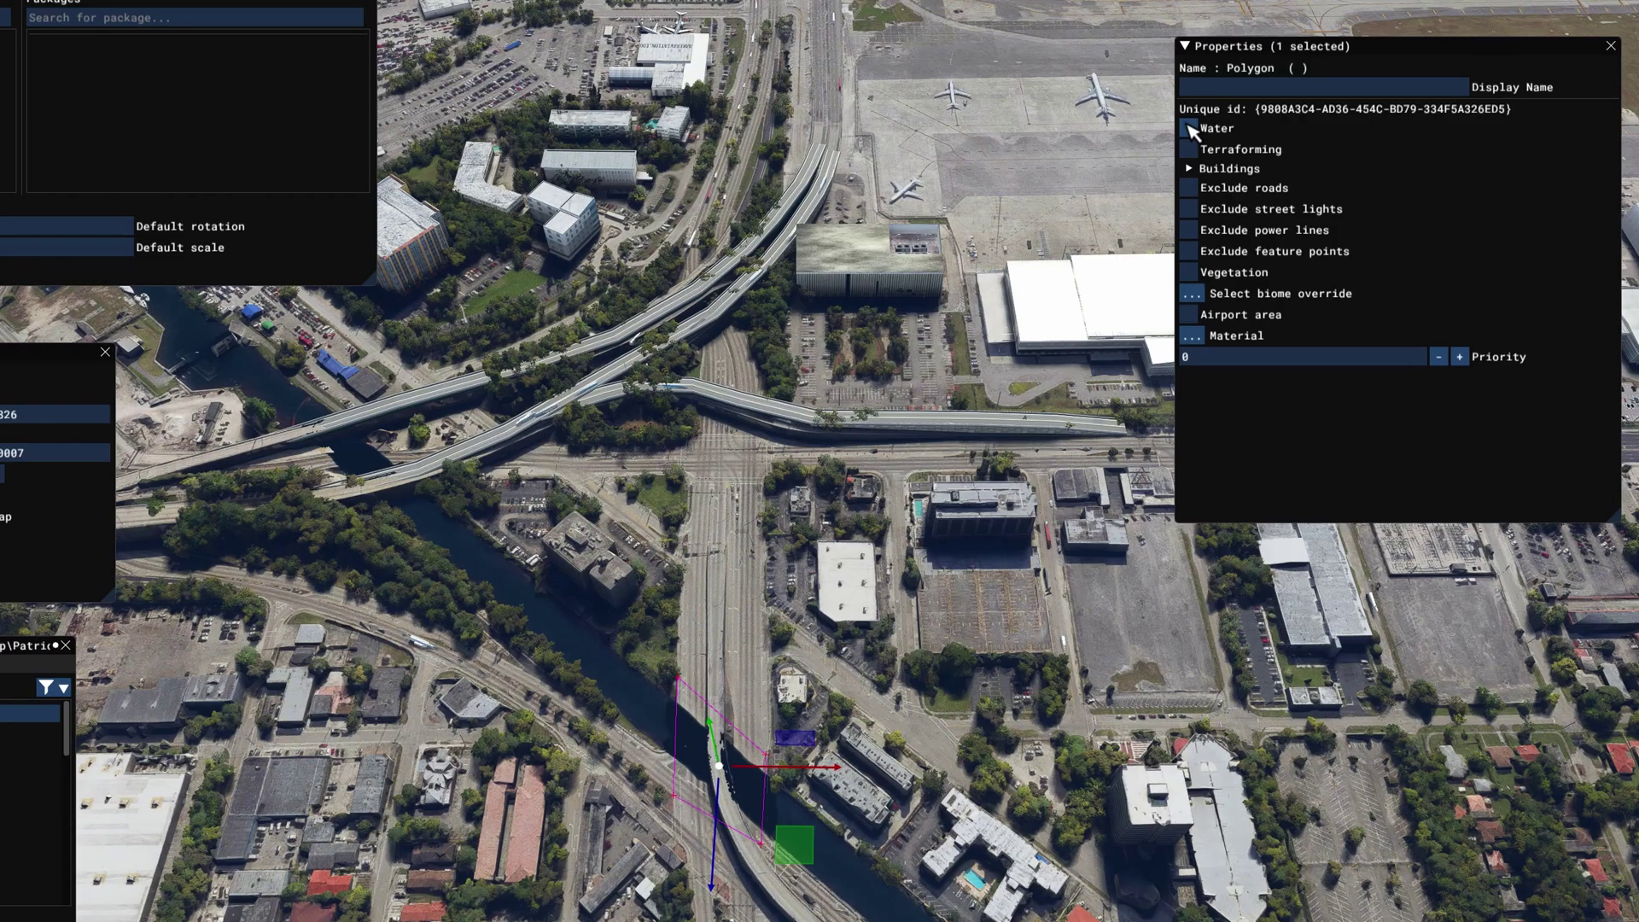
# Enable Water with Exclude on the canal overpass polygon, set its water type to RIVER, and deselect it.
pyautogui.click(1192, 131)
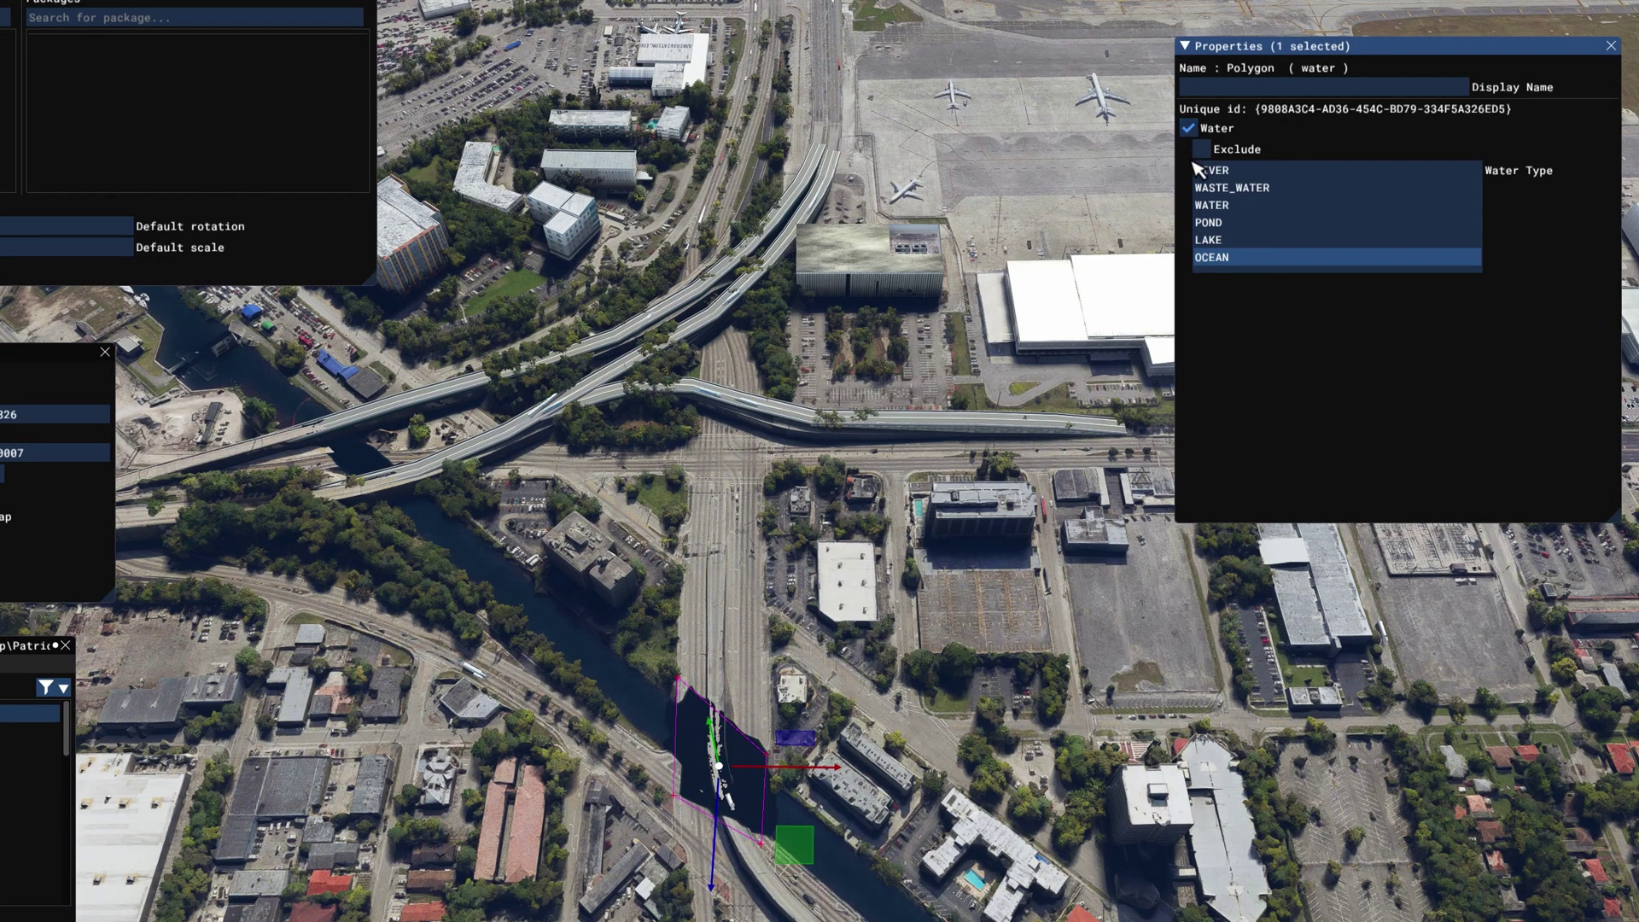
pyautogui.click(1202, 149)
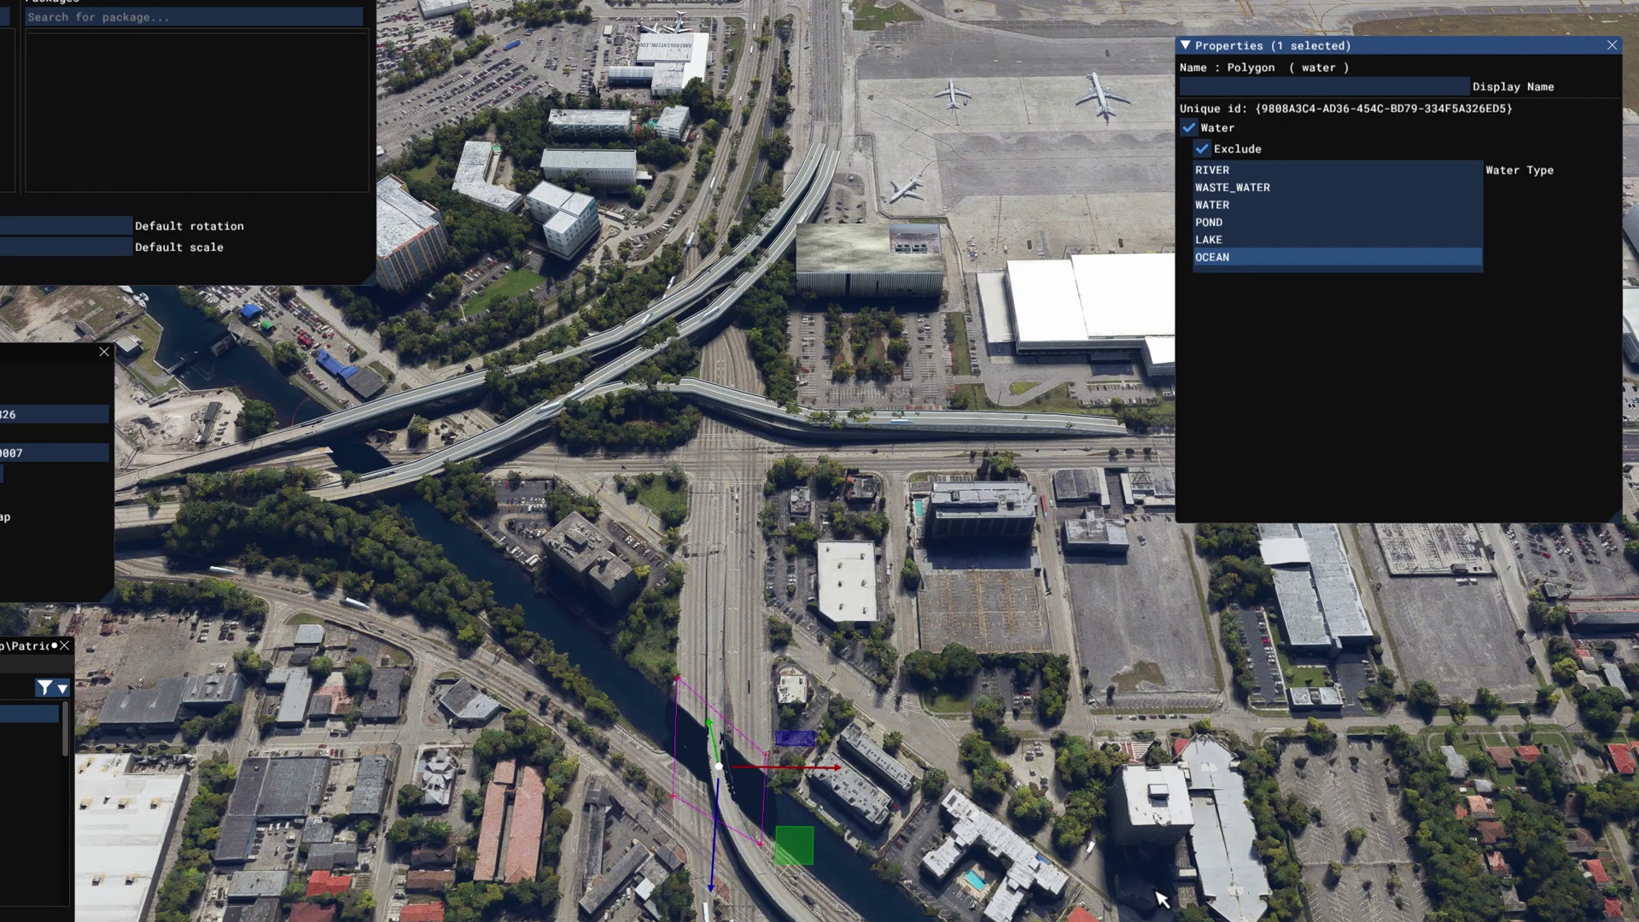
pyautogui.click(1257, 171)
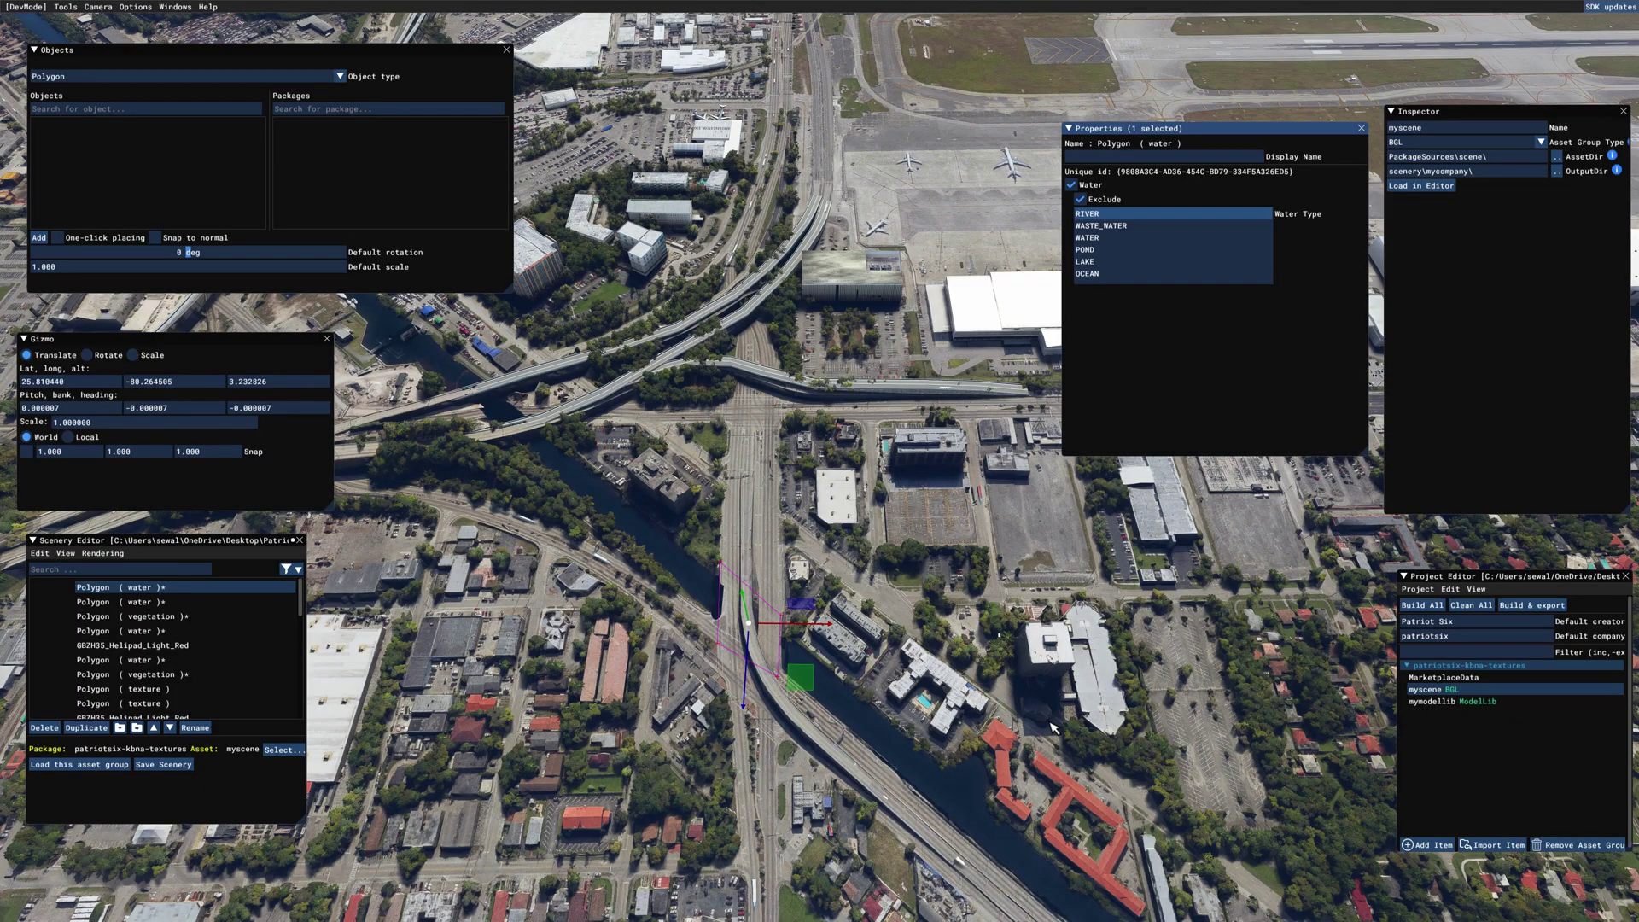
pyautogui.click(1053, 727)
pyautogui.press('s')
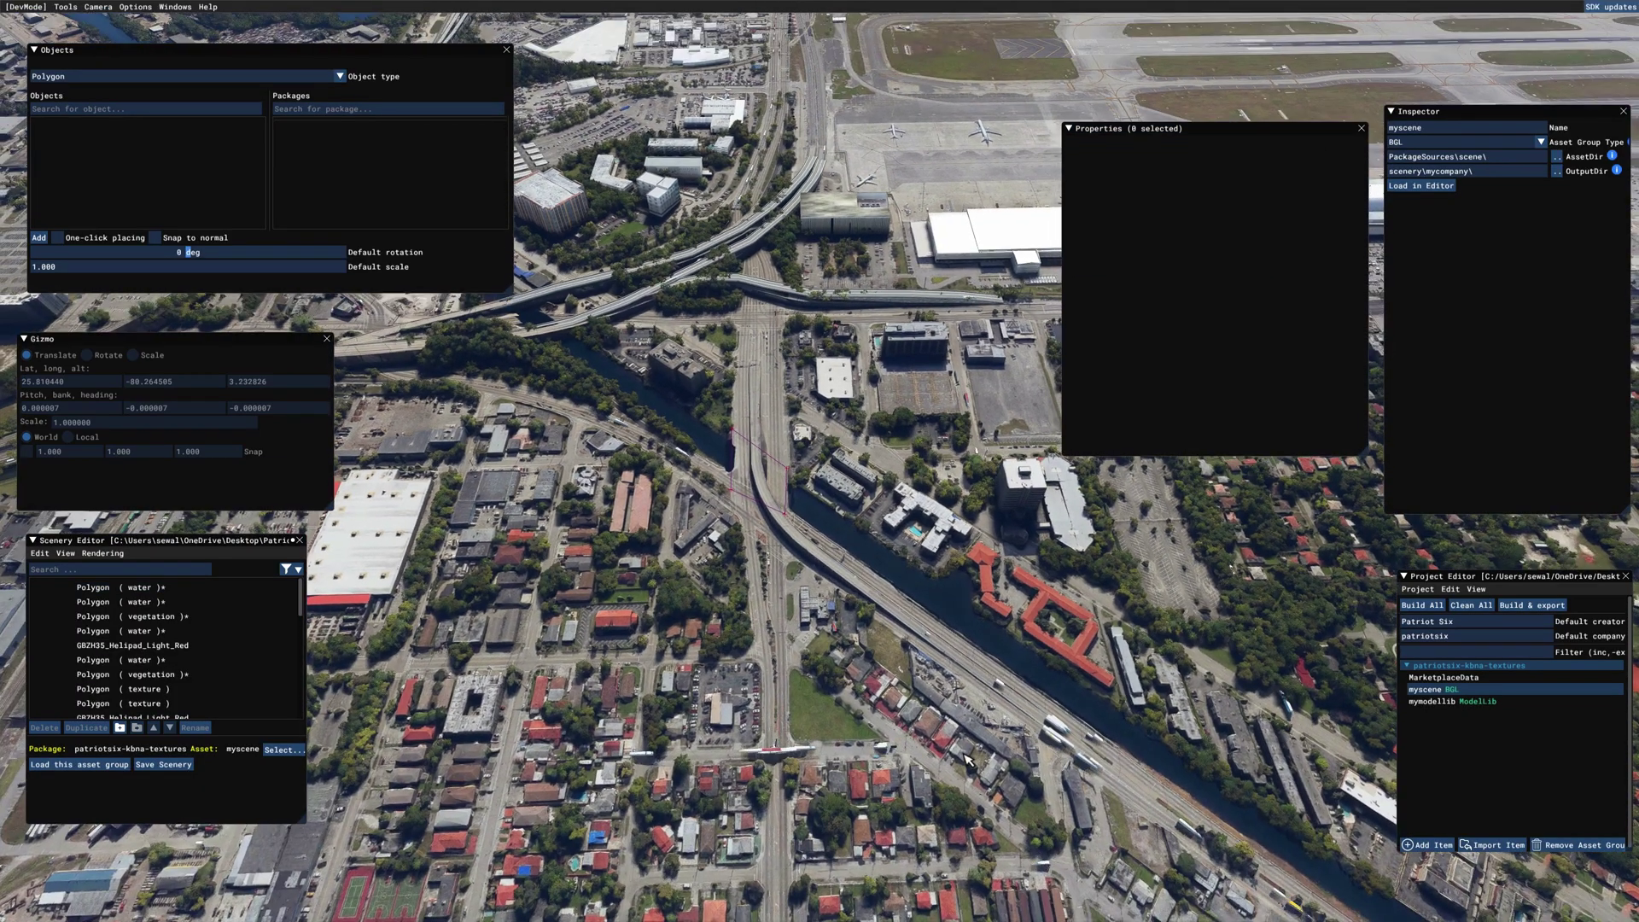
pyautogui.moveTo(968, 760); pyautogui.dragTo(1048, 619, button='middle')
pyautogui.press('s')
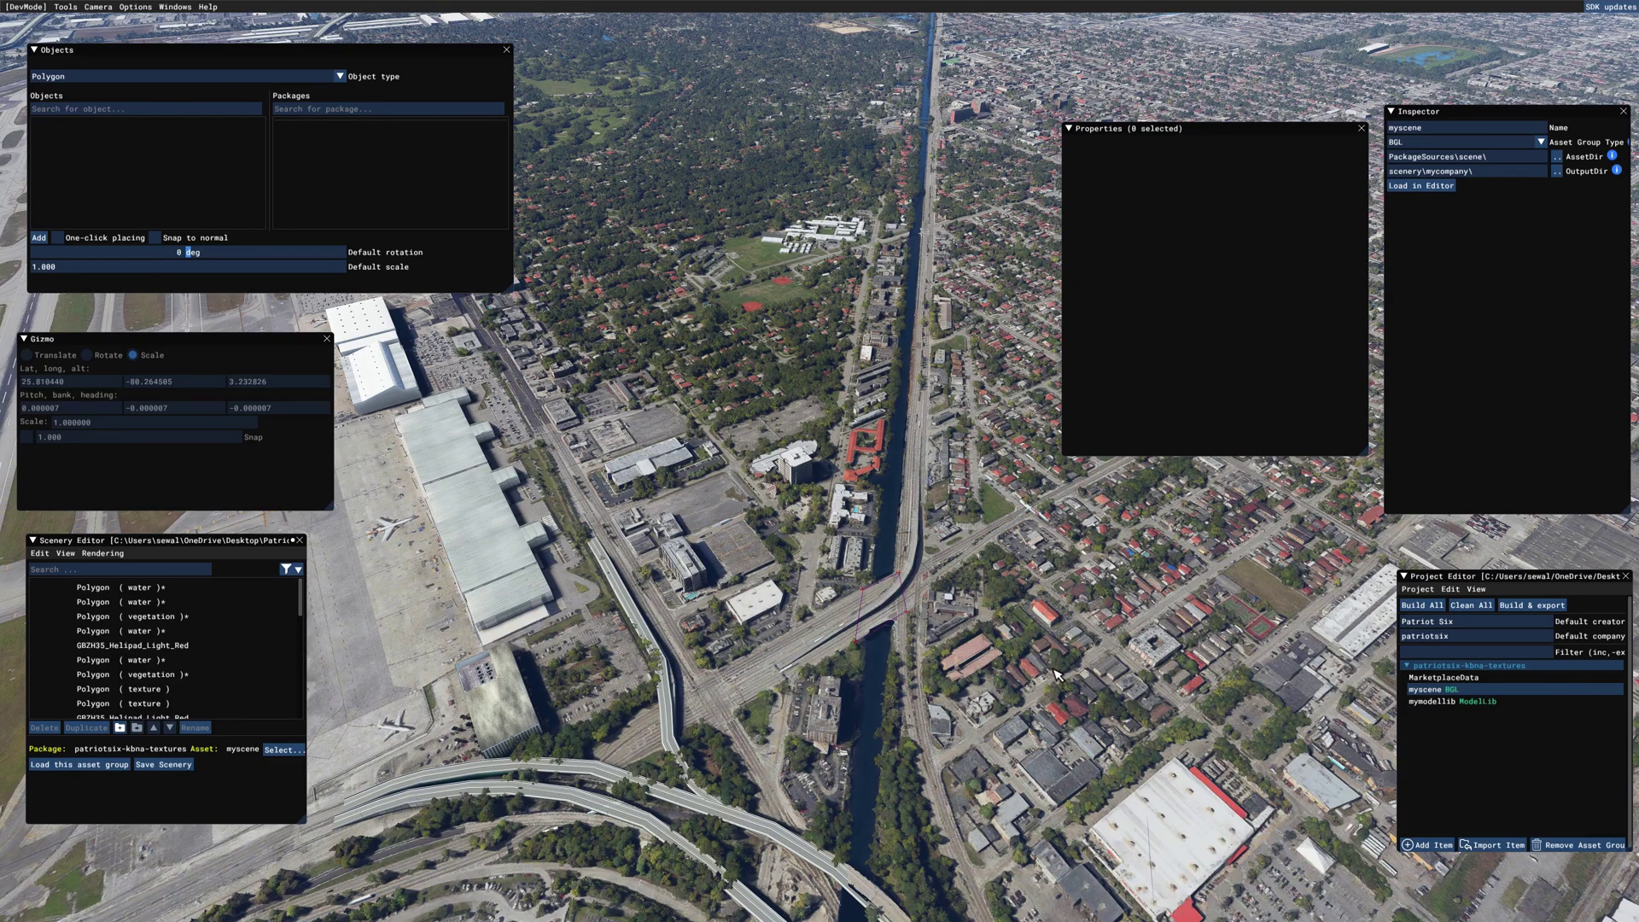
pyautogui.moveTo(1061, 680); pyautogui.dragTo(750, 694, button='middle')
pyautogui.press('a')
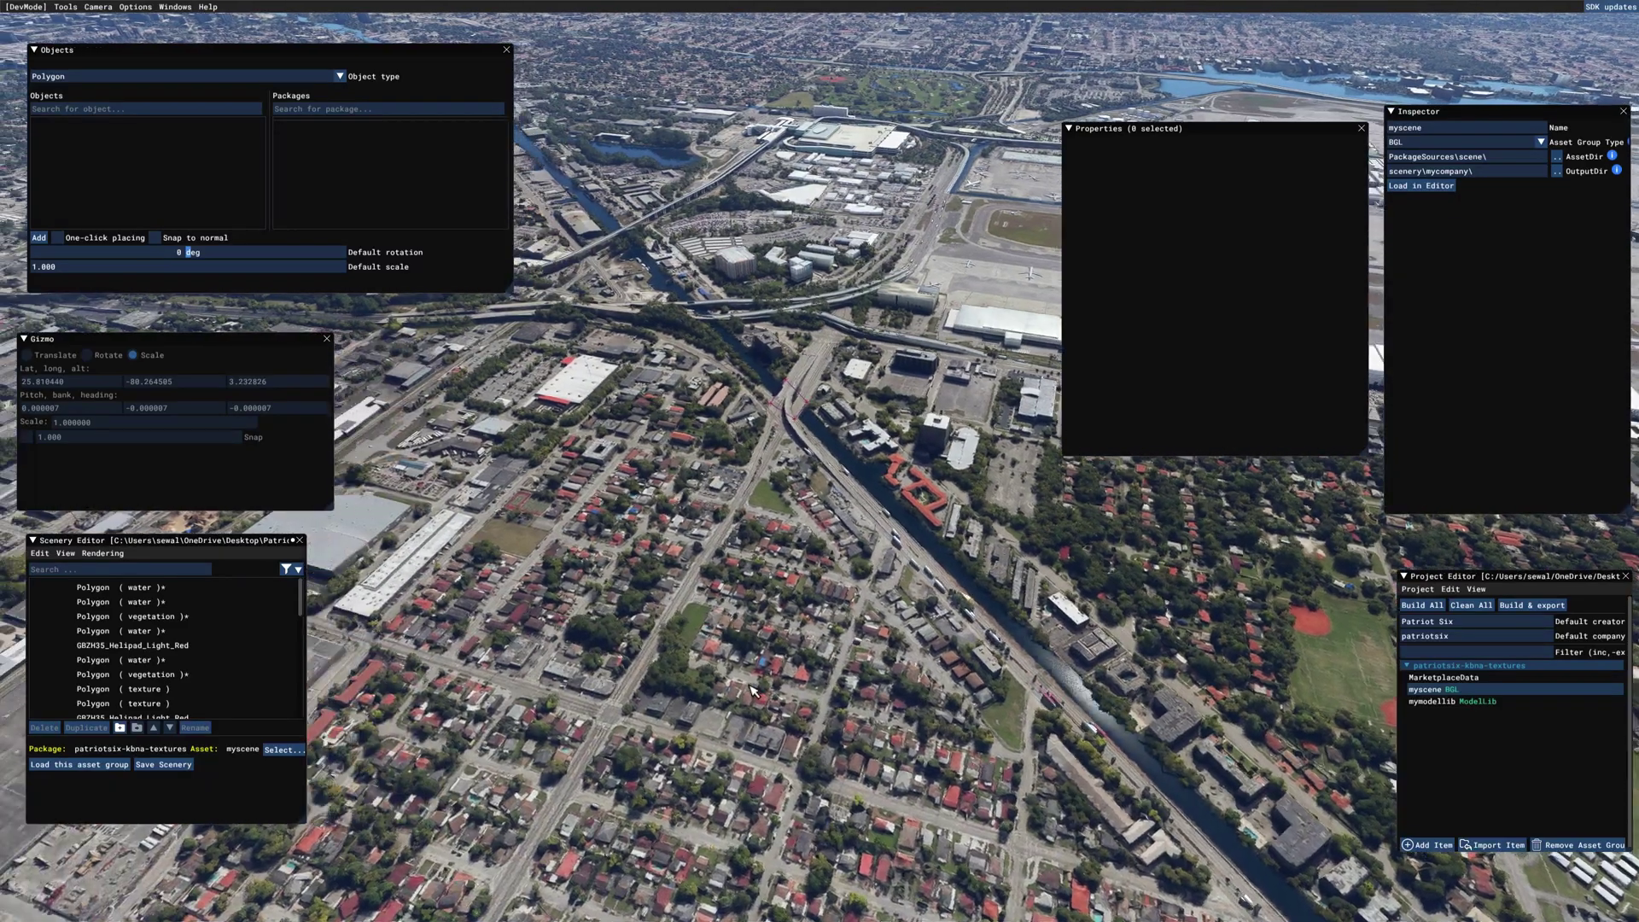
pyautogui.press('w')
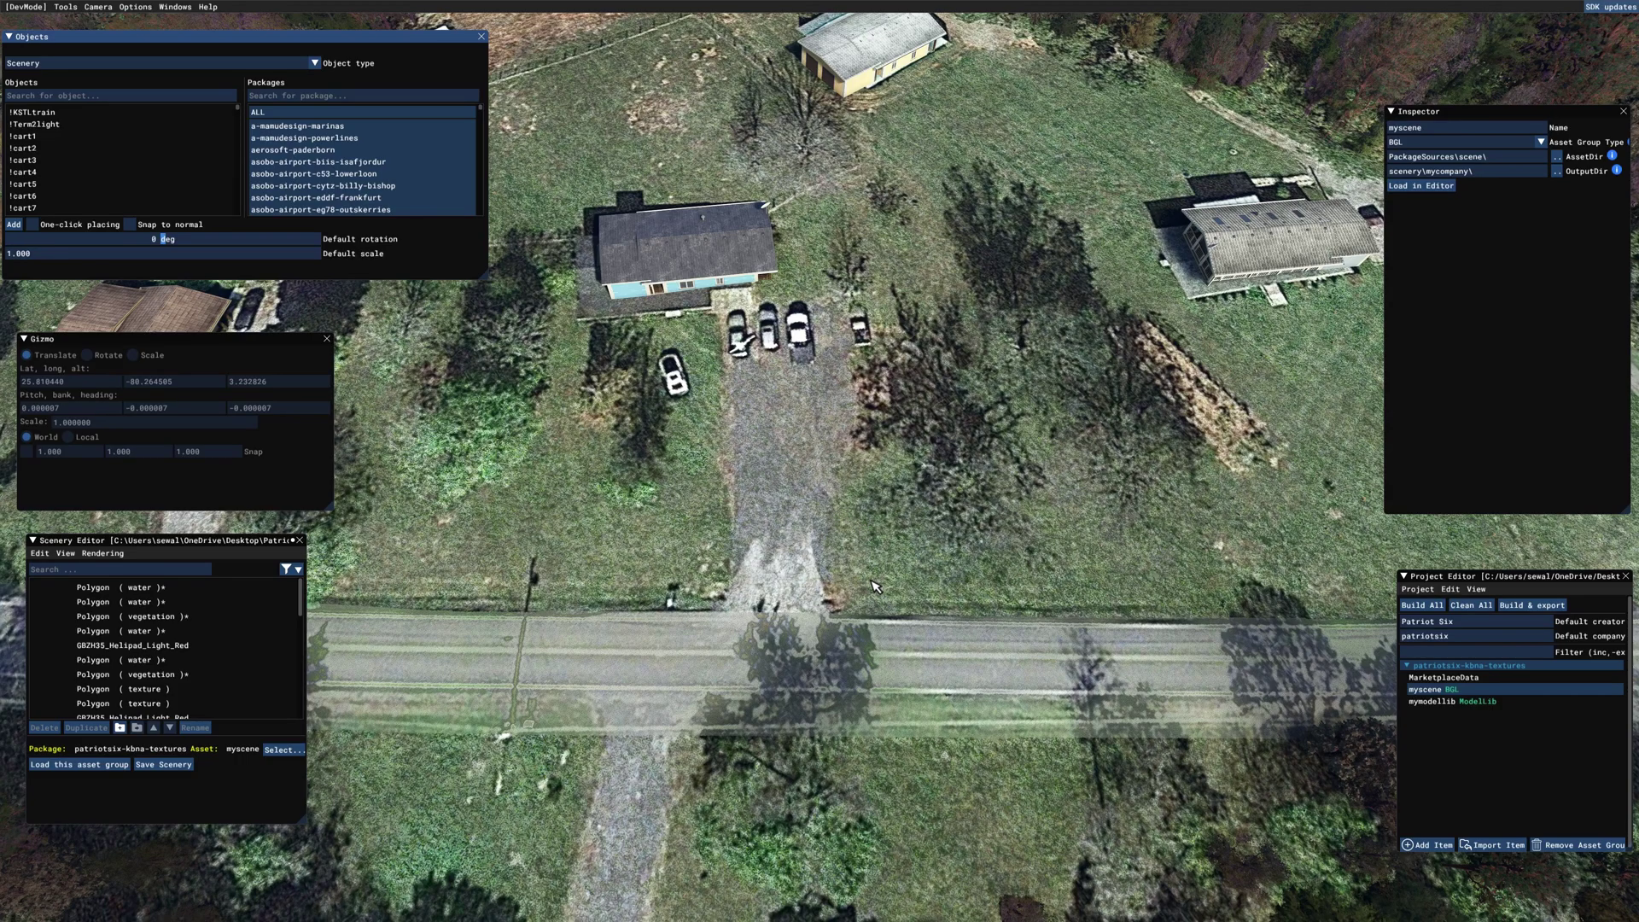
# Add a Polygon object and outline the gravel driveway between the blue house and the road.
pyautogui.keyDown('alt'); pyautogui.moveTo(904, 634); pyautogui.dragTo(898, 591); pyautogui.keyUp('alt')
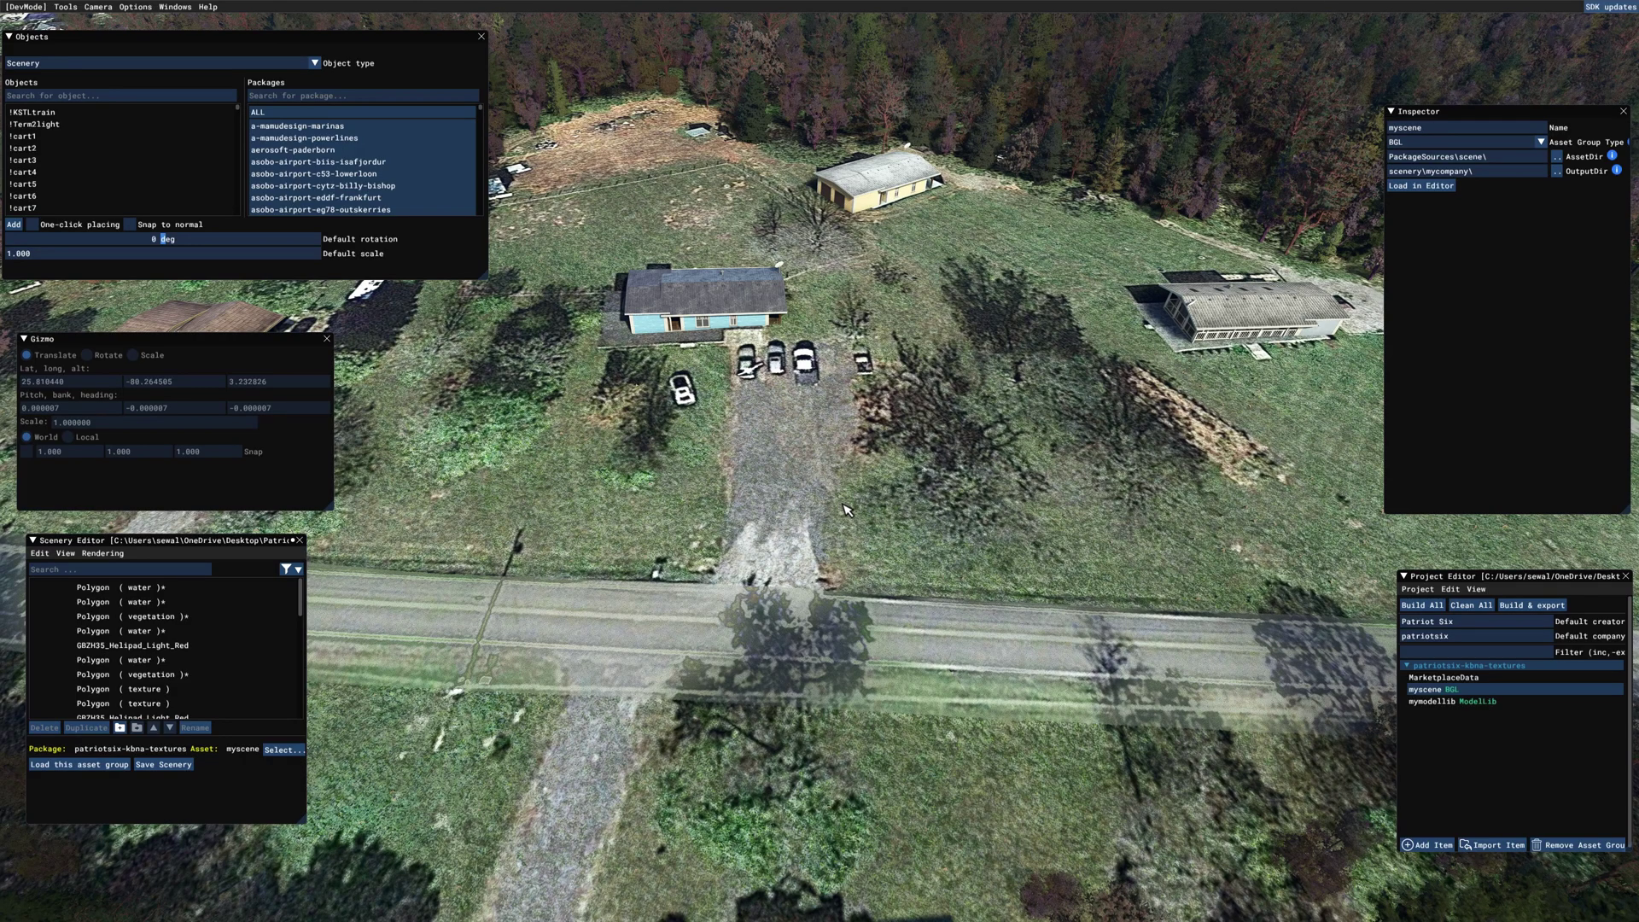
pyautogui.keyDown('alt'); pyautogui.moveTo(869, 514); pyautogui.dragTo(863, 471); pyautogui.keyUp('alt')
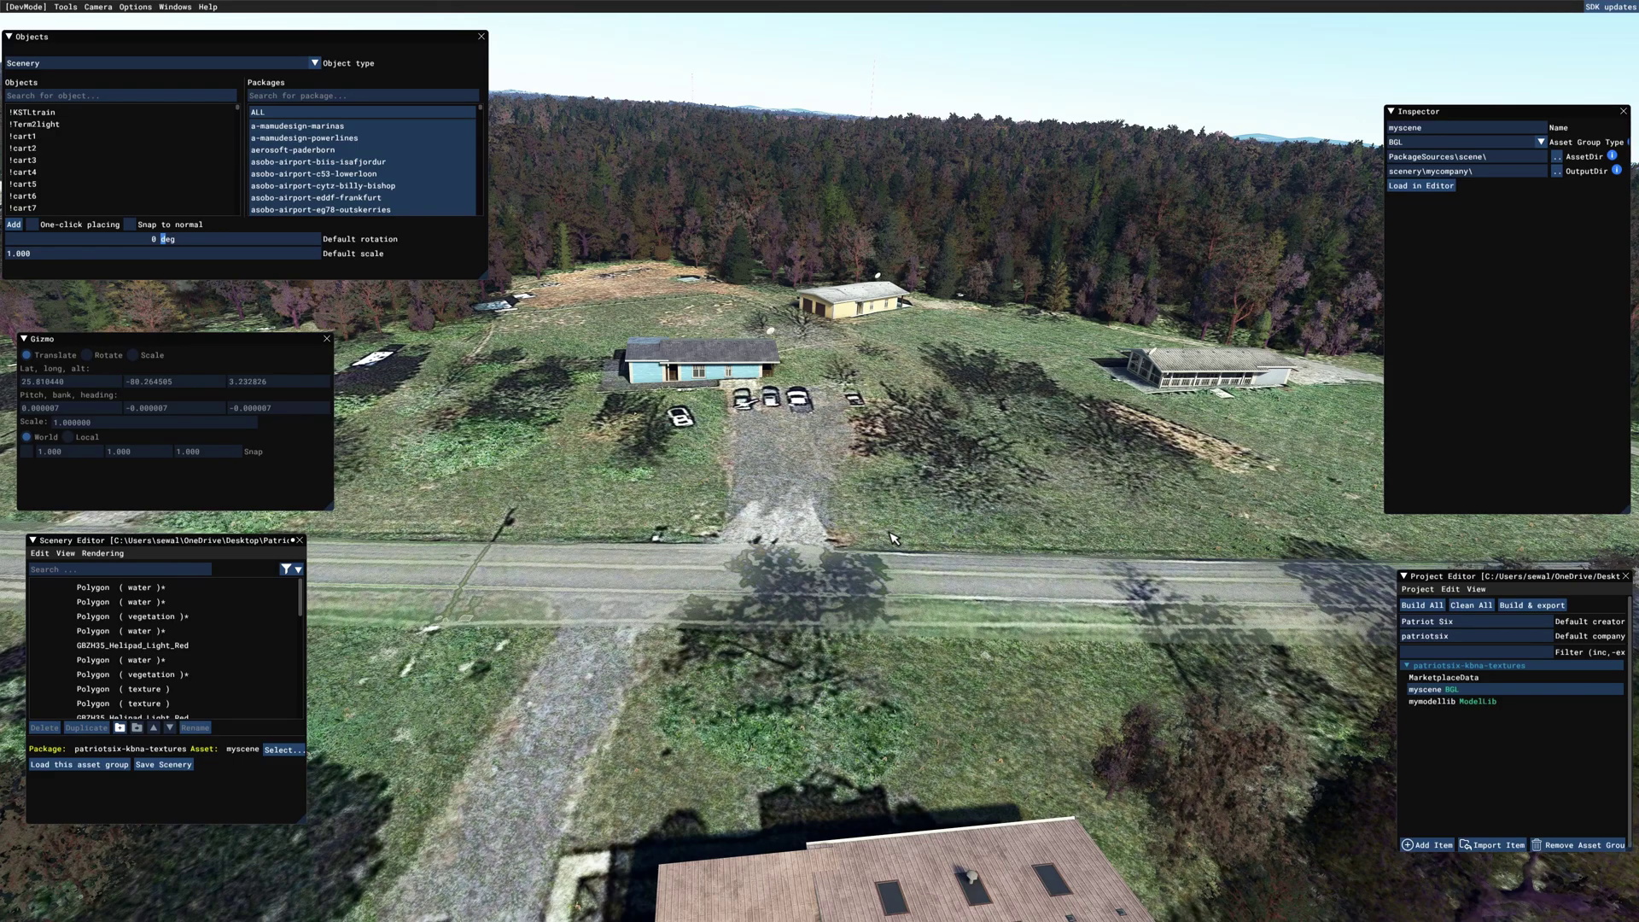
pyautogui.moveTo(902, 492); pyautogui.dragTo(896, 579, button='right')
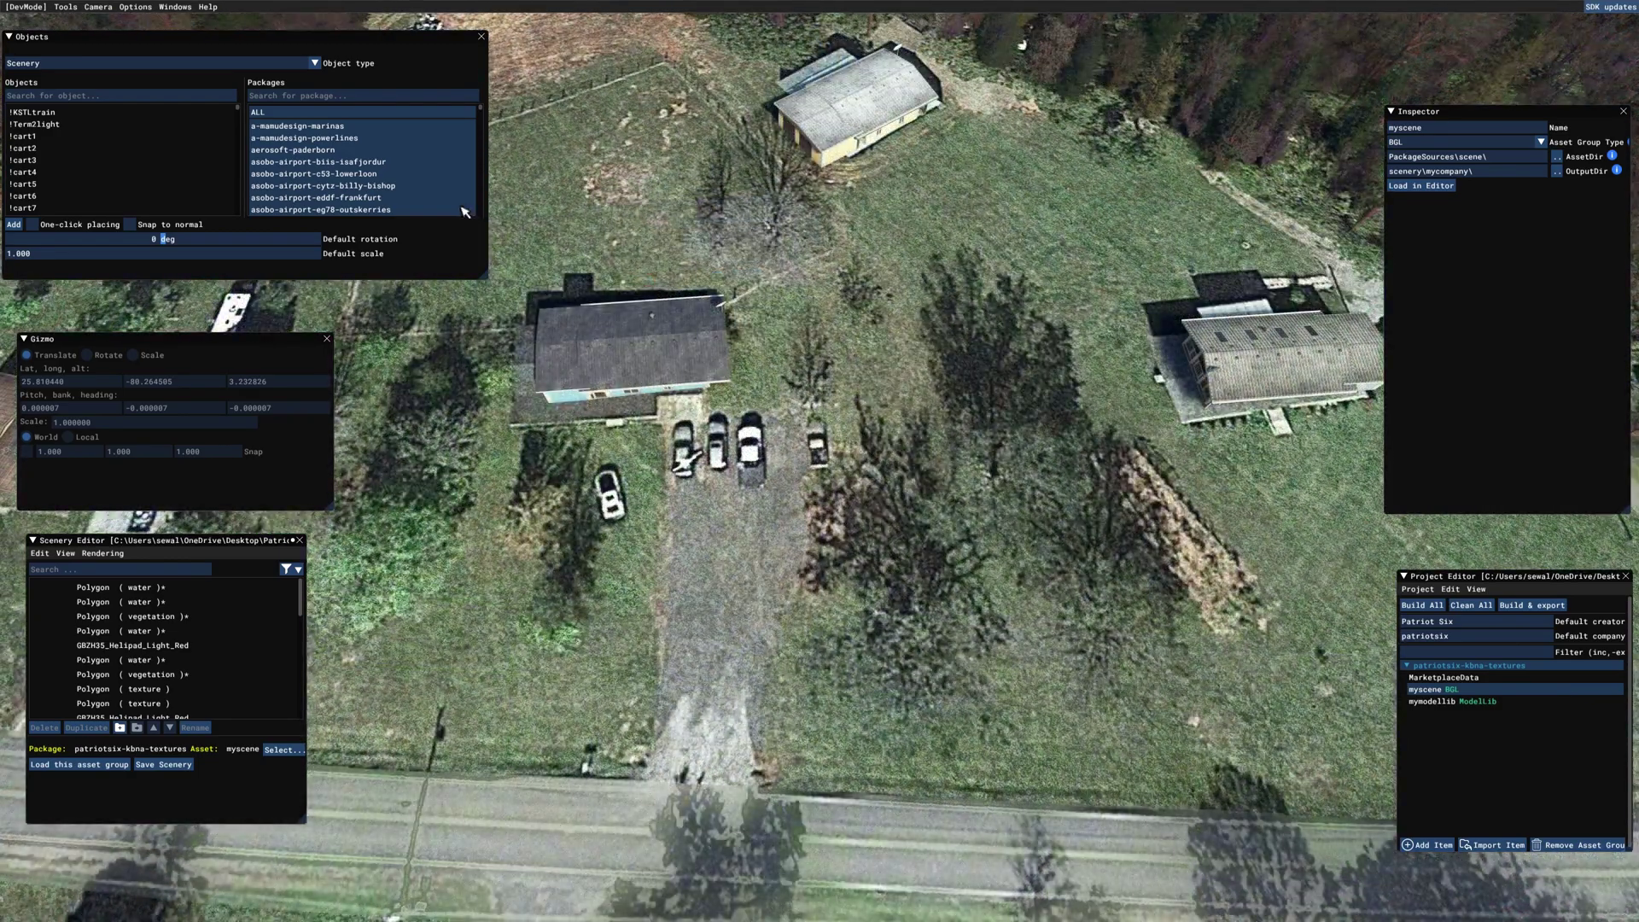
pyautogui.click(315, 65)
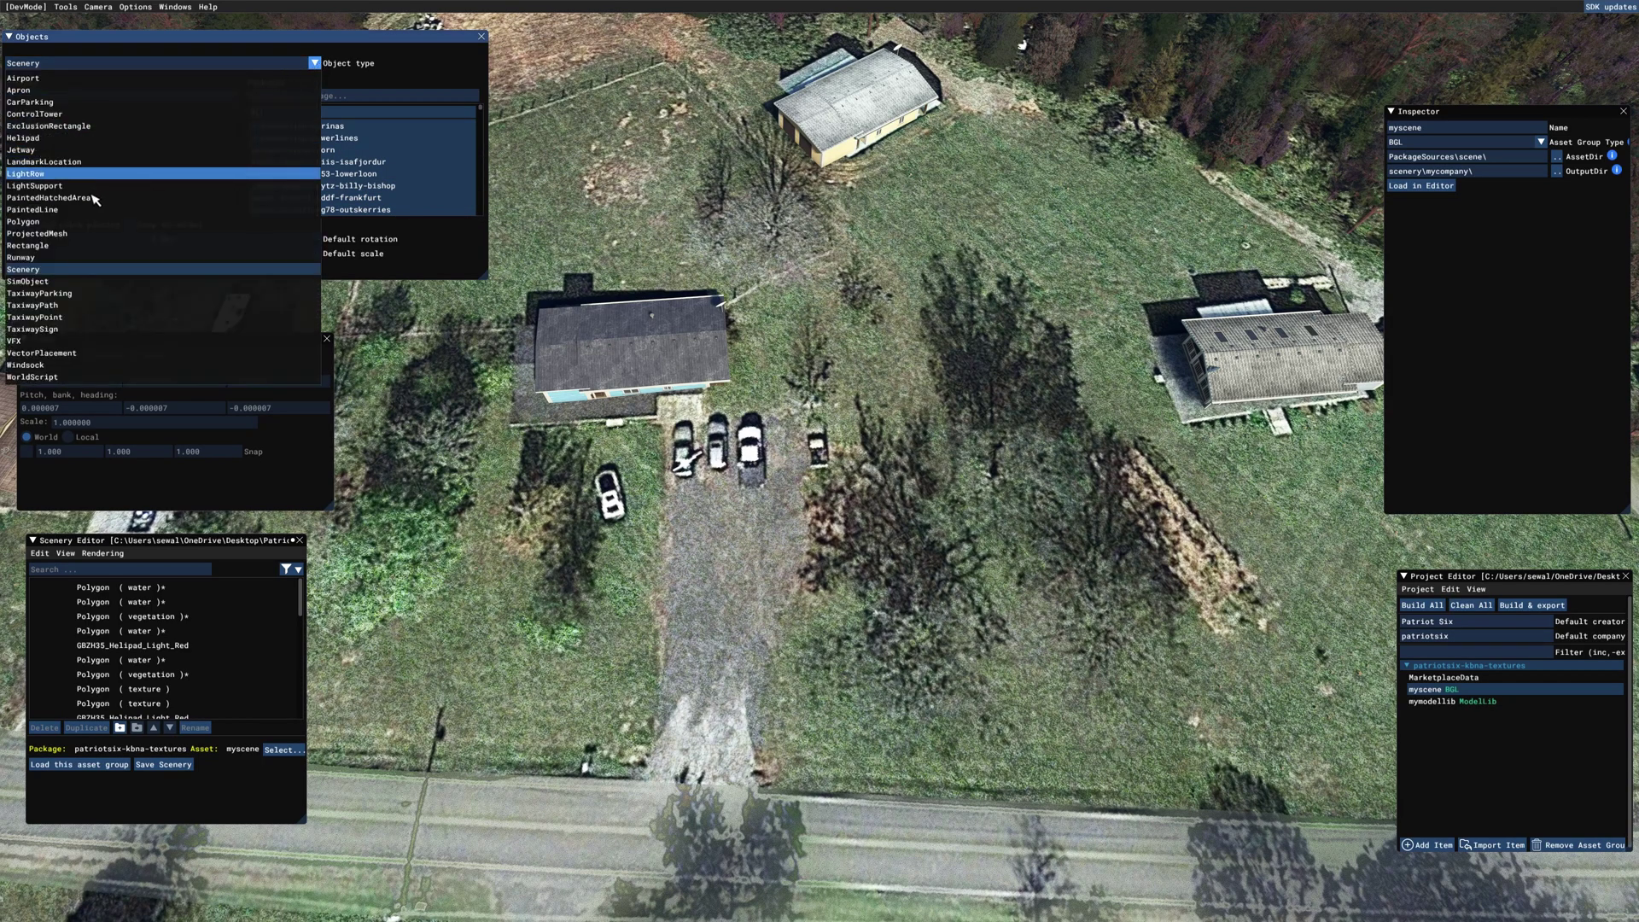
pyautogui.click(75, 223)
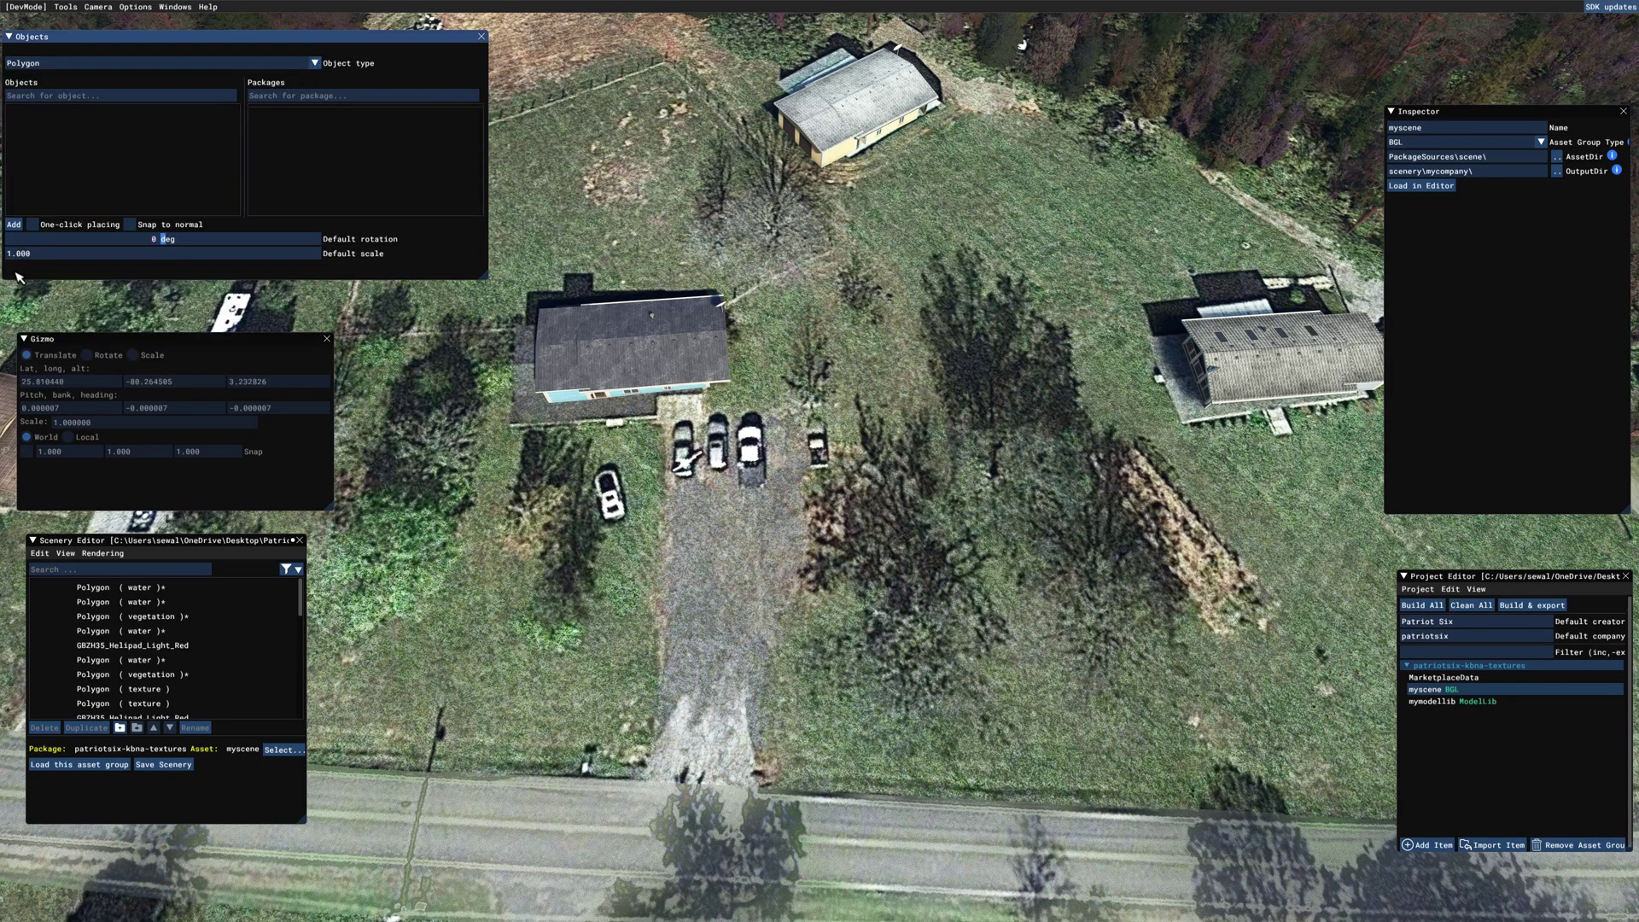
pyautogui.click(14, 224)
pyautogui.click(667, 432)
pyautogui.click(661, 706)
pyautogui.click(646, 774)
pyautogui.click(752, 783)
pyautogui.click(768, 649)
pyautogui.click(801, 580)
pyautogui.click(808, 516)
pyautogui.click(813, 410)
pyautogui.click(673, 429)
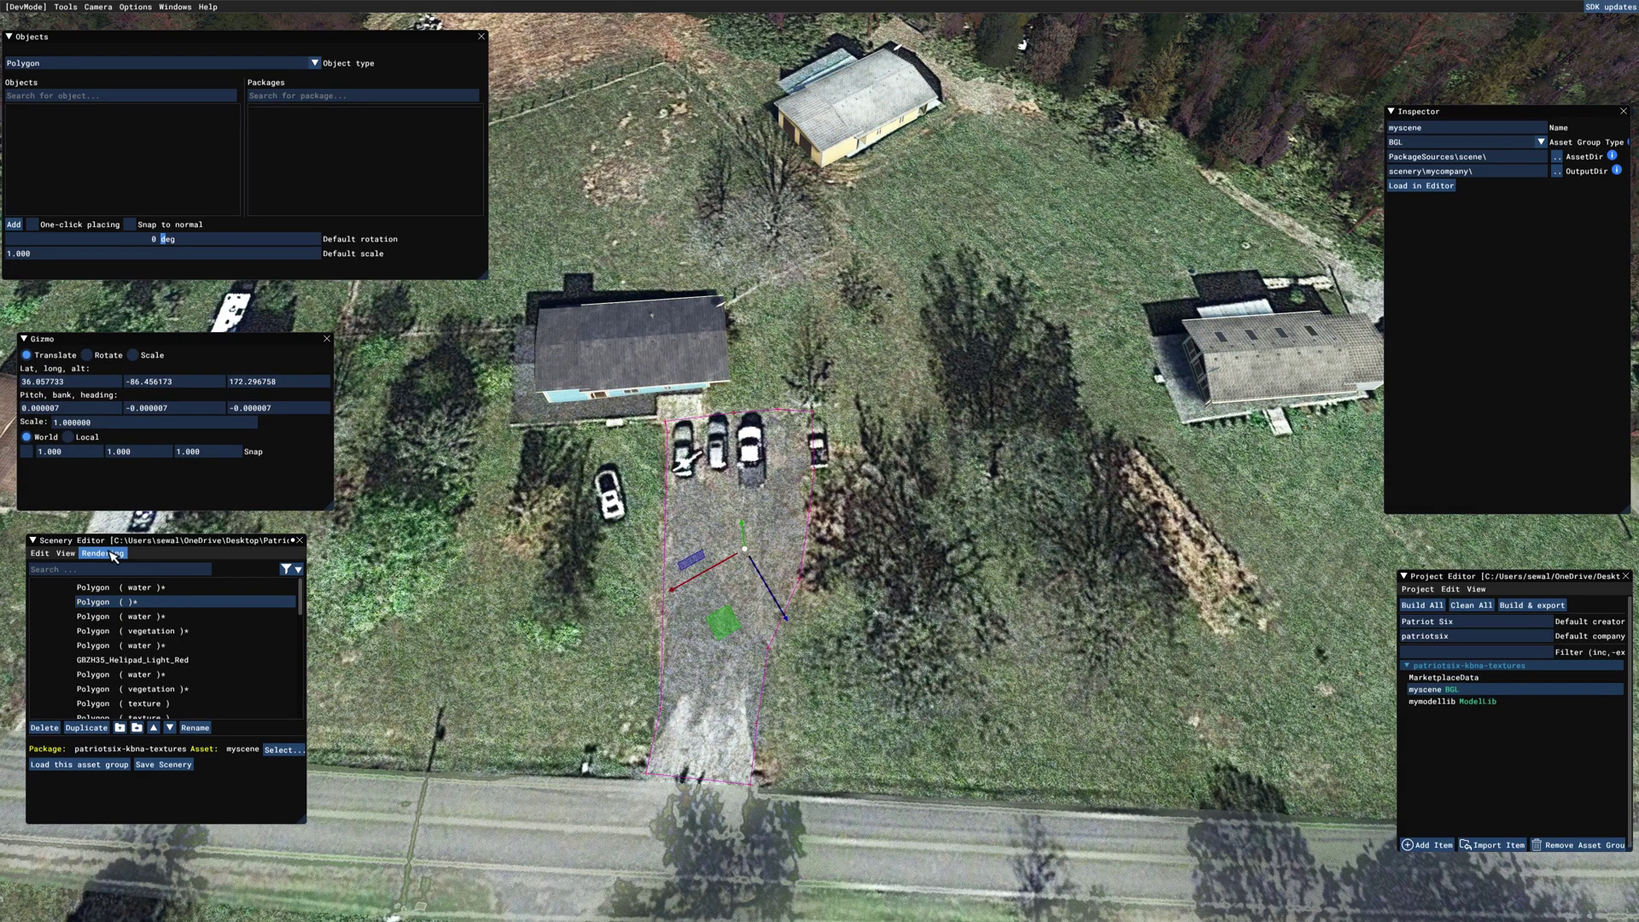
# Open the driveway polygon's properties and assign it the Gravel01 material from the Asobo_Ground tag.
pyautogui.click(66, 553)
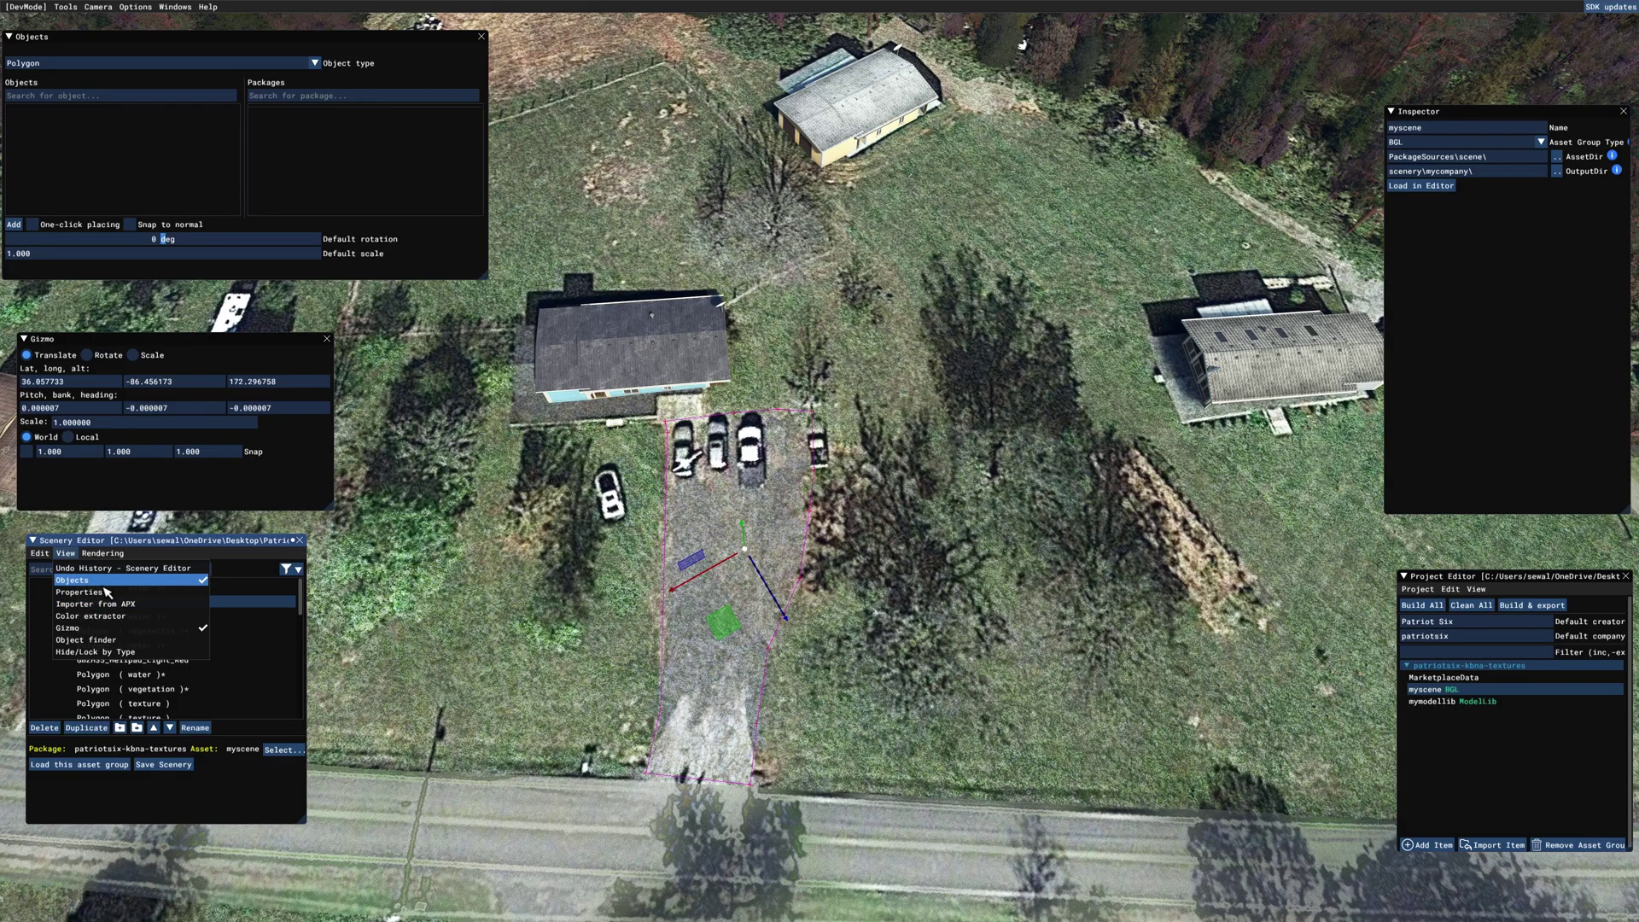
pyautogui.click(547, 610)
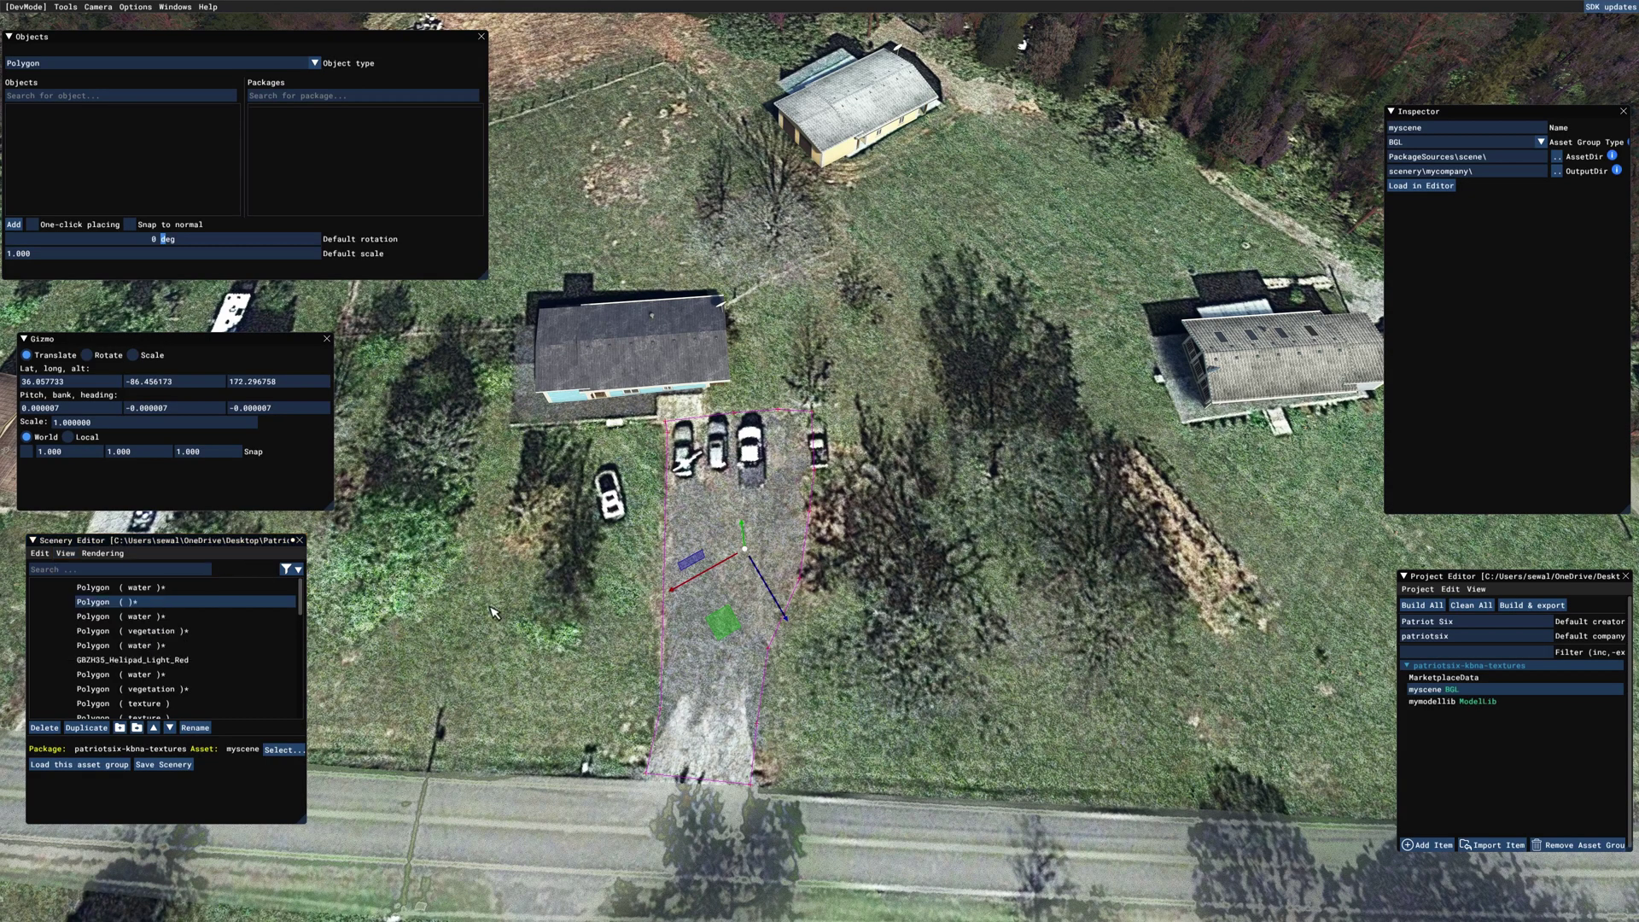
pyautogui.click(66, 553)
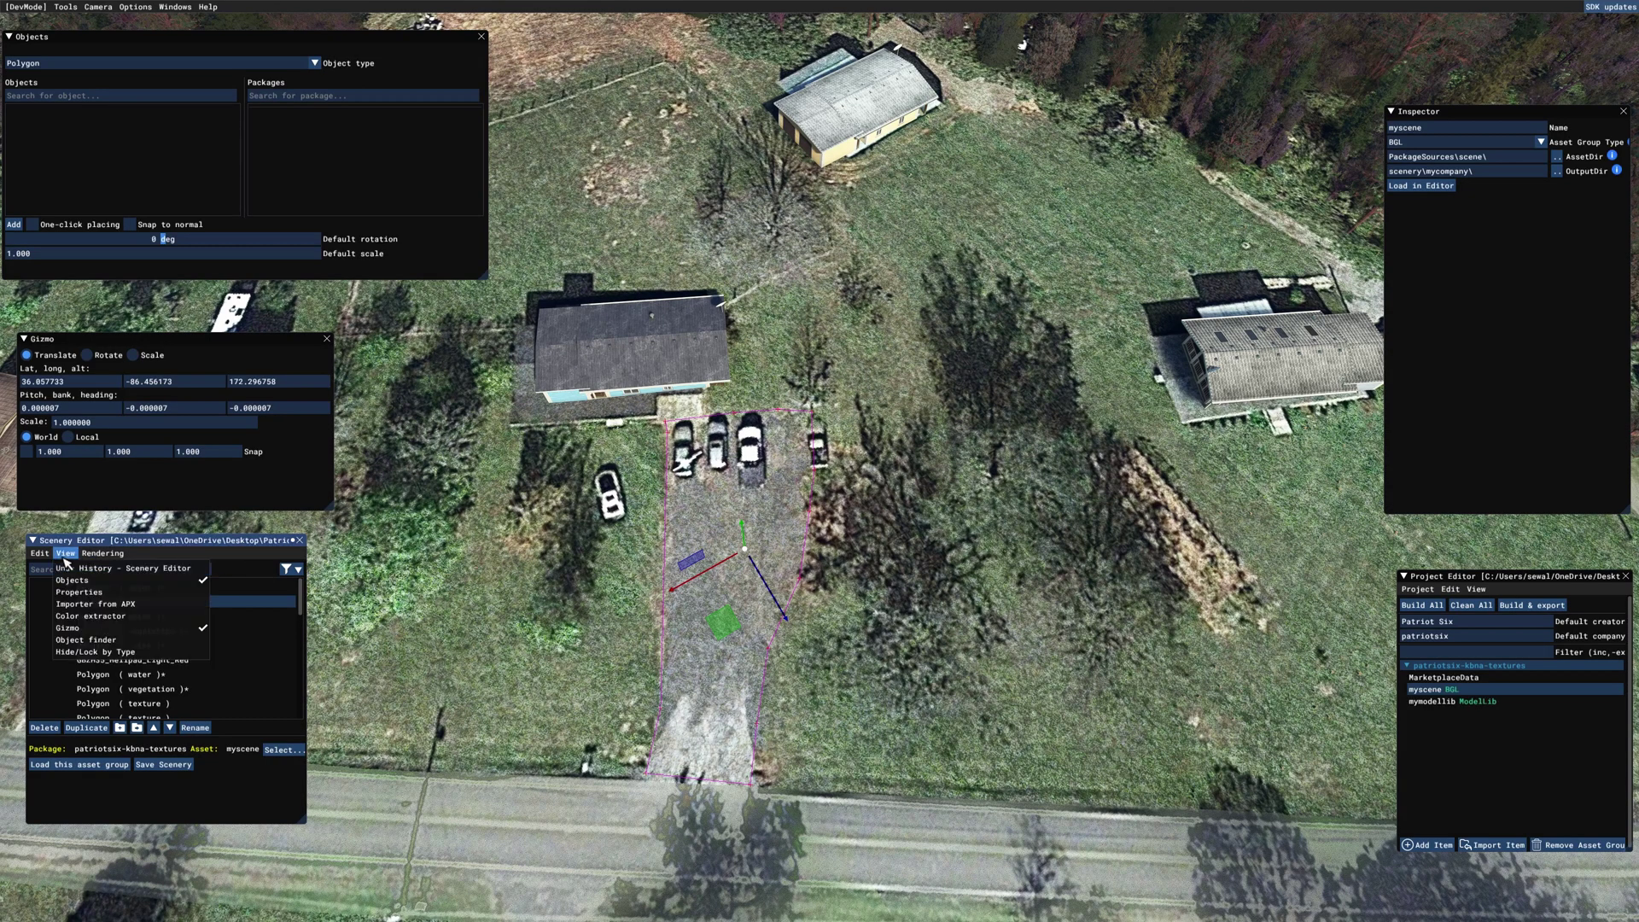
pyautogui.click(102, 600)
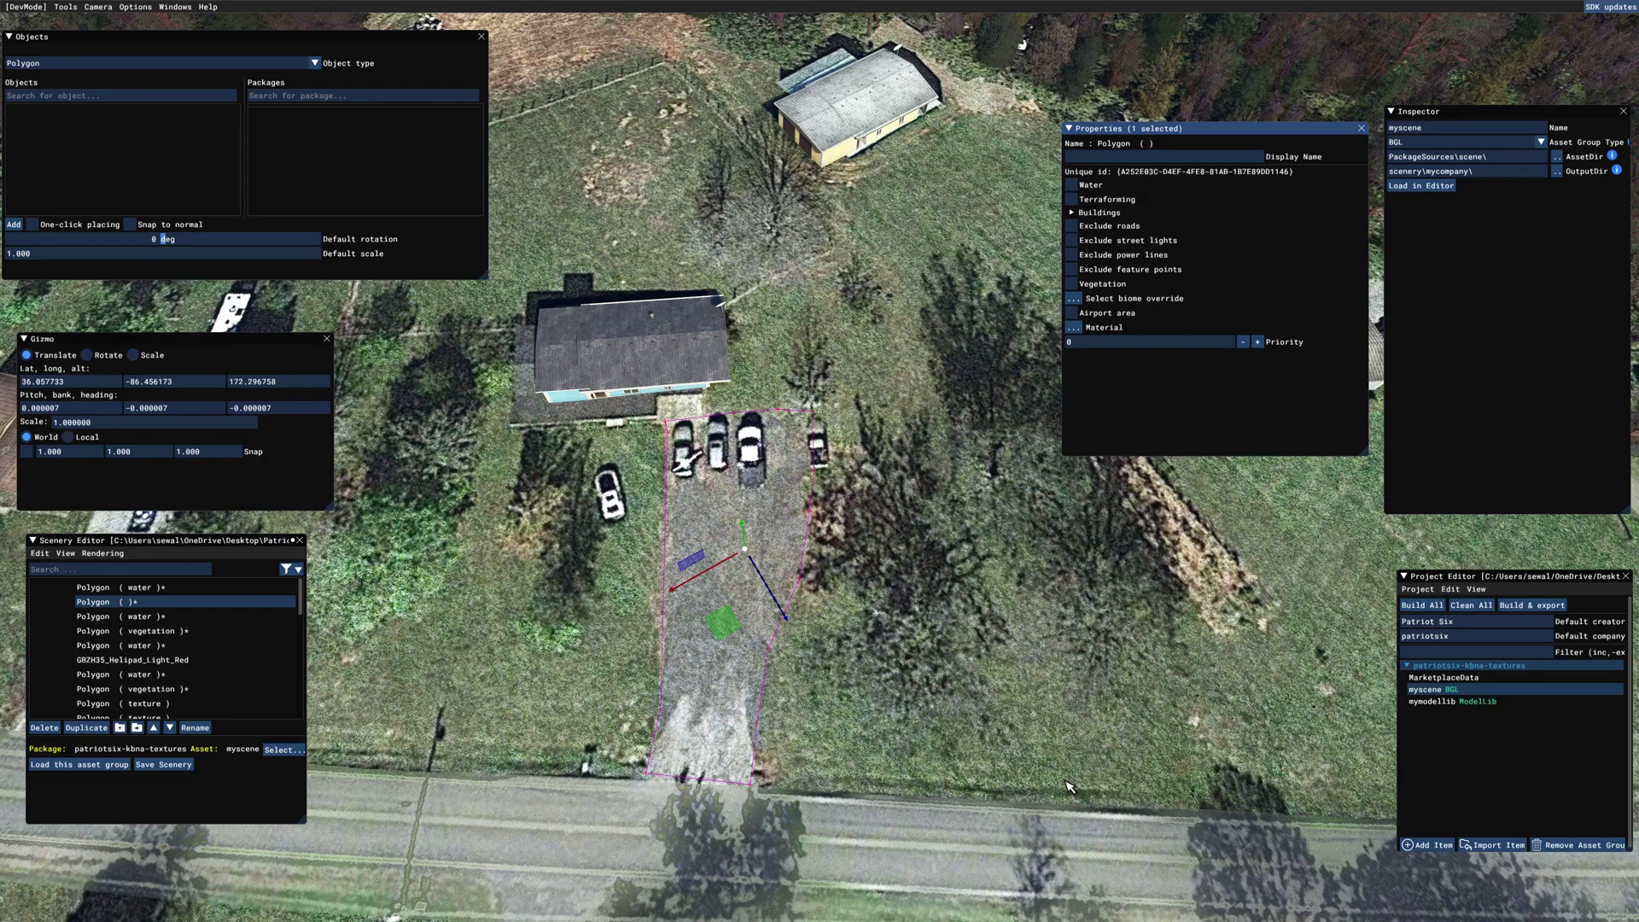
pyautogui.click(1073, 327)
pyautogui.moveTo(1407, 477); pyautogui.dragTo(349, 477)
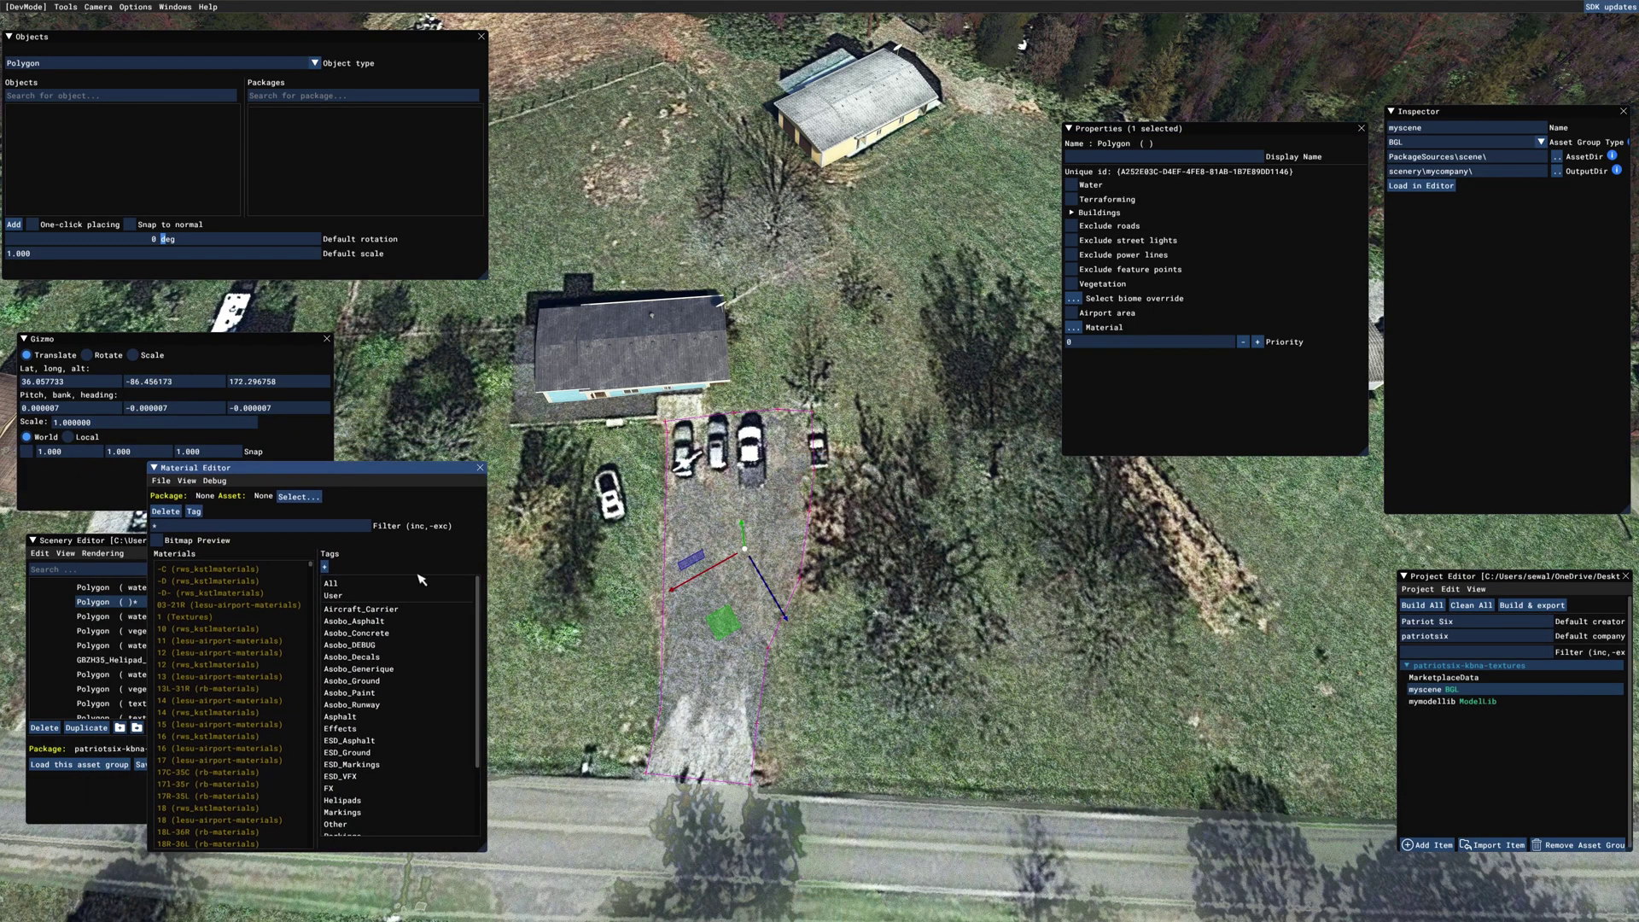
pyautogui.click(389, 682)
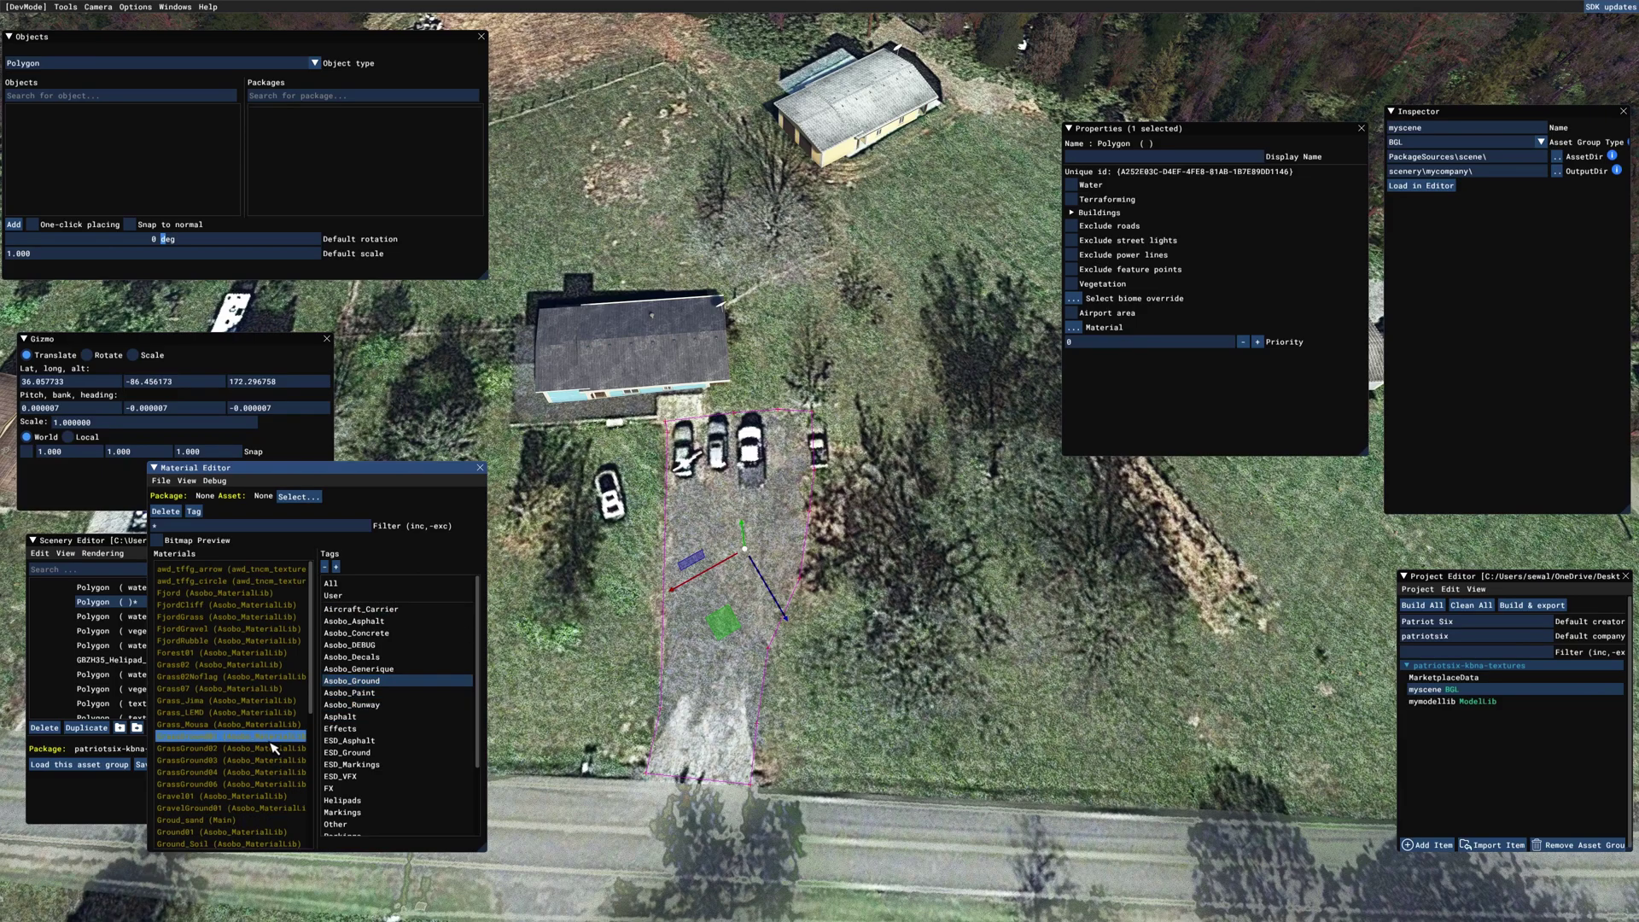
pyautogui.scroll(-3, 239, 666)
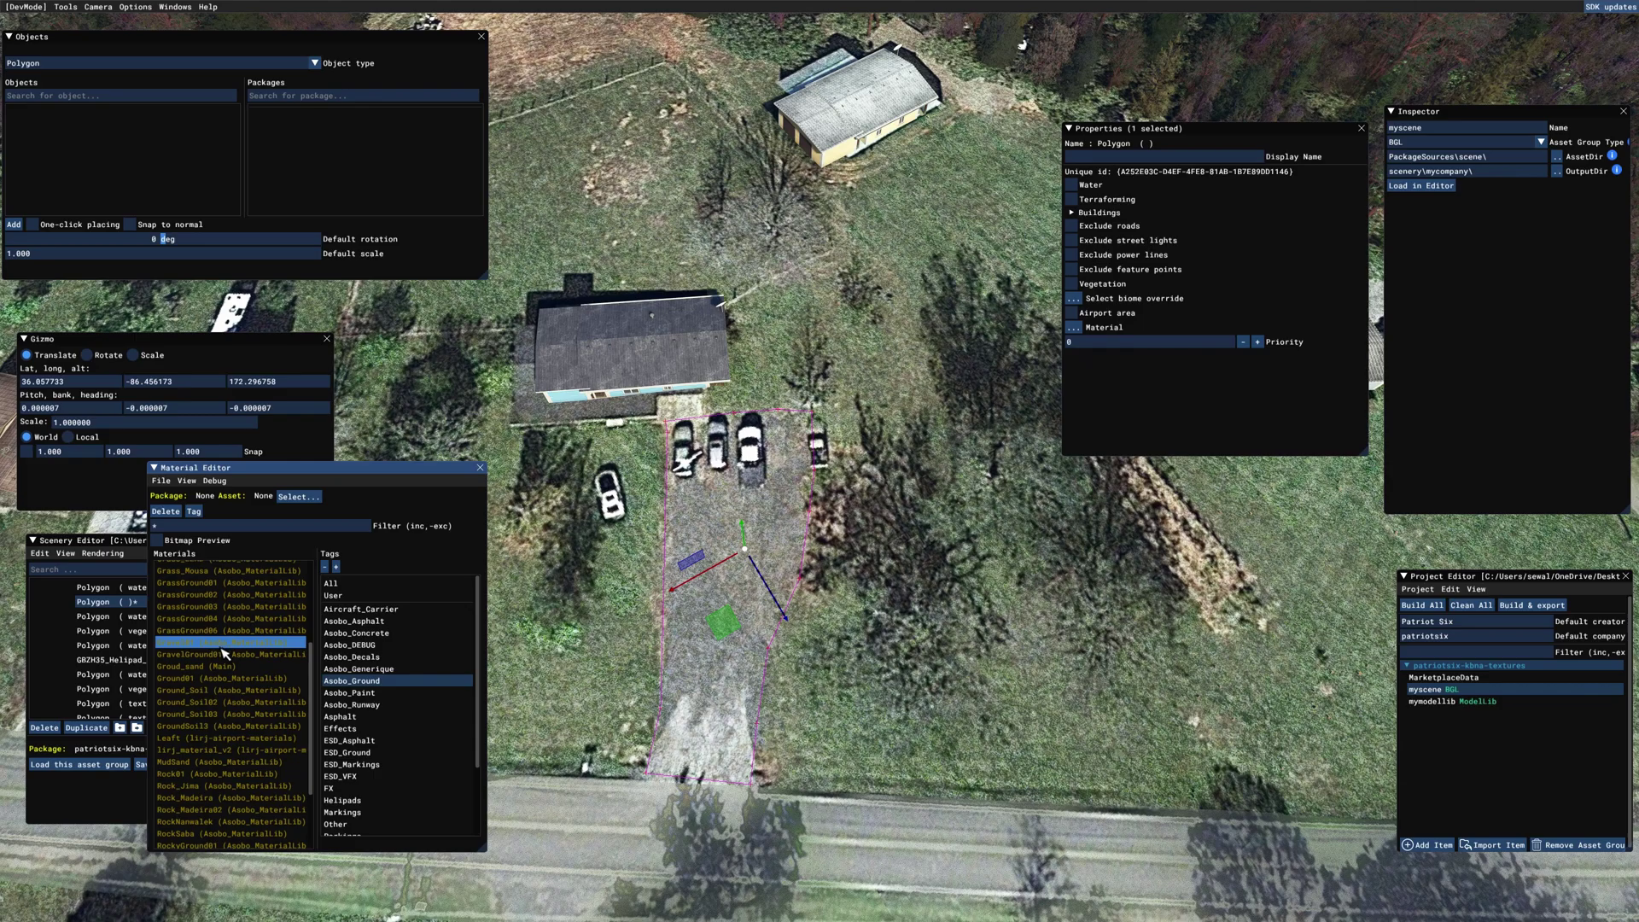
pyautogui.moveTo(225, 654); pyautogui.dragTo(1074, 333)
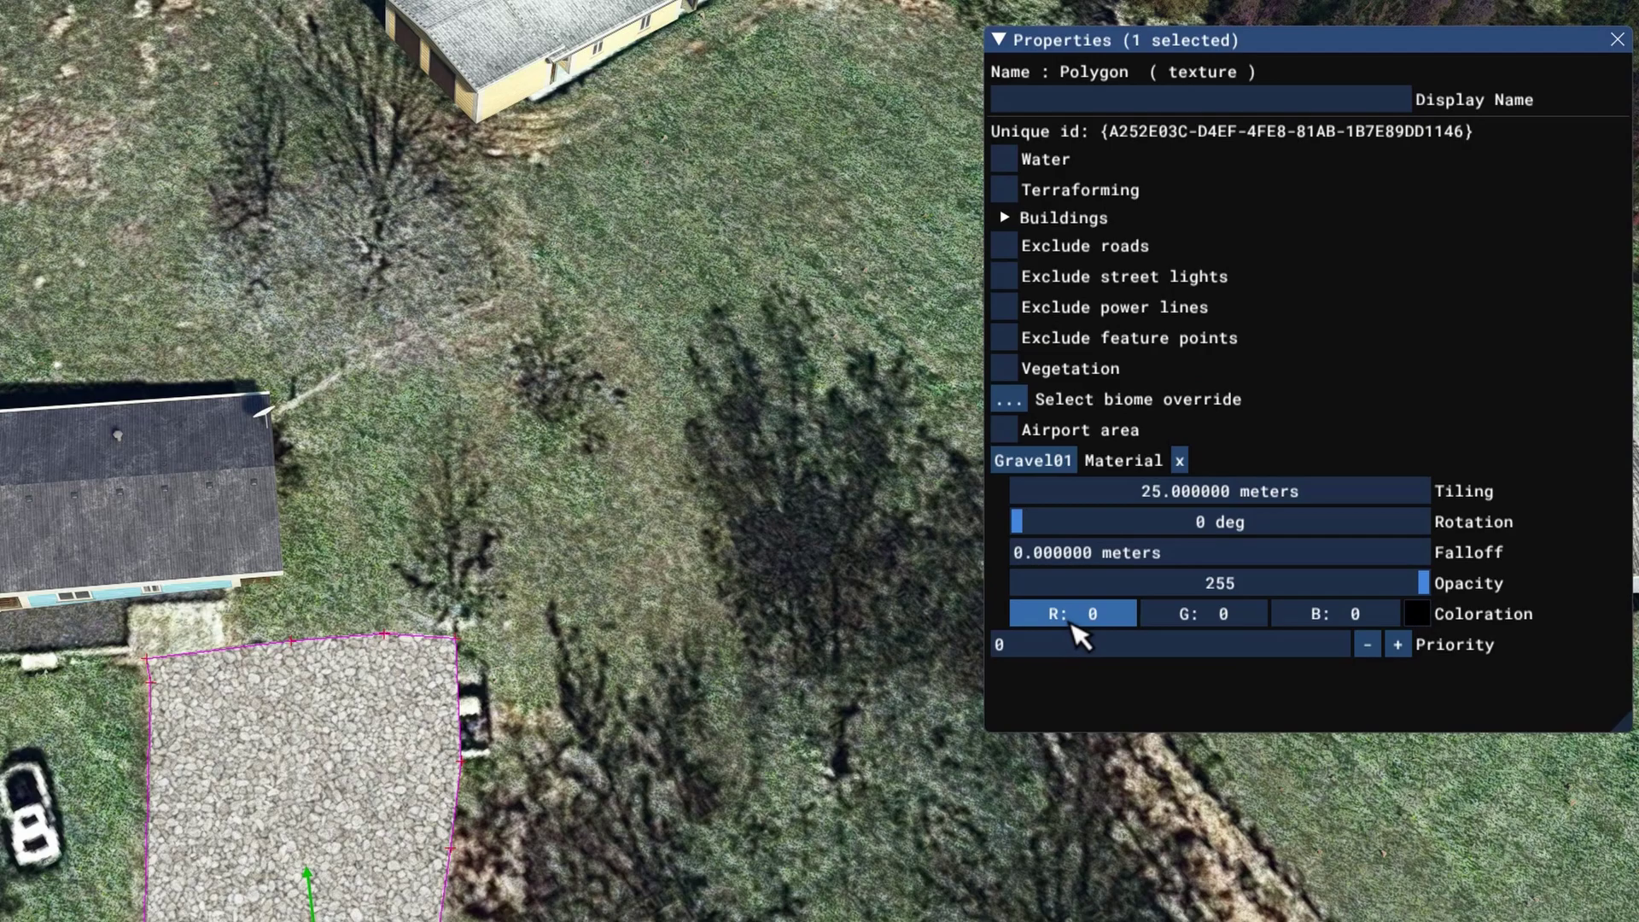
# Set the driveway material's coloration to R 104, G 94, B 90.
pyautogui.moveTo(1105, 404); pyautogui.dragTo(1107, 405)
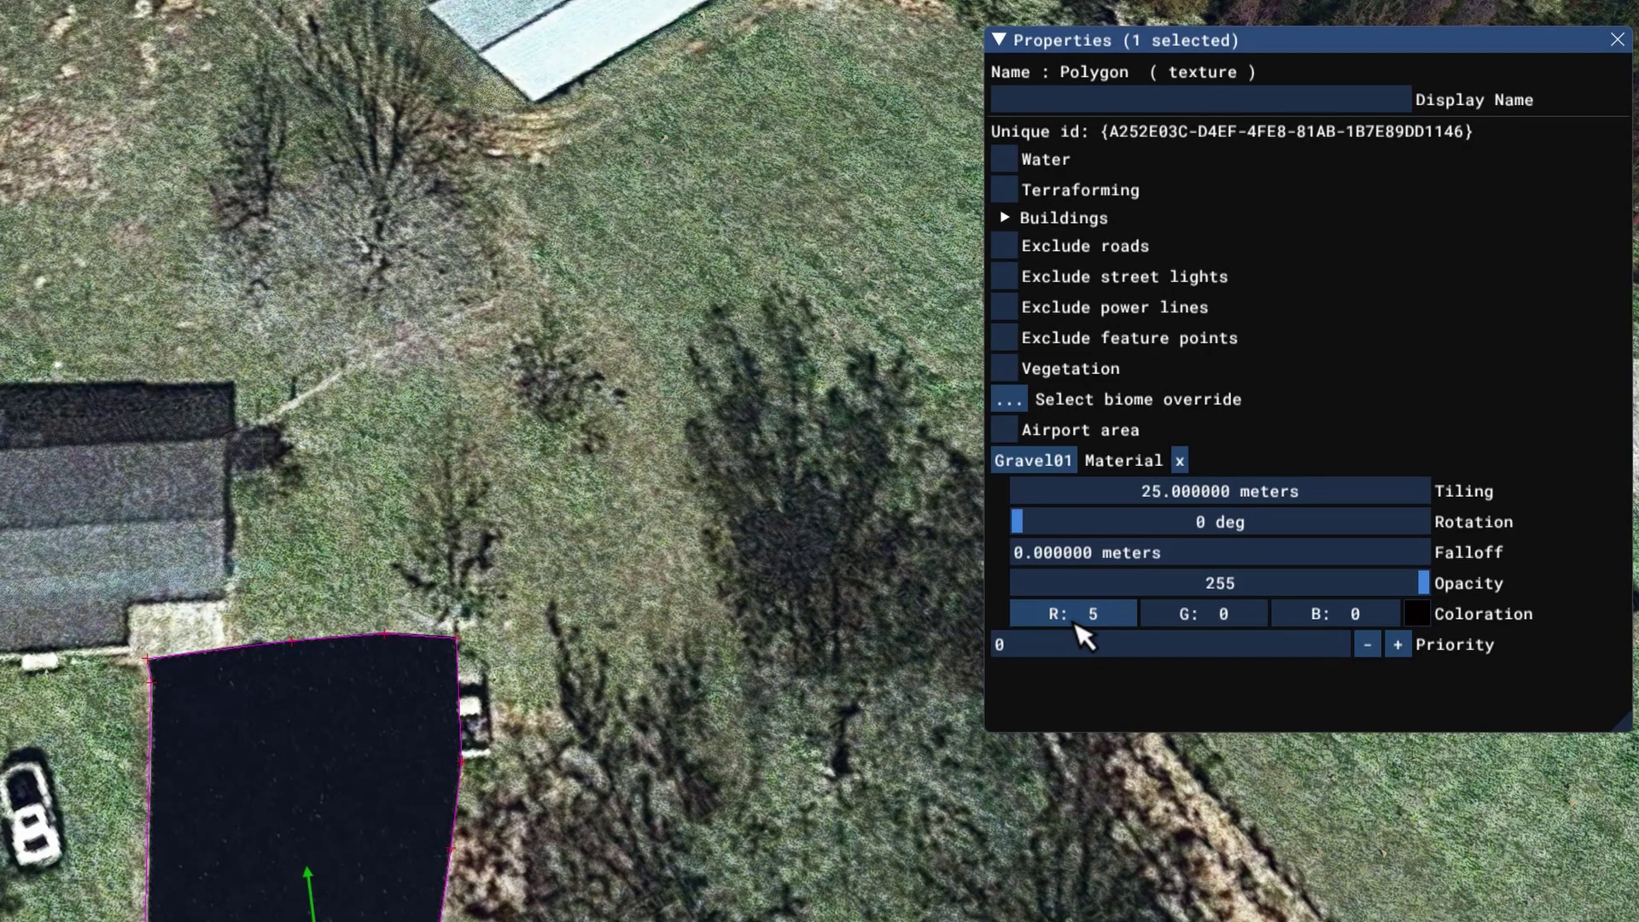
pyautogui.moveTo(1191, 615); pyautogui.dragTo(1195, 615)
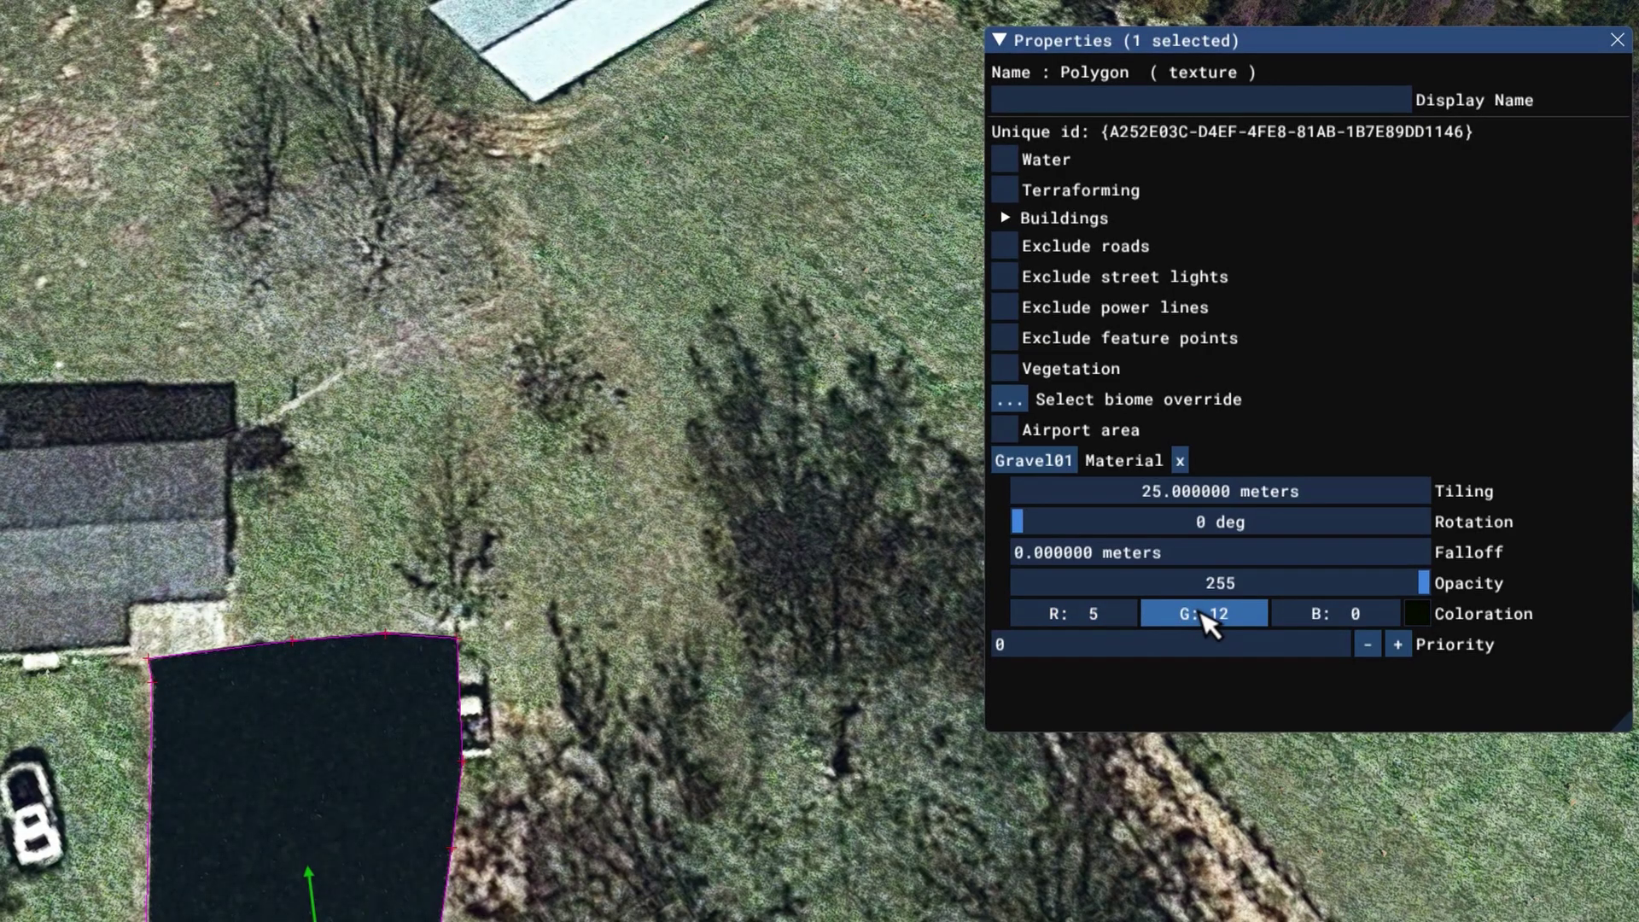
pyautogui.moveTo(1343, 629); pyautogui.dragTo(1309, 642)
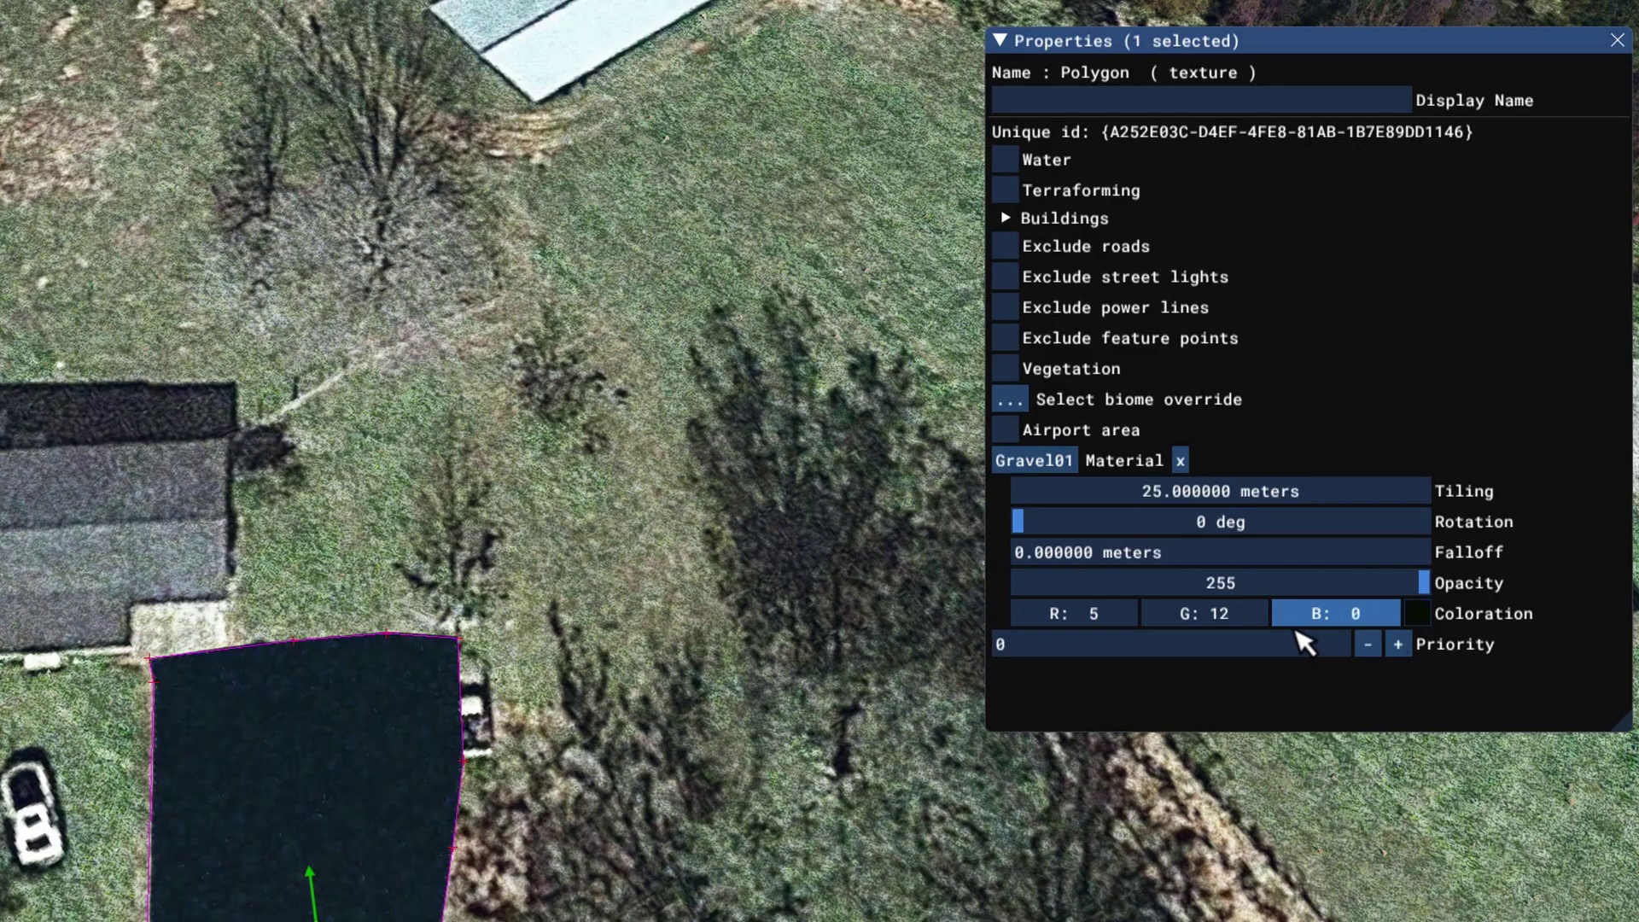
pyautogui.moveTo(1207, 622); pyautogui.dragTo(1067, 629)
pyautogui.moveTo(1336, 636); pyautogui.dragTo(1341, 636)
pyautogui.moveTo(1239, 629); pyautogui.dragTo(1245, 629)
pyautogui.moveTo(1118, 629); pyautogui.dragTo(1343, 648)
pyautogui.moveTo(1125, 627); pyautogui.dragTo(1230, 623)
pyautogui.moveTo(1306, 628); pyautogui.dragTo(1367, 642)
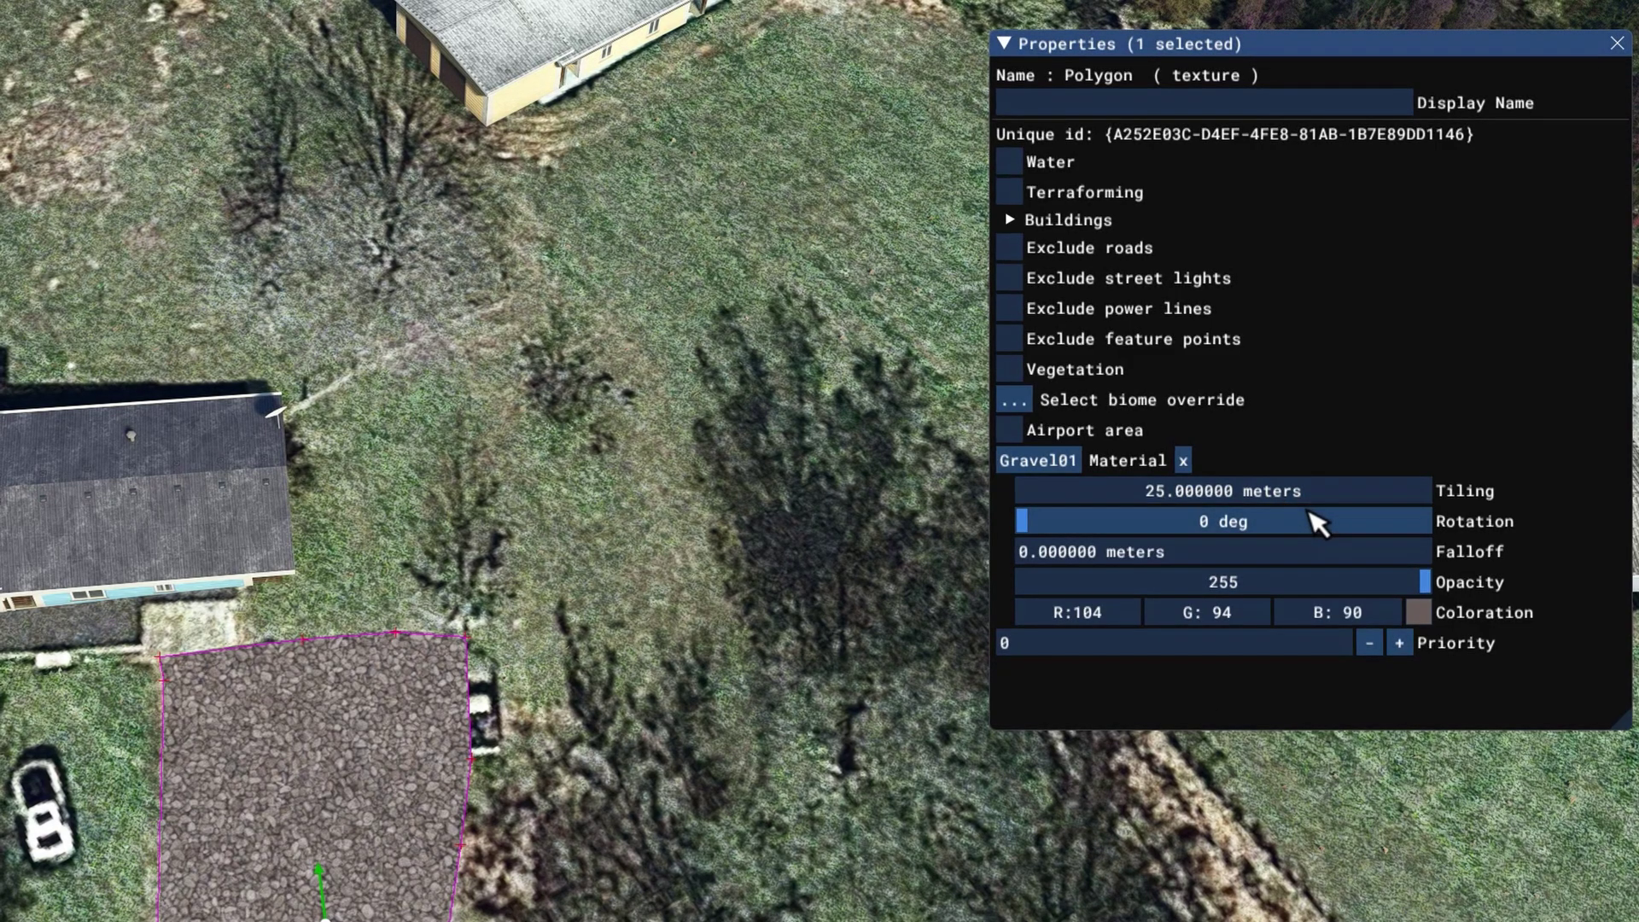
# Reduce the tiling of the driveway's gravel texture to 7 meters.
pyautogui.moveTo(1310, 500); pyautogui.dragTo(1300, 495)
pyautogui.press('Escape')
pyautogui.scroll(5, 820, 461)
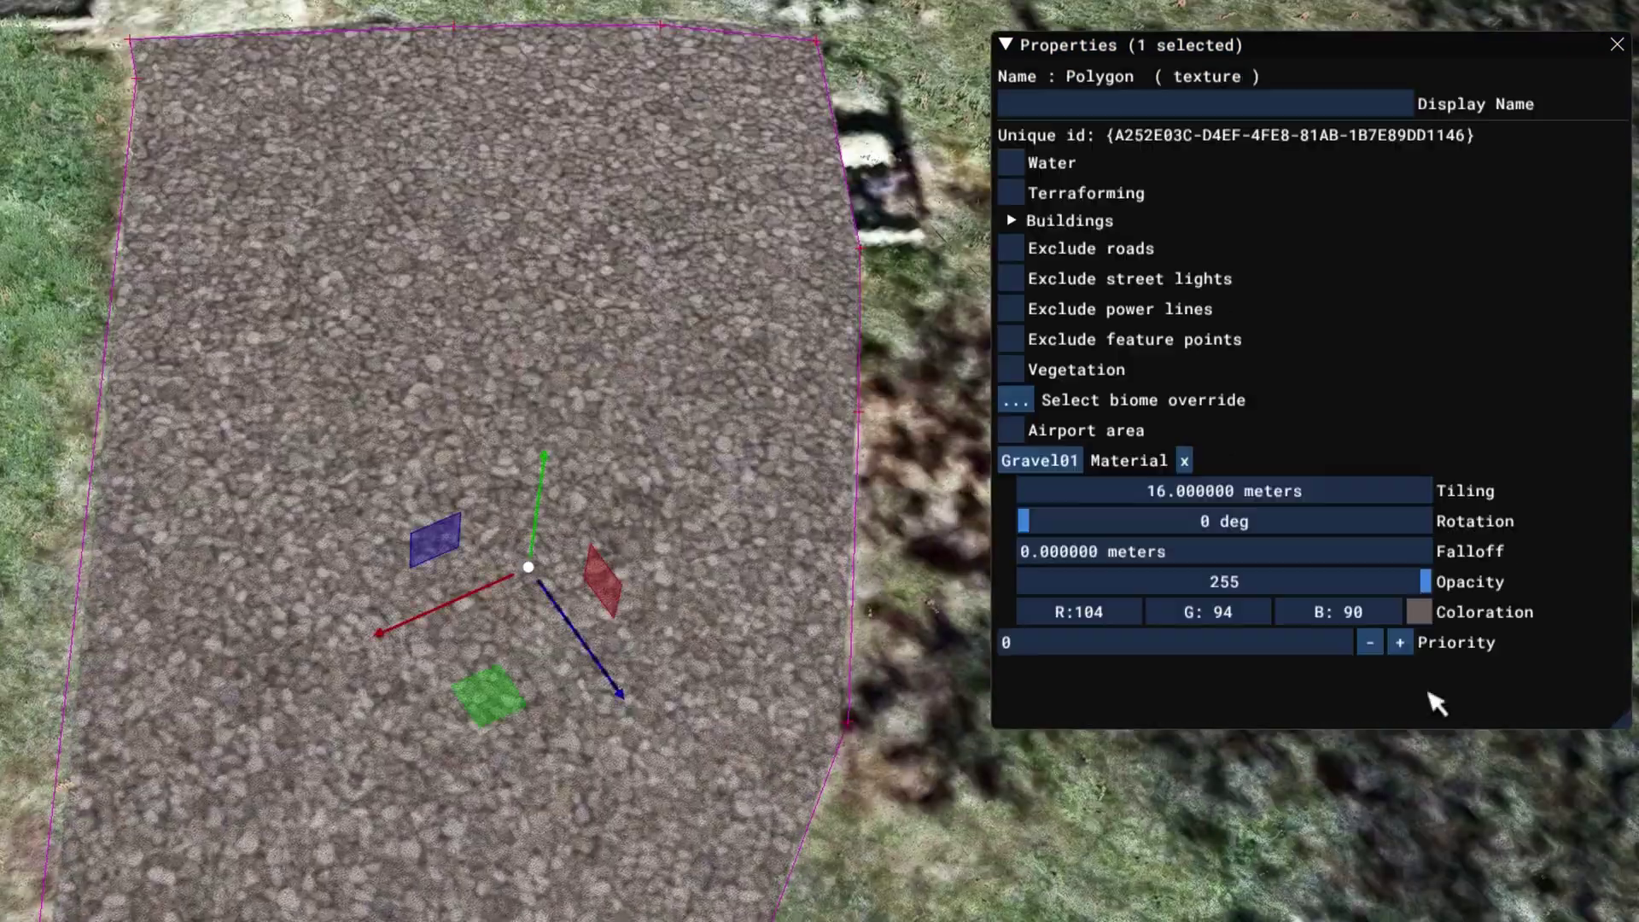
pyautogui.moveTo(1196, 493); pyautogui.dragTo(1264, 611)
# Lighten the driveway gravel to coloration R 209, G 205, B 201 and set its tiling to 6 meters.
pyautogui.moveTo(1080, 611); pyautogui.dragTo(1164, 611)
pyautogui.moveTo(1340, 612); pyautogui.dragTo(1552, 613)
pyautogui.moveTo(1110, 616)
pyautogui.mouseDown()
pyautogui.moveTo(1147, 616)
pyautogui.moveTo(1108, 618)
pyautogui.mouseUp()
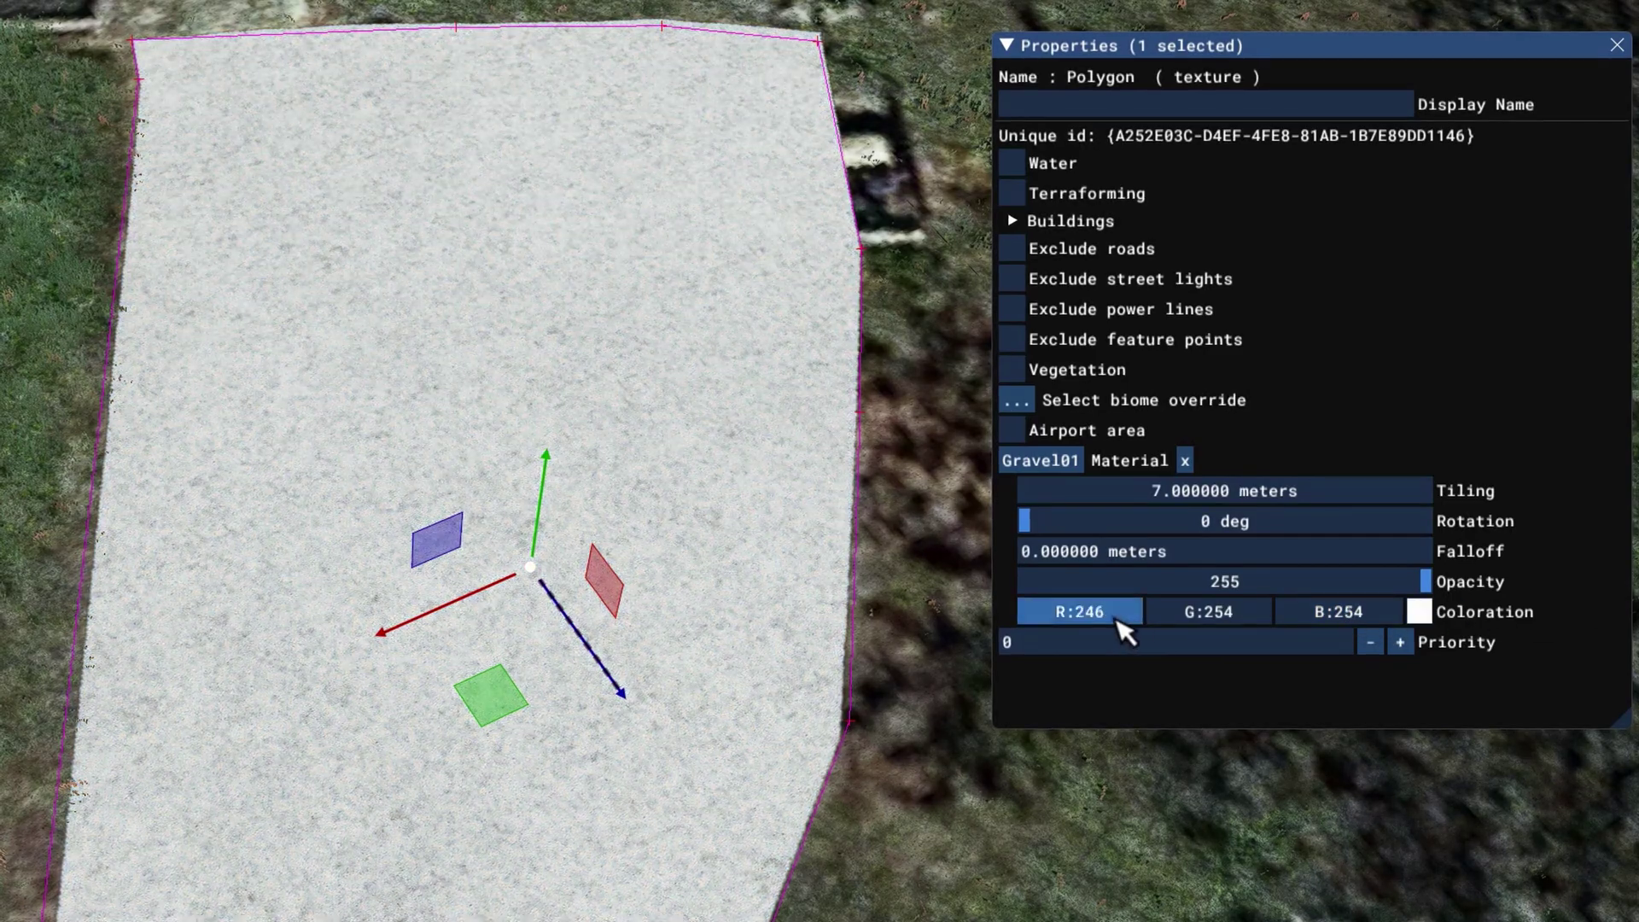
pyautogui.moveTo(1241, 618); pyautogui.dragTo(1215, 617)
pyautogui.moveTo(1353, 622); pyautogui.dragTo(1204, 617)
pyautogui.moveTo(1127, 615); pyautogui.dragTo(1106, 615)
pyautogui.moveTo(1059, 493); pyautogui.dragTo(1189, 512)
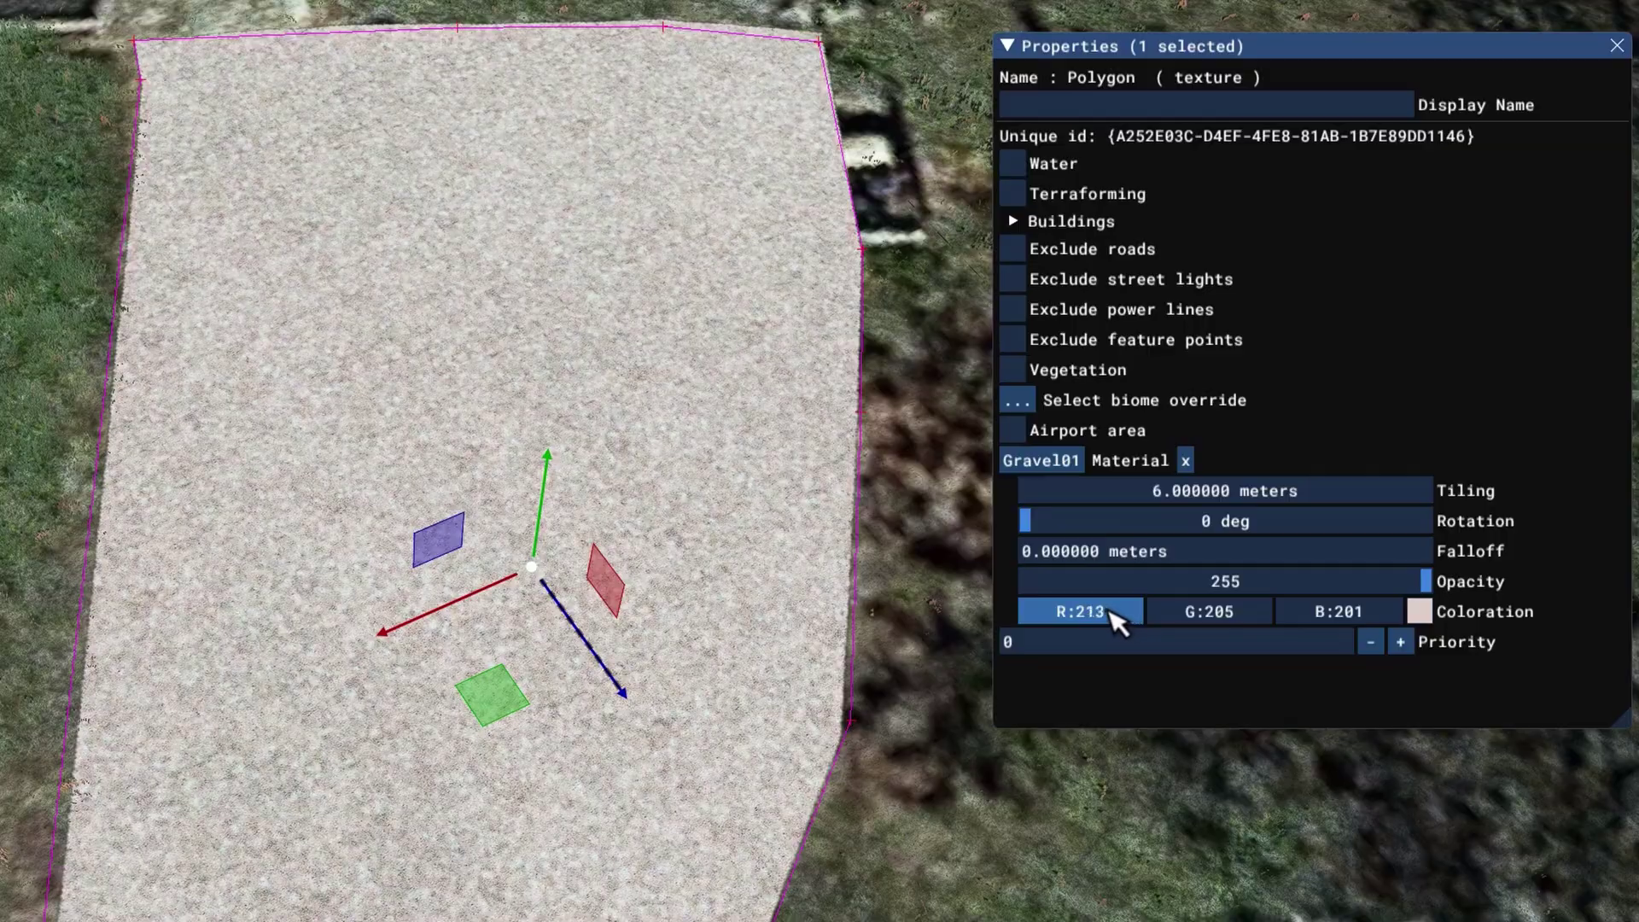
pyautogui.moveTo(1081, 612); pyautogui.dragTo(1074, 612)
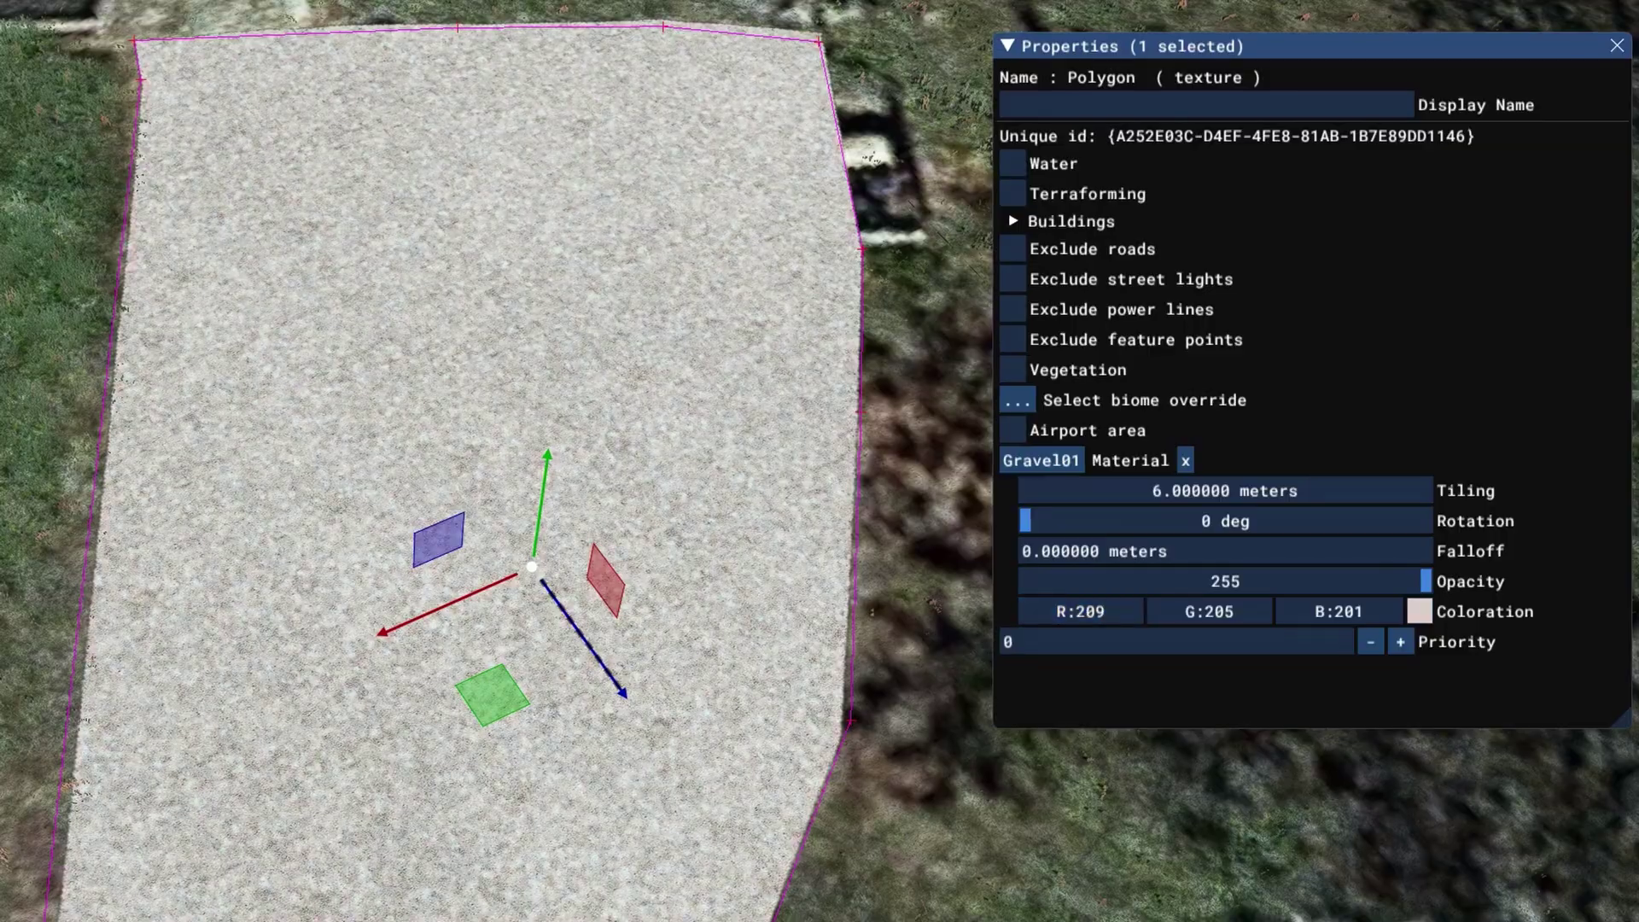
# Set the tiling of the driveway's GravelGround01 texture to 0.01 meters.
pyautogui.scroll(-2, 233, 754)
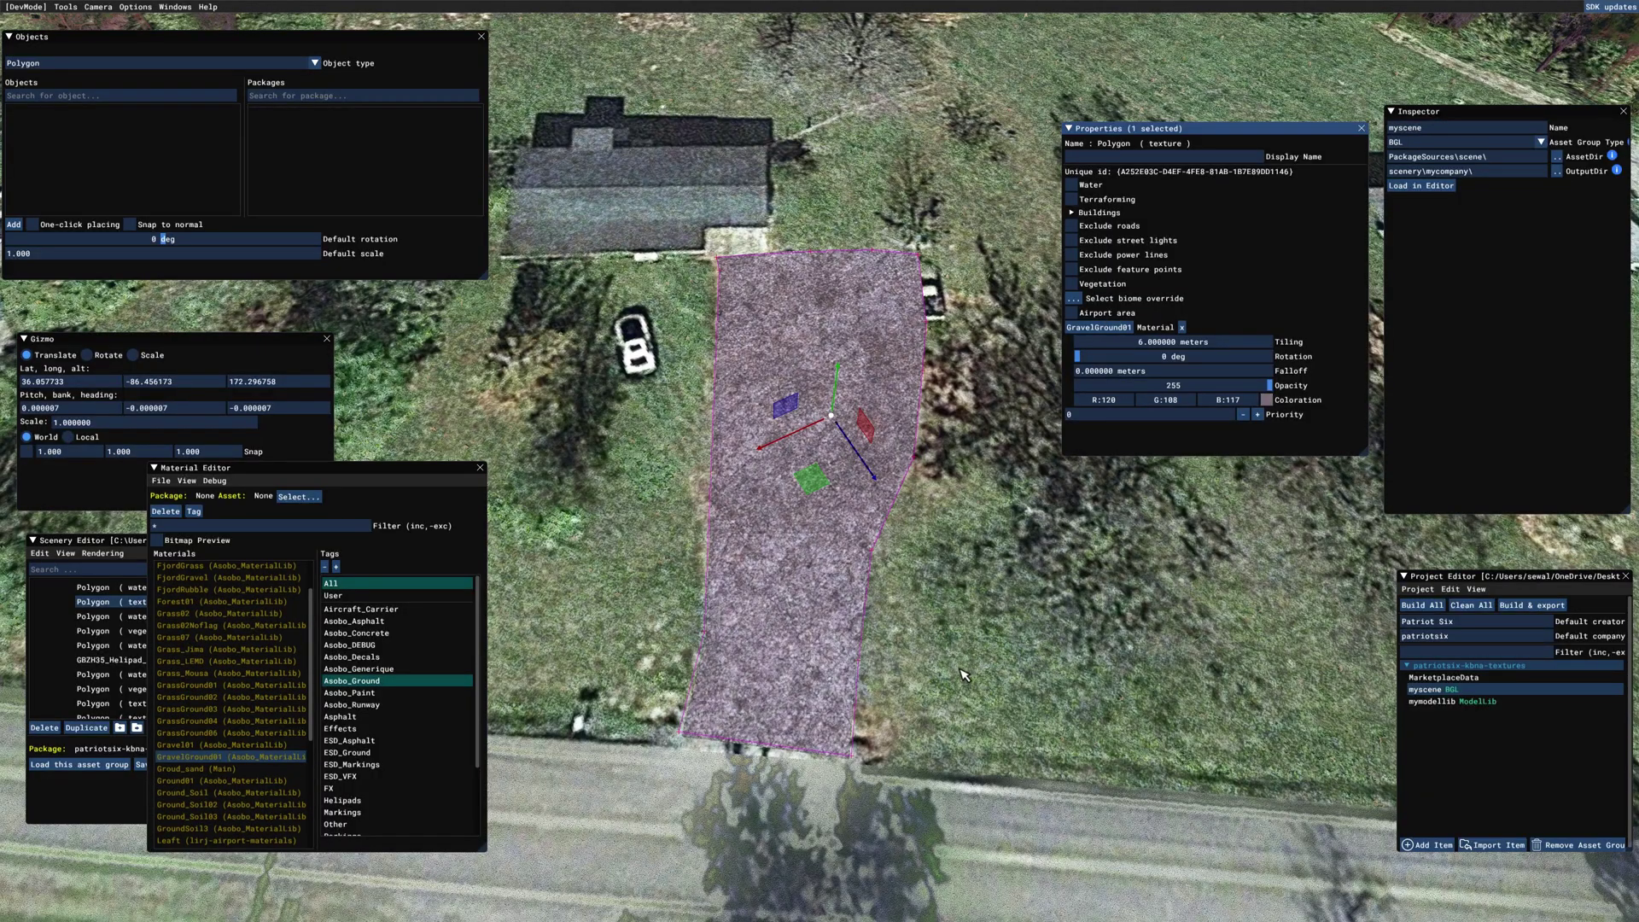
pyautogui.click(960, 666)
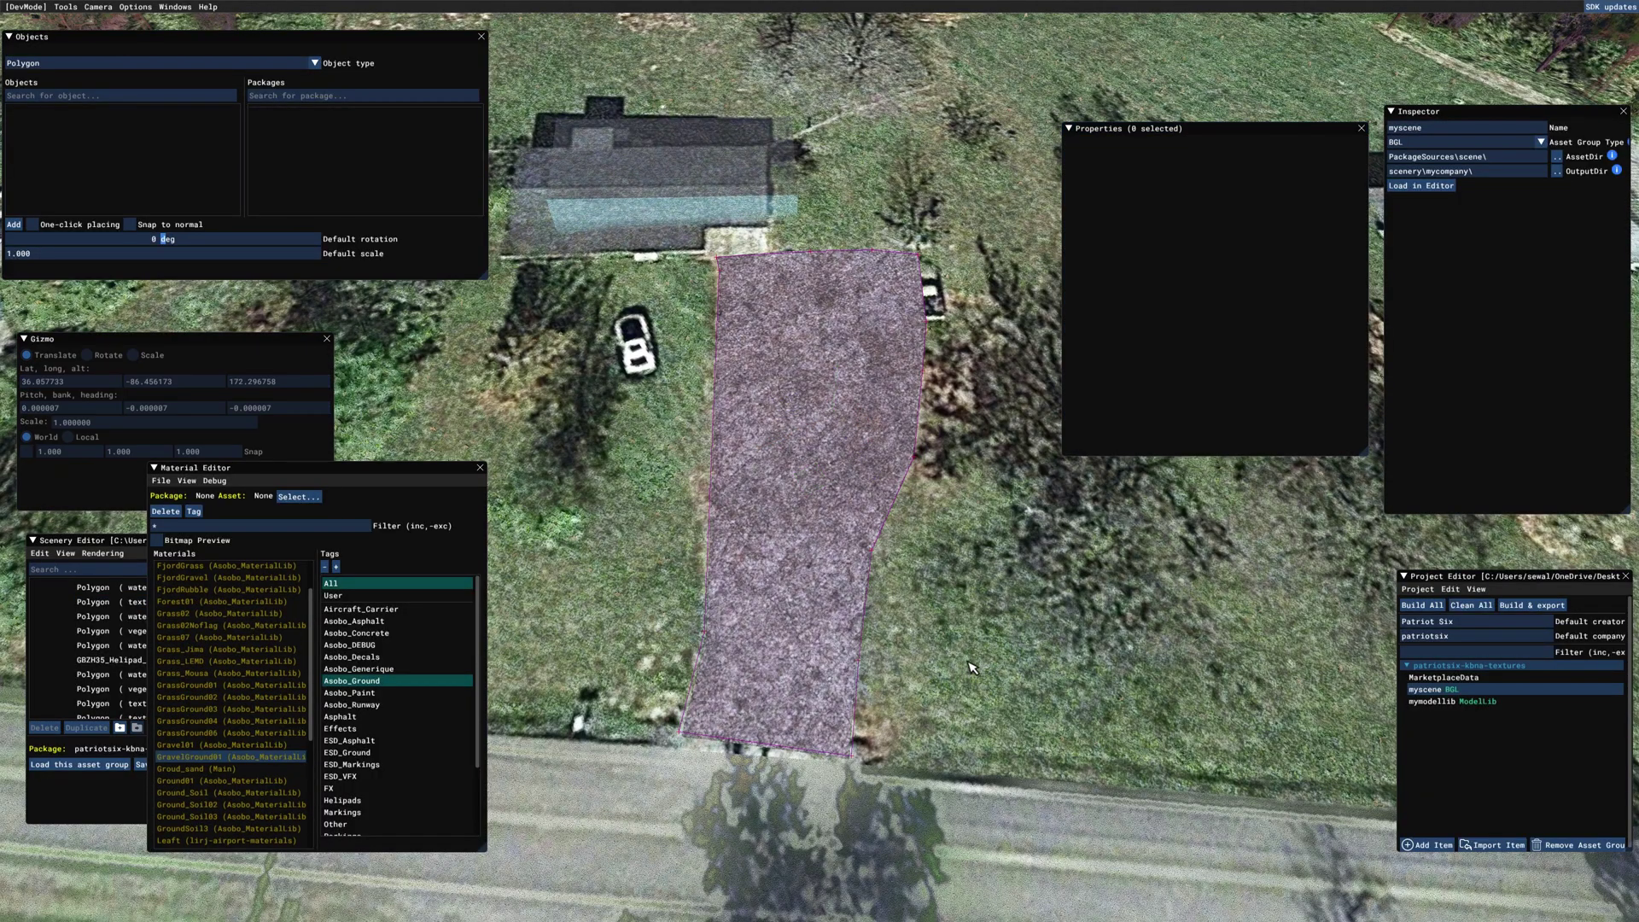
pyautogui.scroll(5, 973, 649)
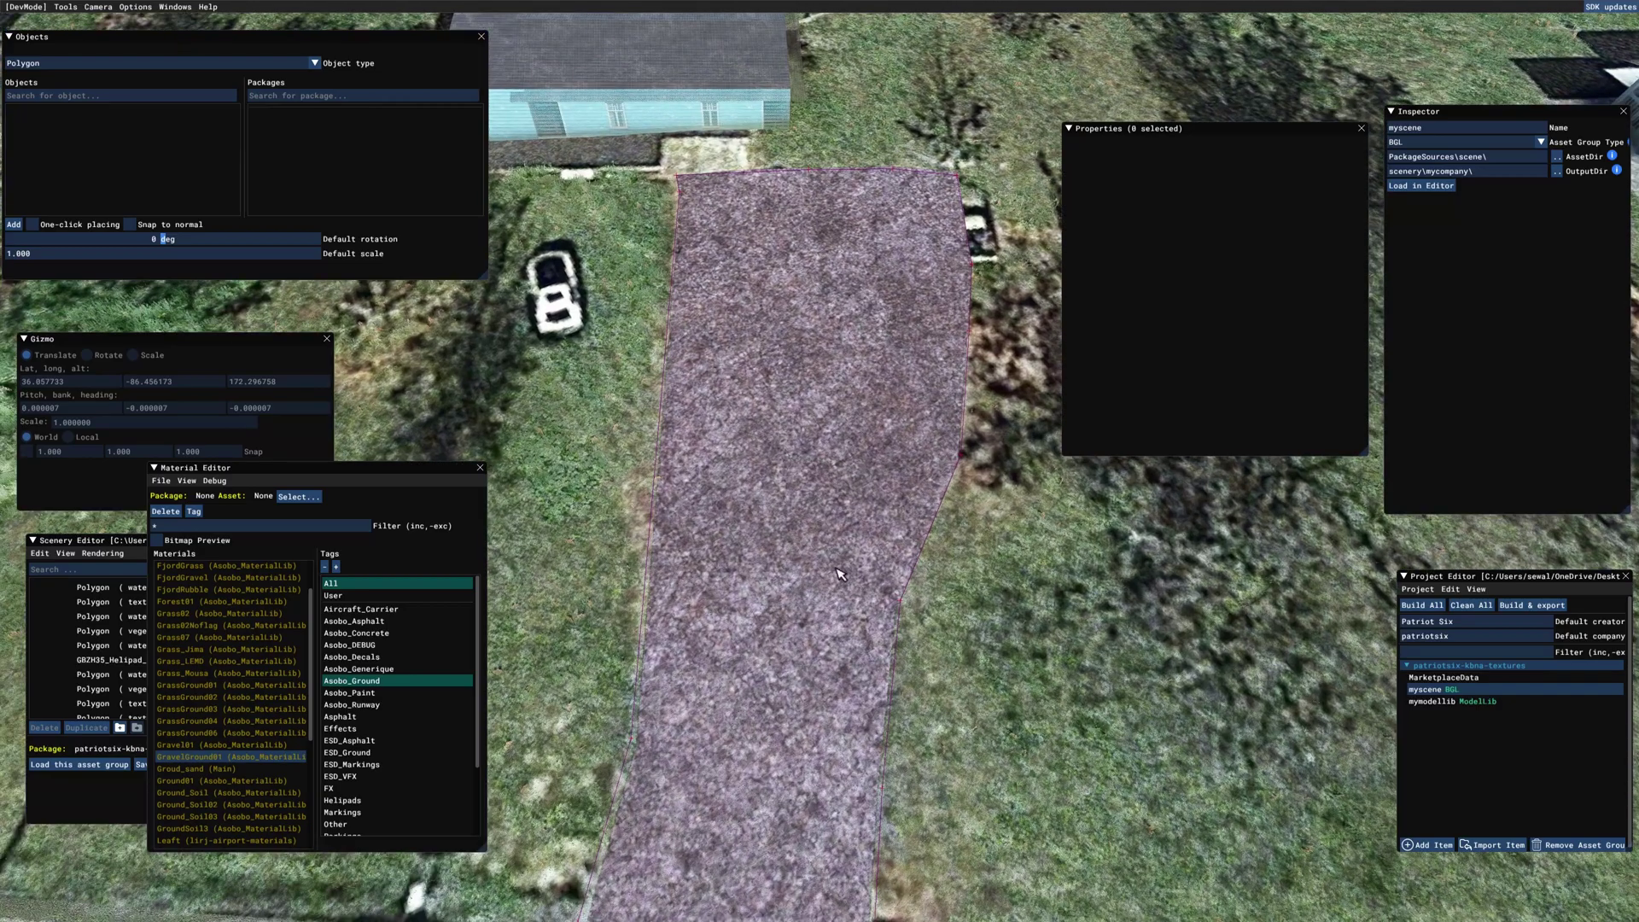
pyautogui.click(846, 577)
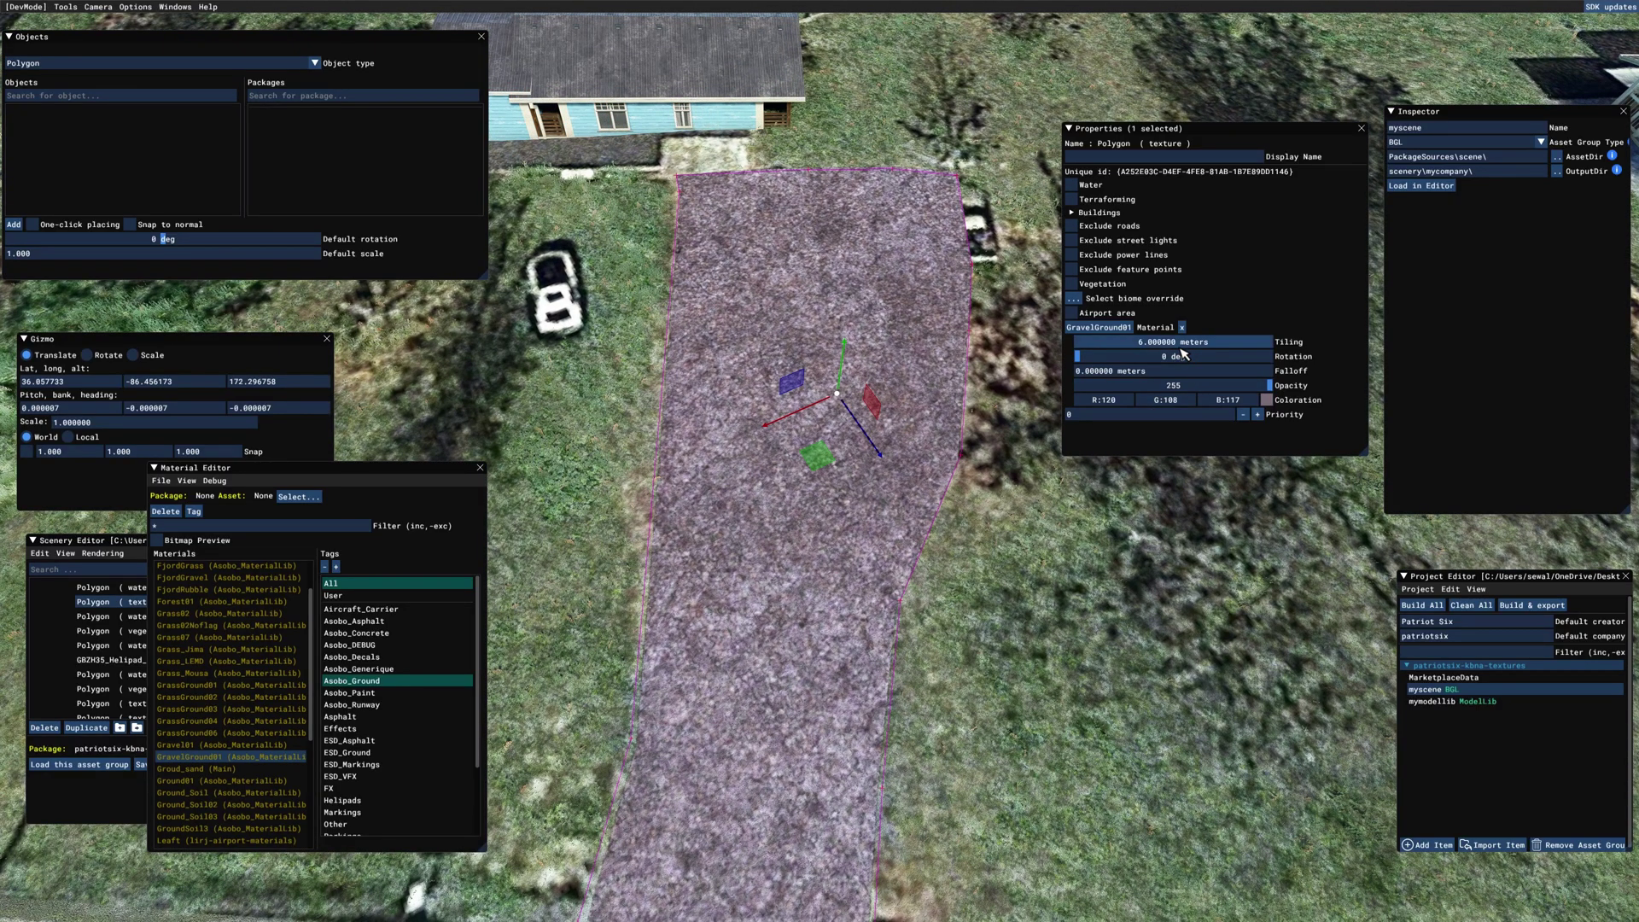
pyautogui.moveTo(1179, 348); pyautogui.dragTo(1128, 356)
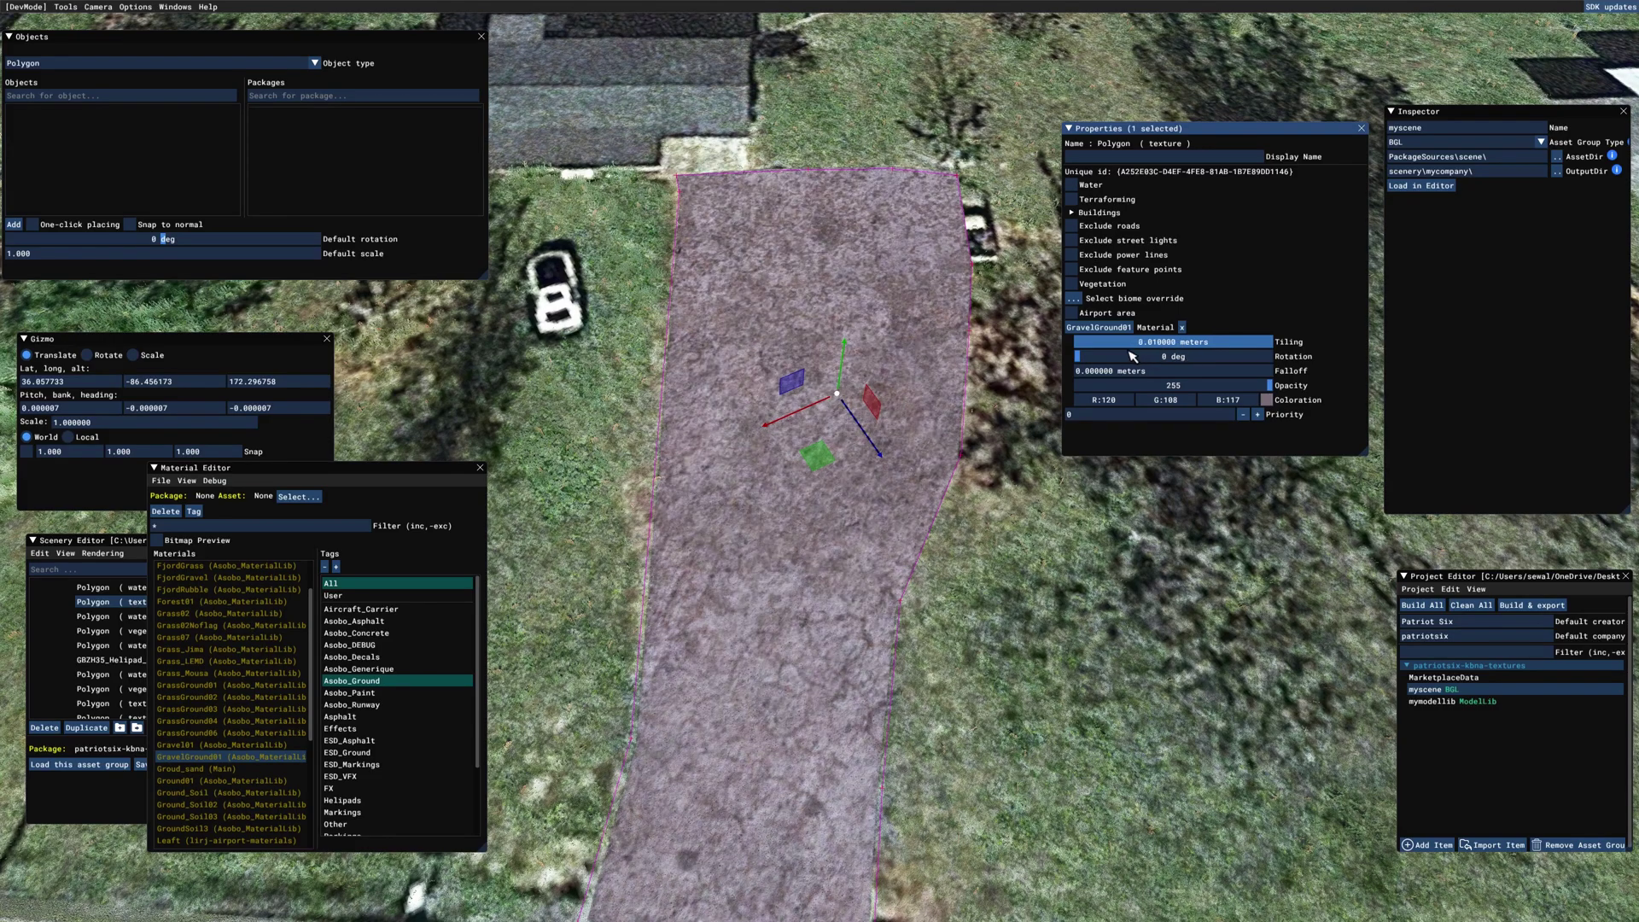
# Examine the retextured driveway from farther away with its polygon deselected, and reselect the polygon.
pyautogui.scroll(-5, 991, 672)
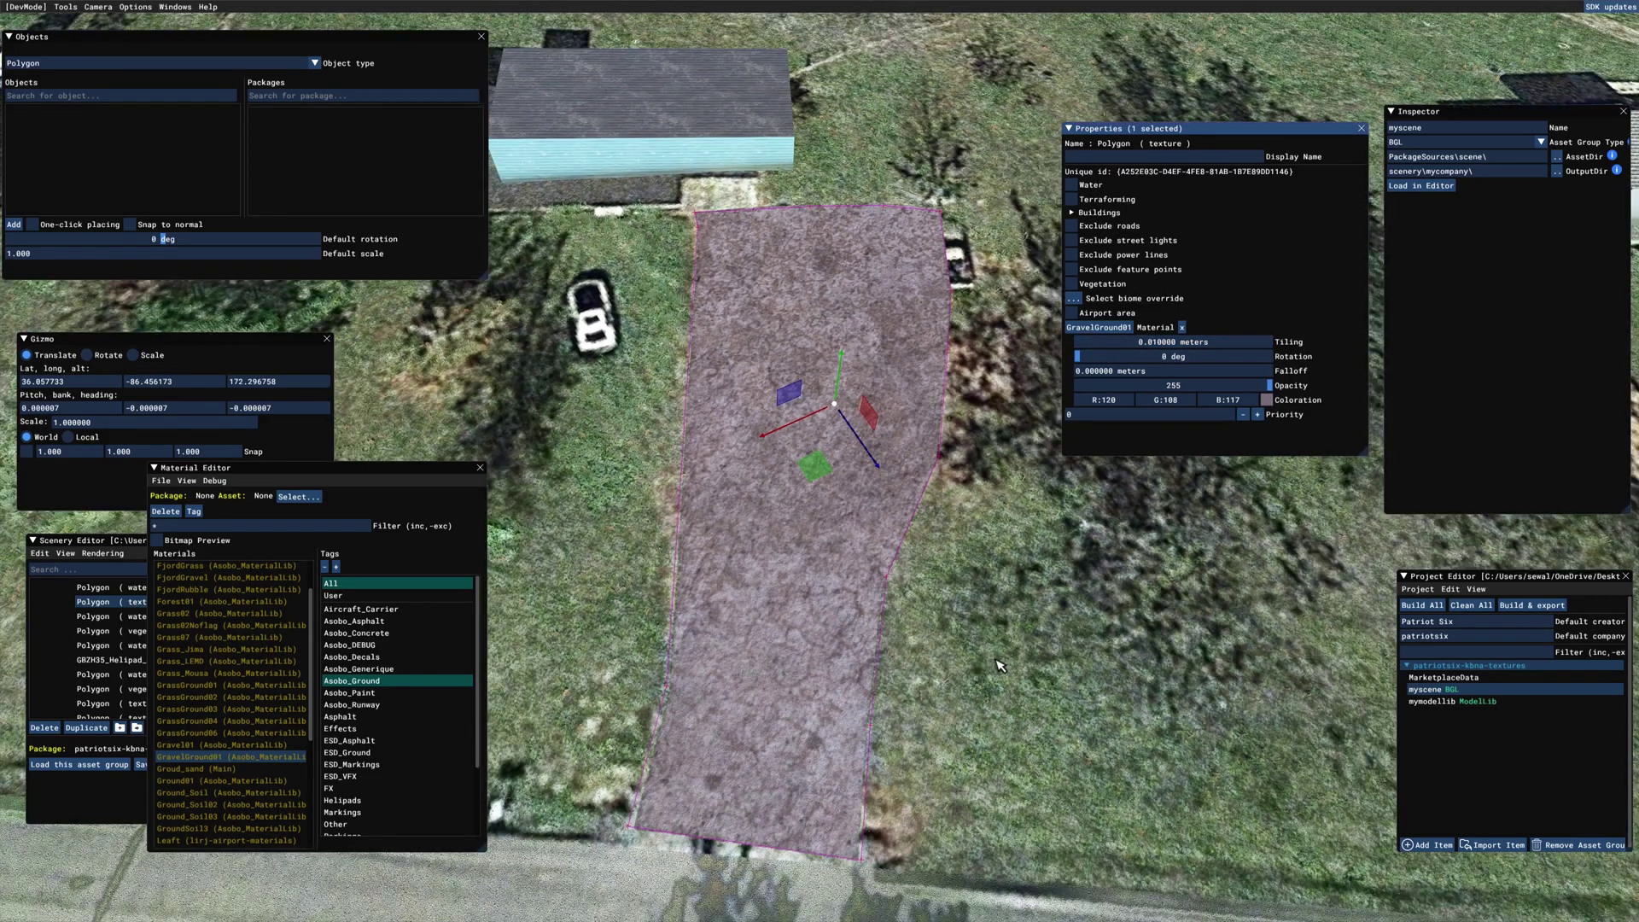
pyautogui.scroll(-1, 1008, 641)
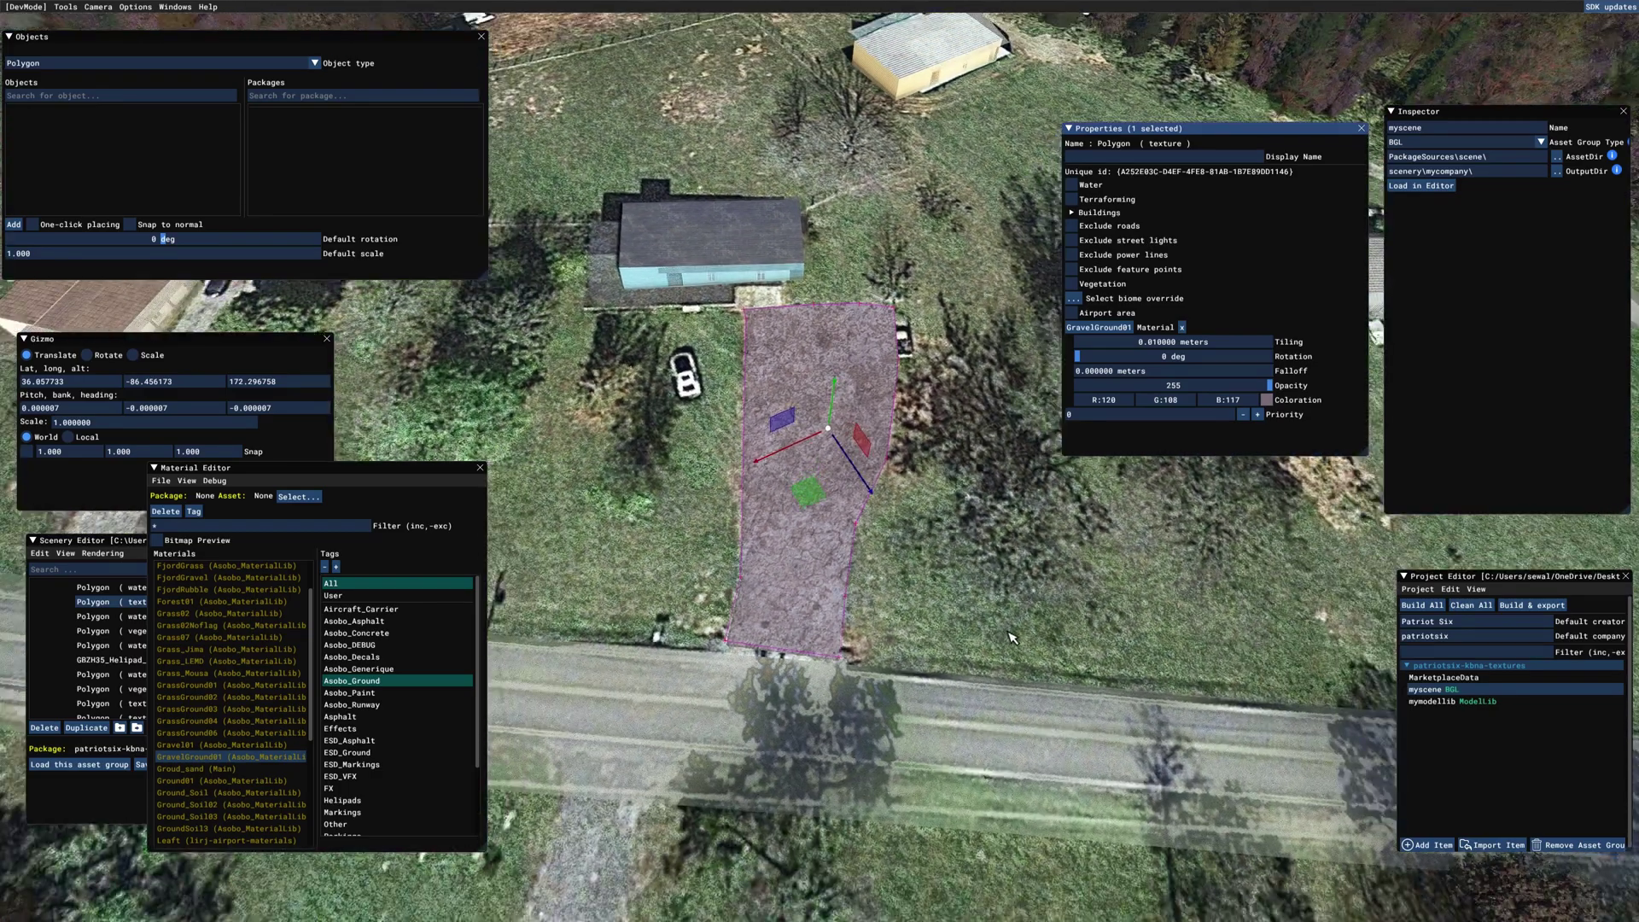
pyautogui.scroll(-2, 1042, 642)
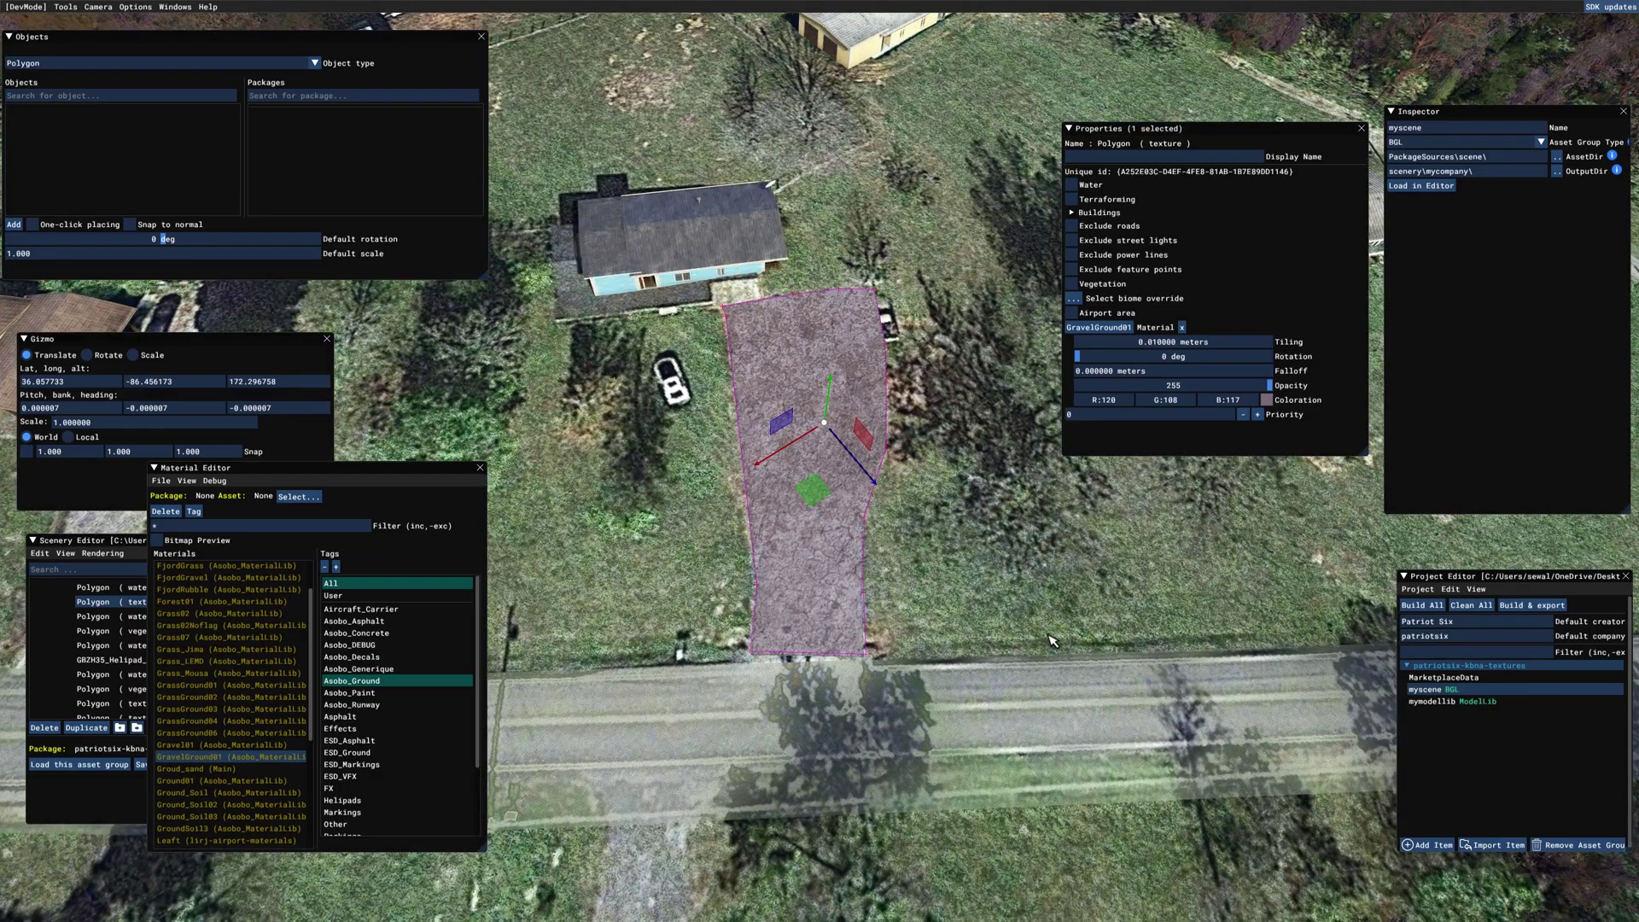
pyautogui.scroll(-1, 1052, 642)
pyautogui.press('w')
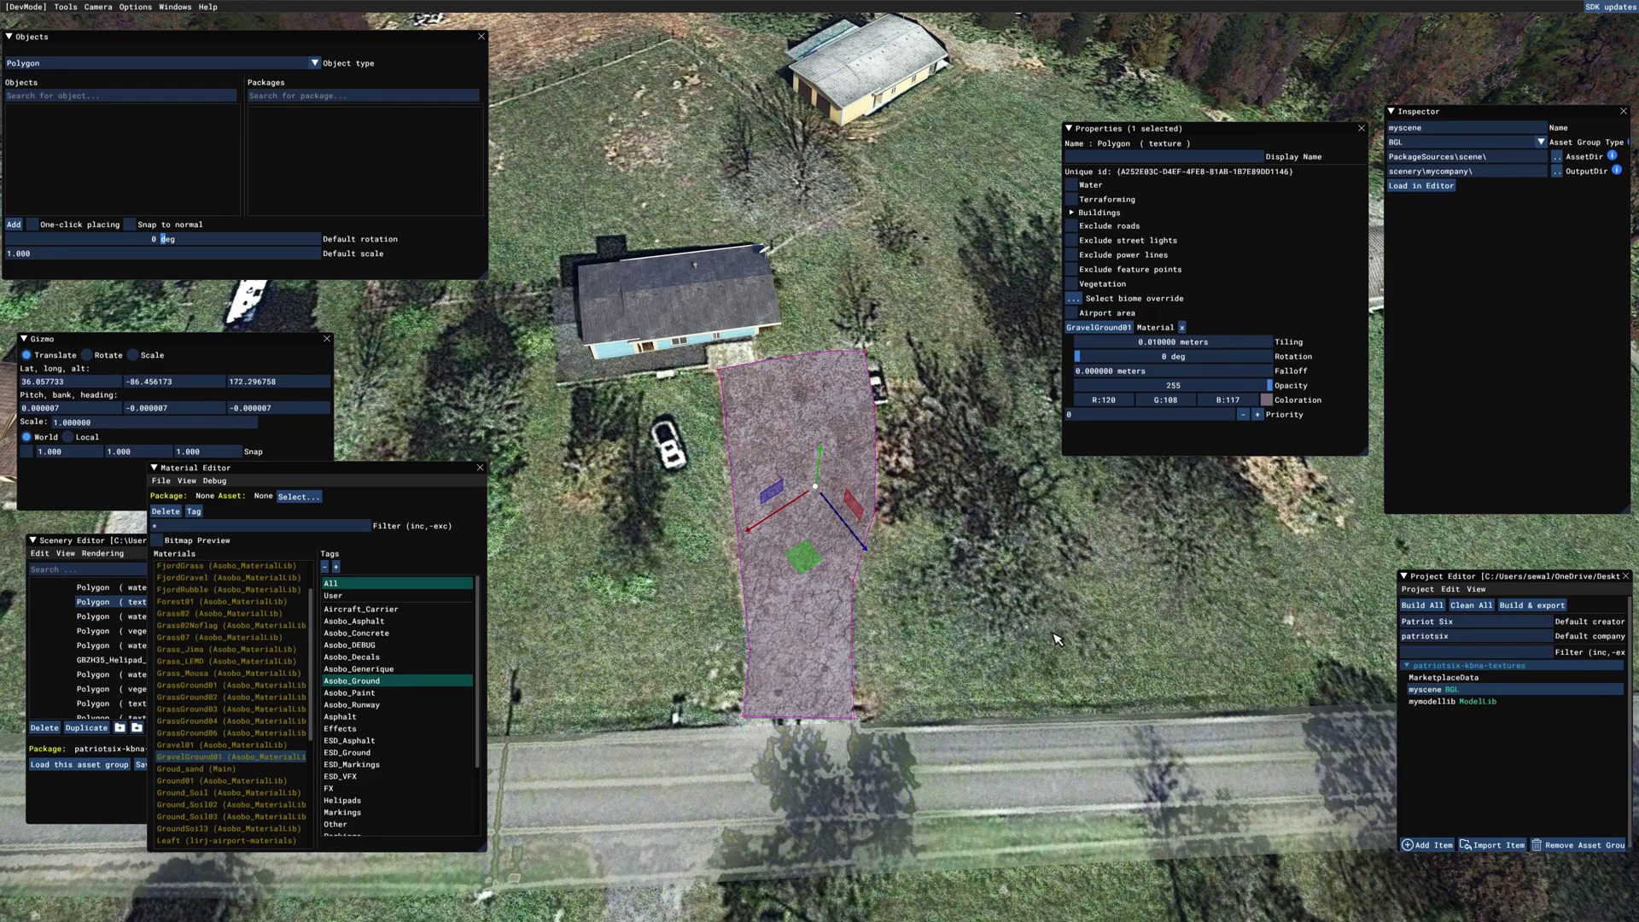
pyautogui.click(1026, 619)
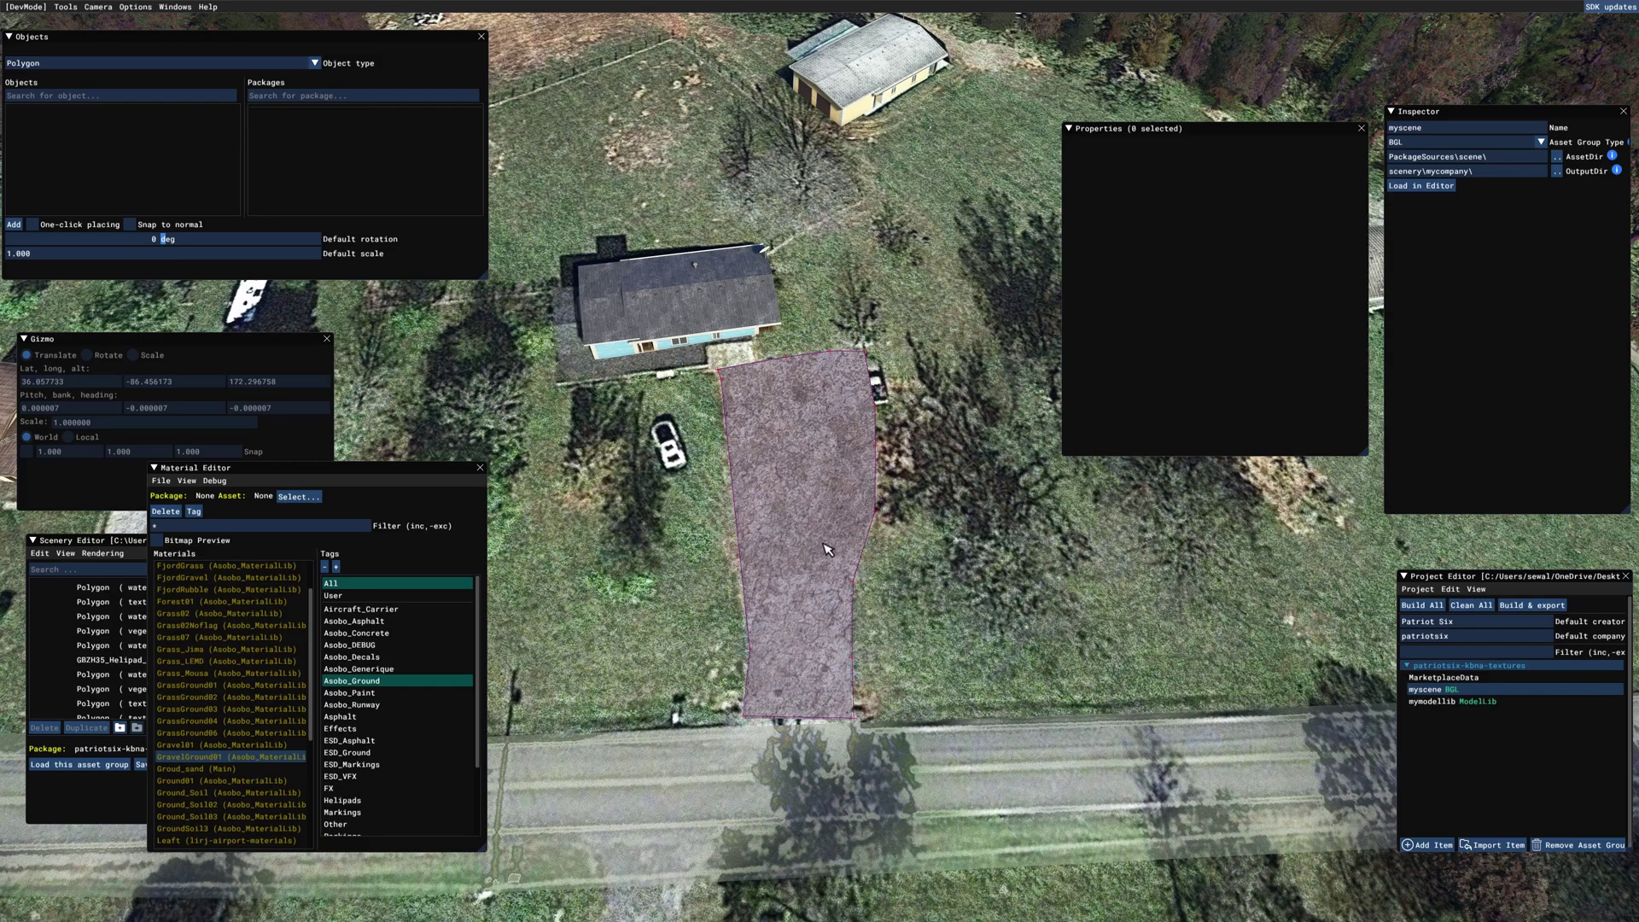
pyautogui.click(812, 613)
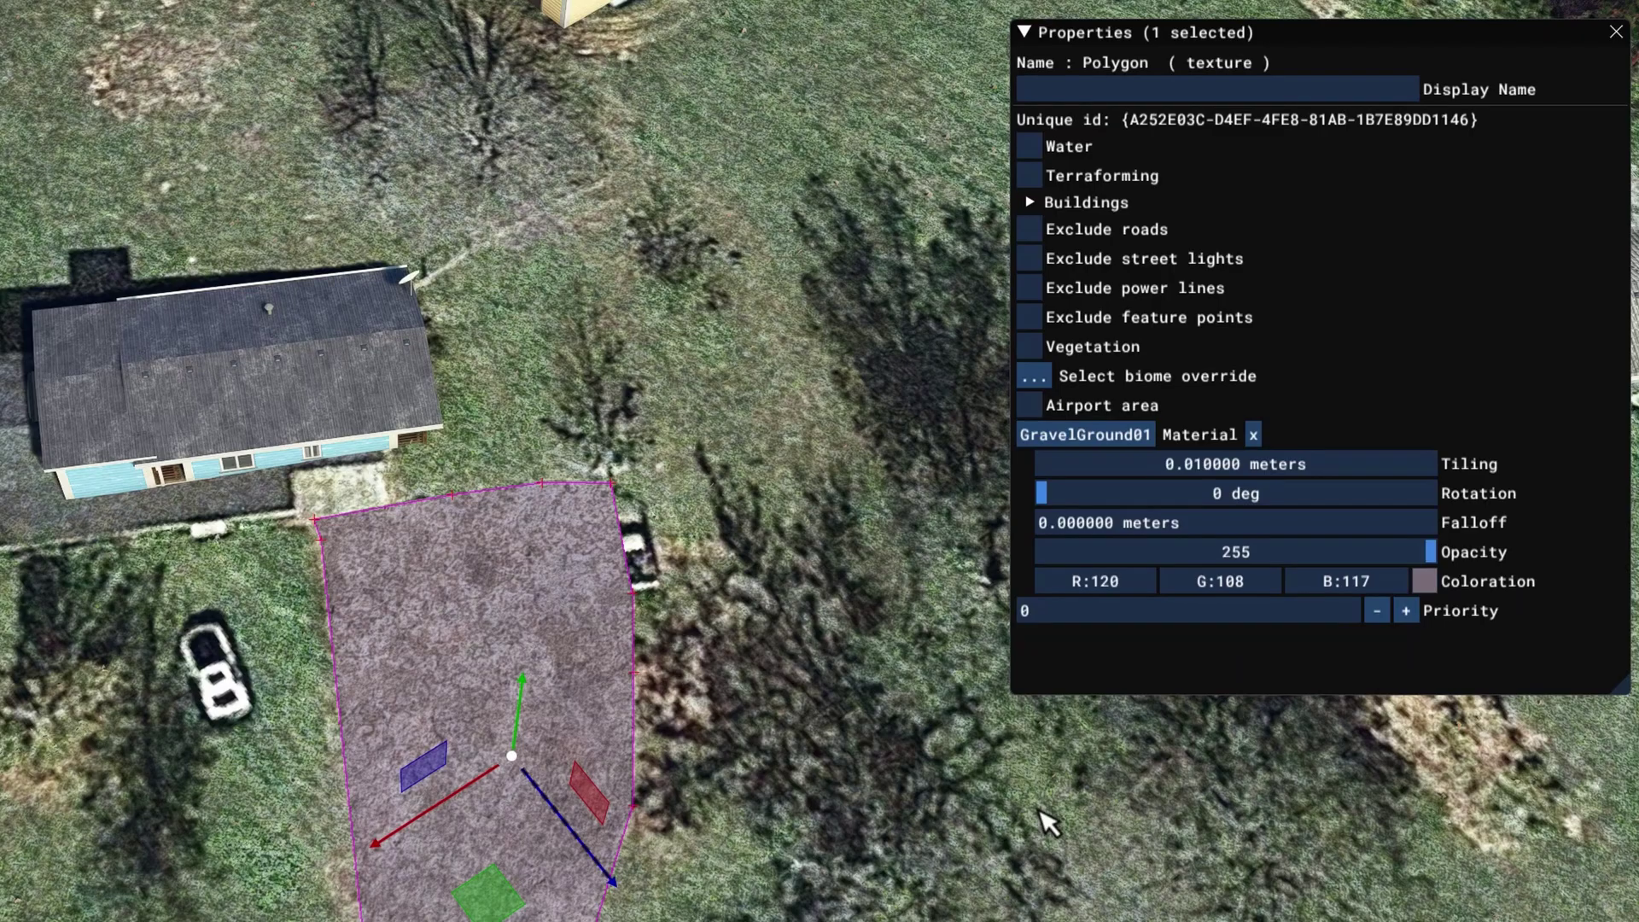
# Set the falloff of the driveway's gravel texture to 2 meters.
pyautogui.doubleClick(1242, 522)
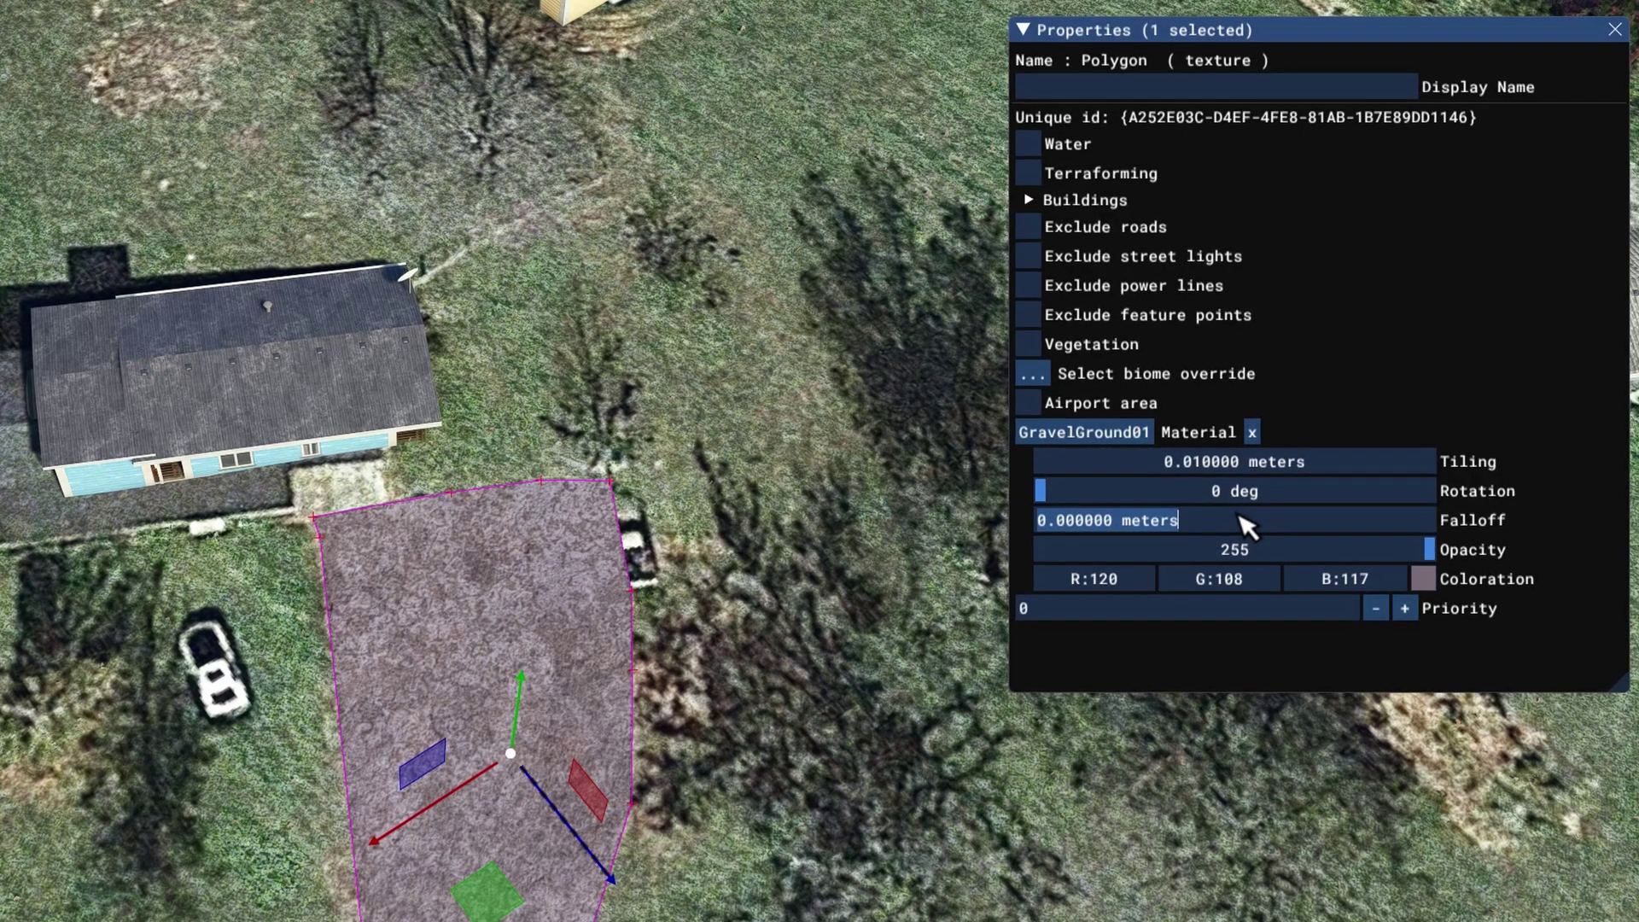
pyautogui.hotkey('ctrl', 'a')
pyautogui.write('1')
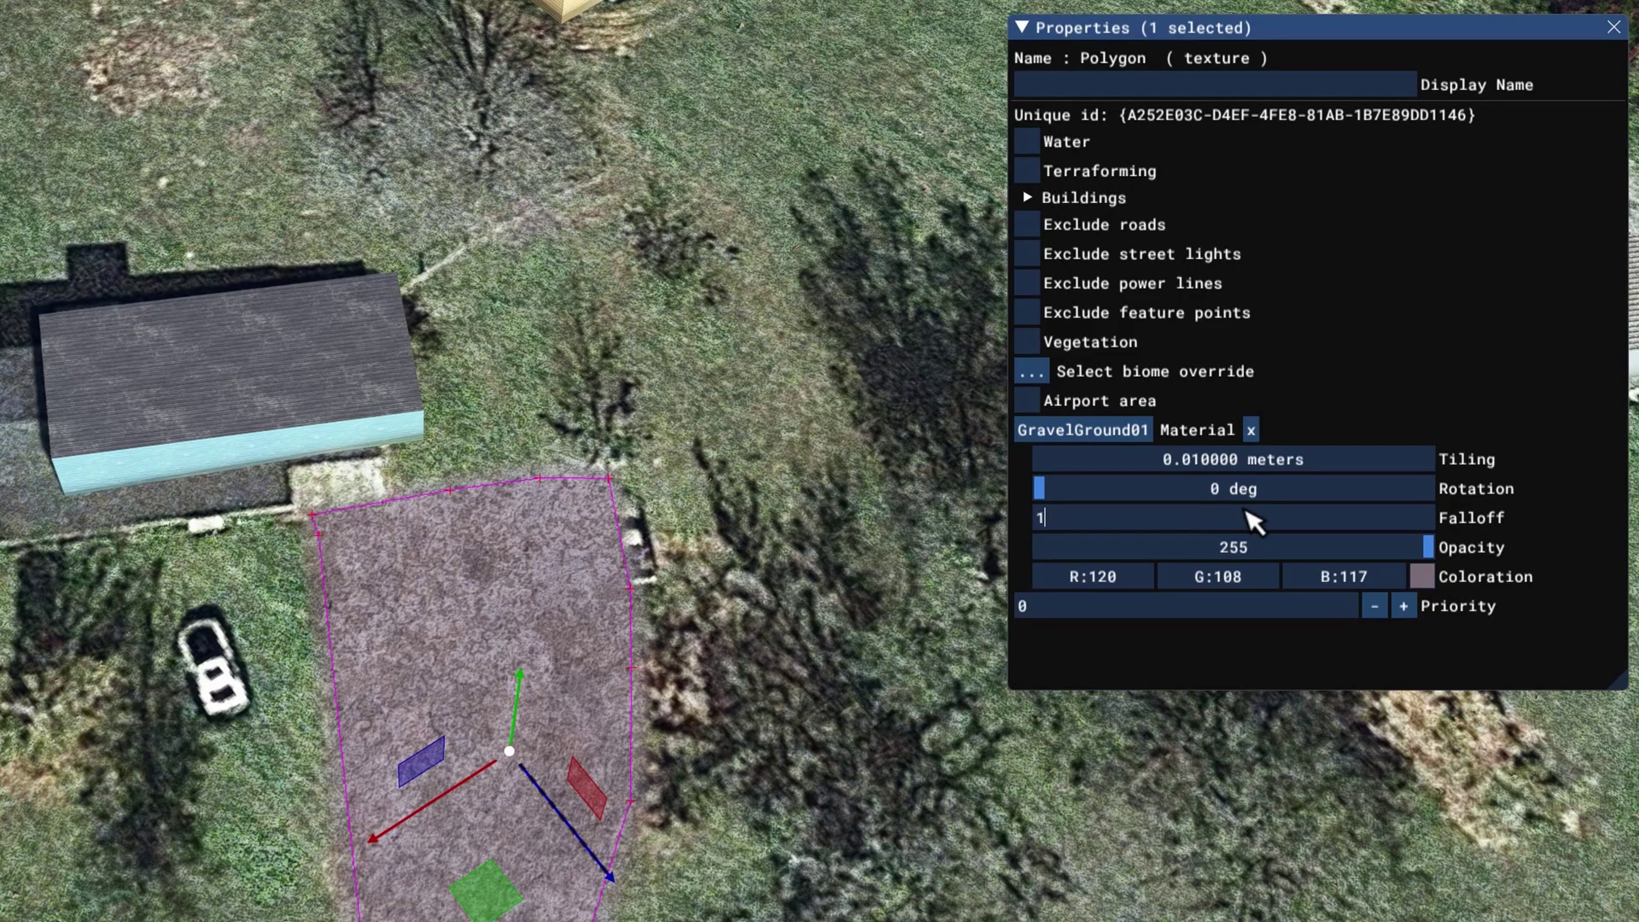
pyautogui.press('BackSpace')
pyautogui.write('2')
pyautogui.press('Return')
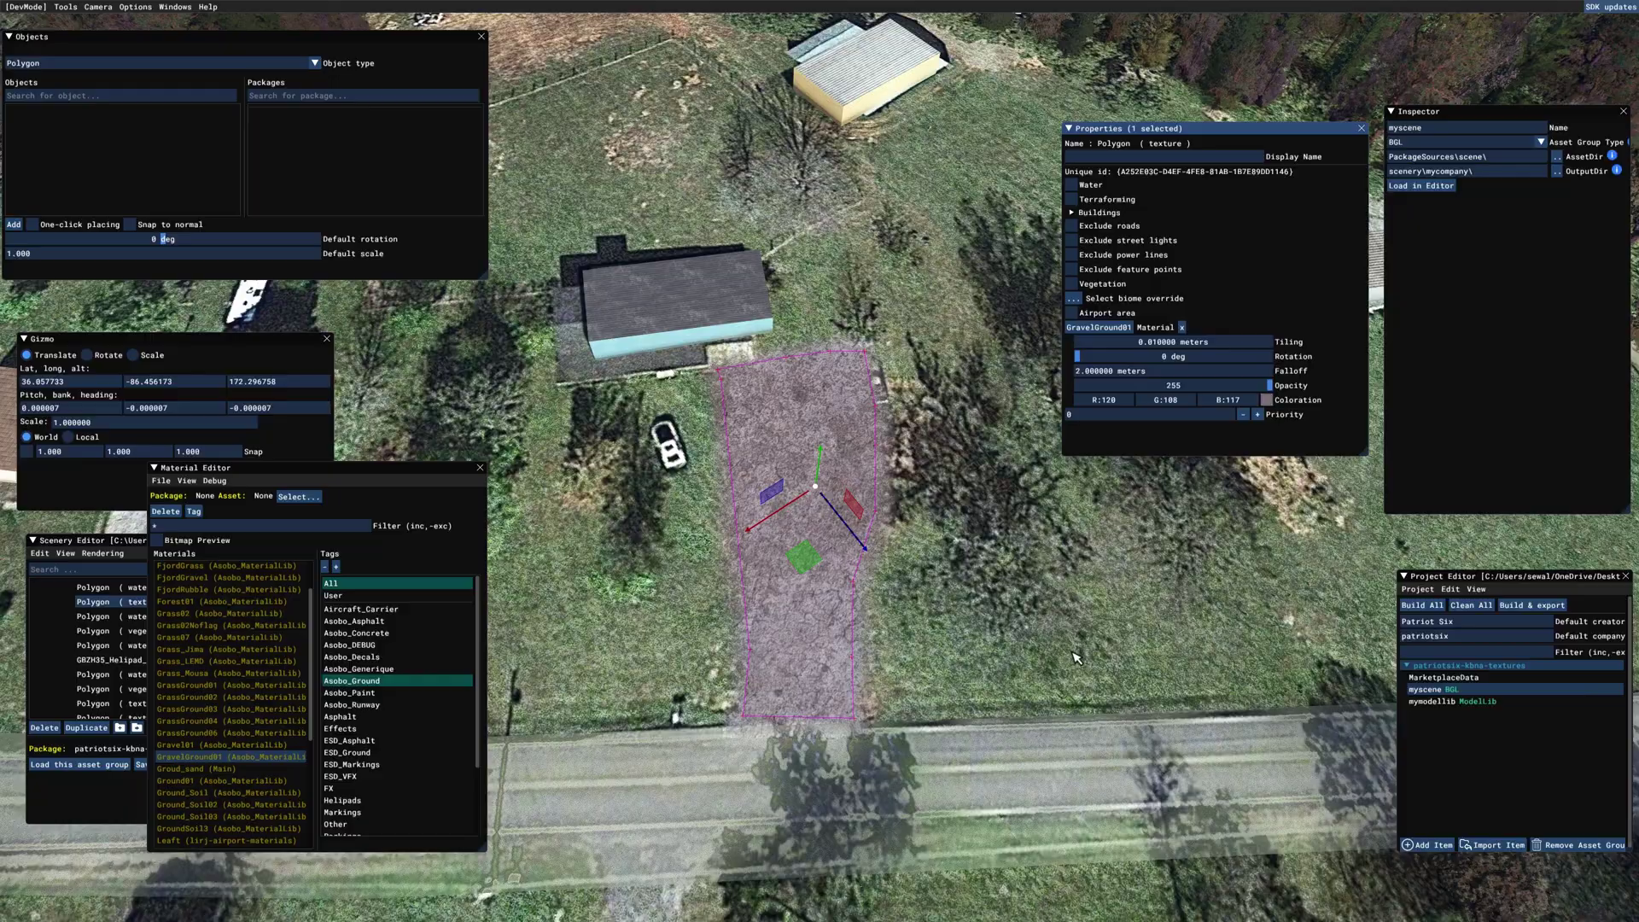
# Deselect the driveway polygon and examine its blended edges and the surrounding properties from farther away.
pyautogui.click(1080, 623)
pyautogui.scroll(-3, 1088, 624)
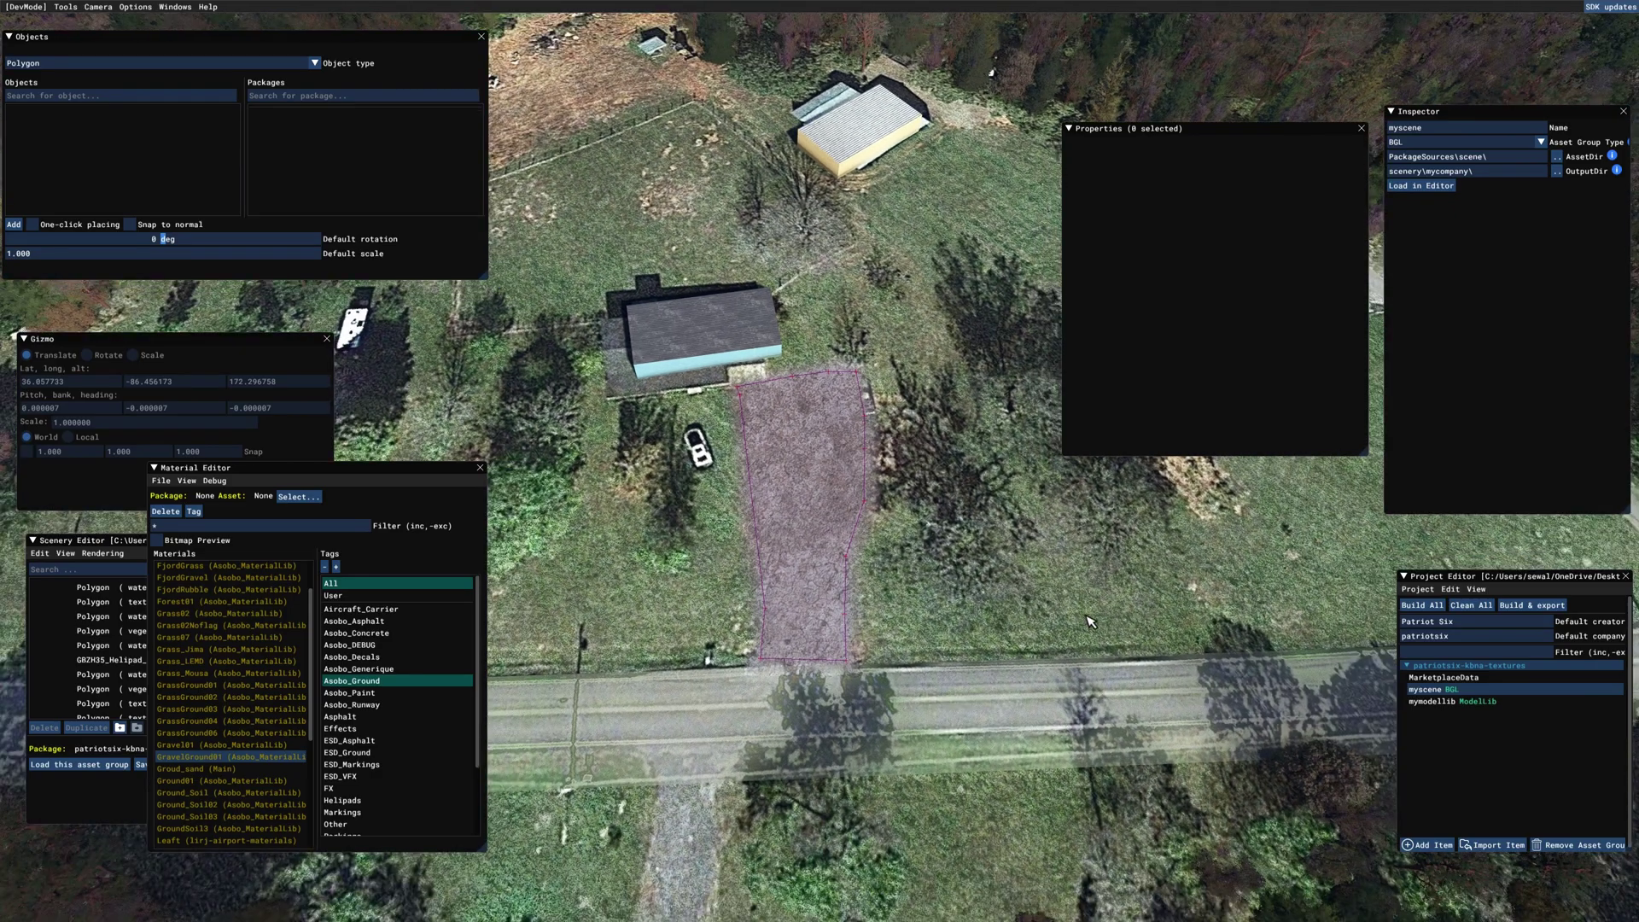
pyautogui.moveTo(997, 712); pyautogui.dragTo(999, 701, button='right')
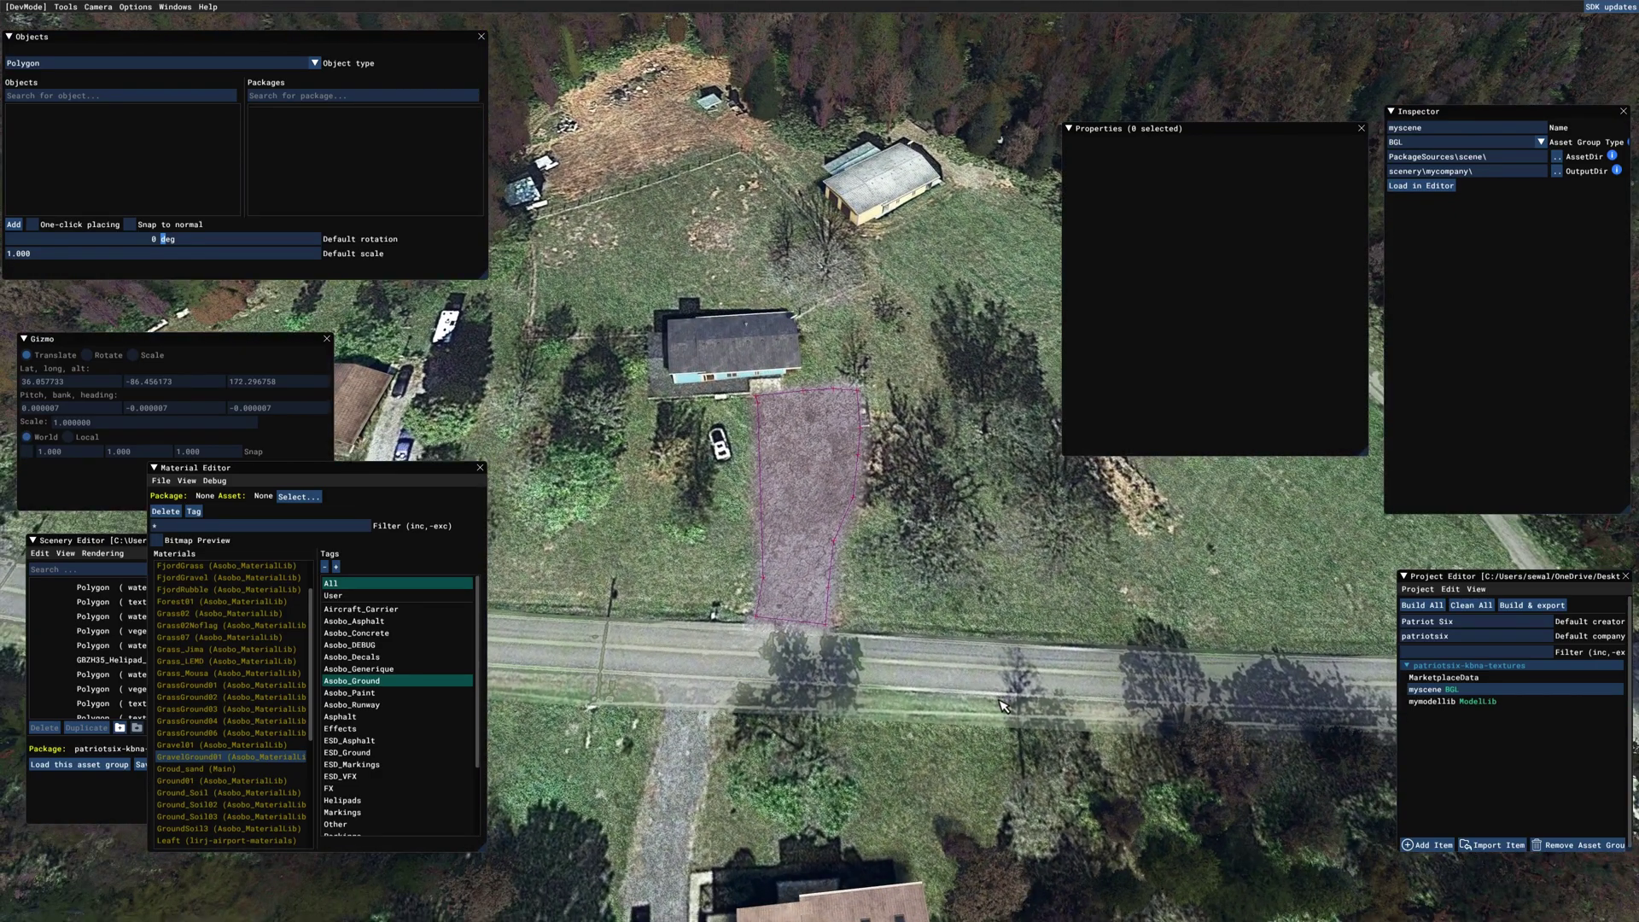
pyautogui.scroll(-2, 1009, 688)
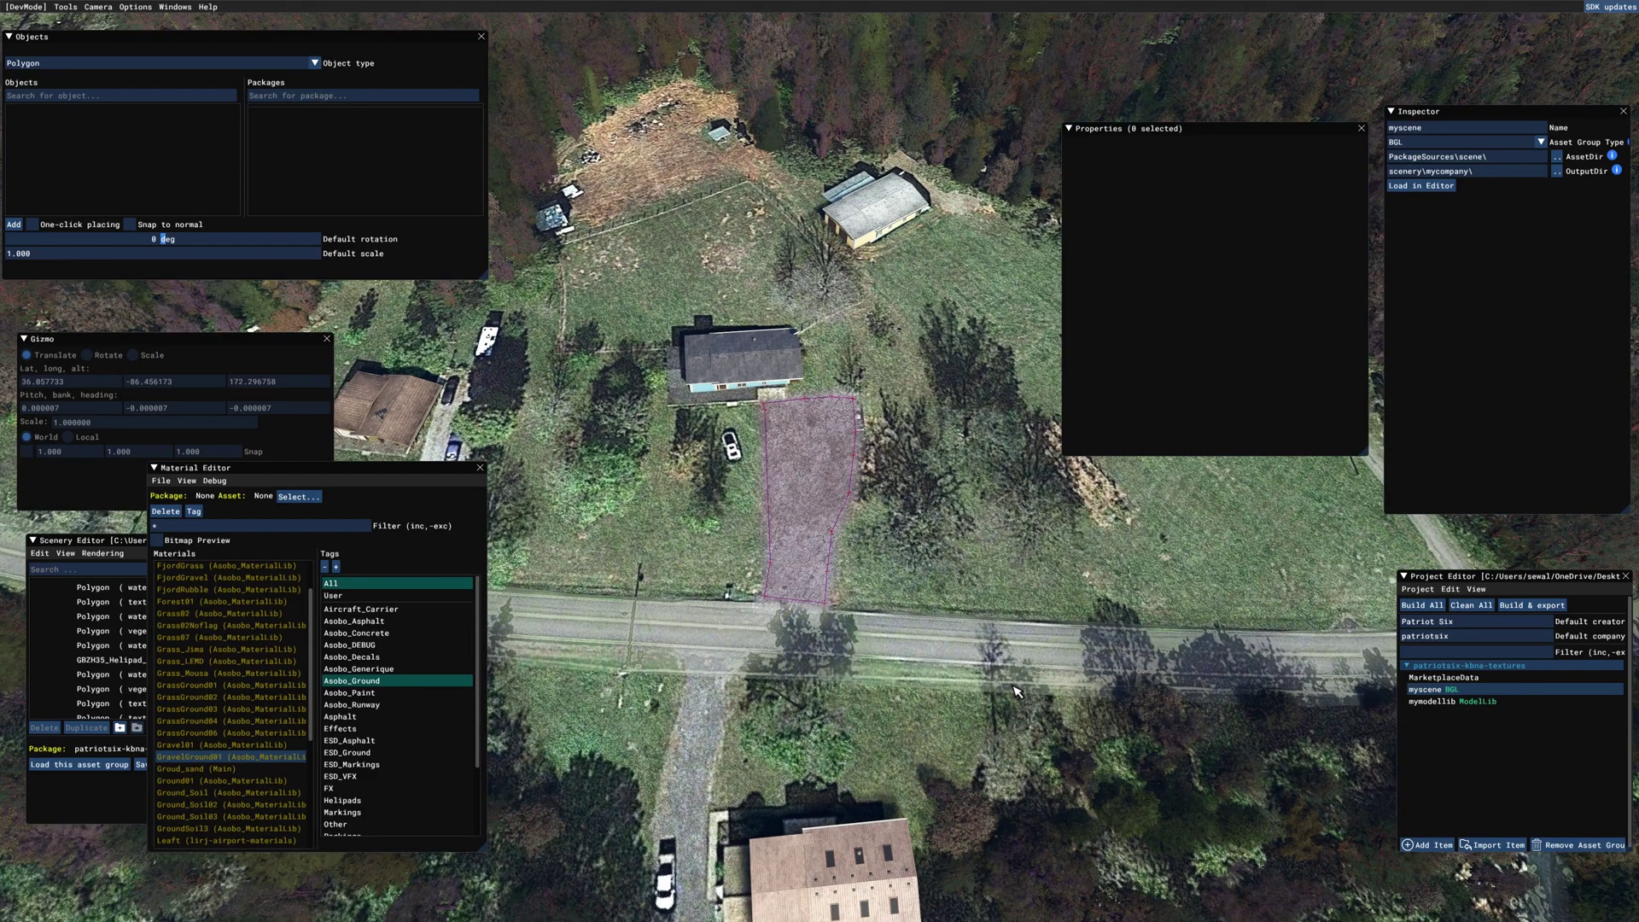
pyautogui.moveTo(1011, 687); pyautogui.dragTo(1002, 684, button='middle')
pyautogui.scroll(-1, 1005, 689)
pyautogui.moveTo(1008, 694); pyautogui.dragTo(992, 688, button='right')
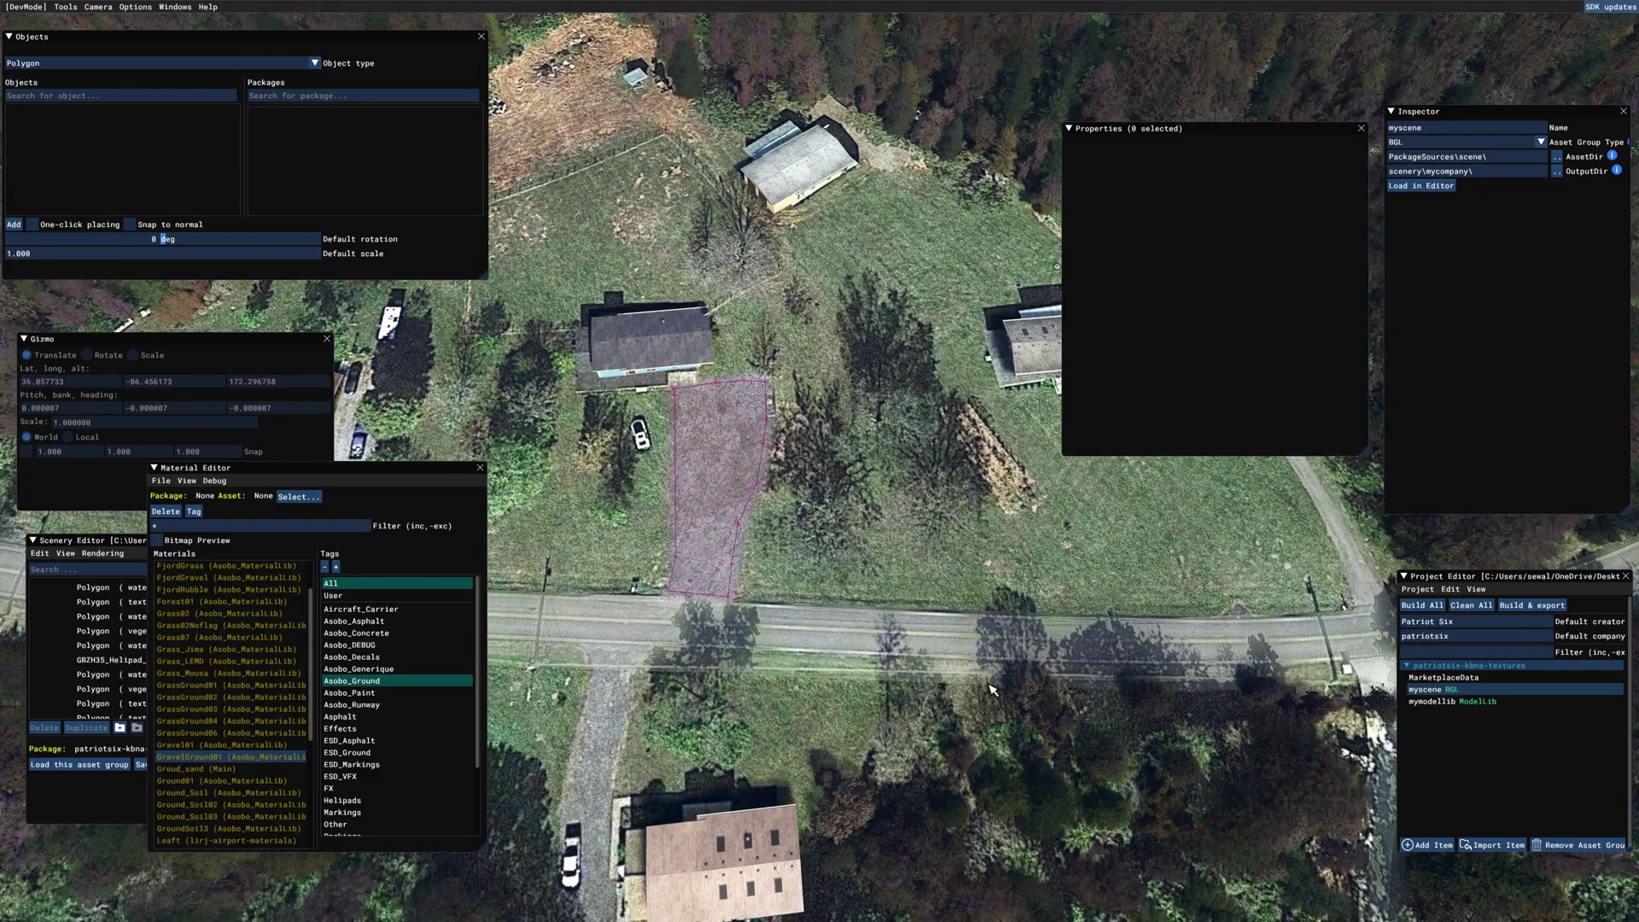
pyautogui.press('a')
pyautogui.press('s')
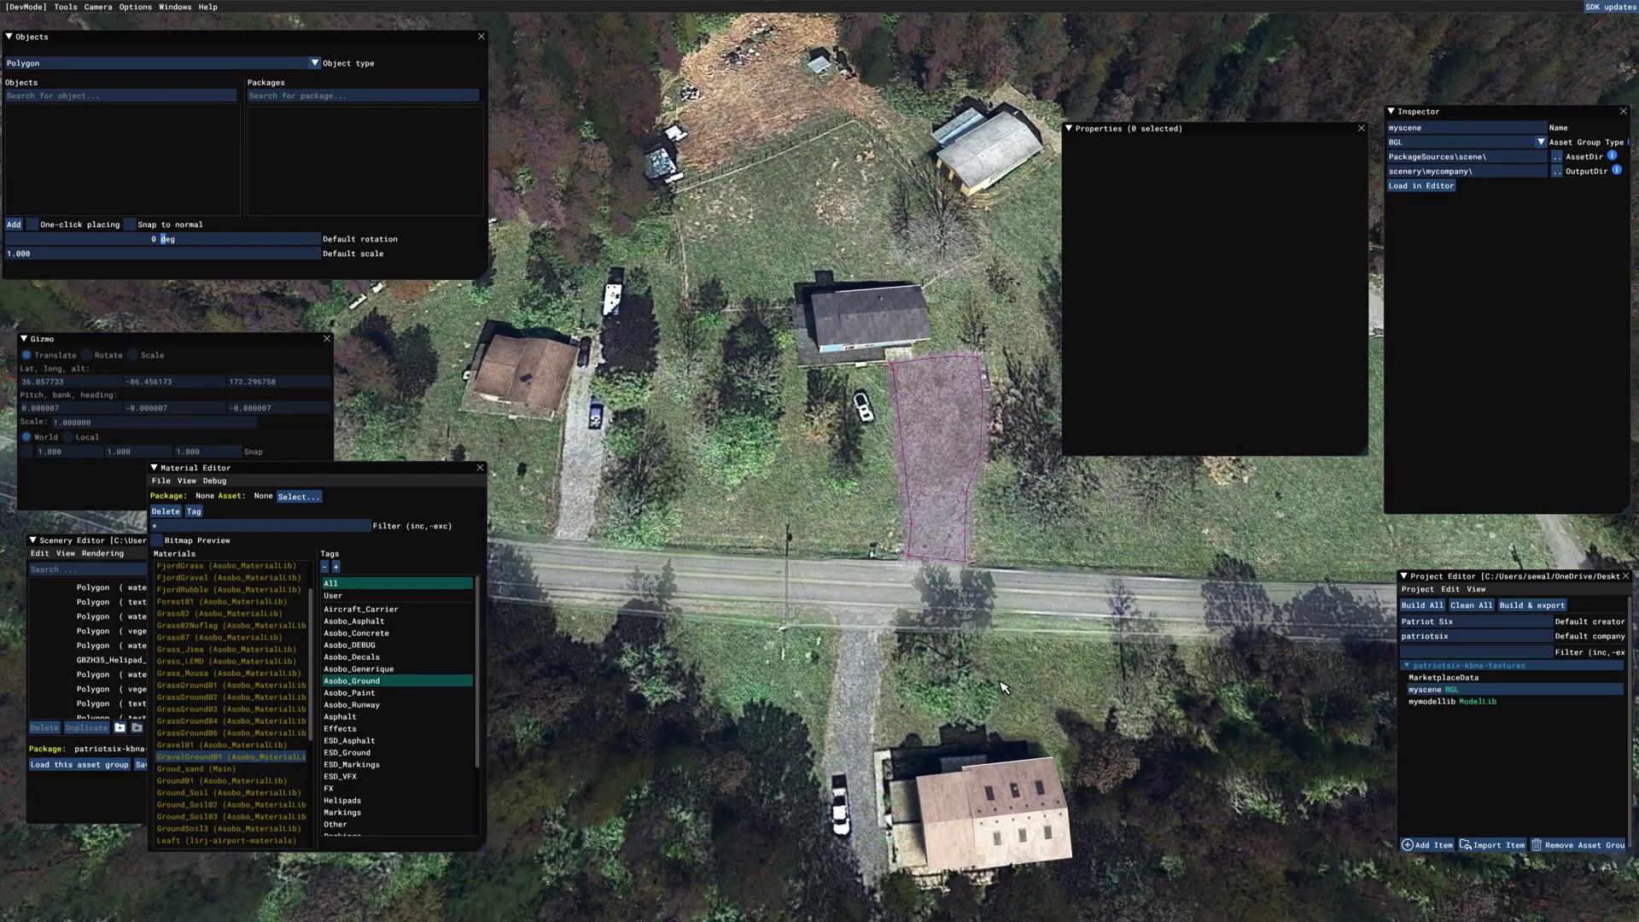
pyautogui.press('d')
pyautogui.press('w')
pyautogui.moveTo(1012, 690); pyautogui.dragTo(1002, 688, button='right')
pyautogui.moveTo(892, 651); pyautogui.dragTo(606, 600, button='right')
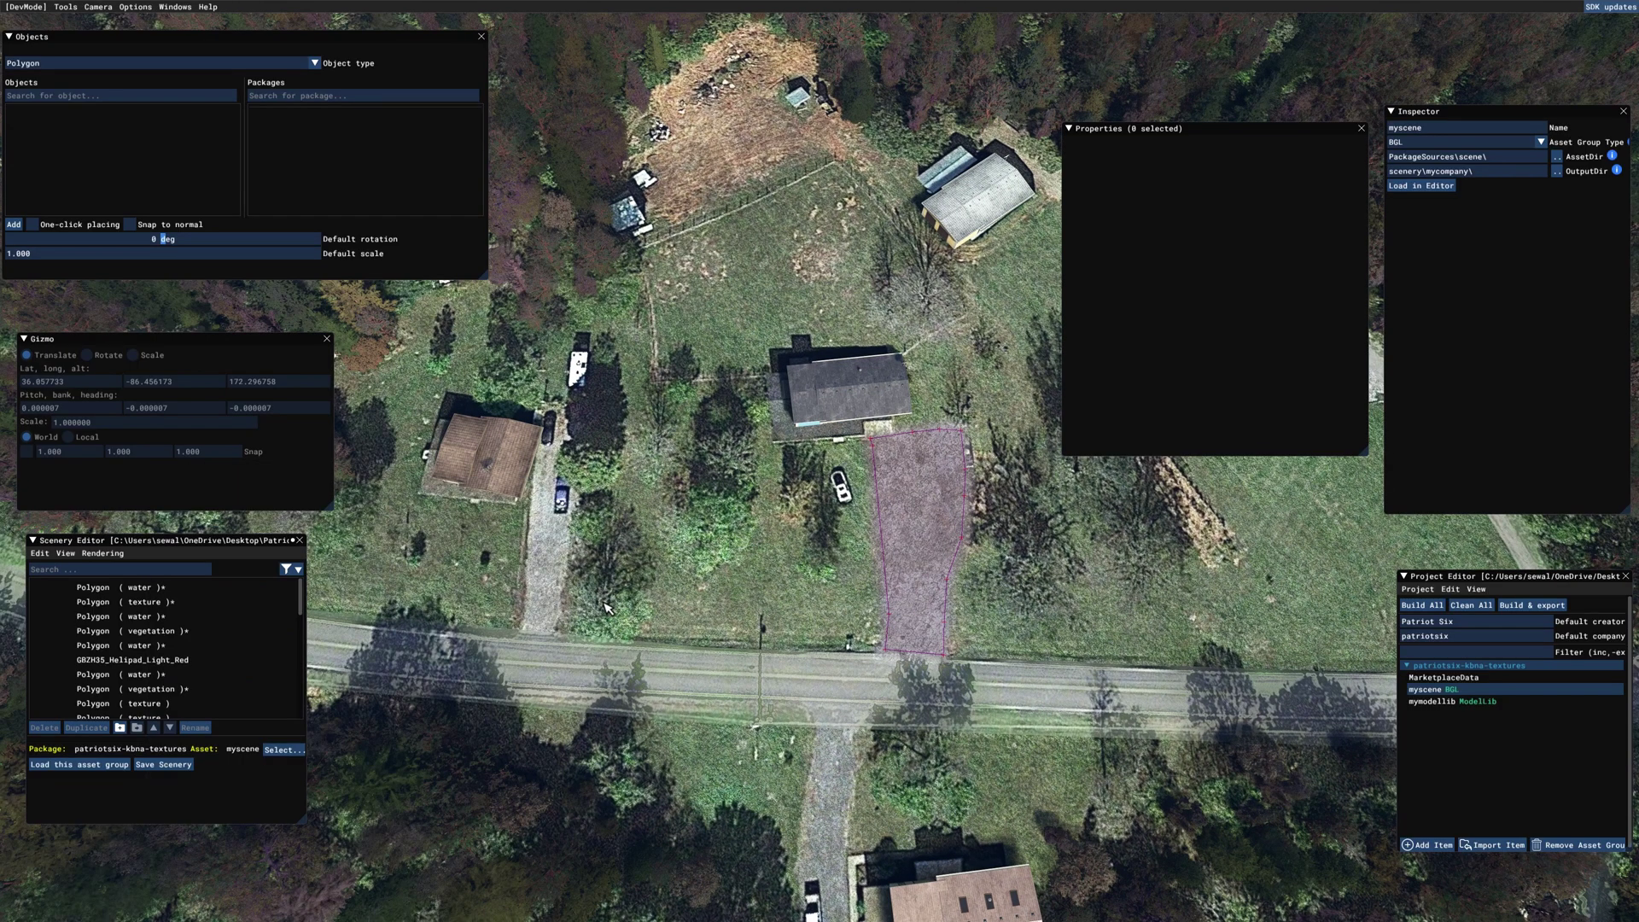
# Draw a new polygon around the front lawn, following the road, the driveway's edge and the corner of the house.
pyautogui.click(19, 226)
pyautogui.click(641, 639)
pyautogui.click(879, 651)
pyautogui.click(864, 446)
pyautogui.click(763, 439)
pyautogui.click(760, 381)
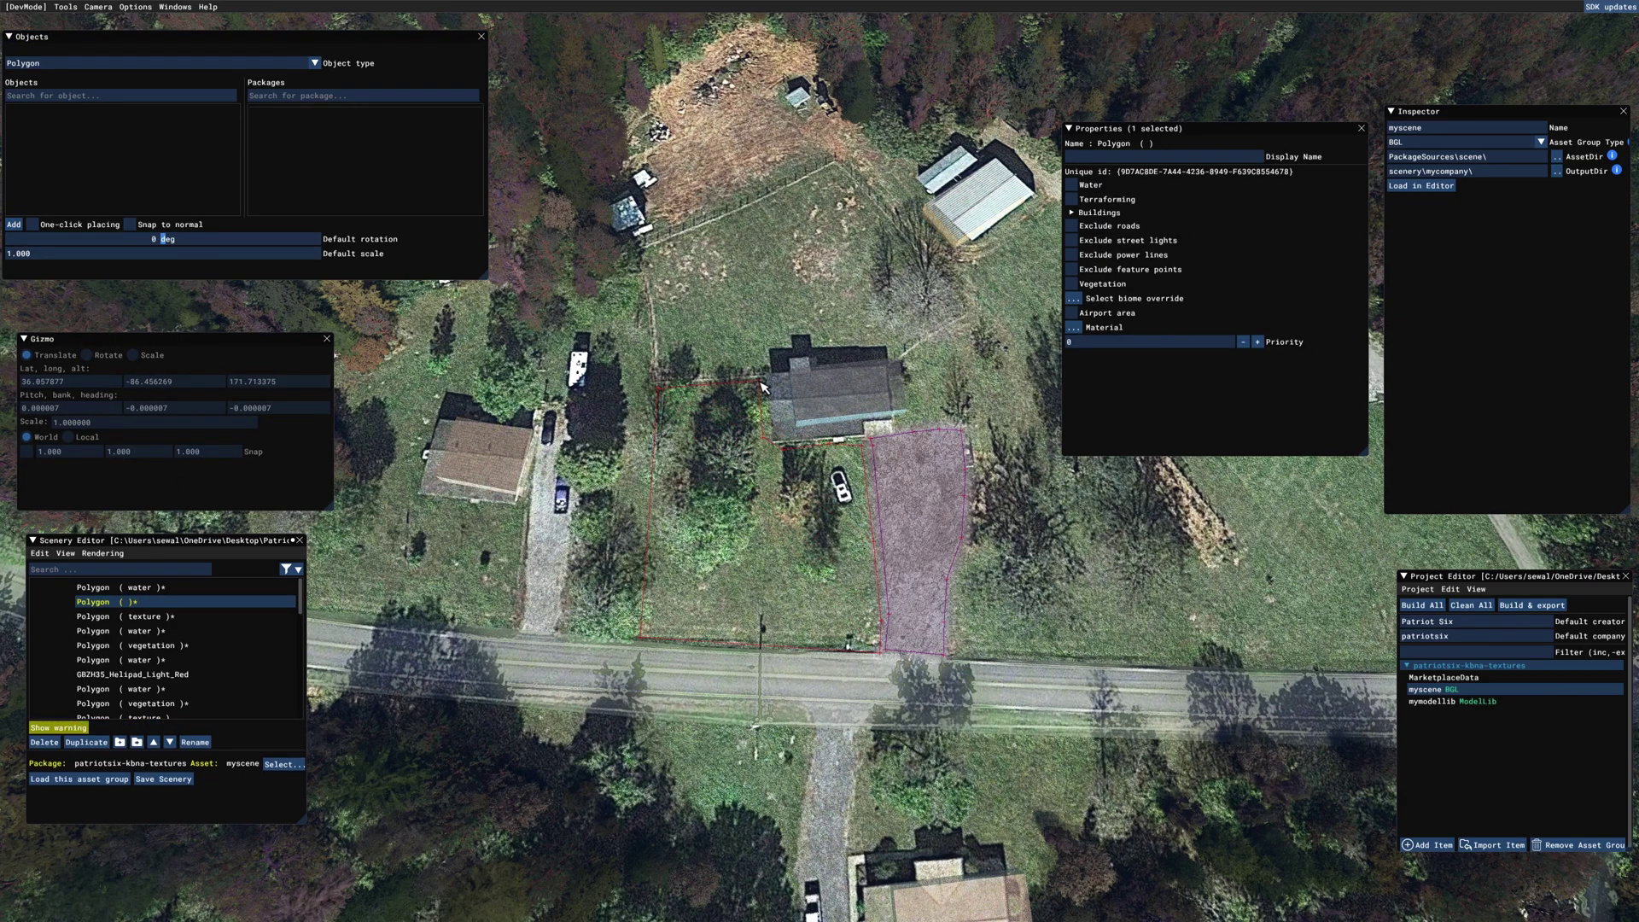
pyautogui.click(658, 388)
# Assign the Grass_Jima material to the lawn polygon and set its coloration to R 100, G 113, B 73.
pyautogui.click(1073, 328)
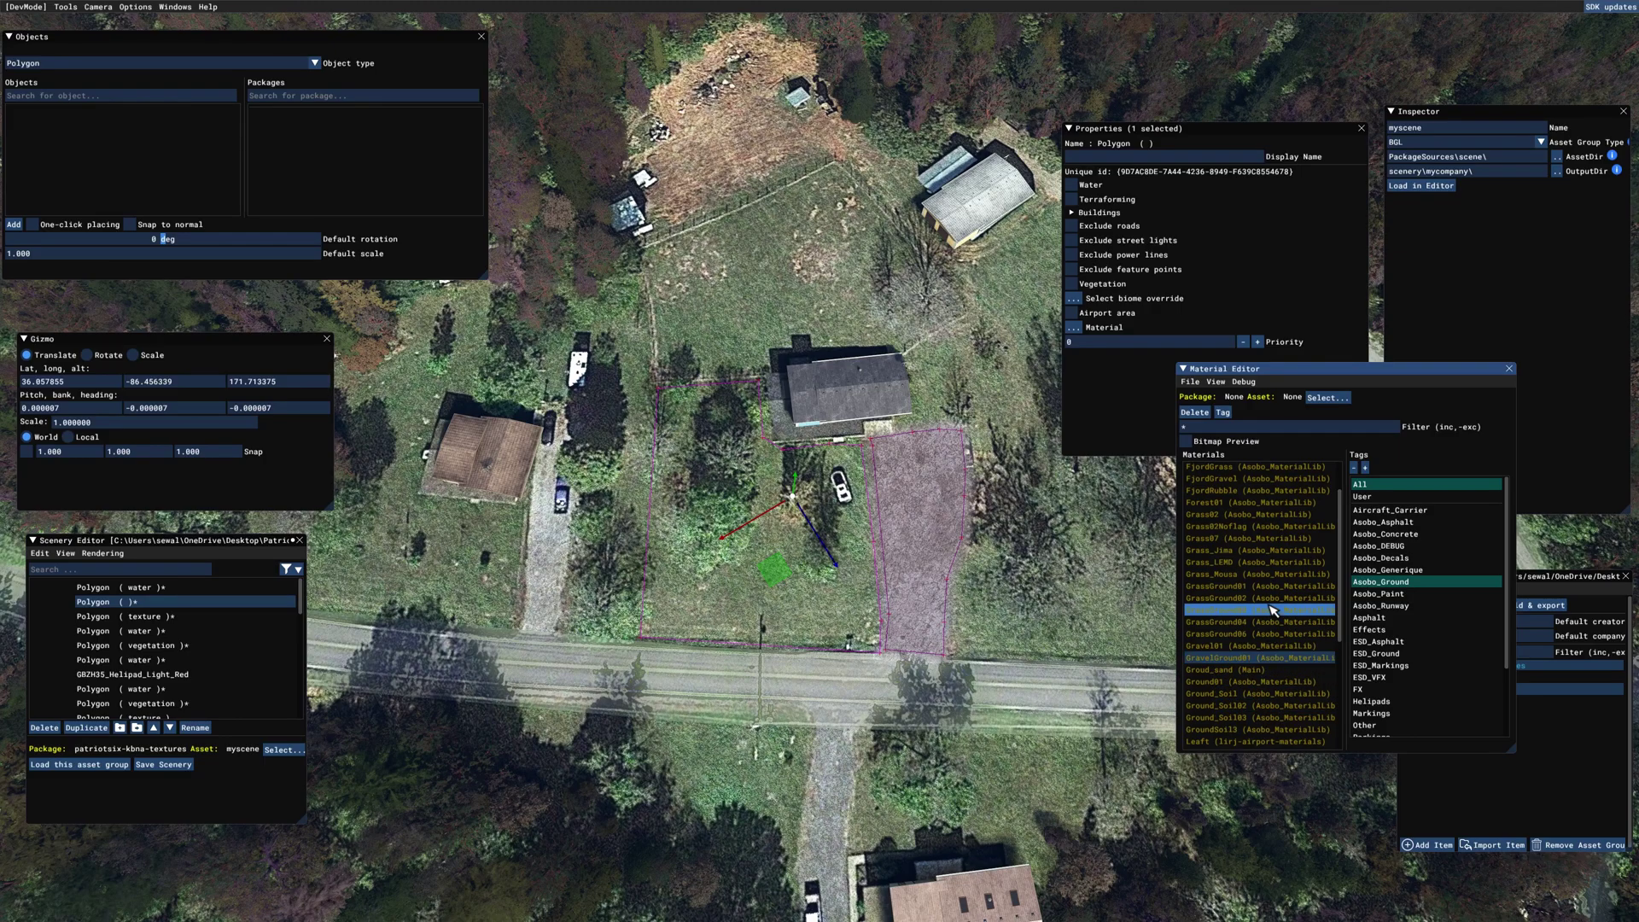
pyautogui.moveTo(1190, 560); pyautogui.dragTo(1075, 329)
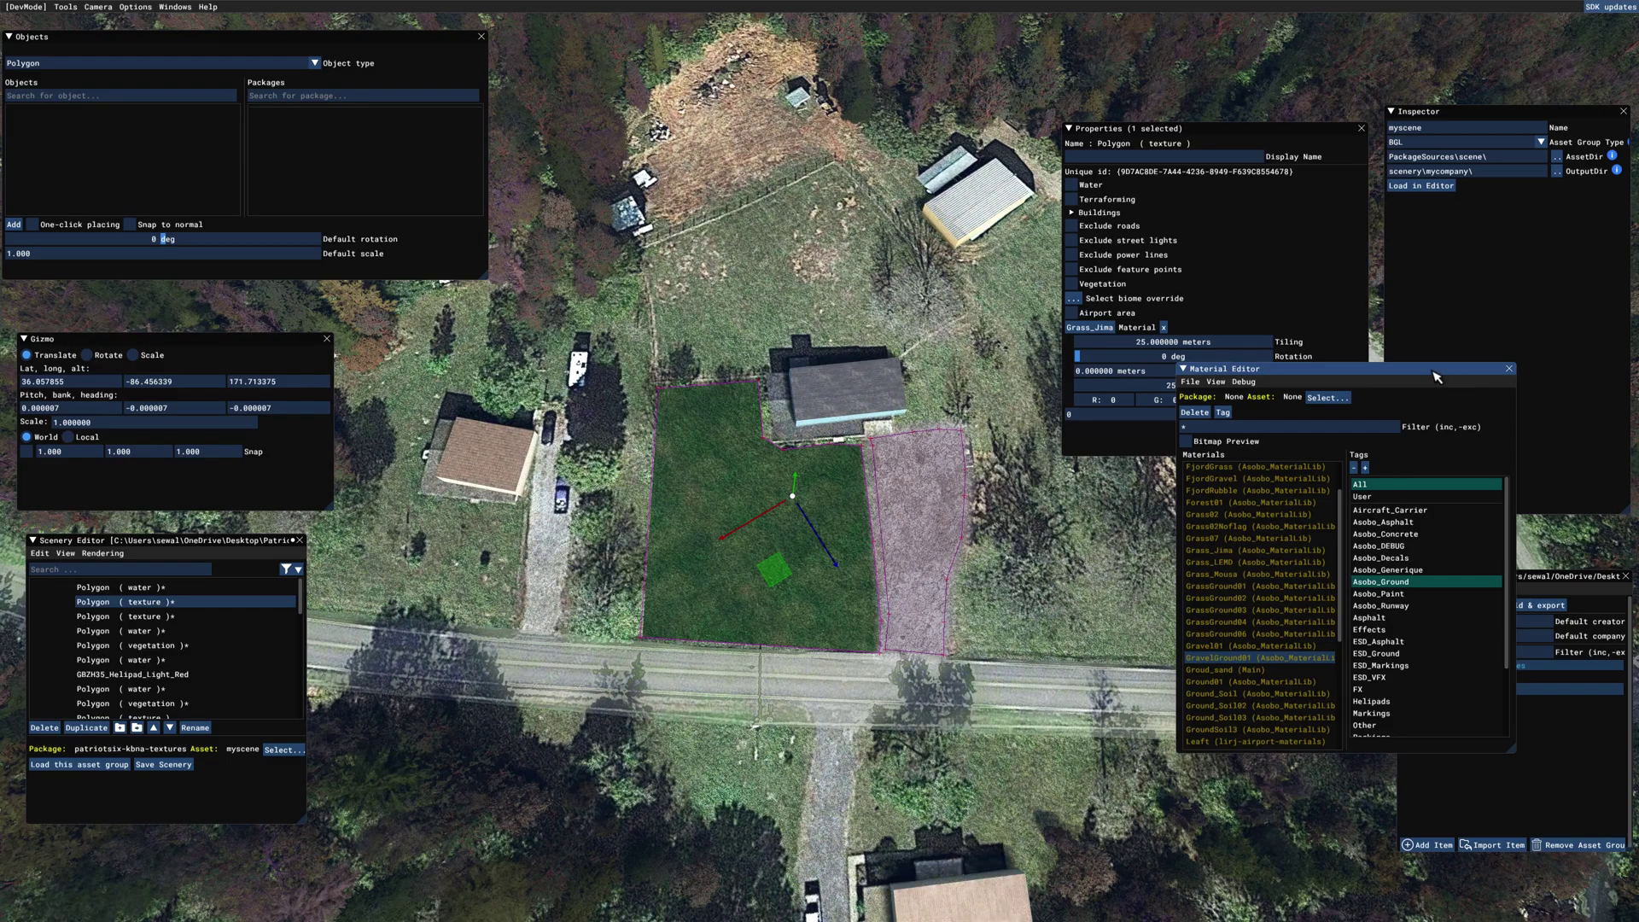
pyautogui.click(1509, 368)
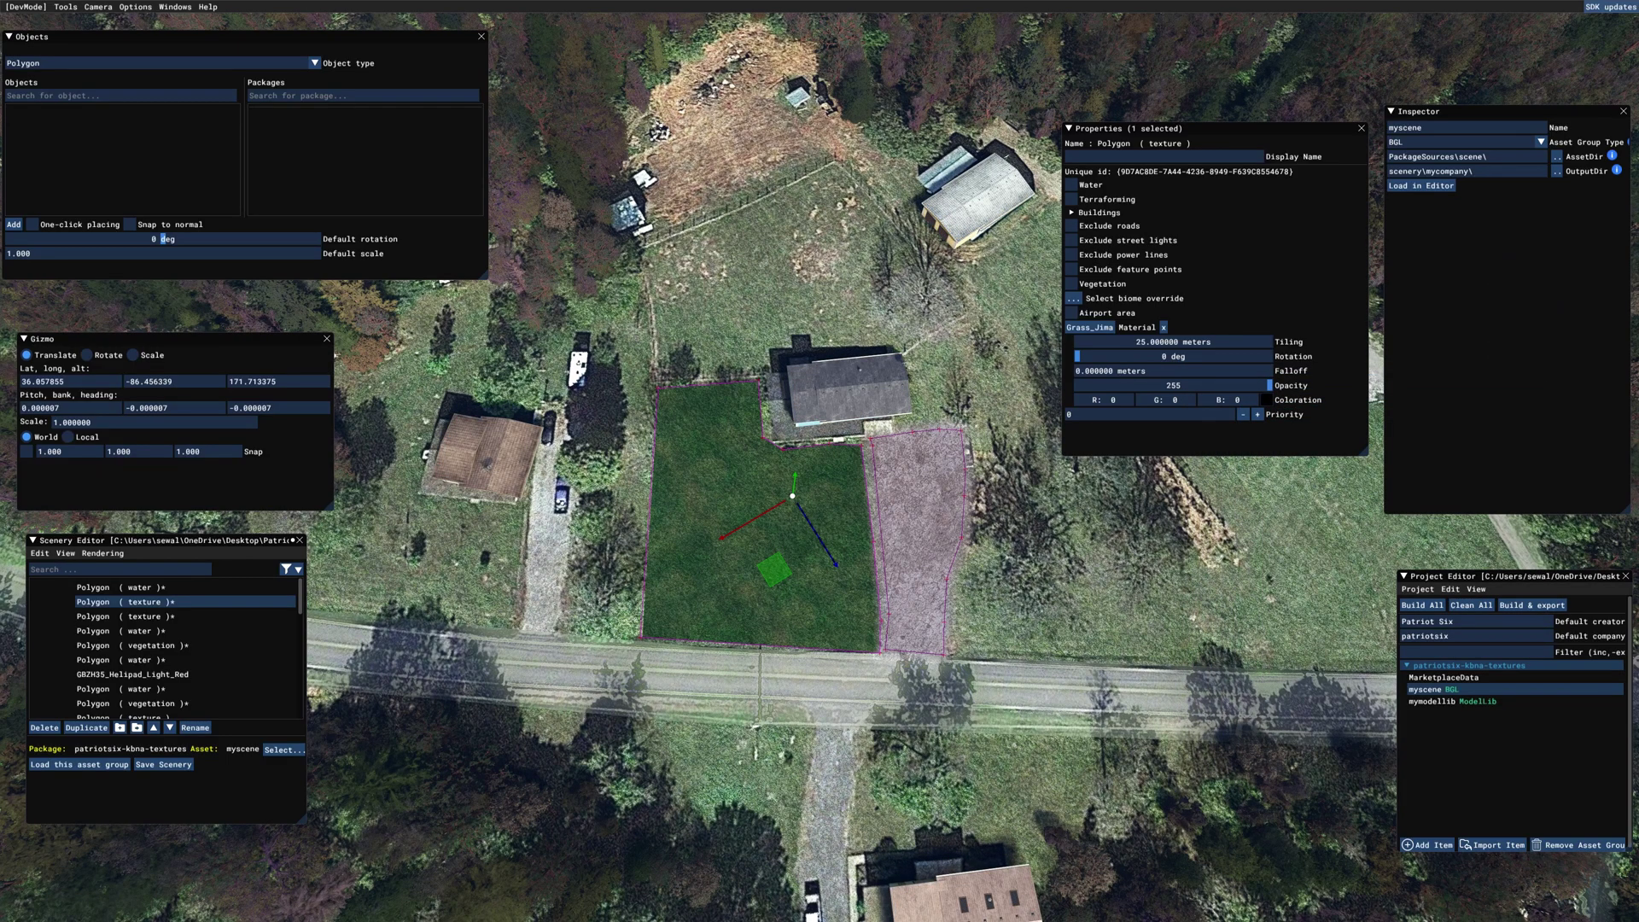
pyautogui.moveTo(1082, 404); pyautogui.dragTo(1268, 412)
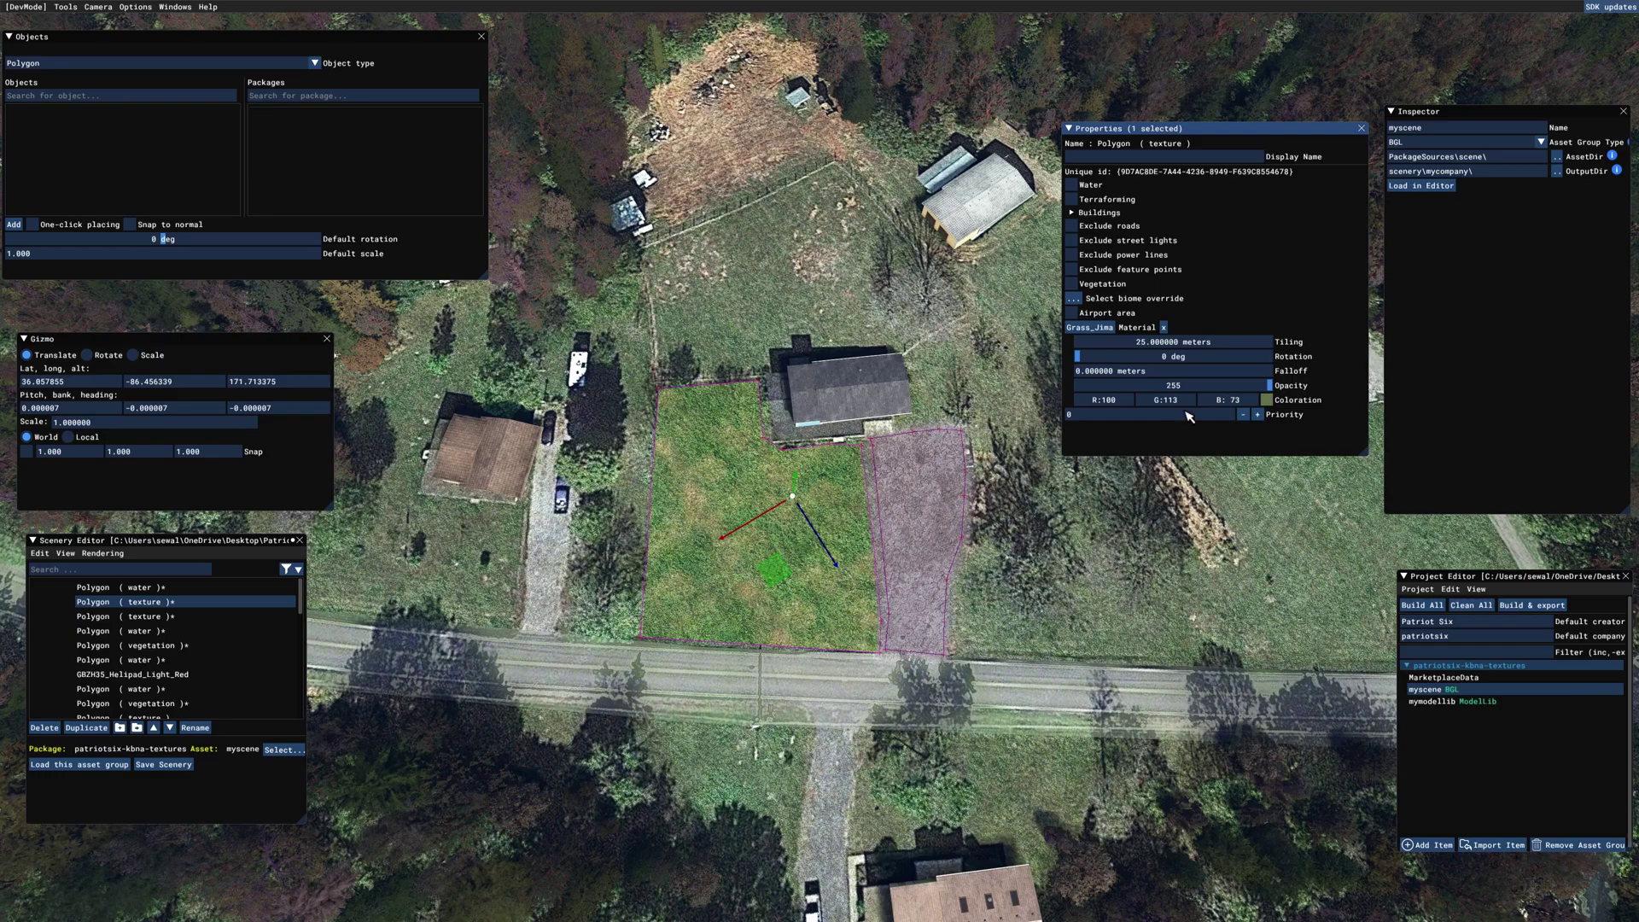
# Set the tiling of the lawn's grass texture to about 141.01 meters and open its falloff value for editing.
pyautogui.moveTo(1157, 346)
pyautogui.mouseDown()
pyautogui.moveTo(1125, 349)
pyautogui.moveTo(1184, 348)
pyautogui.mouseUp()
pyautogui.click(1123, 343)
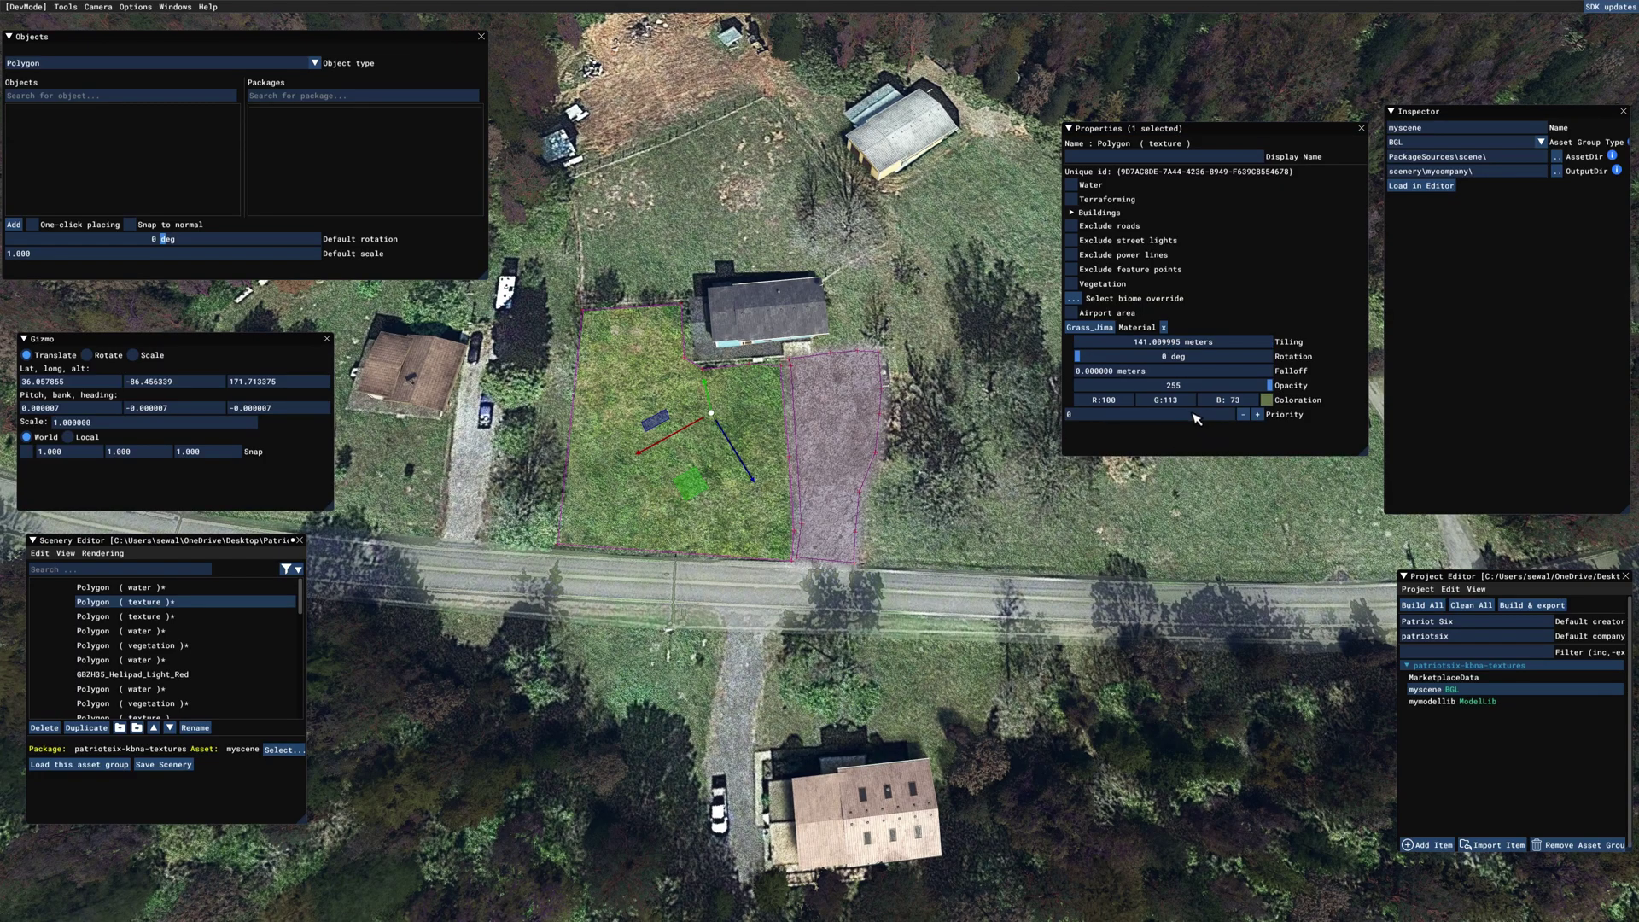
pyautogui.doubleClick(1153, 375)
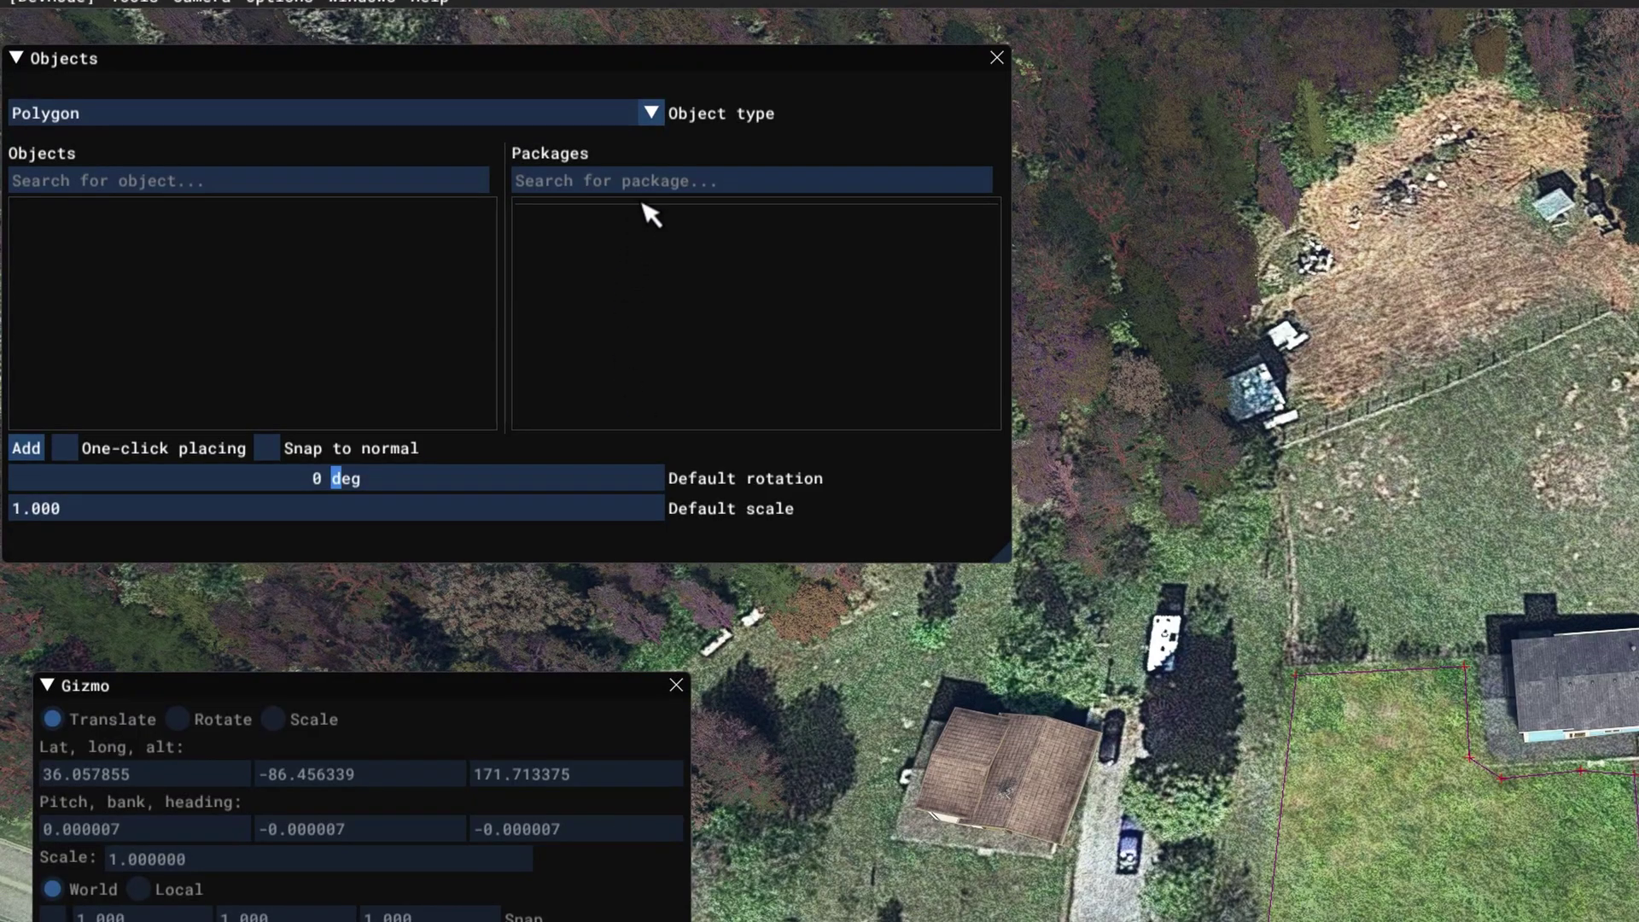
# Switch the object type to Scenery, include all packages, and search the objects for "tree".
pyautogui.click(651, 113)
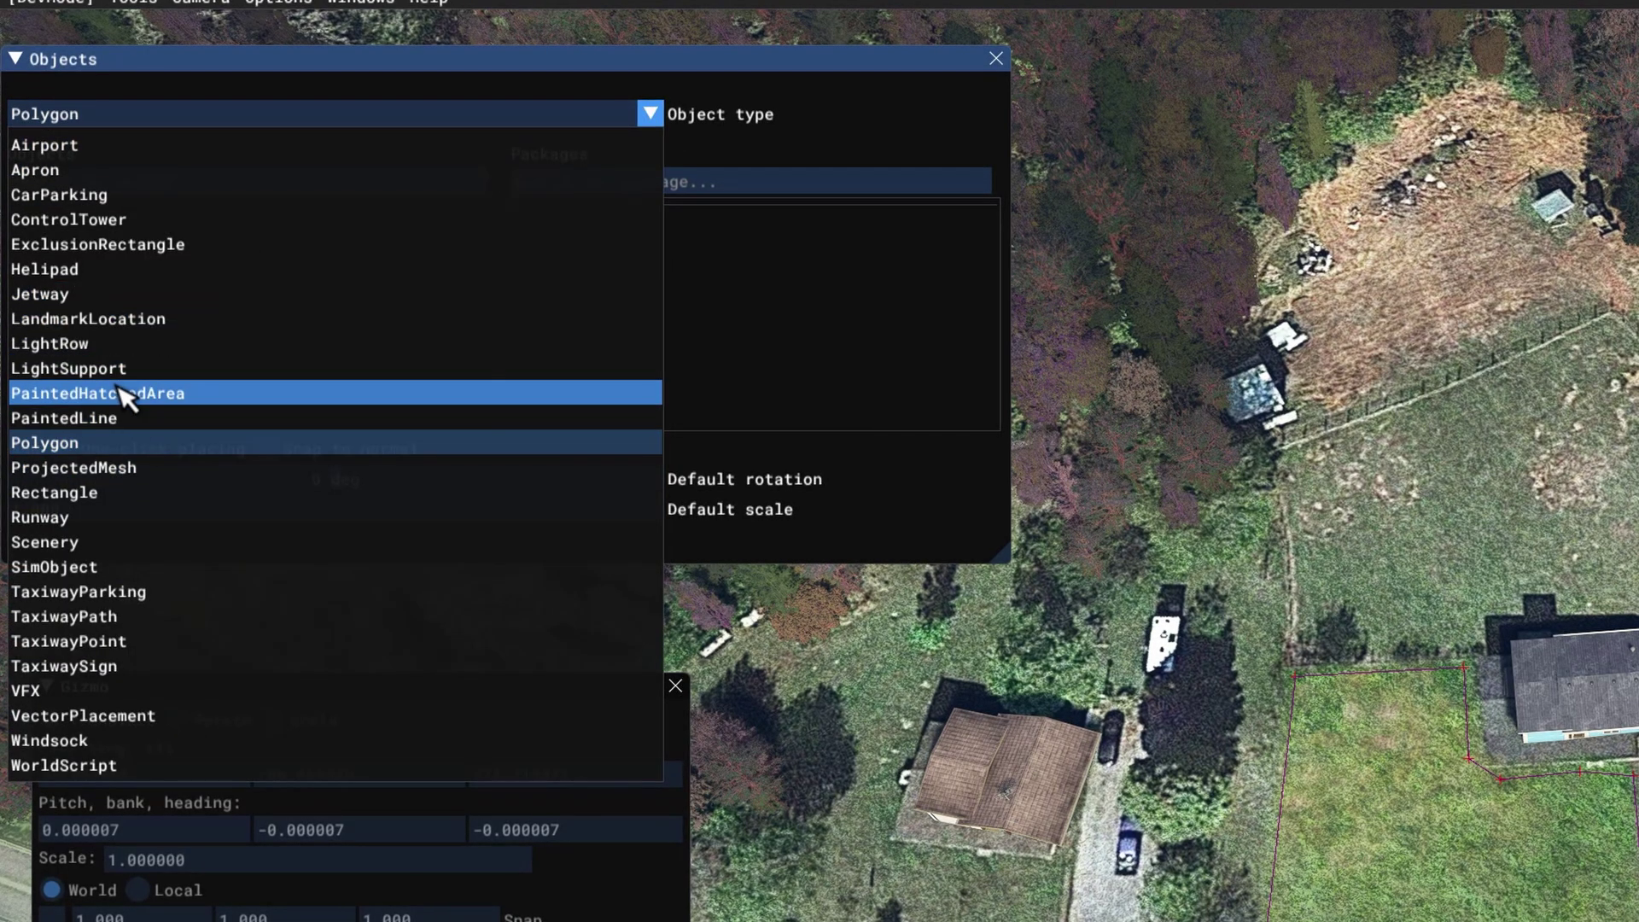
pyautogui.click(130, 543)
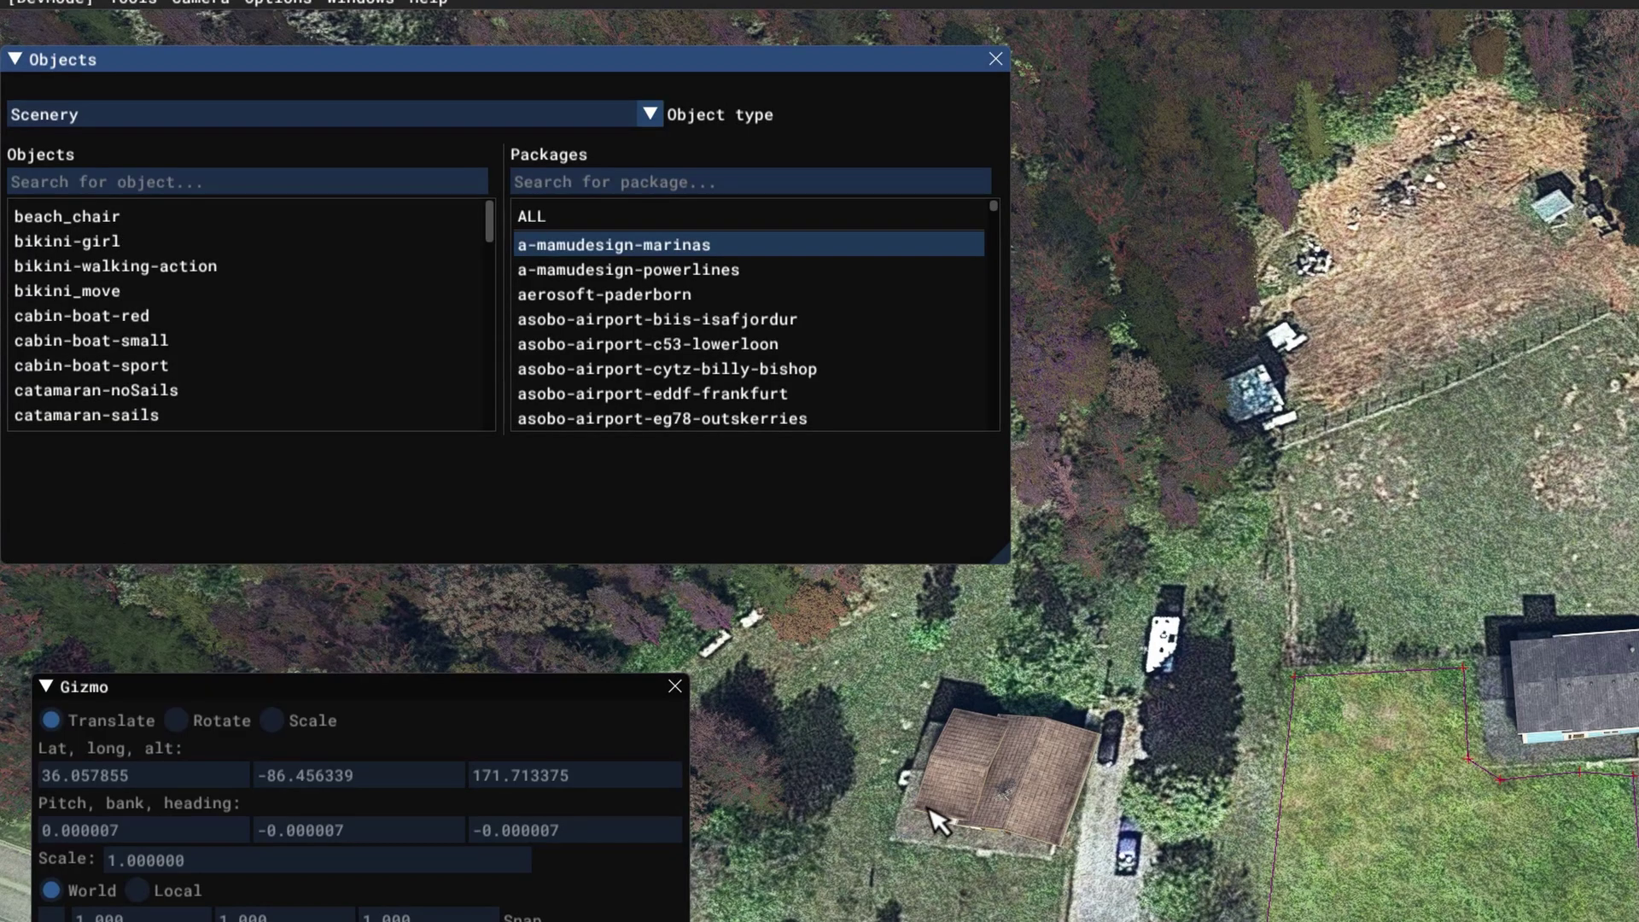
pyautogui.click(567, 224)
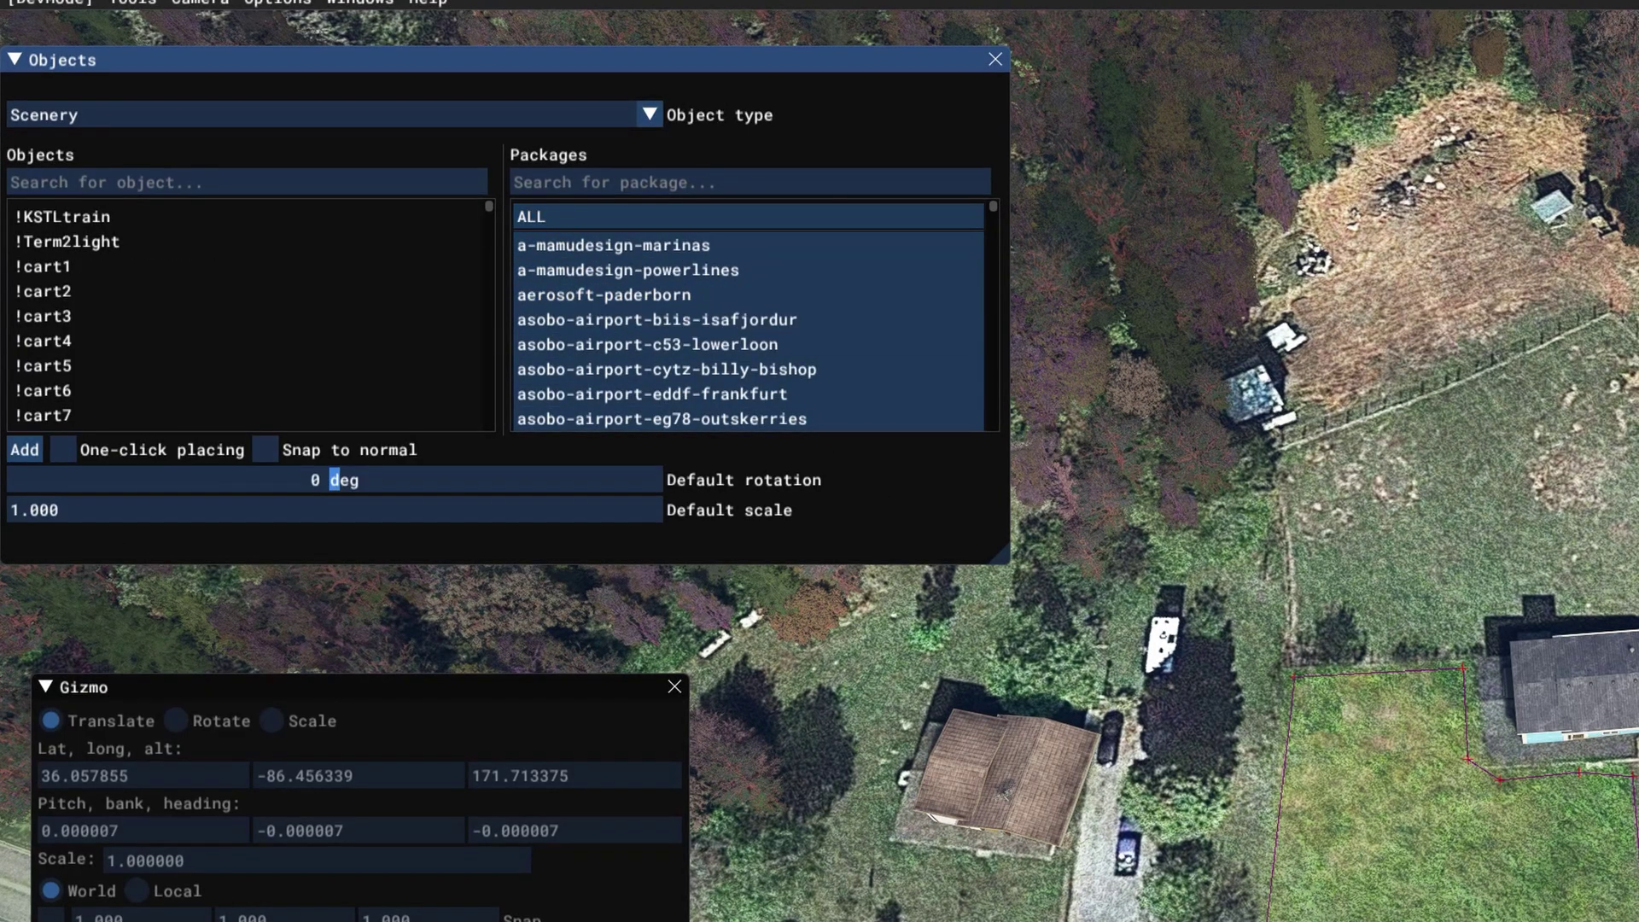
pyautogui.click(89, 181)
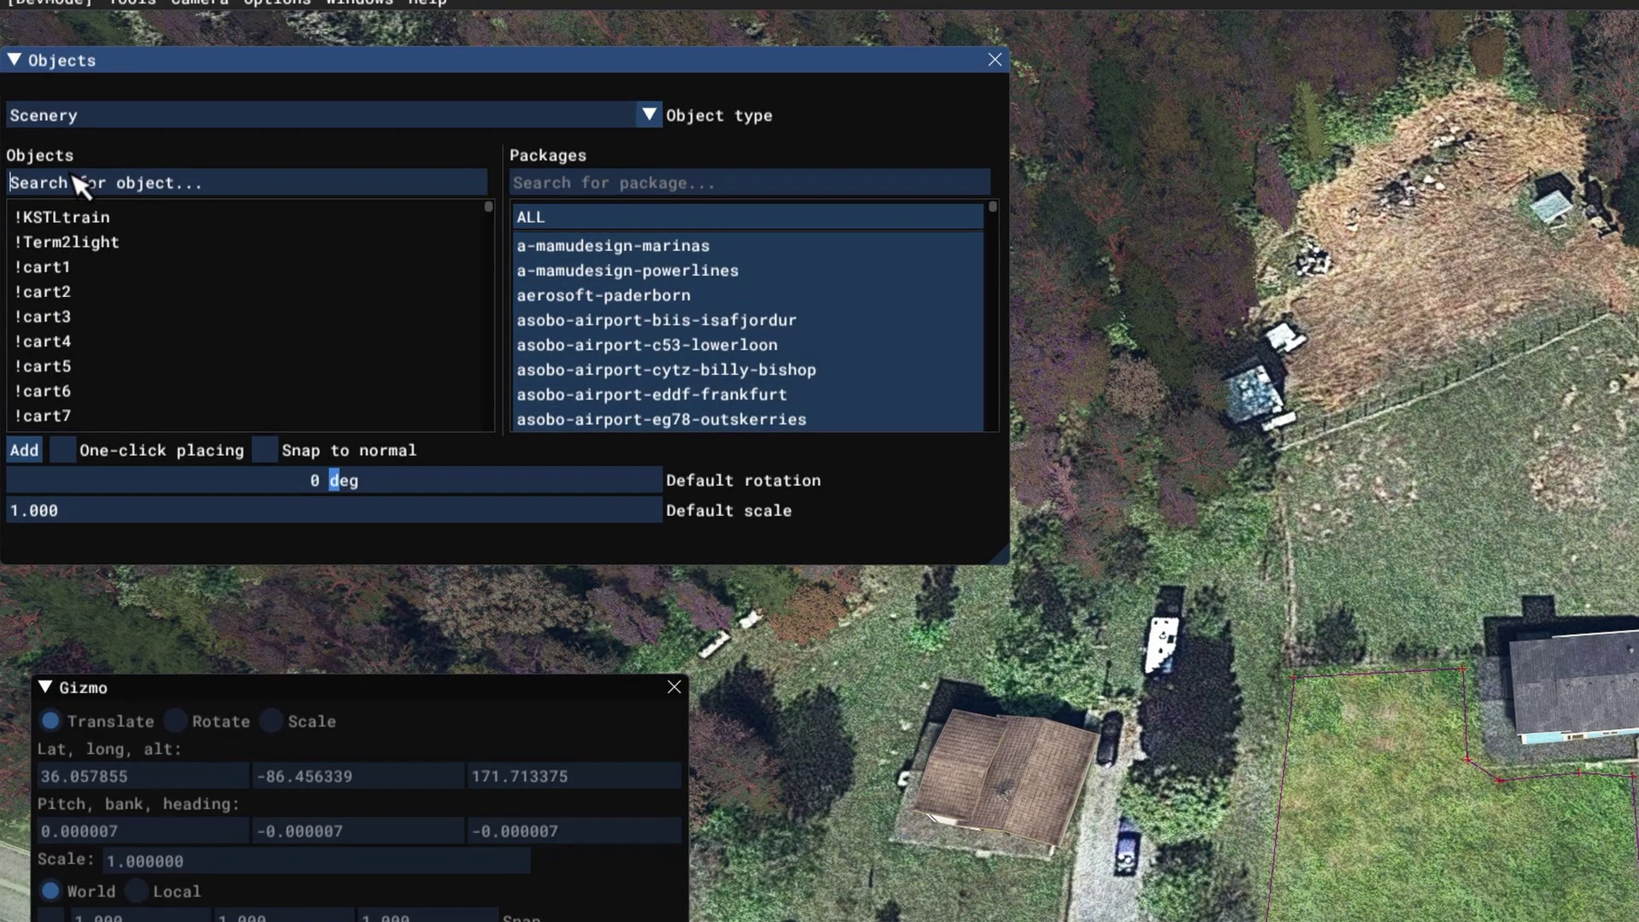
pyautogui.write('tree')
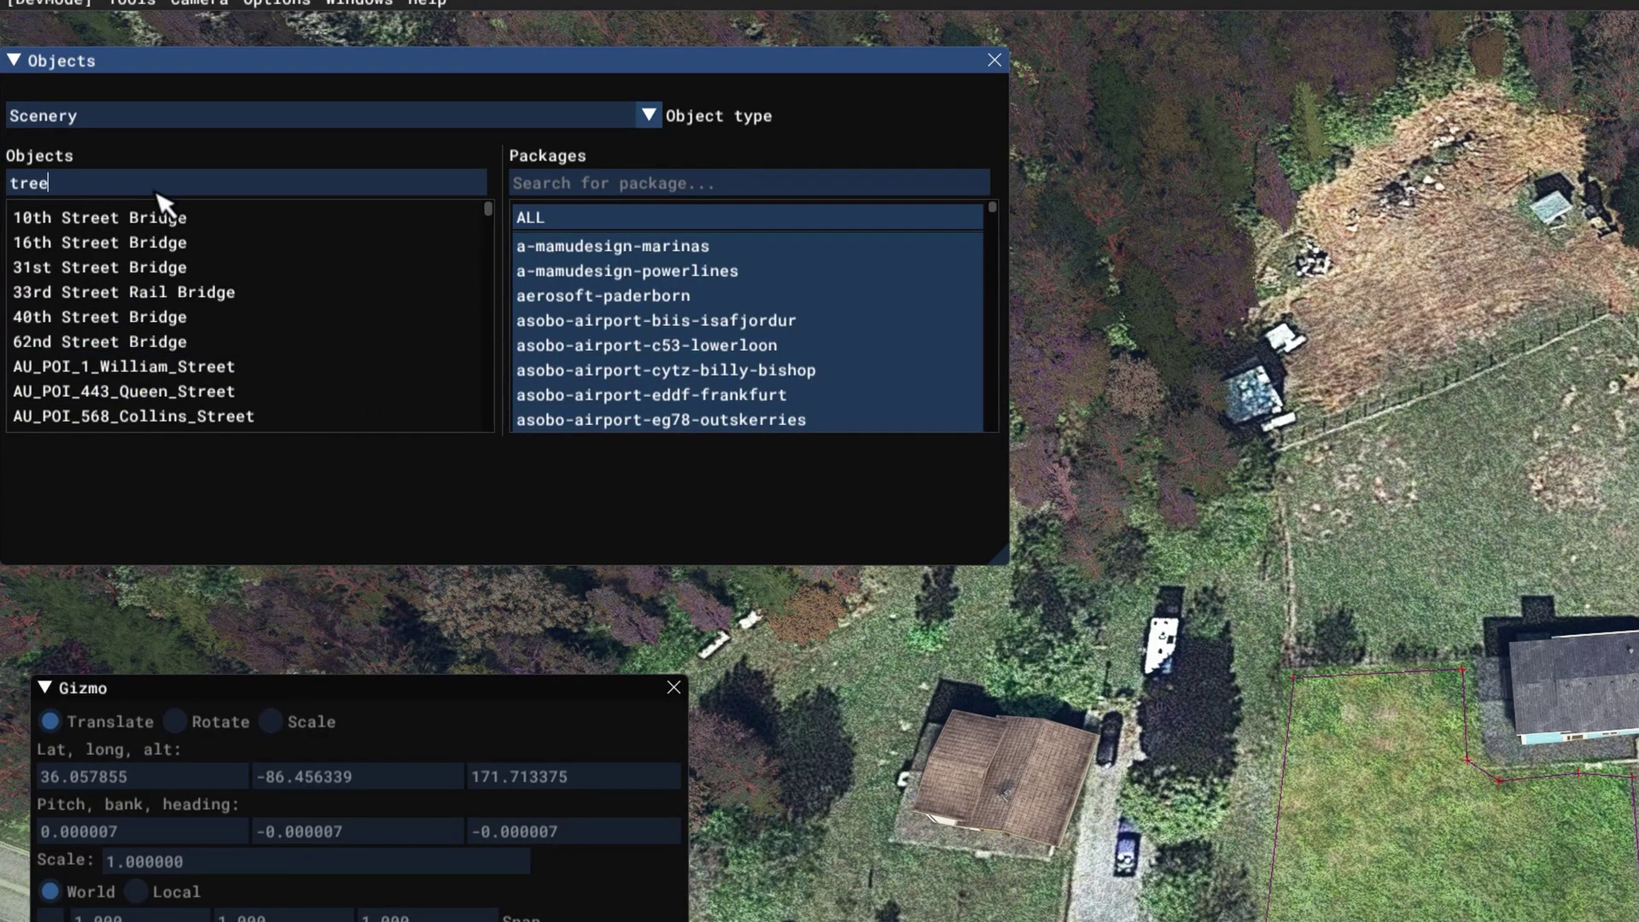
# Place an OAK_TREE_1 object on the front lawn and shift it slightly within the grass.
pyautogui.scroll(-3, 346, 367)
pyautogui.scroll(-8, 345, 368)
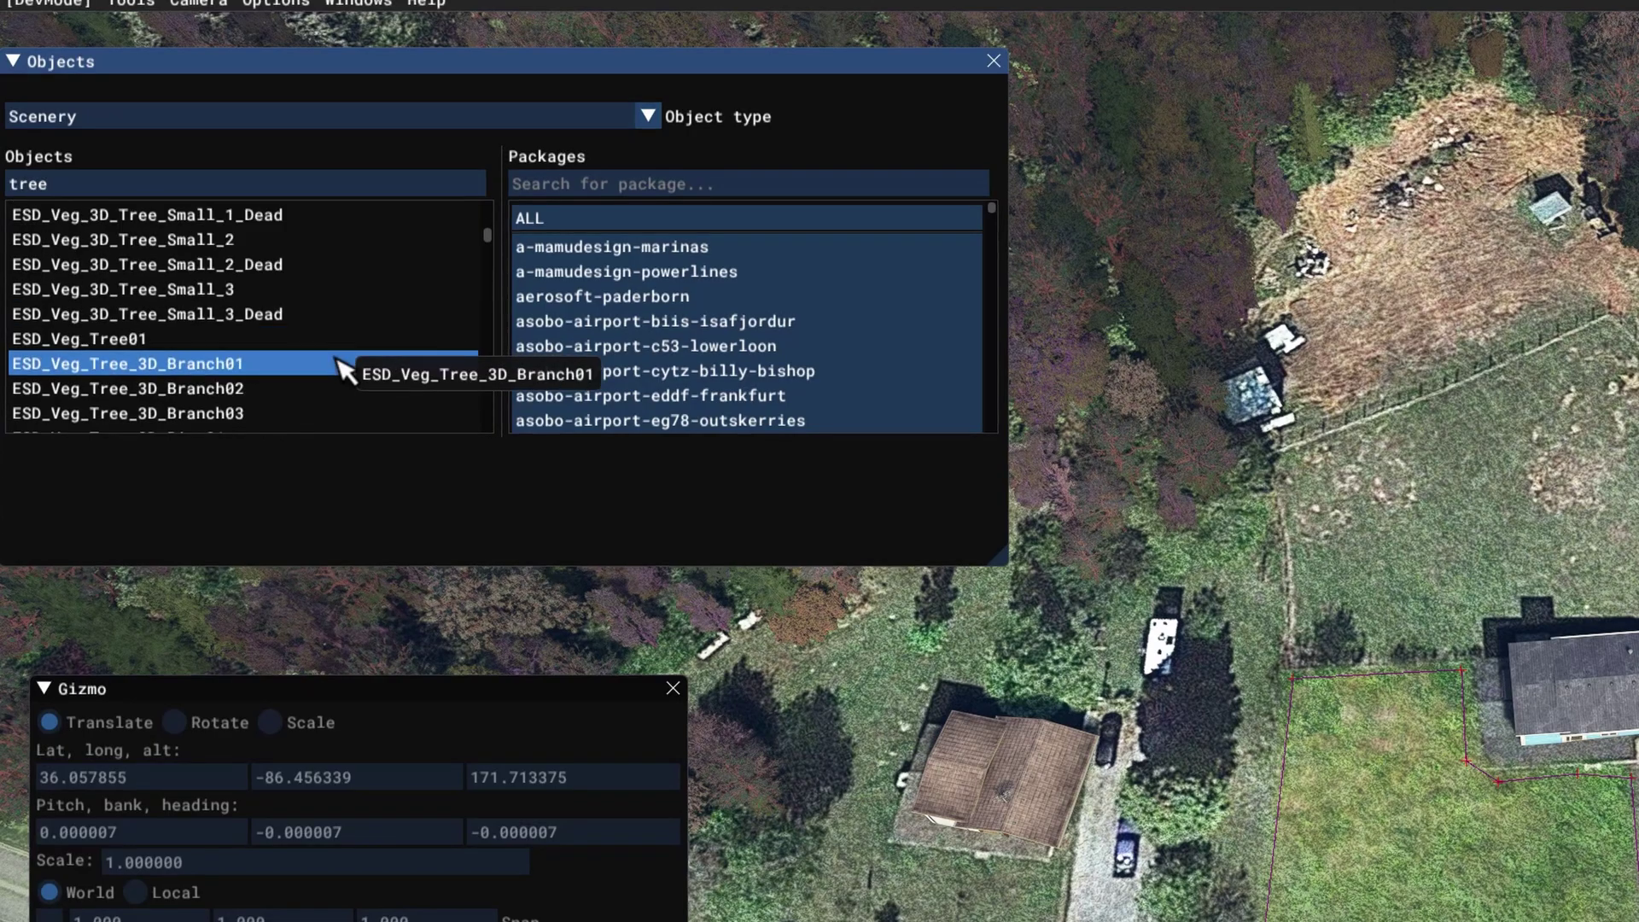
pyautogui.scroll(-5, 336, 361)
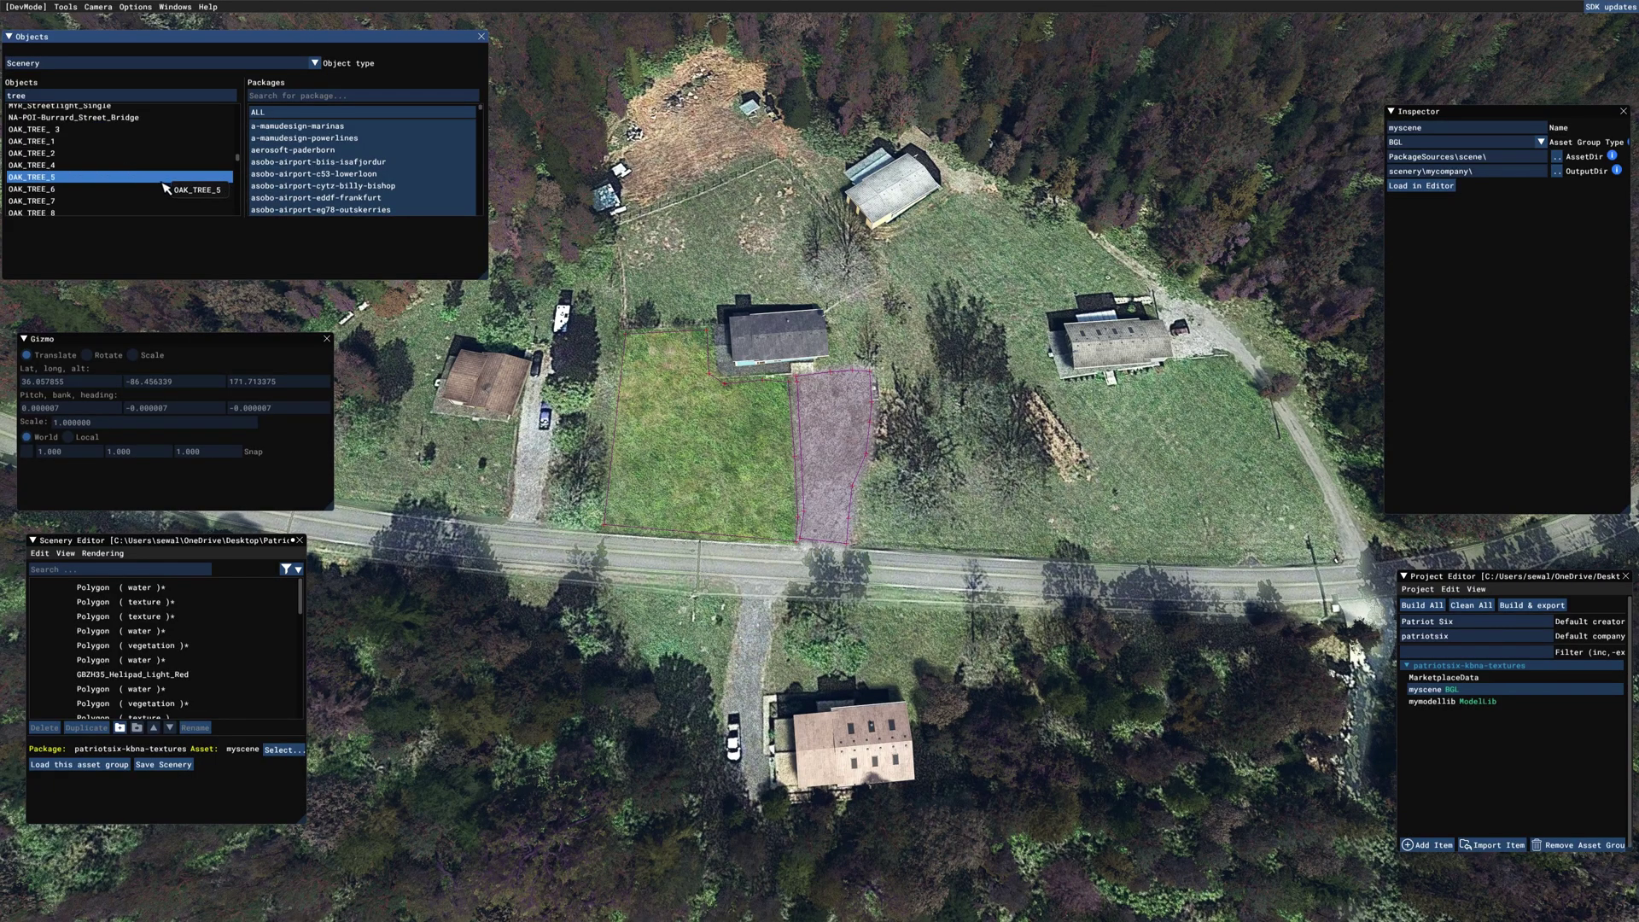
pyautogui.moveTo(164, 192); pyautogui.dragTo(728, 478)
pyautogui.scroll(2, 758, 604)
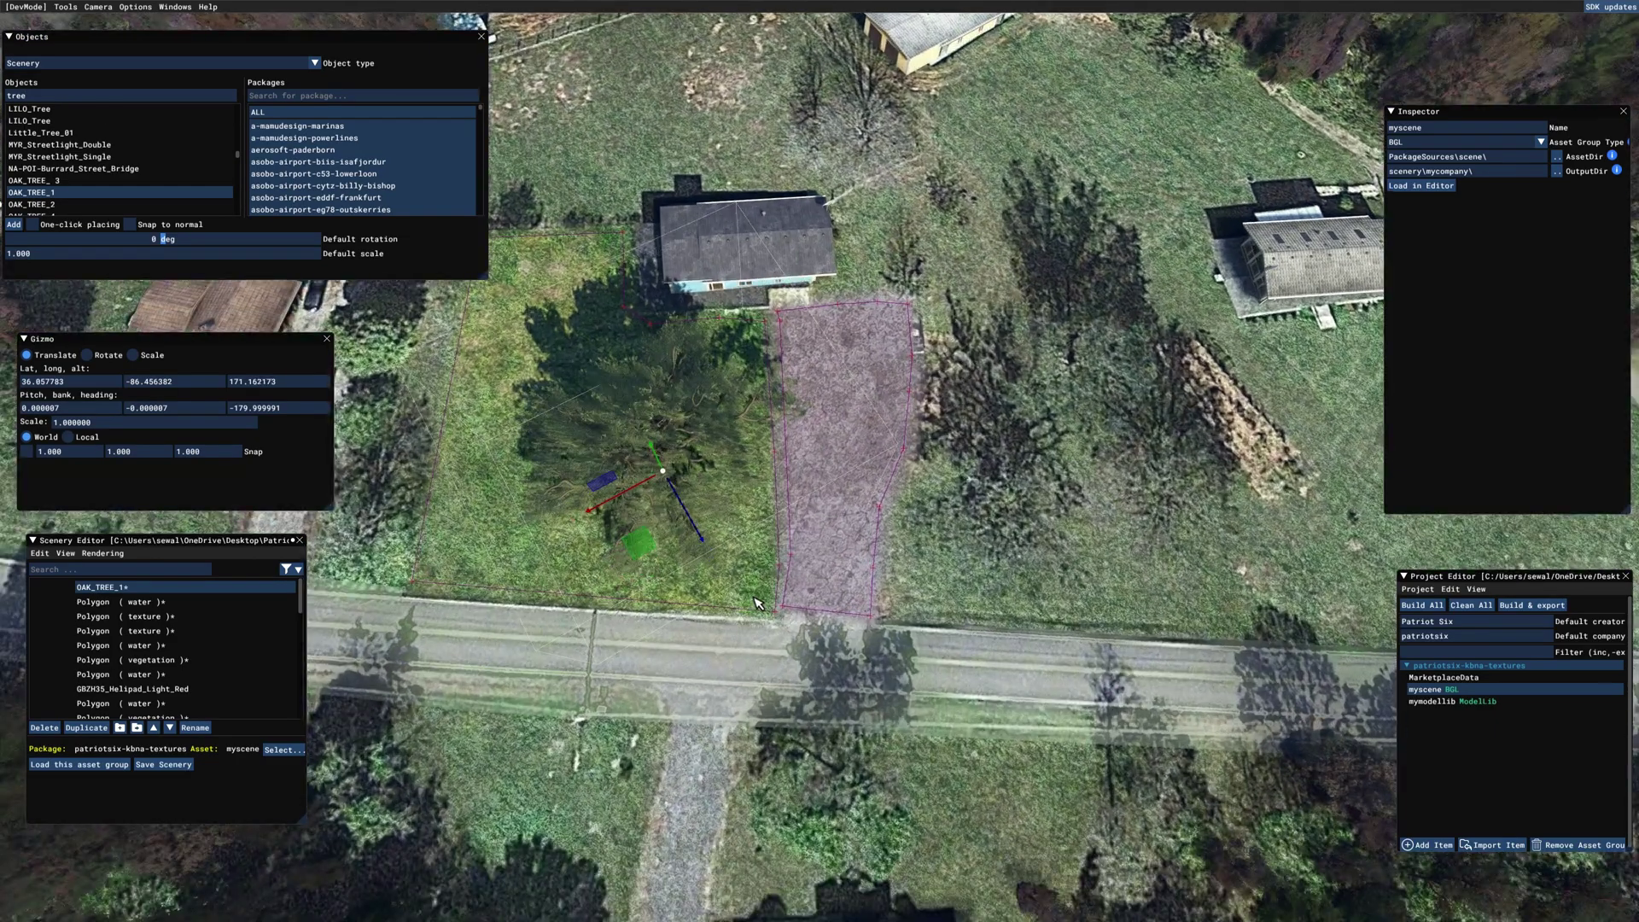
pyautogui.scroll(2, 759, 604)
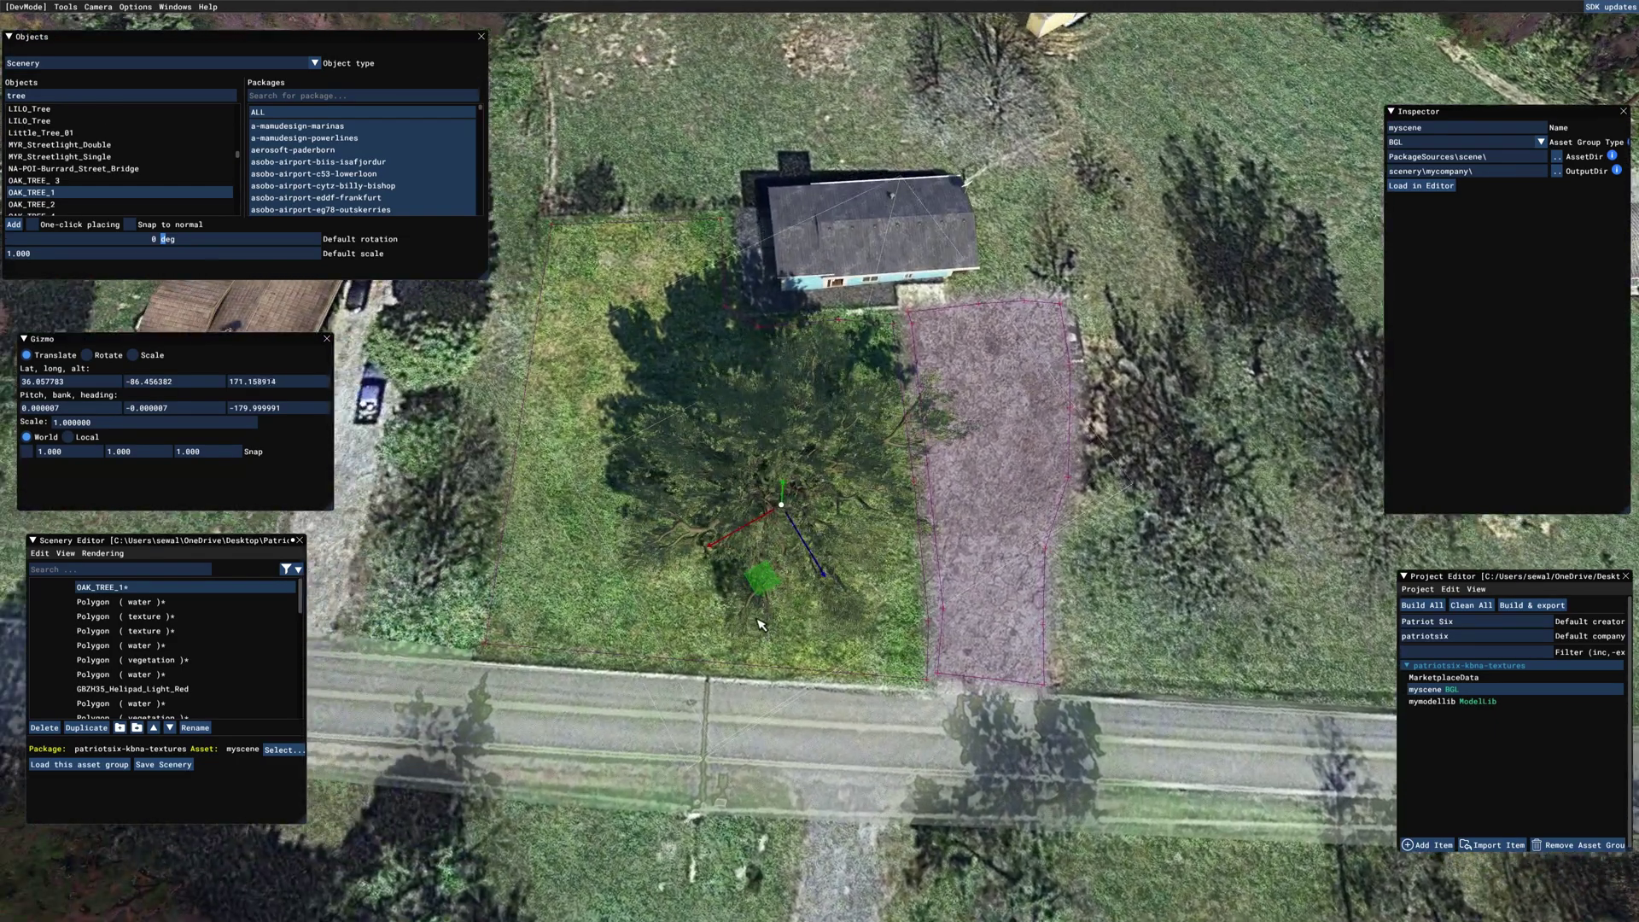
pyautogui.moveTo(759, 625); pyautogui.dragTo(779, 605, button='right')
pyautogui.moveTo(782, 463)
pyautogui.mouseDown()
pyautogui.moveTo(793, 501)
pyautogui.moveTo(771, 466)
pyautogui.mouseUp()
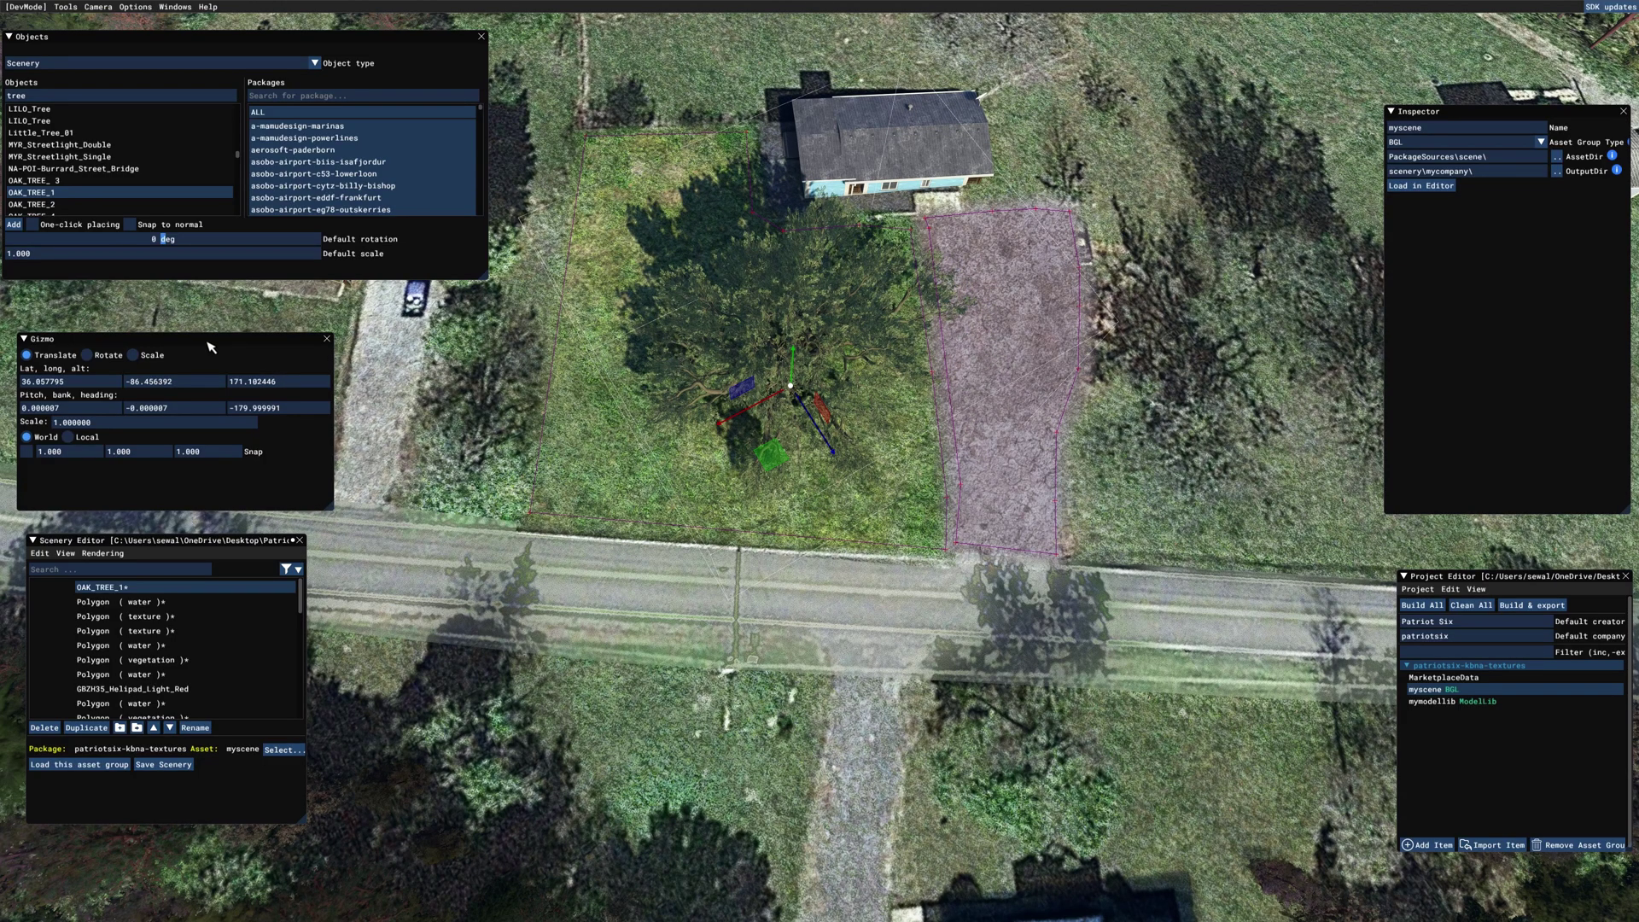
# Scale the oak tree on the lawn down to about 0.263.
pyautogui.click(135, 356)
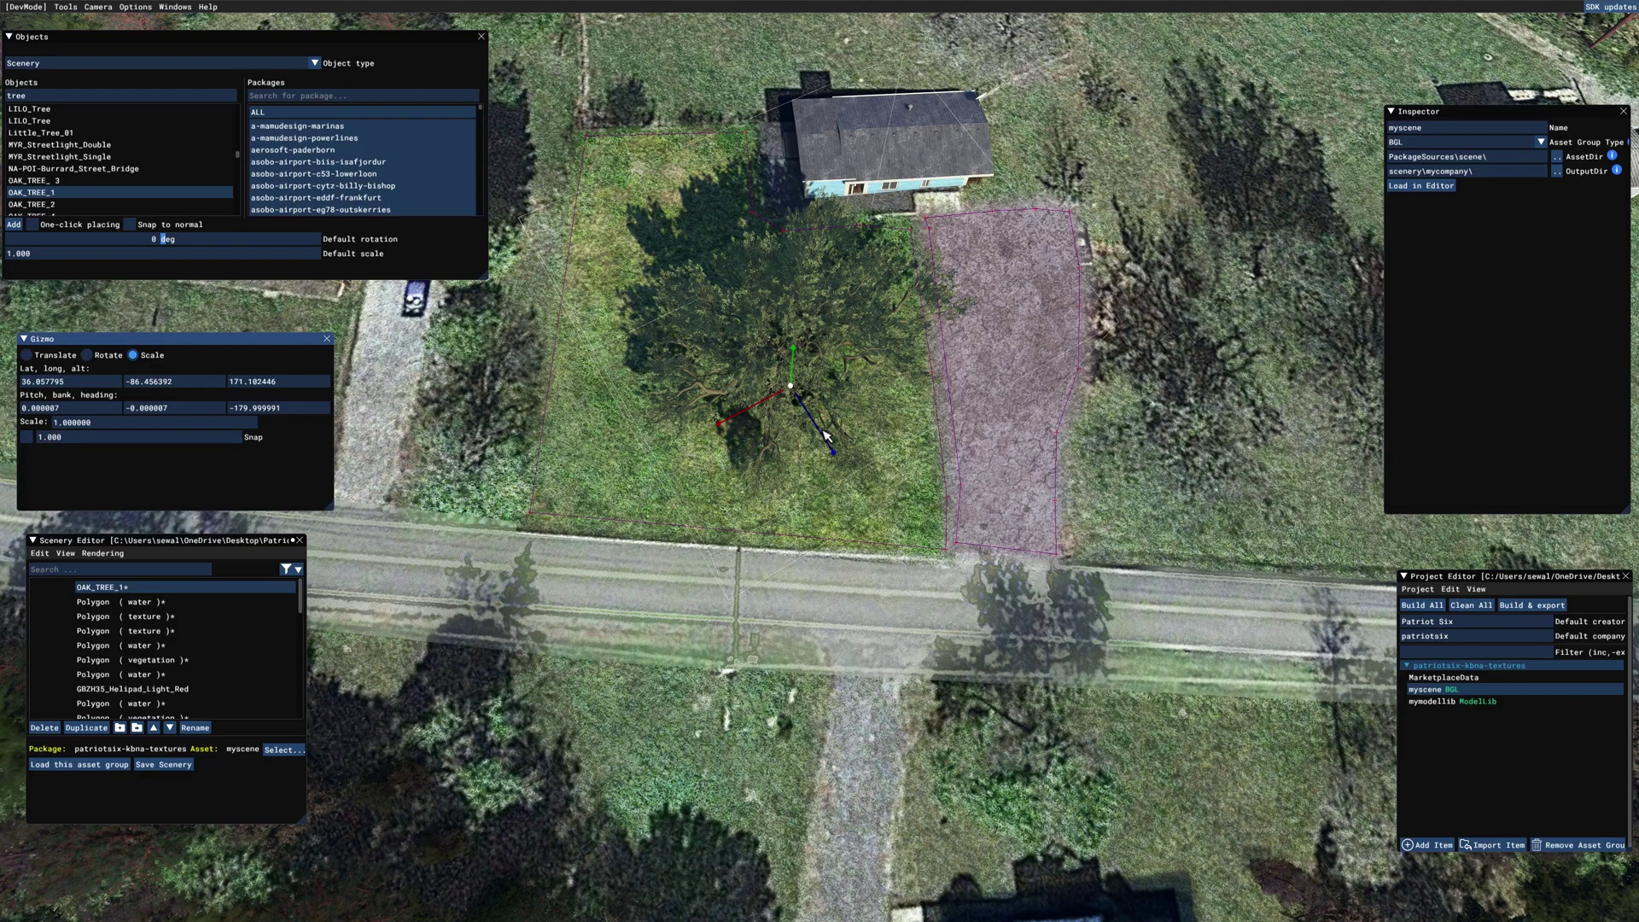
pyautogui.moveTo(763, 407)
pyautogui.mouseDown()
pyautogui.moveTo(632, 417)
pyautogui.moveTo(589, 358)
pyautogui.moveTo(794, 409)
pyautogui.mouseUp()
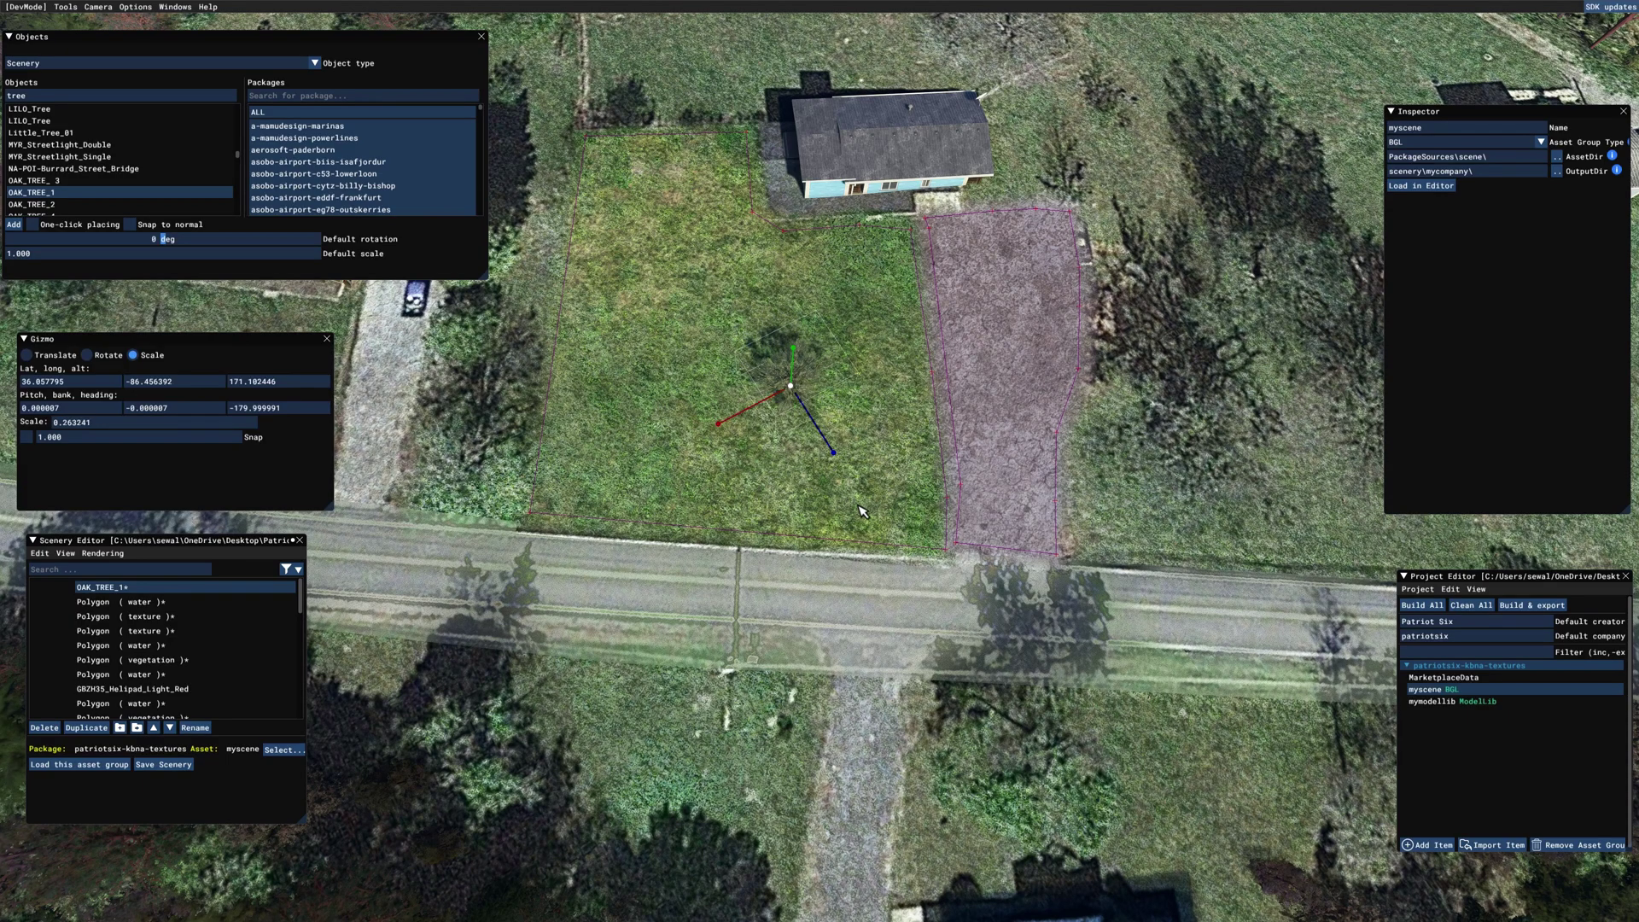
pyautogui.scroll(-3, 867, 525)
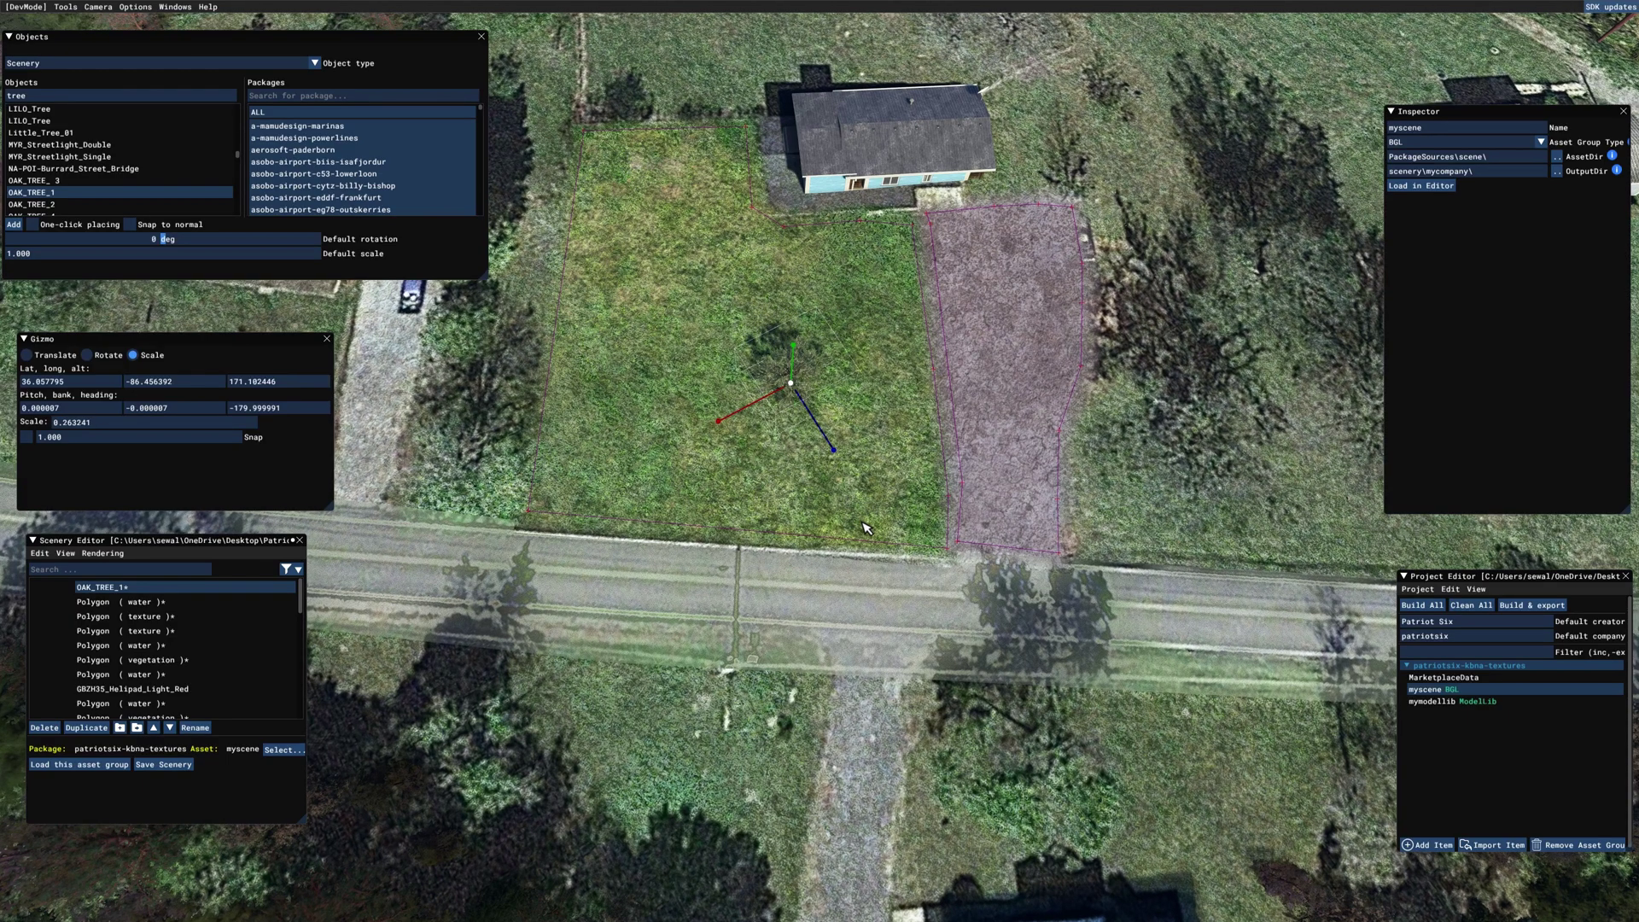
pyautogui.scroll(3, 867, 517)
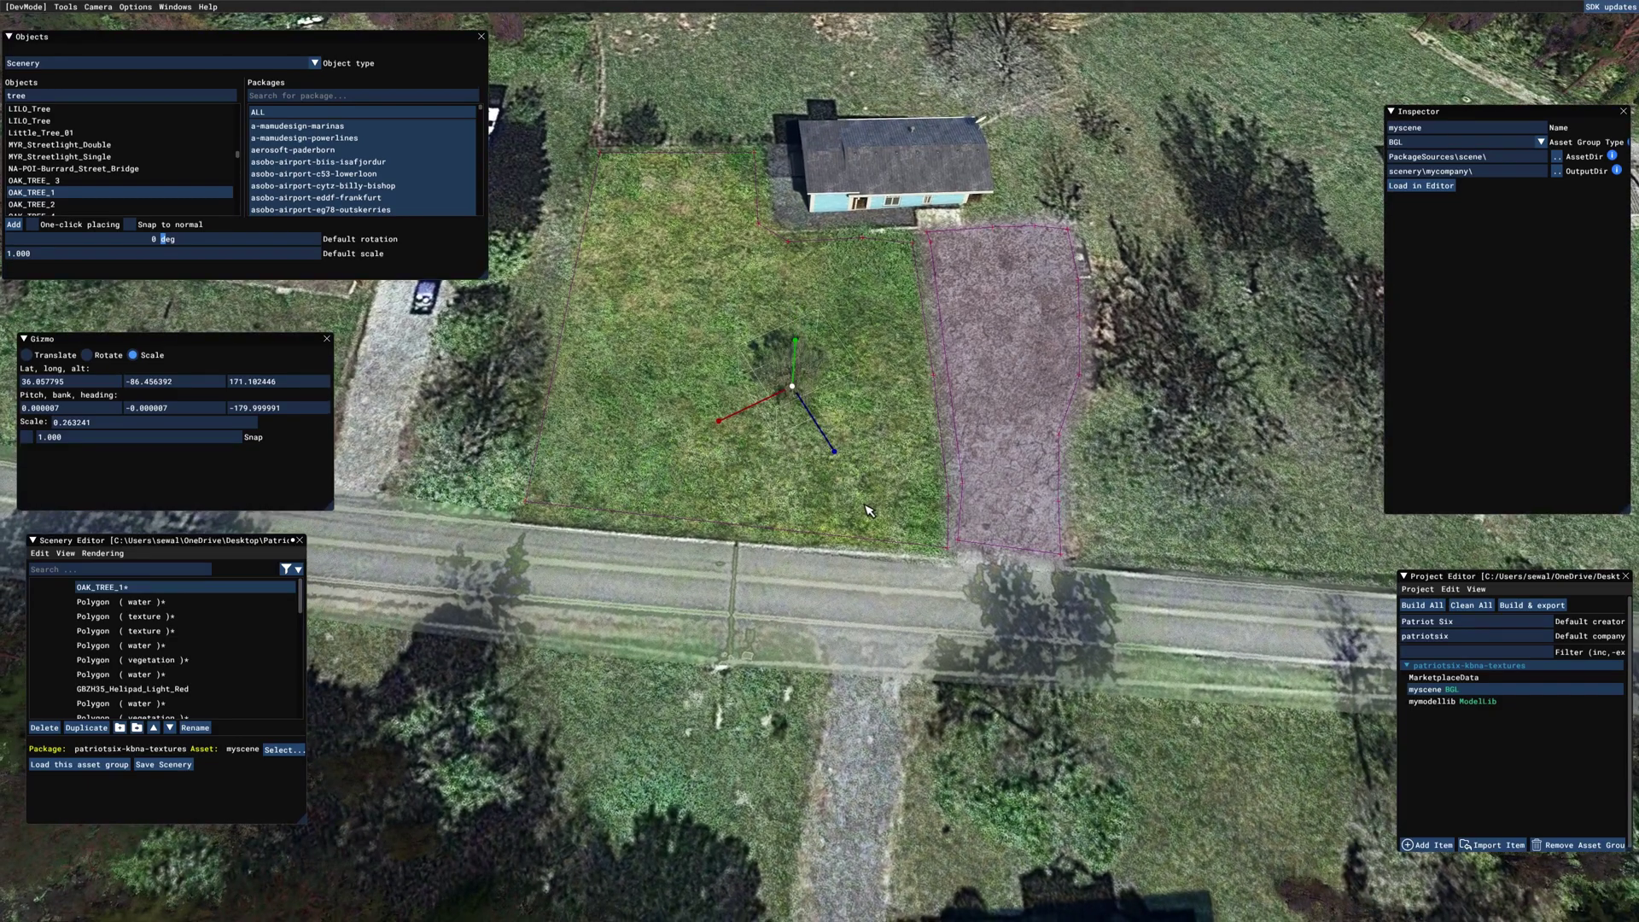
pyautogui.press('w')
pyautogui.scroll(-2, 865, 506)
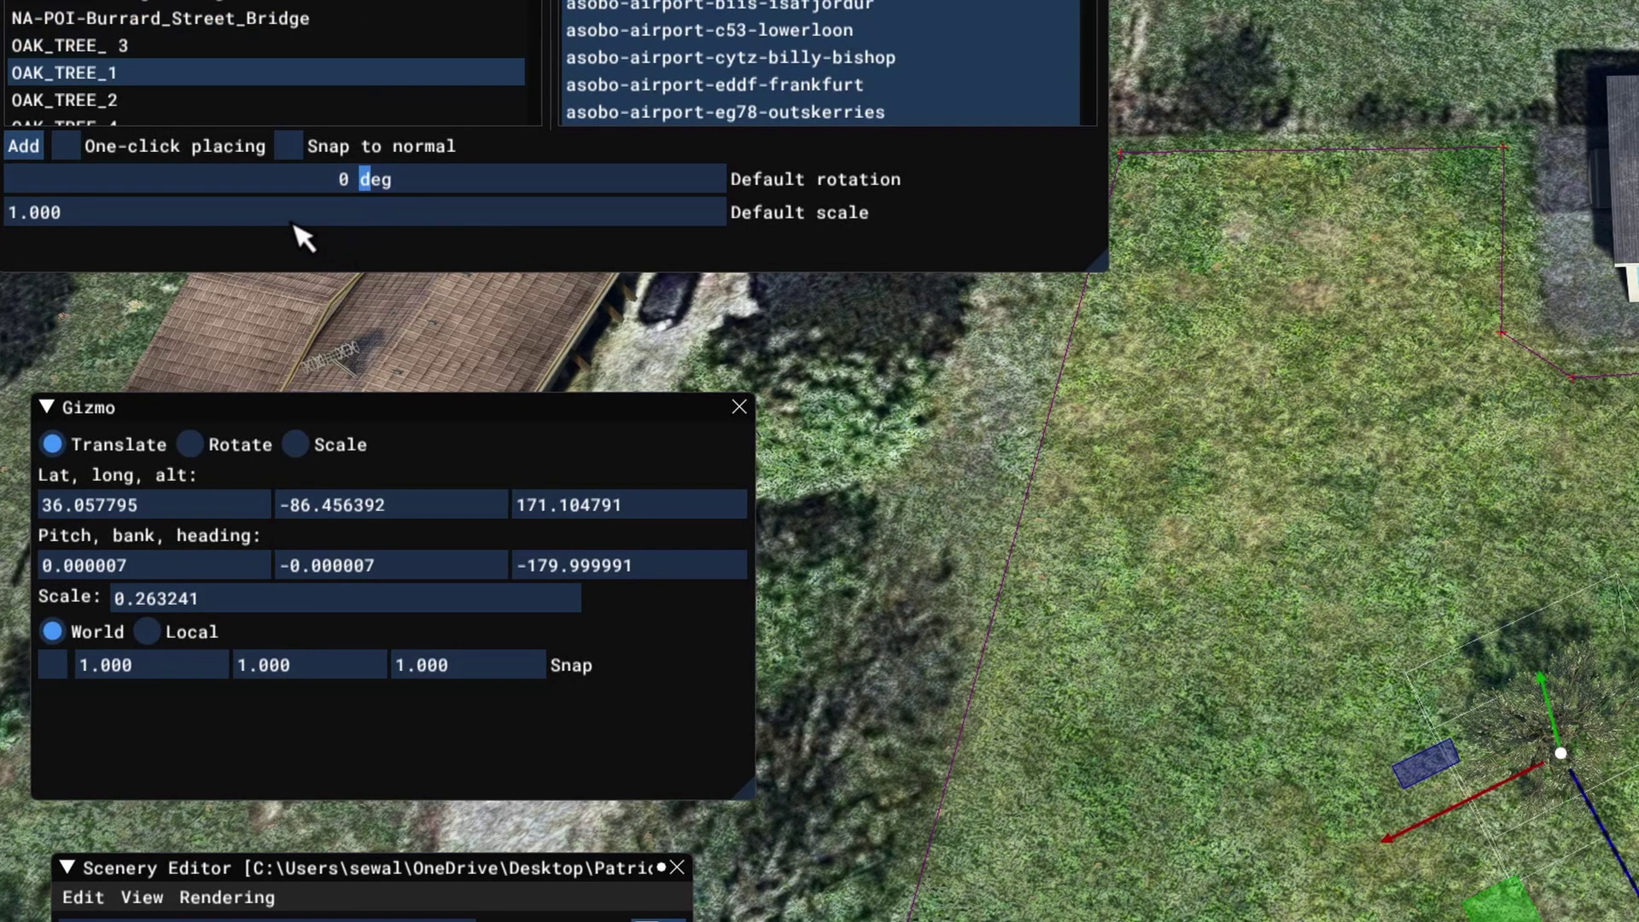
# Set the default scale for new objects to 0.26 and enable one-click placing.
pyautogui.doubleClick(267, 220)
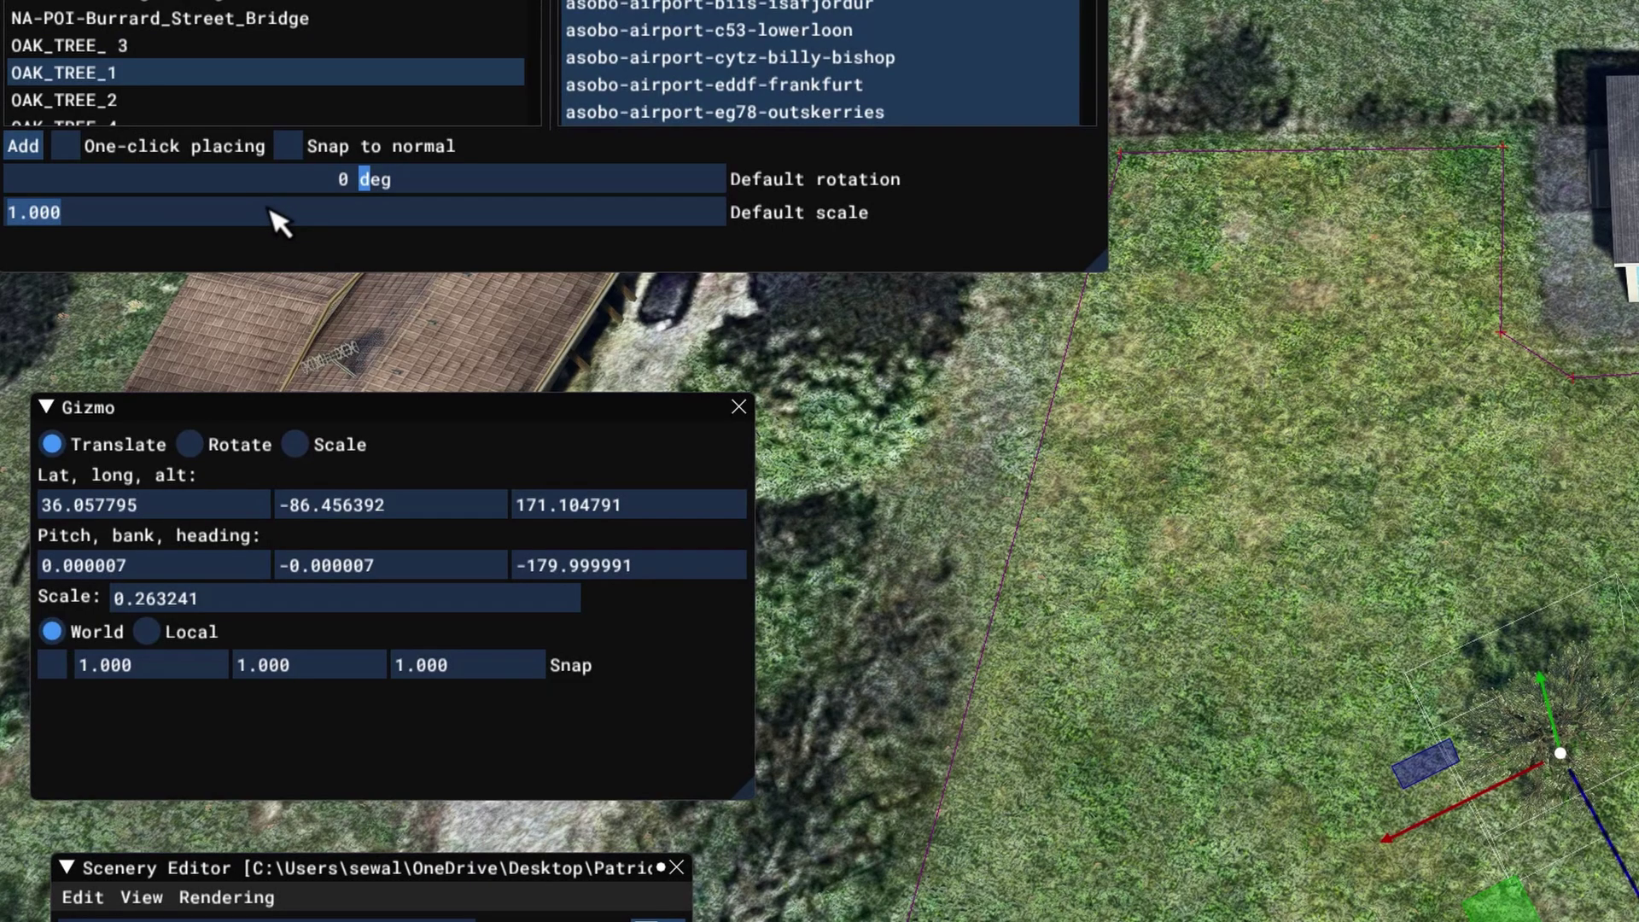
pyautogui.write('.')
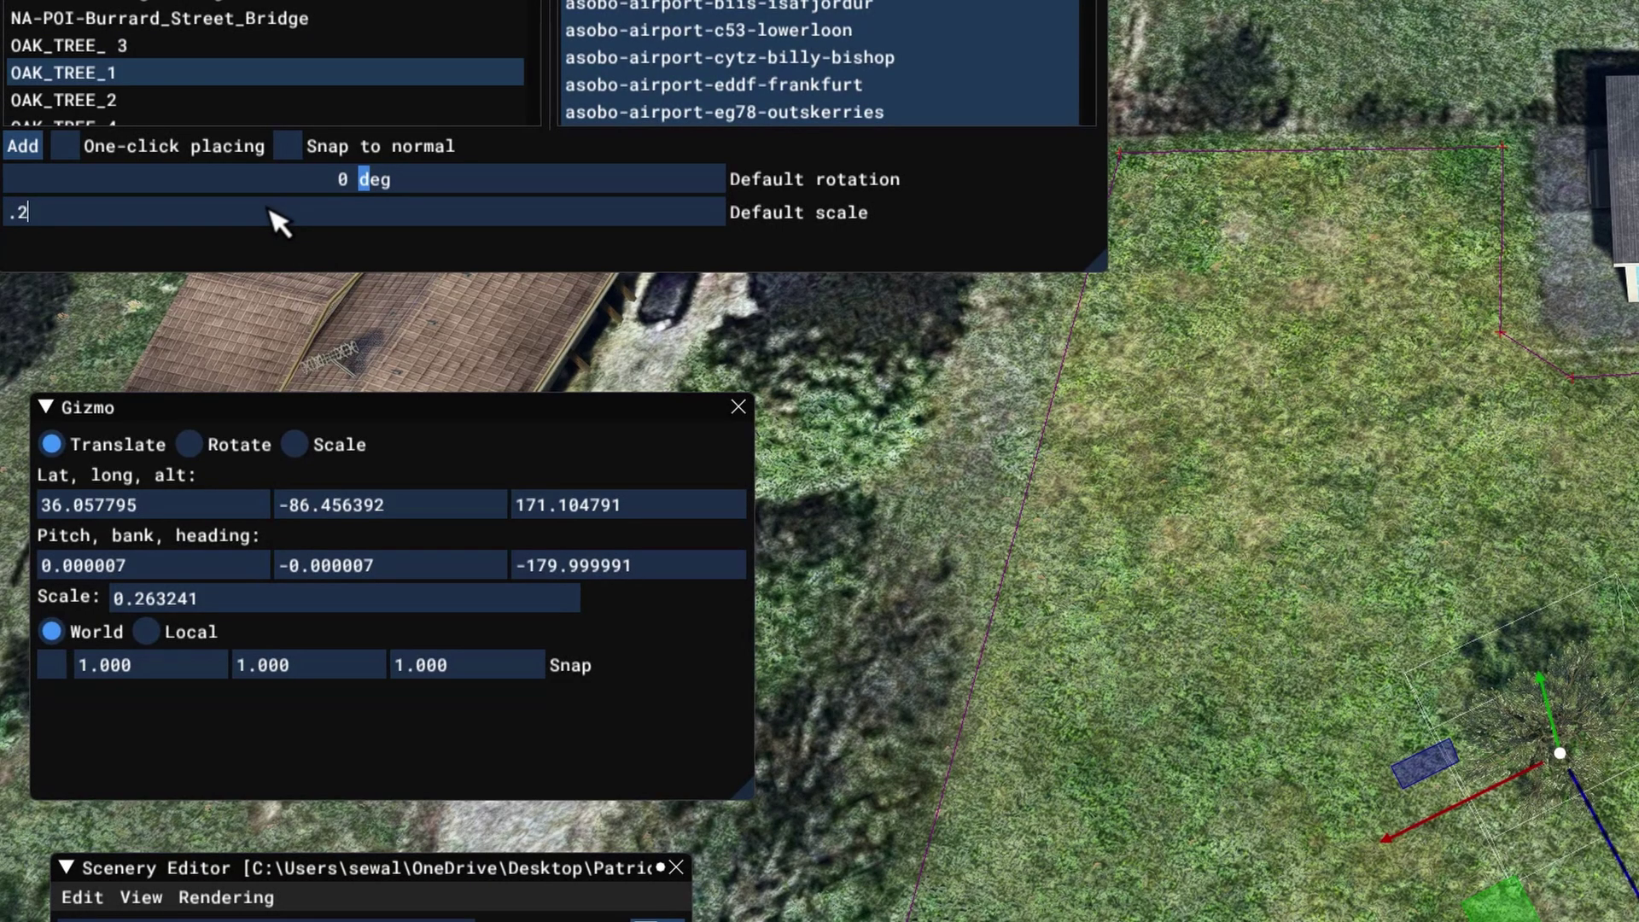
pyautogui.write('26')
pyautogui.press('Return')
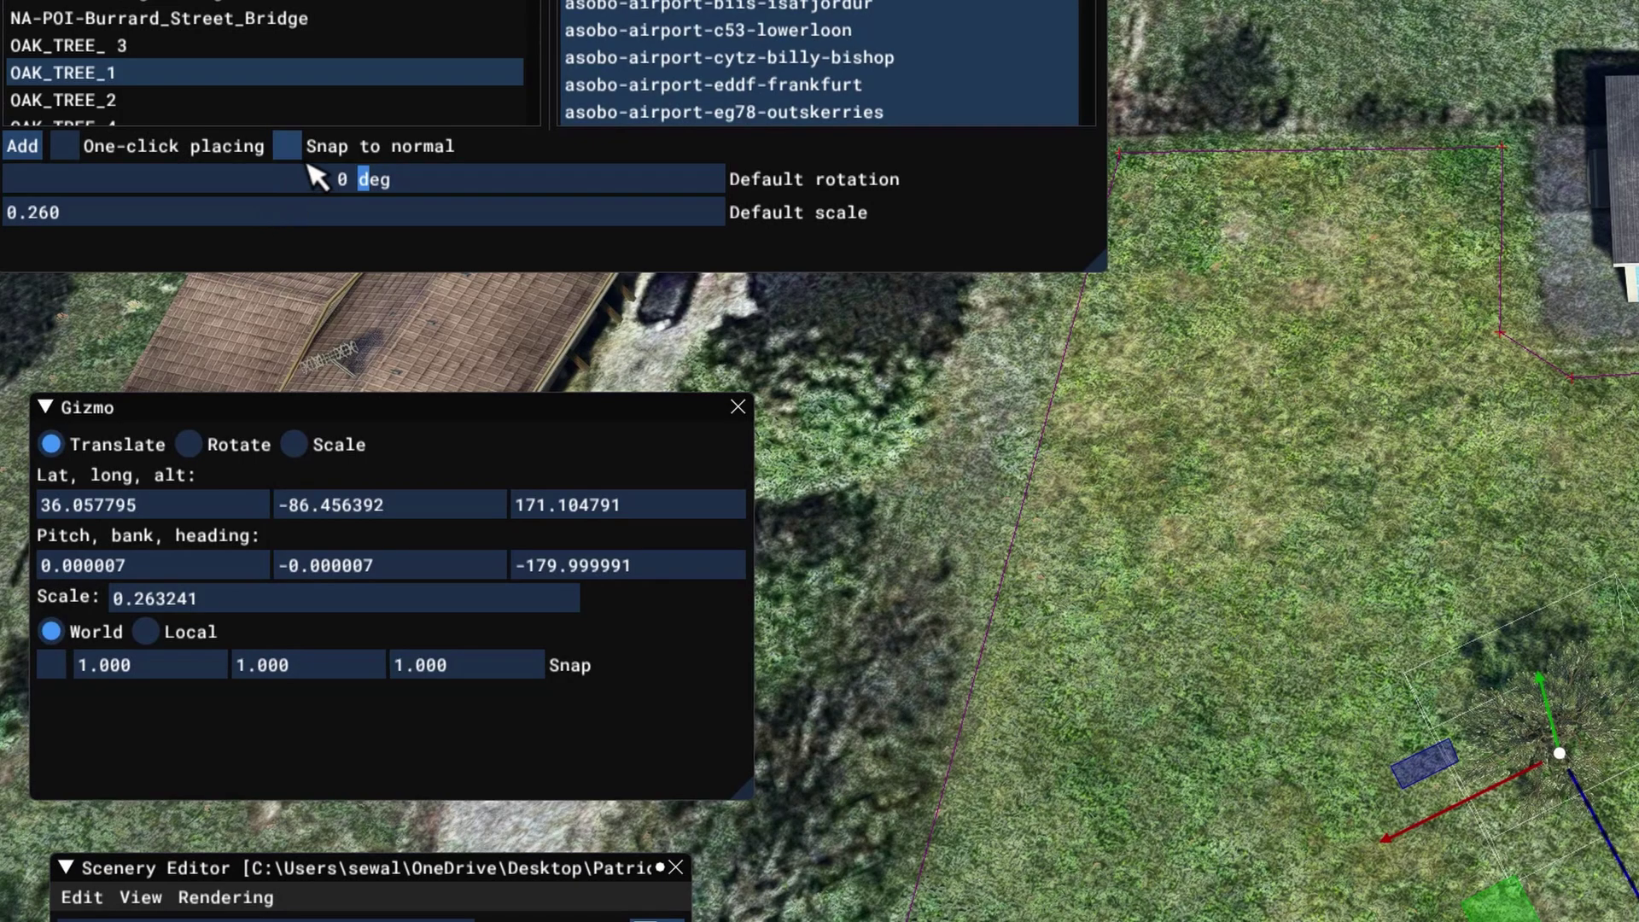
pyautogui.click(69, 146)
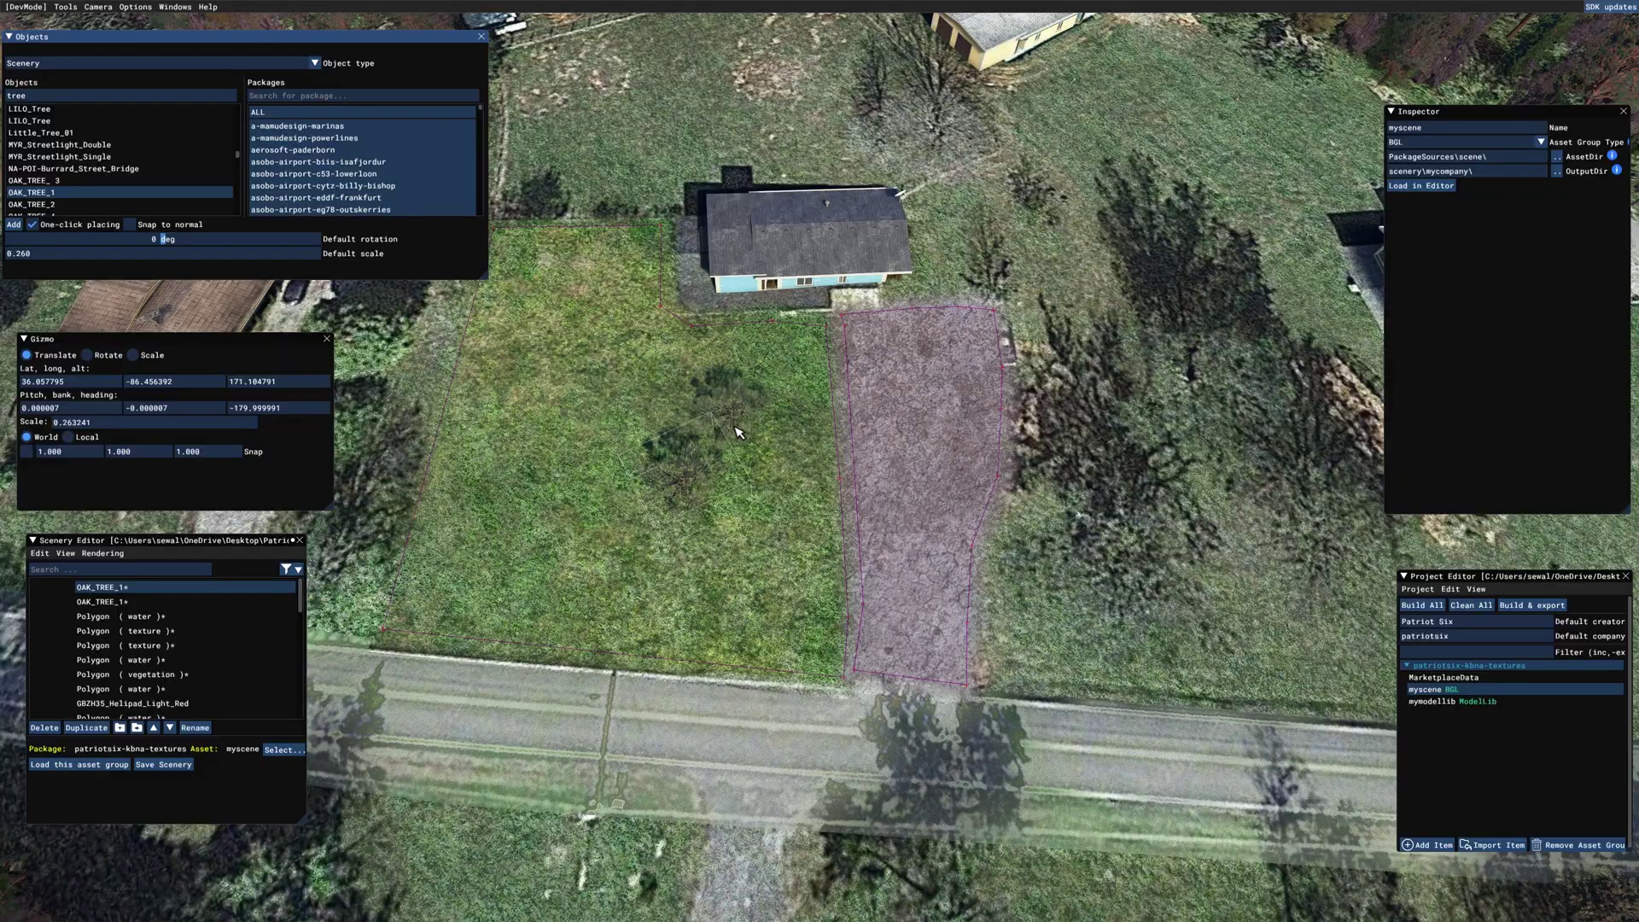
# Place a cluster of OAK_TREE_1 objects around the existing oak on the front lawn.
pyautogui.click(735, 426)
pyautogui.click(662, 412)
pyautogui.click(612, 453)
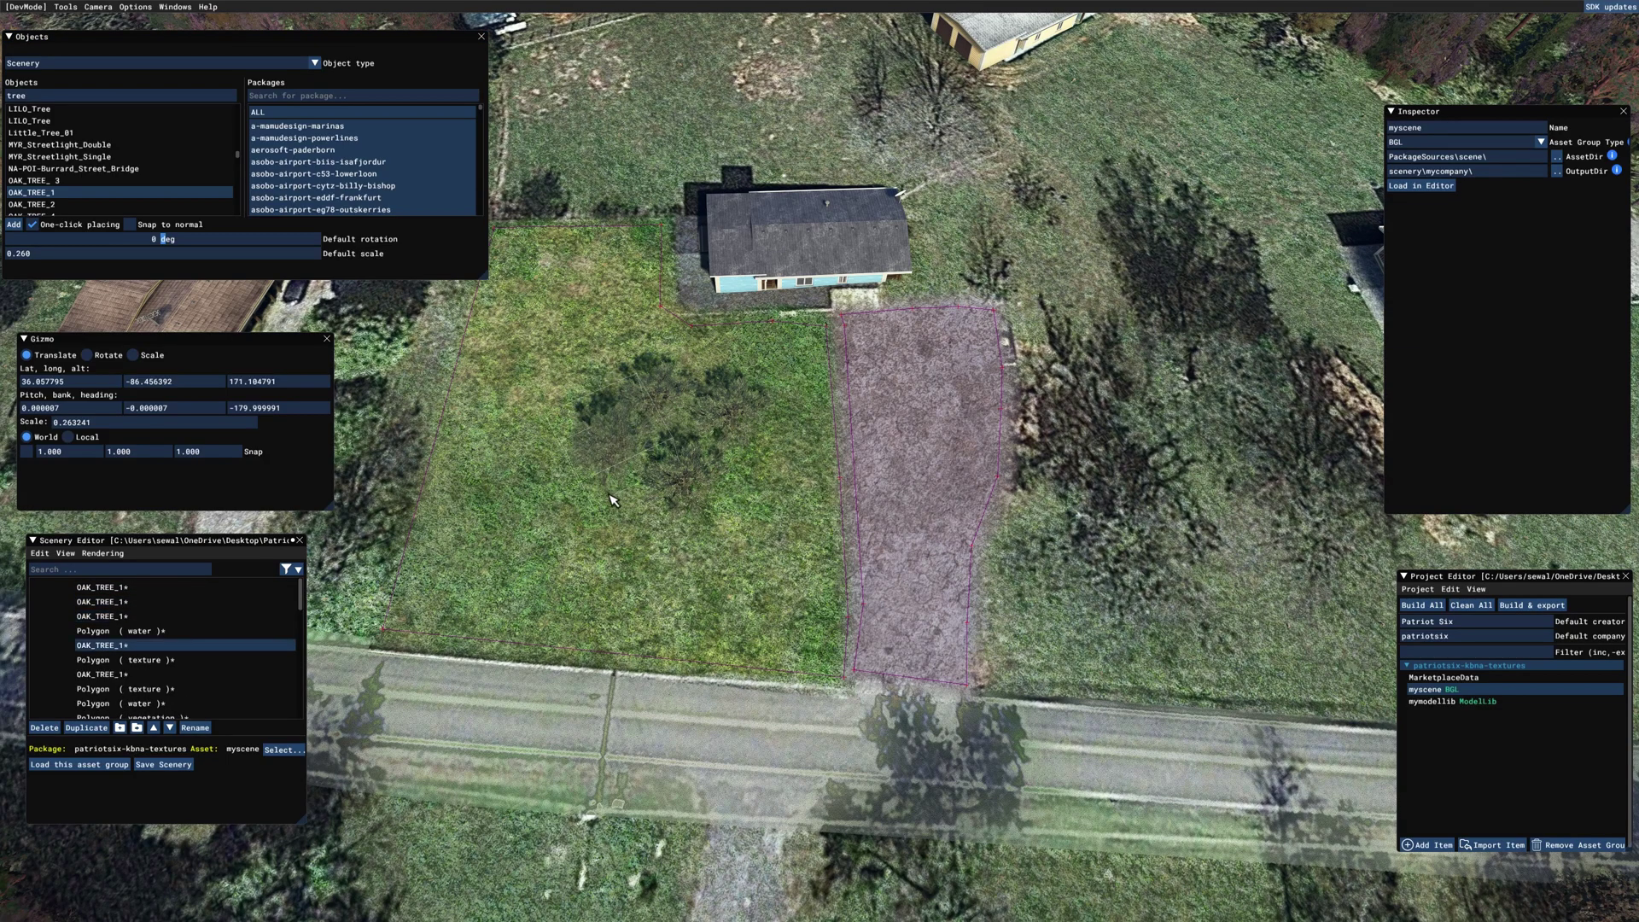
pyautogui.click(615, 500)
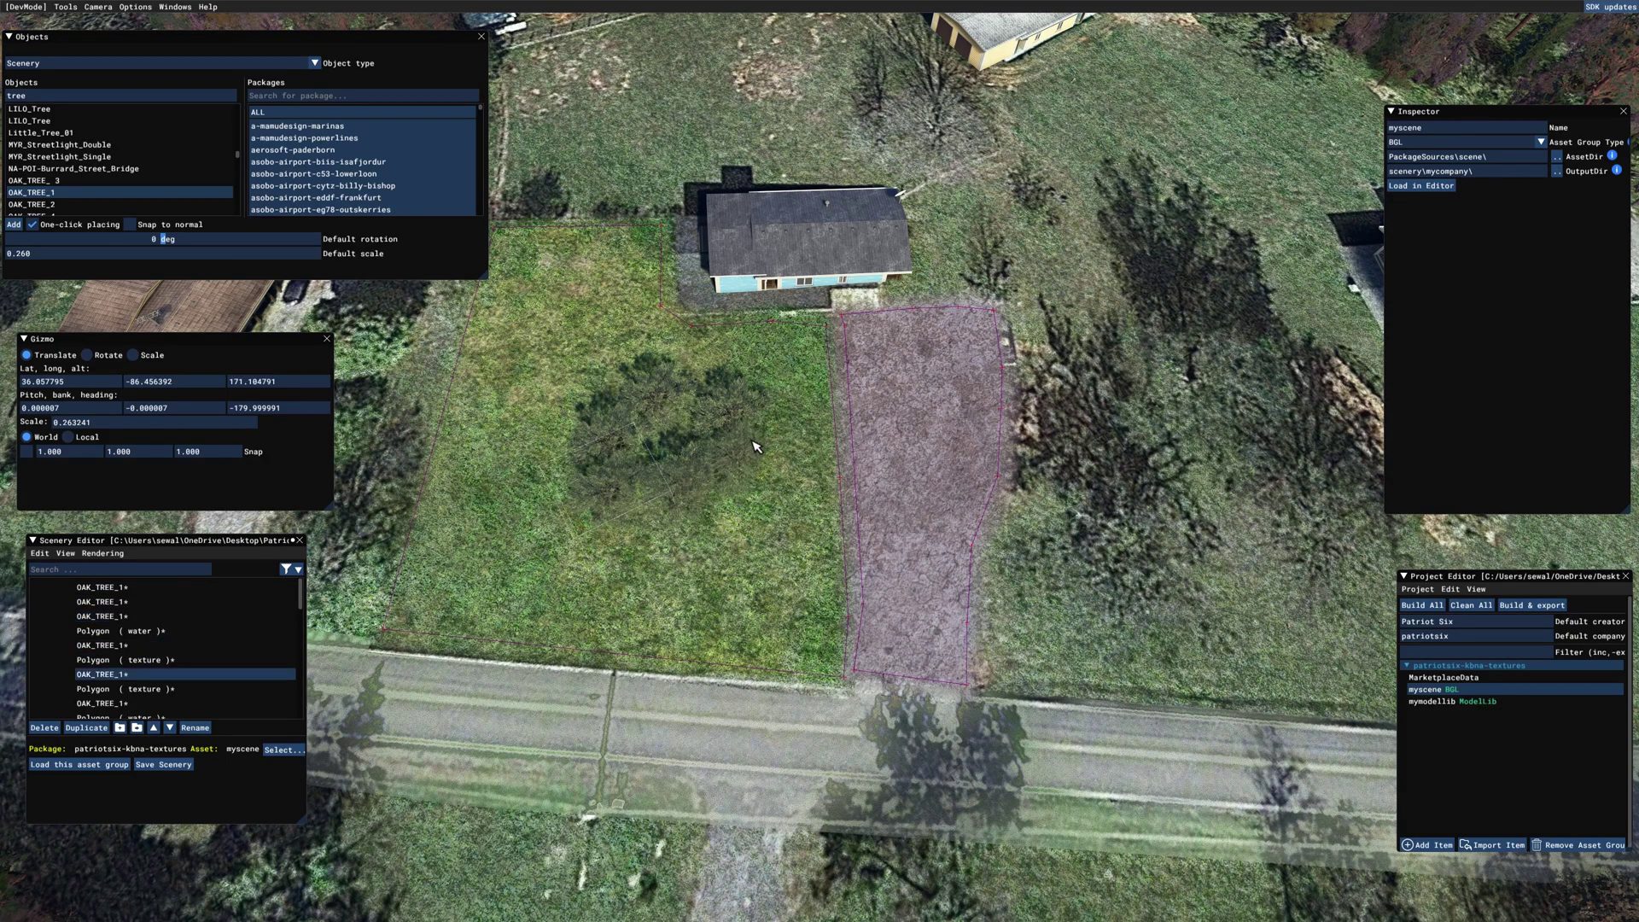
pyautogui.click(773, 388)
pyautogui.click(713, 363)
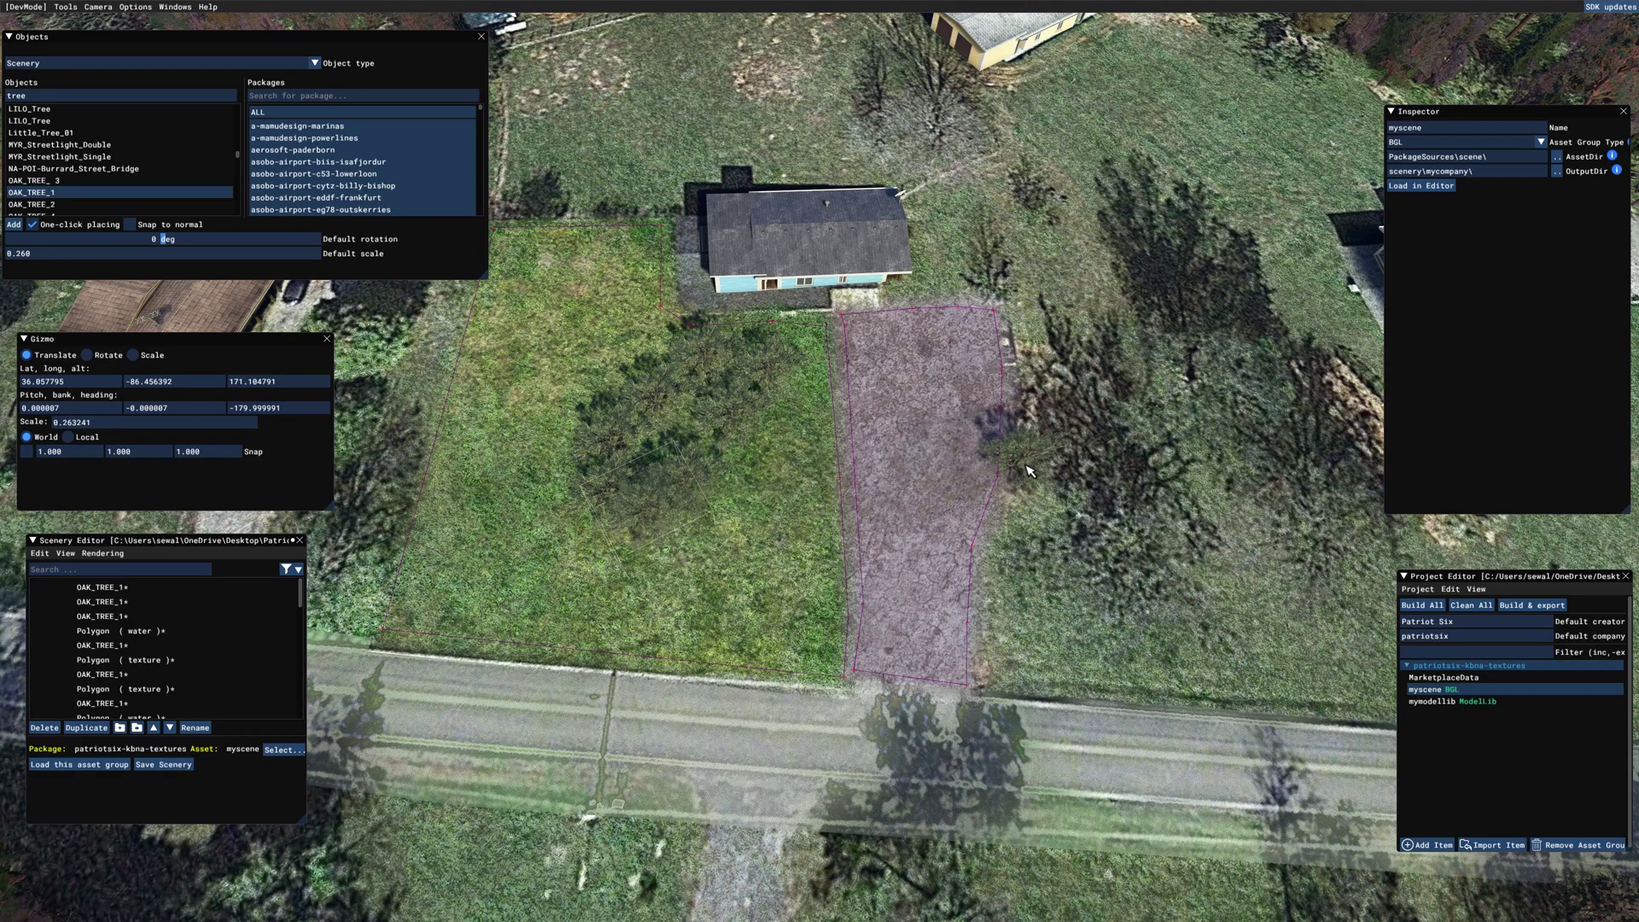
# Fill the wooded patch across the driveway from the lawn with OAK_TREE_1 objects, and turn off one-click placing.
pyautogui.press('d')
pyautogui.press('w')
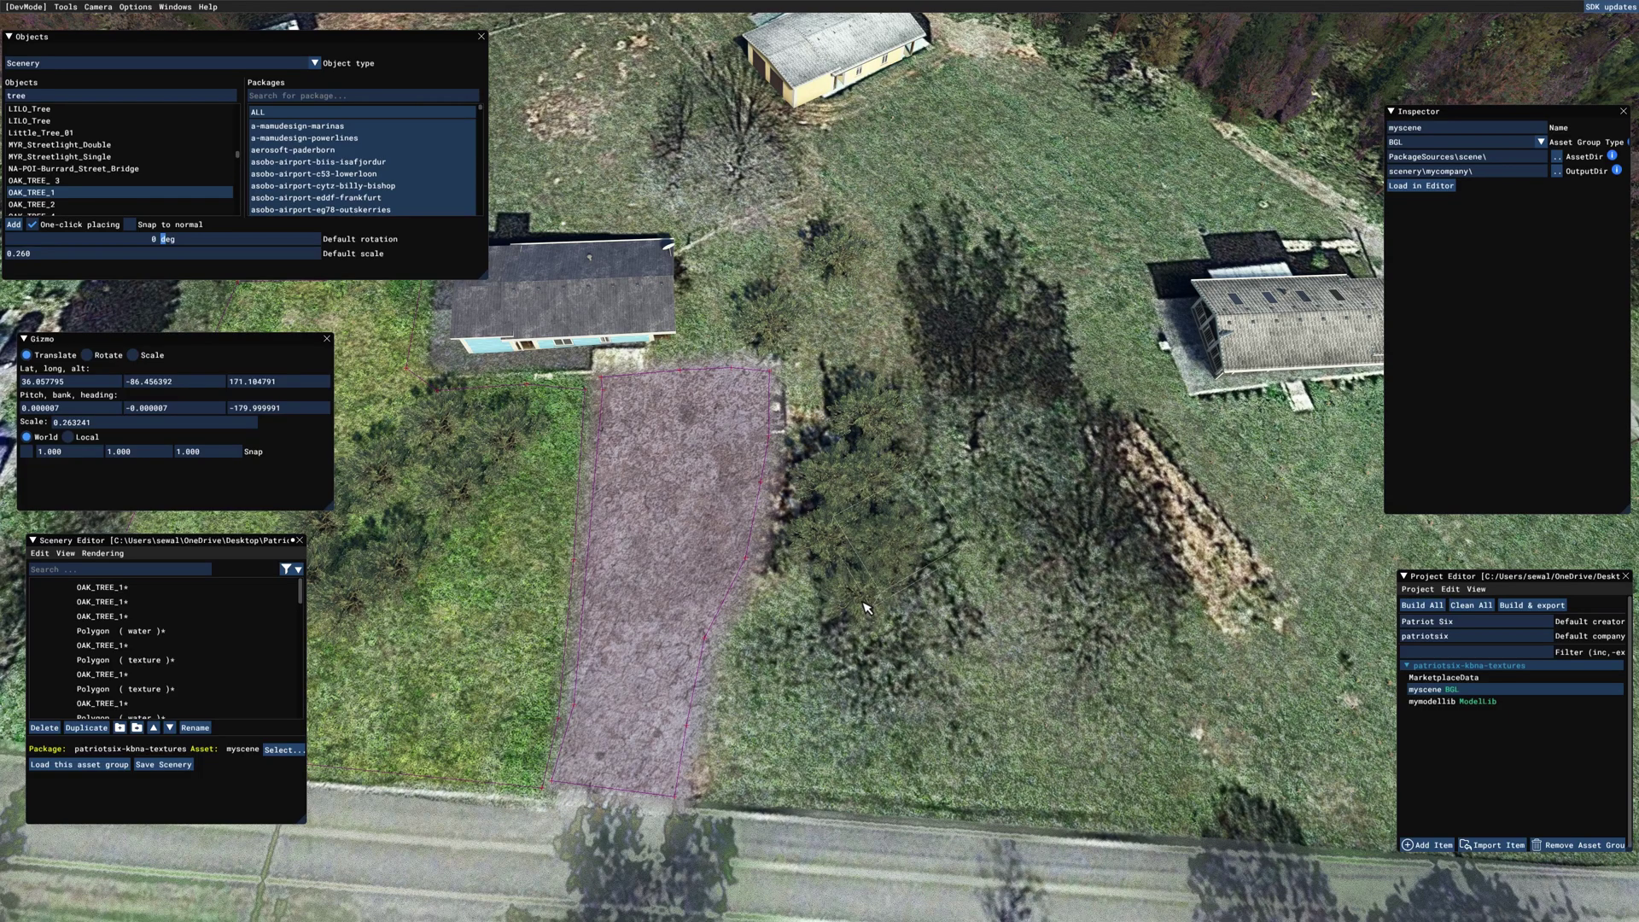
pyautogui.press('d')
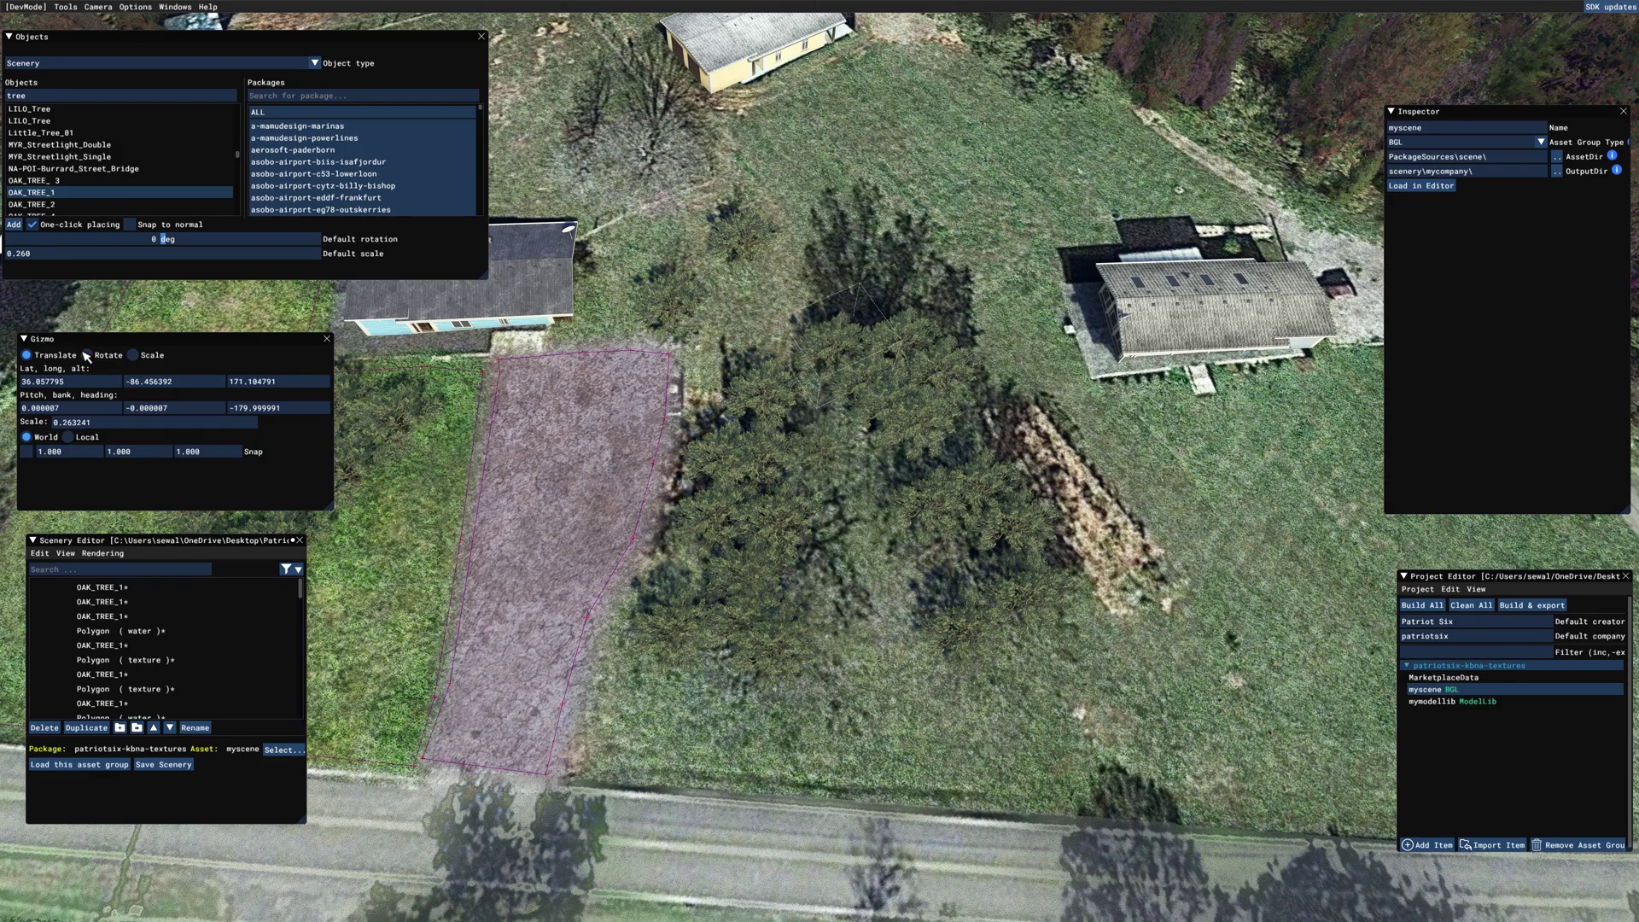
pyautogui.click(32, 225)
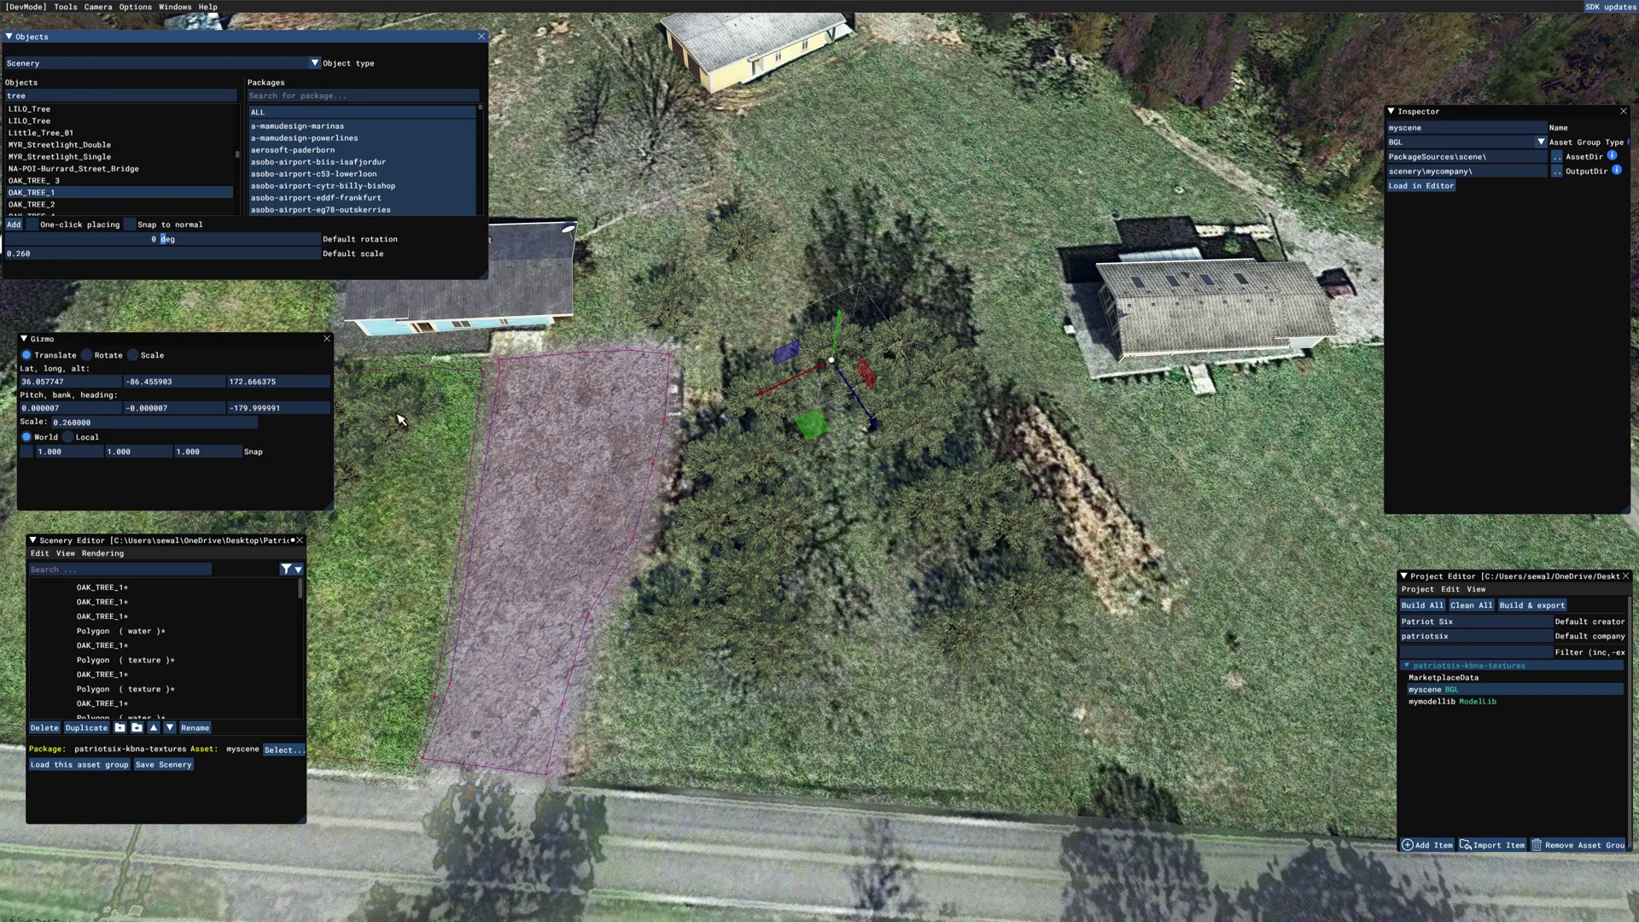
# Shift the selected oak in the wooded patch slightly away from the road and scale it up to about 0.49.
pyautogui.moveTo(832, 430); pyautogui.dragTo(835, 399)
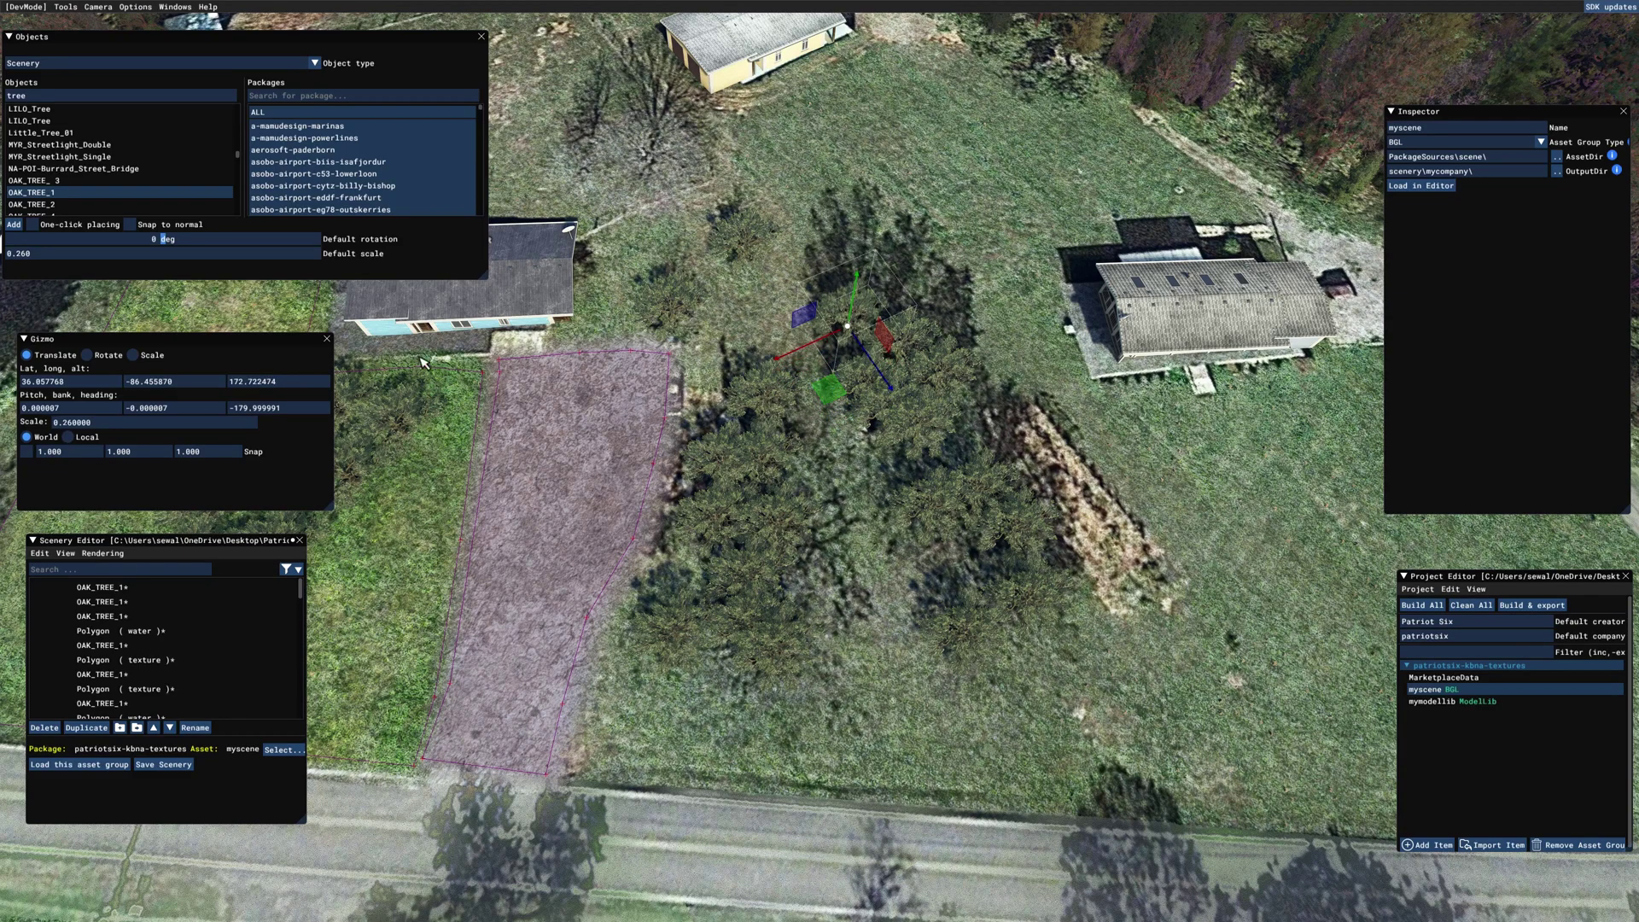
pyautogui.click(134, 355)
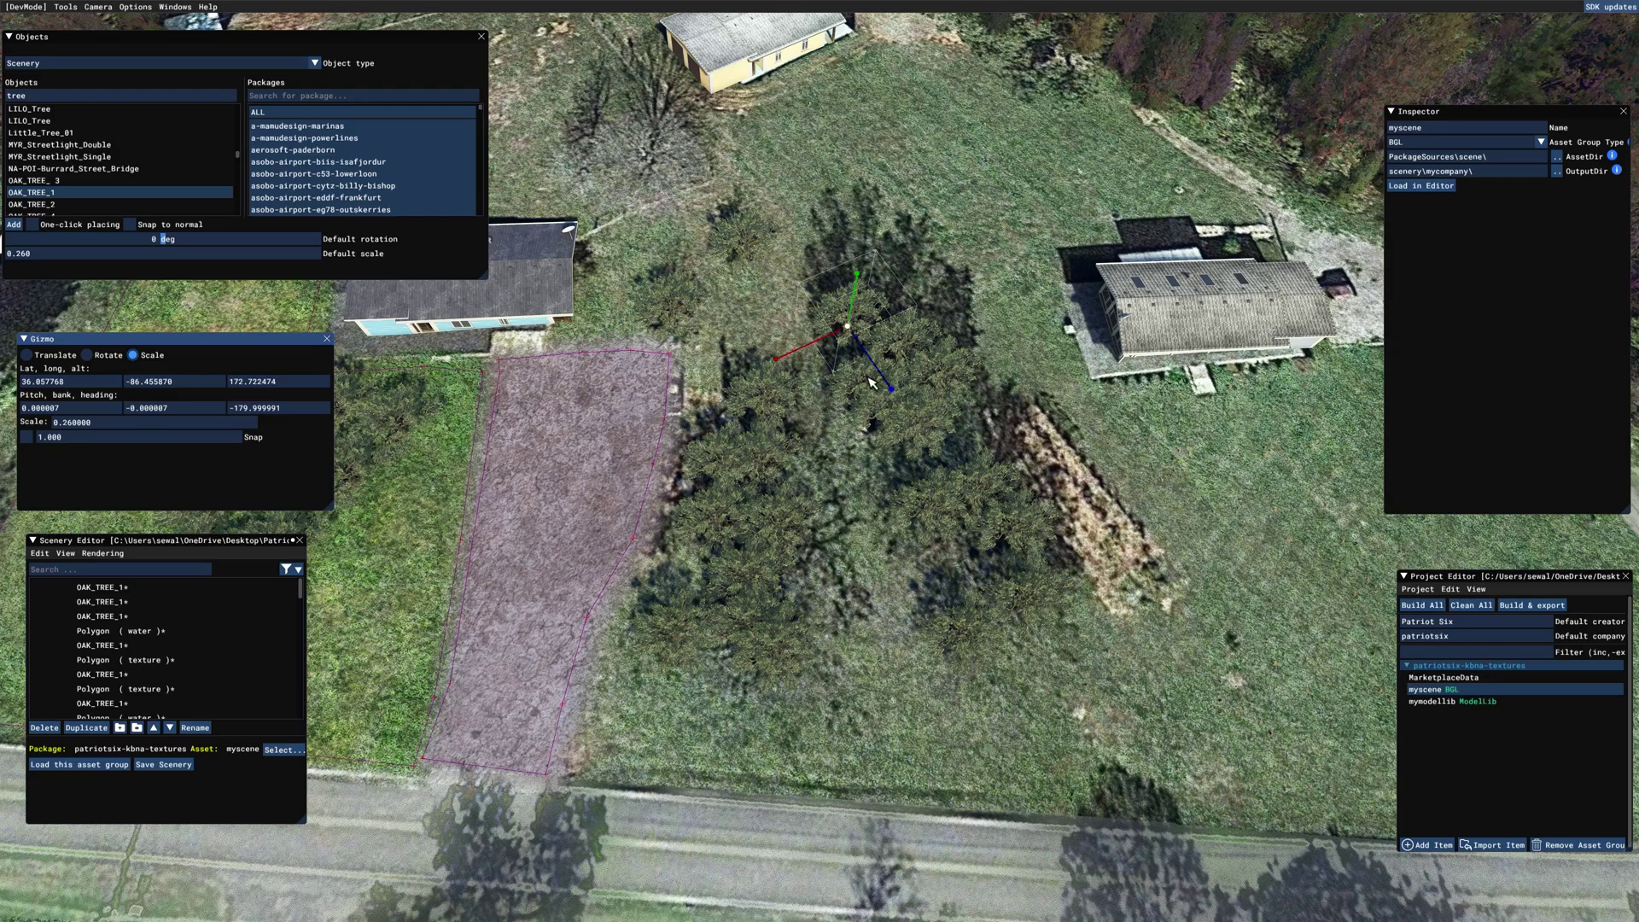
pyautogui.moveTo(815, 354); pyautogui.dragTo(780, 365)
pyautogui.click(928, 586)
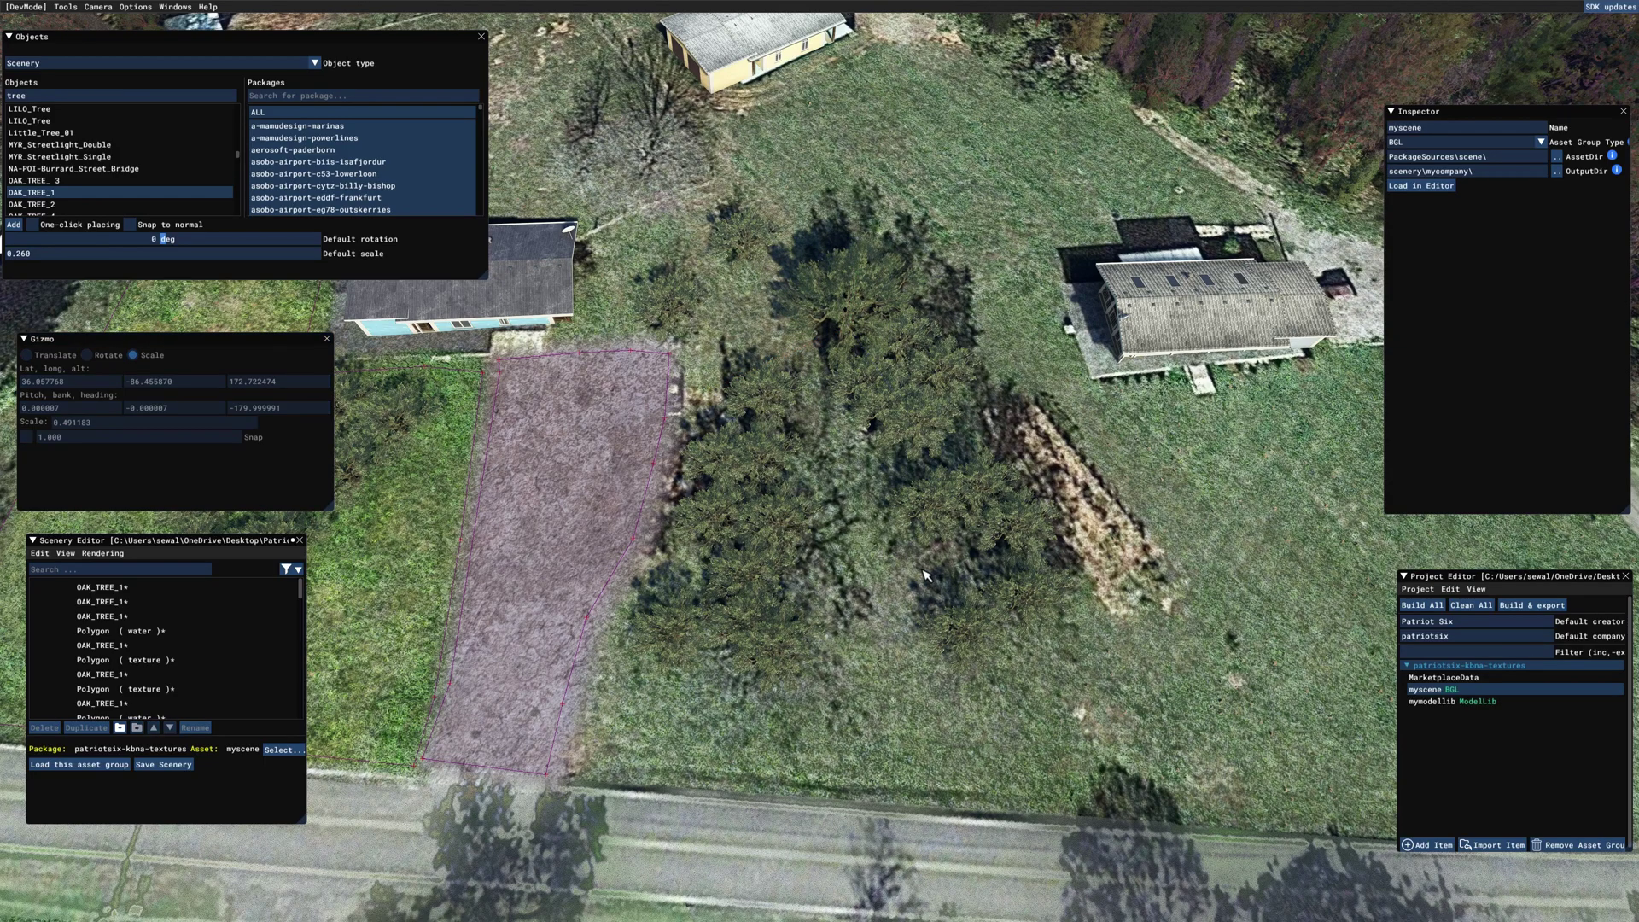
# Examine the placed oak trees on both sides of the driveway from several heights and angles.
pyautogui.press('s')
pyautogui.press('w')
pyautogui.moveTo(912, 567); pyautogui.dragTo(794, 572, button='right')
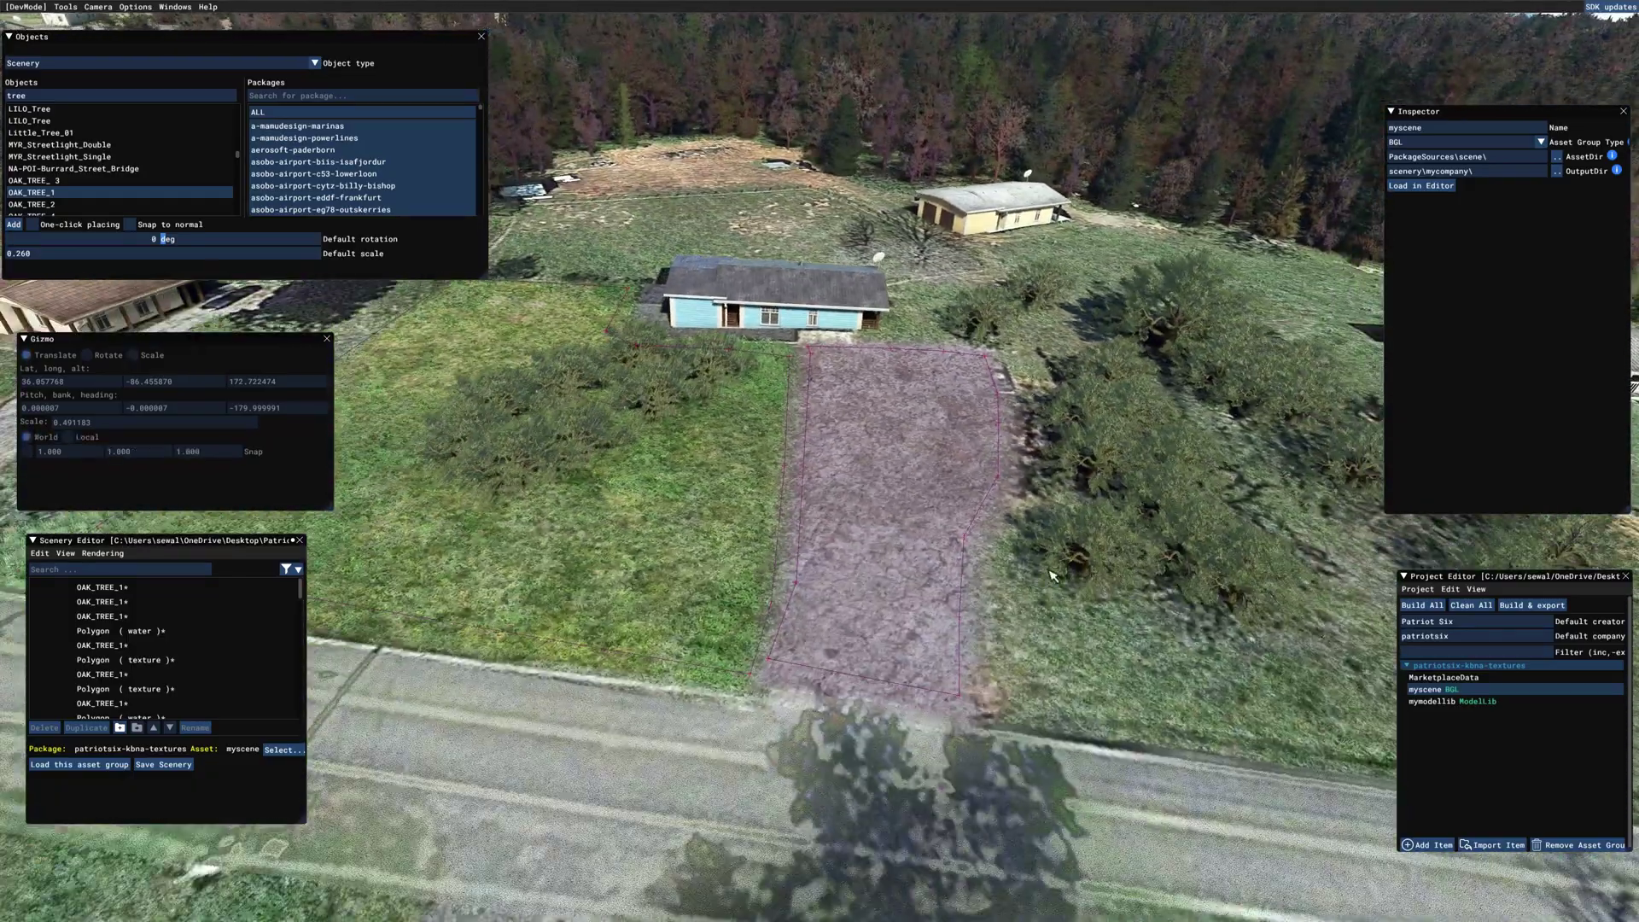
pyautogui.press('w')
pyautogui.press('s')
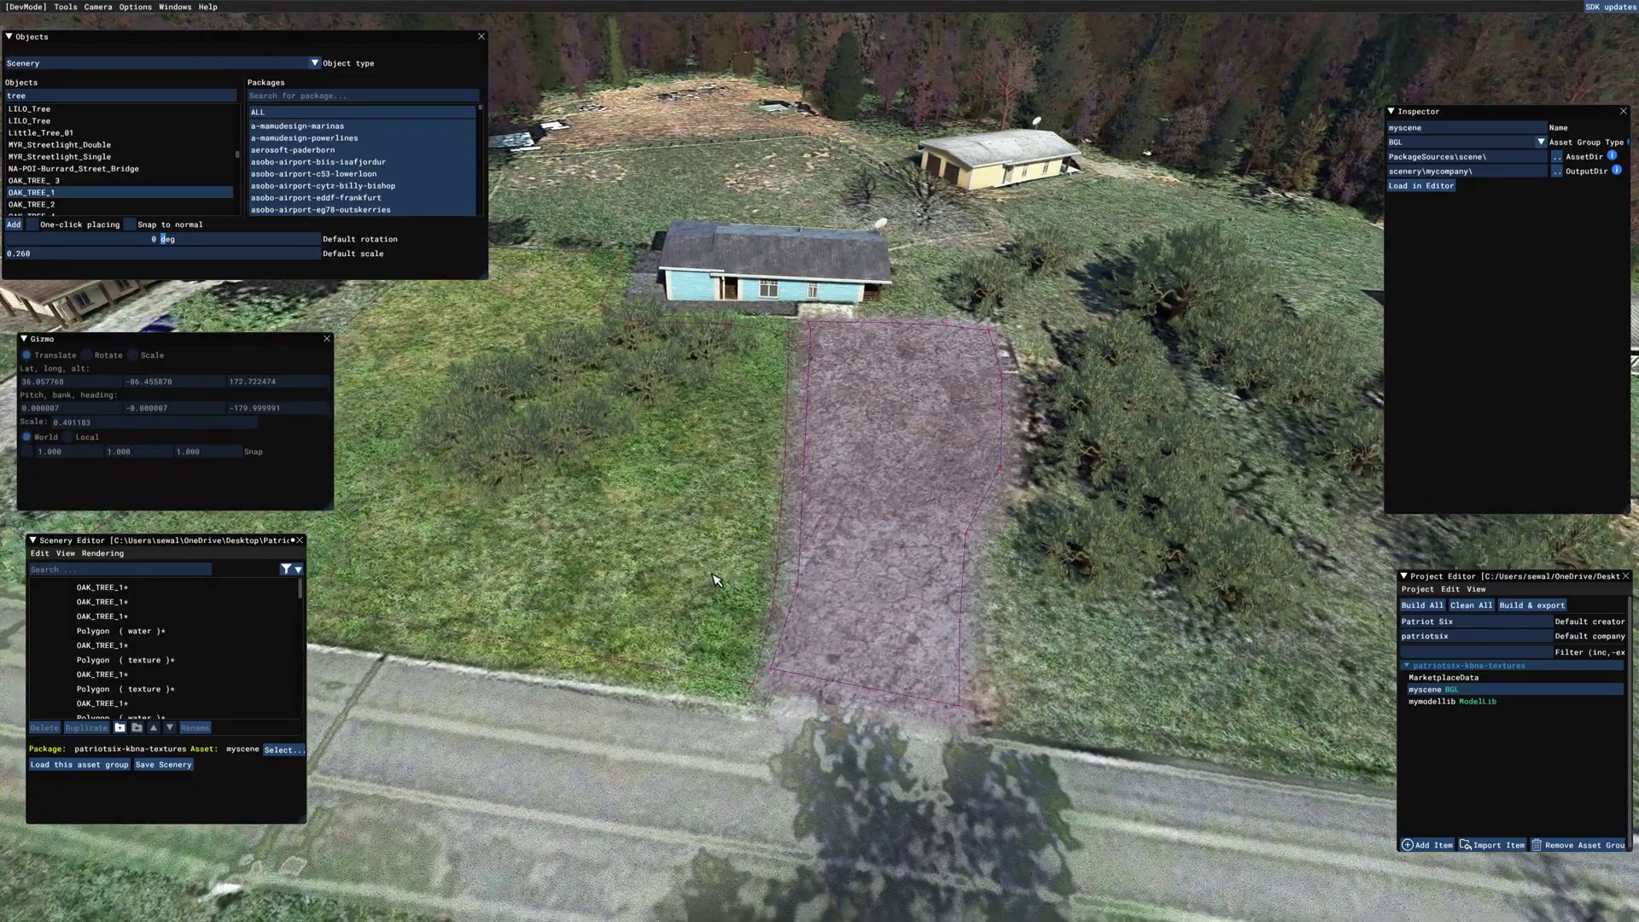
pyautogui.press('w')
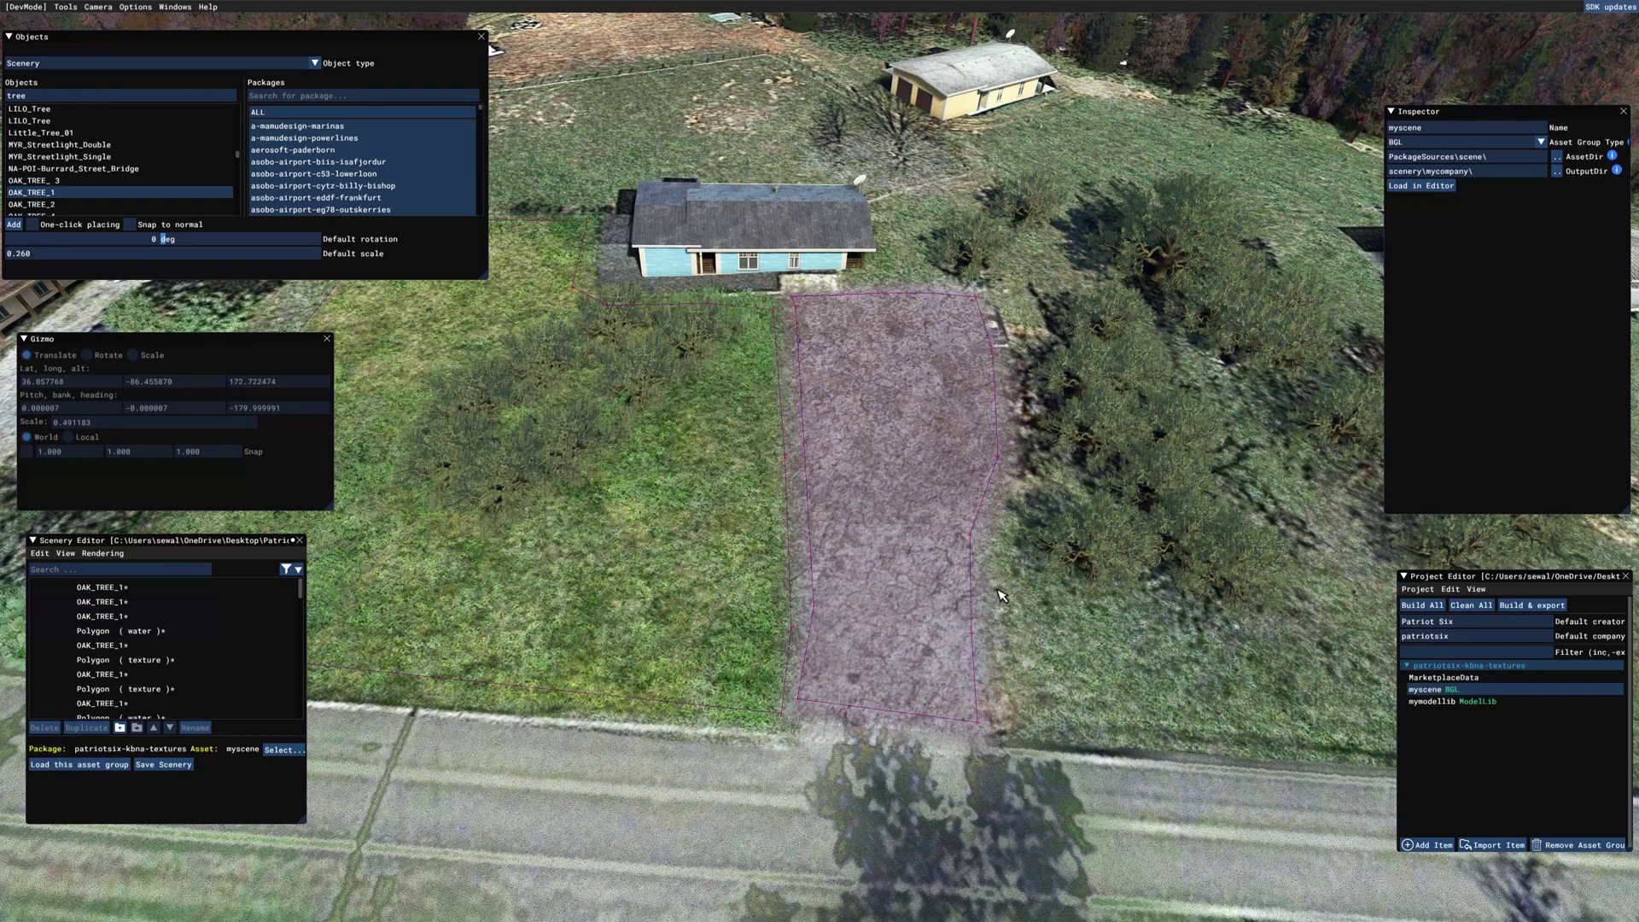
pyautogui.press('w')
pyautogui.moveTo(999, 591); pyautogui.dragTo(1002, 618, button='right')
pyautogui.press('d')
pyautogui.press('w')
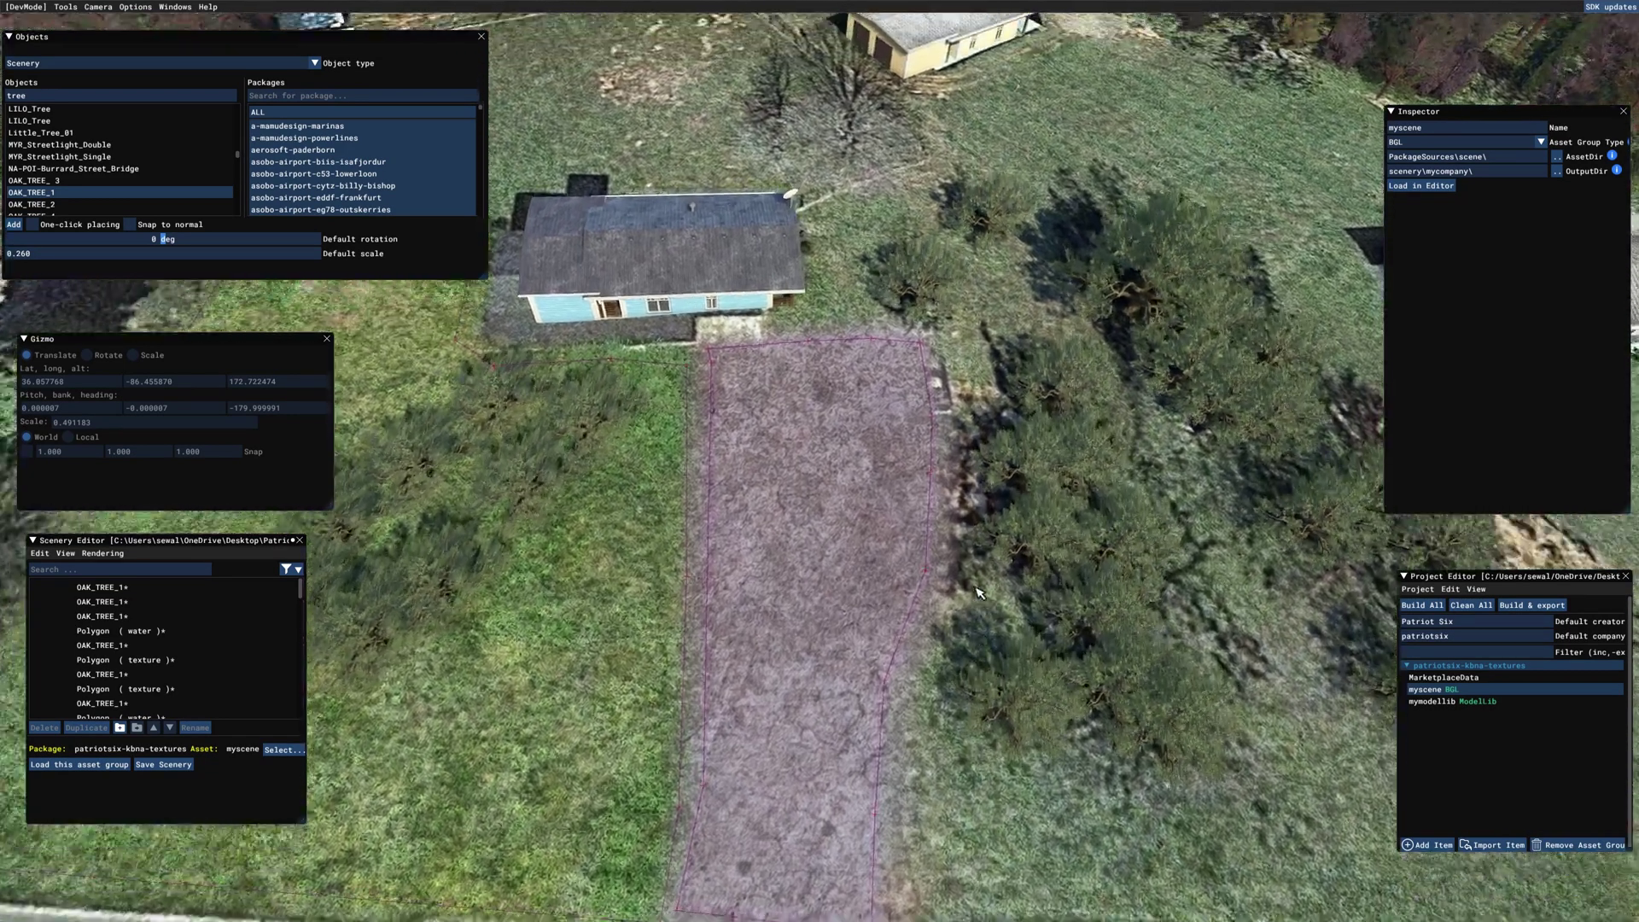
pyautogui.press('w')
pyautogui.moveTo(1008, 502); pyautogui.dragTo(1010, 517, button='right')
pyautogui.press('w')
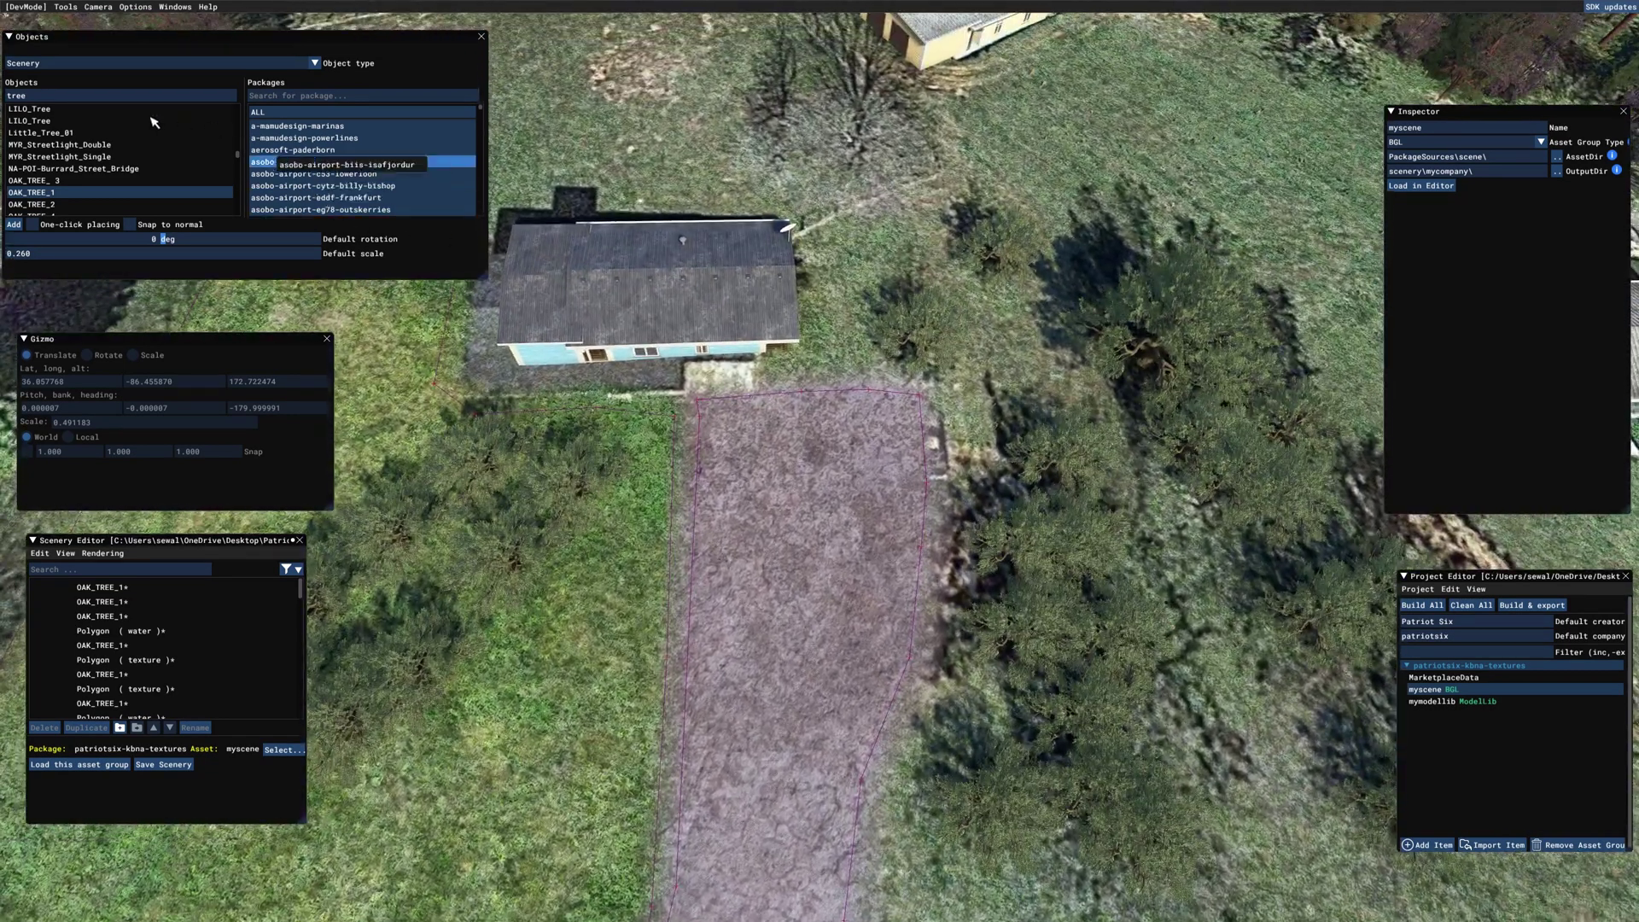
# Replace the object search with "car" and add a Car04_Blue object to the driveway.
pyautogui.click(99, 99)
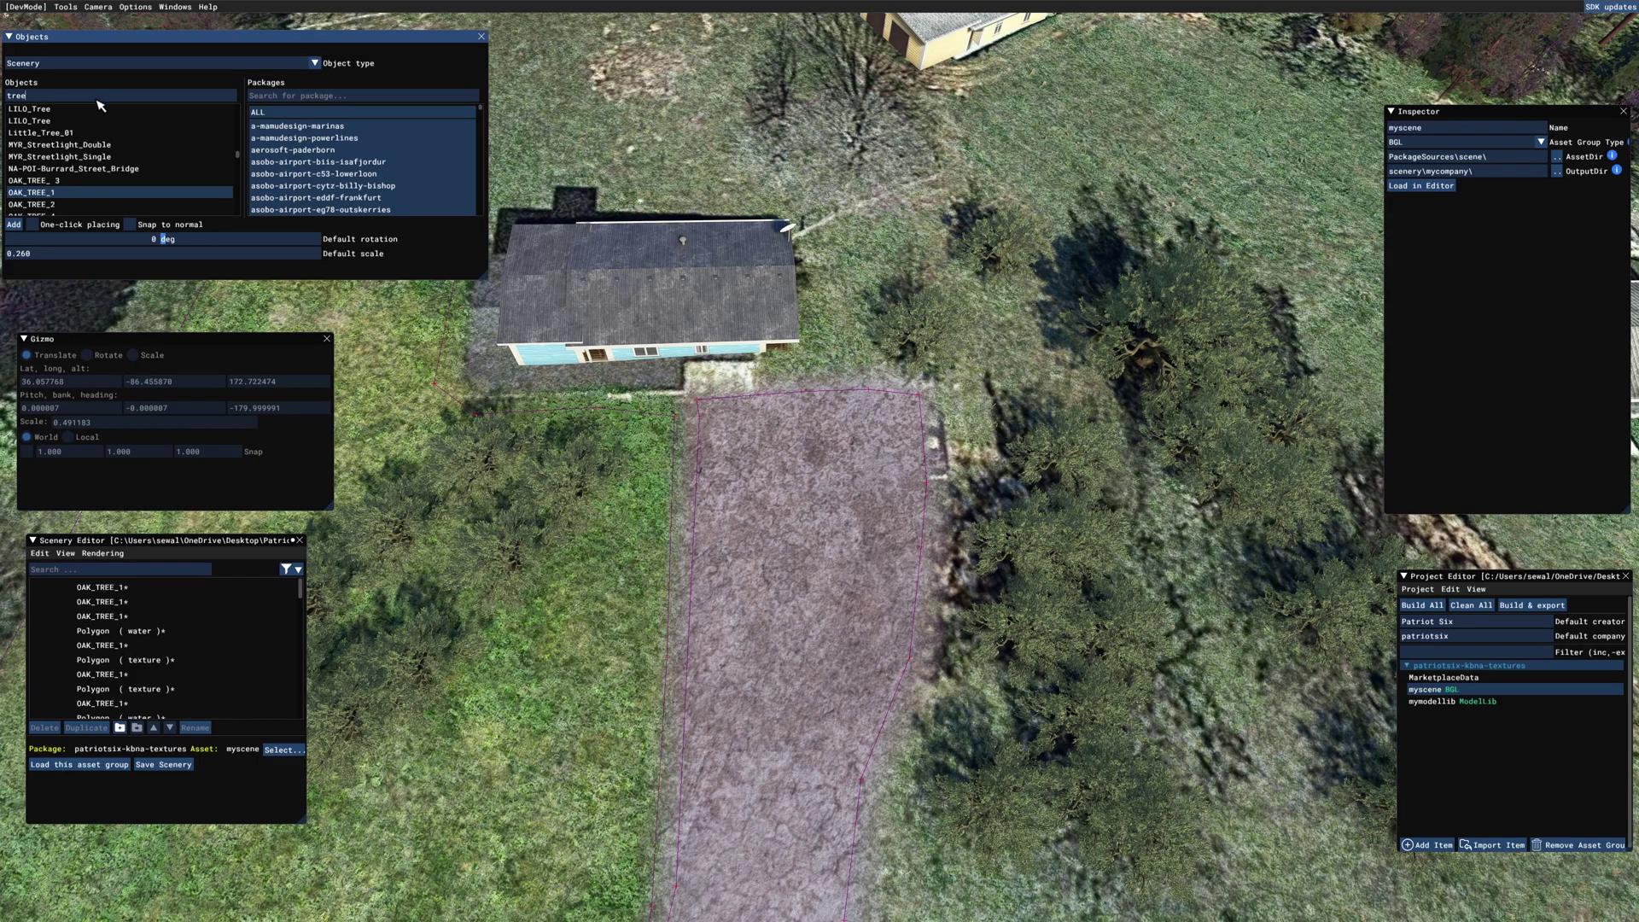
pyautogui.press('BackSpace')
pyautogui.press('BackSpace')
pyautogui.press('BackSpace')
pyautogui.press('BackSpace')
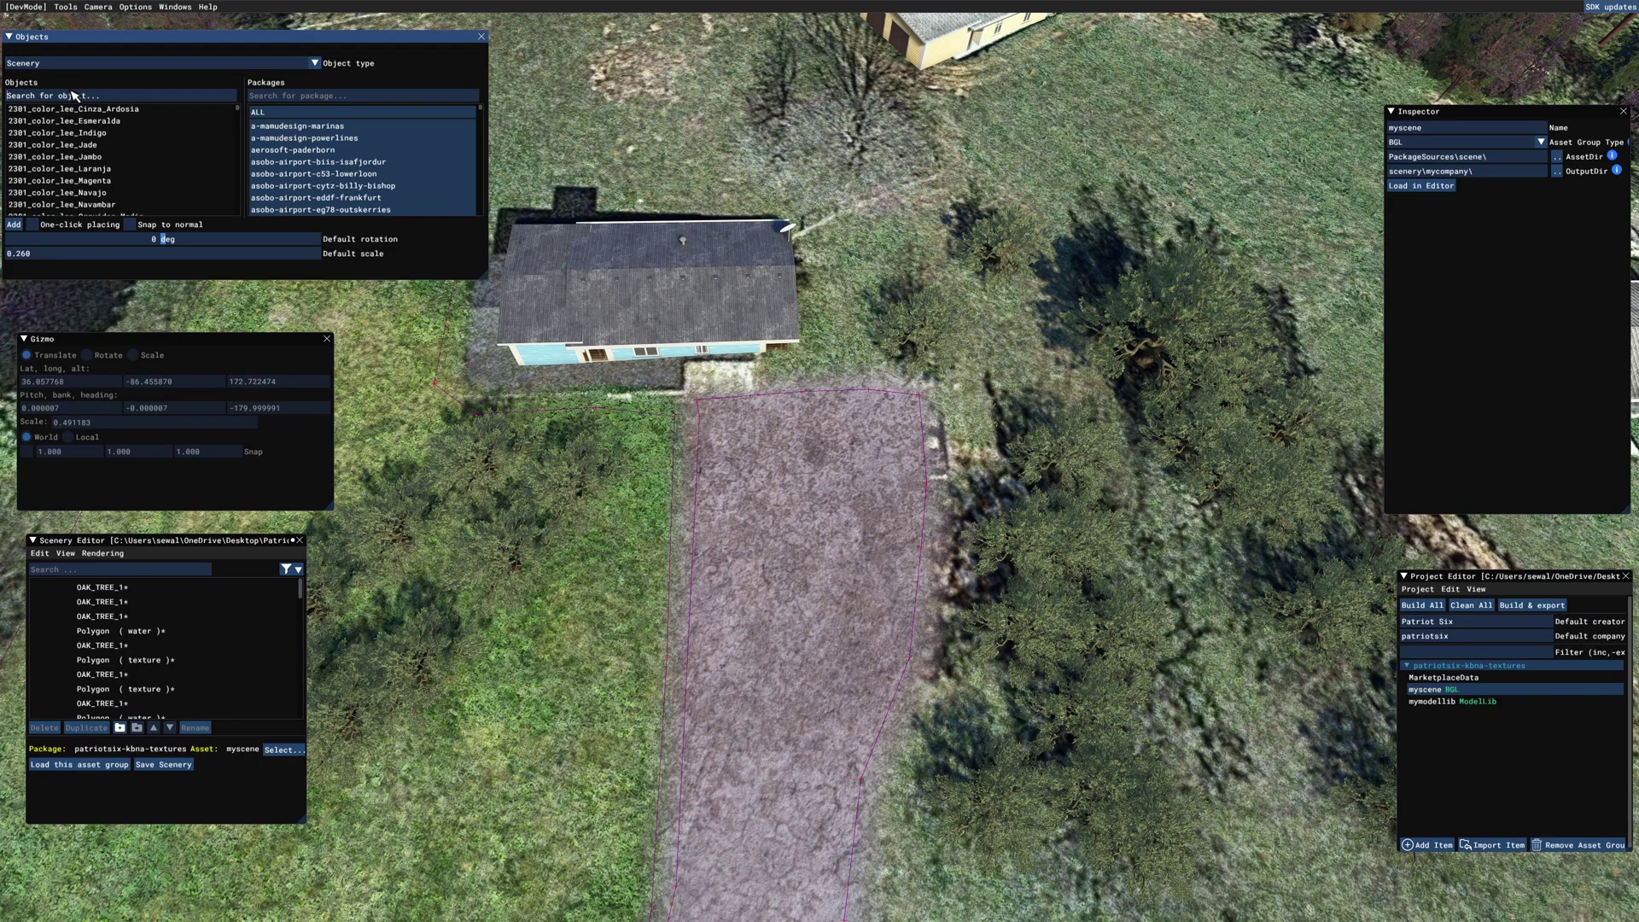
pyautogui.write('car')
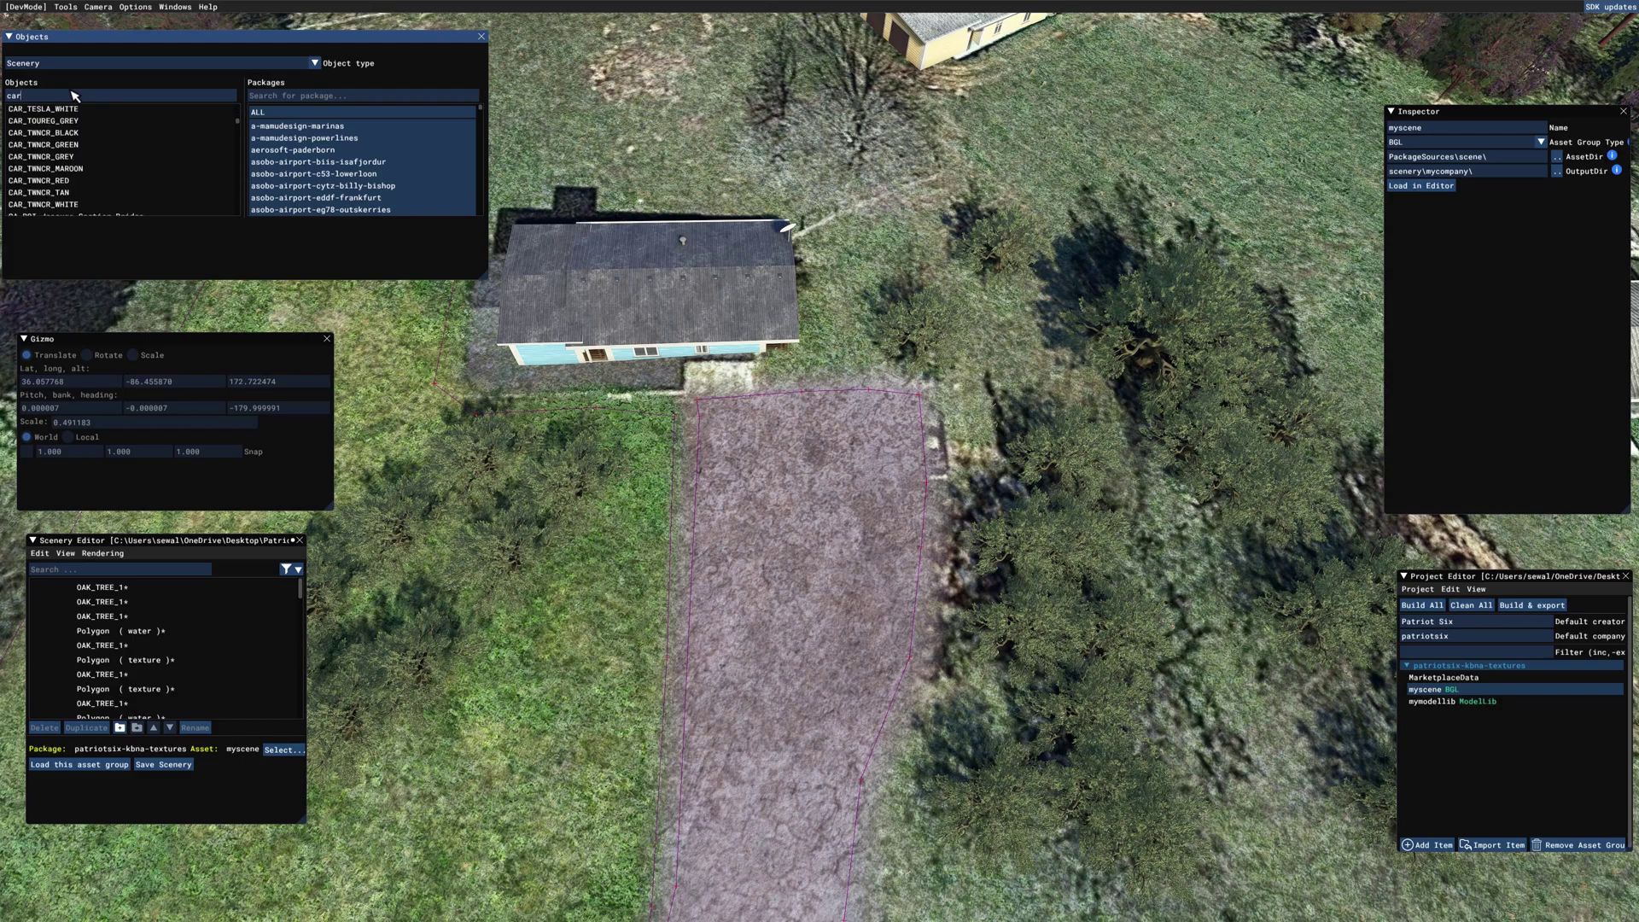
pyautogui.scroll(-3, 162, 162)
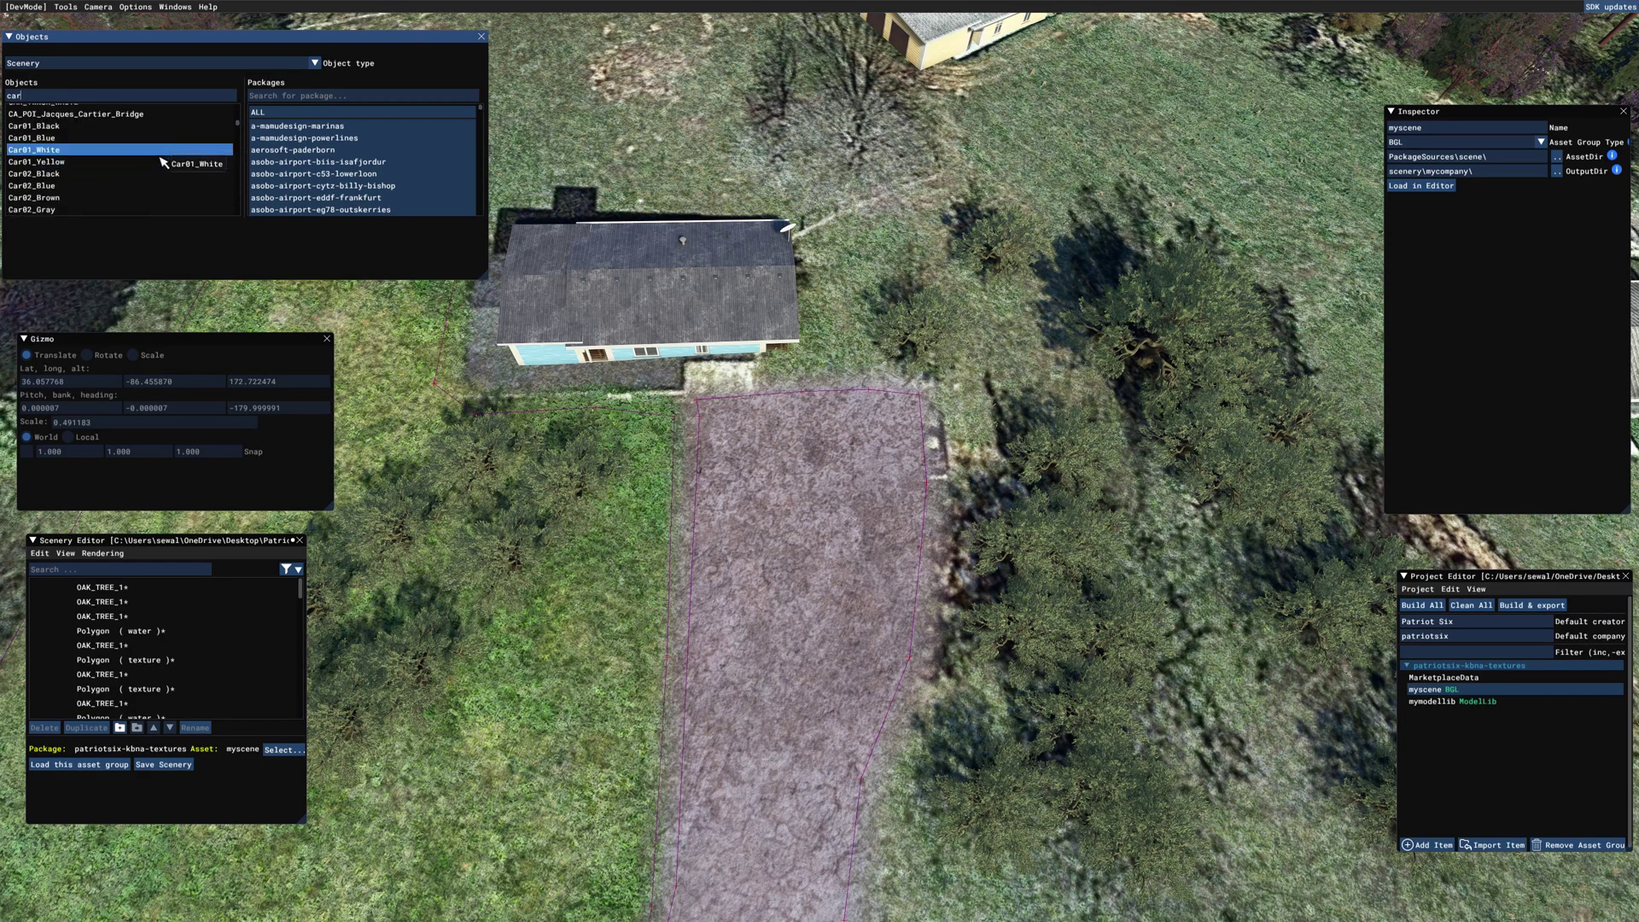
pyautogui.scroll(-3, 162, 163)
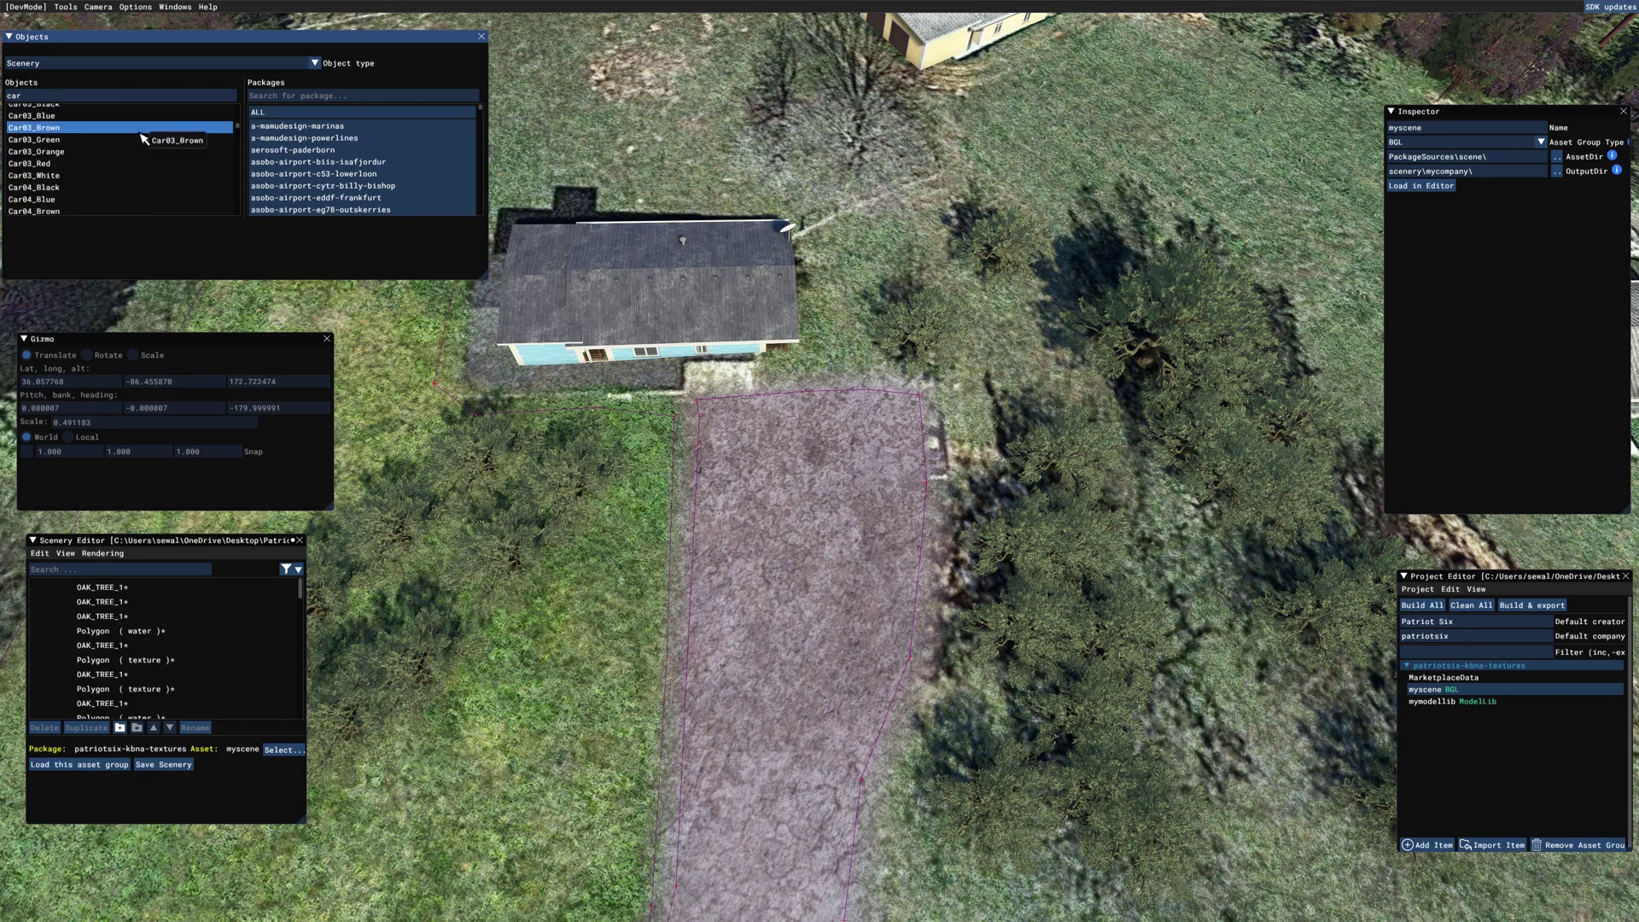
pyautogui.click(98, 199)
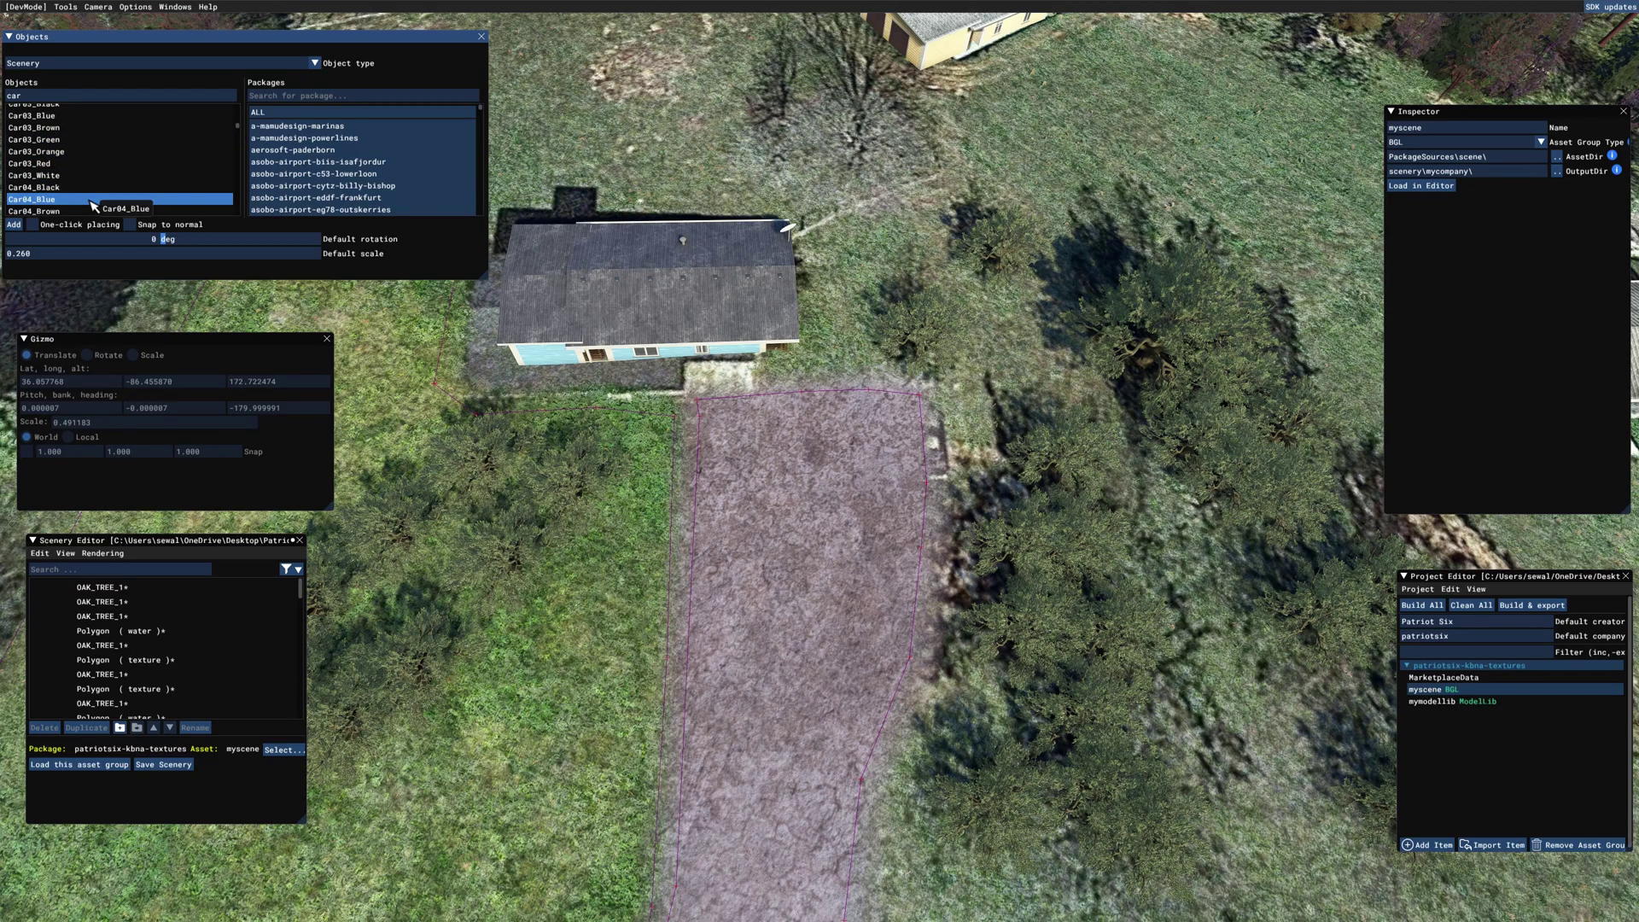
pyautogui.click(14, 225)
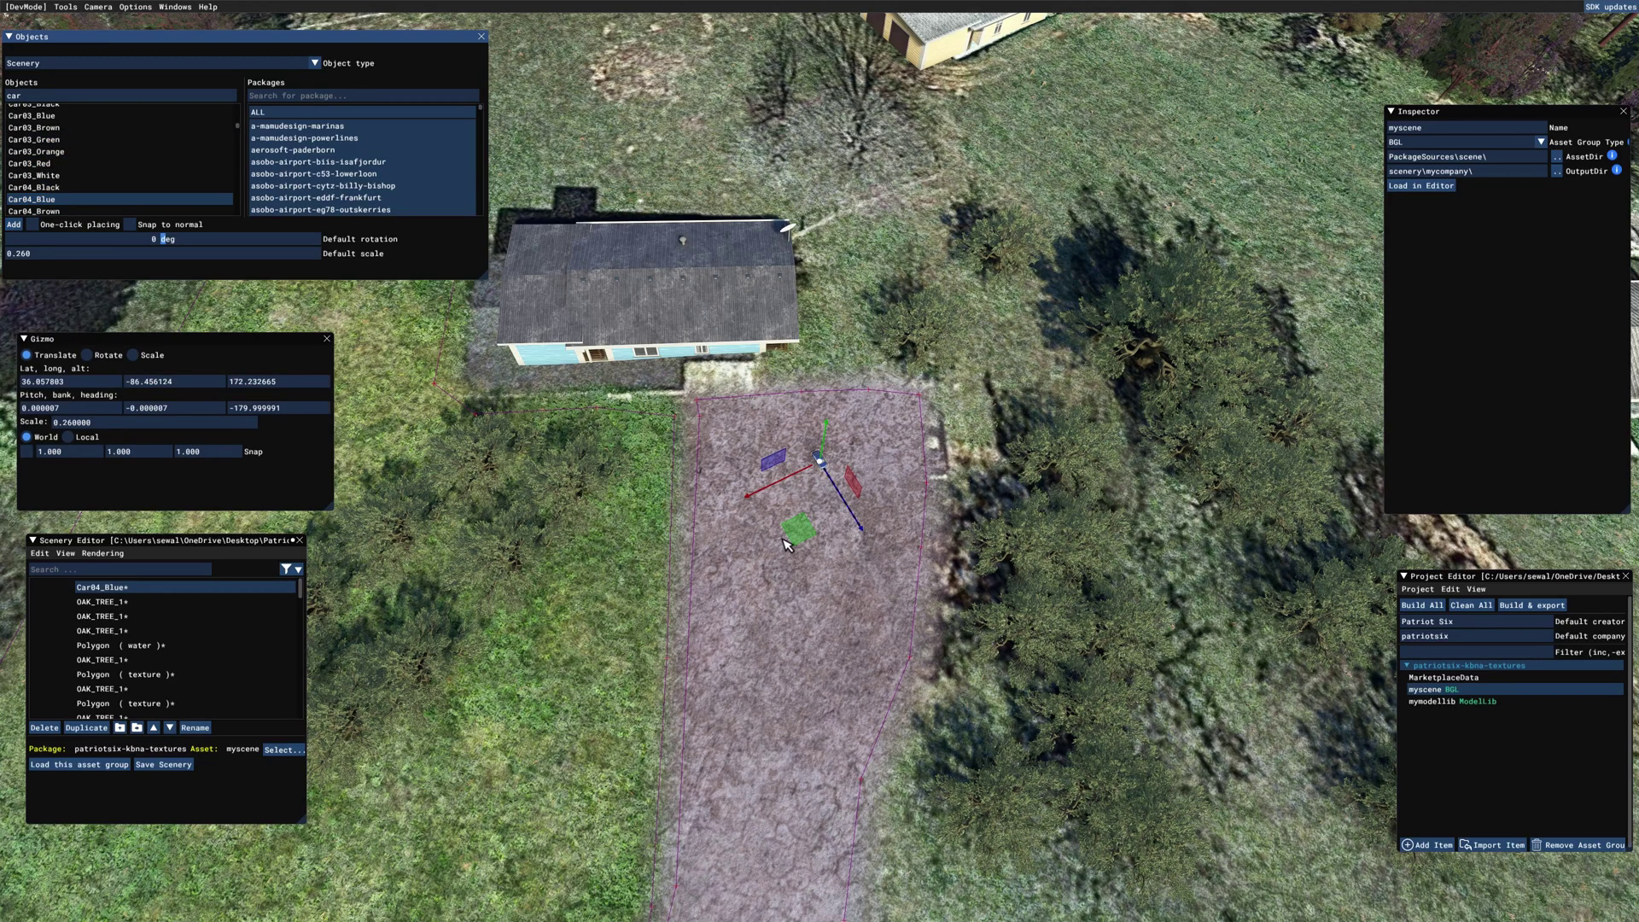
# Move the blue car to the driveway's lawn-side corner near the house and rotate it to a heading of about -155.8.
pyautogui.scroll(5, 805, 534)
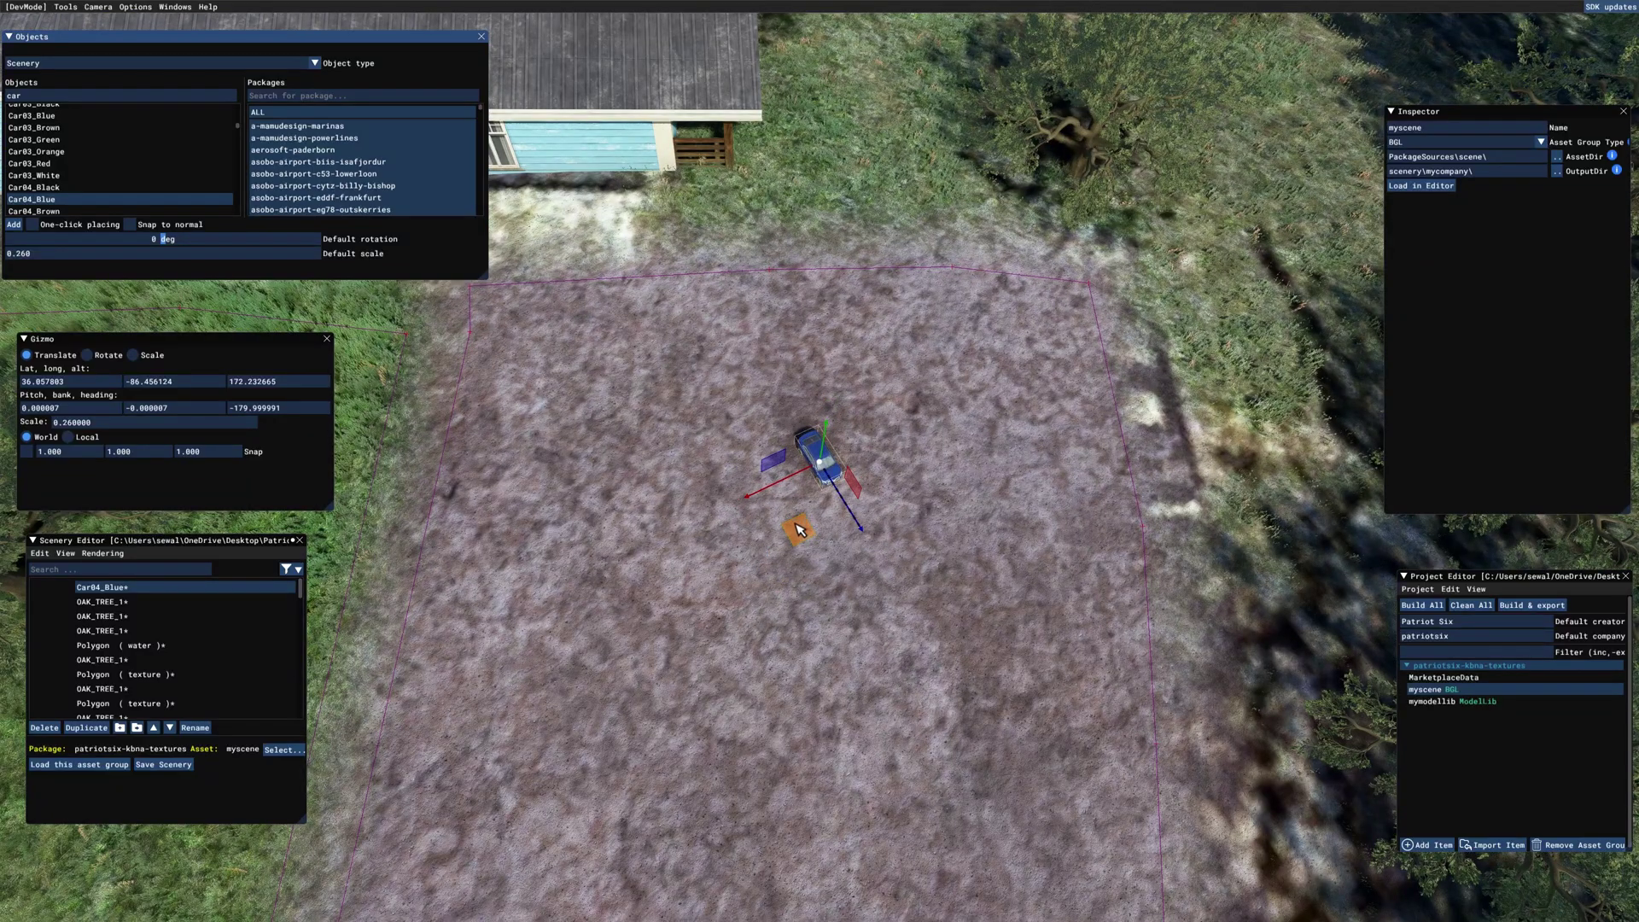
pyautogui.moveTo(799, 529); pyautogui.dragTo(575, 410)
pyautogui.scroll(-3, 581, 415)
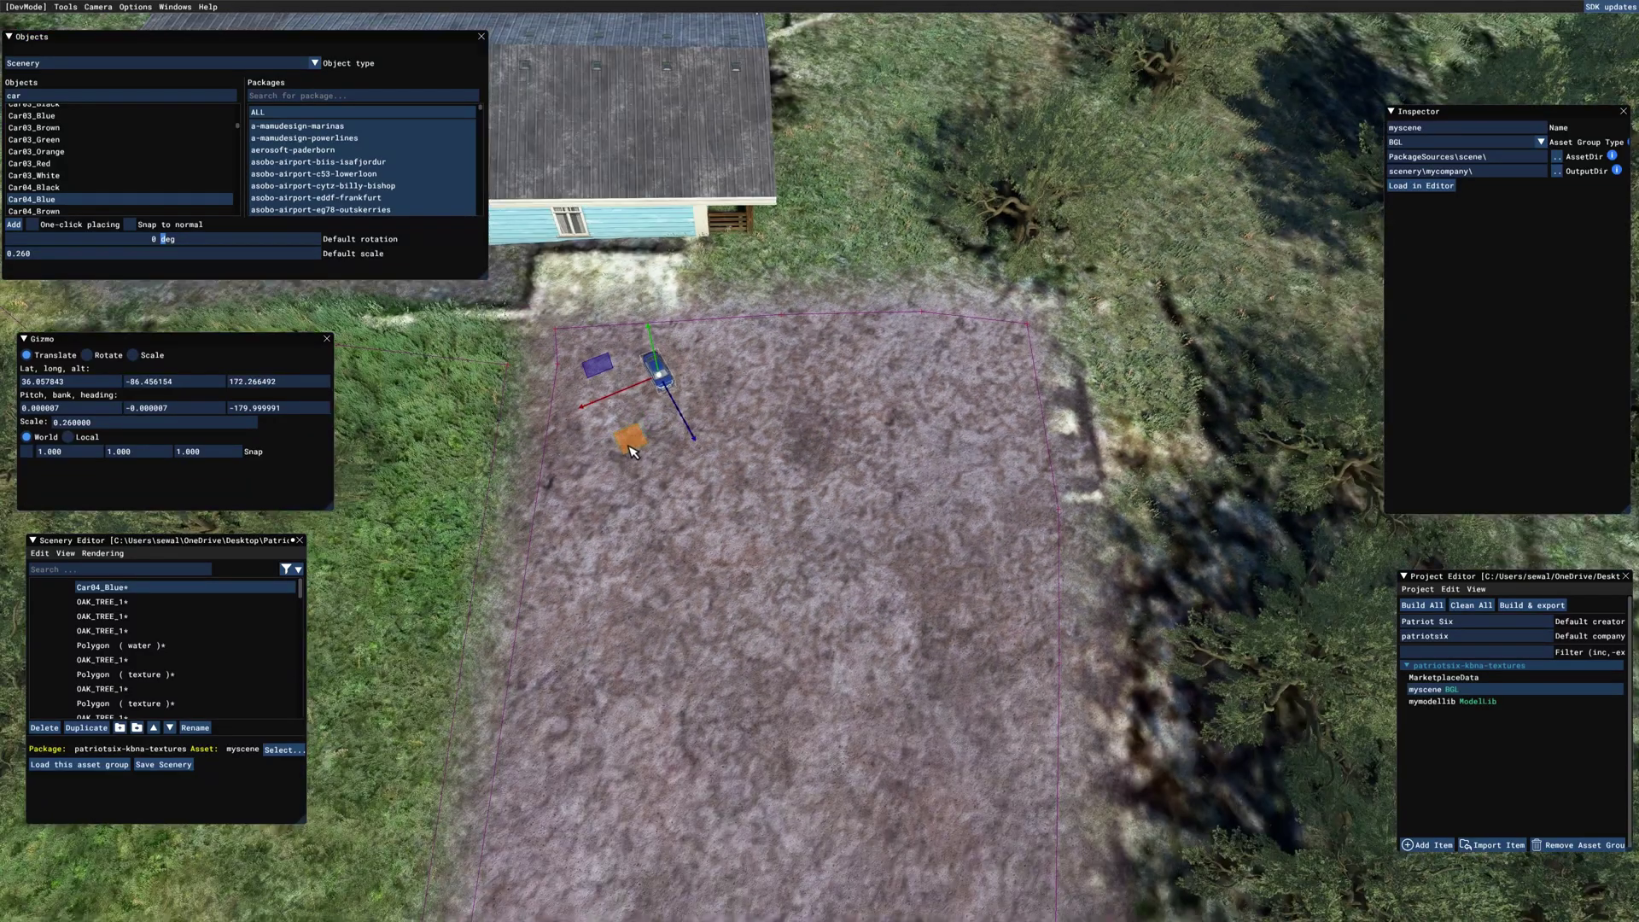
pyautogui.moveTo(673, 463)
pyautogui.mouseDown()
pyautogui.moveTo(670, 445)
pyautogui.moveTo(644, 461)
pyautogui.mouseUp()
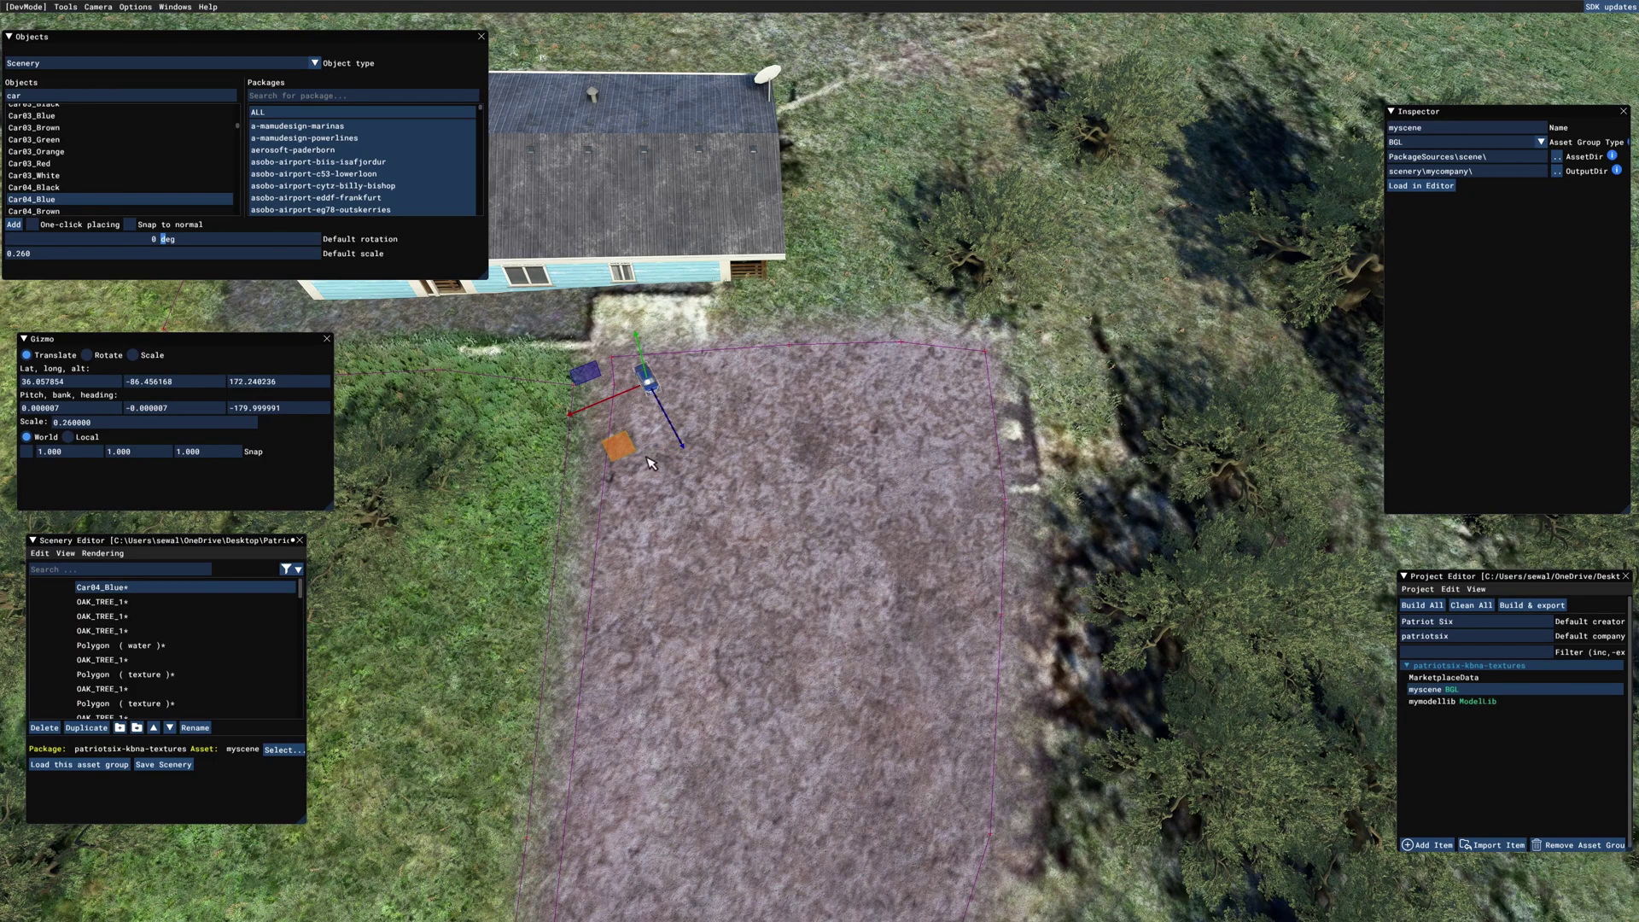
pyautogui.scroll(-2, 645, 461)
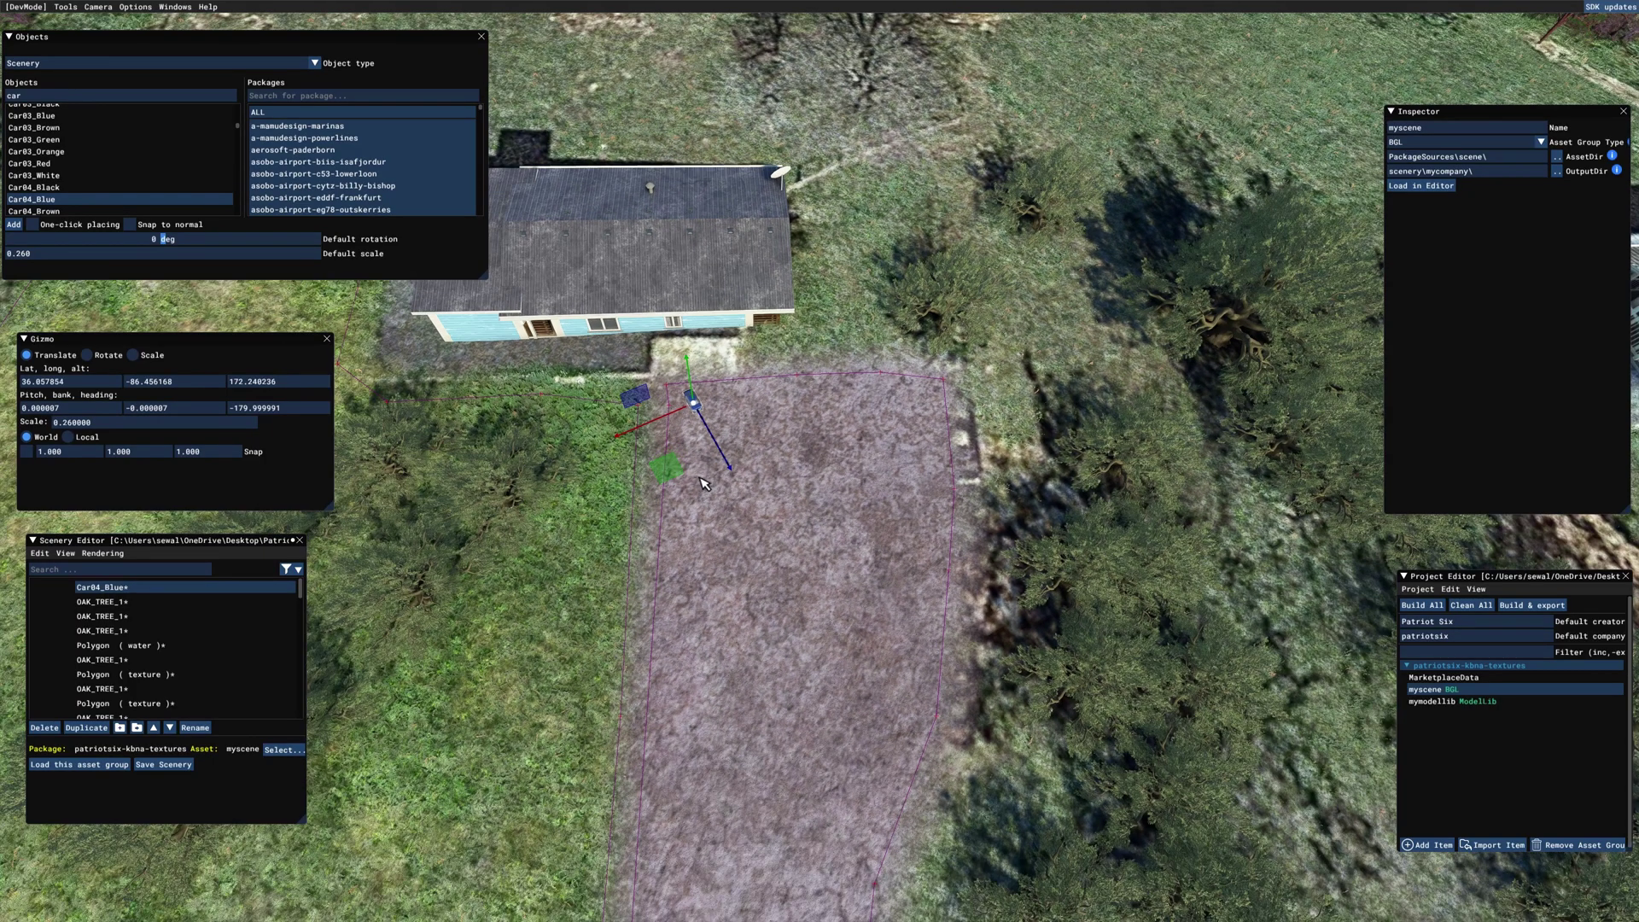
pyautogui.click(88, 355)
pyautogui.moveTo(683, 483); pyautogui.dragTo(626, 462)
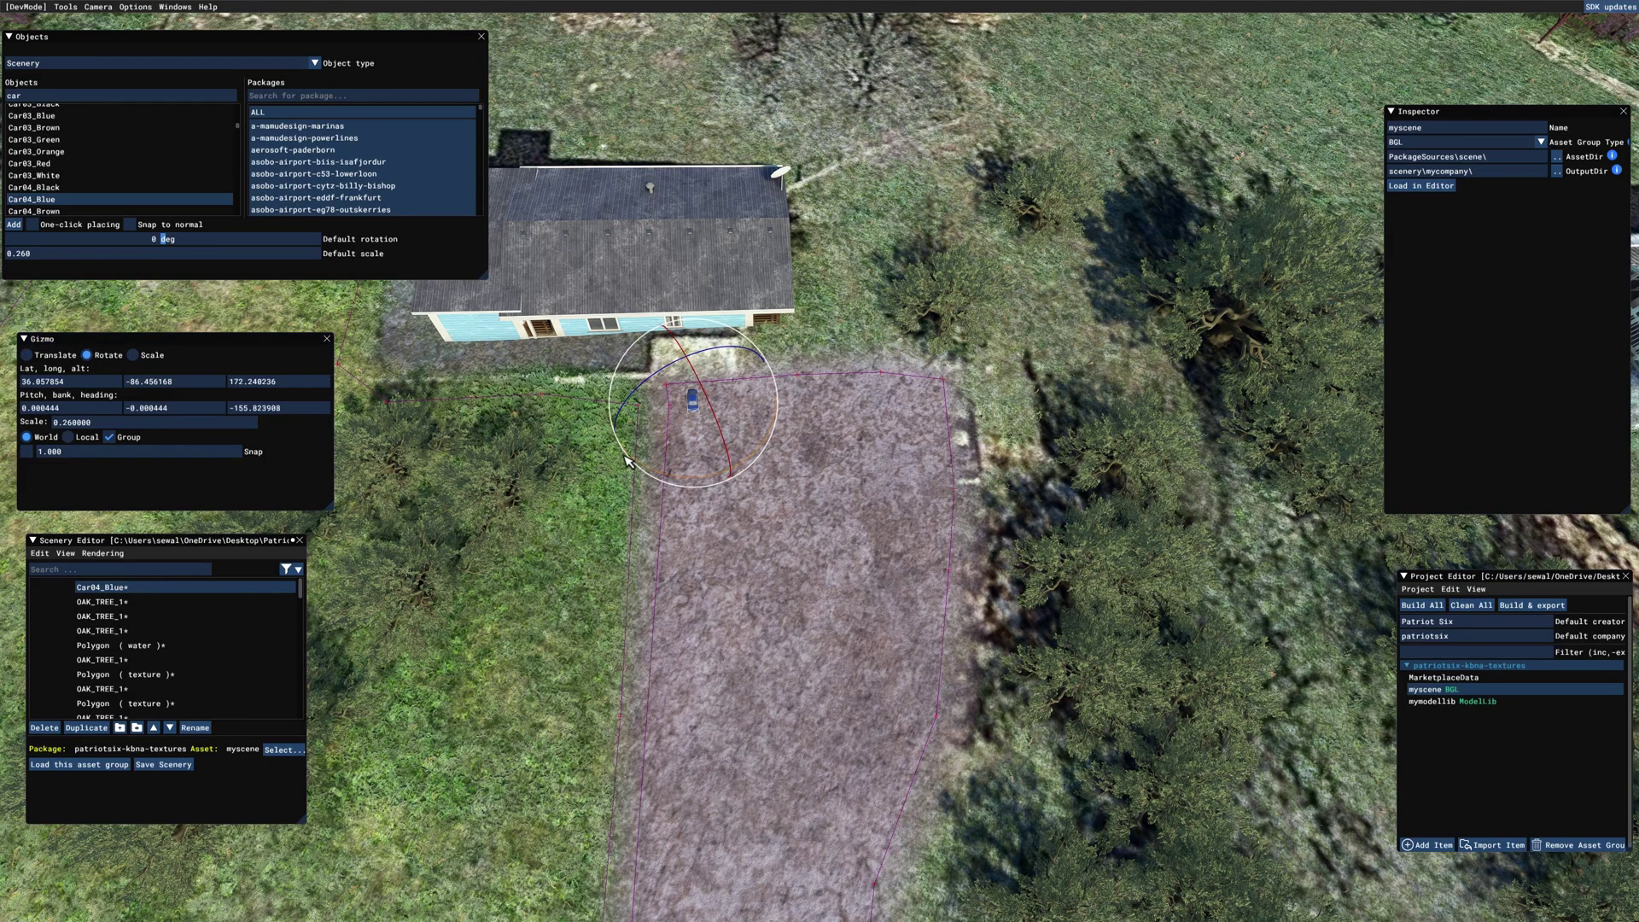
pyautogui.click(577, 500)
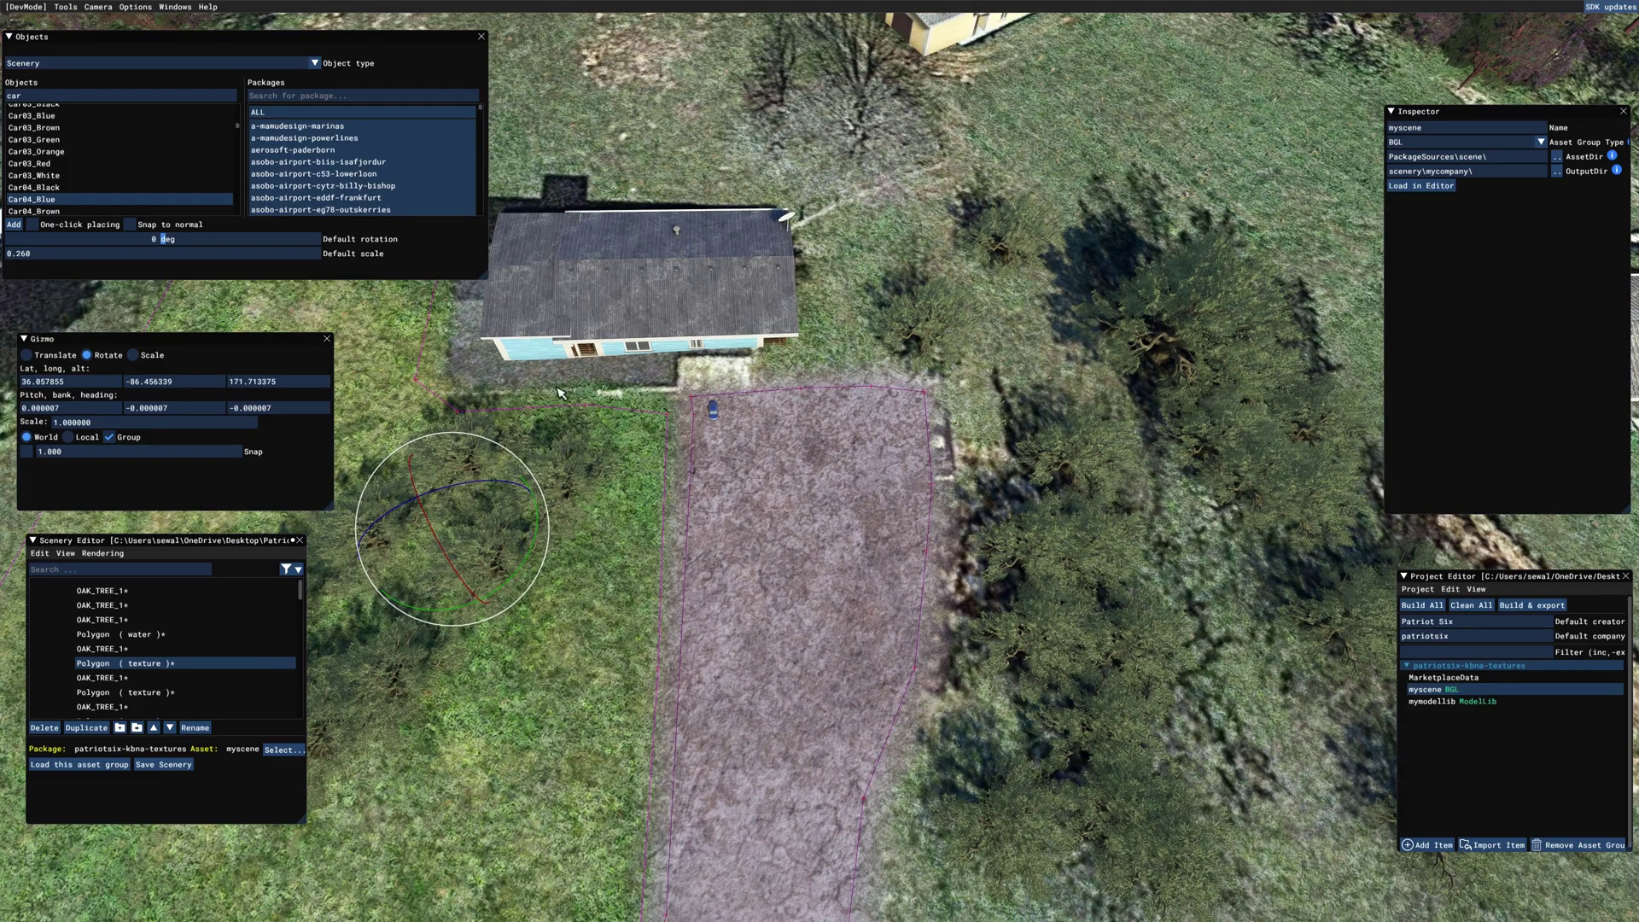
# Add a CarUtility01_Black object, rotate it to a heading of about -159.9, and park it beside the blue car.
pyautogui.scroll(-1, 151, 172)
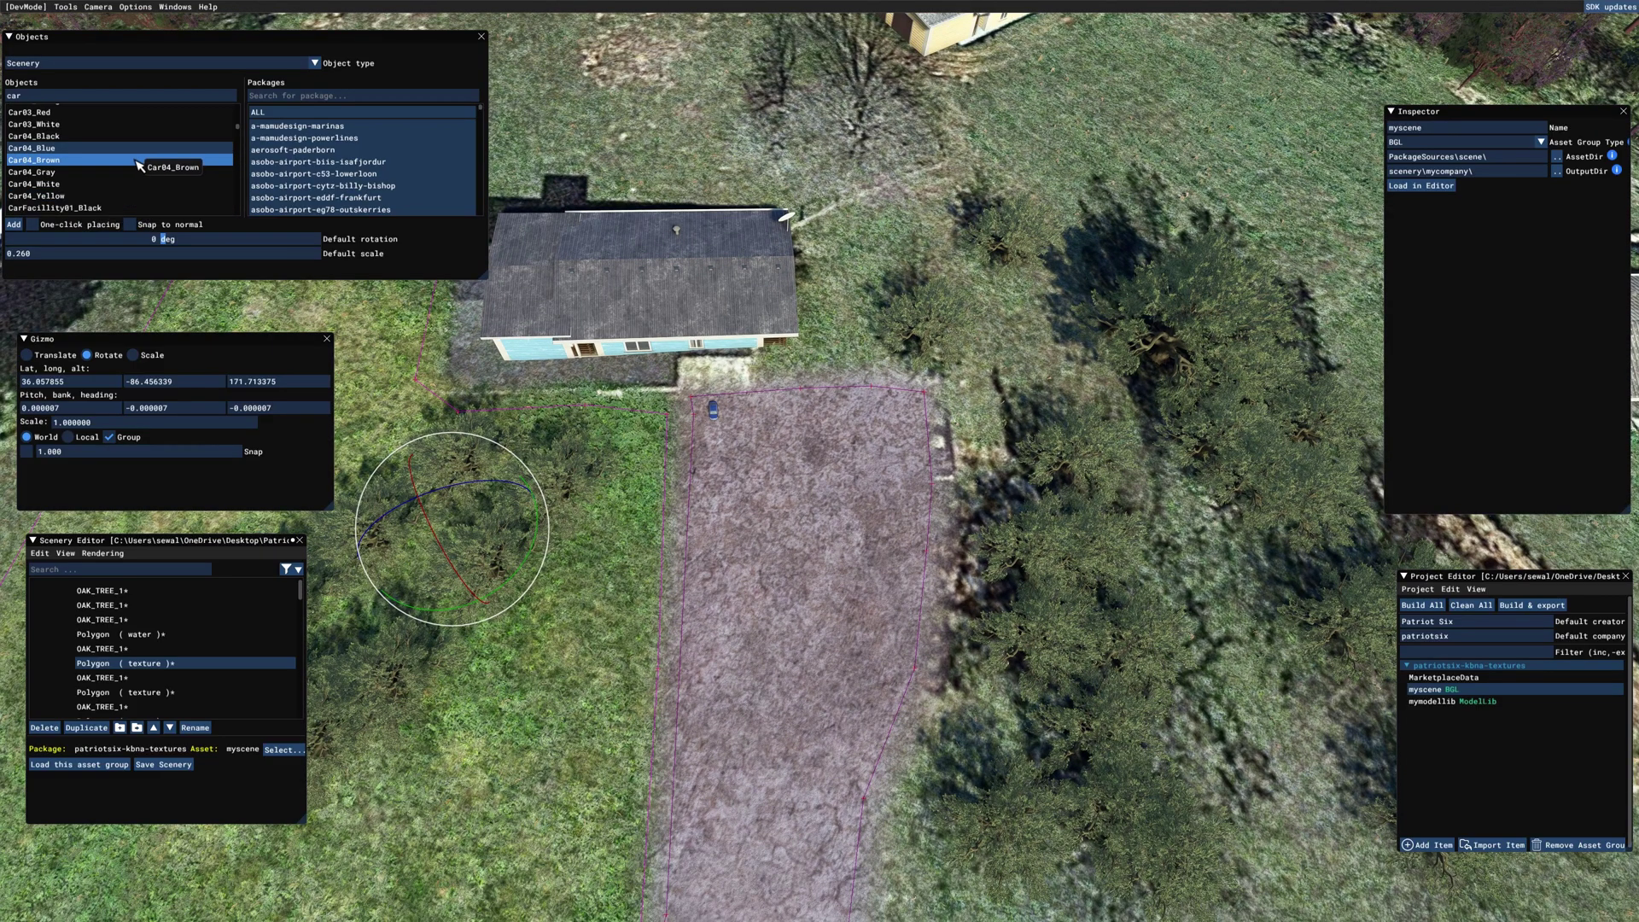
pyautogui.scroll(-1, 141, 169)
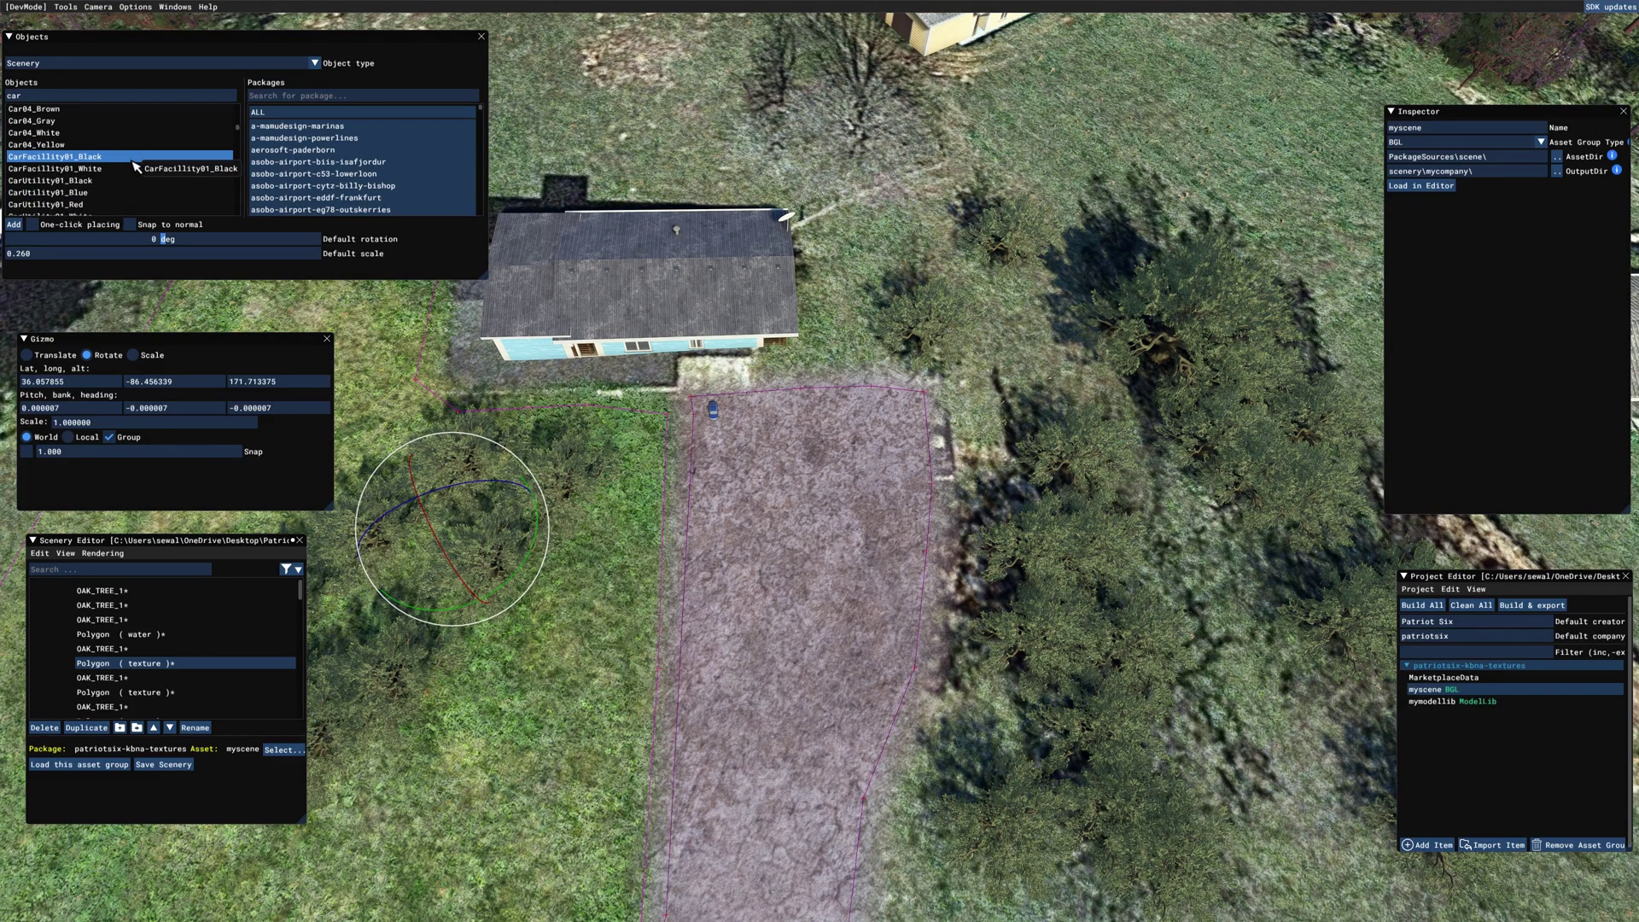
pyautogui.click(51, 180)
pyautogui.click(15, 225)
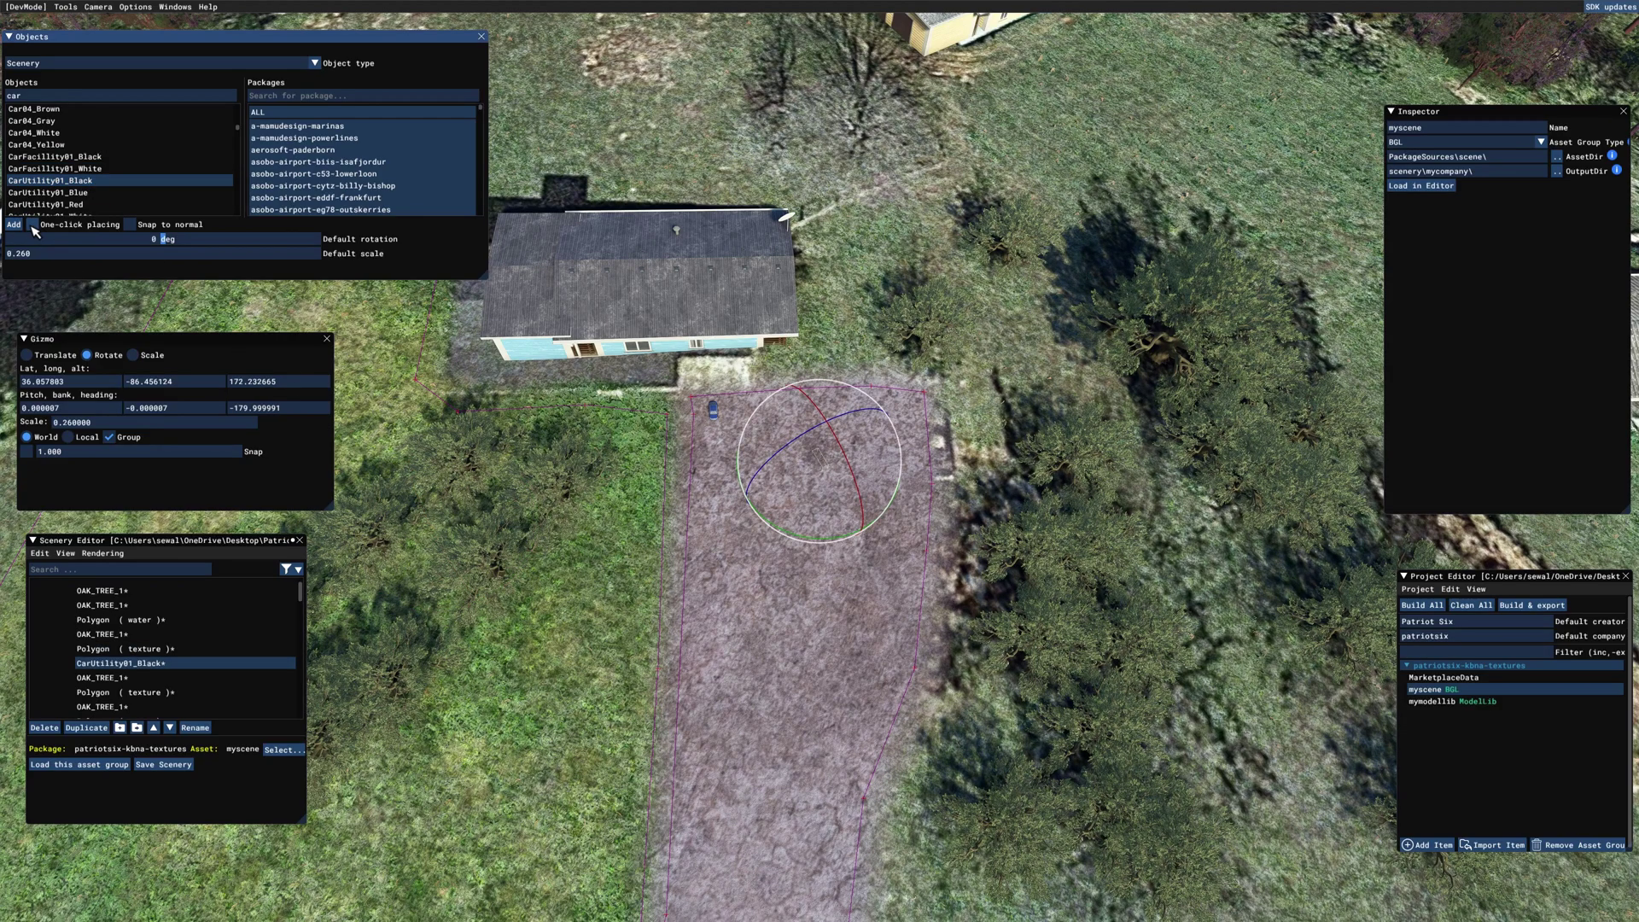
pyautogui.moveTo(825, 538); pyautogui.dragTo(697, 452)
pyautogui.scroll(3, 762, 527)
pyautogui.click(26, 355)
pyautogui.scroll(1, 120, 162)
# Add a Car03_White object, rotate it to a heading of about -156.1, and park it beside the black car.
pyautogui.click(81, 148)
pyautogui.click(51, 124)
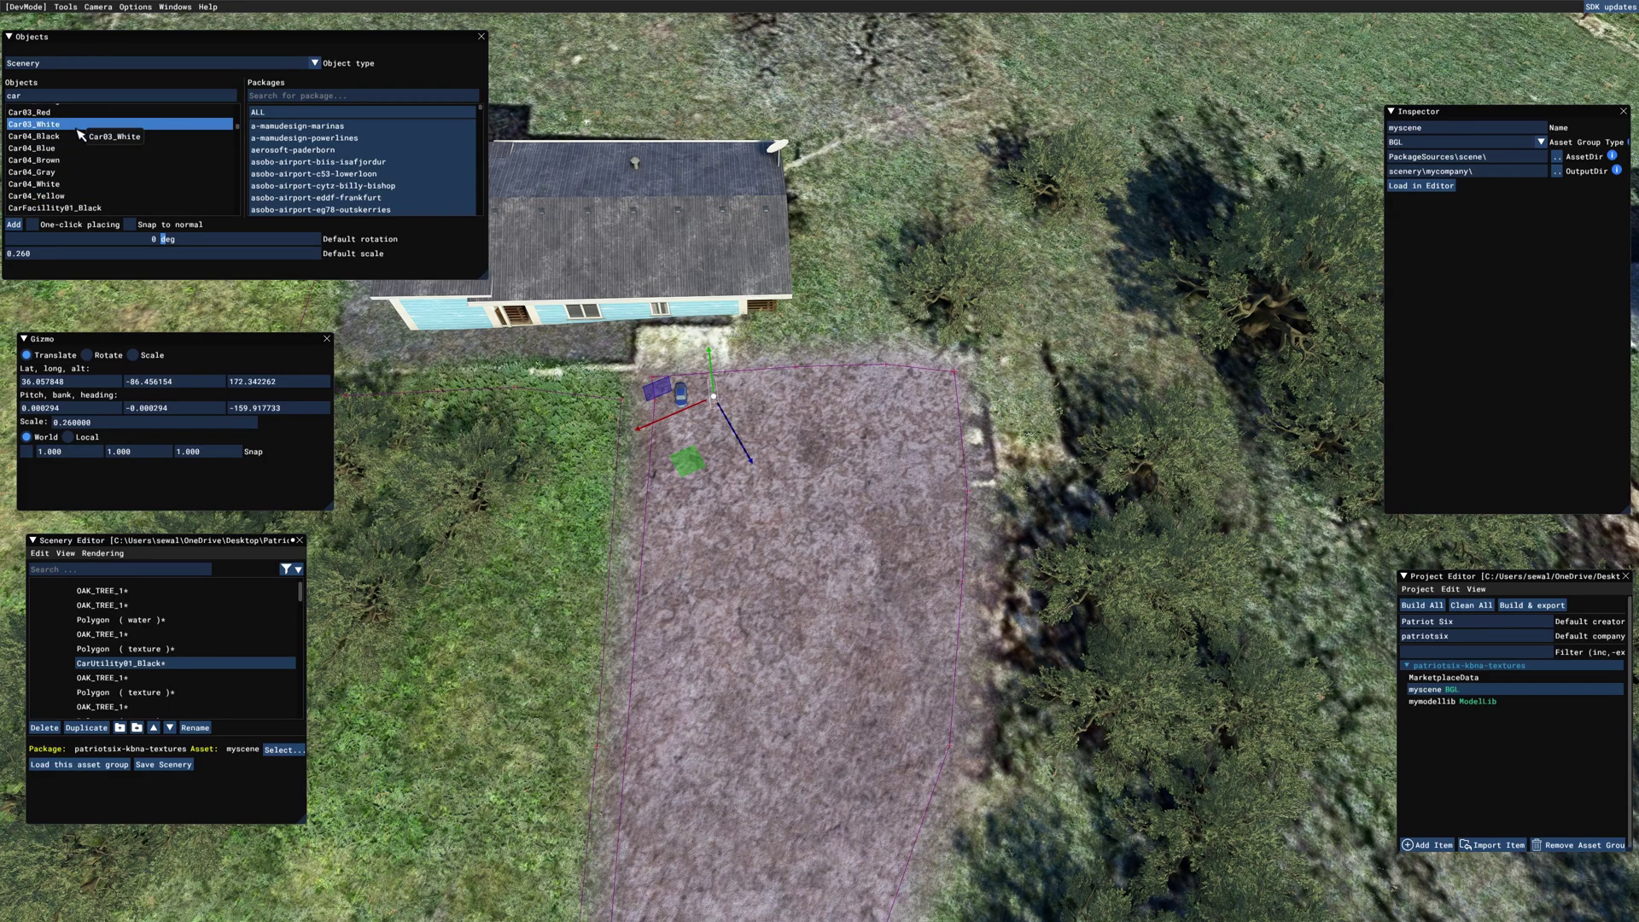
pyautogui.click(14, 225)
pyautogui.moveTo(800, 527); pyautogui.dragTo(725, 468)
pyautogui.click(87, 356)
pyautogui.click(27, 356)
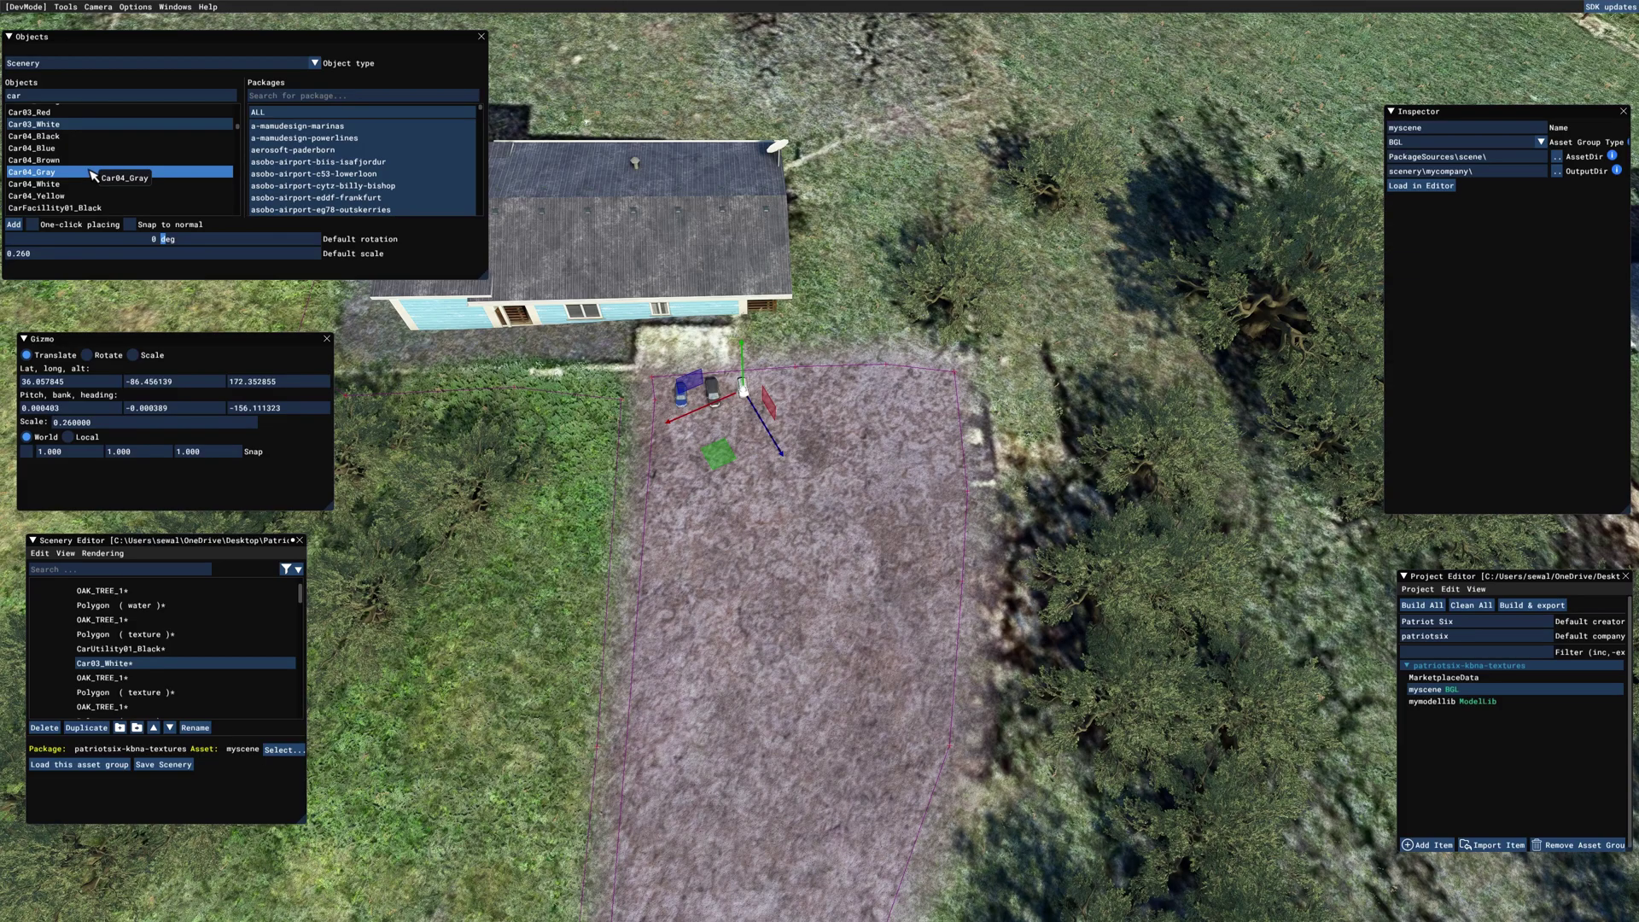
# Add a CarUtility01_Red object, rotate it to a heading of about 23.9, and move it to the driveway's tree-side corner near the house.
pyautogui.scroll(-2, 93, 192)
pyautogui.doubleClick(93, 212)
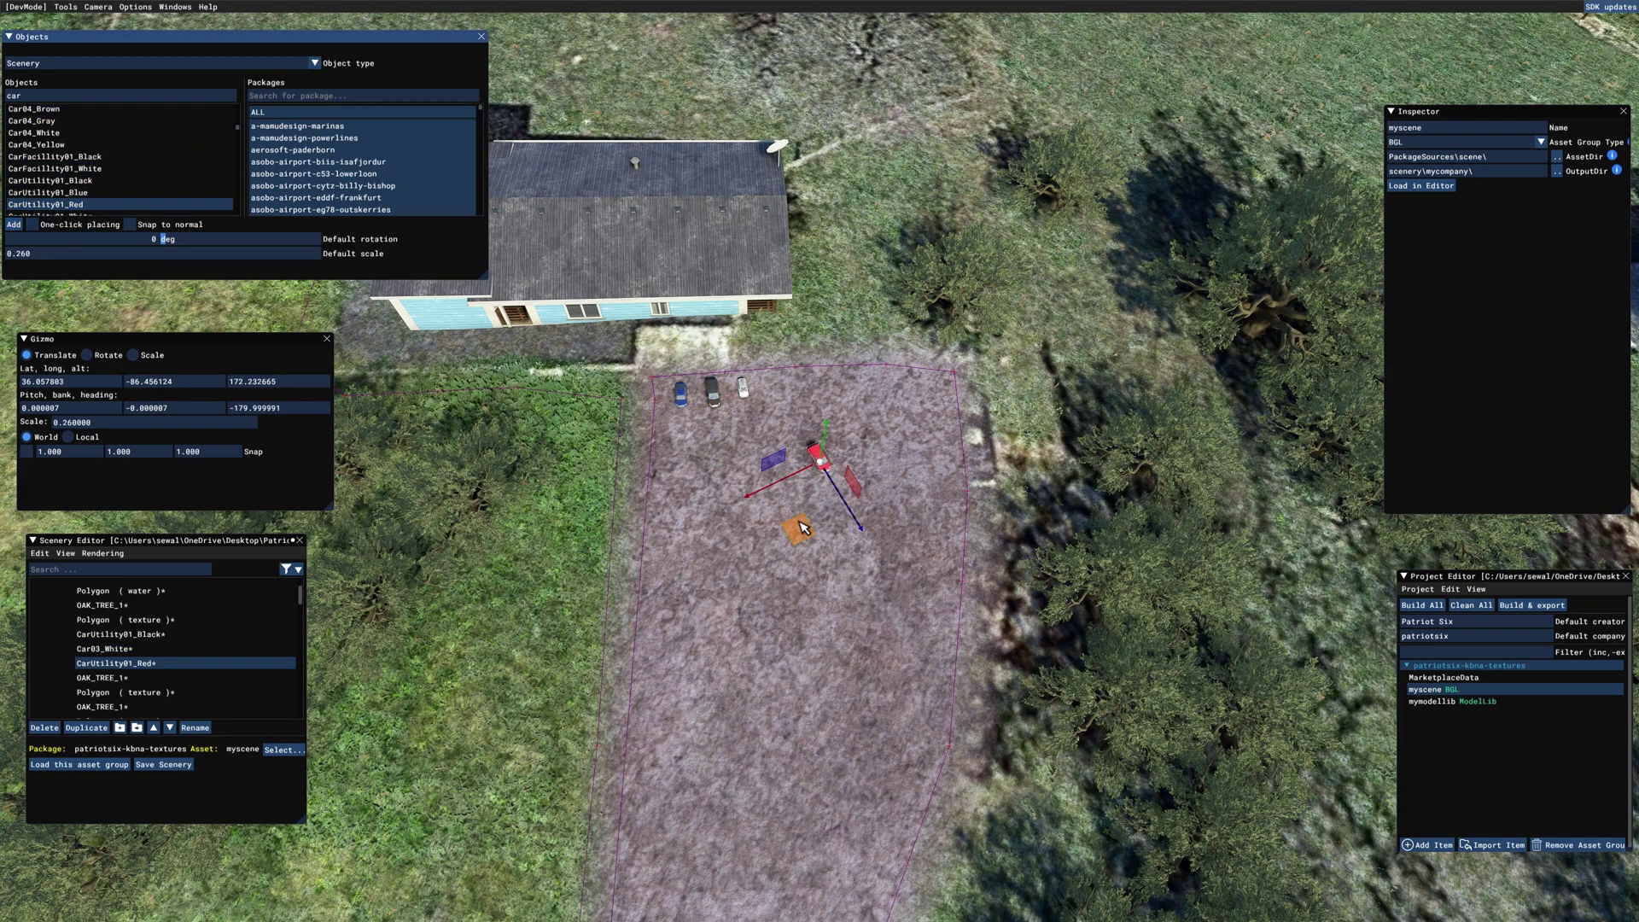
pyautogui.click(91, 355)
pyautogui.moveTo(776, 469); pyautogui.dragTo(834, 256)
pyautogui.click(27, 355)
pyautogui.moveTo(753, 464); pyautogui.dragTo(938, 454)
pyautogui.press('s')
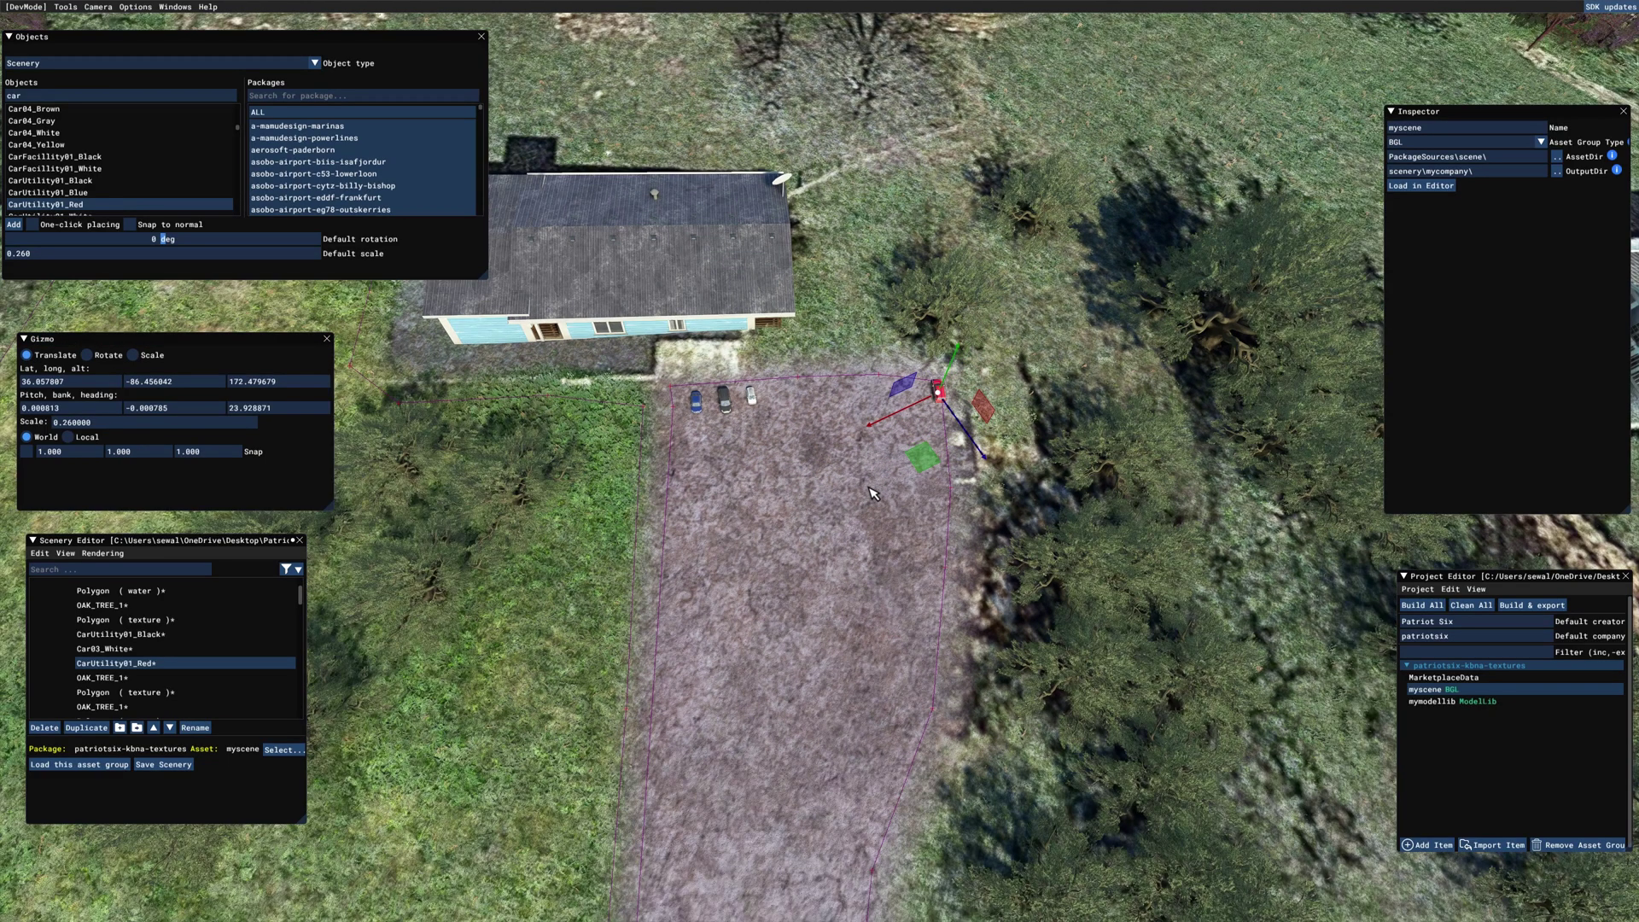
pyautogui.scroll(-6, 871, 465)
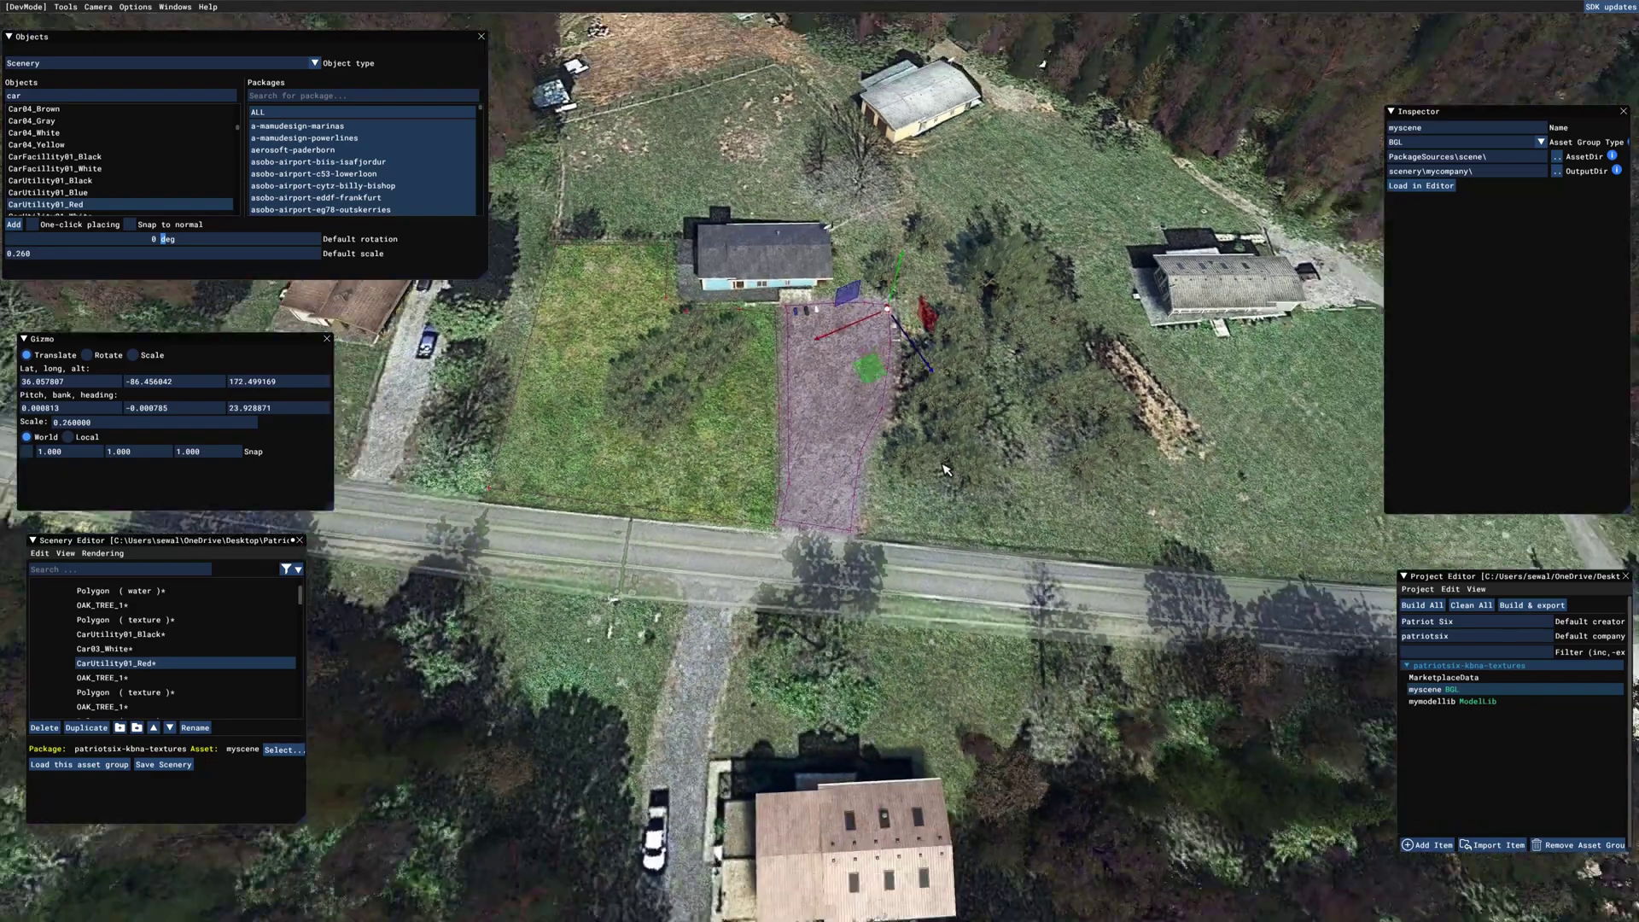
# Deselect the red car and view the finished driveway and its surroundings from farther away.
pyautogui.press('d')
pyautogui.scroll(-2, 958, 495)
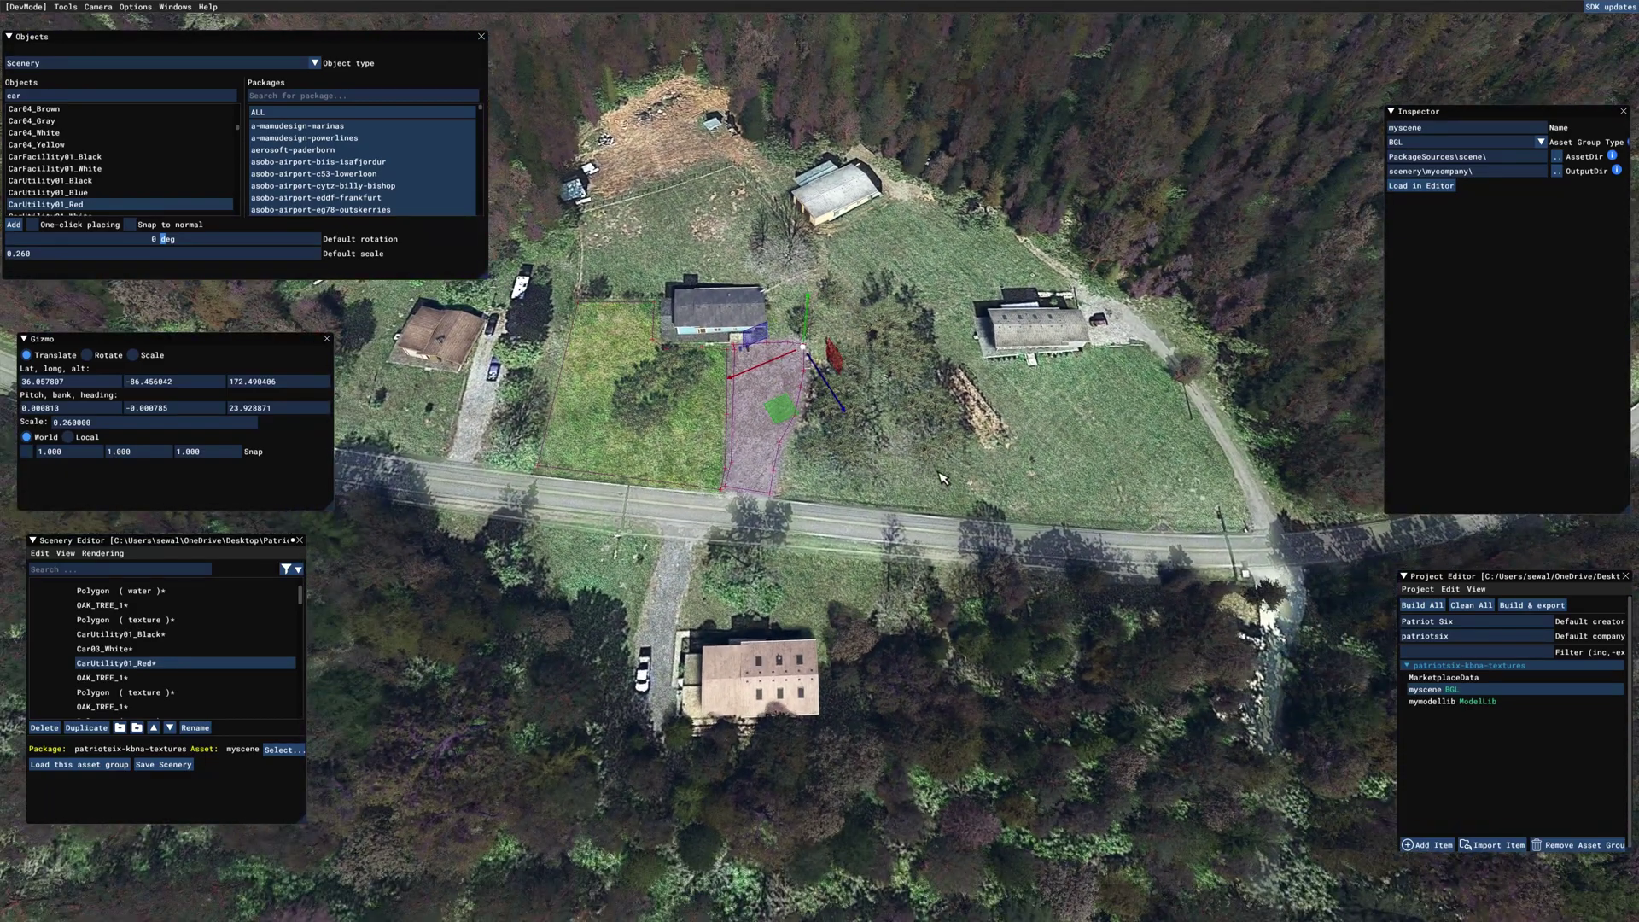
pyautogui.press('s')
pyautogui.click(937, 504)
pyautogui.moveTo(936, 505); pyautogui.dragTo(931, 472, button='middle')
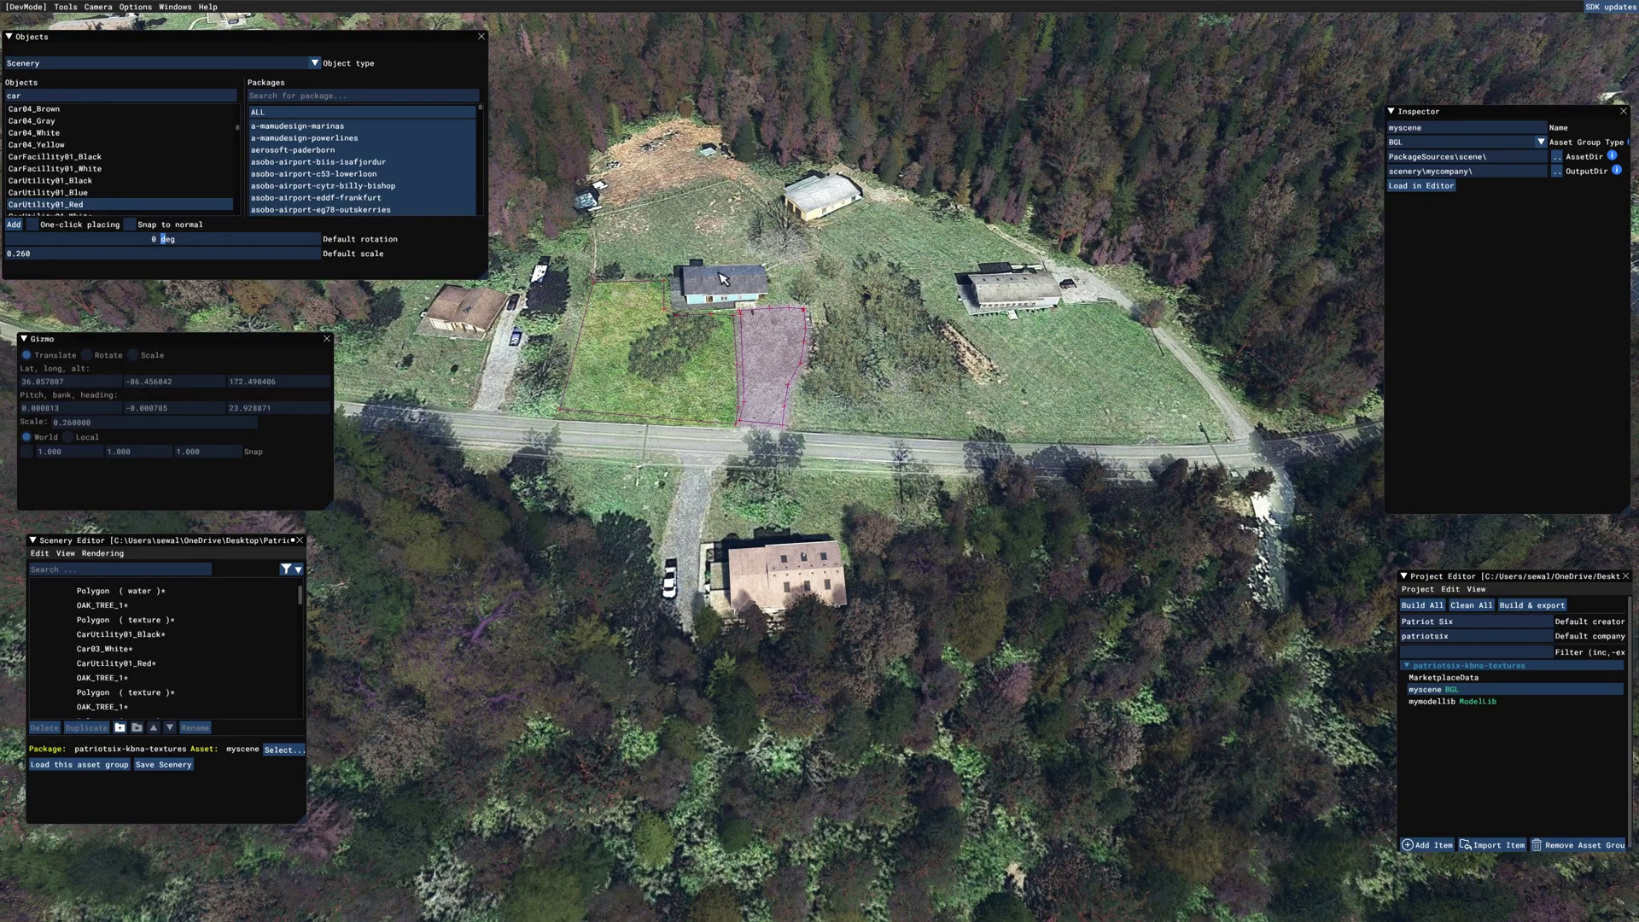
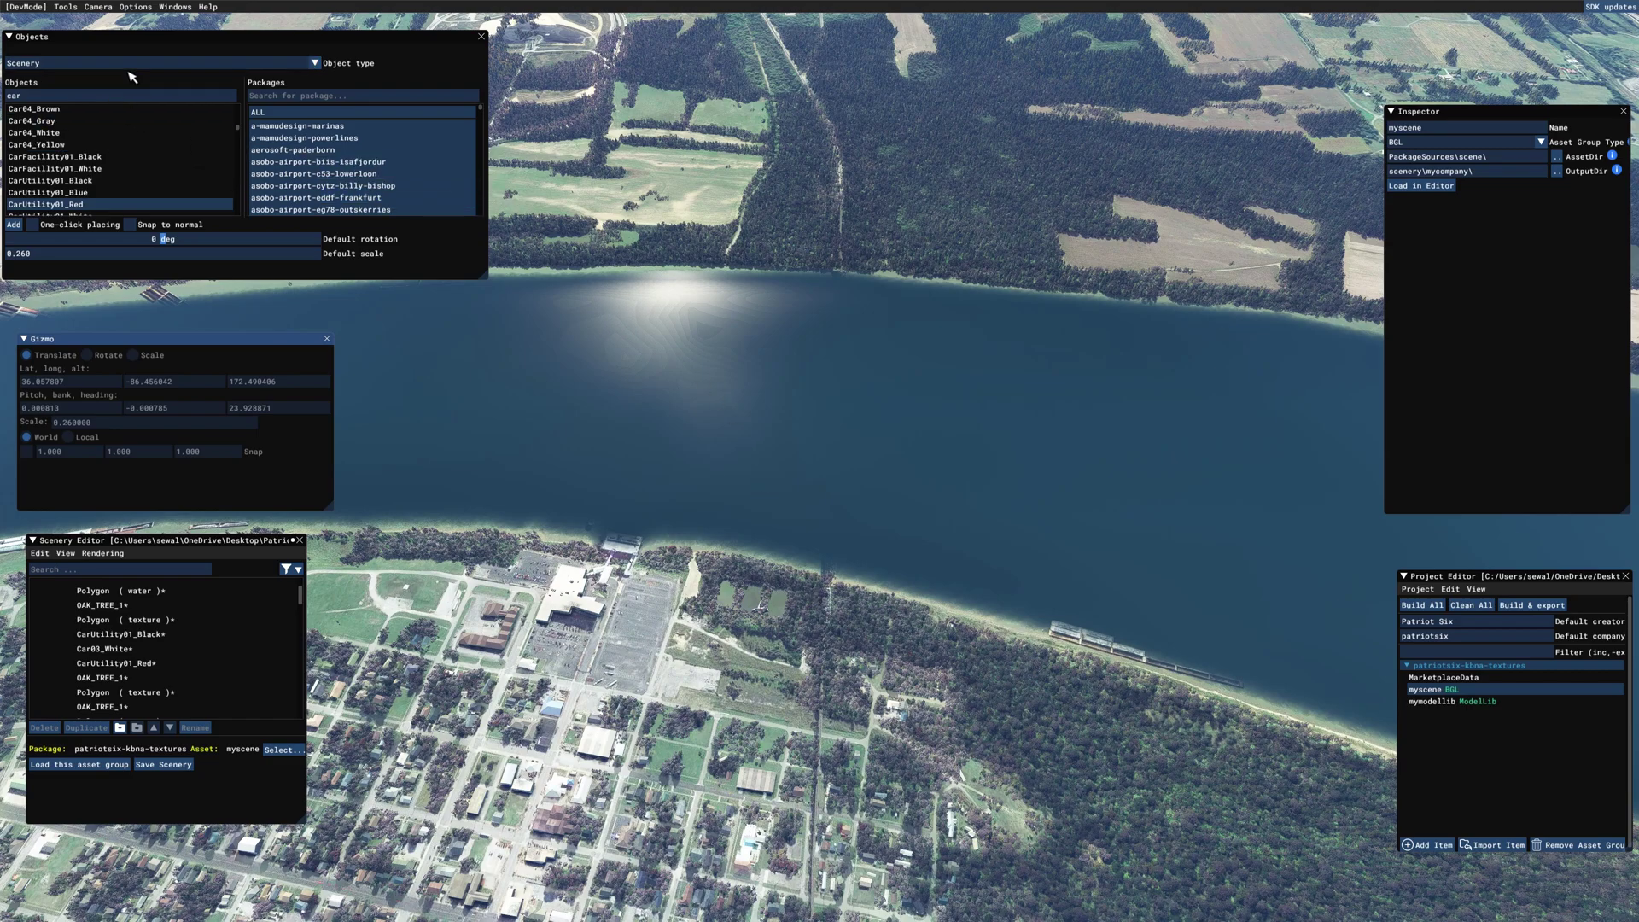
# Replace the scenery object search term with "bridge" and browse the matching objects.
pyautogui.click(92, 100)
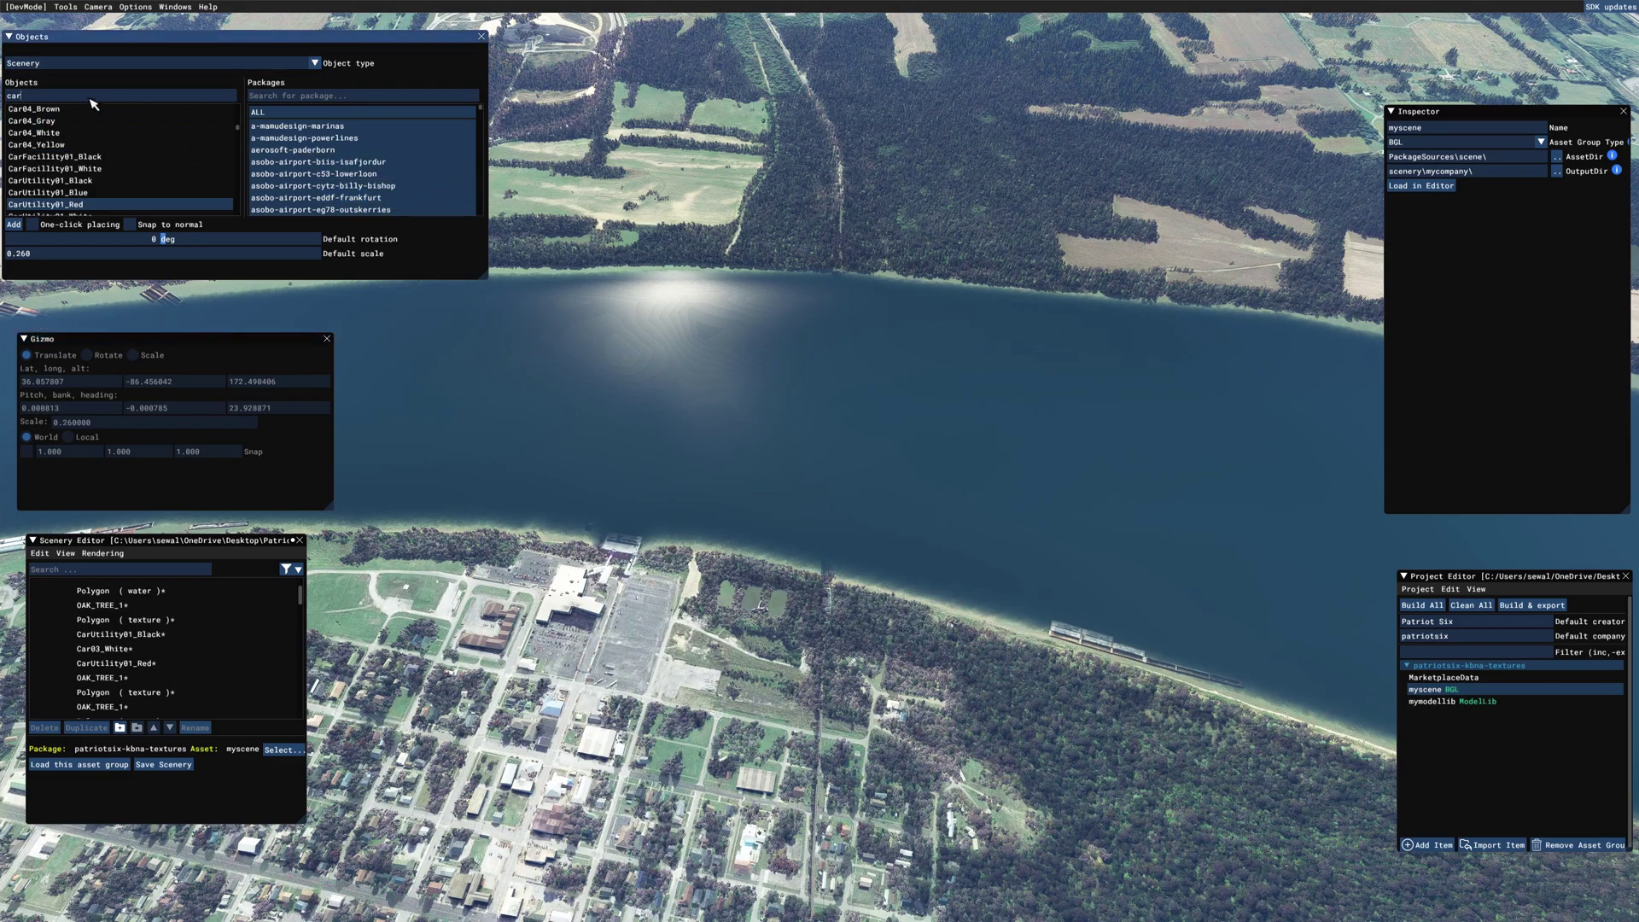
pyautogui.press('BackSpace')
pyautogui.press('BackSpace')
pyautogui.press('BackSpace')
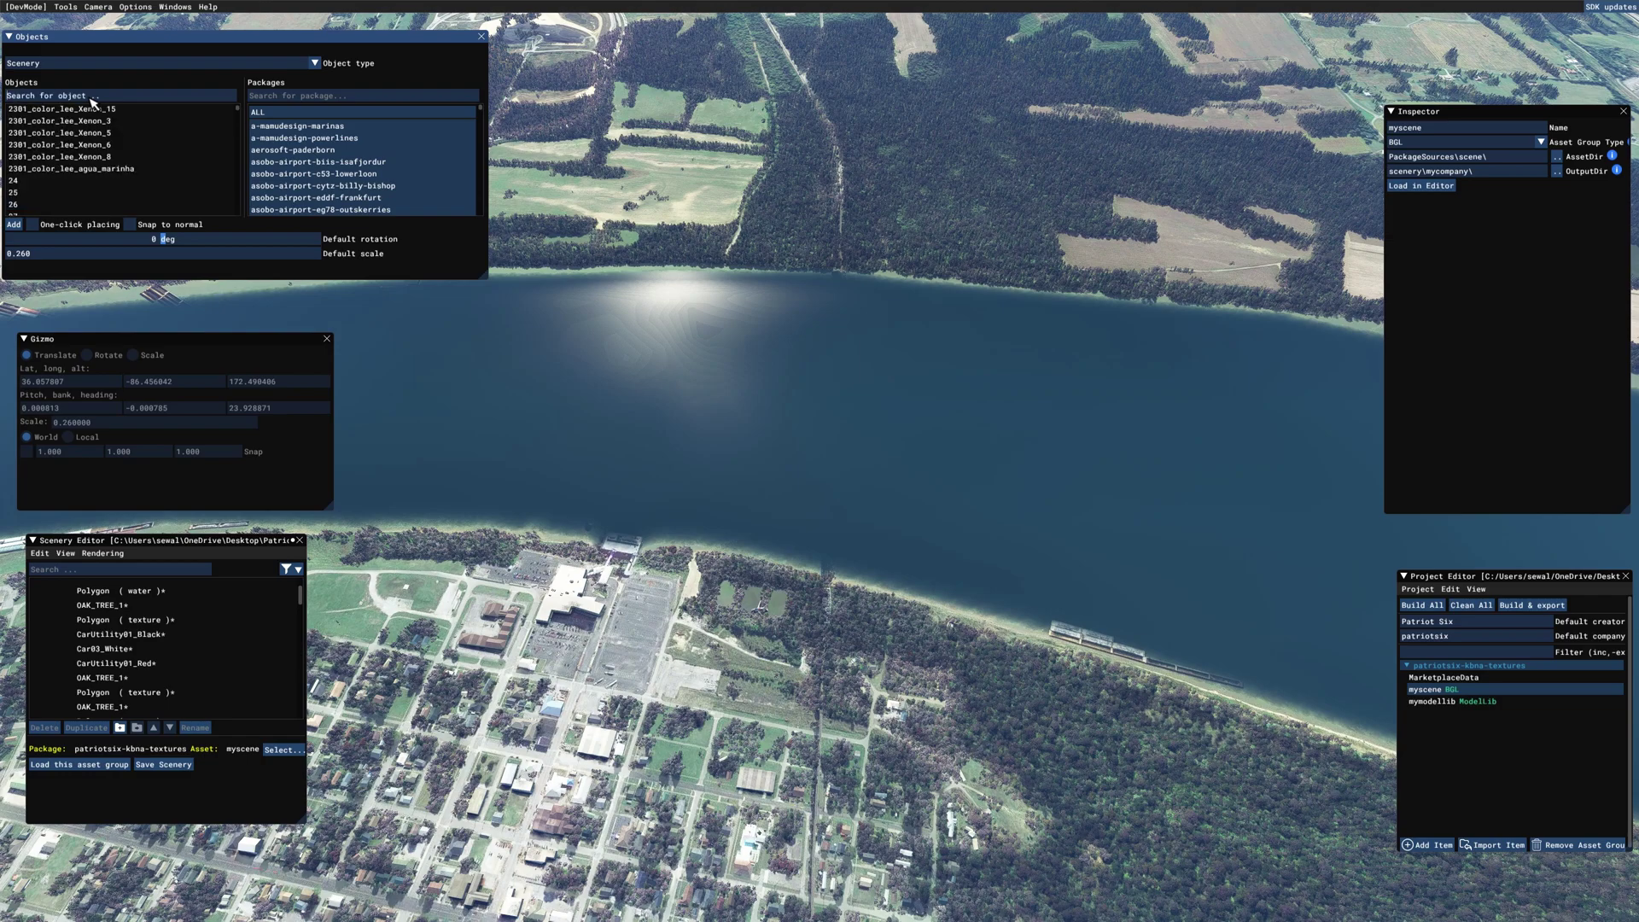
pyautogui.write('brid')
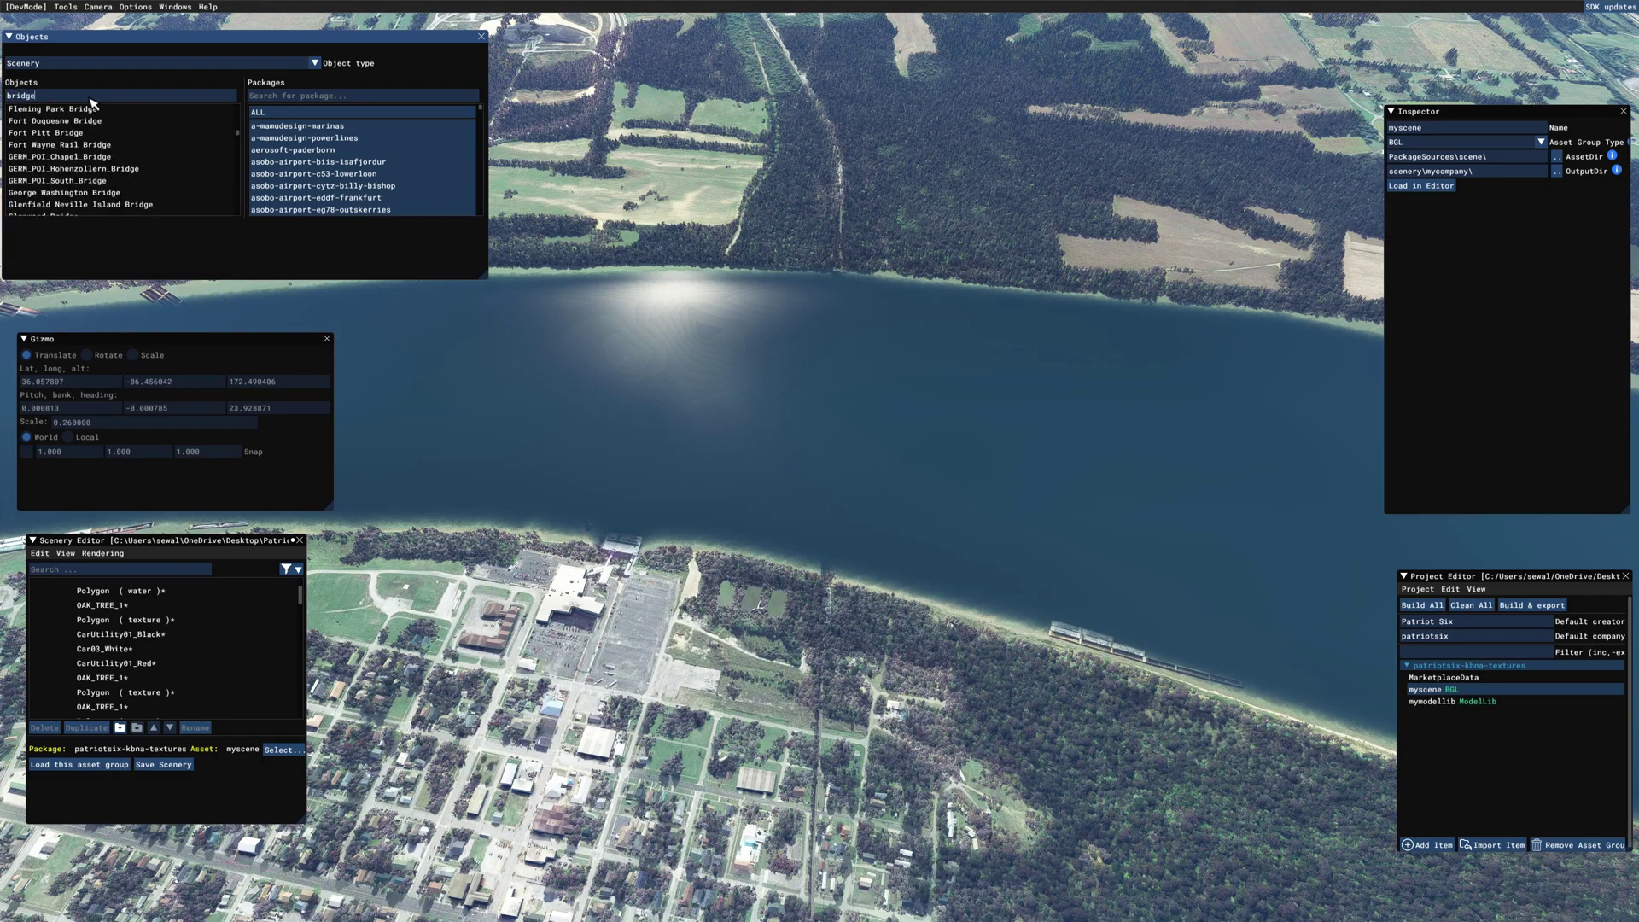
pyautogui.write('ge')
pyautogui.scroll(-1, 162, 169)
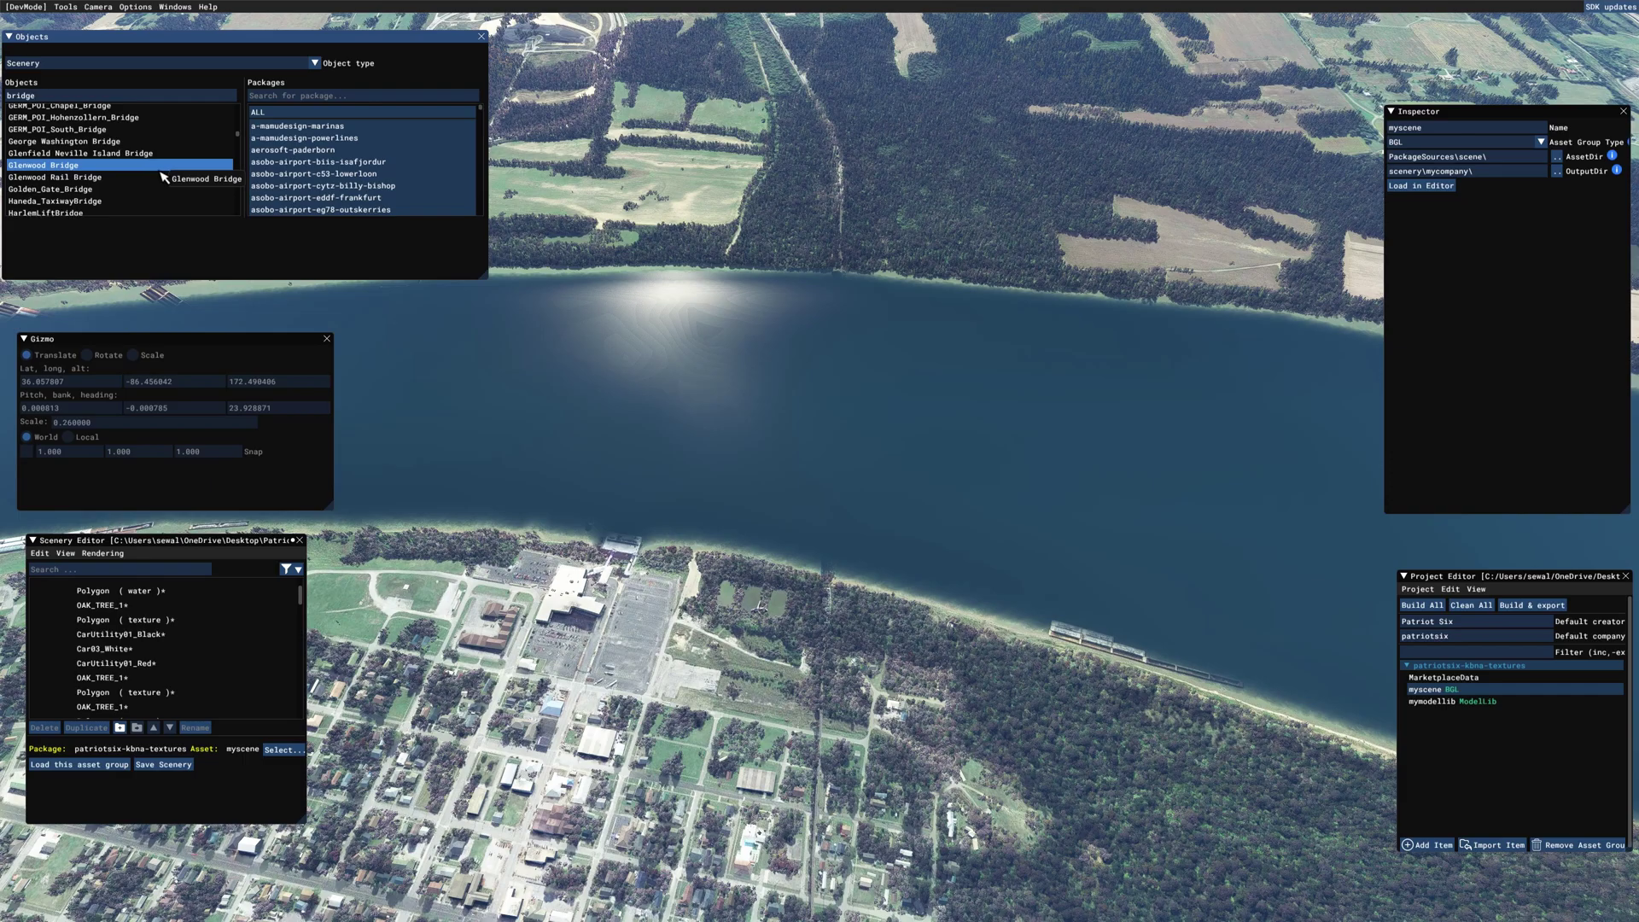
pyautogui.scroll(-5, 163, 170)
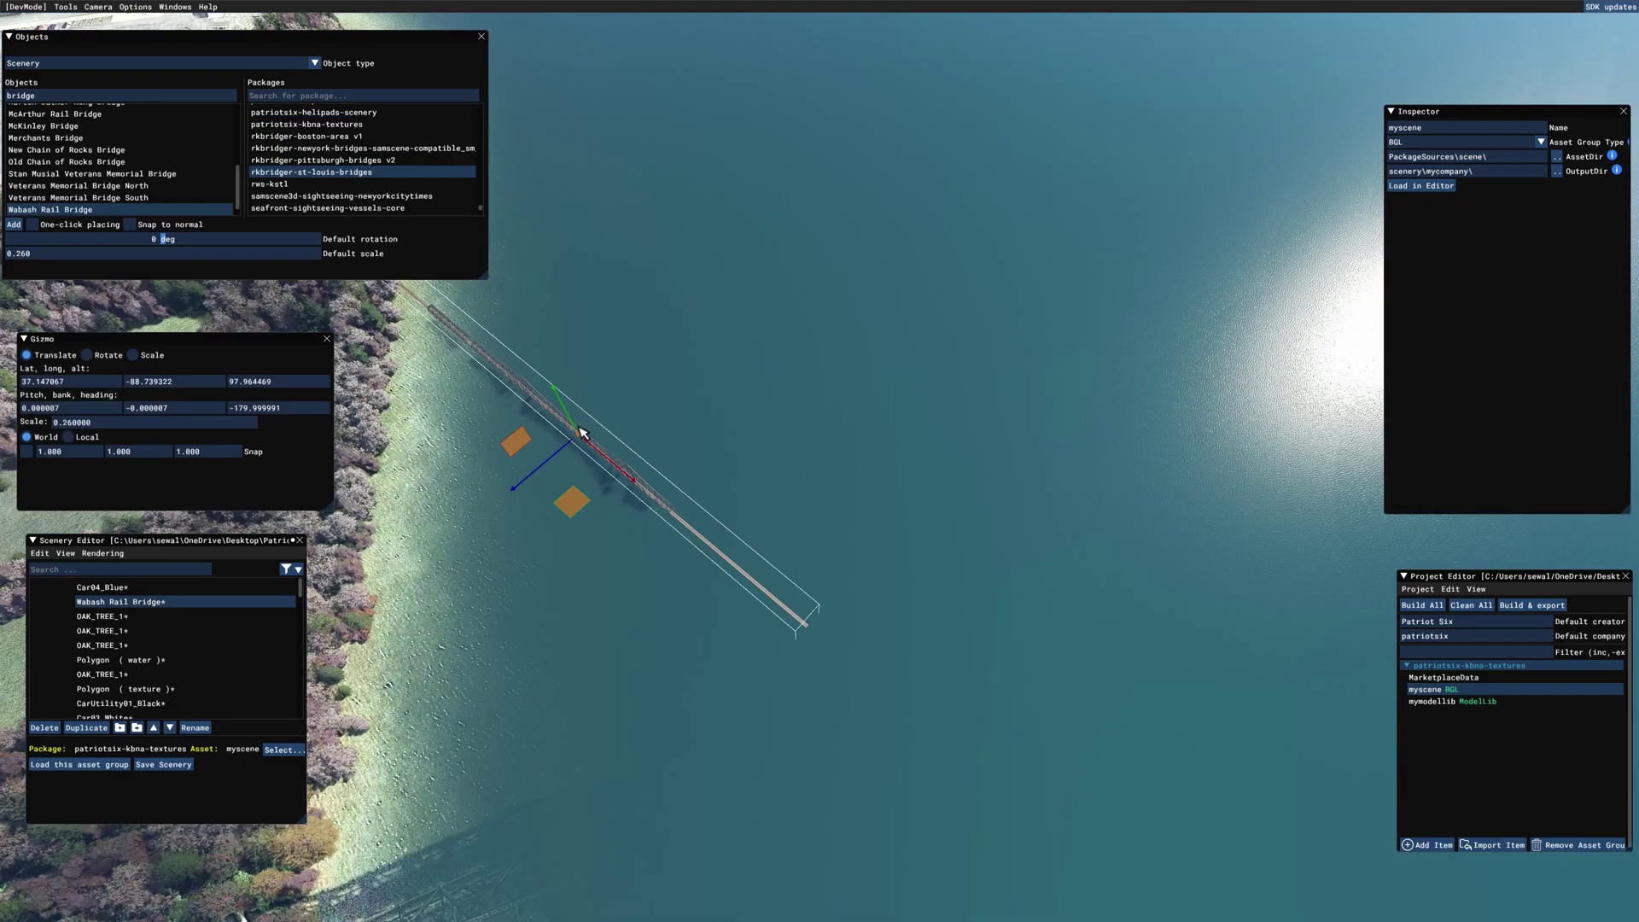
# Move the Wabash Rail Bridge across the river beside the broken bridge end, at about latitude 37.14755, longitude -88.74091.
pyautogui.moveTo(571, 501); pyautogui.dragTo(909, 496)
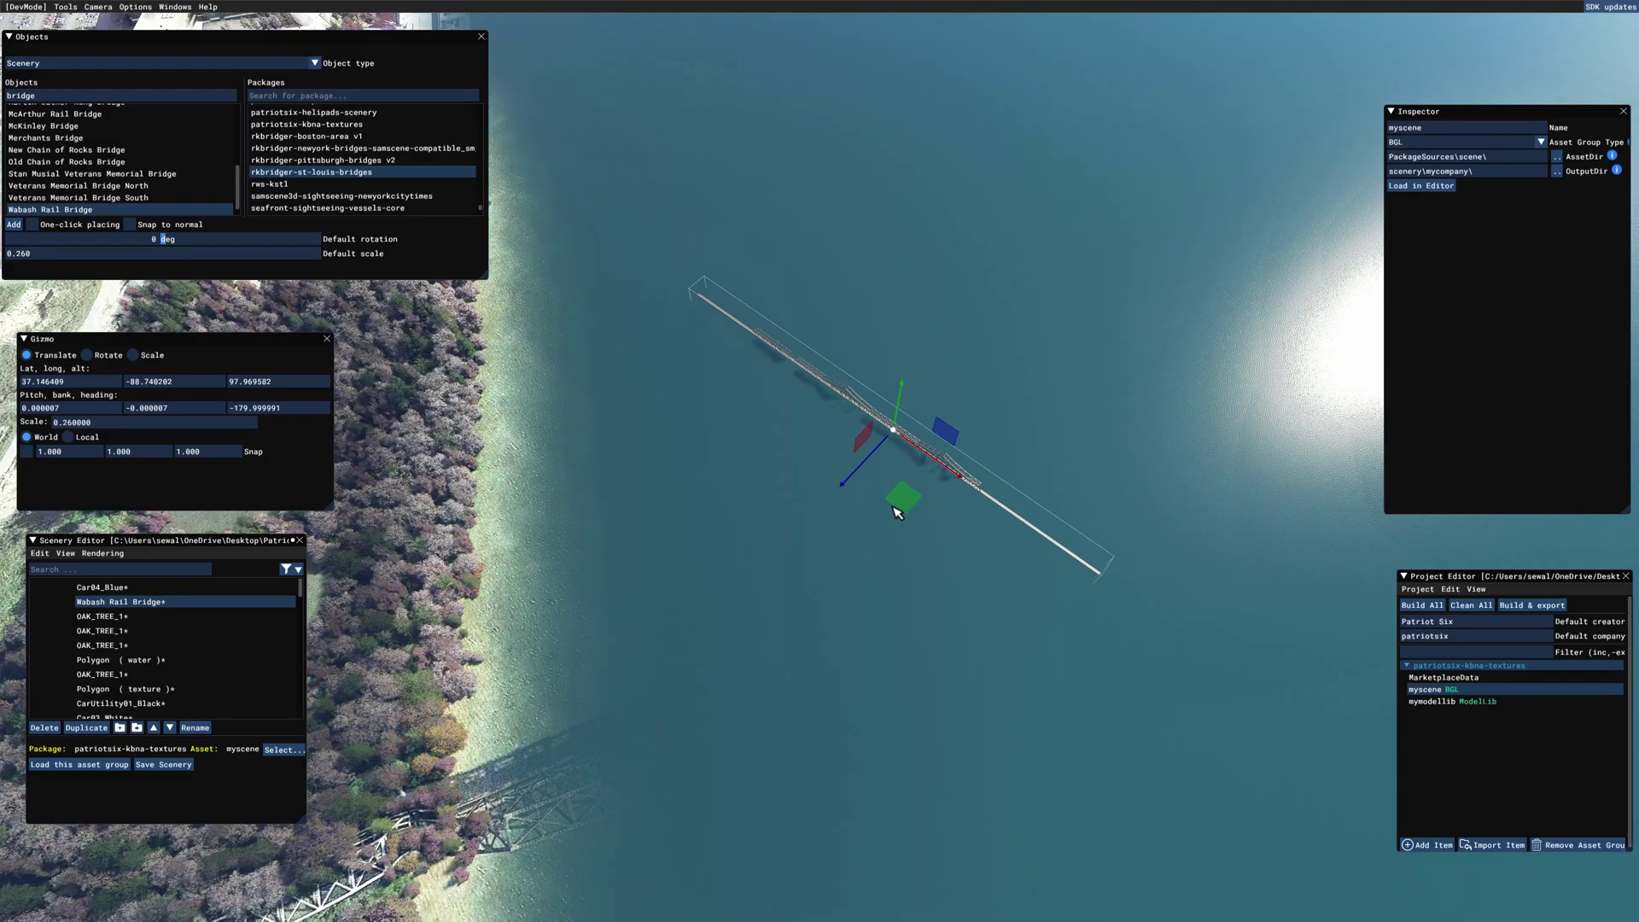
pyautogui.press('s')
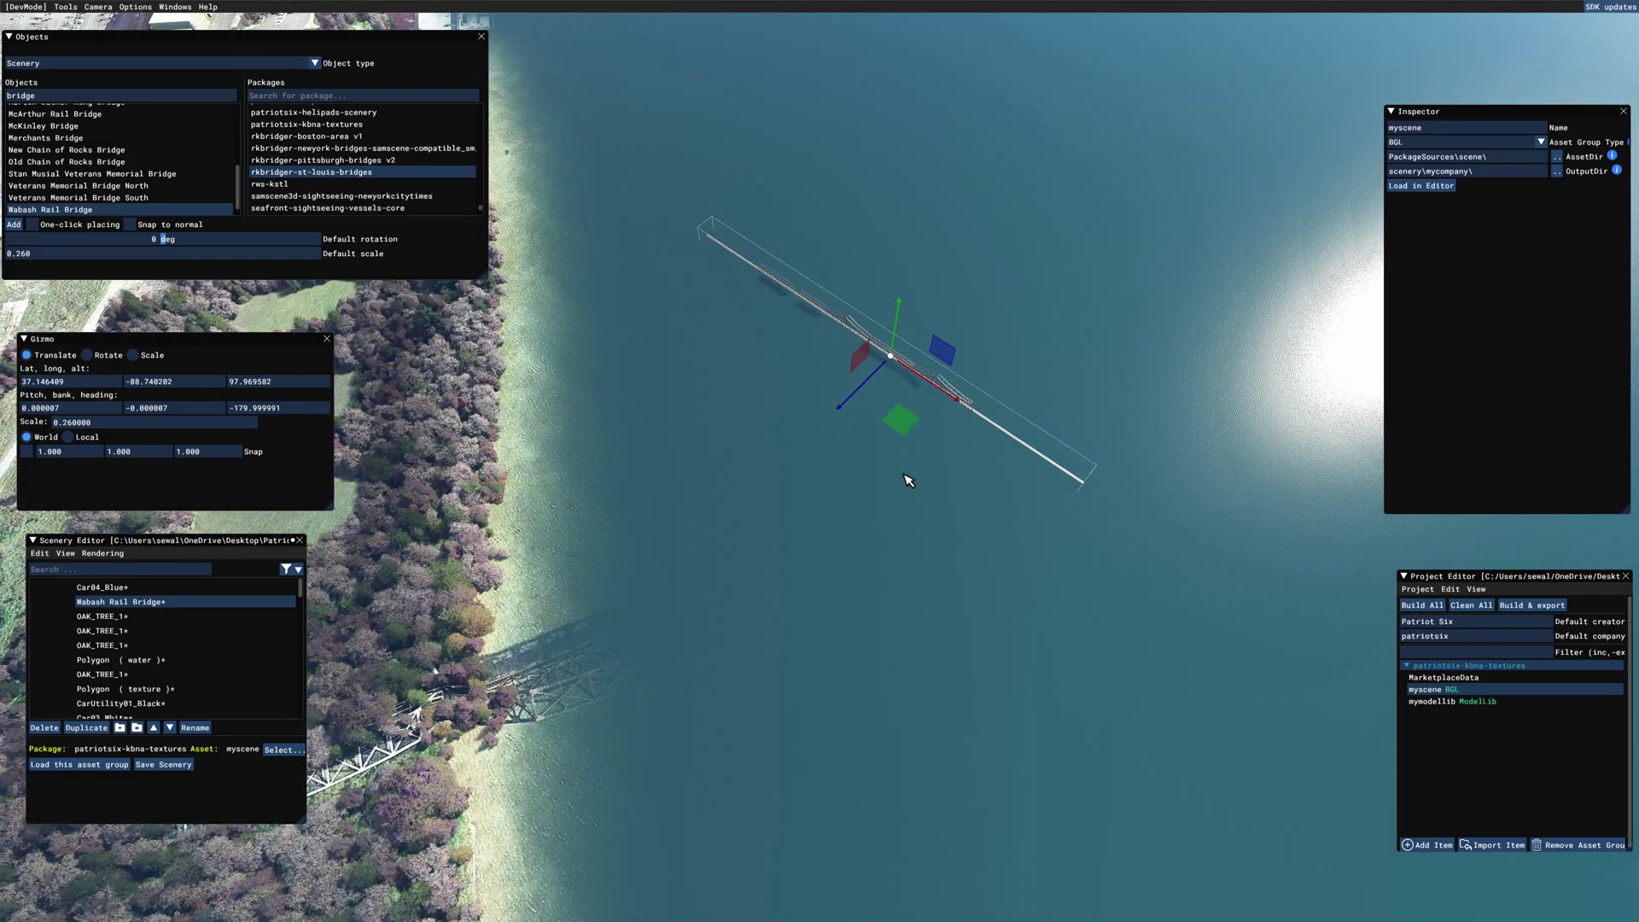
pyautogui.moveTo(906, 427); pyautogui.dragTo(804, 583)
pyautogui.press('s')
pyautogui.moveTo(821, 584); pyautogui.dragTo(745, 597, button='right')
pyautogui.moveTo(822, 421); pyautogui.dragTo(771, 559)
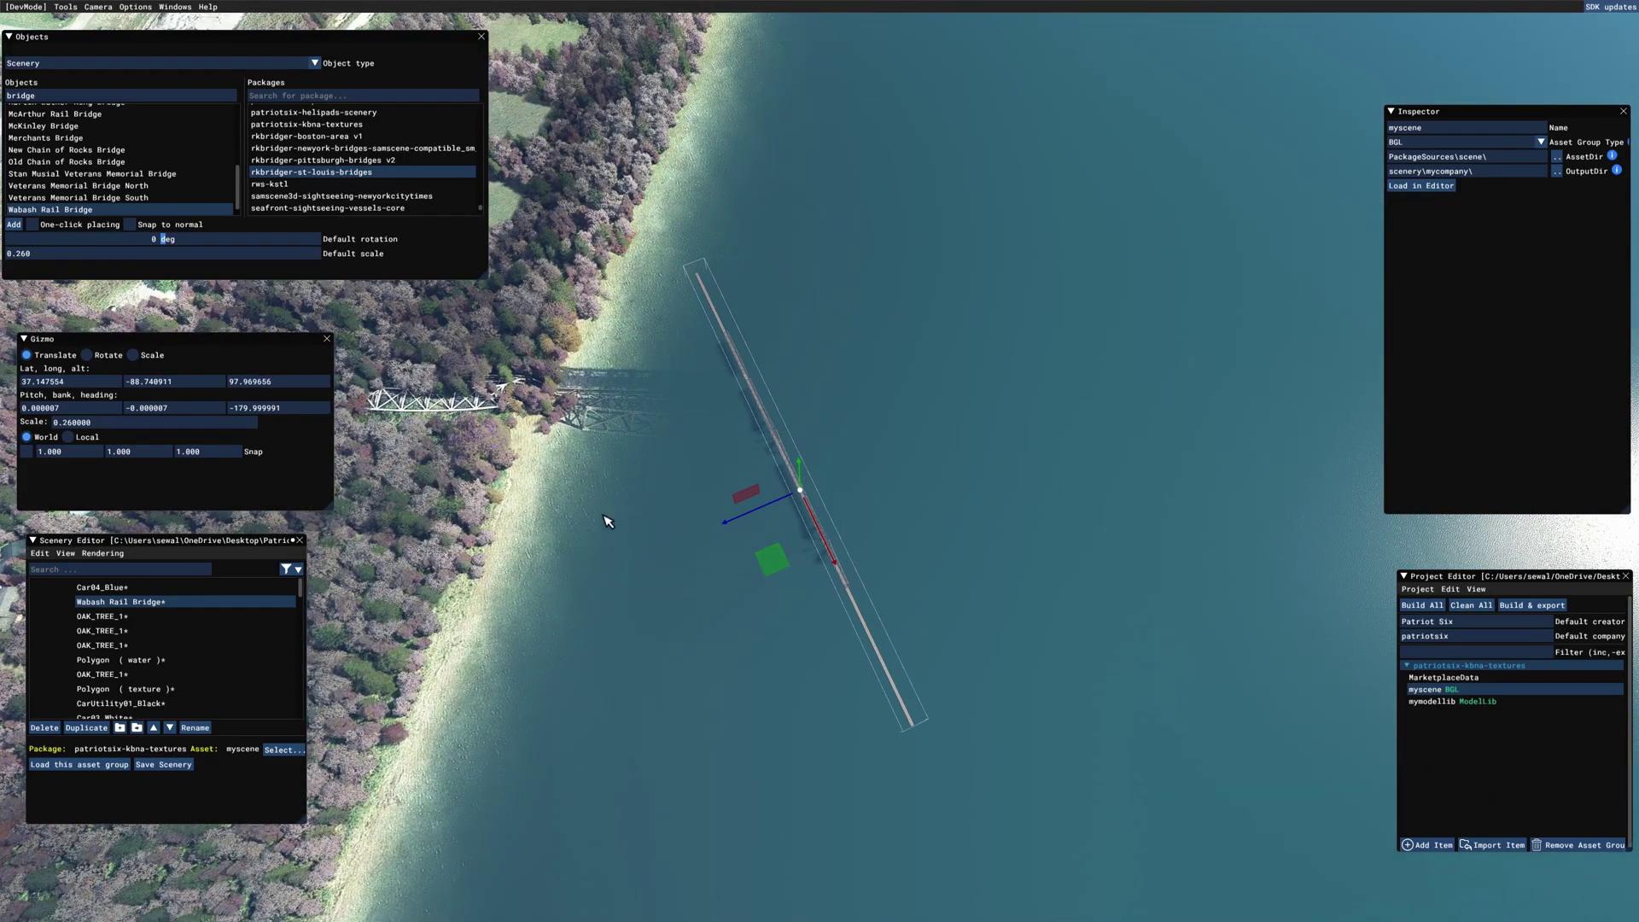
# Rotate the Wabash Rail Bridge to a heading of about 115.9 so it lines up with the existing bridge end on the shore.
pyautogui.click(133, 355)
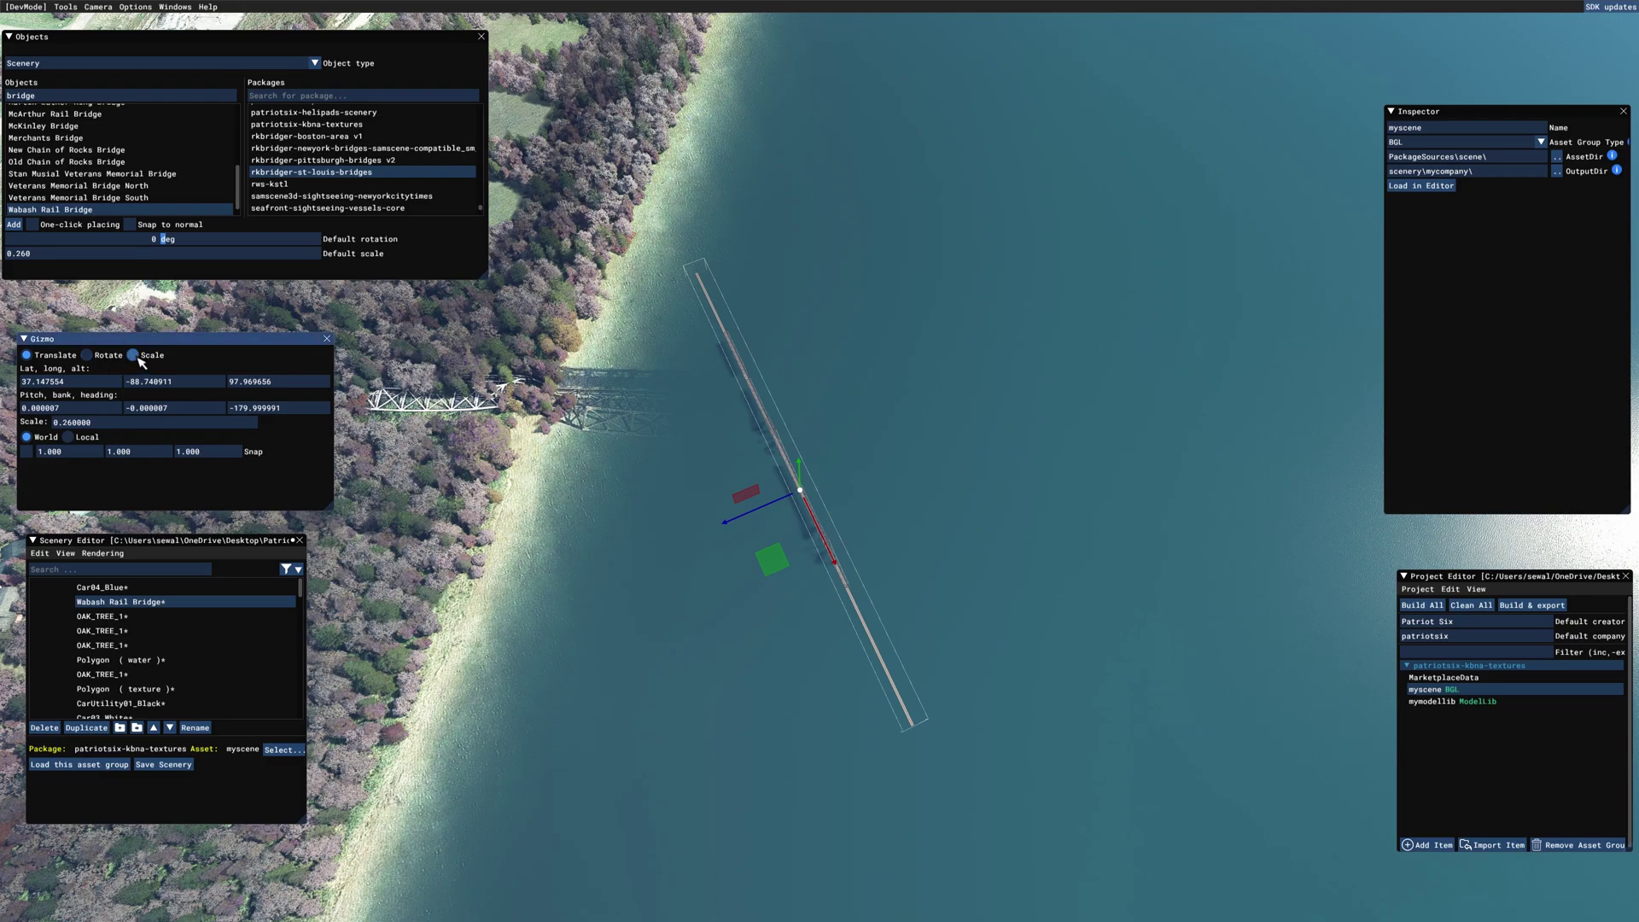
pyautogui.click(98, 357)
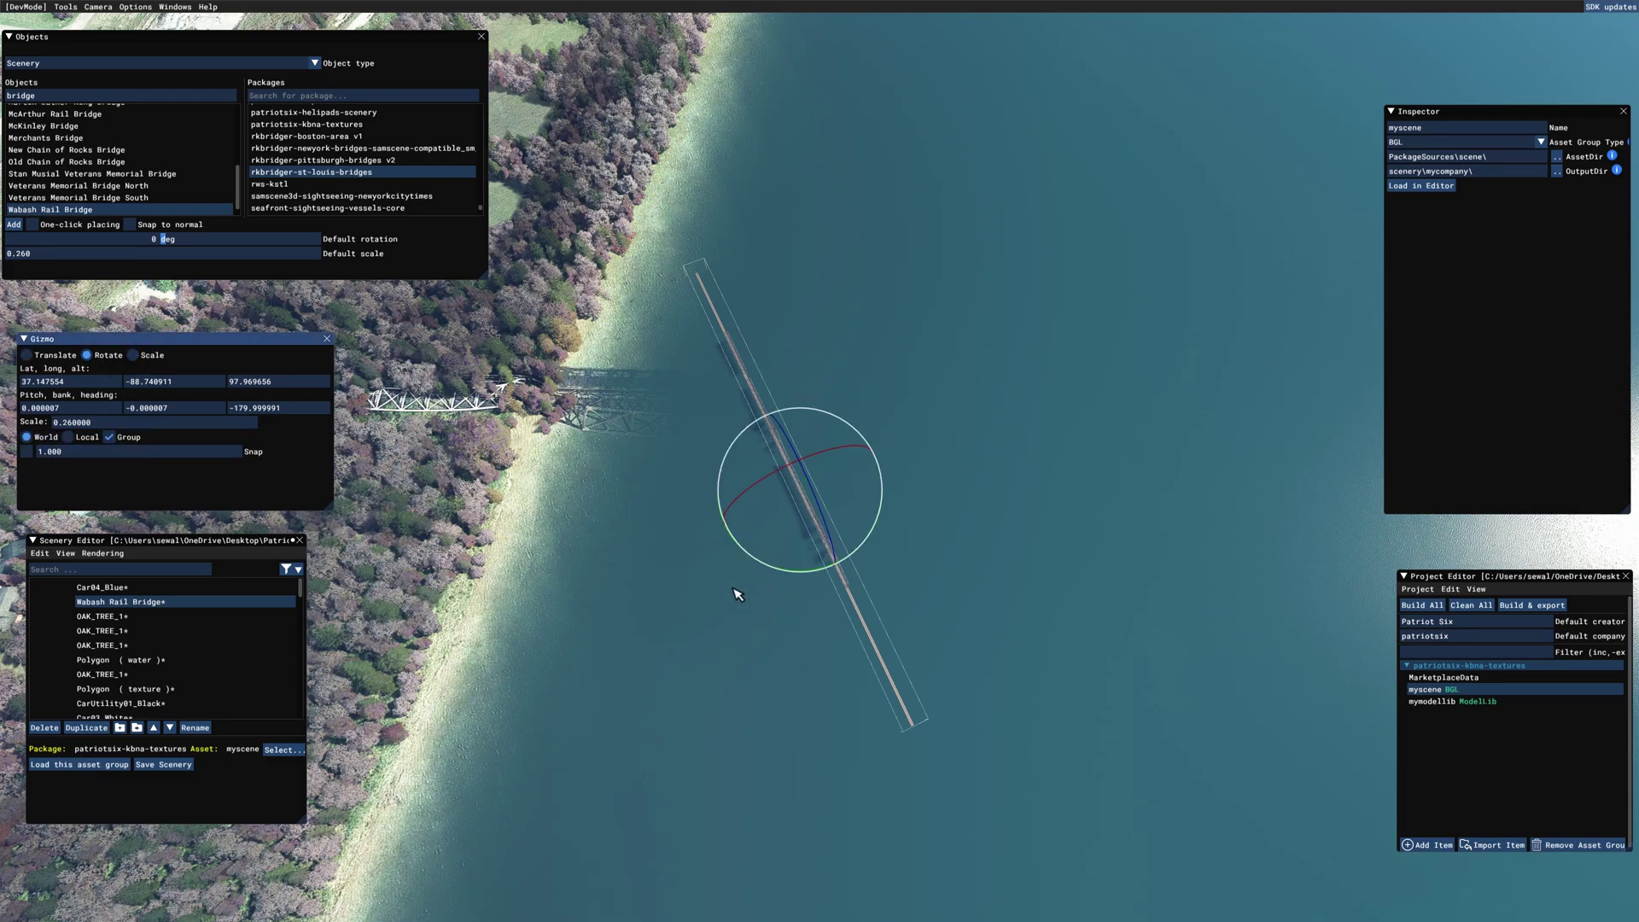
pyautogui.moveTo(764, 570); pyautogui.dragTo(834, 556)
pyautogui.moveTo(769, 624); pyautogui.dragTo(773, 546, button='right')
pyautogui.moveTo(841, 531); pyautogui.dragTo(772, 586)
pyautogui.click(27, 355)
pyautogui.moveTo(777, 591); pyautogui.dragTo(868, 586, button='right')
pyautogui.click(87, 355)
pyautogui.moveTo(870, 555); pyautogui.dragTo(774, 623)
pyautogui.click(27, 355)
# Scale the Wabash Rail Bridge to about 0.428 and shift it over the river to about latitude 37.14733, longitude -88.74061.
pyautogui.moveTo(774, 623); pyautogui.dragTo(1007, 696, button='right')
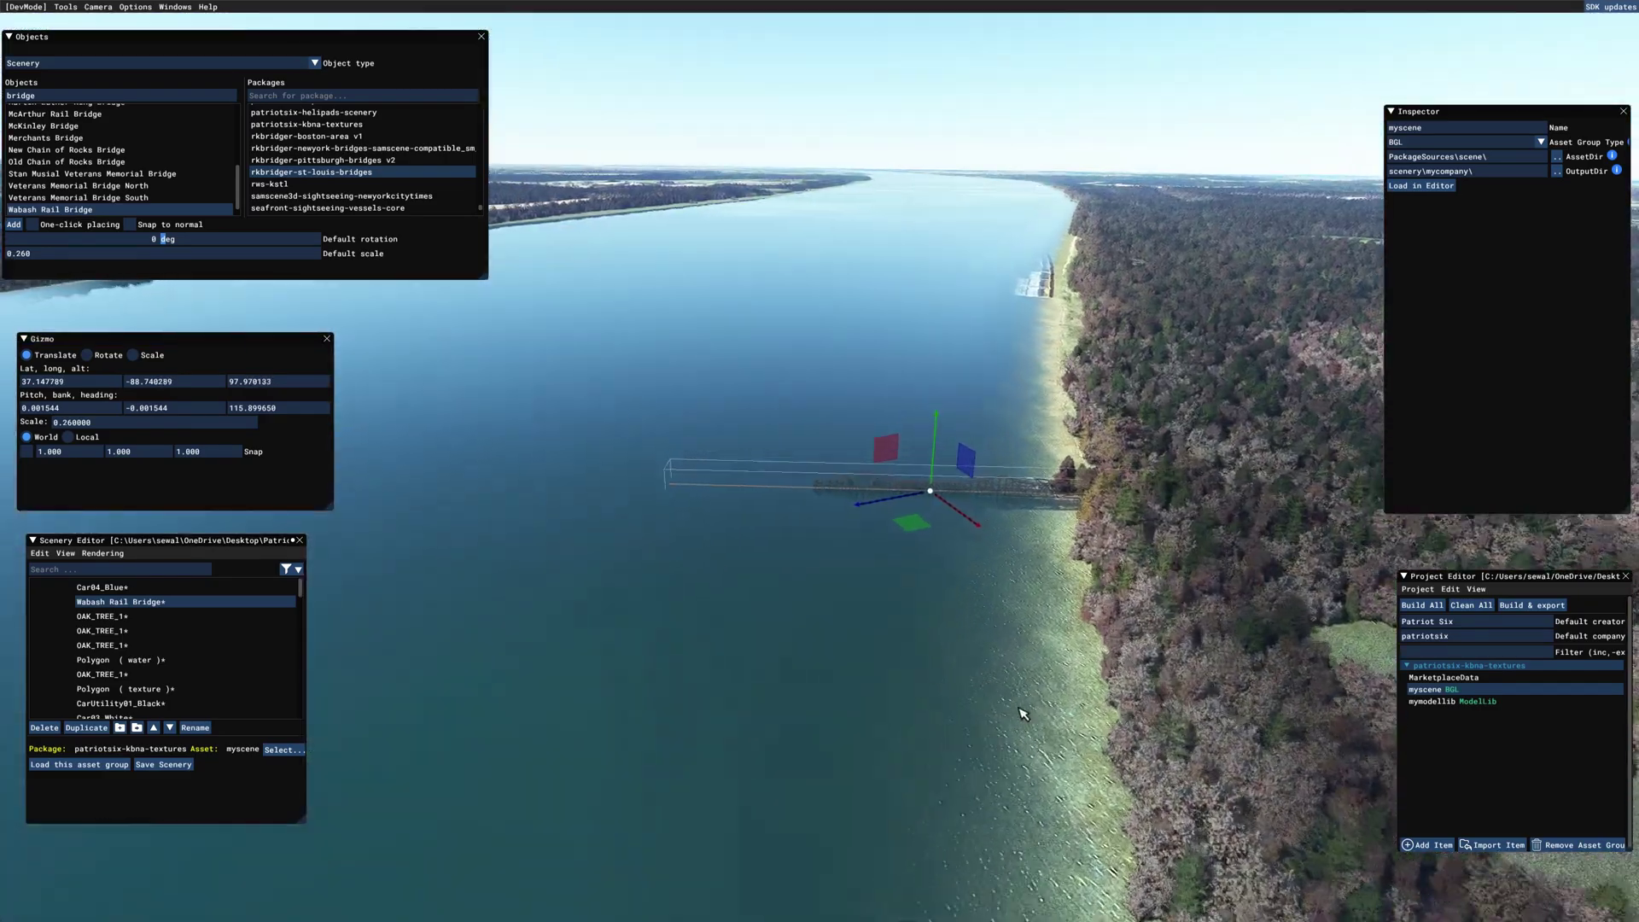
pyautogui.click(133, 356)
pyautogui.moveTo(904, 612); pyautogui.dragTo(931, 636)
pyautogui.press('s')
pyautogui.press('r')
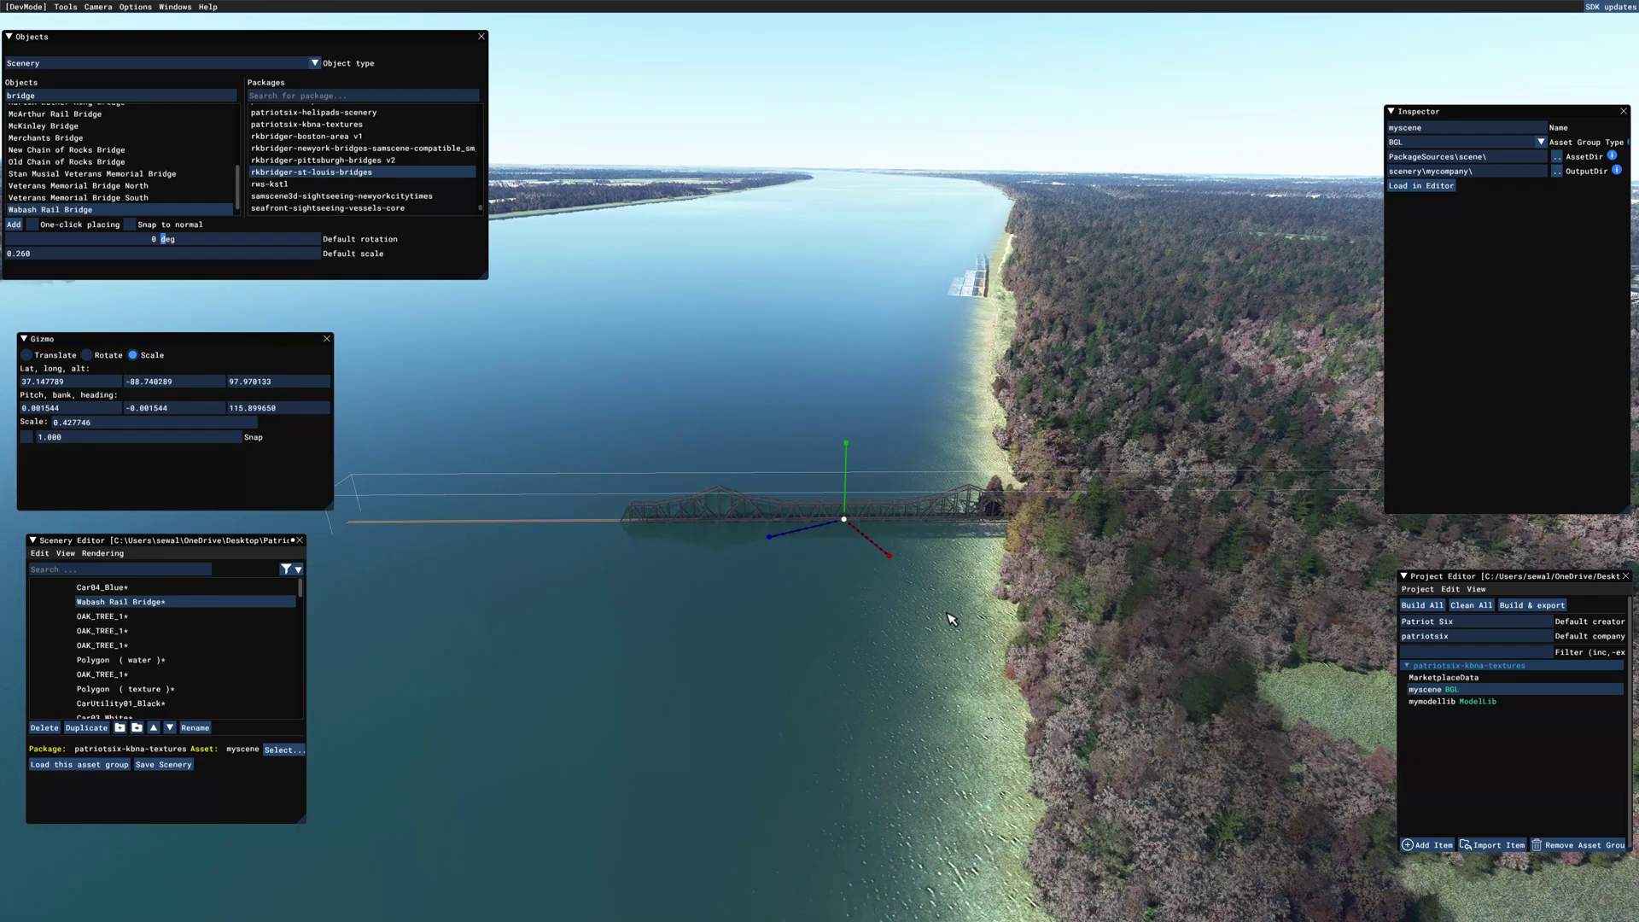
pyautogui.moveTo(934, 622); pyautogui.dragTo(957, 679, button='right')
pyautogui.click(31, 355)
pyautogui.moveTo(823, 648); pyautogui.dragTo(666, 670)
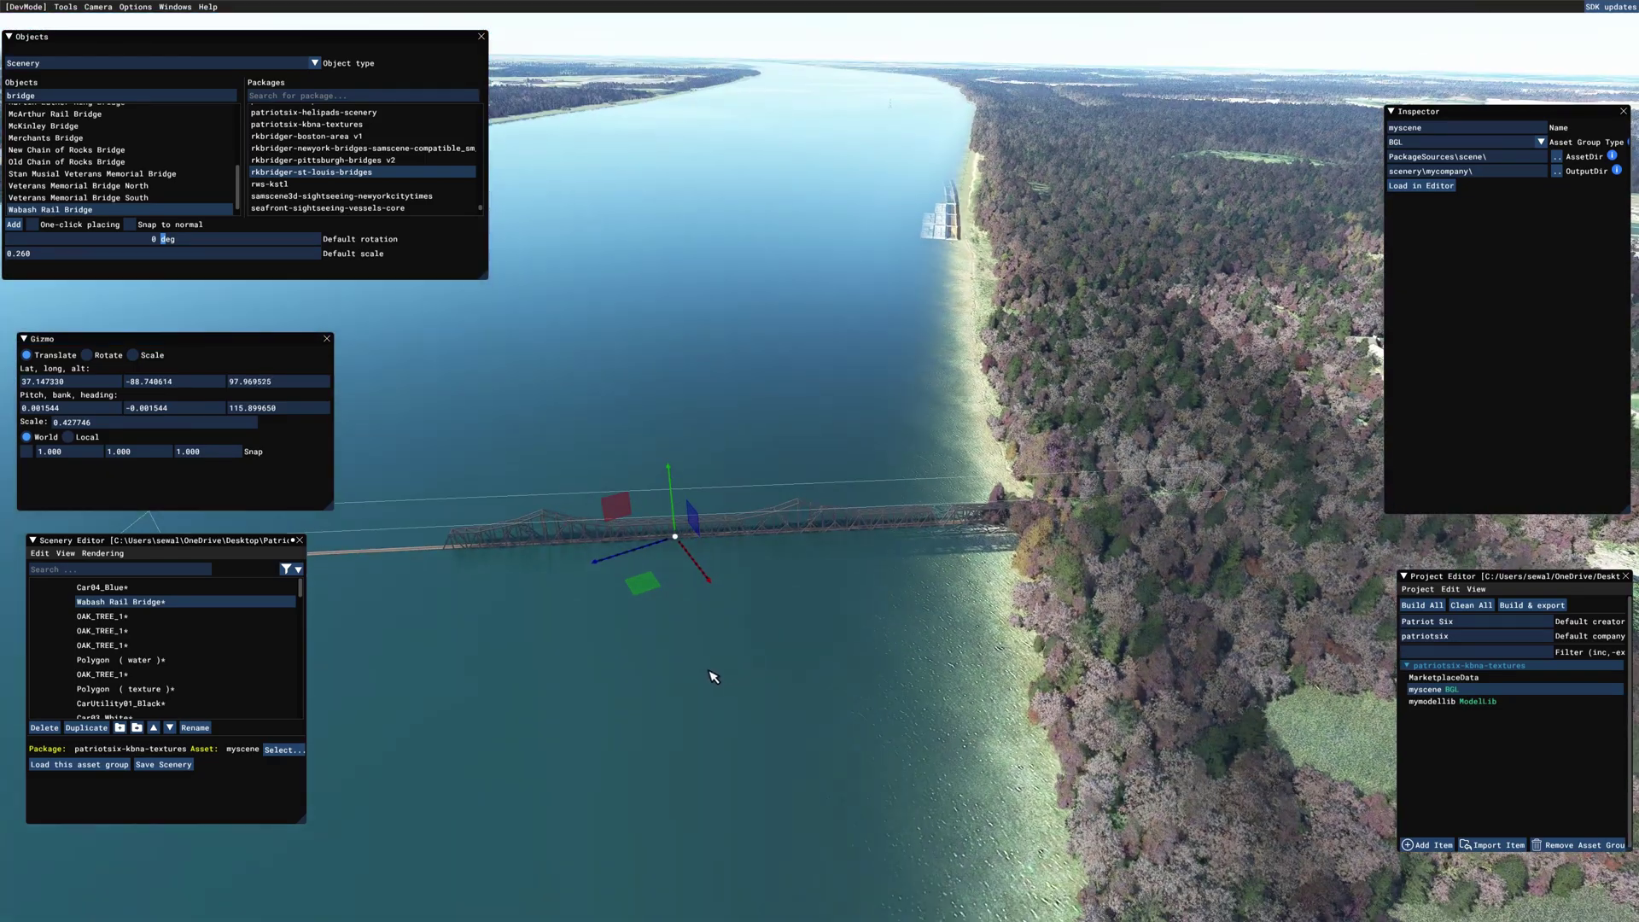
# Turn off Snap to ground for the Wabash Rail Bridge and raise it to a ground offset of about 10.35.
pyautogui.click(66, 554)
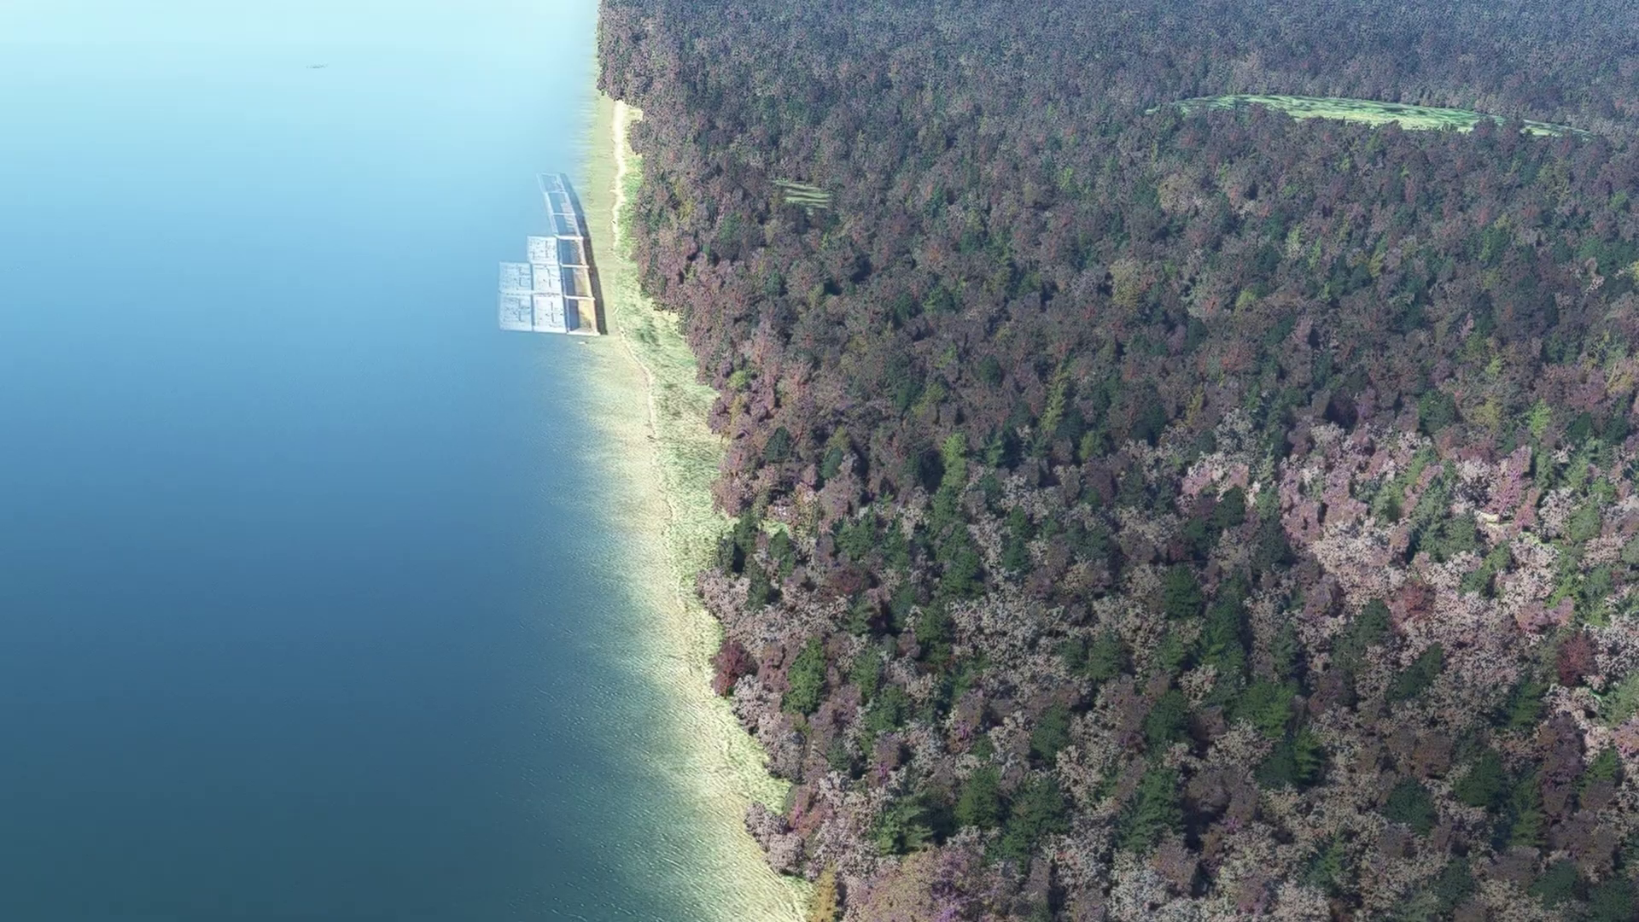
pyautogui.click(77, 597)
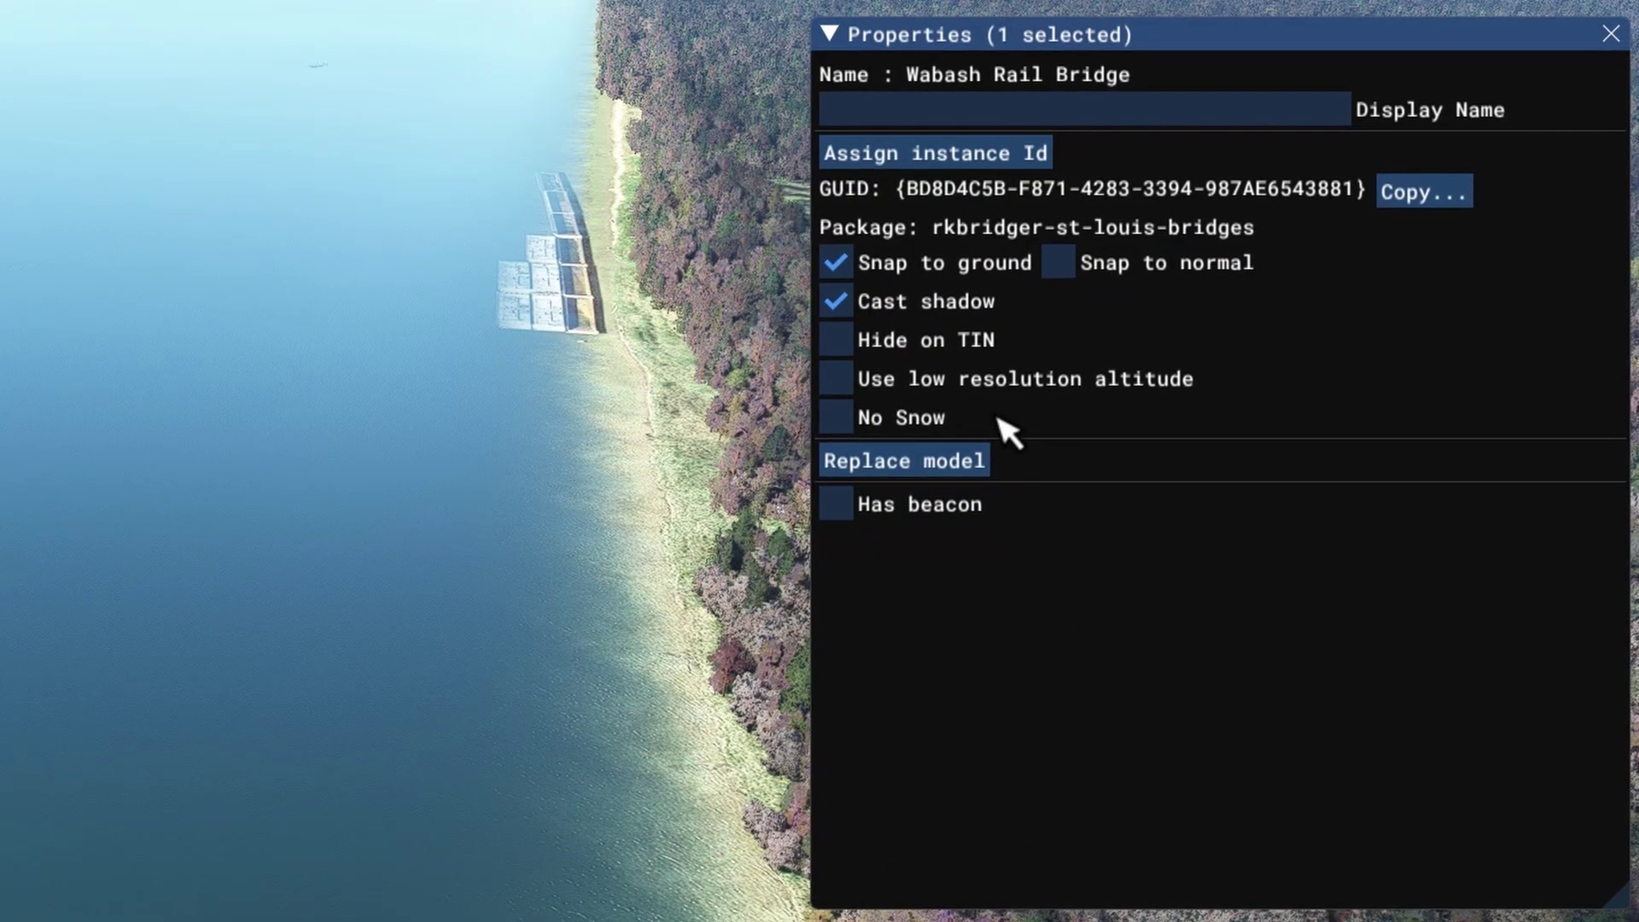
pyautogui.click(836, 262)
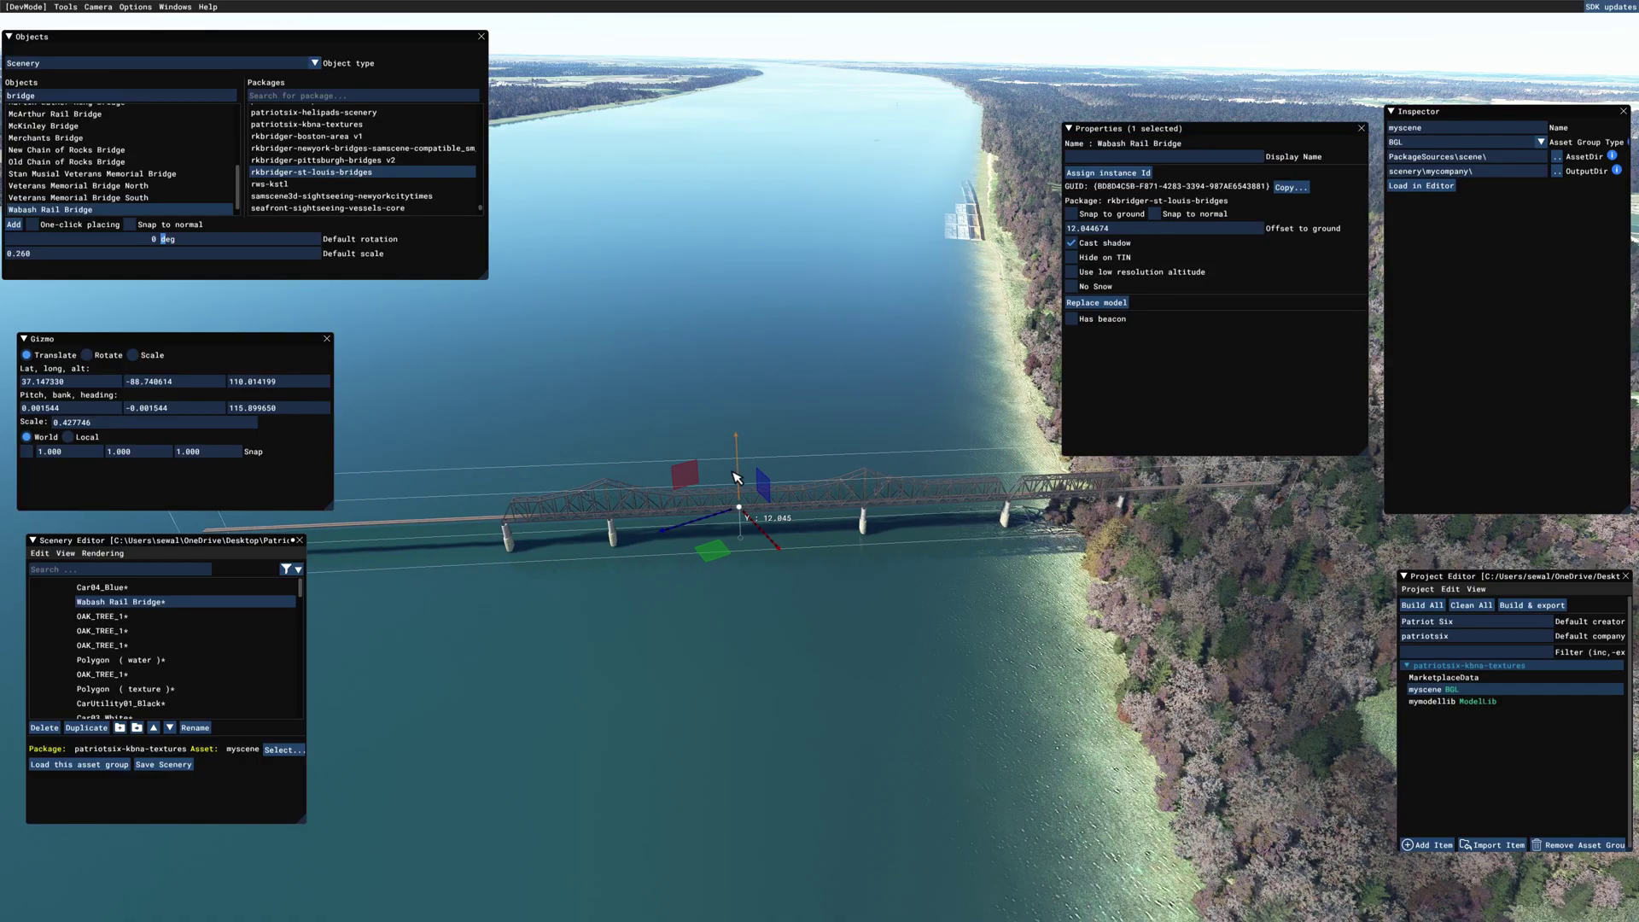
pyautogui.moveTo(736, 477); pyautogui.dragTo(734, 483)
pyautogui.scroll(-5, 943, 594)
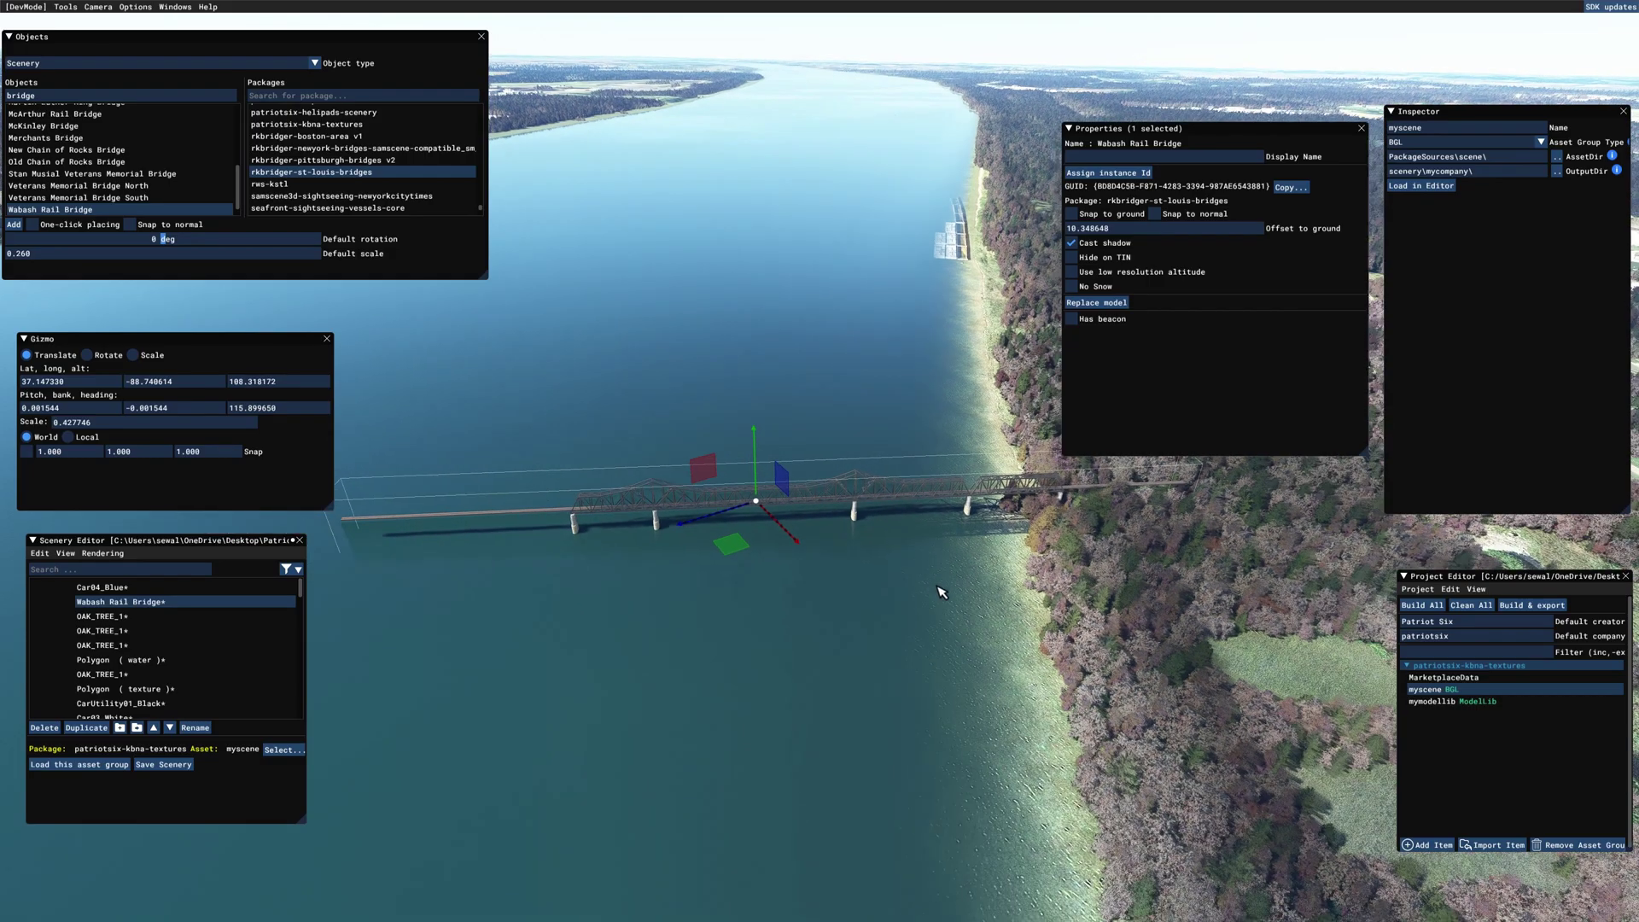
pyautogui.moveTo(942, 594); pyautogui.dragTo(696, 623, button='right')
pyautogui.scroll(-2, 892, 600)
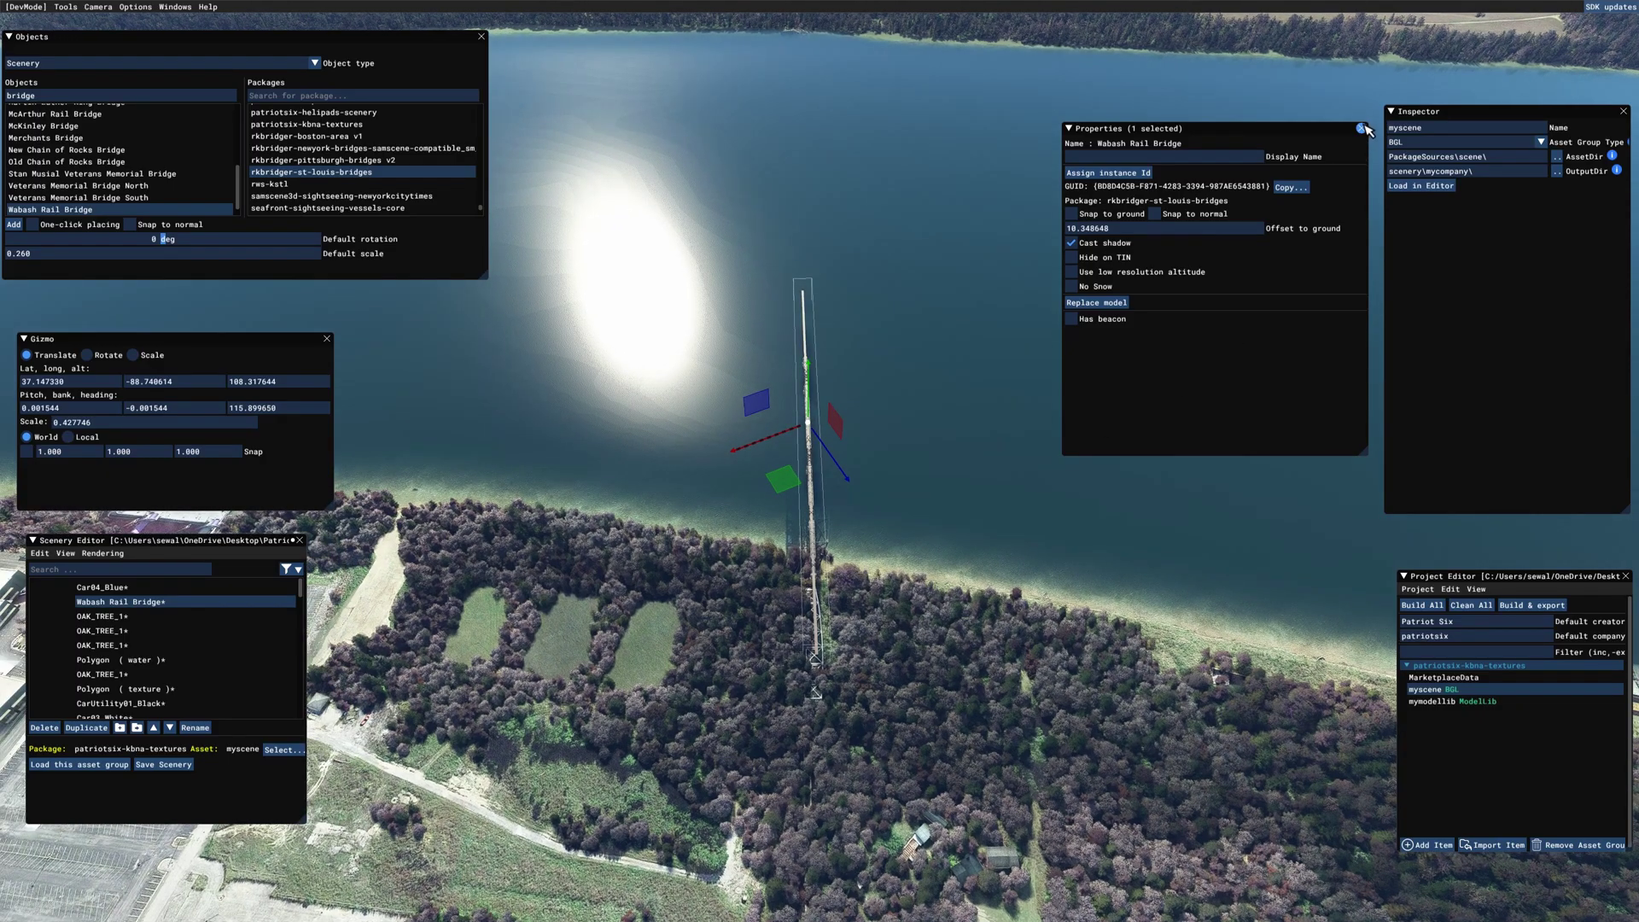
pyautogui.click(1362, 128)
# Duplicate the Wabash Rail Bridge and align the copy end to end with it, at about latitude 37.14570, longitude -88.74161.
pyautogui.press('w')
pyautogui.moveTo(1040, 519); pyautogui.dragTo(1187, 505, button='right')
pyautogui.moveTo(983, 628); pyautogui.dragTo(1025, 623, button='right')
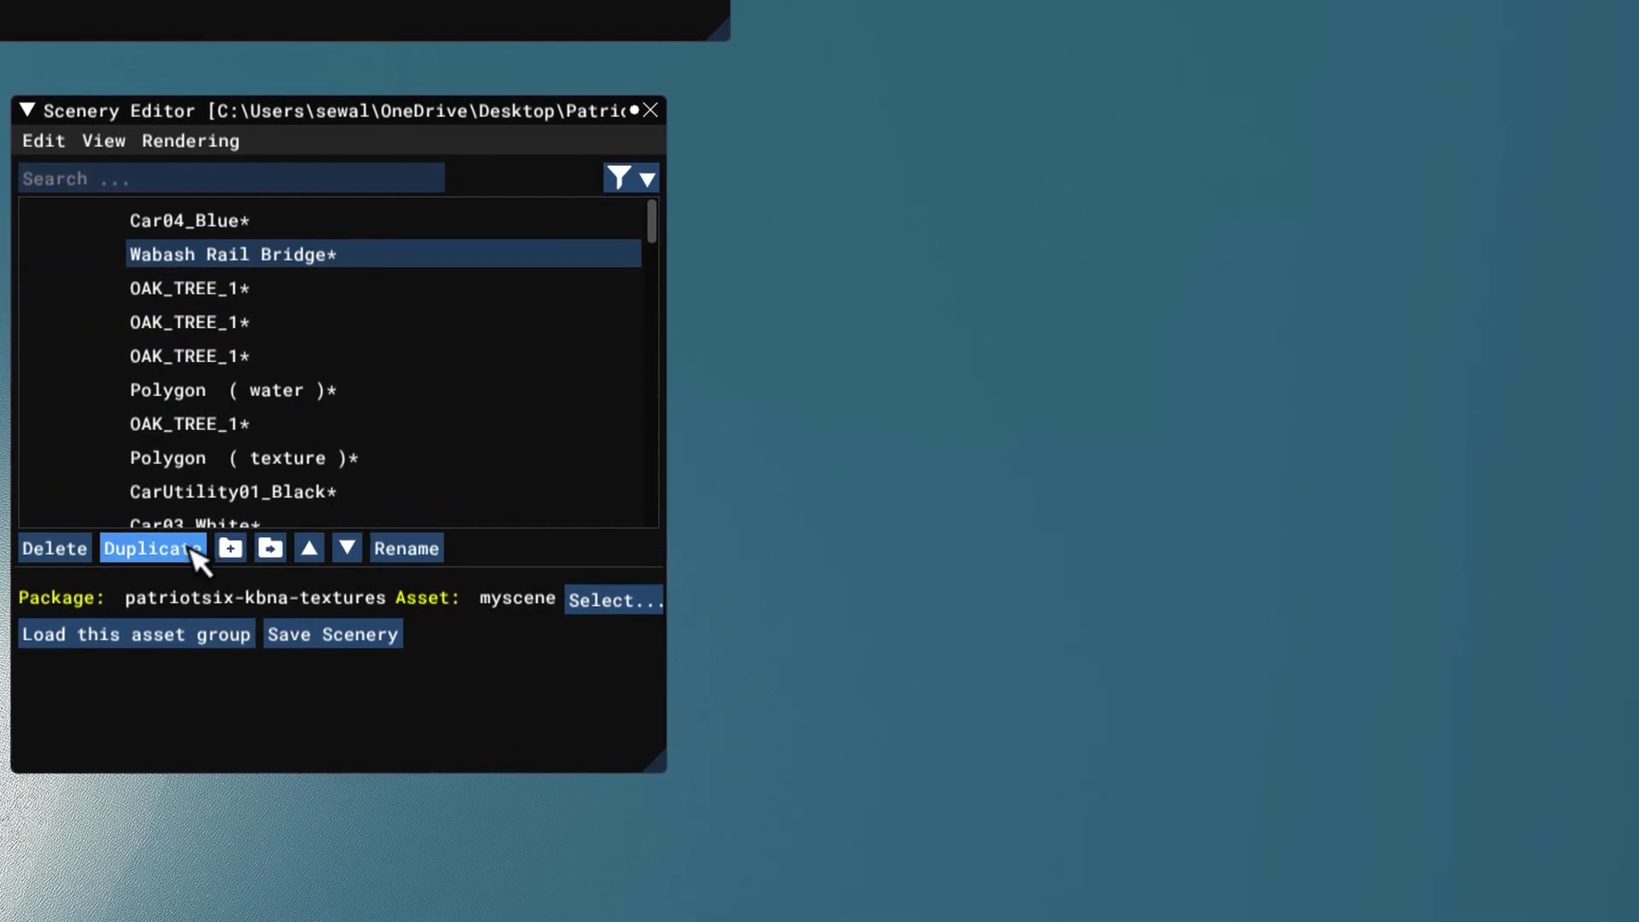
pyautogui.click(197, 551)
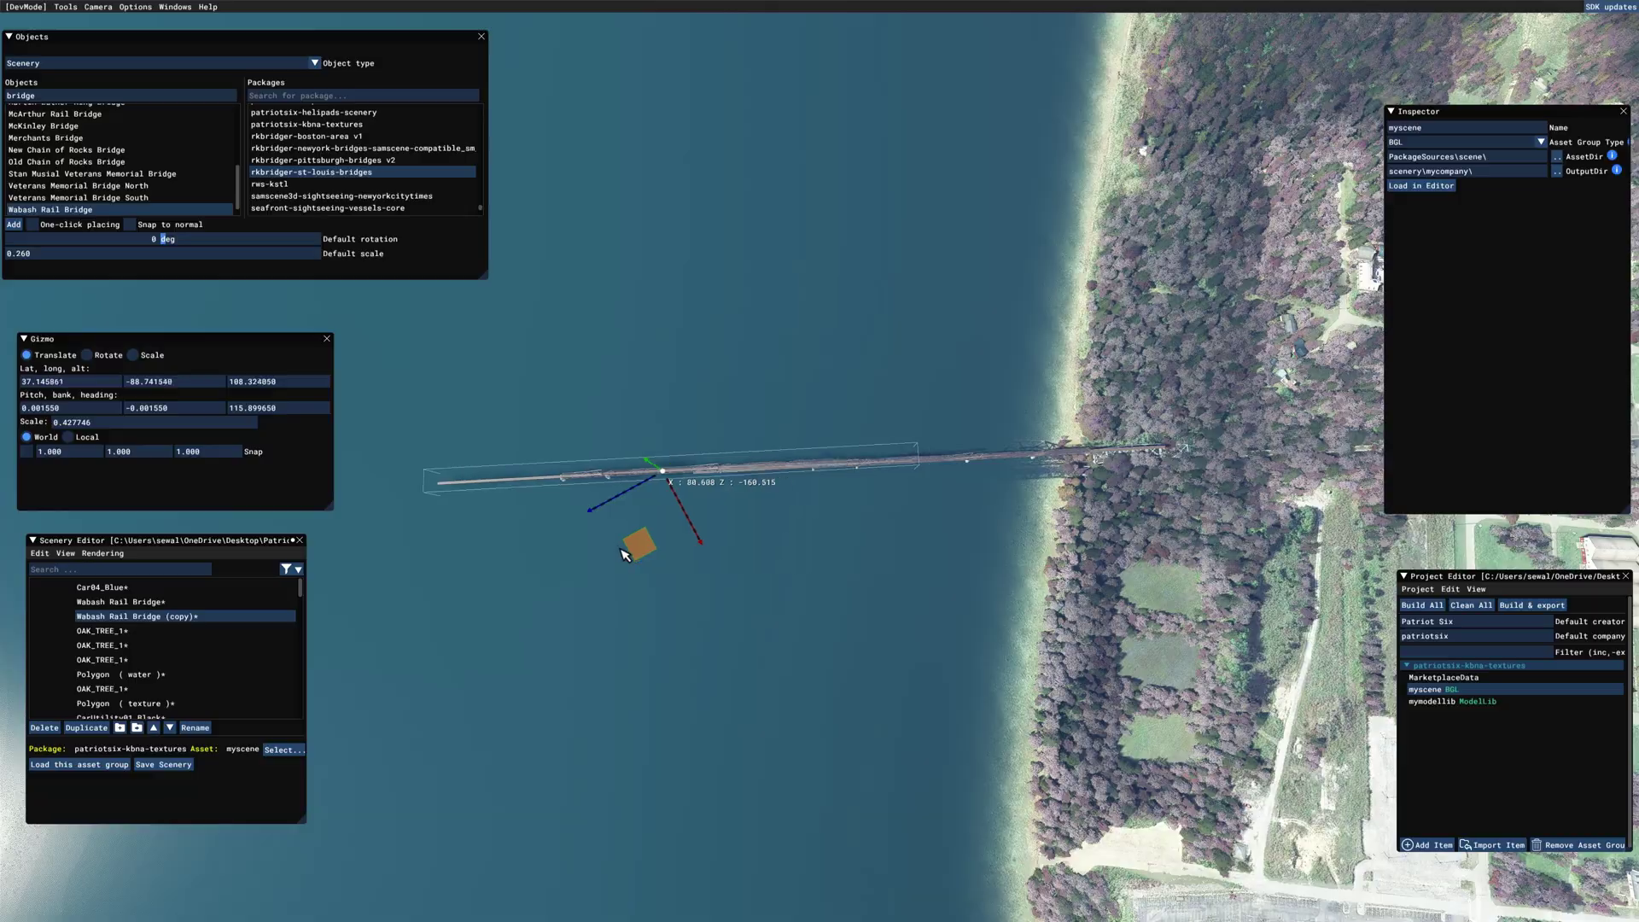
pyautogui.moveTo(632, 545); pyautogui.dragTo(611, 550)
pyautogui.moveTo(721, 580); pyautogui.dragTo(766, 566, button='right')
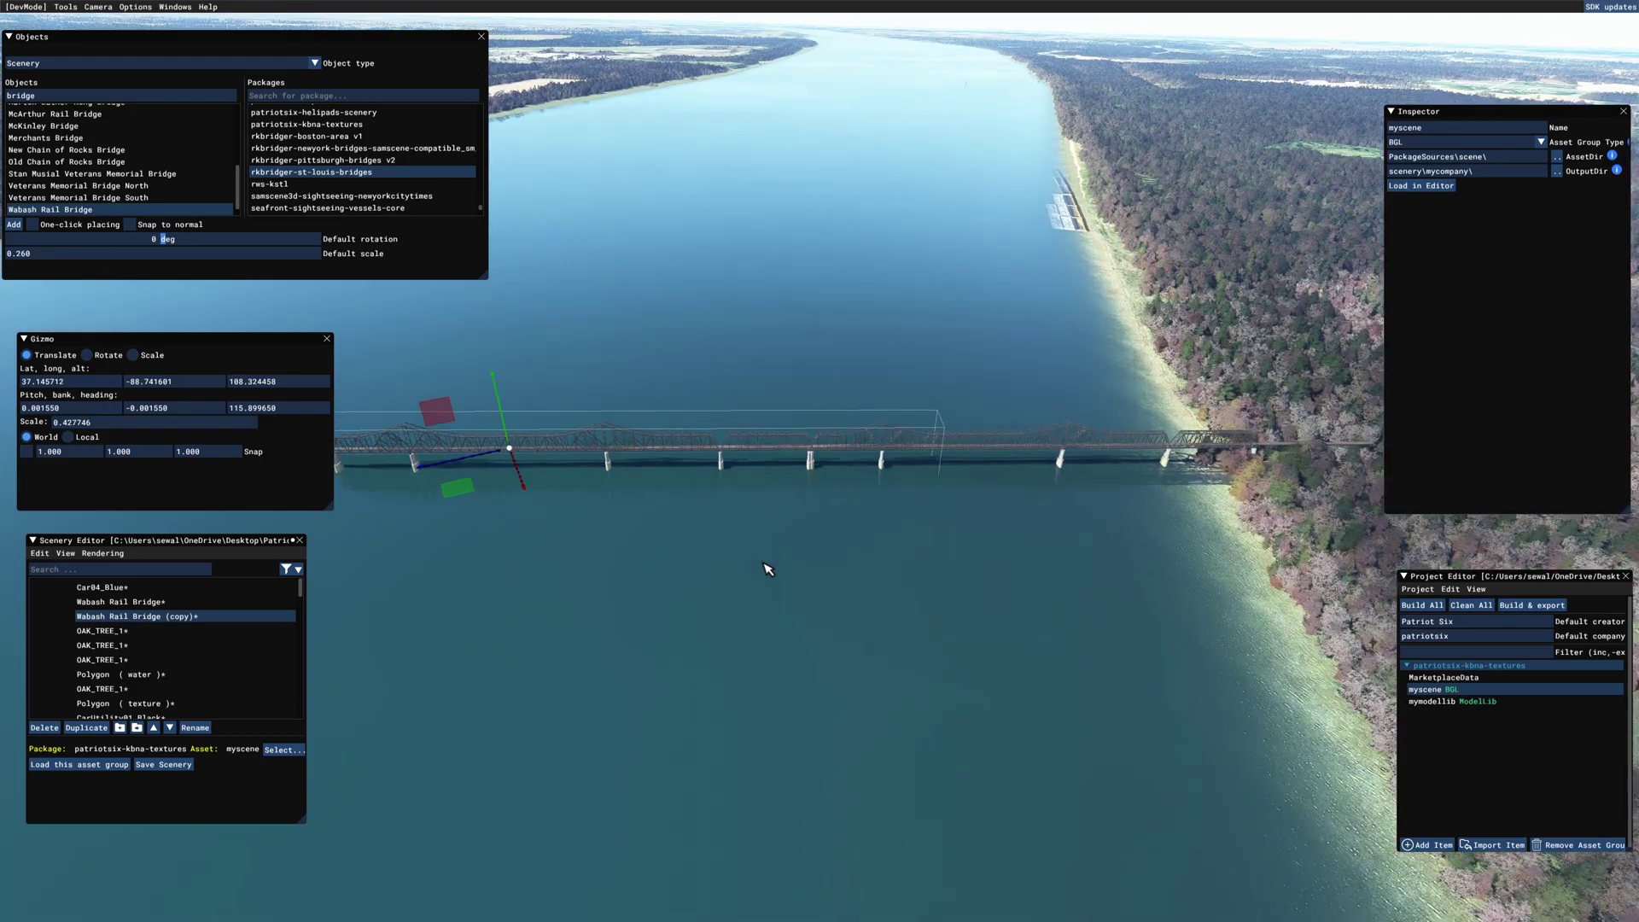
pyautogui.moveTo(474, 490); pyautogui.dragTo(467, 487)
# Duplicate the second bridge section and extend the span with the copy at about latitude 37.14407, longitude -88.74259.
pyautogui.press('a')
pyautogui.moveTo(642, 600); pyautogui.dragTo(725, 640, button='right')
pyautogui.press('a')
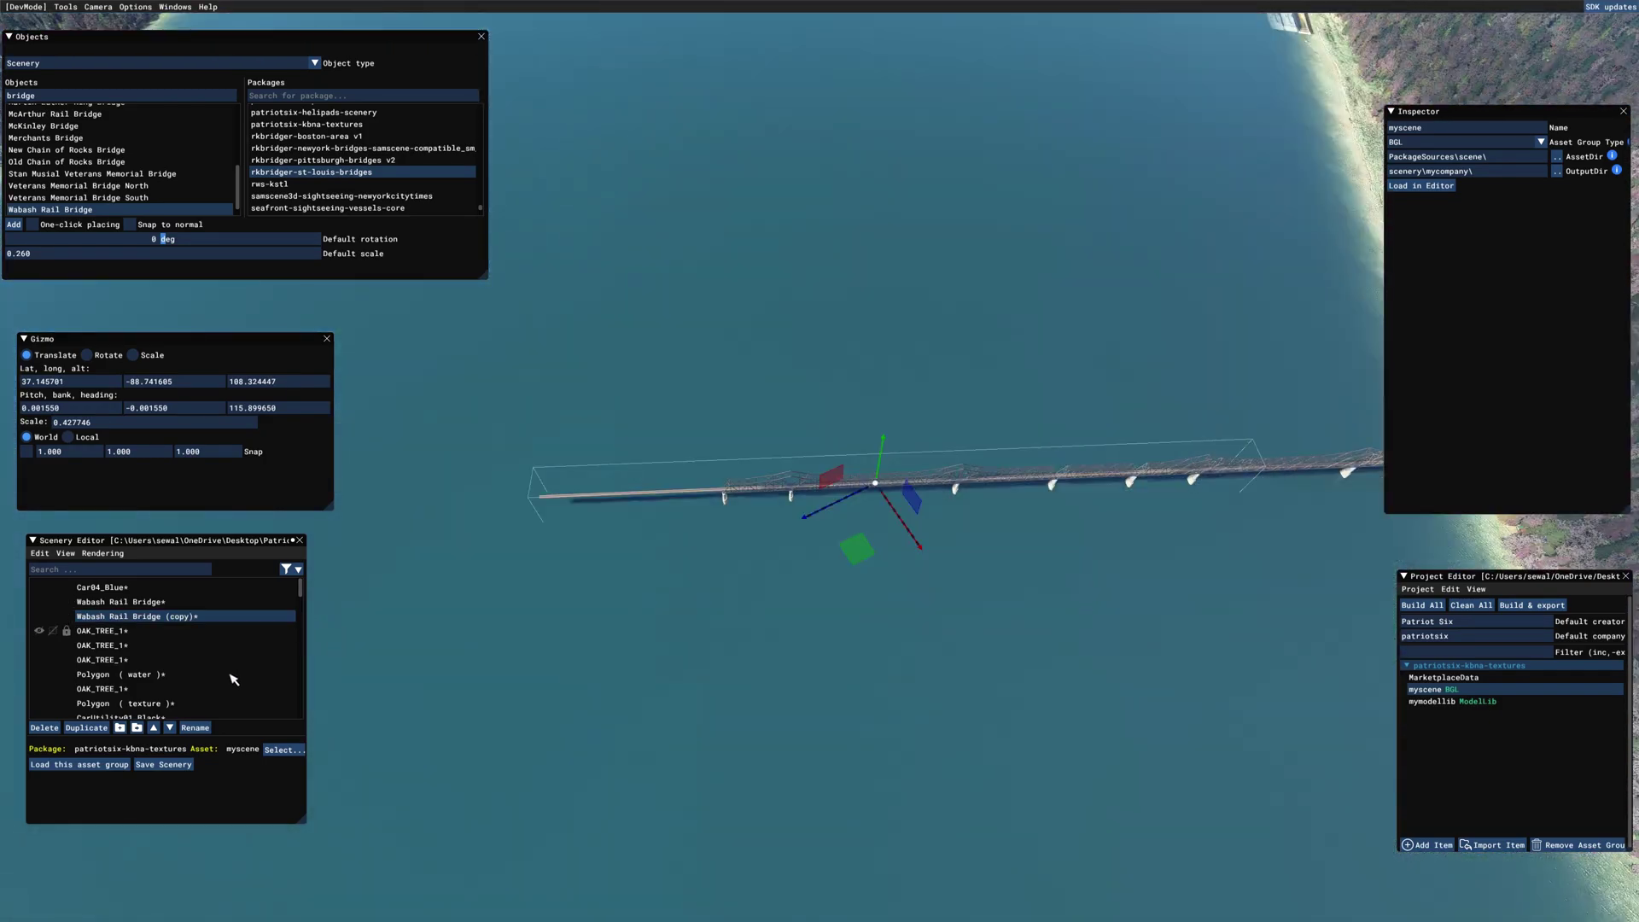
pyautogui.click(86, 728)
pyautogui.moveTo(865, 564); pyautogui.dragTo(409, 583)
pyautogui.press('a')
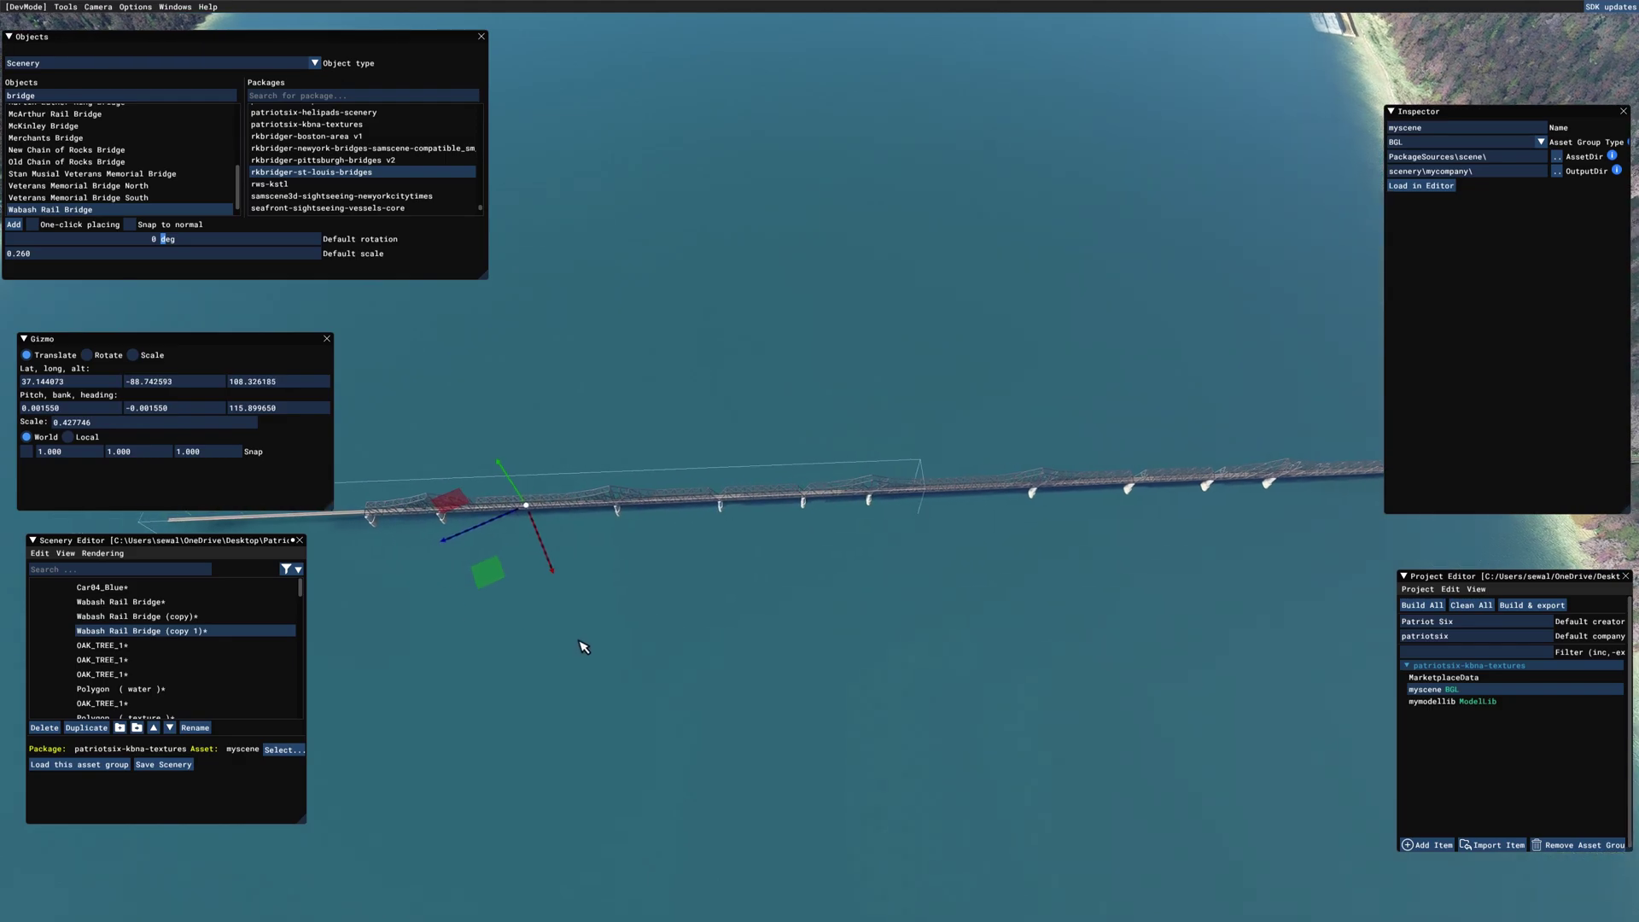
# Duplicate the third bridge section and join the copy to its open end at about latitude 37.14245, longitude -88.74359.
pyautogui.press('s')
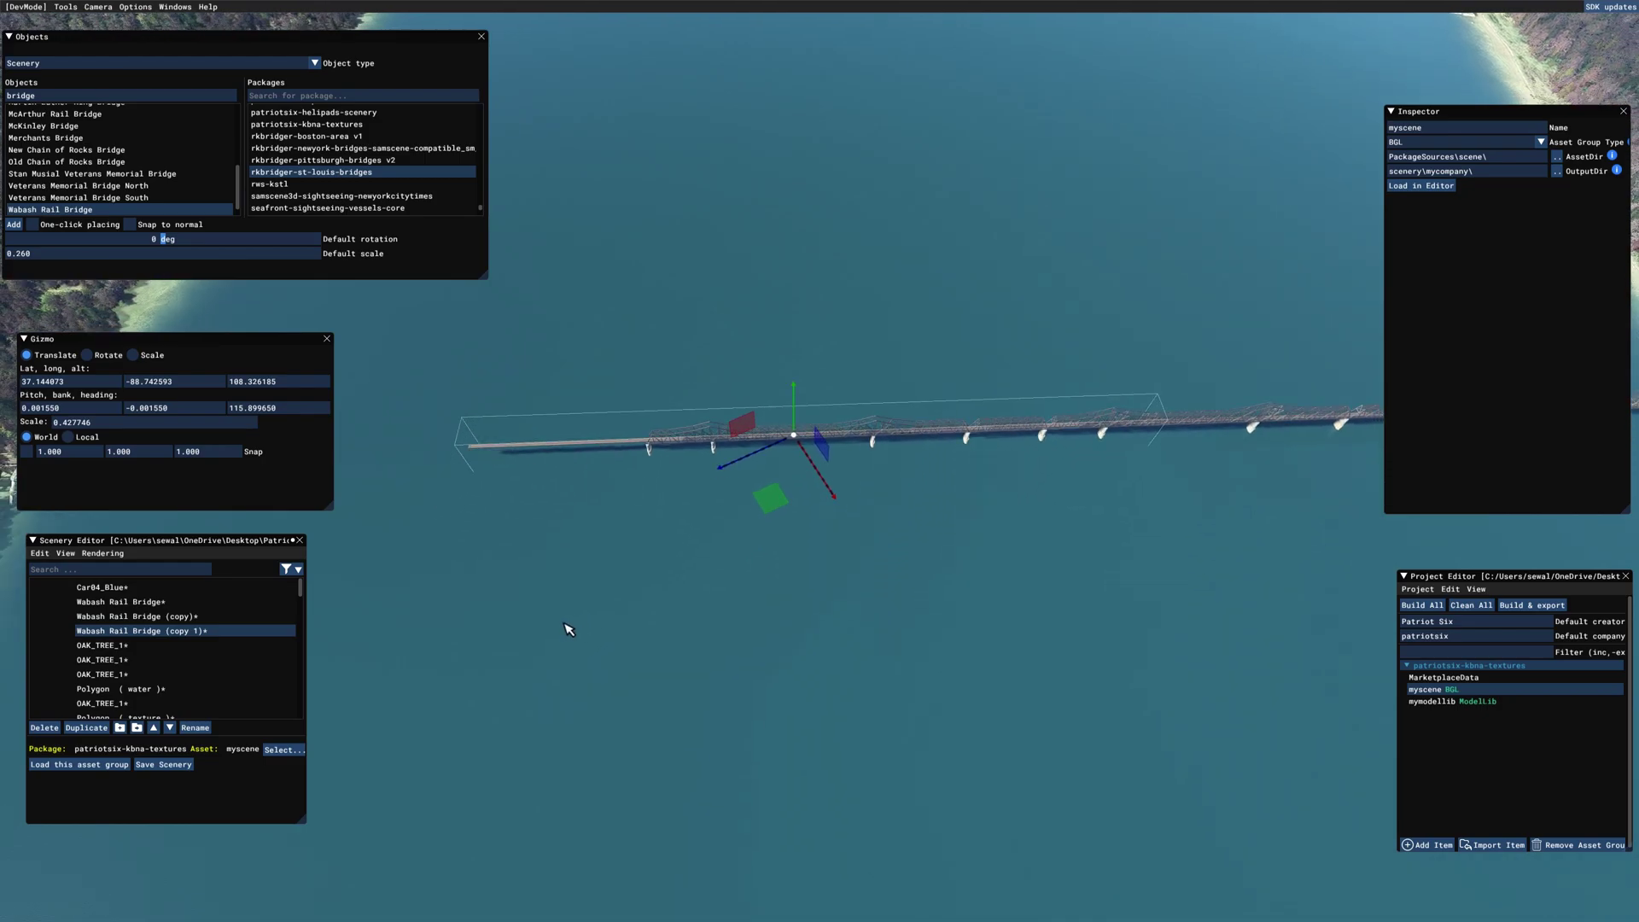
pyautogui.click(86, 727)
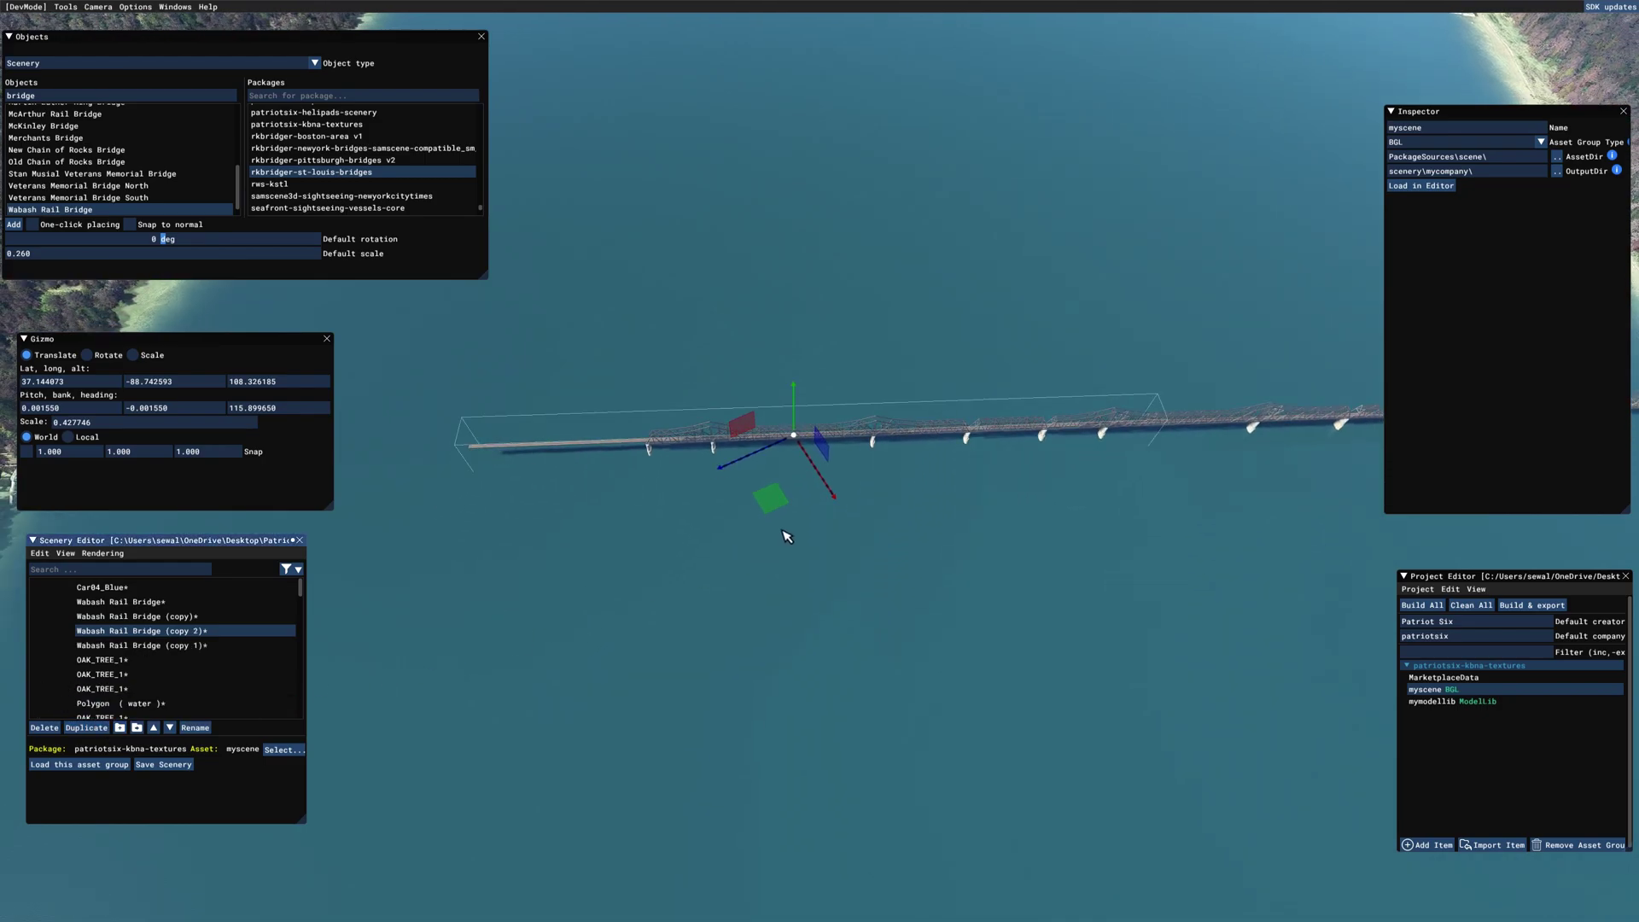
pyautogui.moveTo(788, 506); pyautogui.dragTo(343, 516)
pyautogui.moveTo(475, 630); pyautogui.dragTo(787, 654, button='middle')
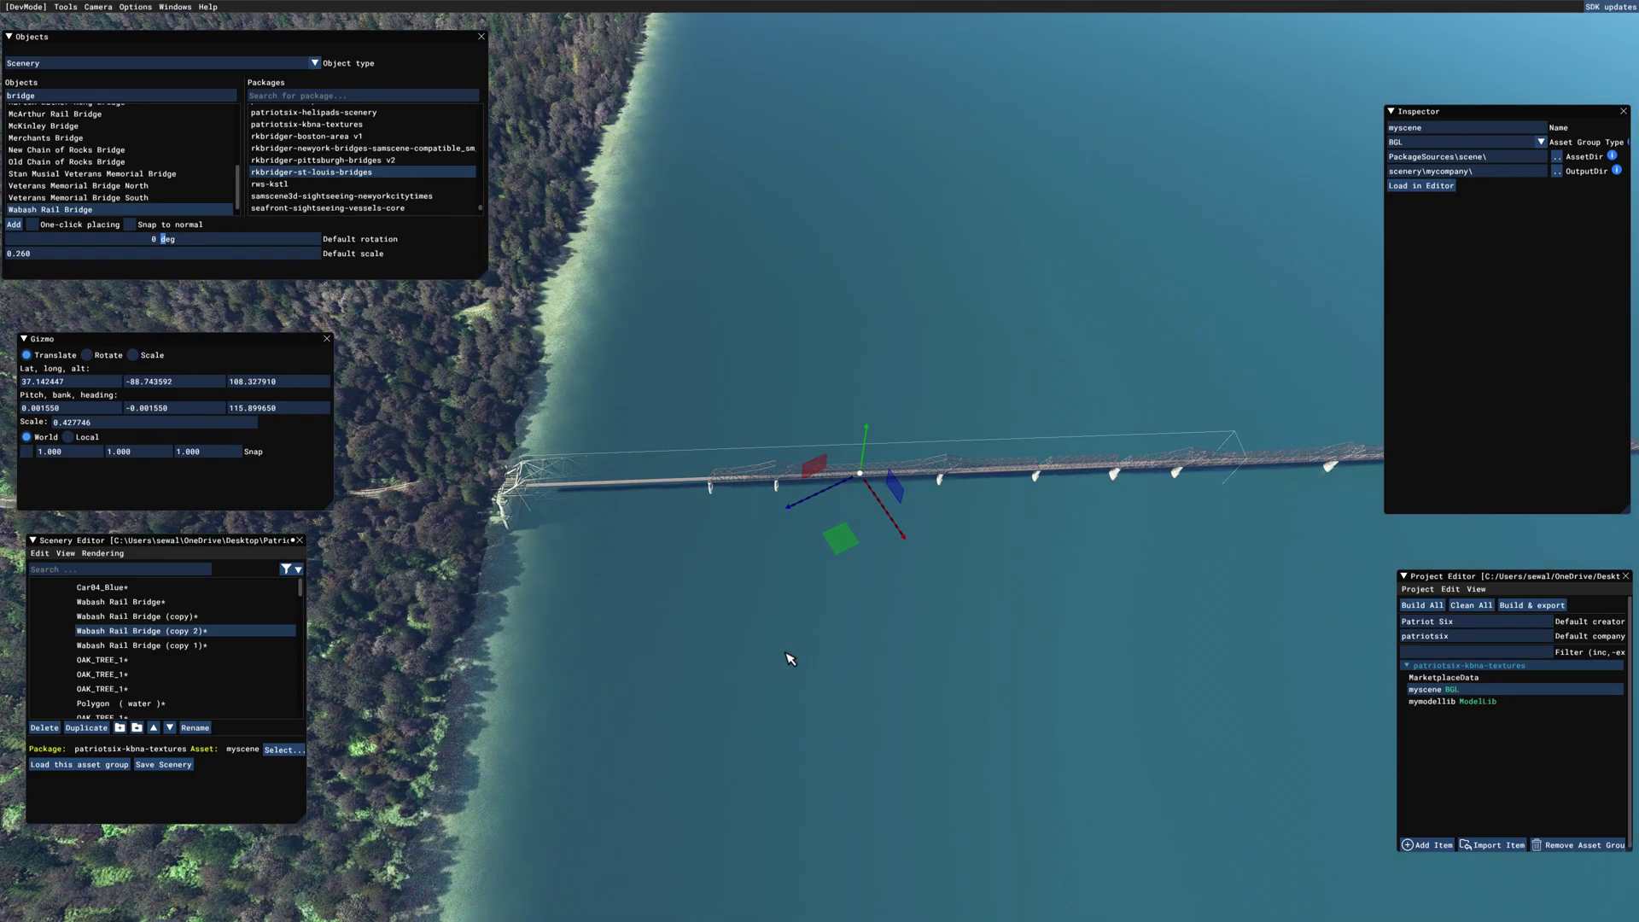
# Duplicate the fourth bridge section, place the copy onto the far shore at about latitude 37.14140, longitude -88.74423, and deselect it.
pyautogui.click(107, 727)
pyautogui.moveTo(850, 550); pyautogui.dragTo(467, 608)
pyautogui.moveTo(586, 561); pyautogui.dragTo(688, 541)
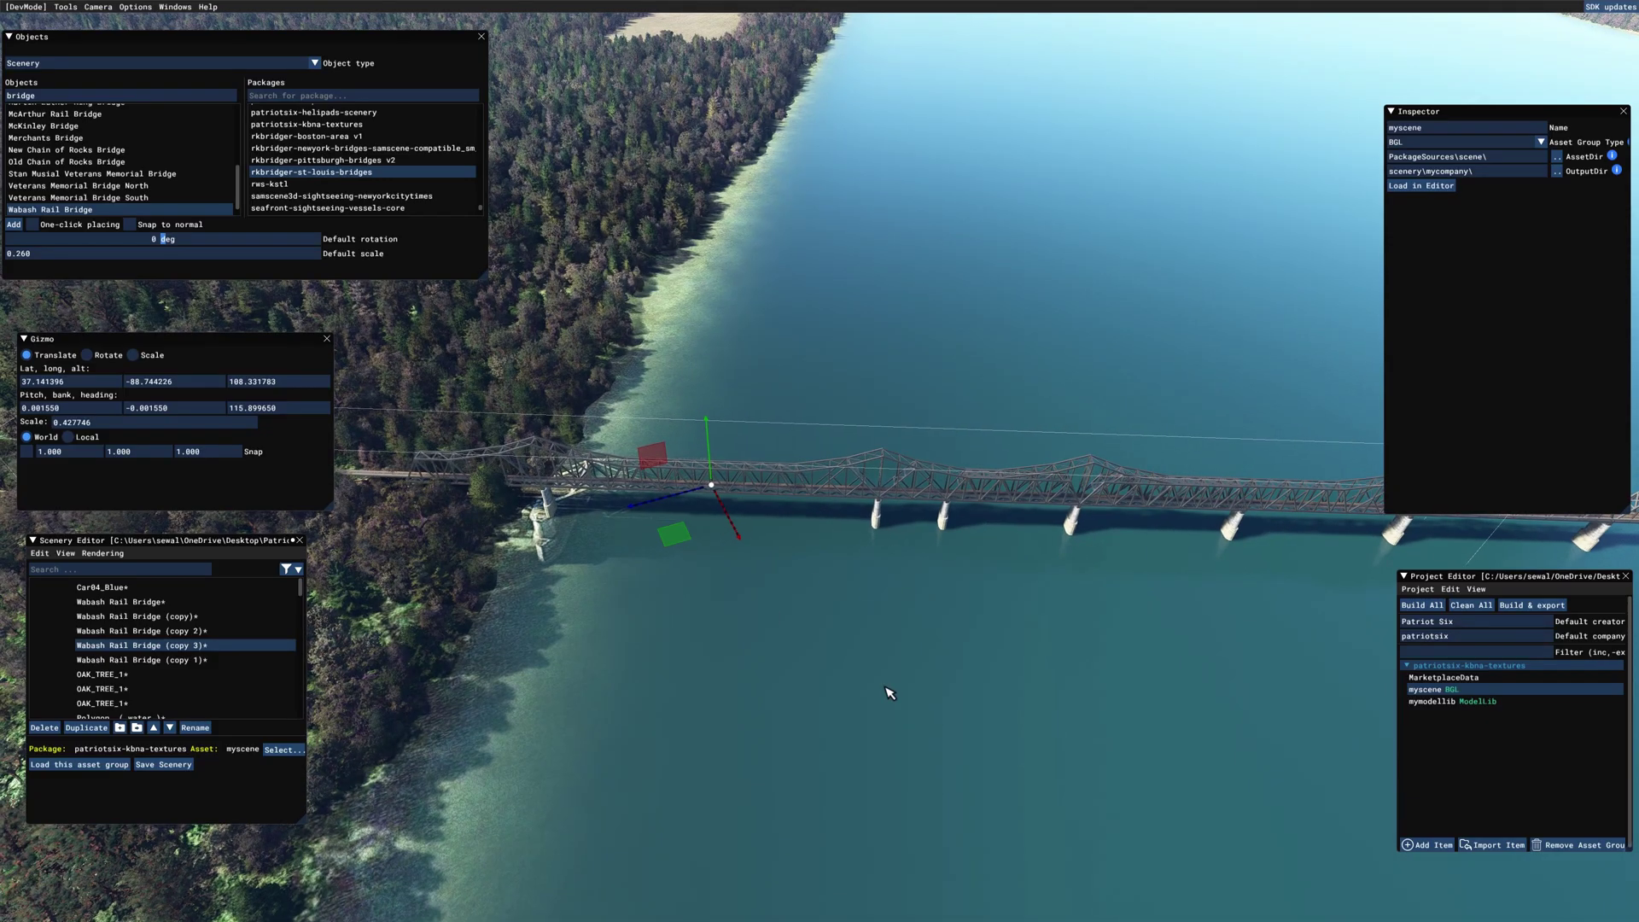
pyautogui.moveTo(888, 651); pyautogui.dragTo(980, 687, button='right')
pyautogui.click(980, 685)
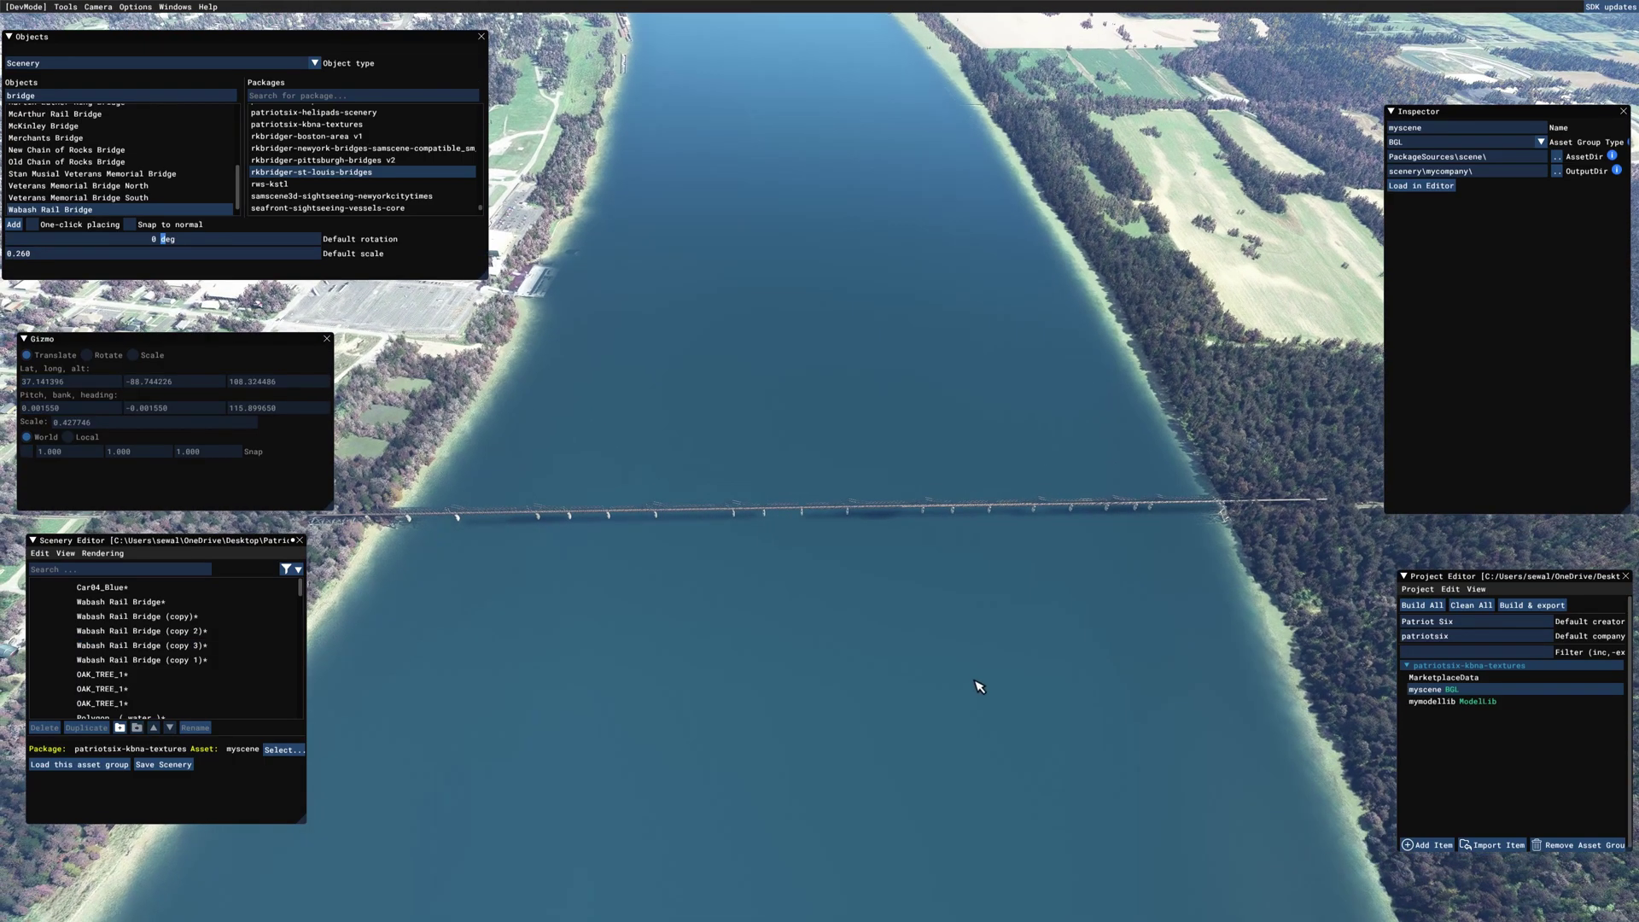
# Set the simulator's time of day to 6:05 PM to view the bridge in darkness, and close the weather settings.
pyautogui.moveTo(873, 53)
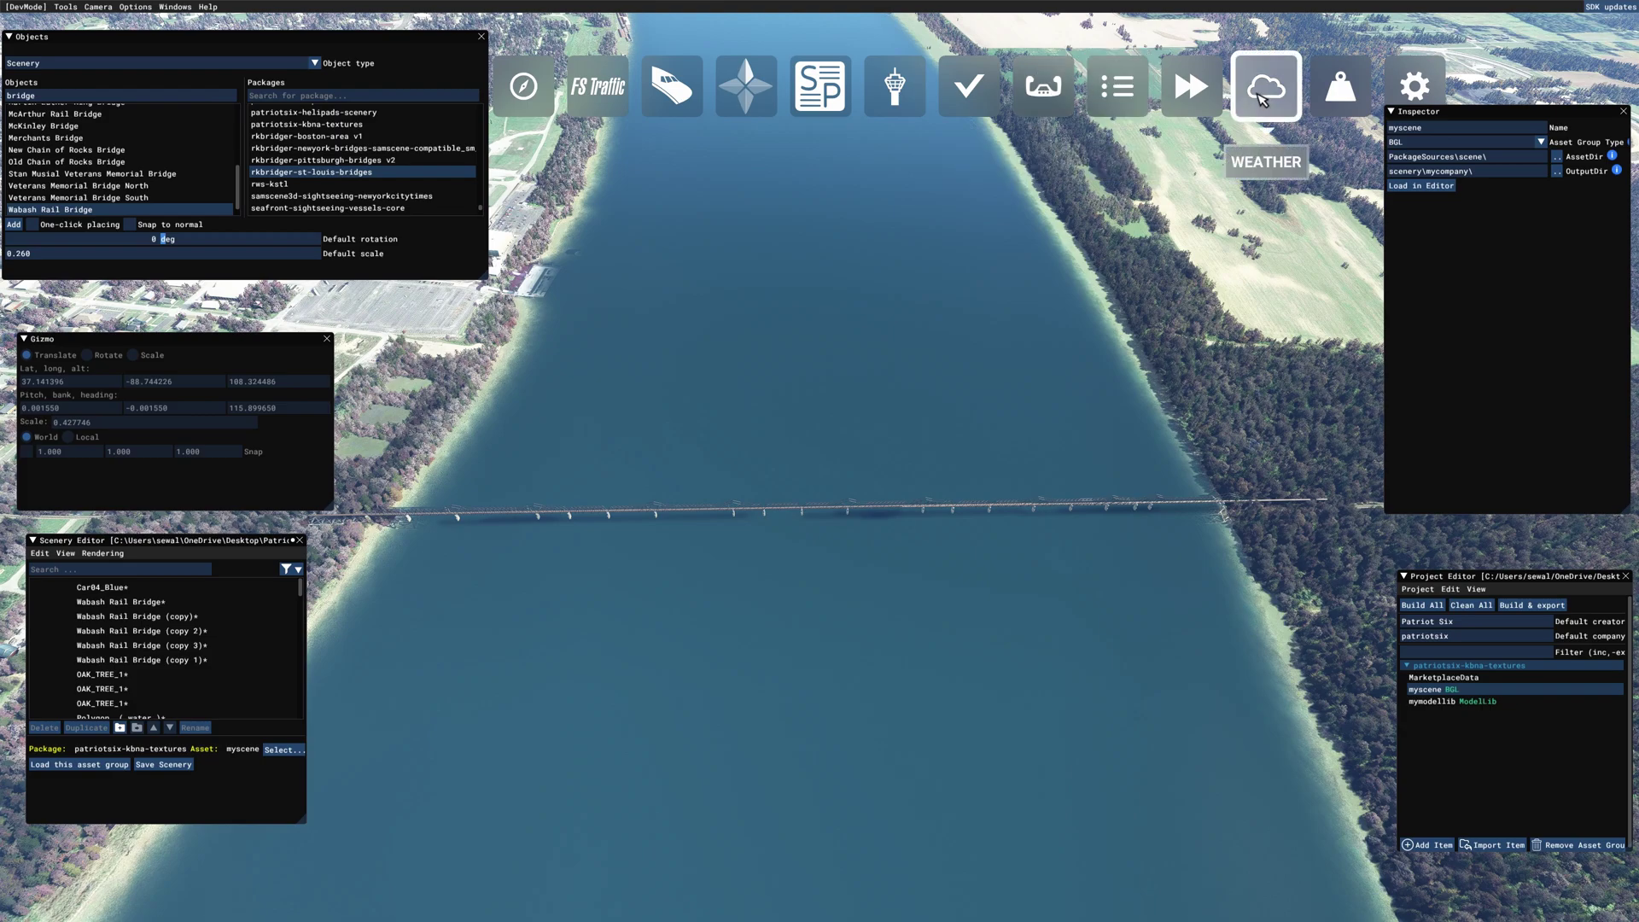
pyautogui.click(1266, 86)
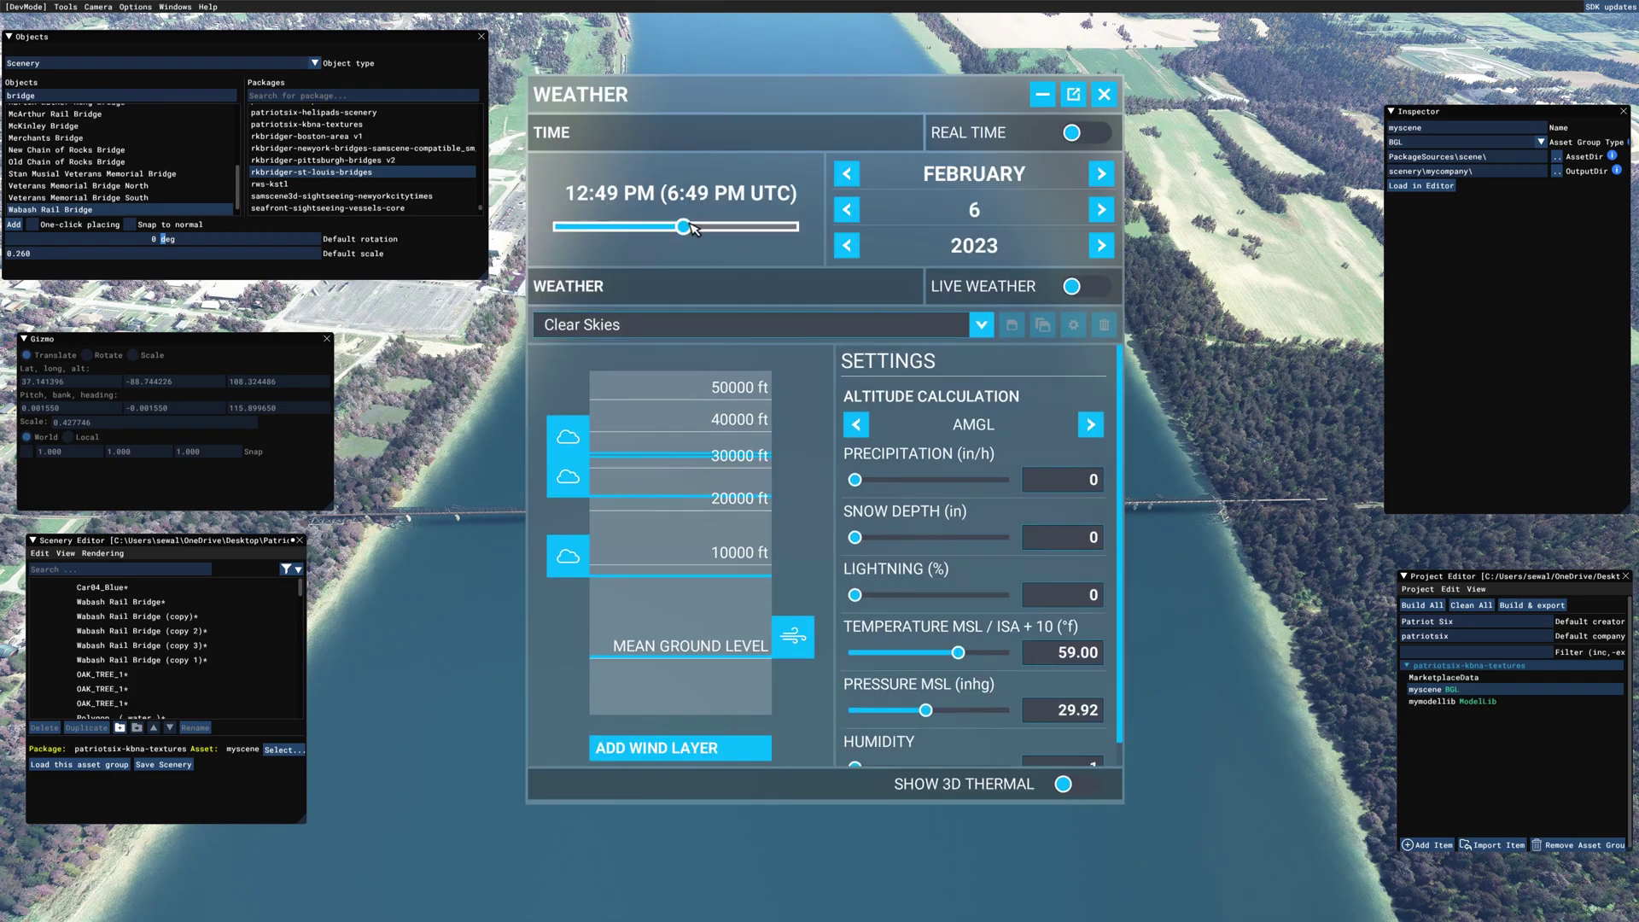
pyautogui.moveTo(688, 228); pyautogui.dragTo(734, 226)
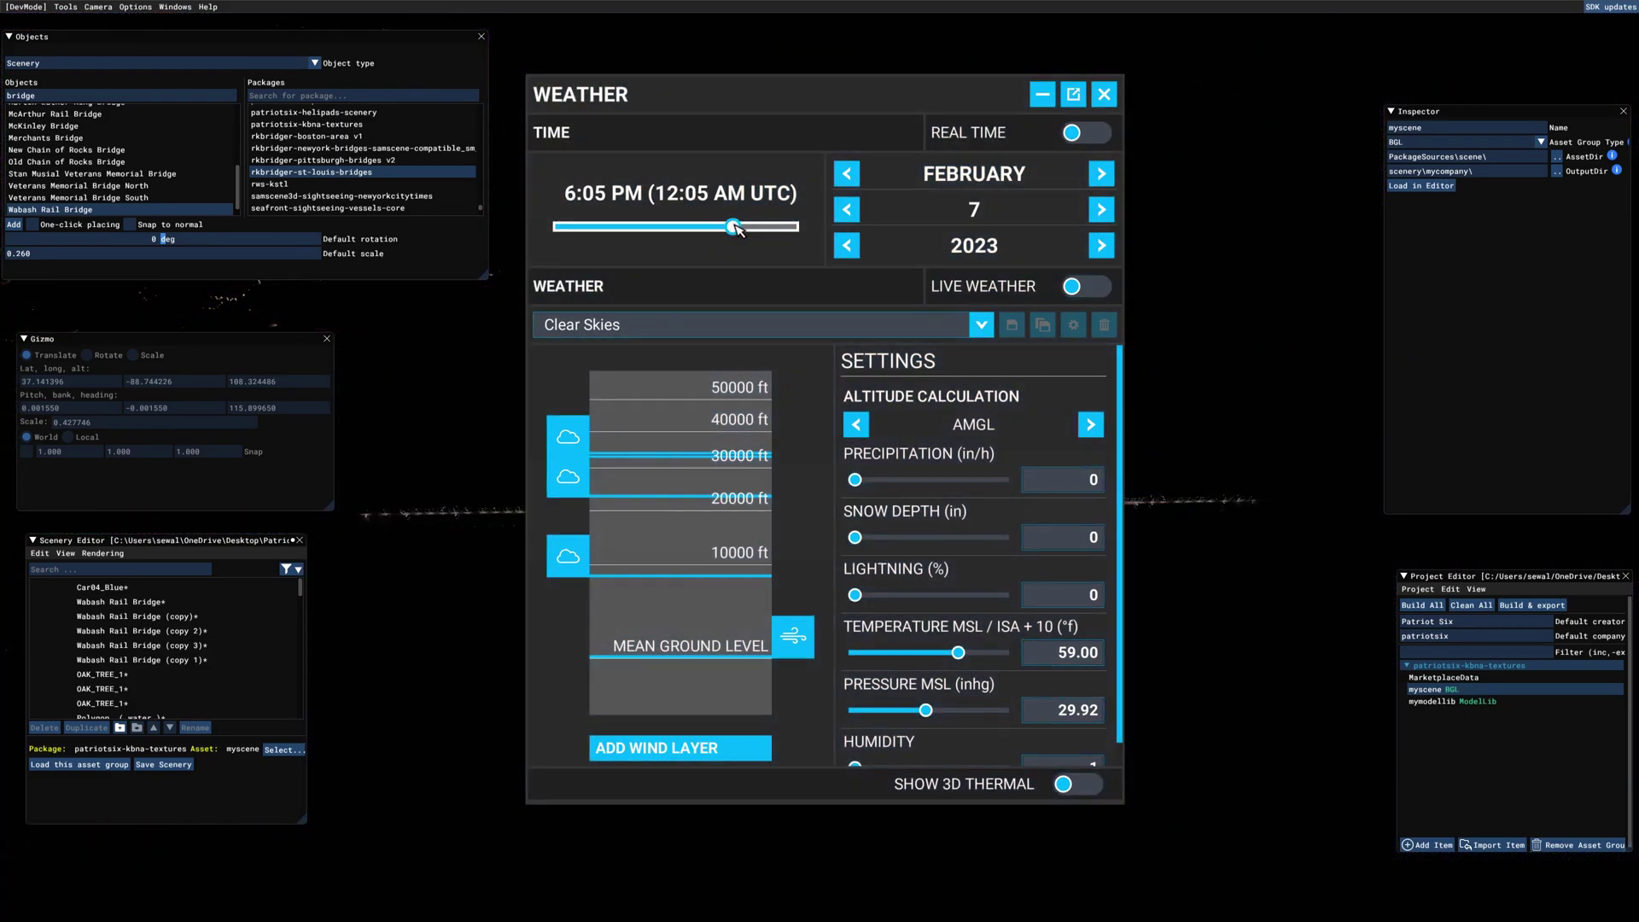
pyautogui.click(1103, 95)
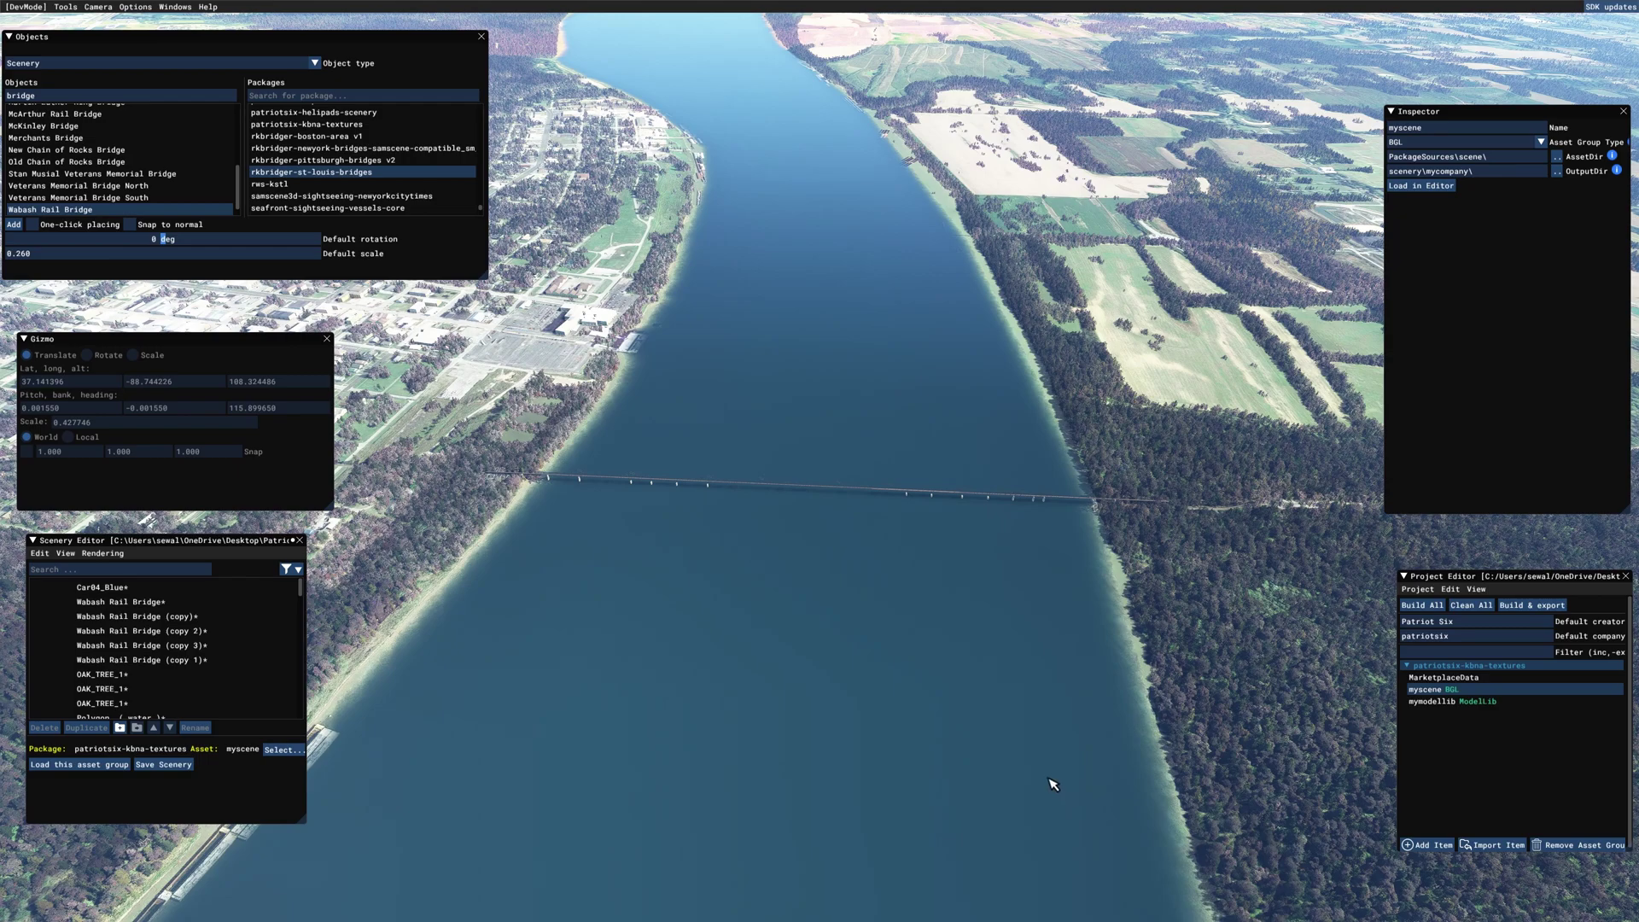
# Inspect the assembled Wabash Rail Bridge spans across the river from nearer, farther and angled viewpoints.
pyautogui.press('s')
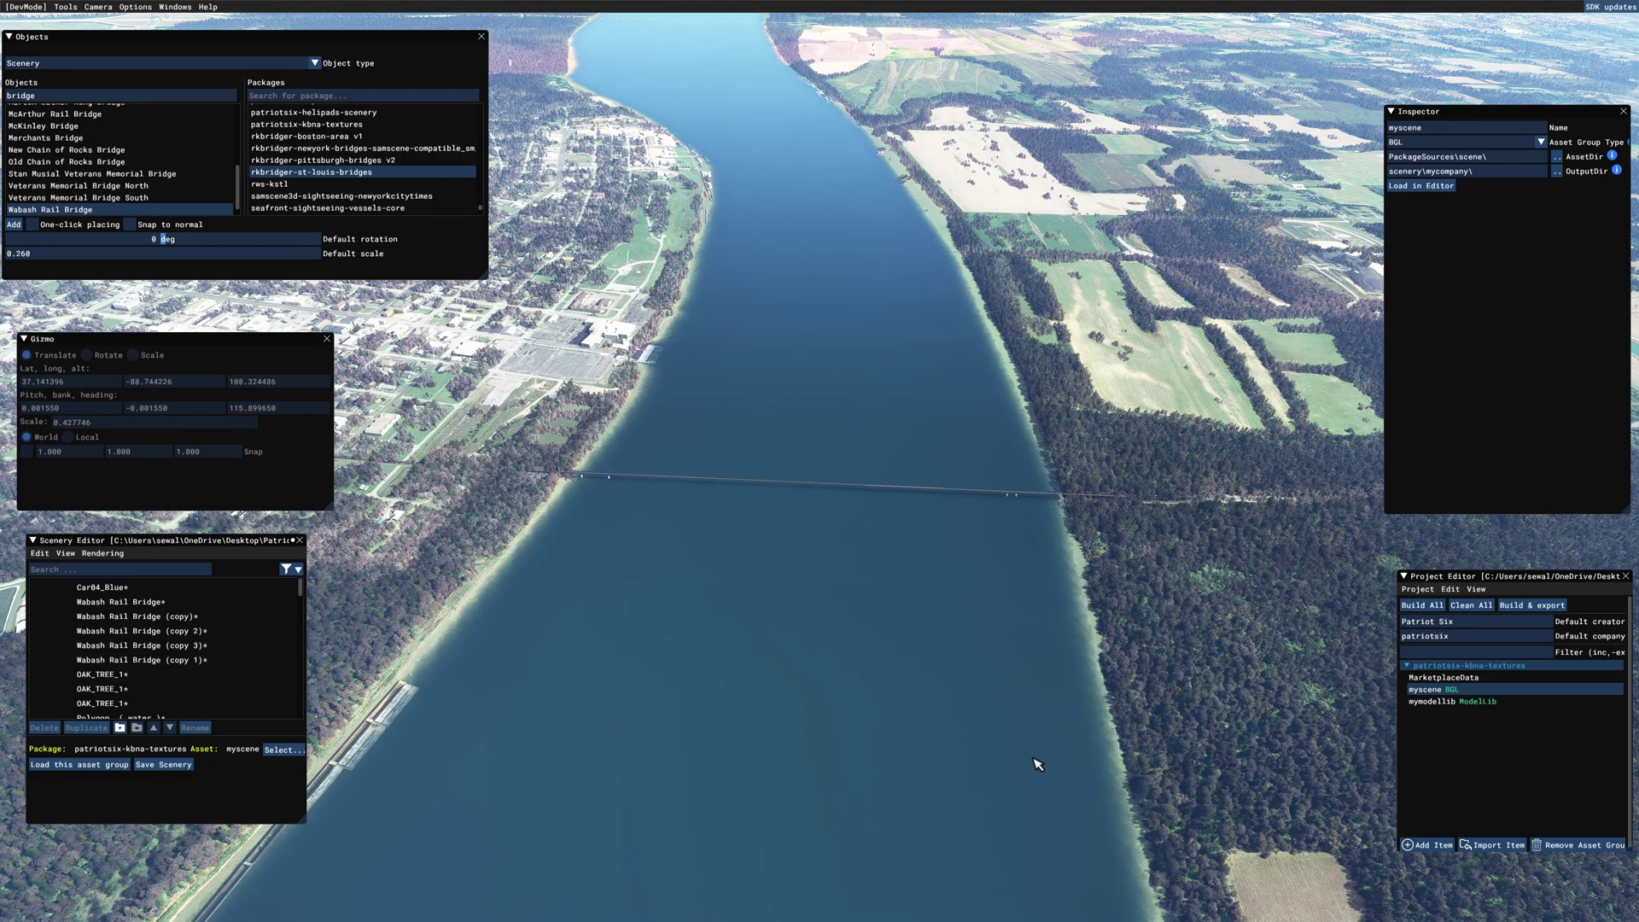
pyautogui.press('w')
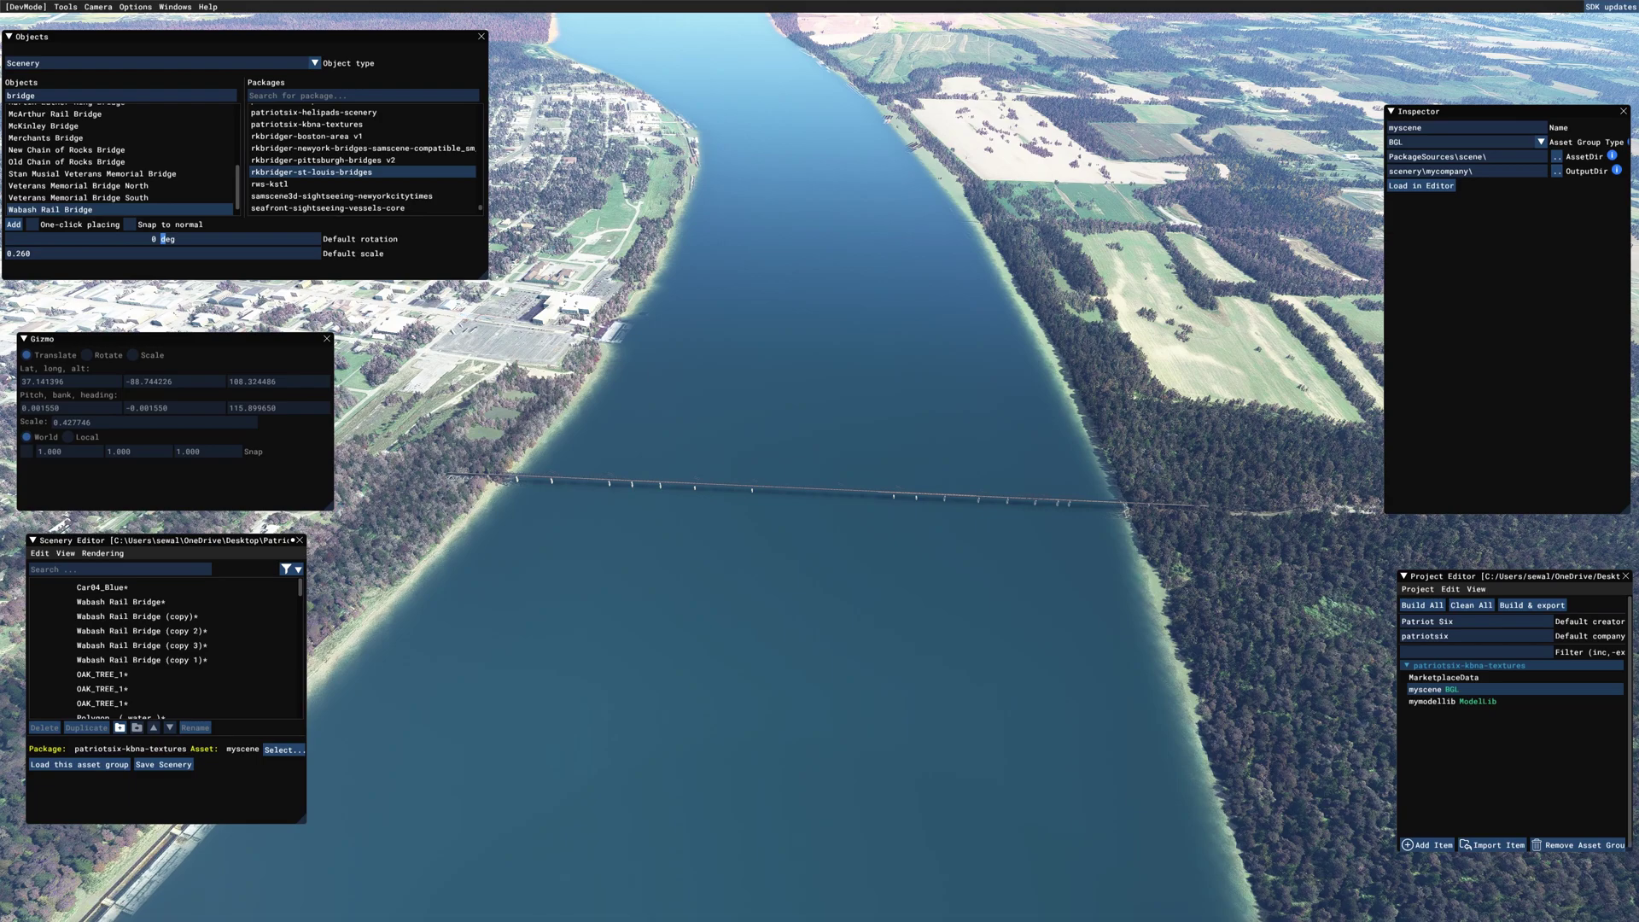
pyautogui.press('w')
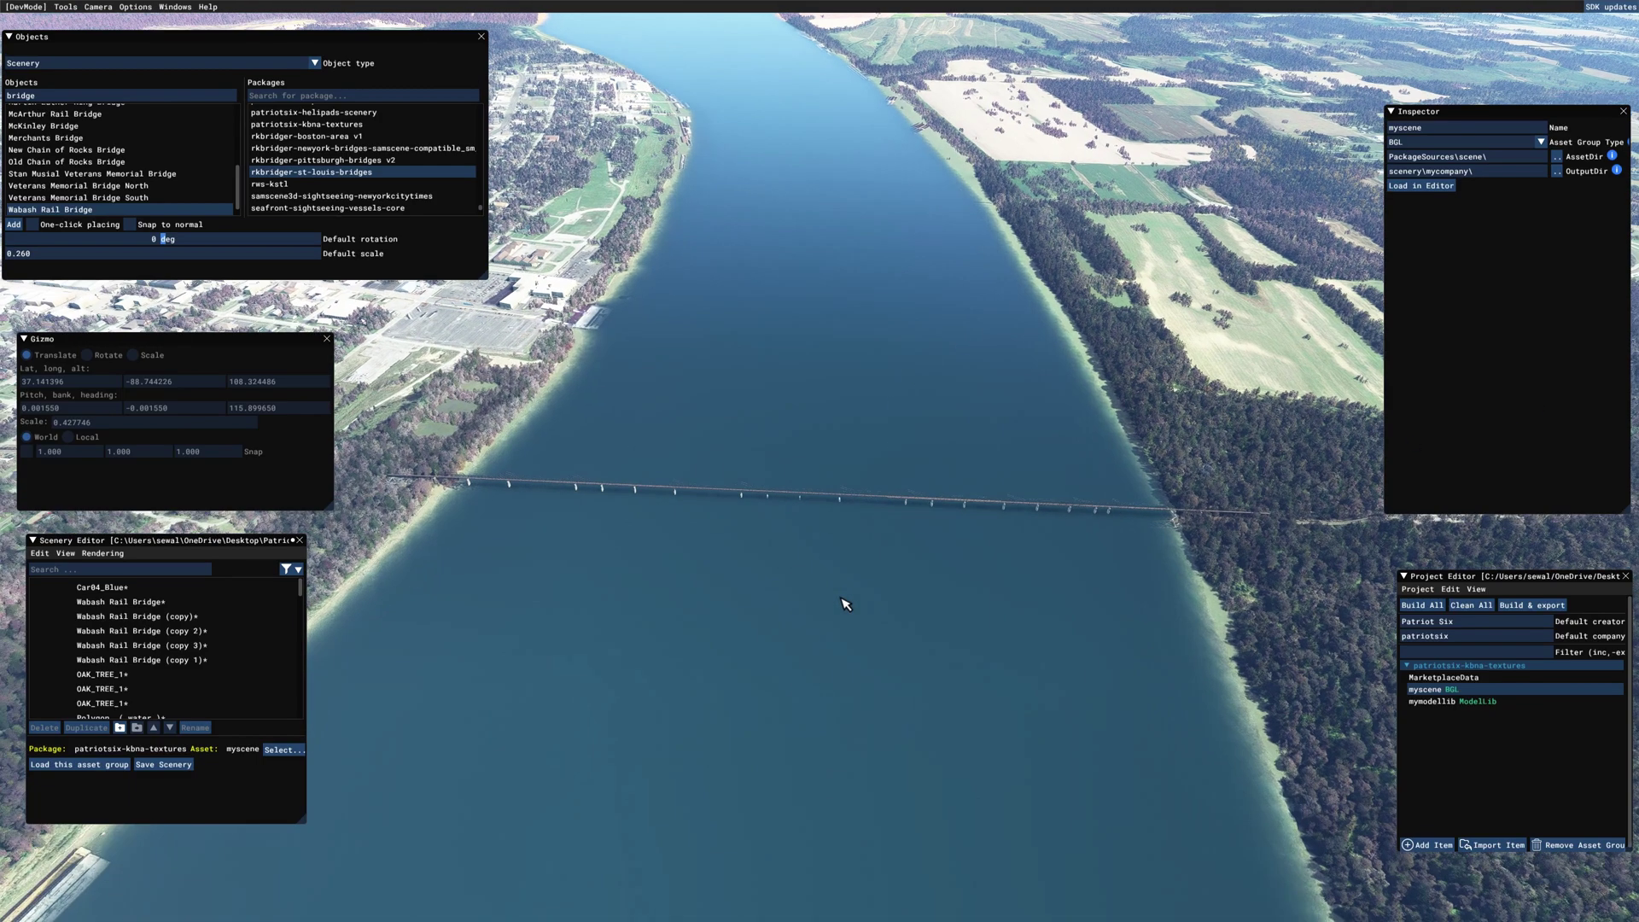
pyautogui.press('w')
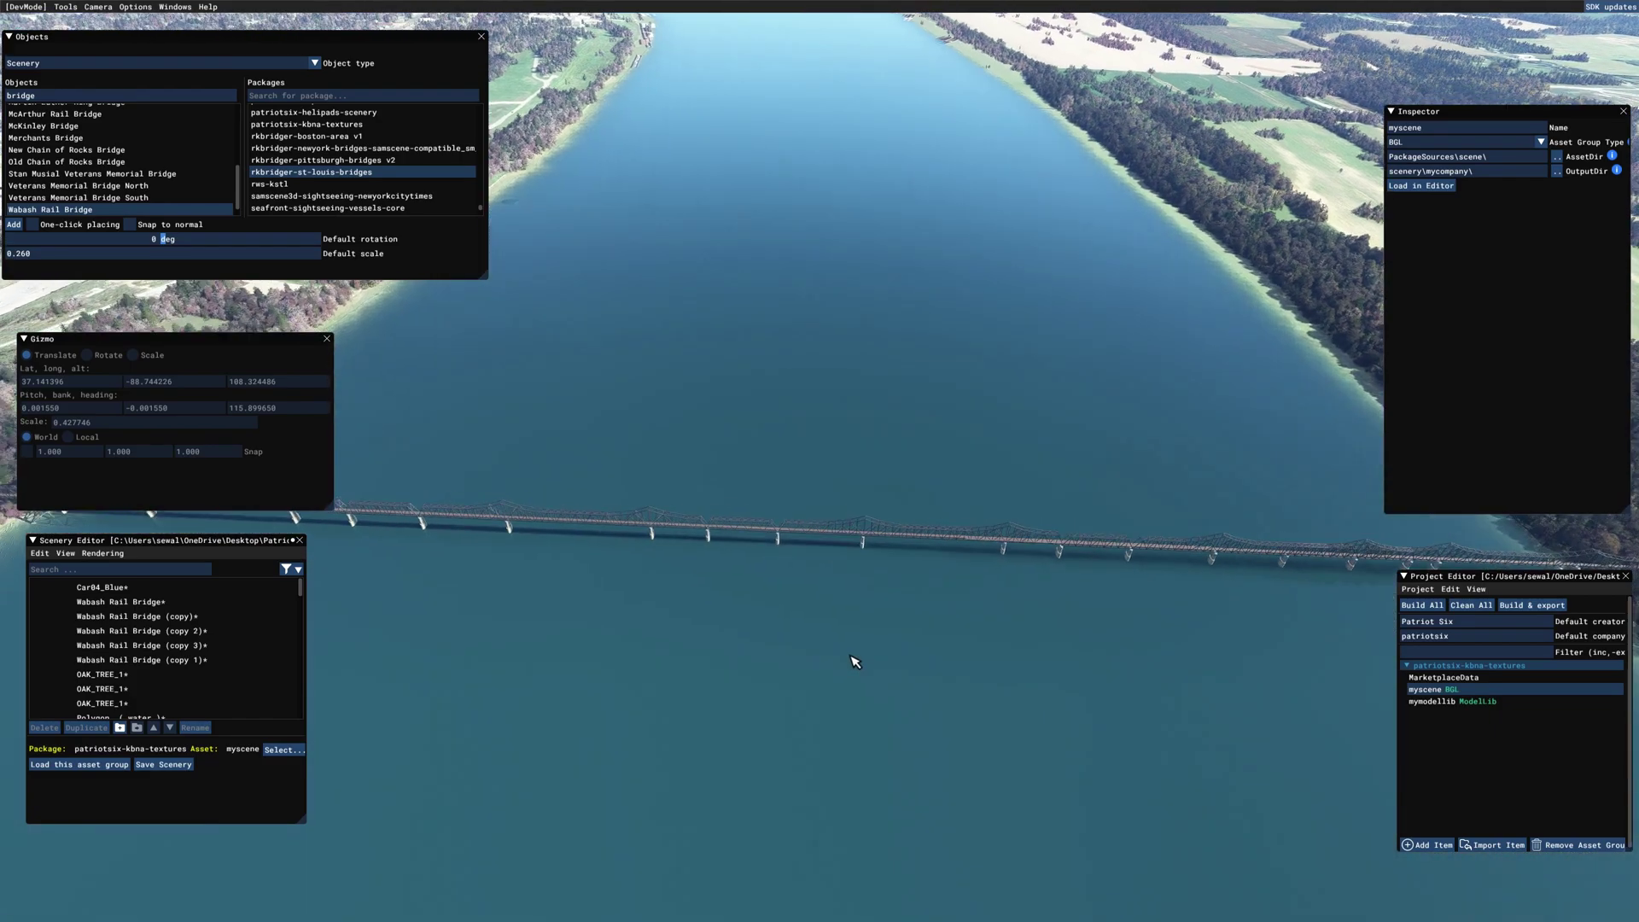
pyautogui.press('w')
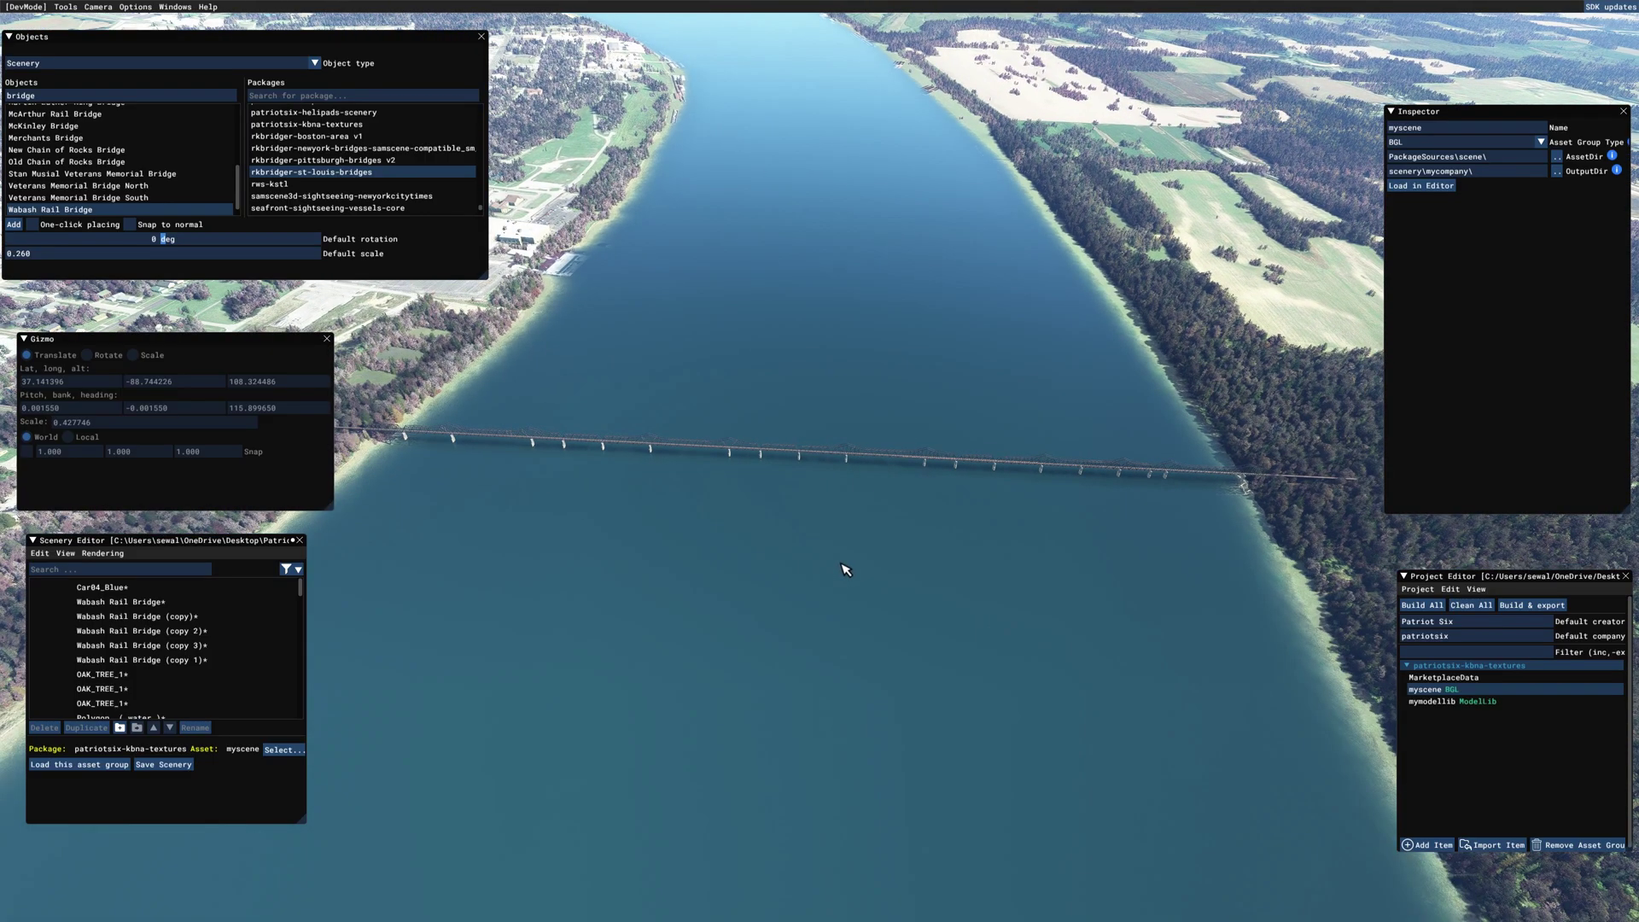
pyautogui.moveTo(848, 612); pyautogui.dragTo(910, 652, button='right')
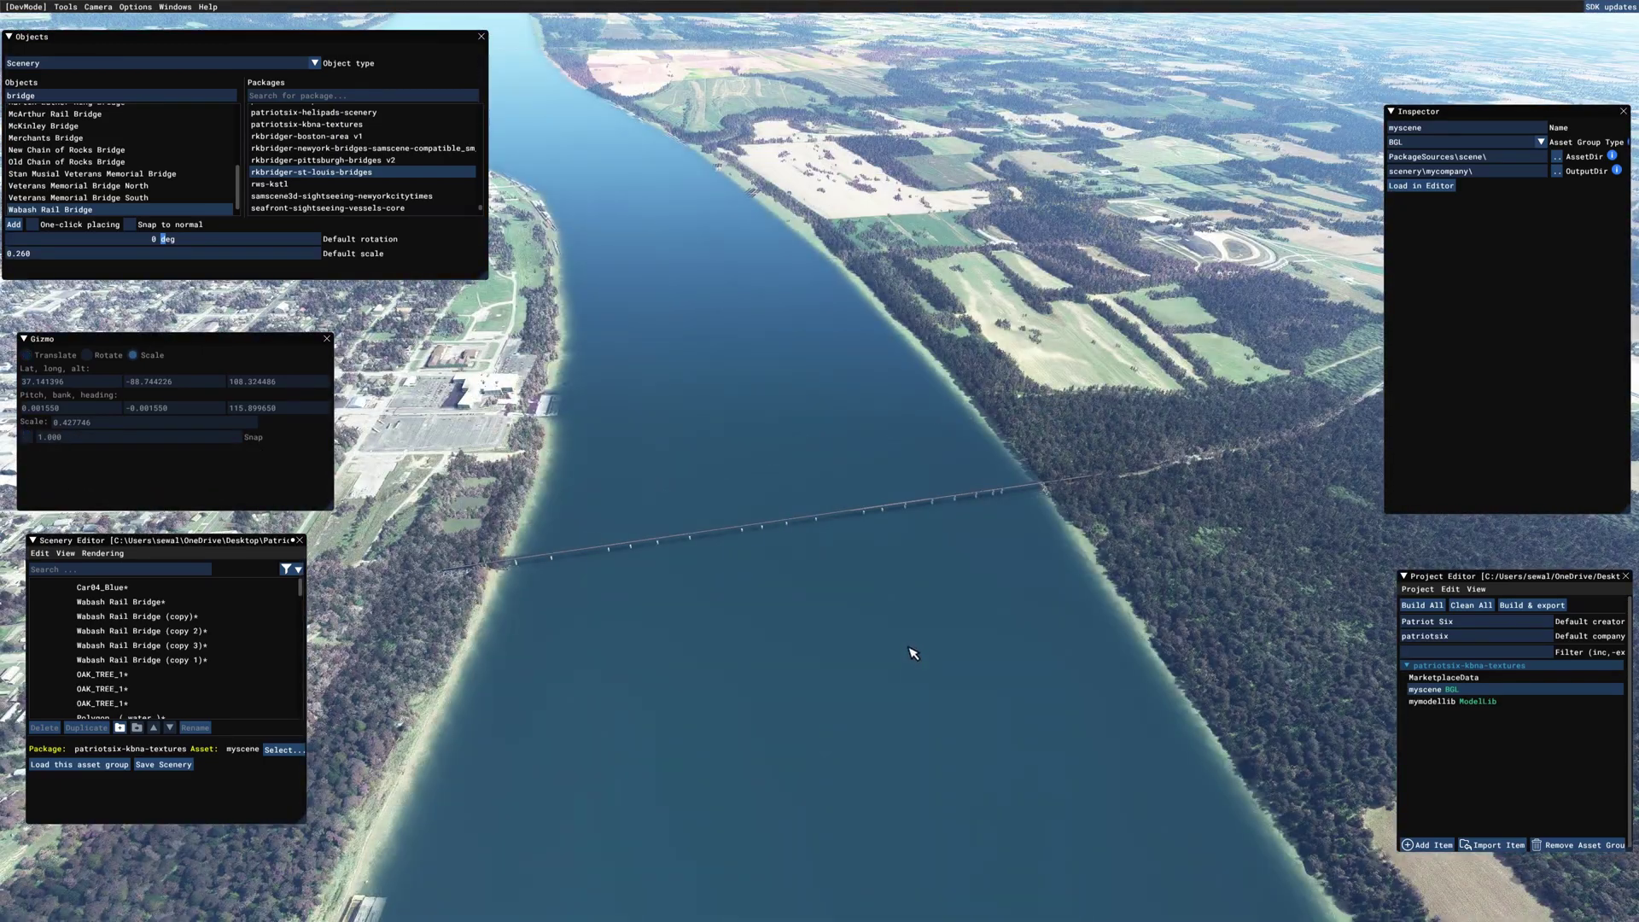